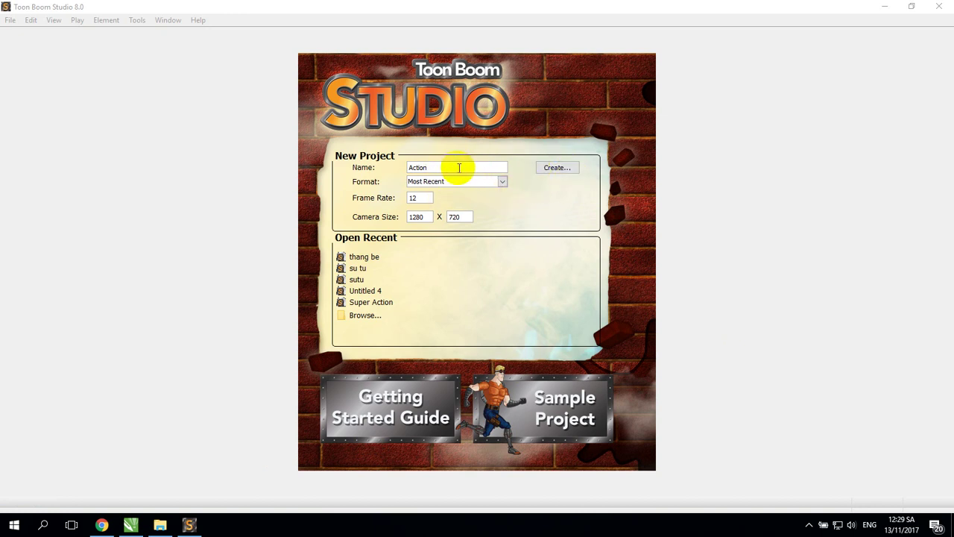
# - Create a new project named Action at 12 frames per second with a 1280 x 720 camera
pyautogui.click(548, 170)
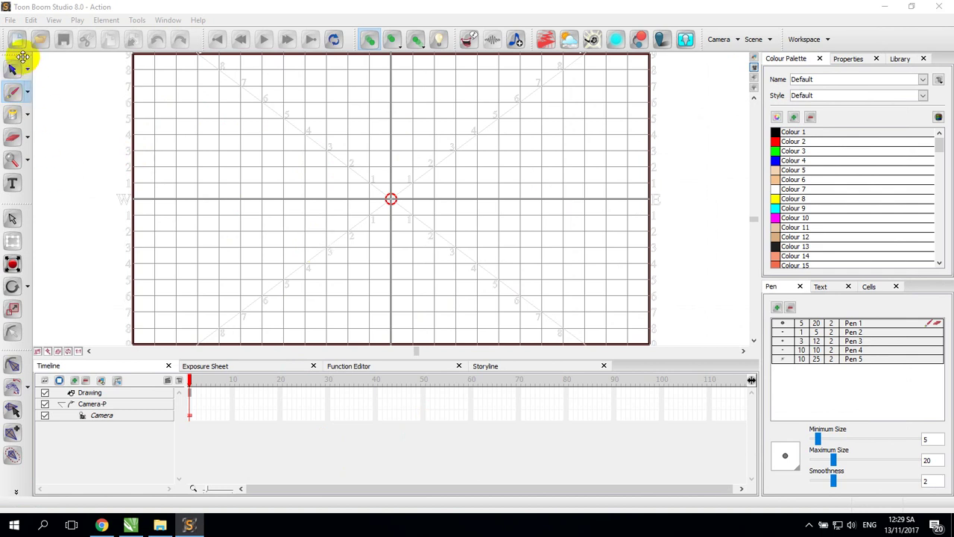
pyautogui.moveTo(22, 57); pyautogui.dragTo(37, 62)
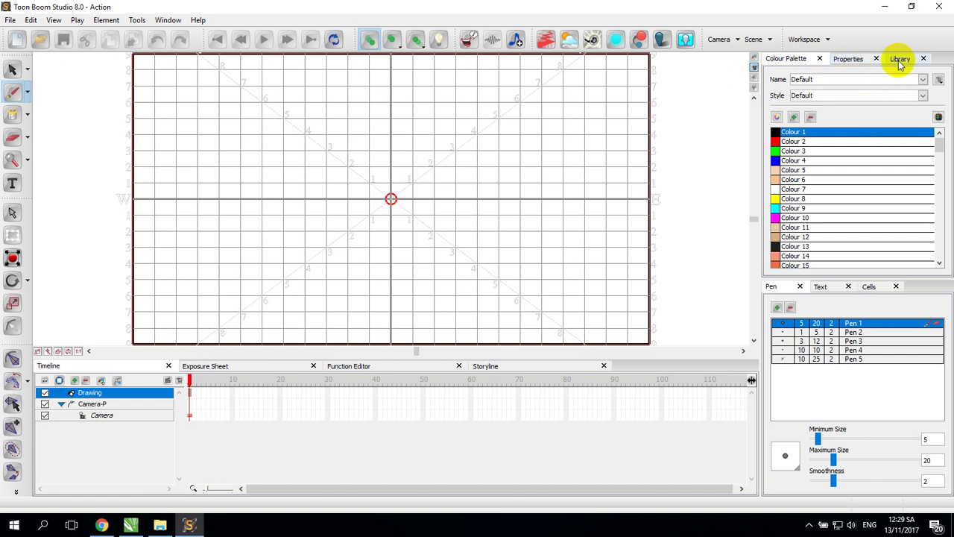
pyautogui.click(820, 289)
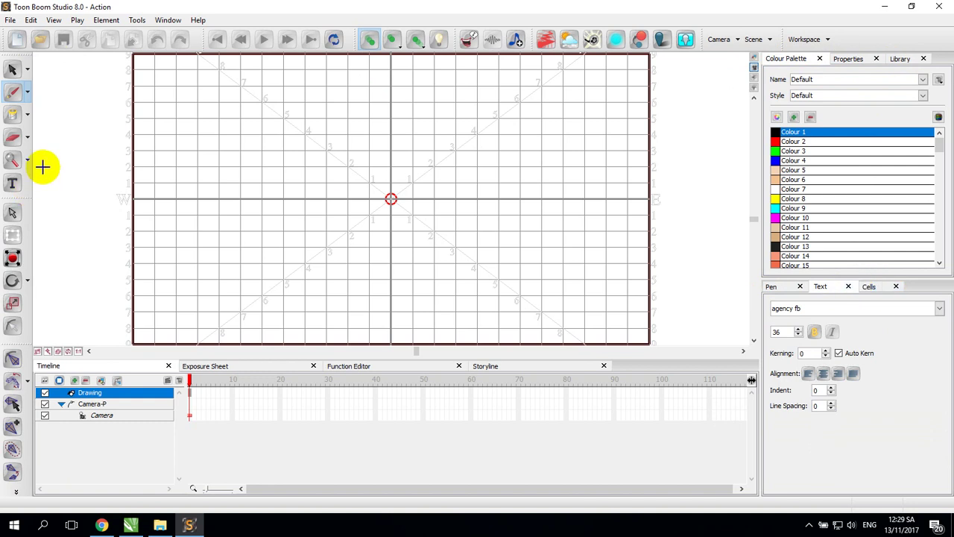
pyautogui.click(15, 69)
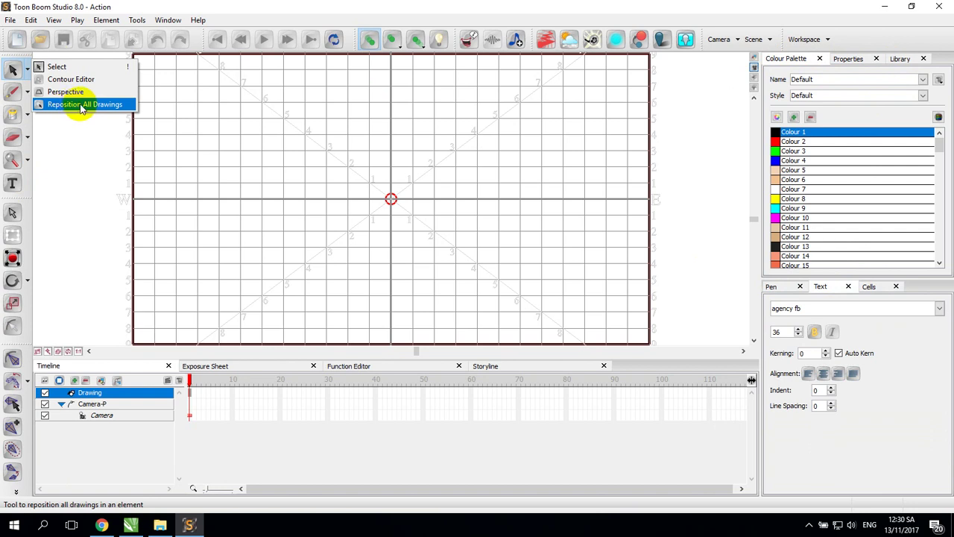
pyautogui.click(27, 94)
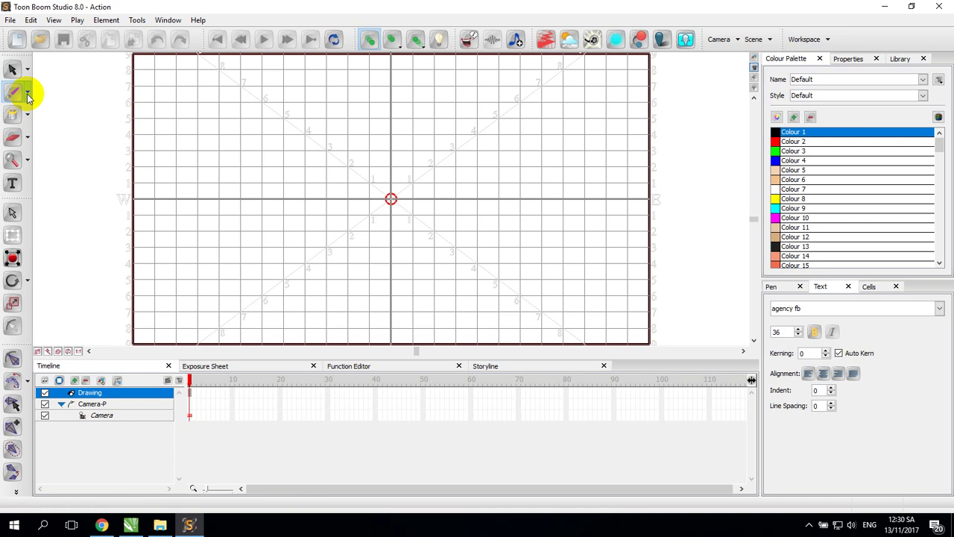
pyautogui.click(27, 94)
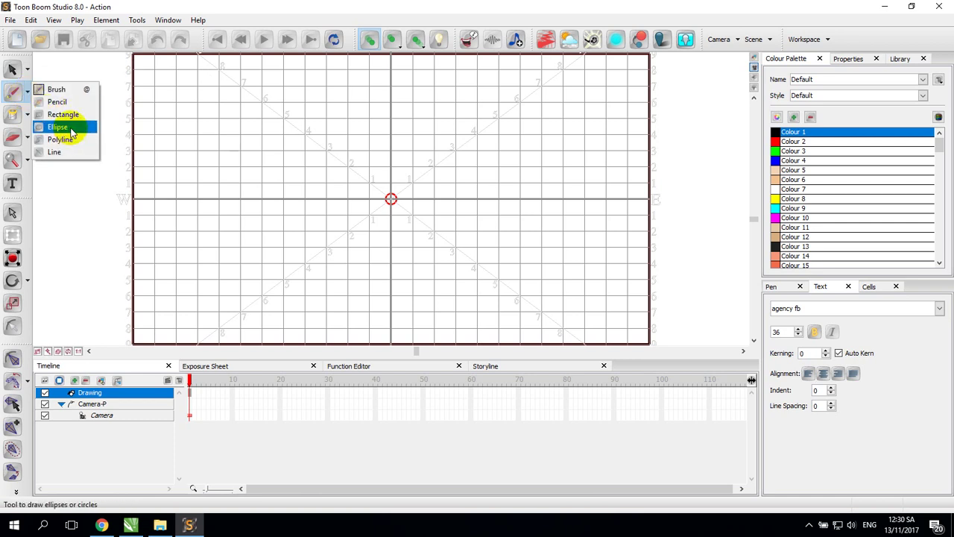
pyautogui.click(26, 137)
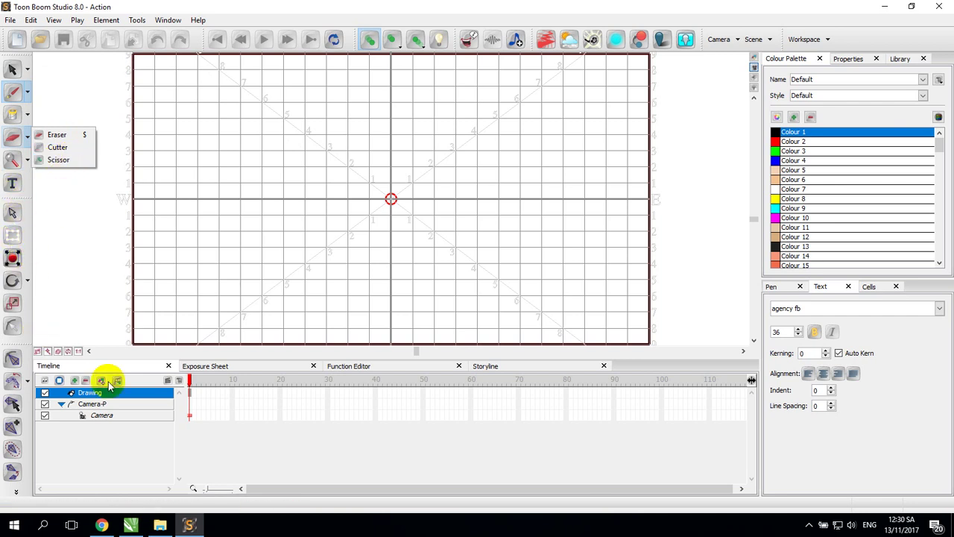
# - Switch to CorelDRAW and import the Ba me picture from the BAU TIEN folder into the blank document
pyautogui.click(137, 531)
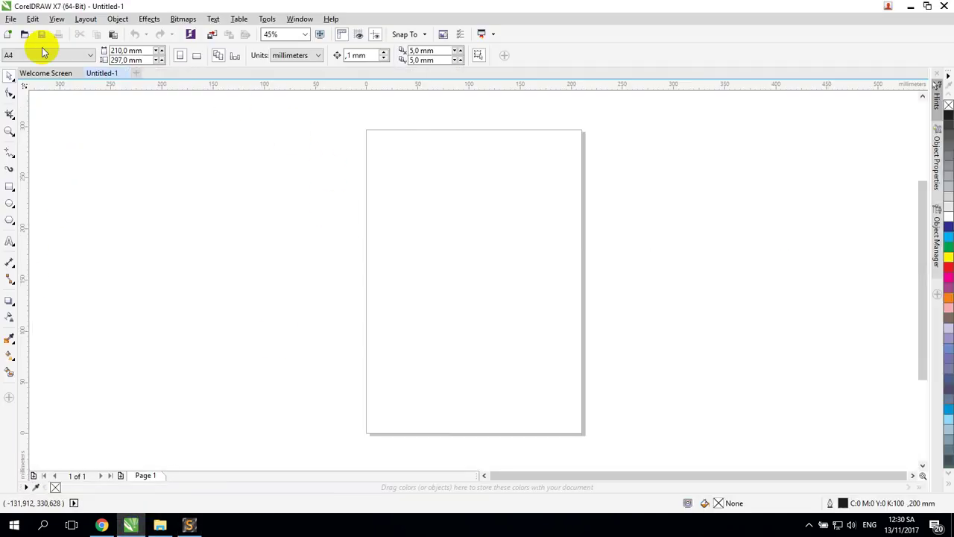
pyautogui.click(10, 19)
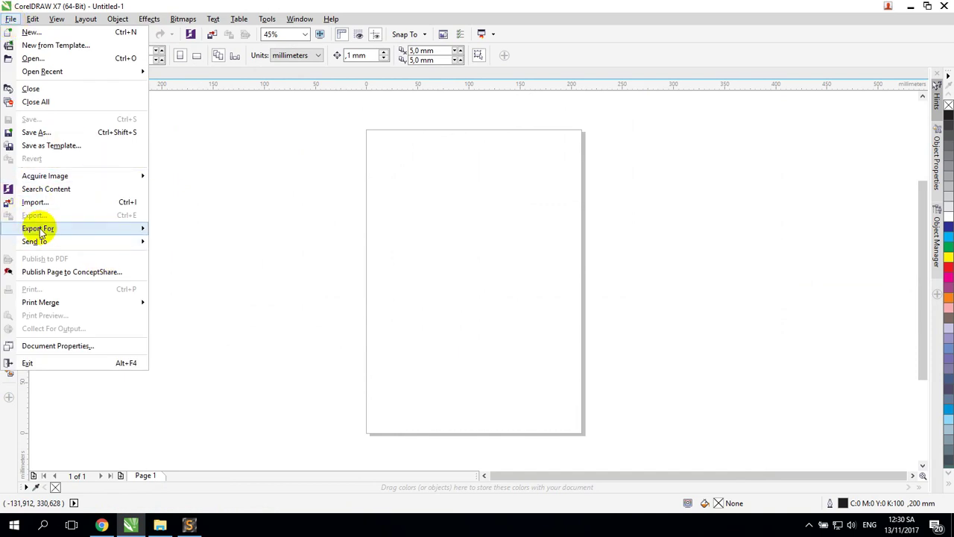
pyautogui.moveTo(89, 176)
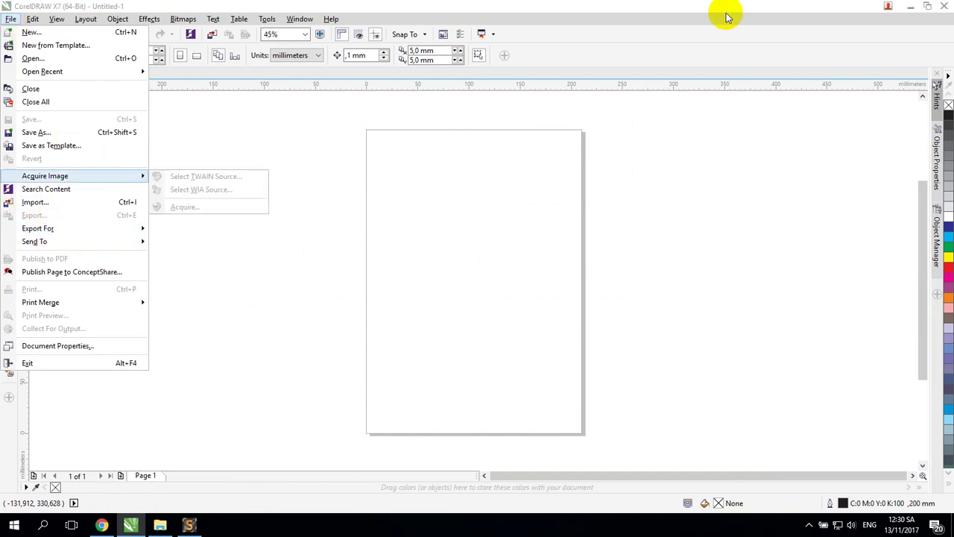
pyautogui.click(59, 18)
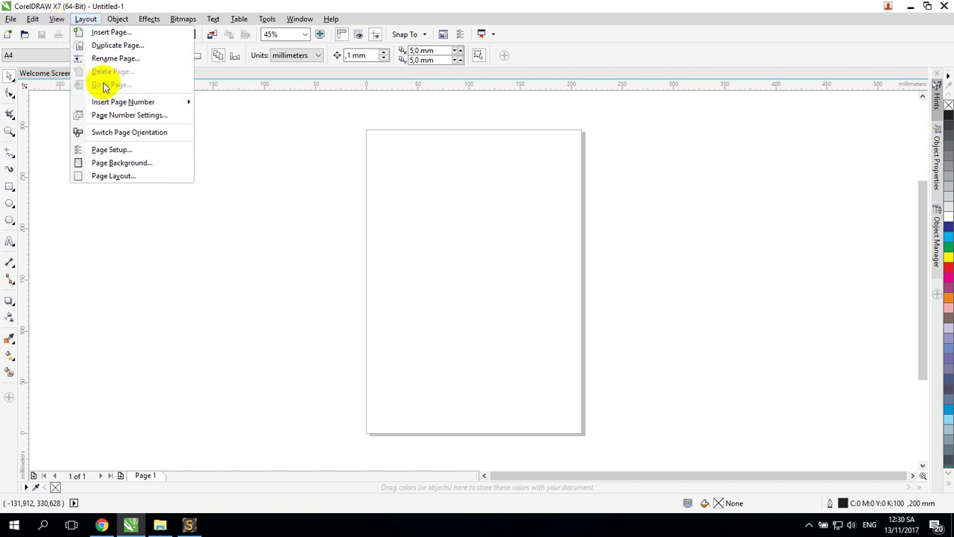
pyautogui.click(10, 18)
pyautogui.click(10, 19)
pyautogui.click(296, 237)
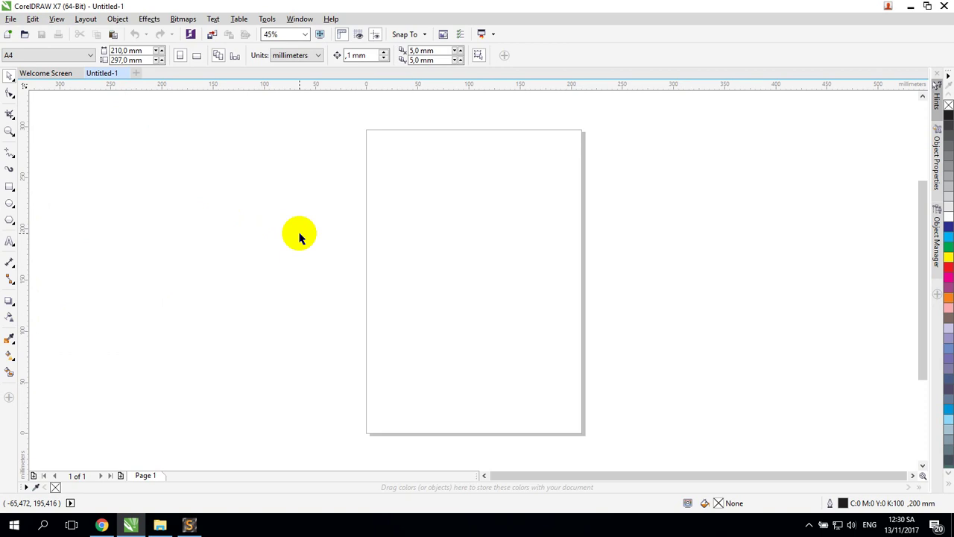
pyautogui.hotkey('ctrl', 'i')
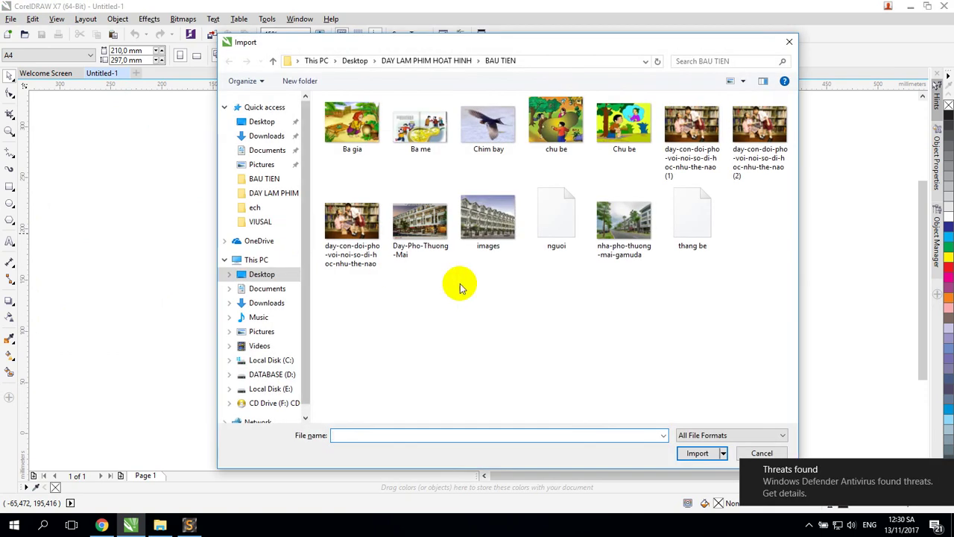
pyautogui.click(445, 142)
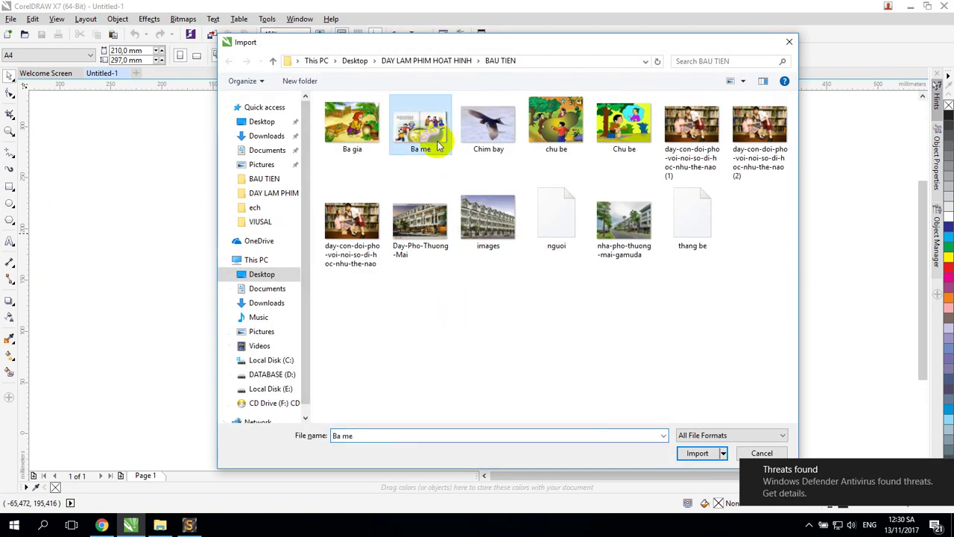
pyautogui.click(697, 453)
pyautogui.click(341, 135)
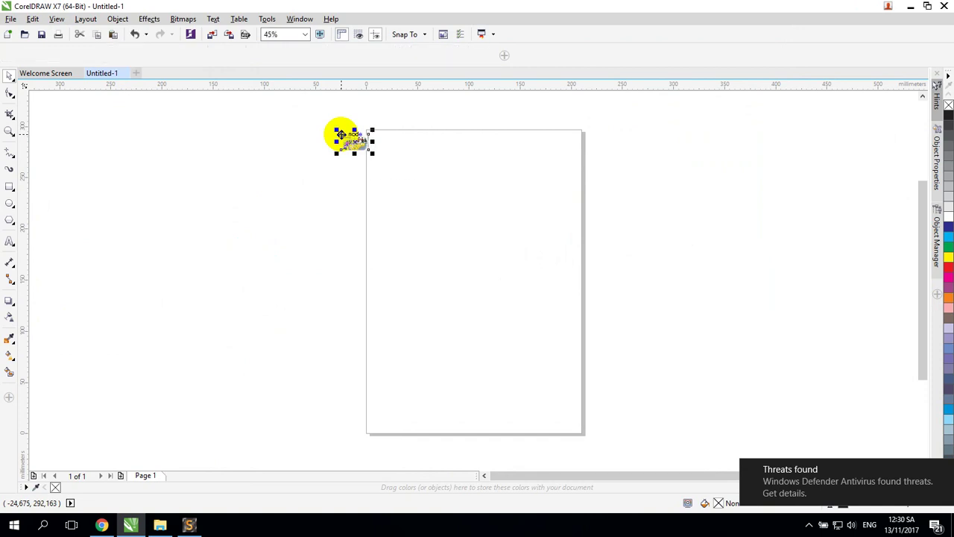
# - Enlarge the imported picture to about 319 x 179 mm across the middle of the page and lock it in place
pyautogui.moveTo(372, 153); pyautogui.dragTo(518, 279)
pyautogui.moveTo(406, 153); pyautogui.dragTo(473, 246)
pyautogui.rightClick(482, 237)
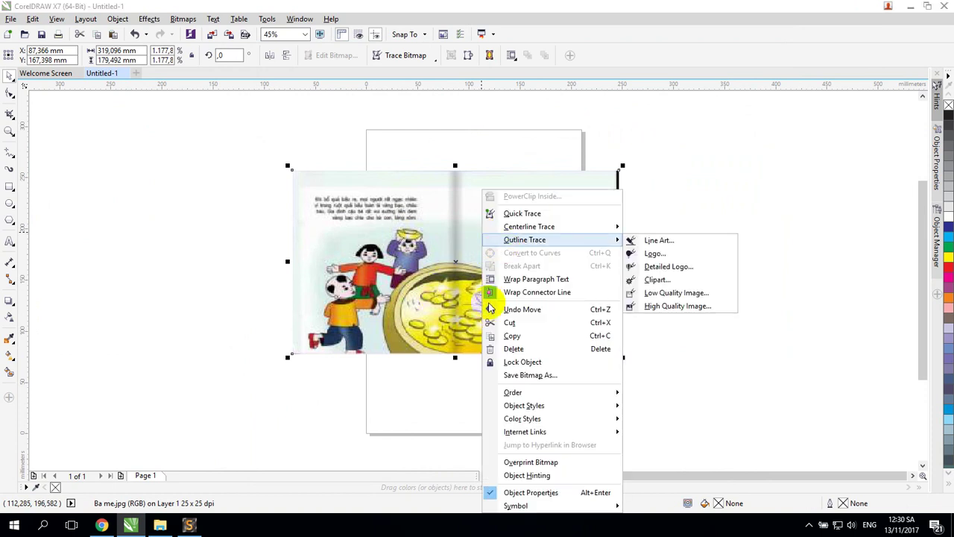
pyautogui.click(511, 363)
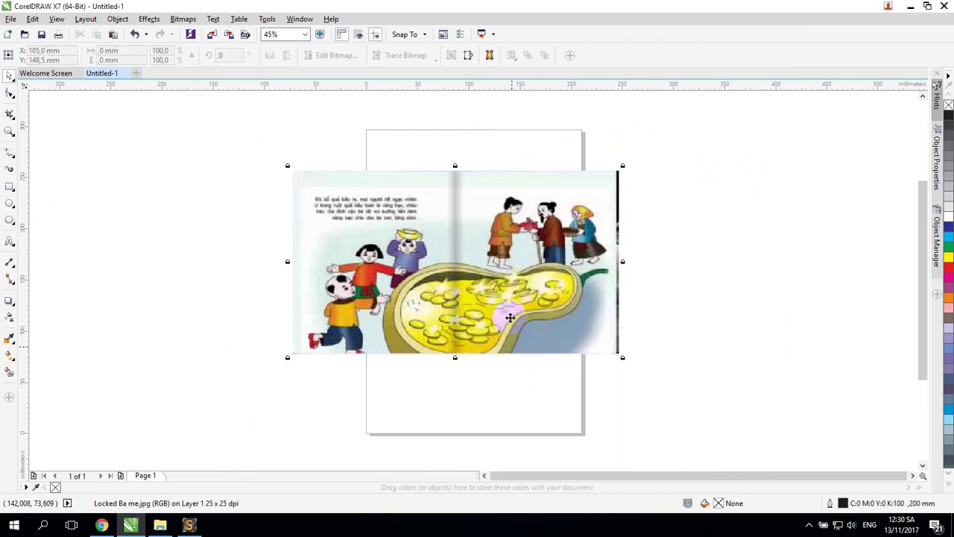
# - Examine the children and the gold-filled gourd in the locked picture up close
pyautogui.press('z')
pyautogui.moveTo(260, 219); pyautogui.dragTo(473, 372)
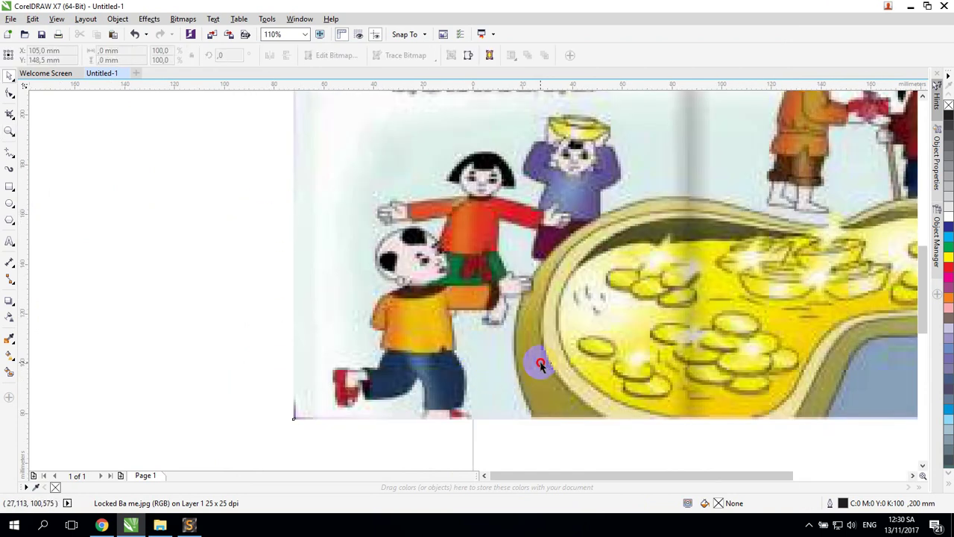
pyautogui.click(541, 364)
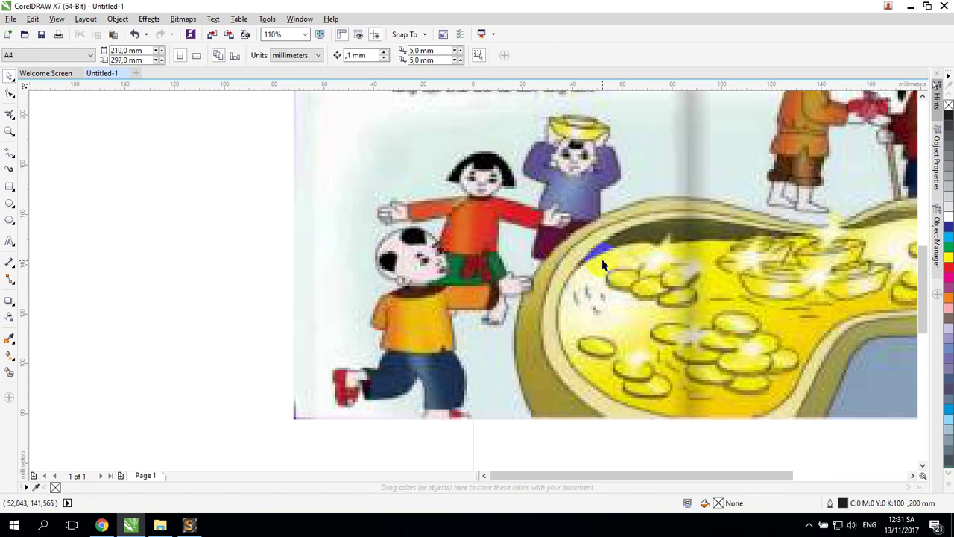
pyautogui.press('h')
pyautogui.moveTo(700, 199); pyautogui.dragTo(492, 264)
pyautogui.moveTo(475, 307); pyautogui.dragTo(537, 260)
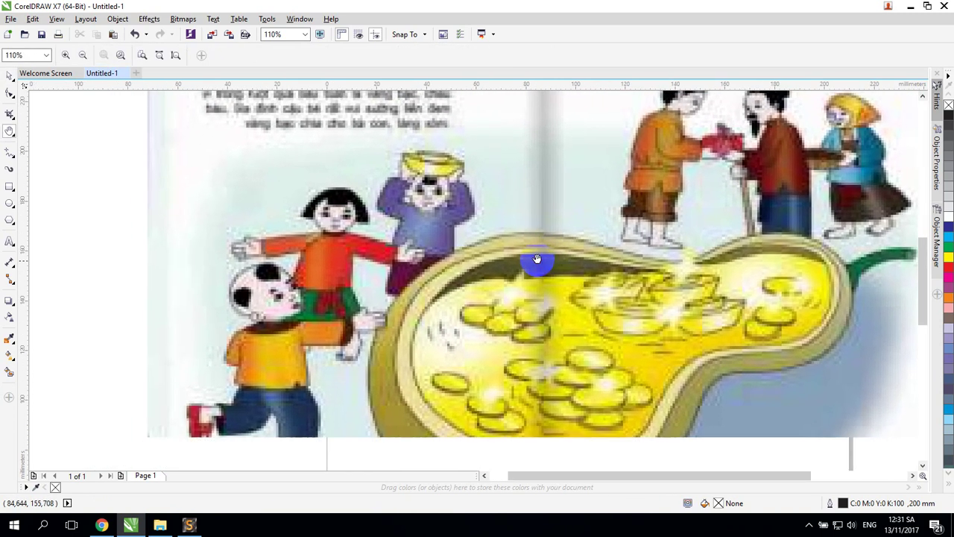
pyautogui.moveTo(508, 304); pyautogui.dragTo(514, 258)
pyautogui.moveTo(434, 307); pyautogui.dragTo(460, 222)
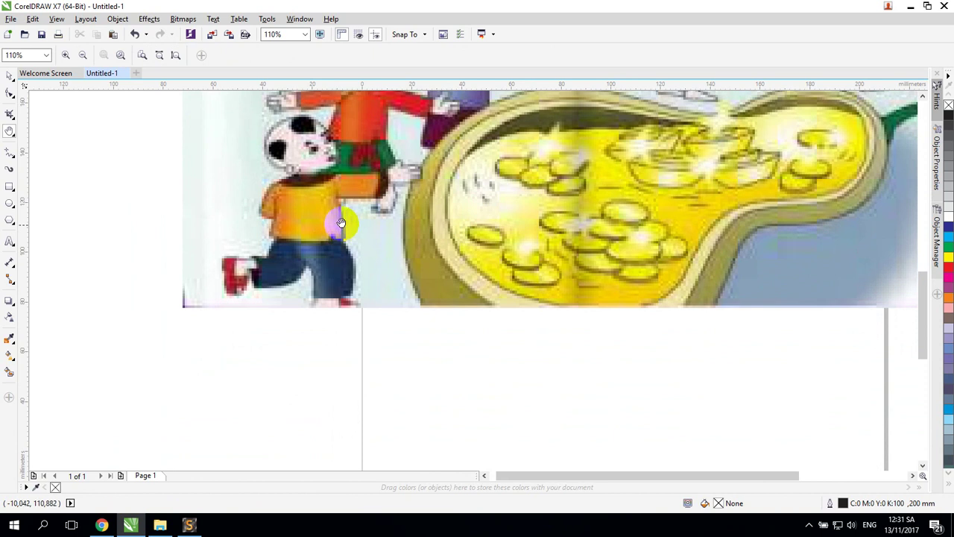
pyautogui.moveTo(339, 222); pyautogui.dragTo(342, 248)
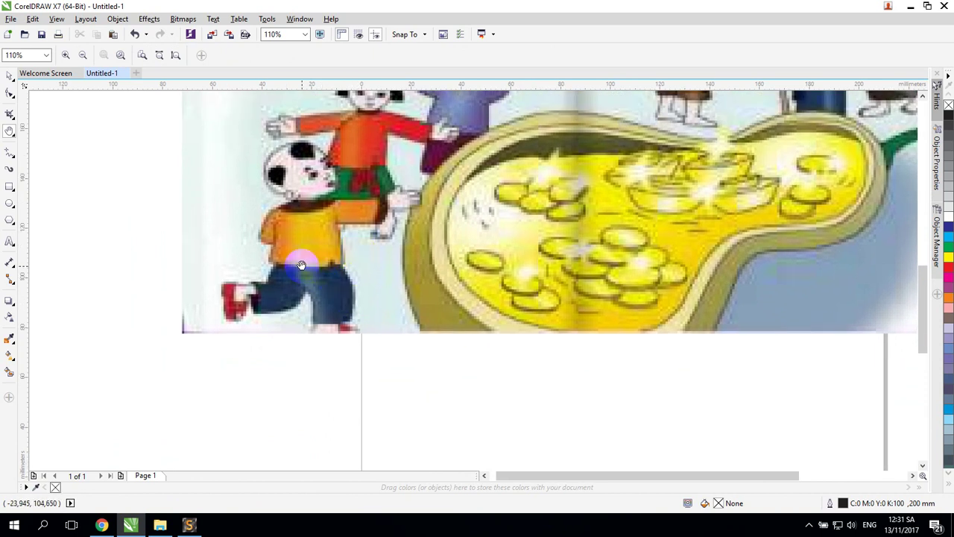
# - Magnify the running boy in the orange shirt and activate the B-Spline tool for tracing
pyautogui.click(9, 75)
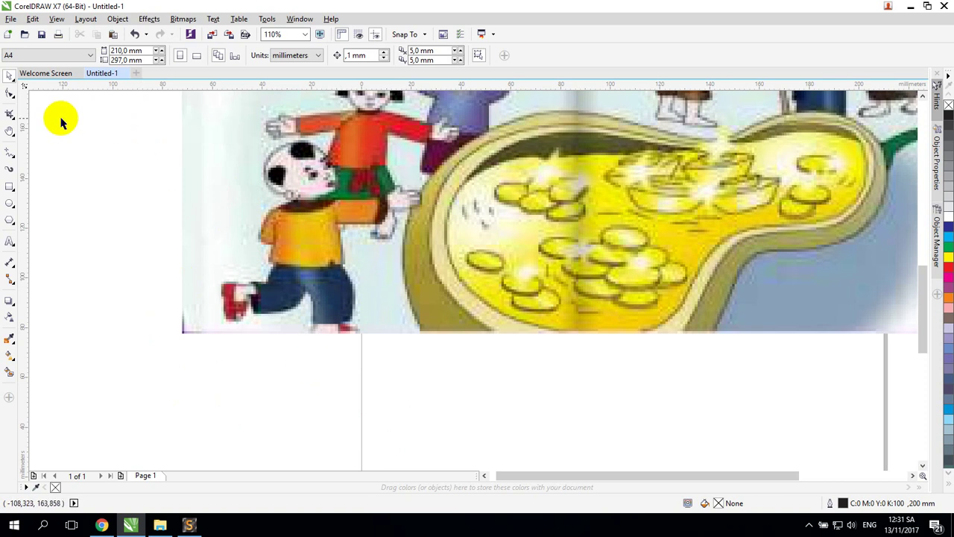
pyautogui.click(9, 93)
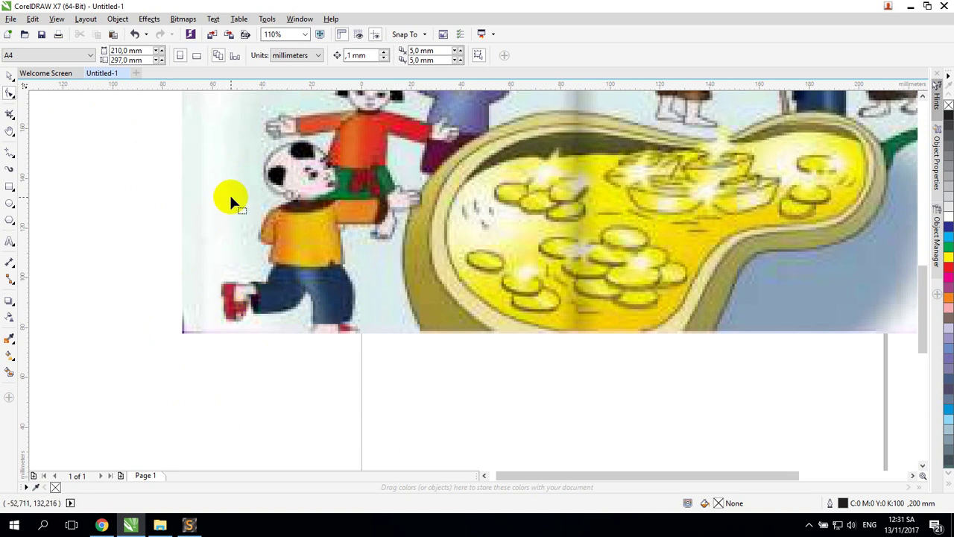
pyautogui.press('z')
pyautogui.moveTo(210, 132); pyautogui.dragTo(454, 345)
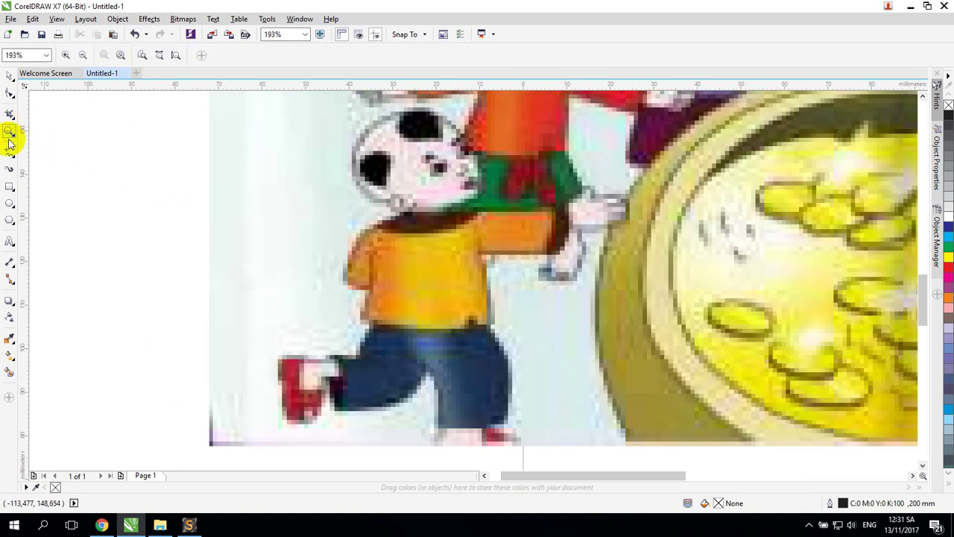
pyautogui.click(11, 99)
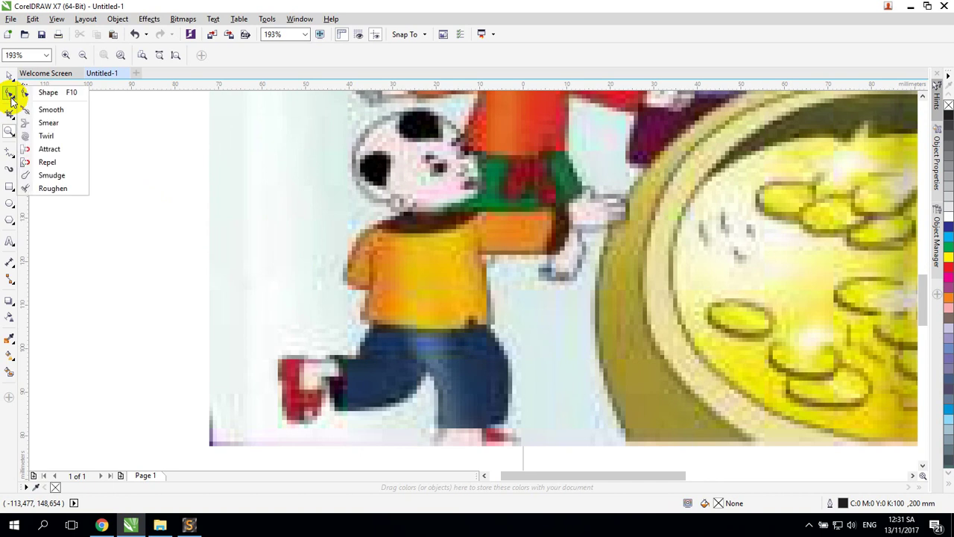
pyautogui.click(10, 154)
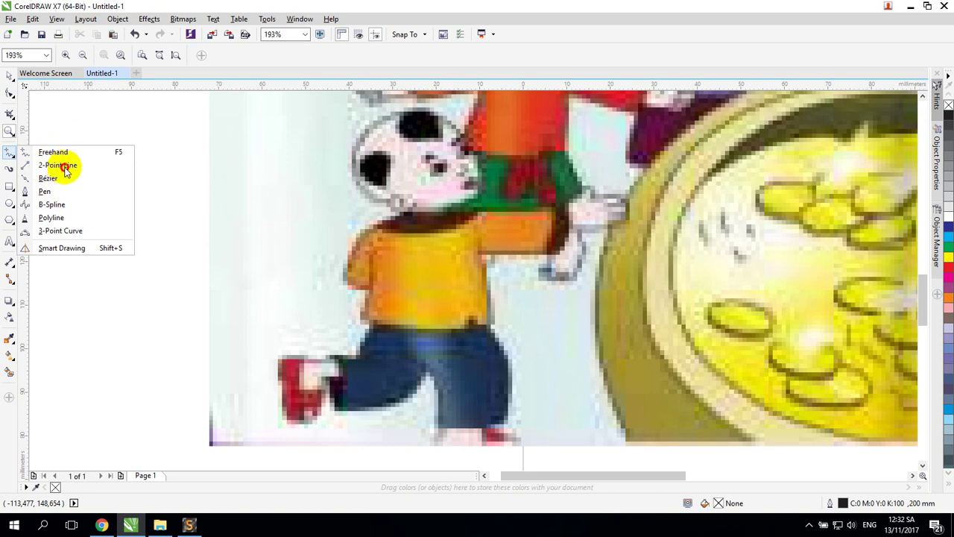
pyautogui.click(52, 205)
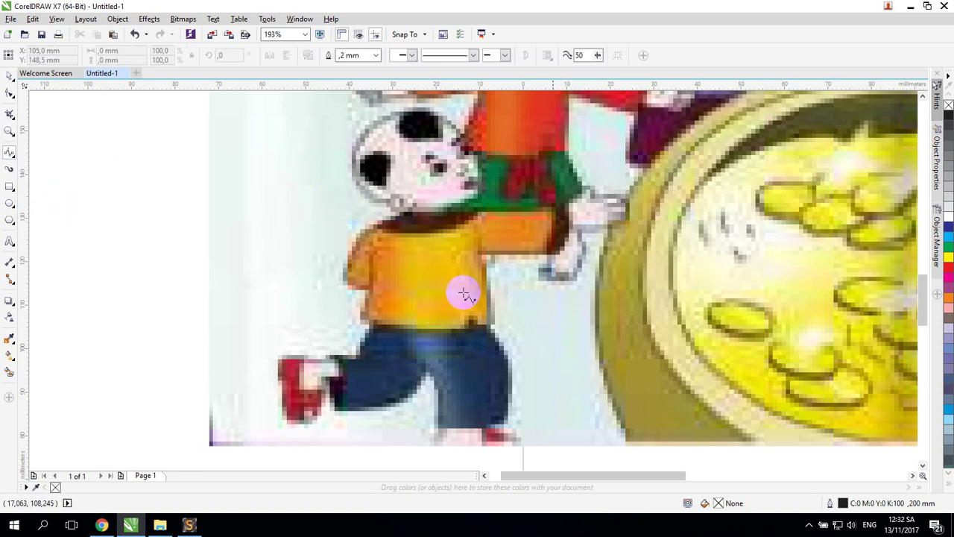
pyautogui.scroll(-3, 511, 305)
pyautogui.scroll(3, 511, 304)
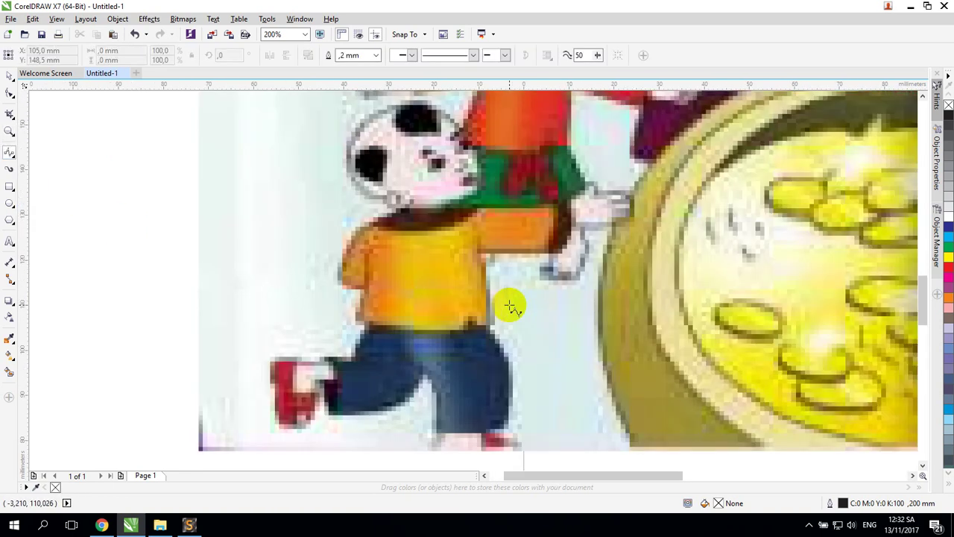
pyautogui.click(504, 254)
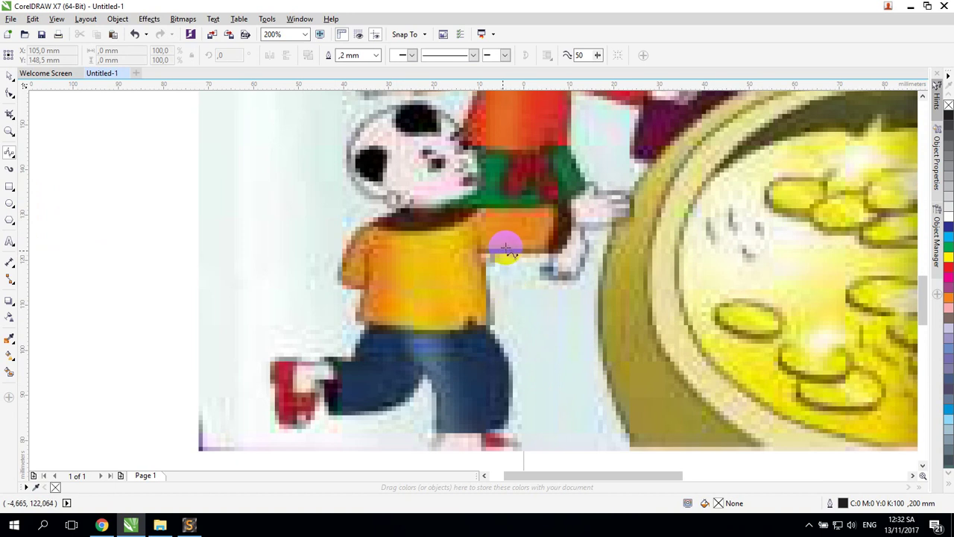
pyautogui.press('h')
pyautogui.moveTo(507, 225); pyautogui.dragTo(503, 251)
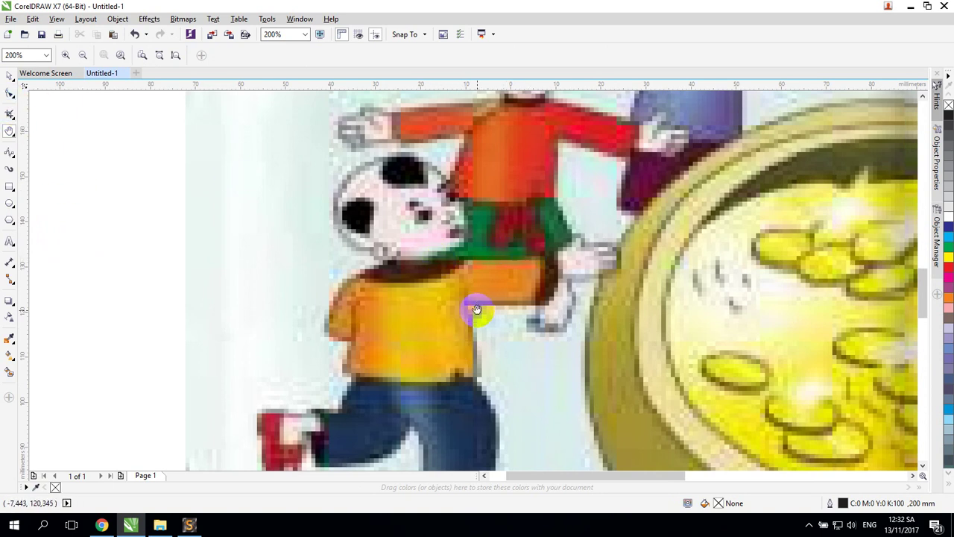
pyautogui.moveTo(476, 308); pyautogui.dragTo(382, 265)
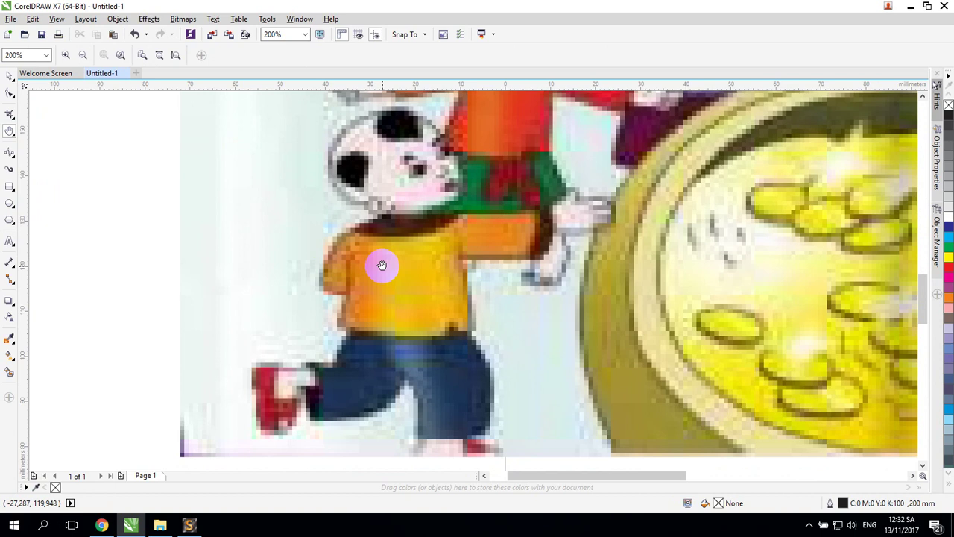
pyautogui.moveTo(414, 259); pyautogui.dragTo(397, 296)
pyautogui.moveTo(507, 226); pyautogui.dragTo(418, 231)
pyautogui.moveTo(282, 259); pyautogui.dragTo(483, 279)
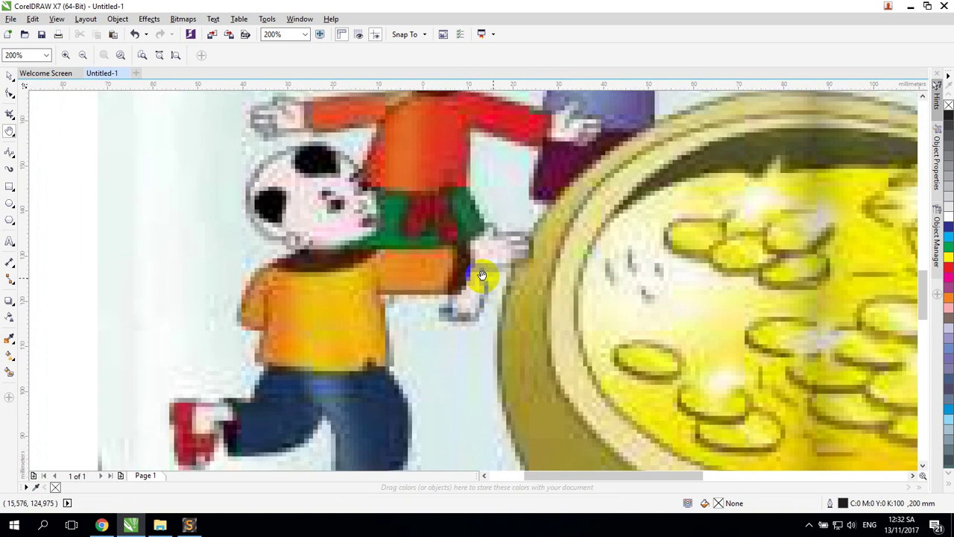
# - Try to trace the running boy's head outline with a closed black B-Spline curve about 26 x 24 mm
pyautogui.click(10, 154)
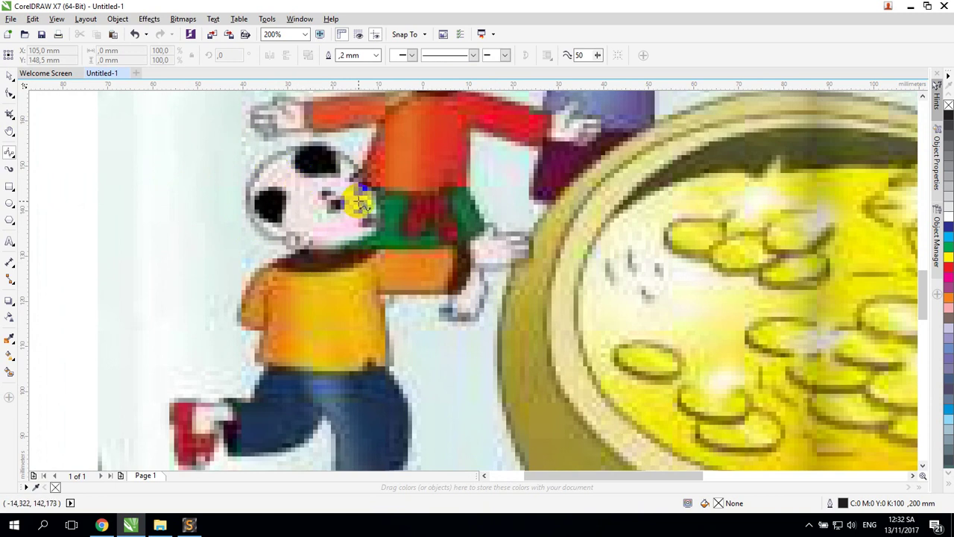
pyautogui.press('z')
pyautogui.moveTo(217, 141); pyautogui.dragTo(443, 278)
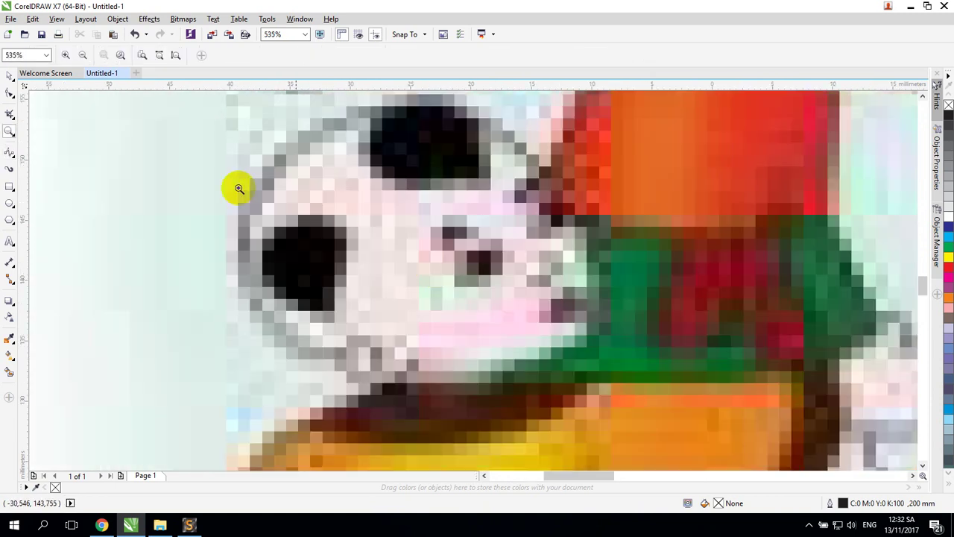
pyautogui.click(9, 155)
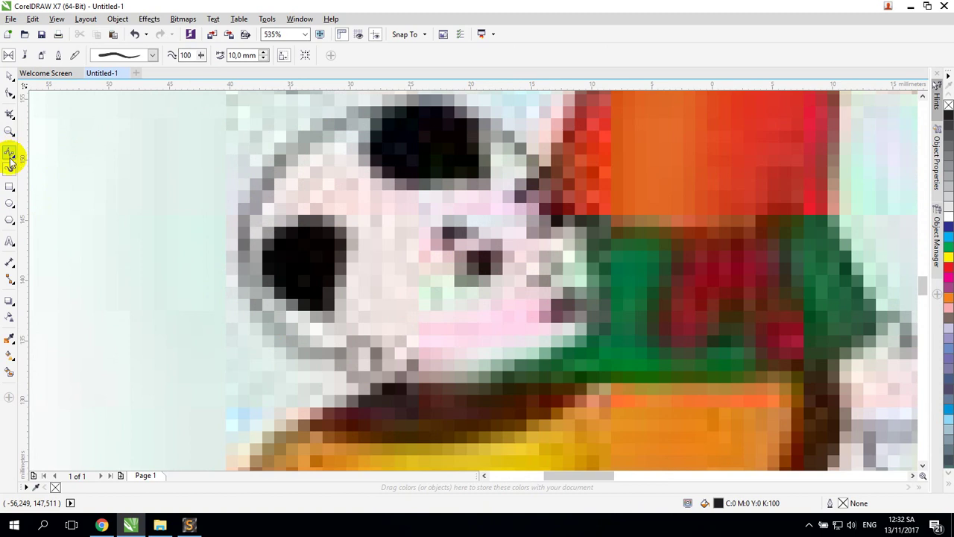
pyautogui.click(9, 155)
pyautogui.moveTo(504, 125)
pyautogui.mouseDown()
pyautogui.moveTo(417, 99)
pyautogui.moveTo(345, 111)
pyautogui.moveTo(269, 184)
pyautogui.moveTo(254, 215)
pyautogui.moveTo(255, 253)
pyautogui.moveTo(276, 323)
pyautogui.moveTo(307, 365)
pyautogui.moveTo(407, 385)
pyautogui.moveTo(479, 386)
pyautogui.moveTo(510, 375)
pyautogui.moveTo(560, 305)
pyautogui.moveTo(577, 245)
pyautogui.moveTo(524, 137)
pyautogui.mouseUp()
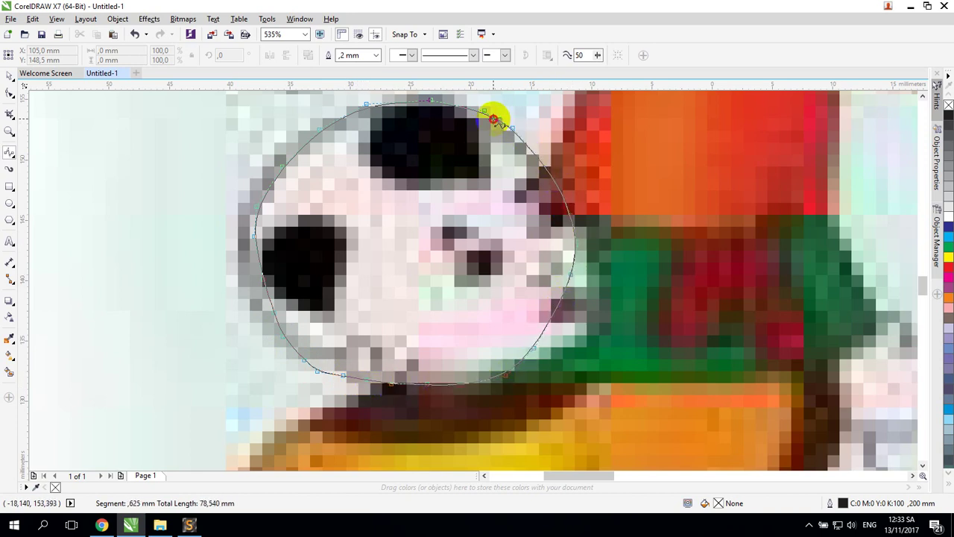
pyautogui.moveTo(484, 111); pyautogui.dragTo(436, 99)
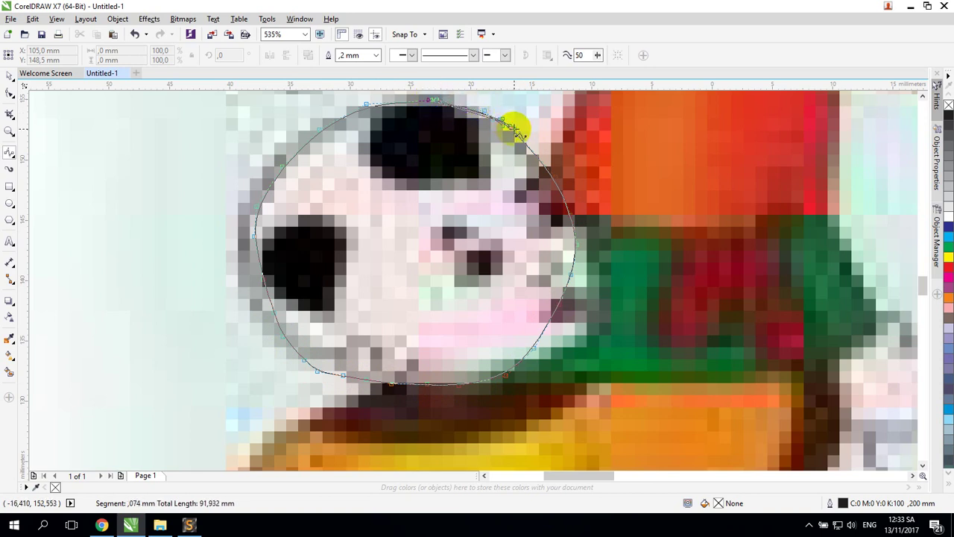
pyautogui.doubleClick(529, 165)
pyautogui.click(525, 180)
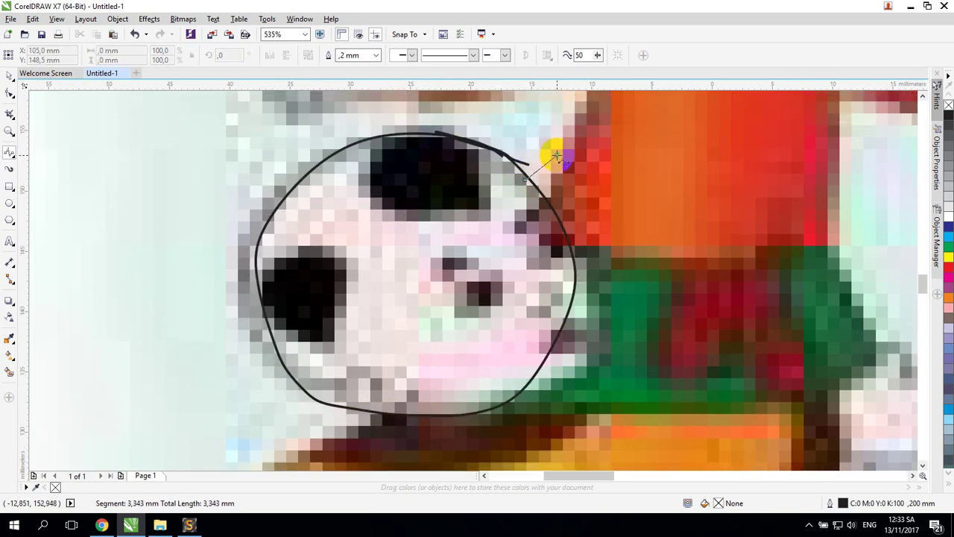
pyautogui.moveTo(556, 160); pyautogui.dragTo(530, 185)
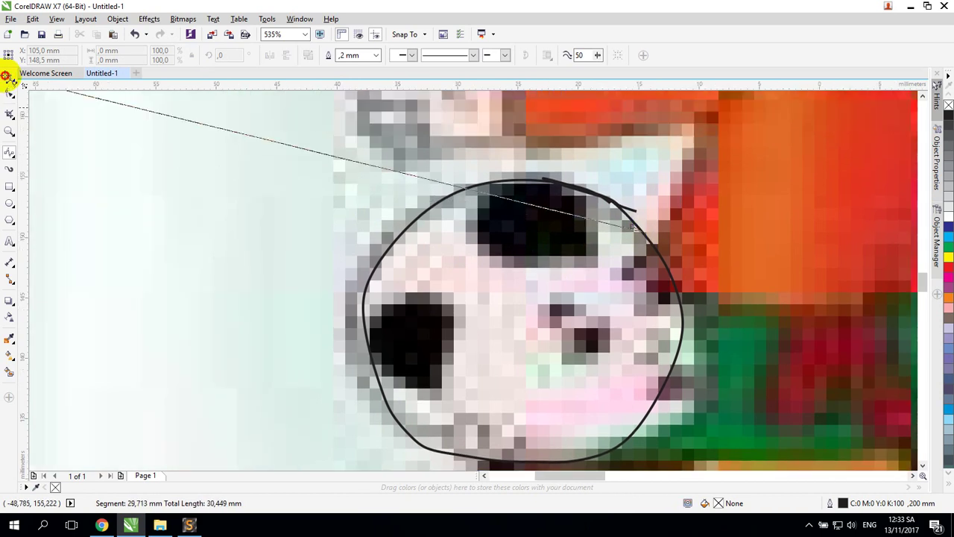
pyautogui.click(7, 75)
pyautogui.click(9, 77)
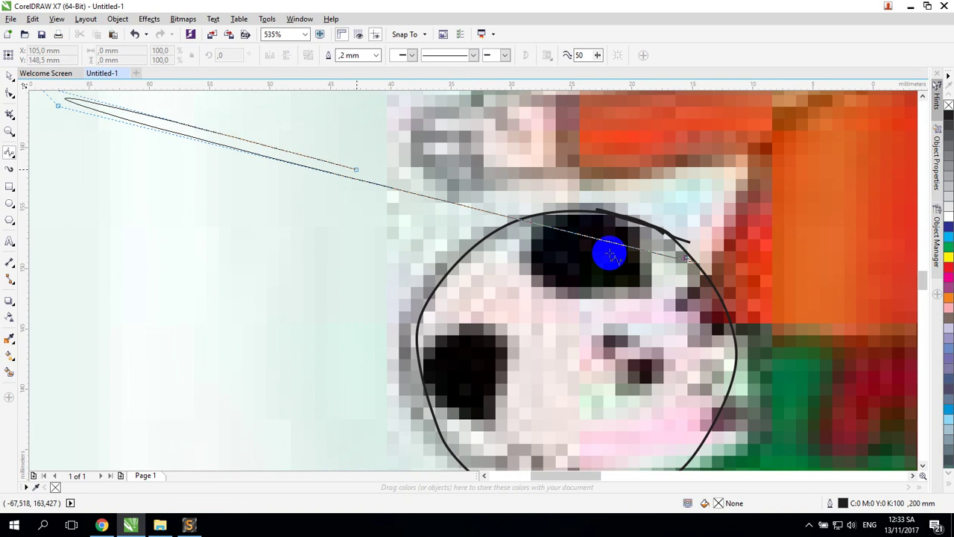
pyautogui.moveTo(610, 253); pyautogui.dragTo(711, 295)
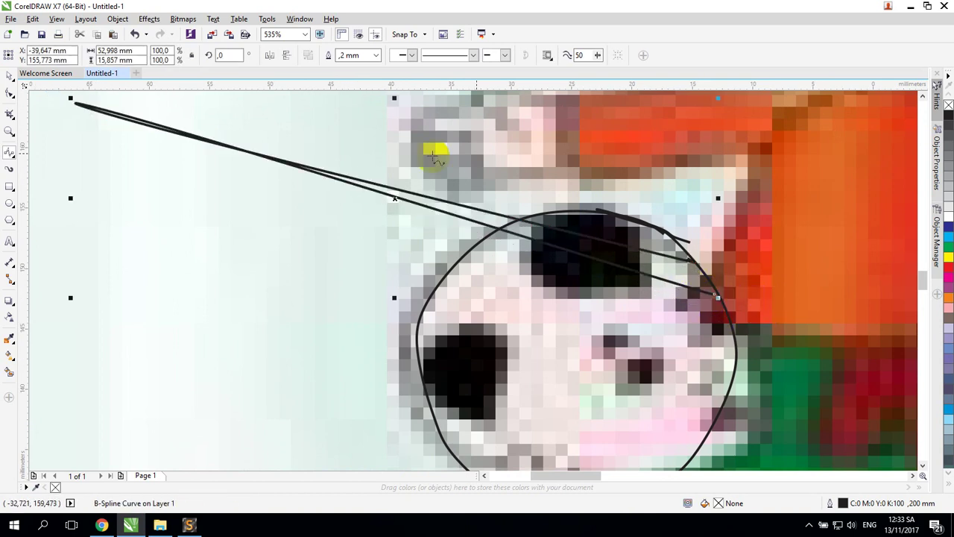
pyautogui.click(9, 76)
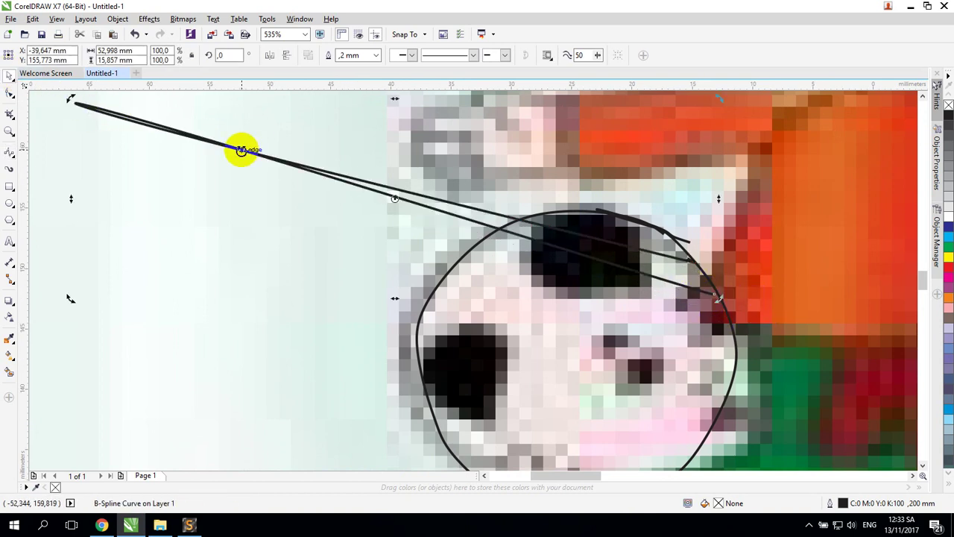
pyautogui.hotkey('ctrl', 'z')
pyautogui.press('h')
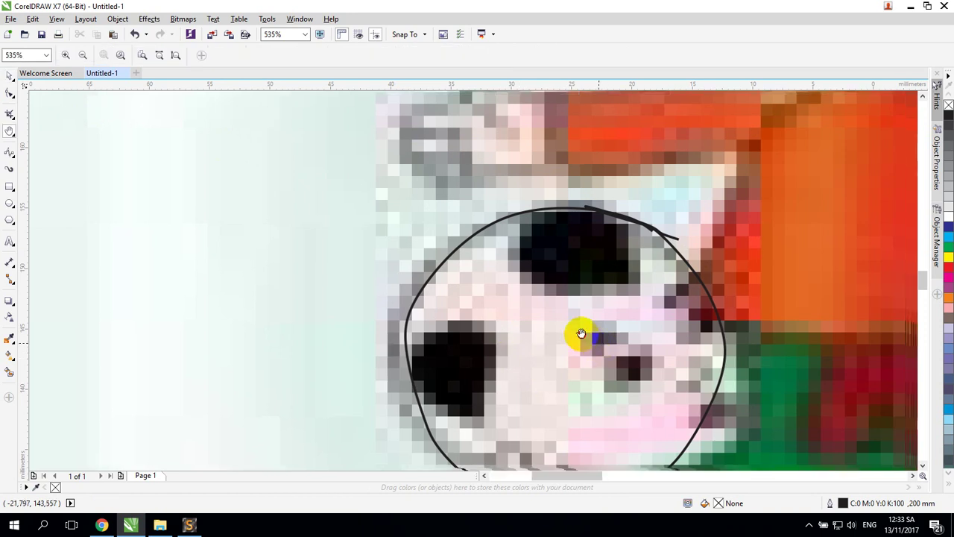
# - Delete the black B-Spline outline traced around the boy's head
pyautogui.moveTo(626, 363); pyautogui.dragTo(489, 268)
pyautogui.click(9, 76)
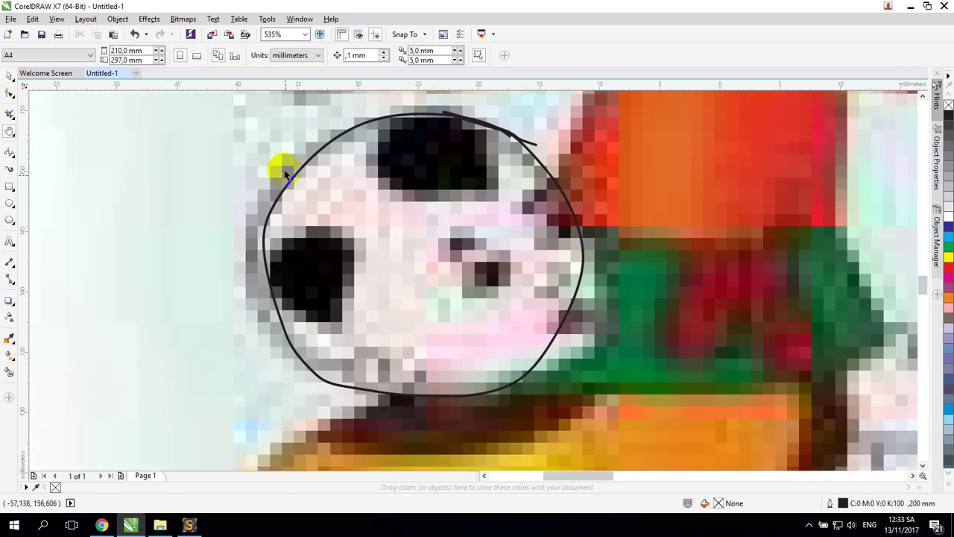
pyautogui.click(331, 146)
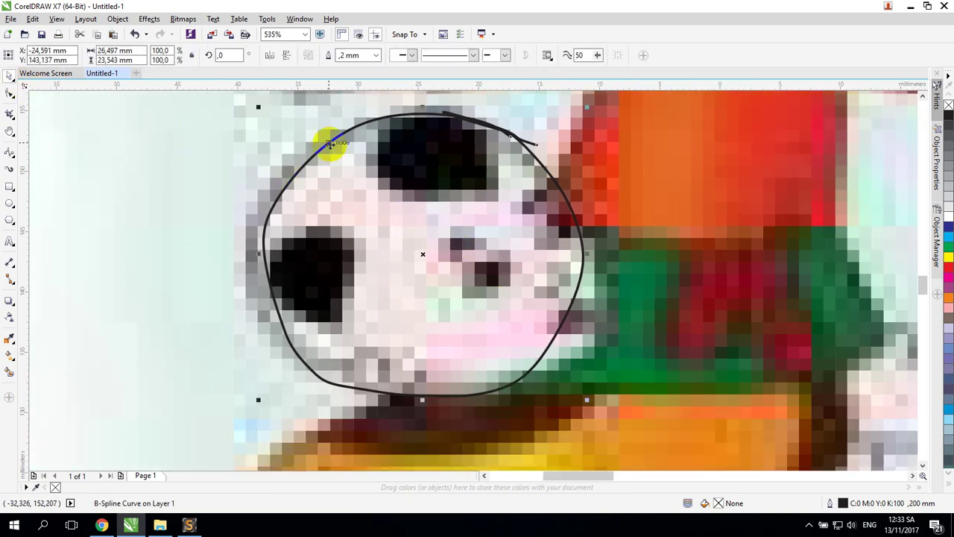
pyautogui.press('Delete')
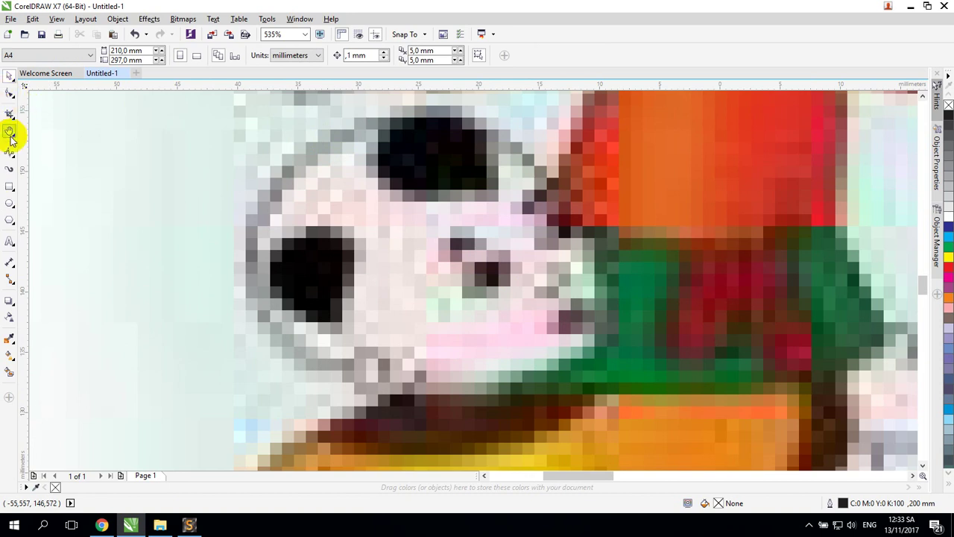
# - Change the document's default outline color for graphic objects to red (C:0 M:100 Y:100 K:0)
pyautogui.click(10, 152)
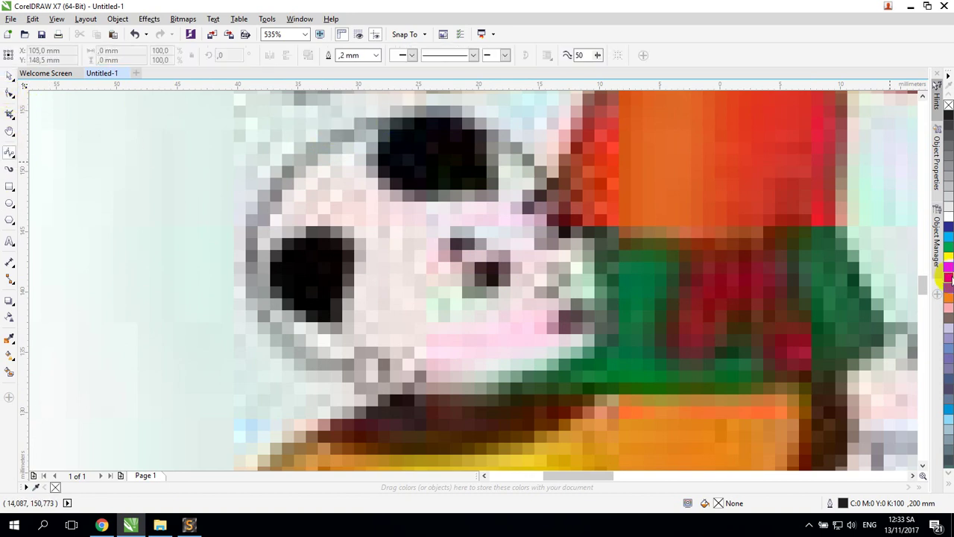
pyautogui.click(949, 275)
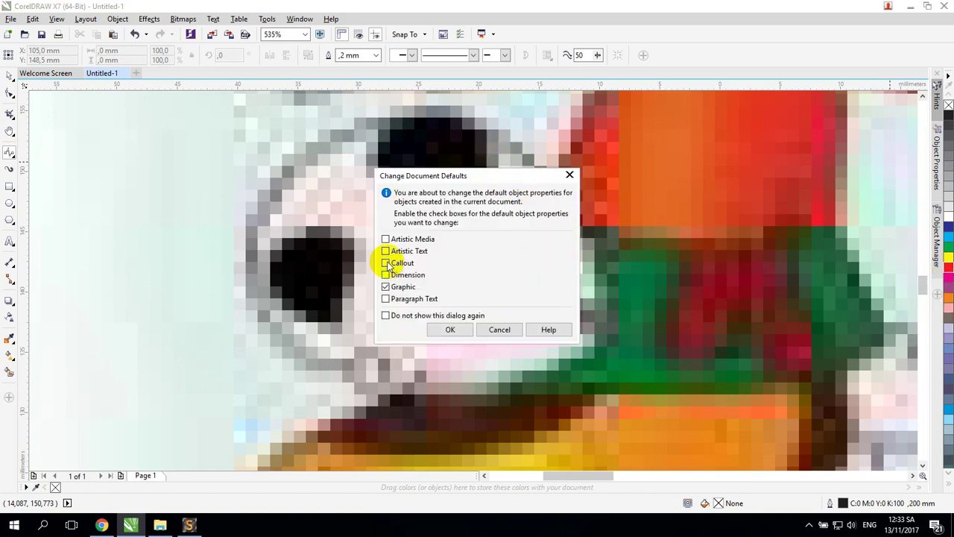
pyautogui.click(450, 328)
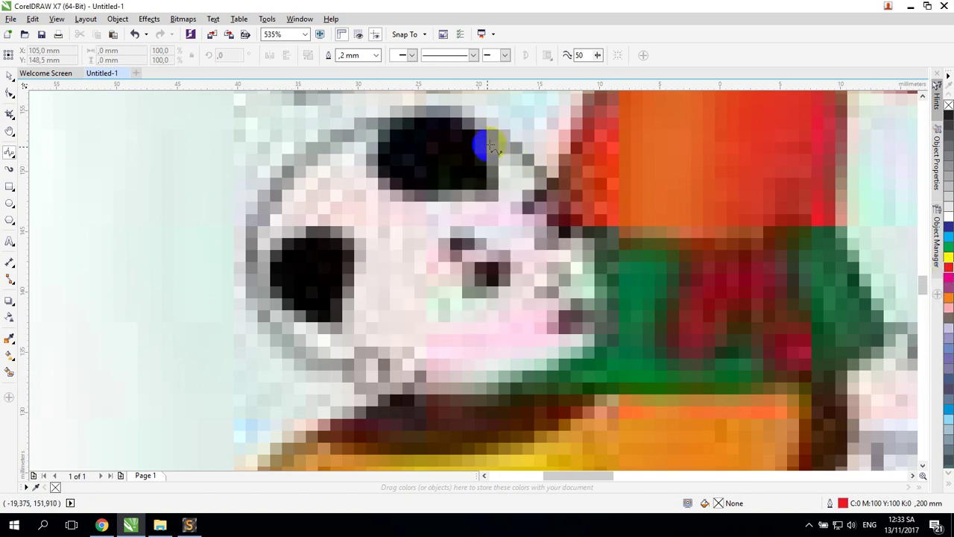
# - Trace the running boy's head with a closed red B-Spline curve about 27 x 23 mm
pyautogui.moveTo(488, 127)
pyautogui.mouseDown()
pyautogui.moveTo(429, 101)
pyautogui.moveTo(370, 117)
pyautogui.moveTo(299, 165)
pyautogui.moveTo(259, 222)
pyautogui.moveTo(256, 269)
pyautogui.moveTo(270, 310)
pyautogui.moveTo(333, 378)
pyautogui.moveTo(474, 388)
pyautogui.moveTo(540, 366)
pyautogui.moveTo(569, 333)
pyautogui.moveTo(584, 259)
pyautogui.moveTo(575, 215)
pyautogui.moveTo(550, 167)
pyautogui.moveTo(507, 131)
pyautogui.mouseUp()
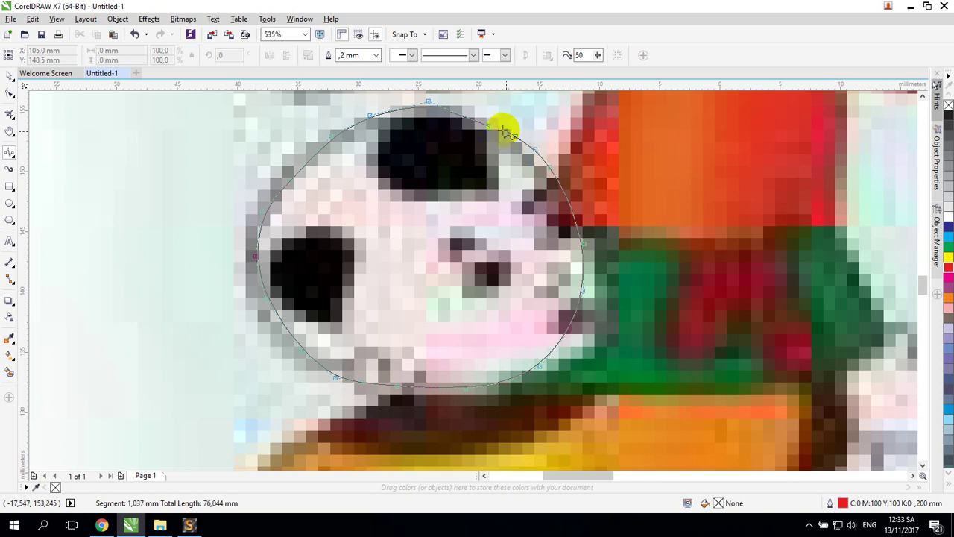
pyautogui.click(490, 123)
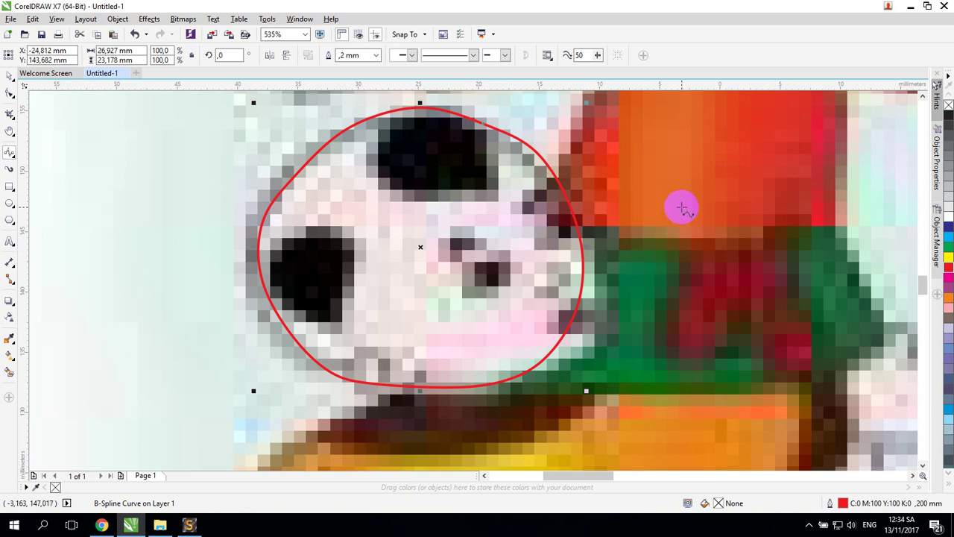
# - Reshape the red head outline by moving its control points along the crown, forehead, face and chin to follow the picture
pyautogui.click(10, 94)
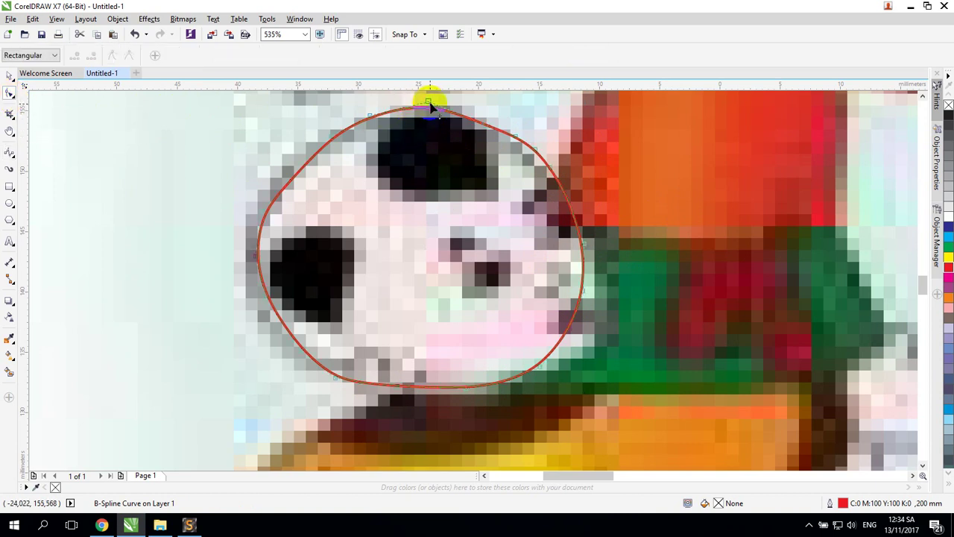
pyautogui.moveTo(430, 107); pyautogui.dragTo(433, 96)
pyautogui.moveTo(516, 165); pyautogui.dragTo(530, 160)
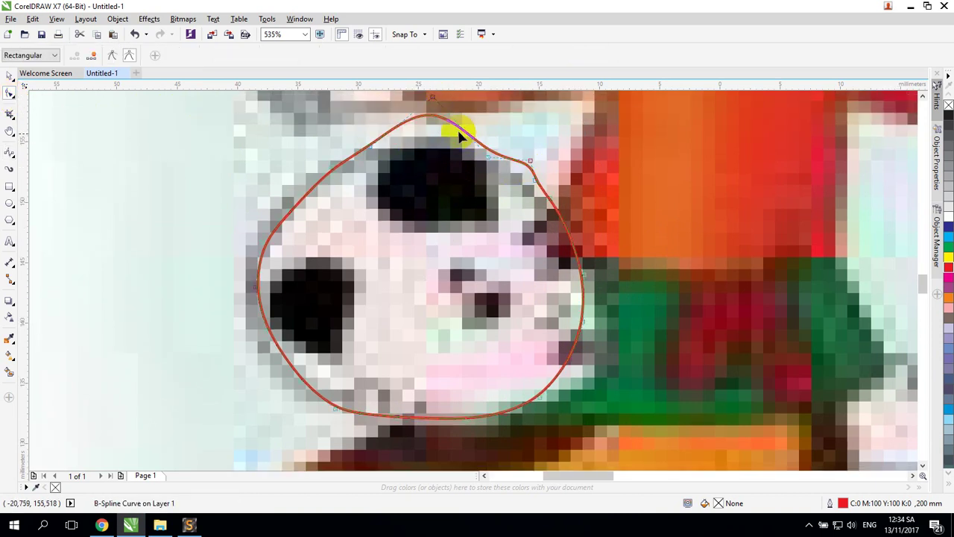
pyautogui.moveTo(432, 97); pyautogui.dragTo(415, 127)
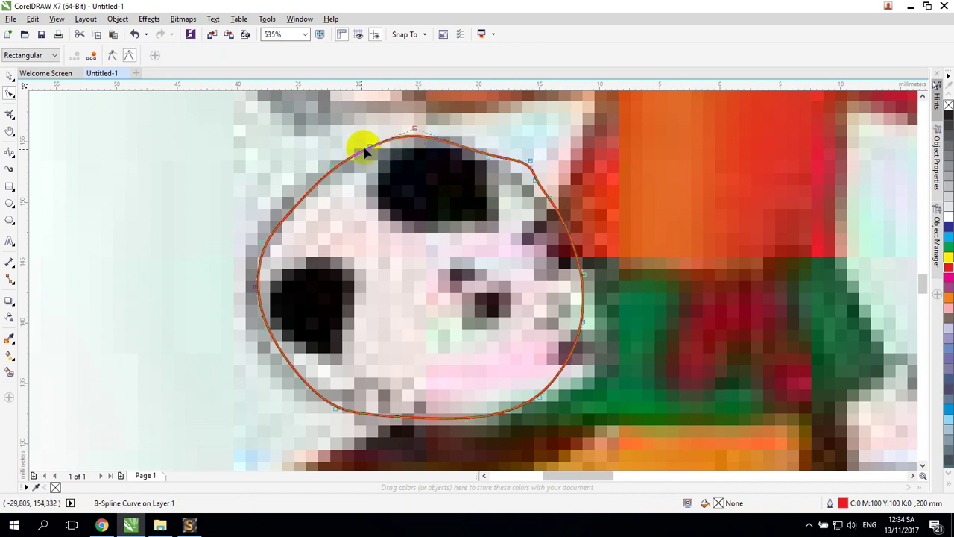
pyautogui.moveTo(372, 149); pyautogui.dragTo(316, 164)
pyautogui.moveTo(290, 206); pyautogui.dragTo(283, 201)
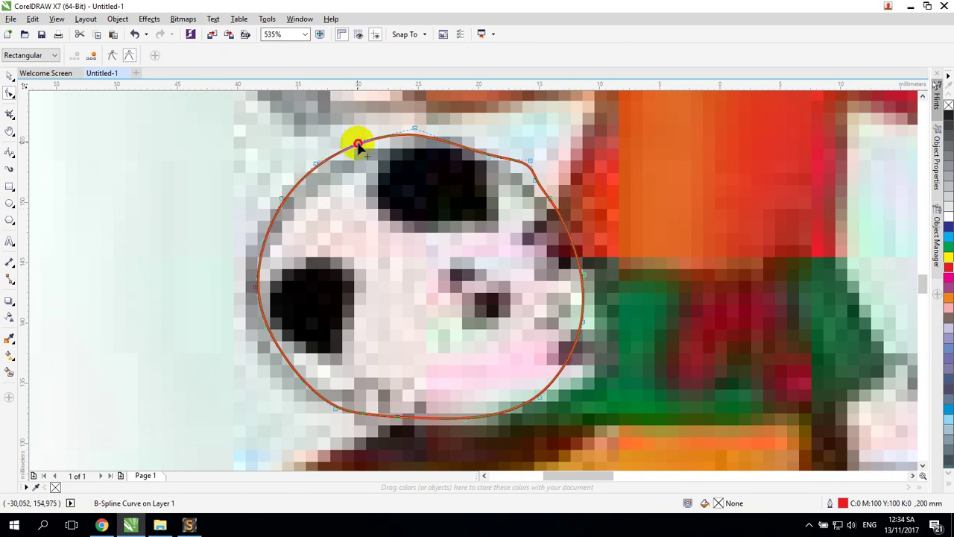
pyautogui.moveTo(415, 128); pyautogui.dragTo(417, 135)
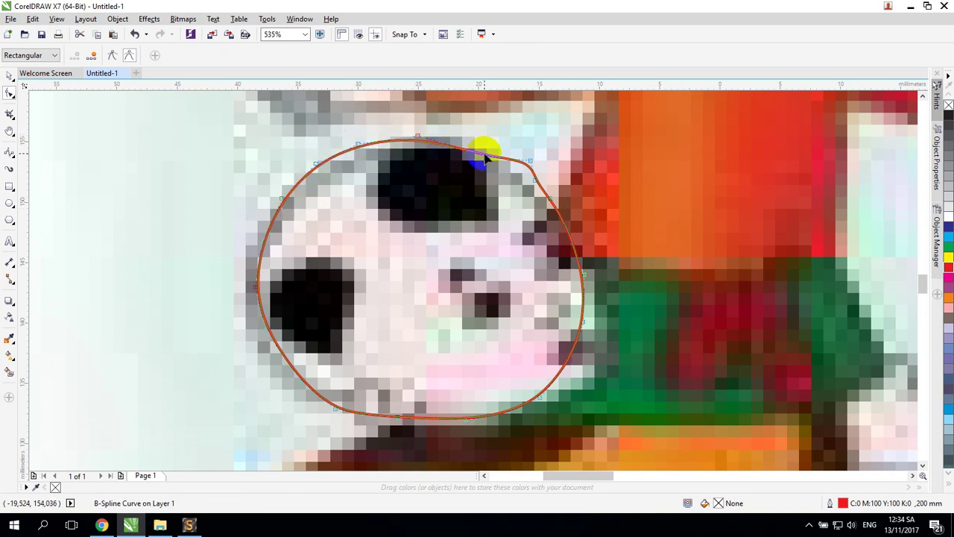
pyautogui.moveTo(488, 157); pyautogui.dragTo(531, 161)
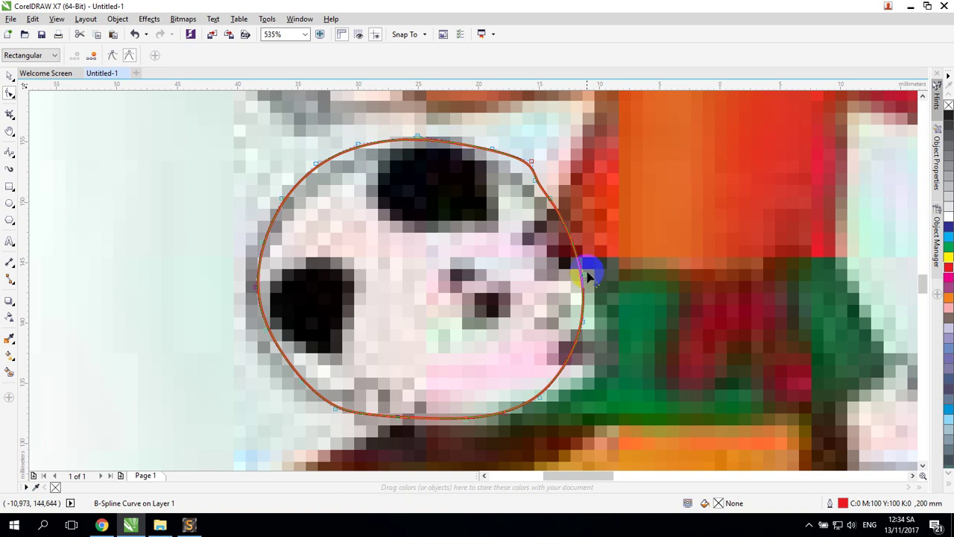
pyautogui.moveTo(586, 277); pyautogui.dragTo(591, 268)
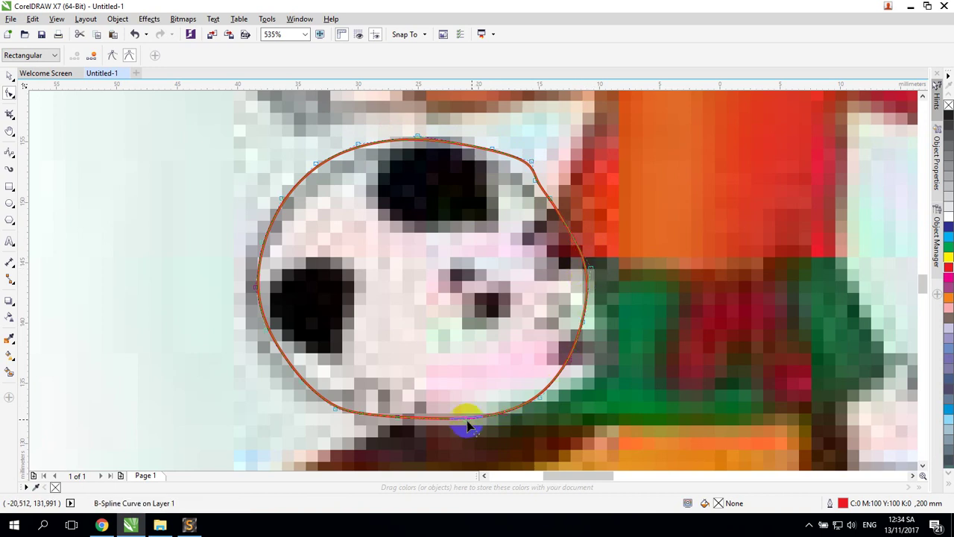
pyautogui.moveTo(399, 419); pyautogui.dragTo(403, 416)
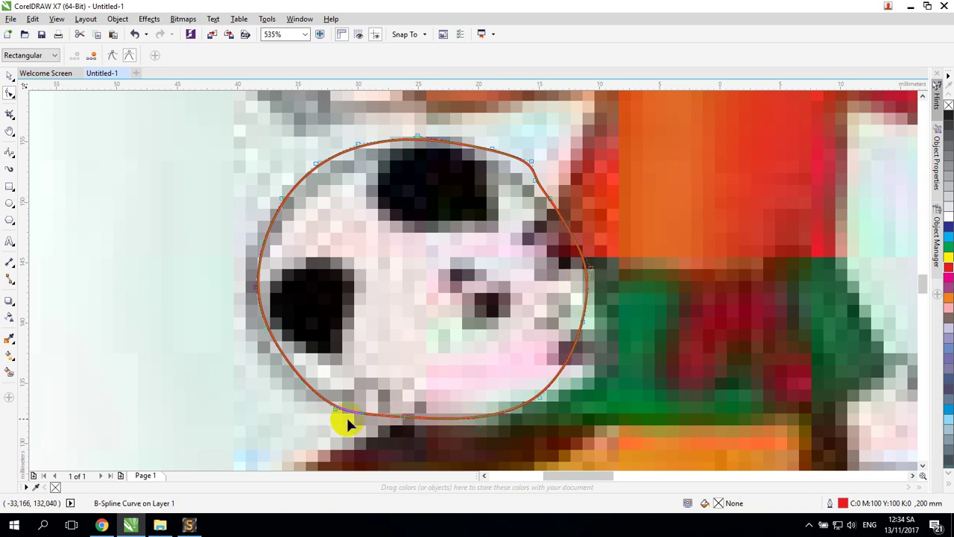
pyautogui.click(8, 75)
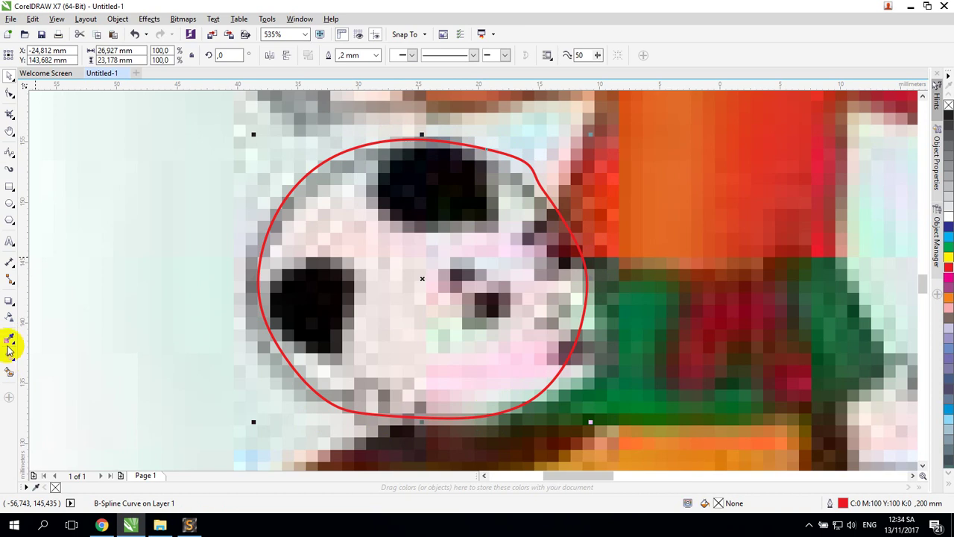
# - Fill the head outline with the pale skin color #FCF1EF sampled from the boy's face using the Color Eyedropper
pyautogui.click(9, 338)
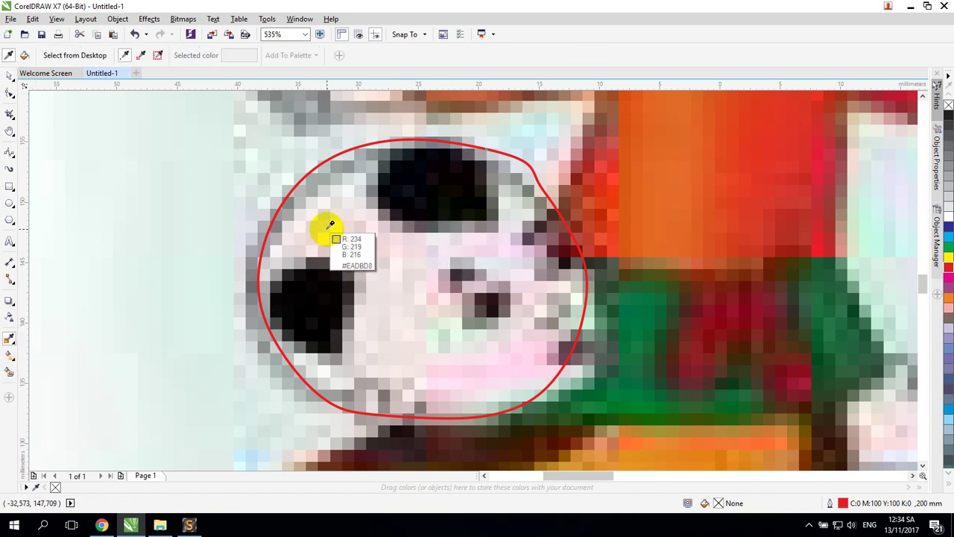
pyautogui.click(10, 342)
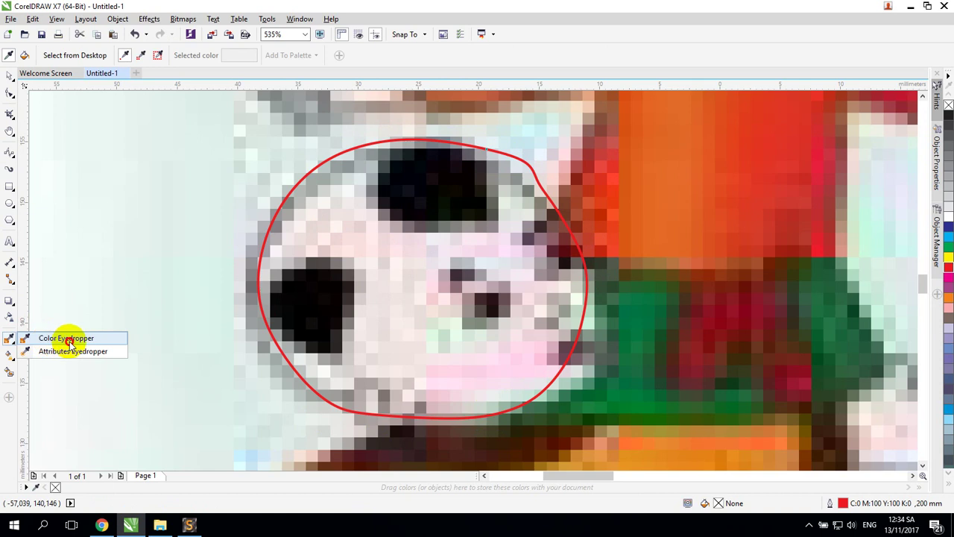
pyautogui.click(67, 338)
pyautogui.click(401, 269)
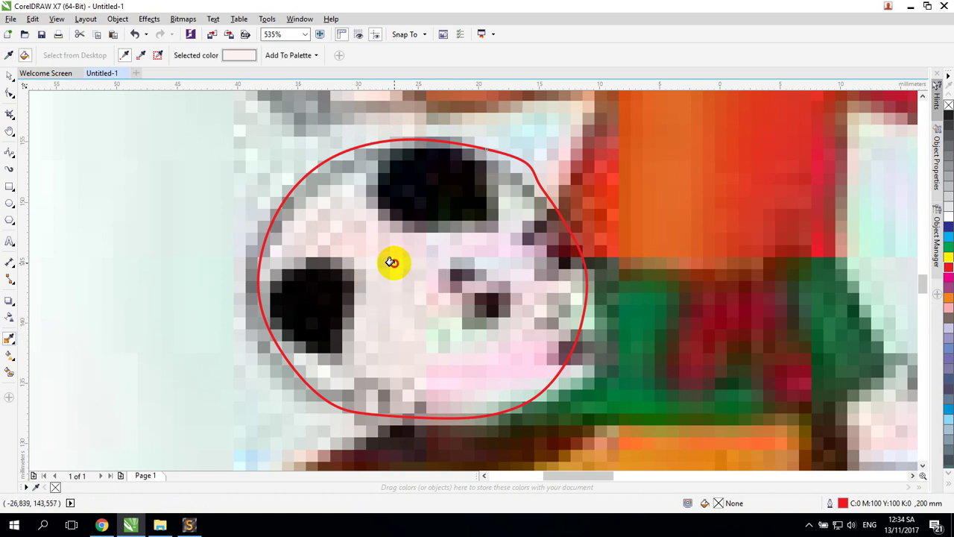
pyautogui.click(391, 262)
pyautogui.click(9, 76)
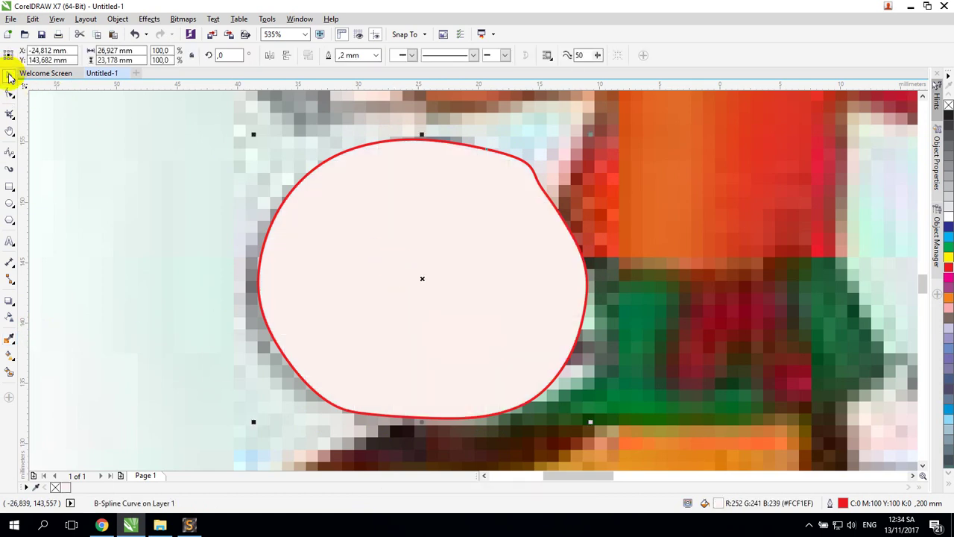
# - Draw a closed rounded B-Spline shape about 10 x 8 mm inside the upper-left part of the head
pyautogui.click(9, 155)
pyautogui.click(54, 204)
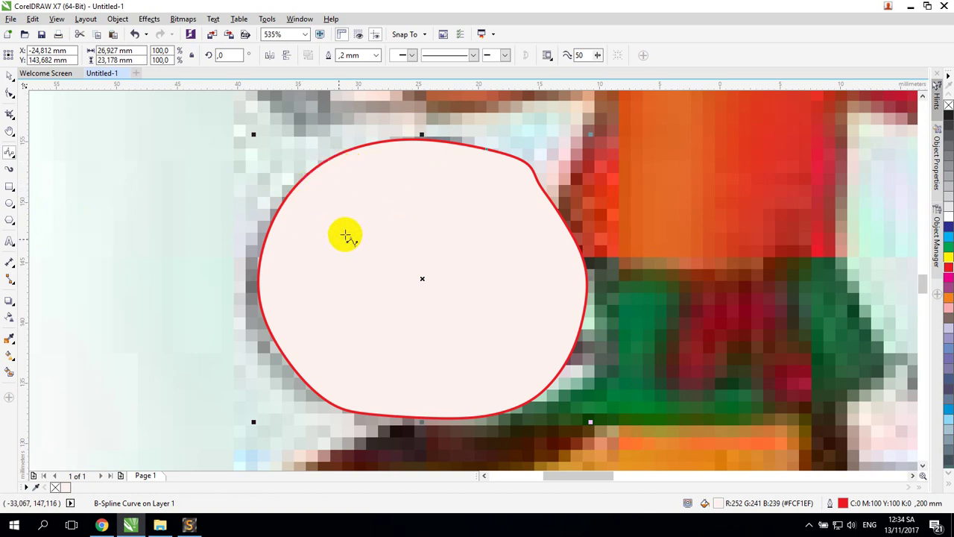
pyautogui.click(298, 191)
pyautogui.click(284, 218)
pyautogui.click(284, 250)
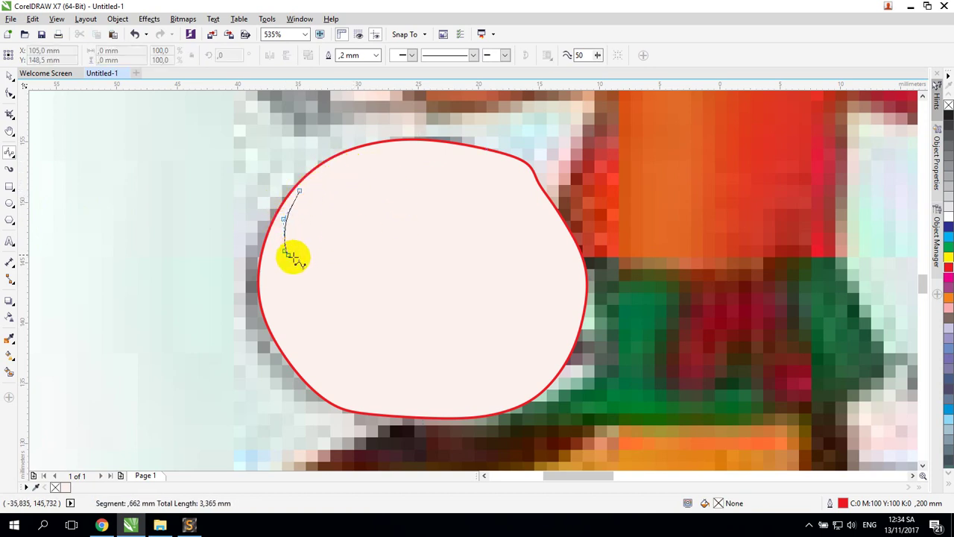
pyautogui.click(314, 271)
pyautogui.click(354, 272)
pyautogui.click(383, 260)
pyautogui.click(403, 229)
pyautogui.click(406, 194)
pyautogui.click(390, 179)
pyautogui.click(360, 169)
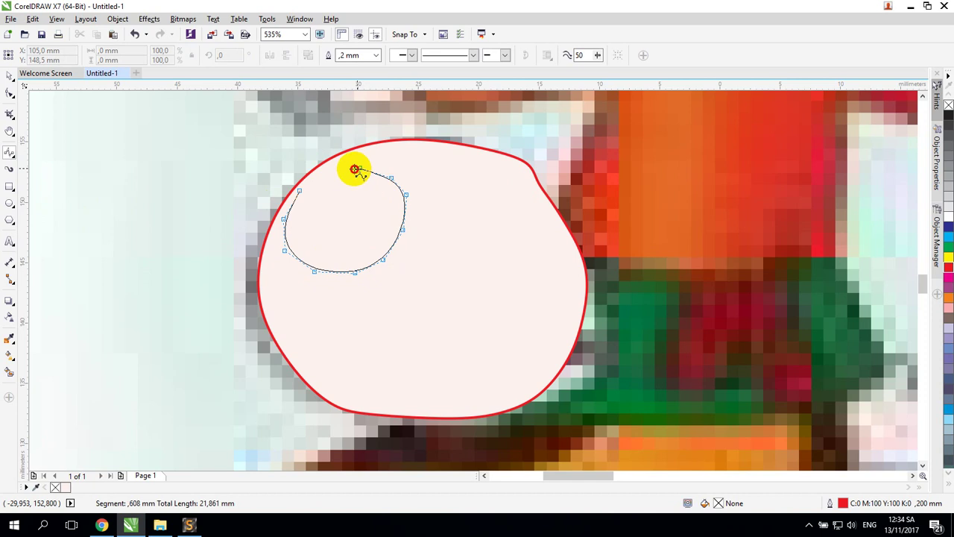
pyautogui.click(328, 174)
pyautogui.click(299, 191)
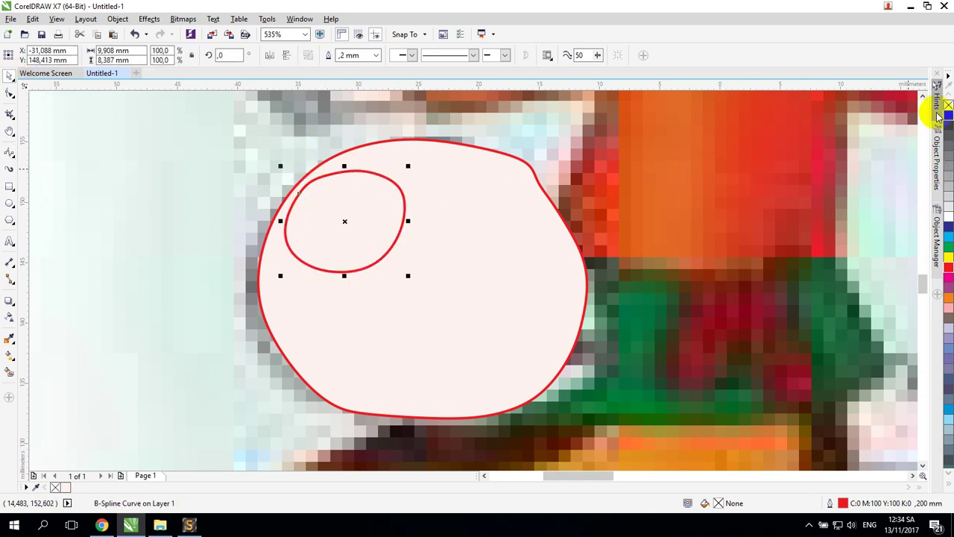
# - Give the new shape a black fill and outline and place a copy of it at the head's upper right
pyautogui.click(949, 114)
pyautogui.rightClick(948, 114)
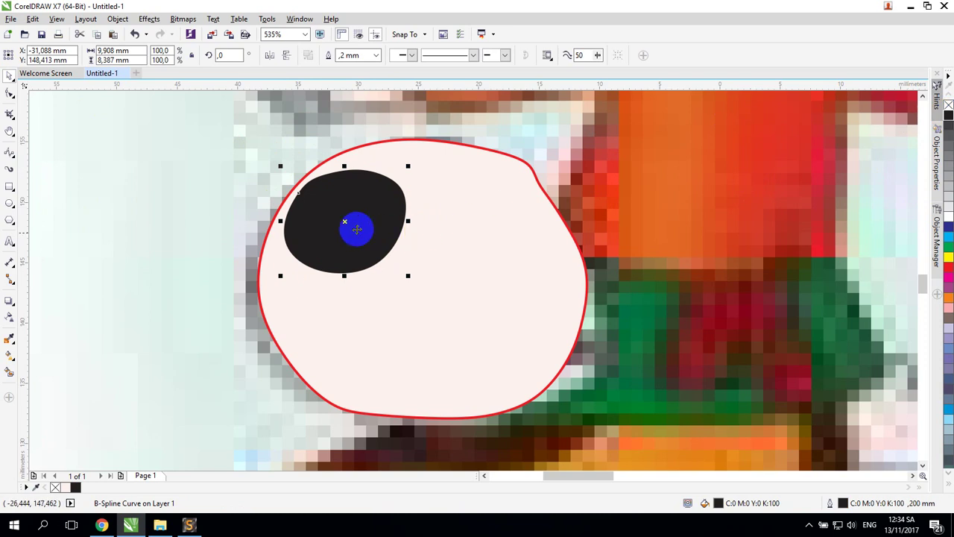
pyautogui.moveTo(343, 221); pyautogui.dragTo(503, 214)
# - Remove the outline from the head shape and shift the left black shape slightly upward
pyautogui.click(445, 146)
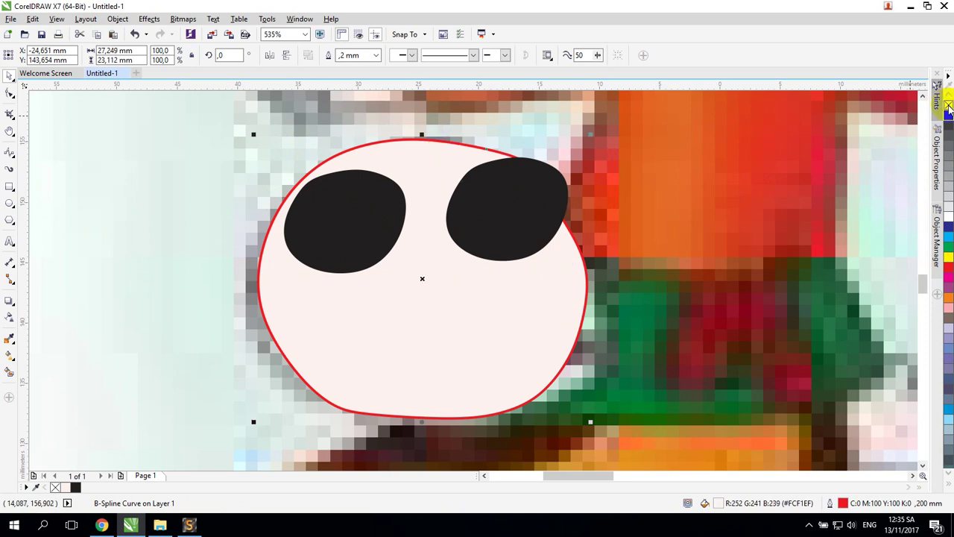
pyautogui.rightClick(948, 104)
pyautogui.moveTo(362, 218); pyautogui.dragTo(362, 210)
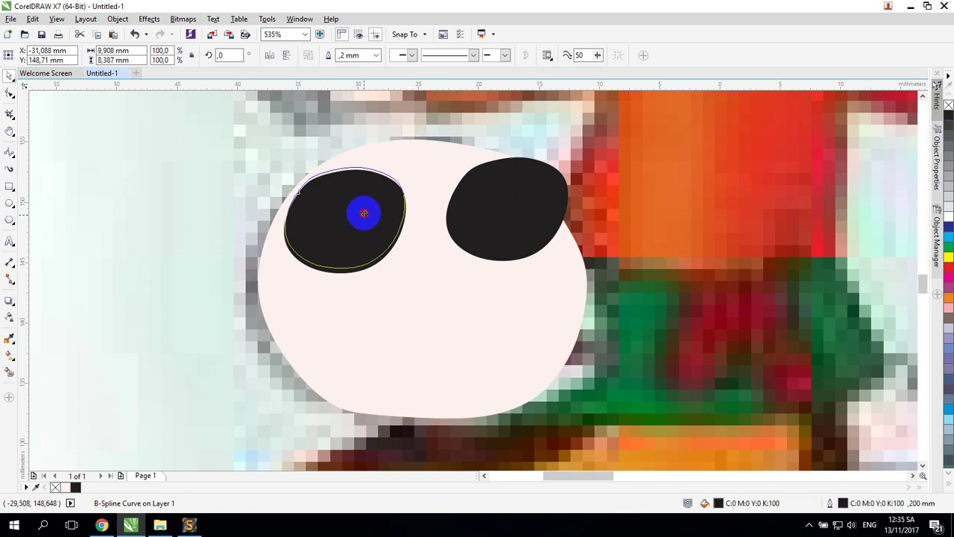
# - Scale down the right black shape to about 72% and the left one to about 70%
pyautogui.click(538, 202)
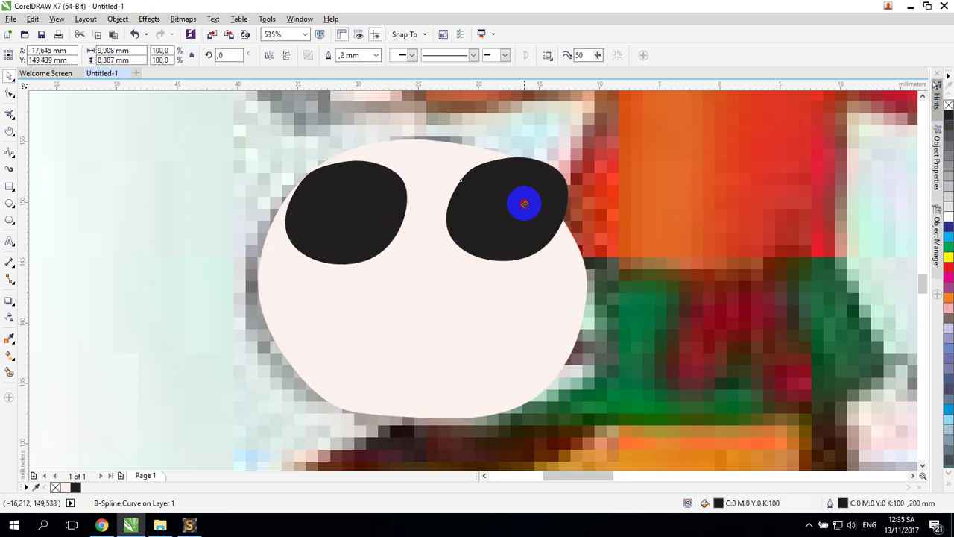
pyautogui.moveTo(525, 204)
pyautogui.mouseDown()
pyautogui.moveTo(596, 167)
pyautogui.moveTo(564, 166)
pyautogui.moveTo(516, 196)
pyautogui.mouseUp()
pyautogui.click(351, 192)
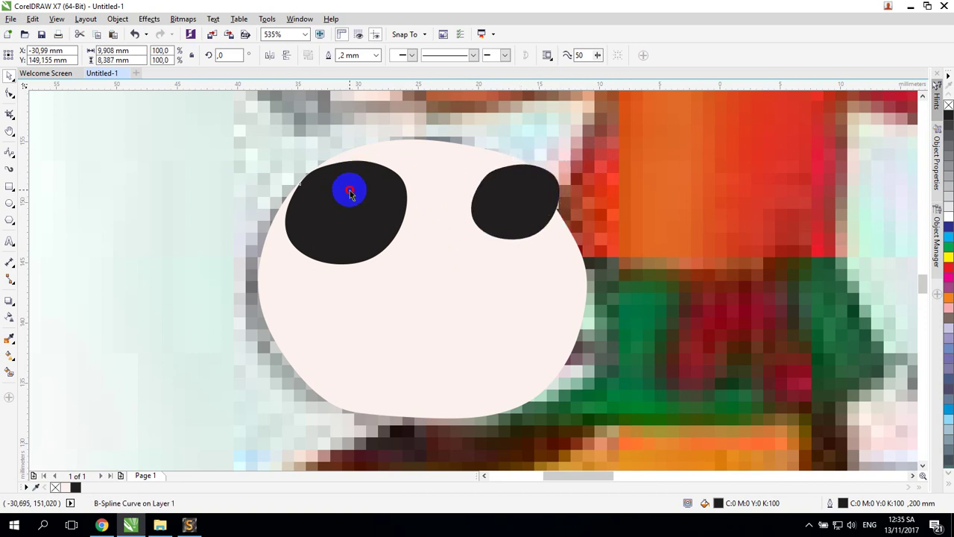
pyautogui.moveTo(279, 157); pyautogui.dragTo(318, 187)
pyautogui.moveTo(354, 213); pyautogui.dragTo(328, 179)
# - Position the two reduced black shapes near the left and right upper edges of the head
pyautogui.click(420, 181)
pyautogui.moveTo(512, 197)
pyautogui.mouseDown()
pyautogui.moveTo(515, 190)
pyautogui.moveTo(523, 197)
pyautogui.mouseUp()
pyautogui.moveTo(350, 195); pyautogui.dragTo(347, 199)
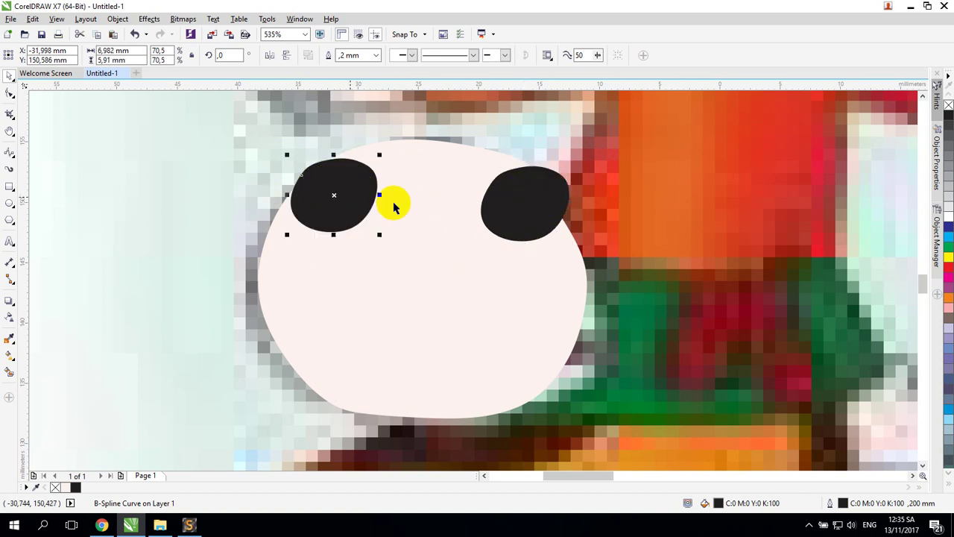
pyautogui.moveTo(542, 208); pyautogui.dragTo(540, 205)
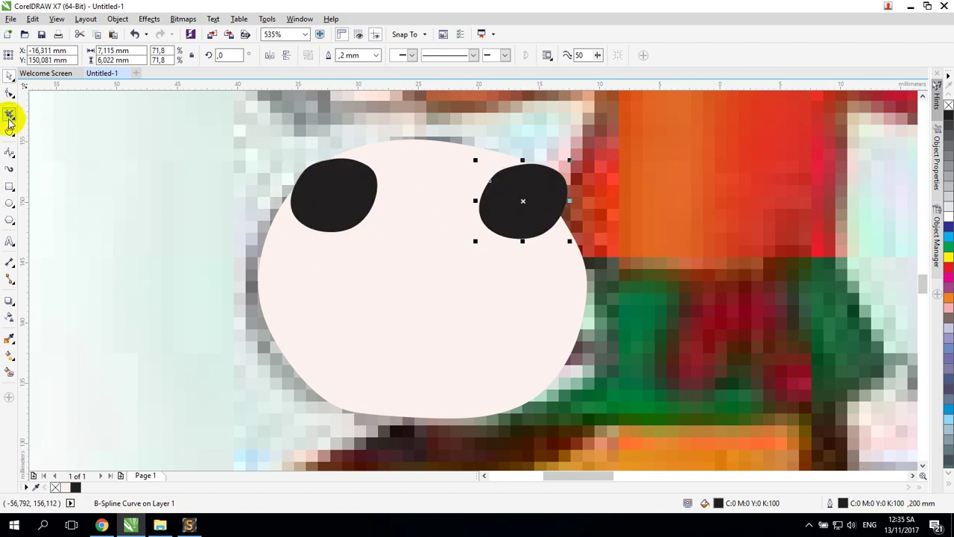
# - Draw an ellipse about 6.2 x 5.5 mm and center it between the two black shapes
pyautogui.click(10, 205)
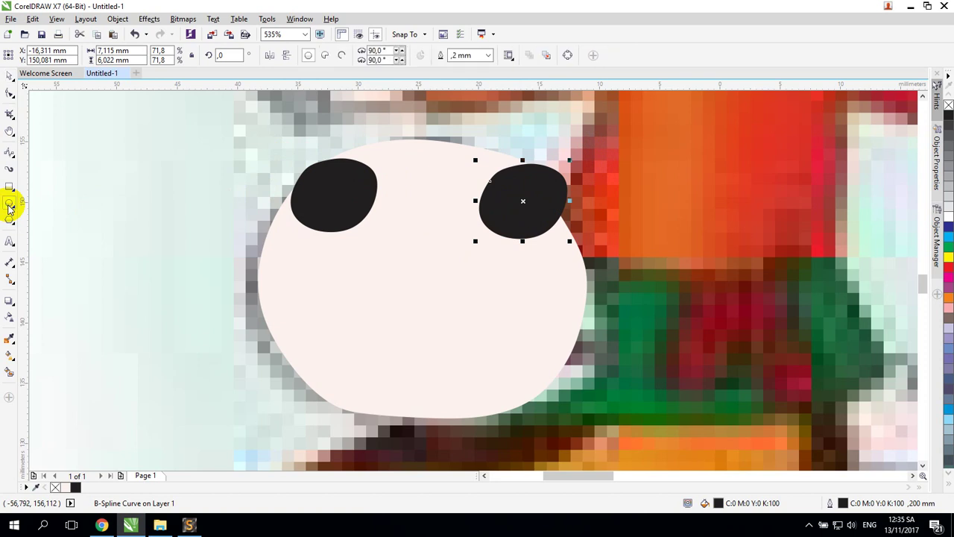
pyautogui.moveTo(400, 188); pyautogui.dragTo(474, 257)
pyautogui.click(9, 75)
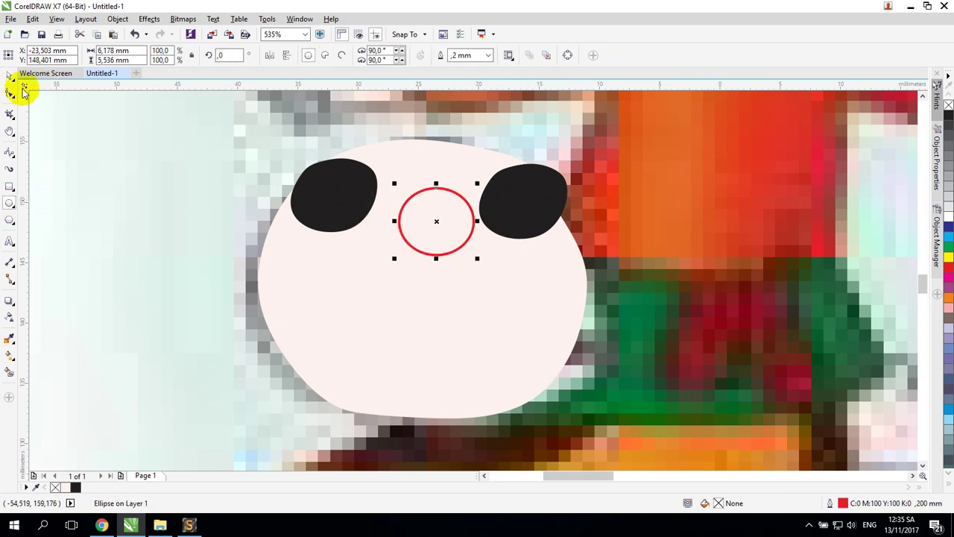
pyautogui.moveTo(425, 191)
pyautogui.mouseDown()
pyautogui.moveTo(405, 185)
pyautogui.moveTo(417, 188)
pyautogui.mouseUp()
pyautogui.moveTo(413, 189); pyautogui.dragTo(409, 191)
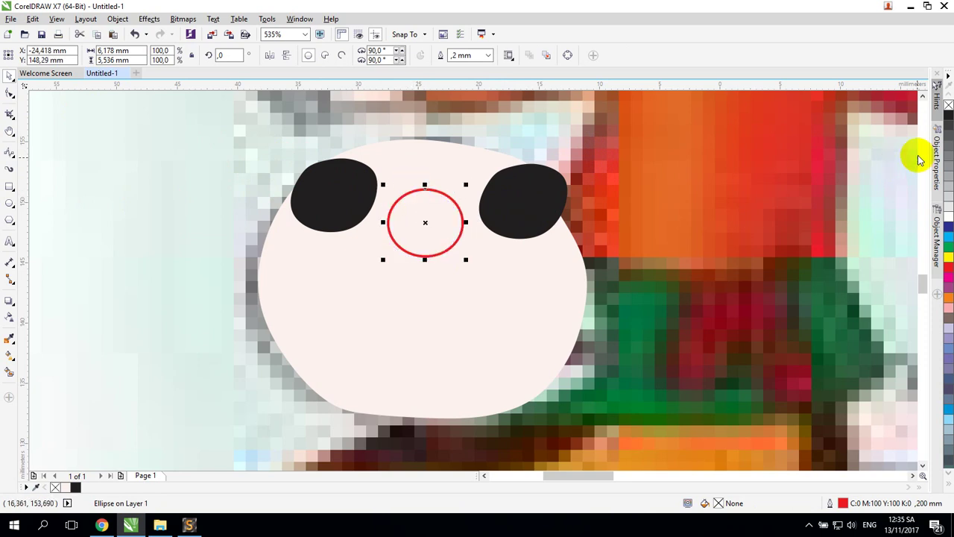
# - Color the ellipse's fill and outline black, then raise it and the right black shape slightly
pyautogui.click(947, 117)
pyautogui.rightClick(947, 117)
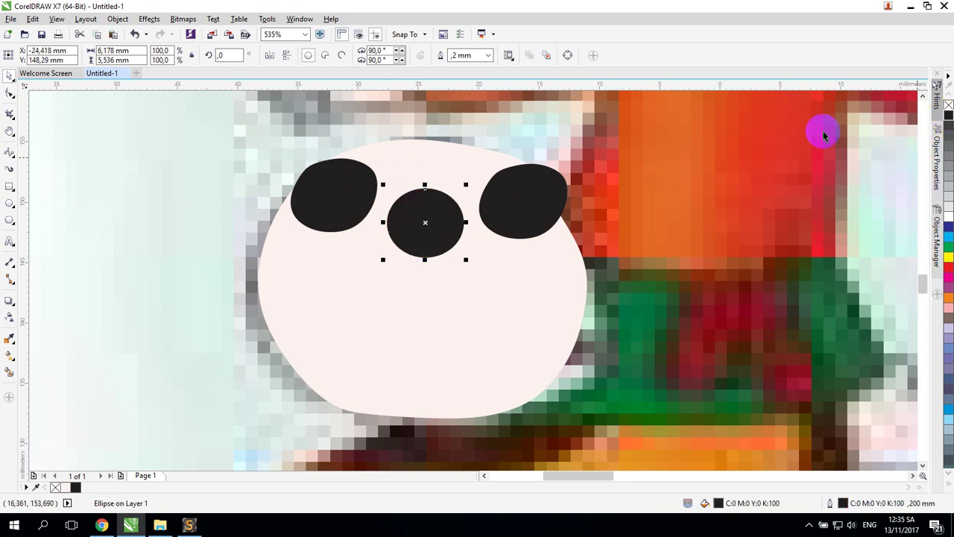
pyautogui.click(532, 279)
pyautogui.moveTo(419, 221); pyautogui.dragTo(418, 209)
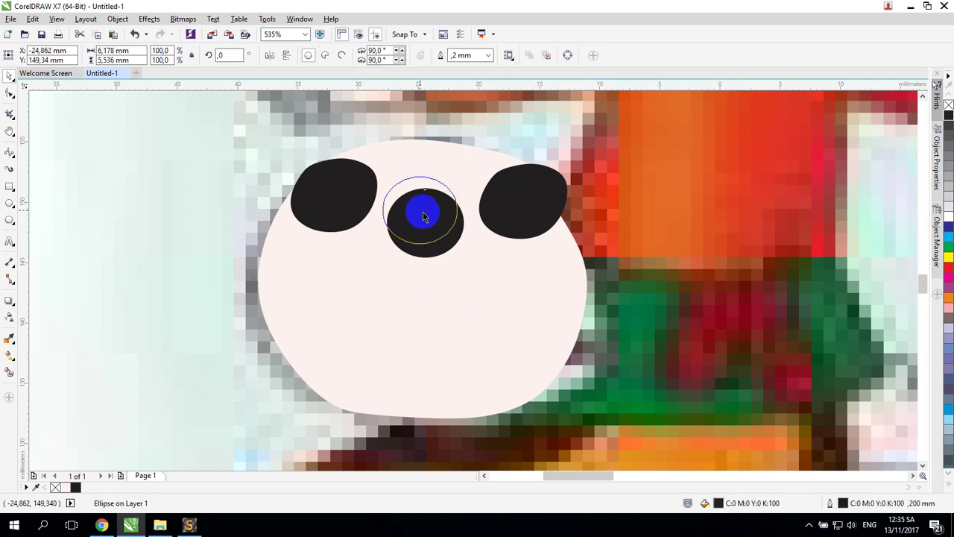
pyautogui.click(507, 194)
pyautogui.click(425, 191)
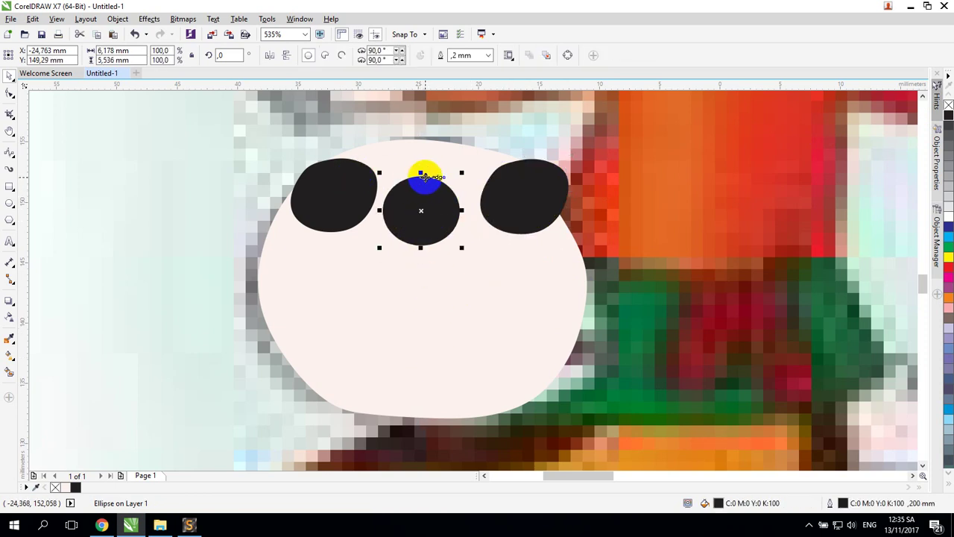
pyautogui.click(9, 93)
pyautogui.click(437, 199)
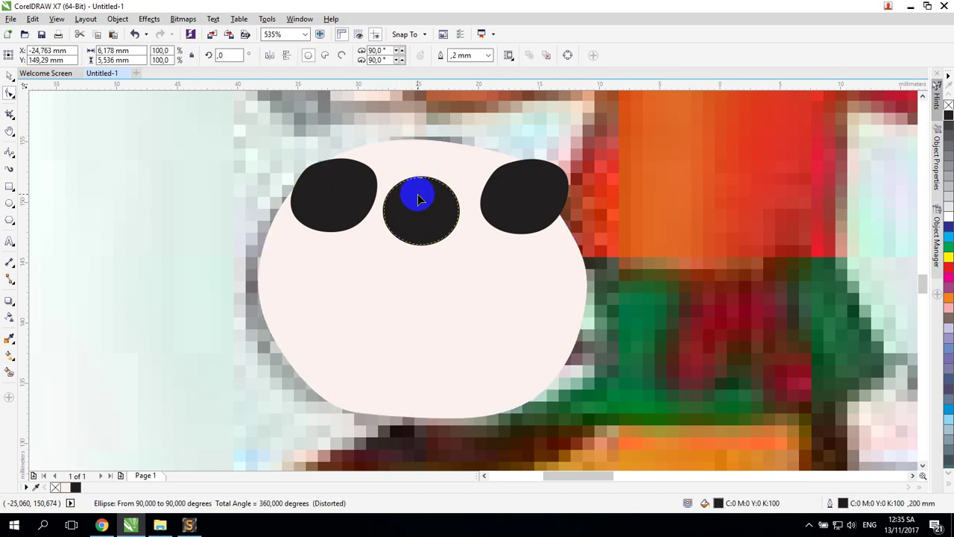
pyautogui.click(407, 170)
pyautogui.click(422, 195)
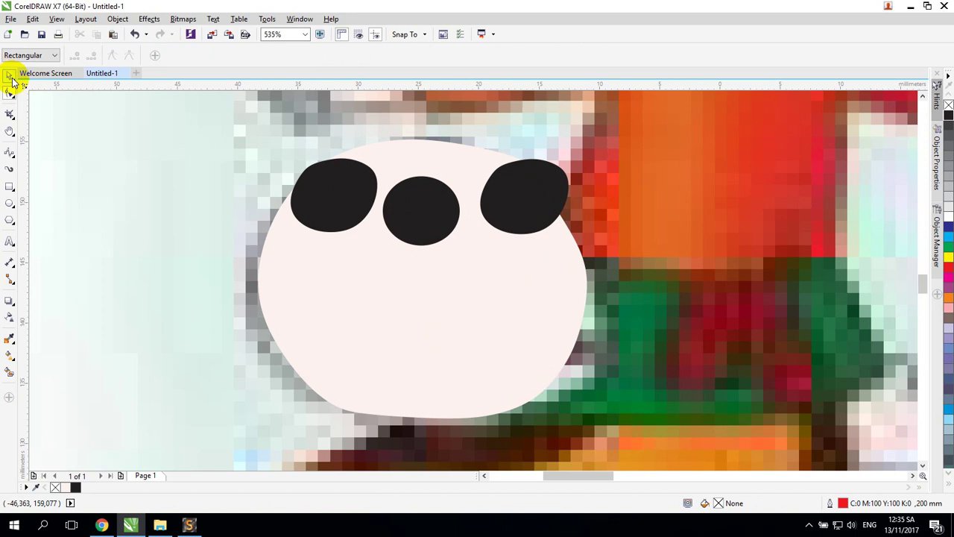
pyautogui.click(11, 77)
pyautogui.click(432, 194)
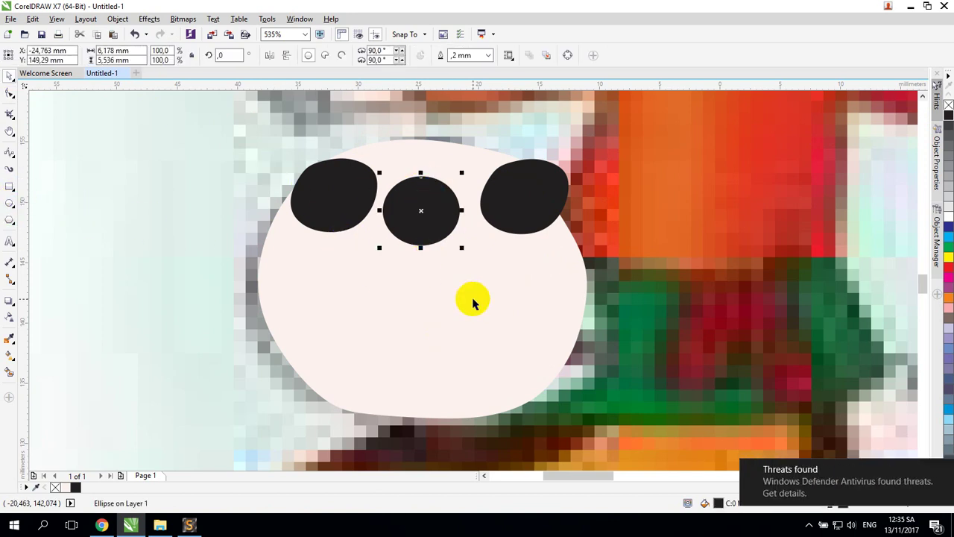
pyautogui.click(12, 156)
pyautogui.click(9, 203)
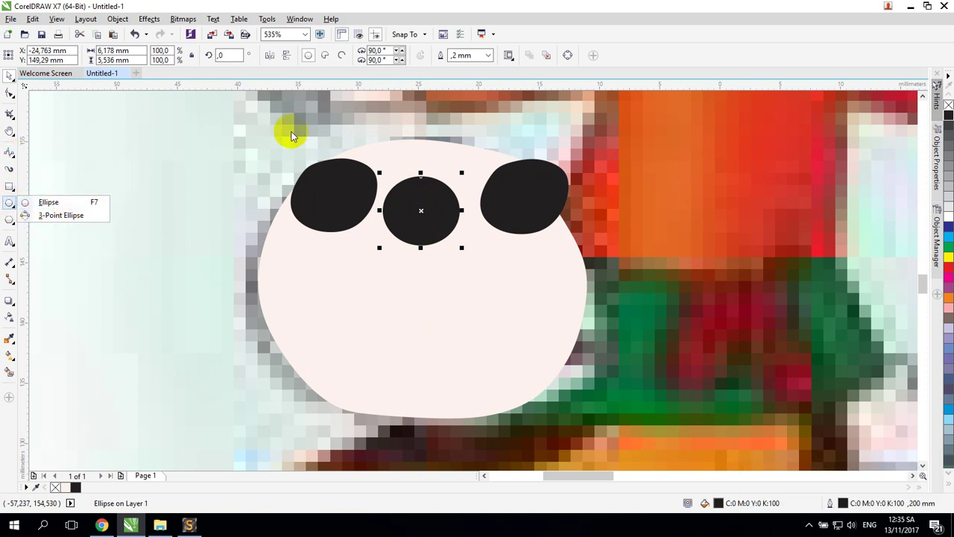
pyautogui.click(10, 94)
pyautogui.click(12, 78)
pyautogui.click(435, 195)
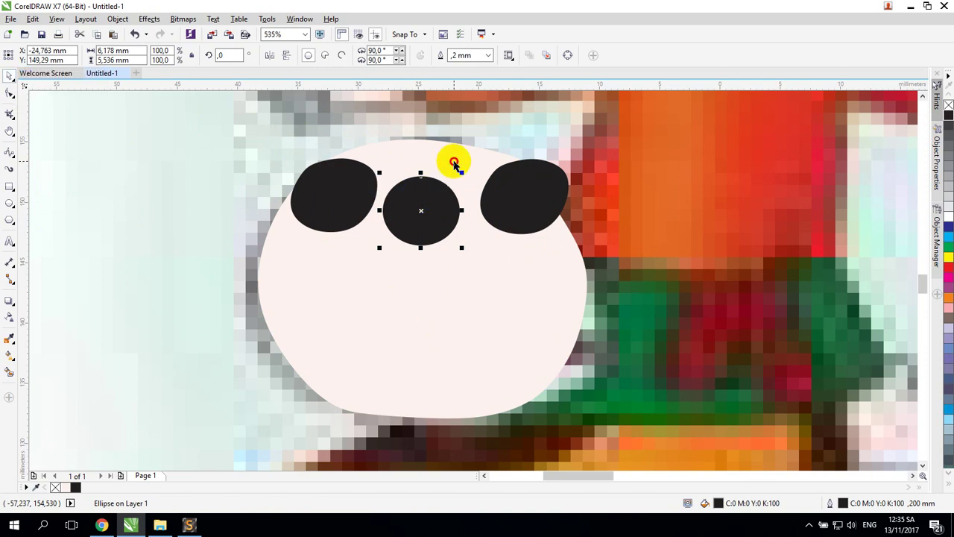
# - Convert the black middle ellipse to curves
pyautogui.click(436, 200)
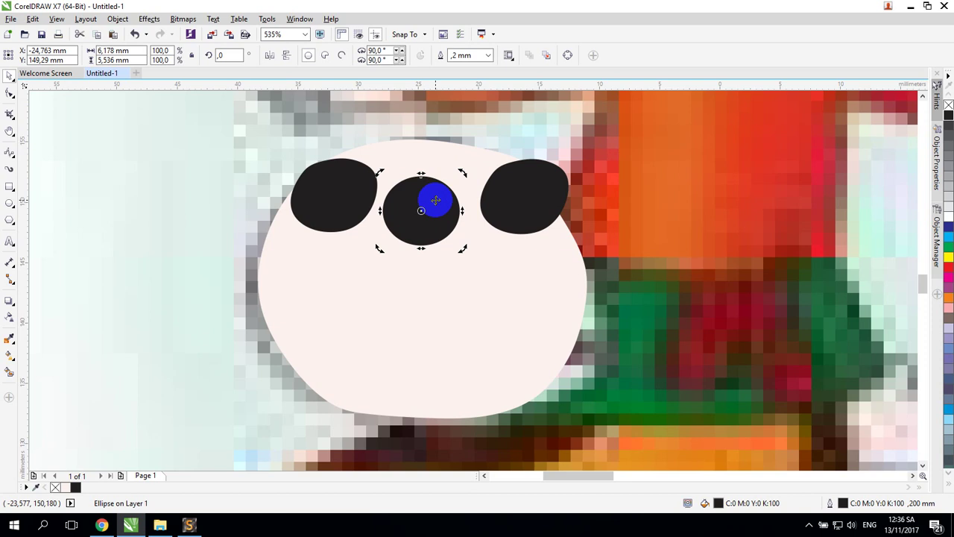
pyautogui.moveTo(435, 199)
pyautogui.mouseDown()
pyautogui.moveTo(430, 218)
pyautogui.moveTo(437, 205)
pyautogui.mouseUp()
pyautogui.hotkey('ctrl', 'q')
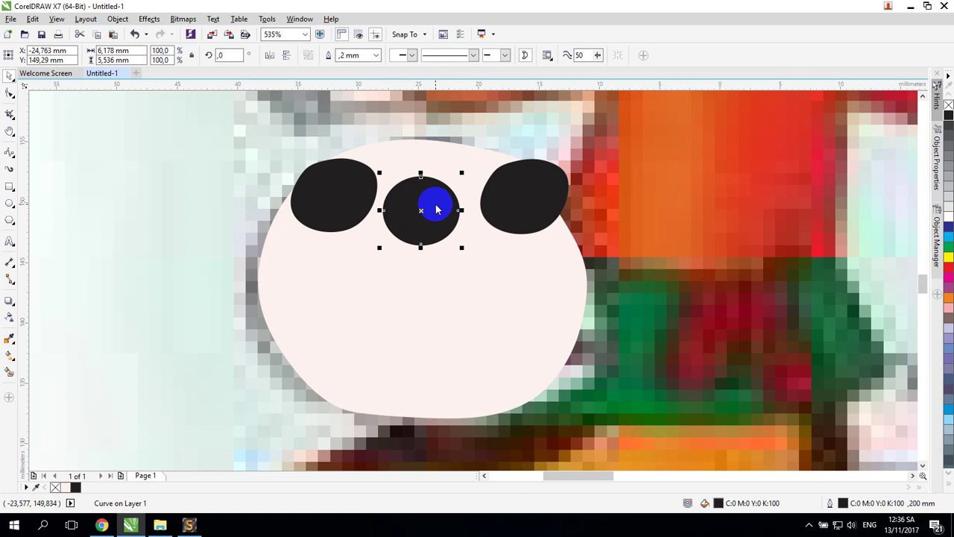
pyautogui.rightClick(437, 209)
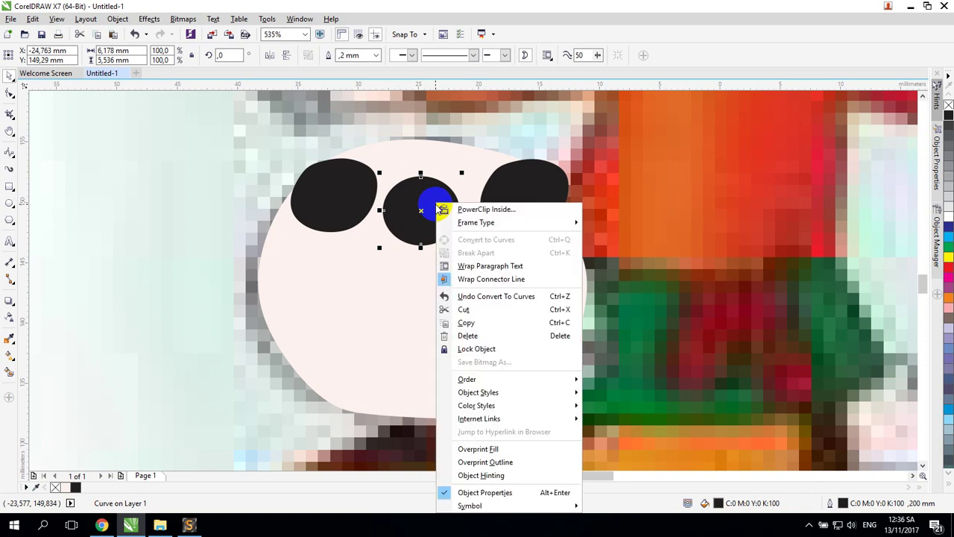
pyautogui.click(403, 145)
# - Pull the middle shape's top node up toward the crown to form a teardrop
pyautogui.click(10, 93)
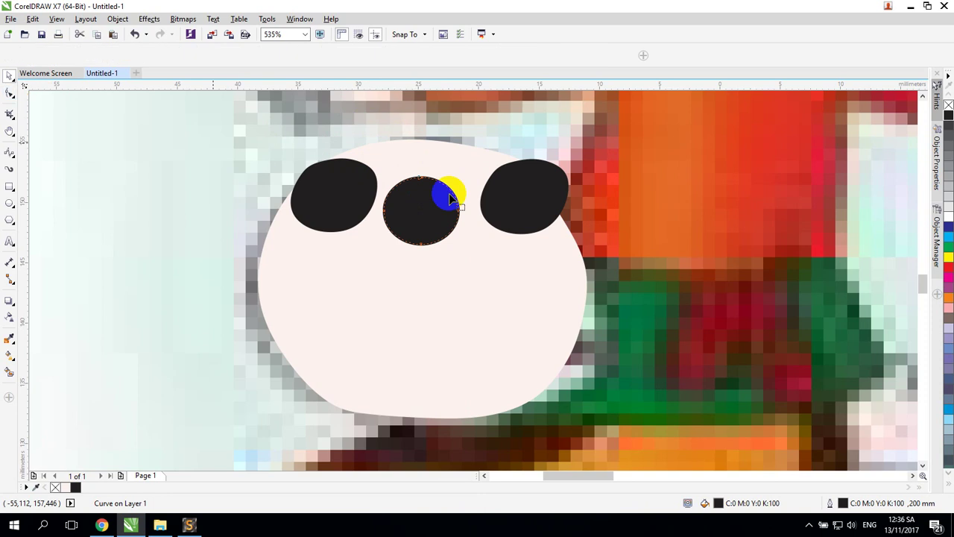
pyautogui.click(432, 191)
pyautogui.moveTo(421, 177); pyautogui.dragTo(423, 152)
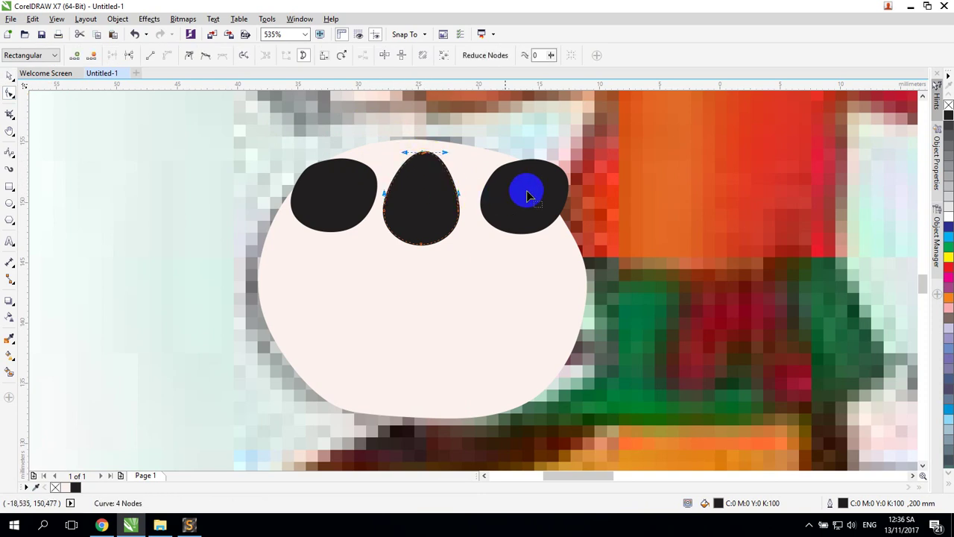
# - Extend the upper inner corners of the right and left black shapes toward the crown by moving their control points
pyautogui.click(506, 177)
pyautogui.moveTo(514, 183); pyautogui.dragTo(481, 153)
pyautogui.click(356, 167)
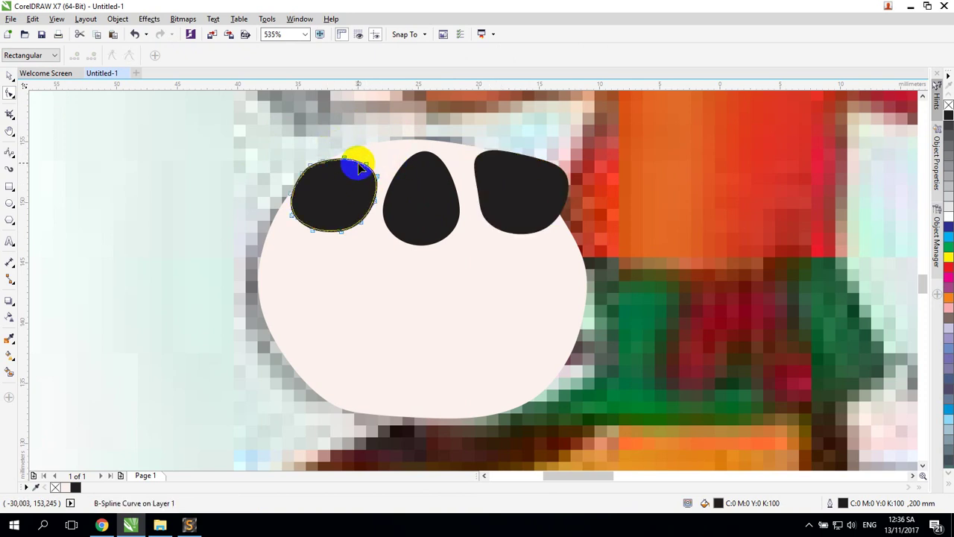
pyautogui.moveTo(337, 140); pyautogui.dragTo(392, 152)
pyautogui.click(486, 233)
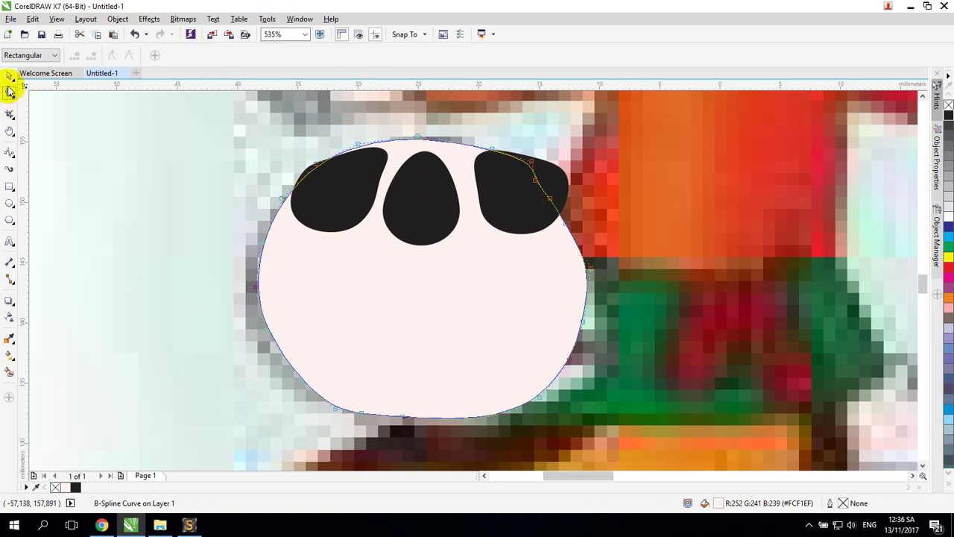
pyautogui.click(9, 75)
pyautogui.click(125, 201)
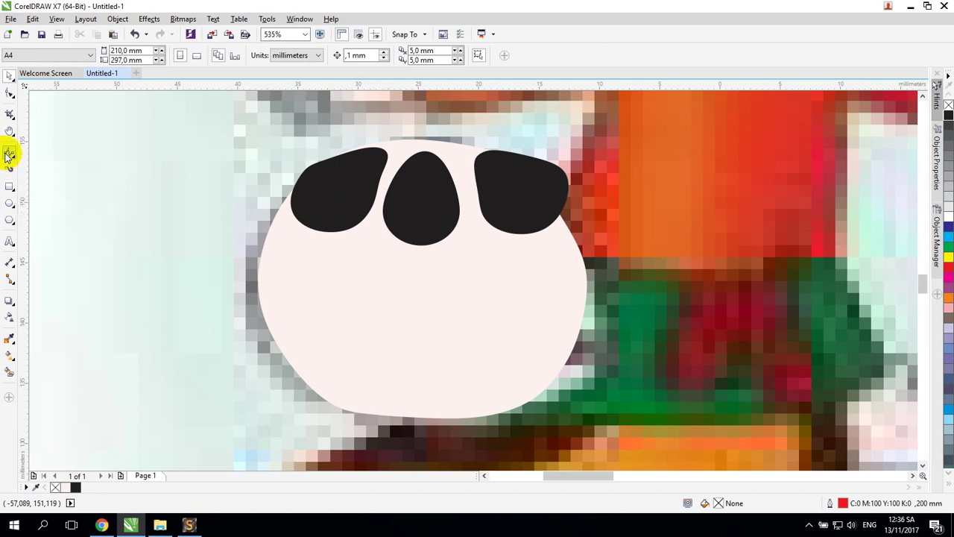
# - Draw a closed, lens-shaped B-Spline curve about 6.6 x 1.9 mm on the face below the left black shape
pyautogui.moveTo(9, 152)
pyautogui.mouseDown()
pyautogui.moveTo(45, 163)
pyautogui.moveTo(53, 206)
pyautogui.mouseUp()
pyautogui.click(306, 268)
pyautogui.click(333, 256)
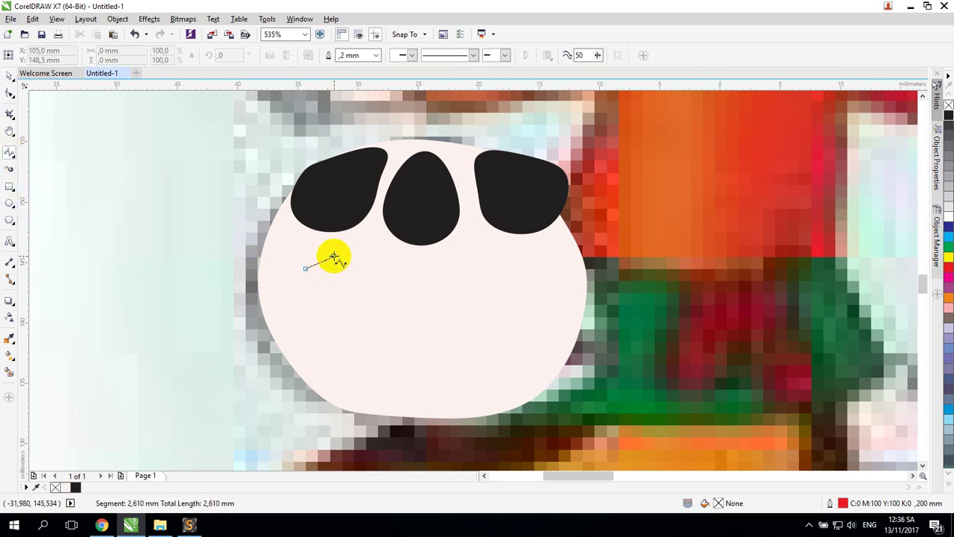
pyautogui.click(363, 257)
pyautogui.click(382, 268)
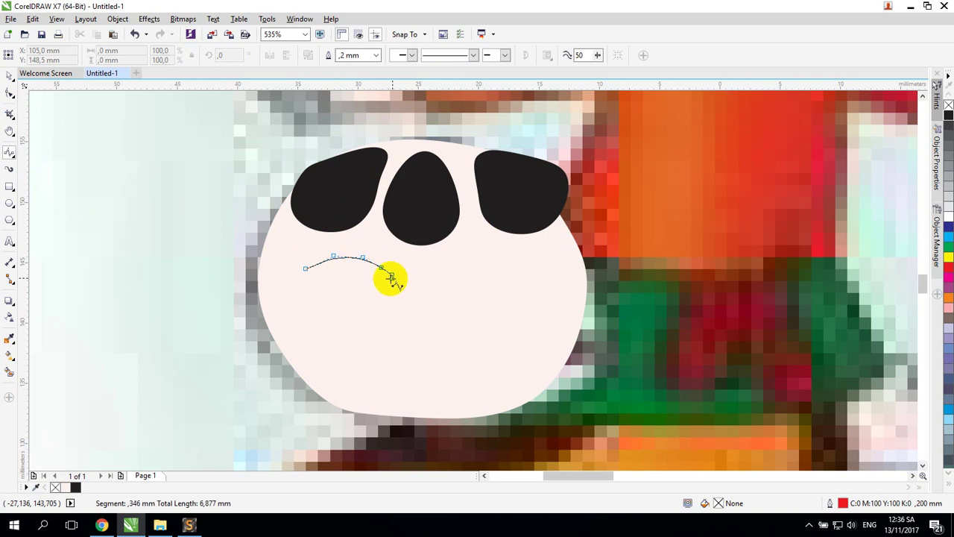
pyautogui.click(391, 277)
pyautogui.click(385, 279)
pyautogui.click(361, 281)
pyautogui.click(350, 280)
pyautogui.click(331, 280)
pyautogui.click(319, 274)
pyautogui.click(306, 268)
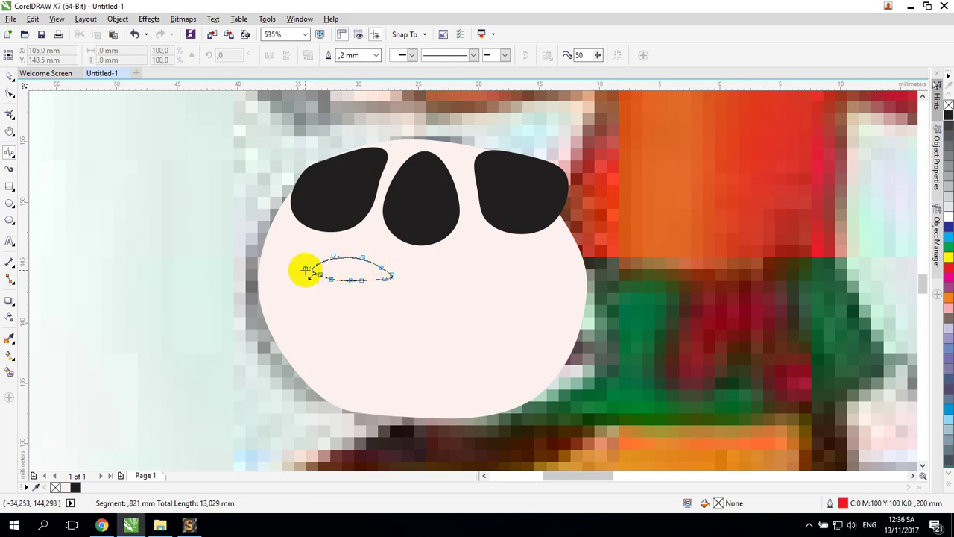
pyautogui.click(9, 74)
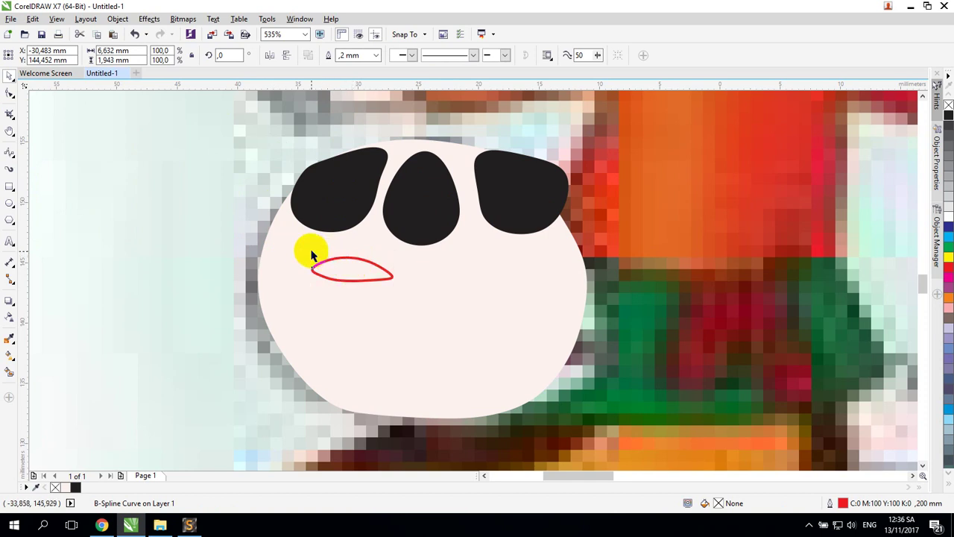
pyautogui.moveTo(313, 249); pyautogui.dragTo(345, 277)
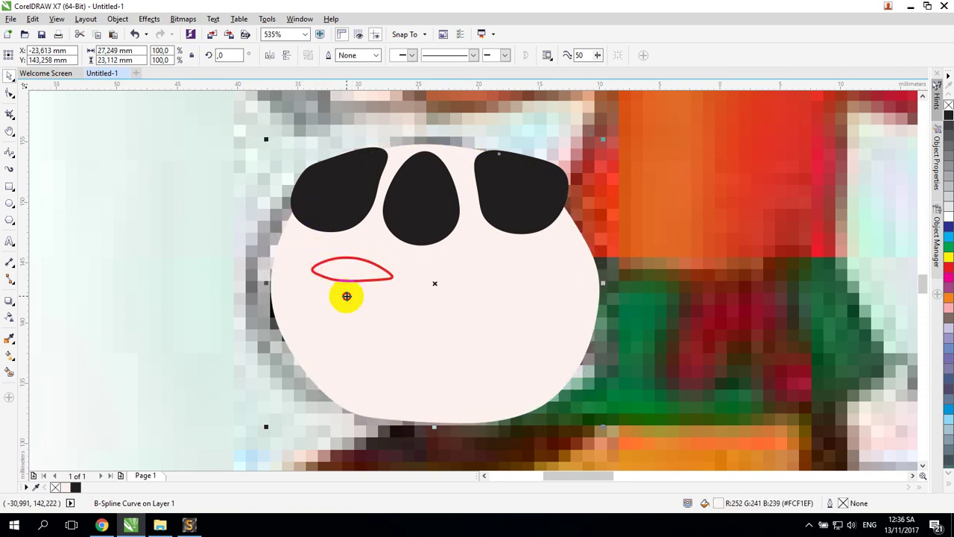
# - Undo the face's move and place a copy of the lens-shaped eye outline across the face, rotated about 13.5°
pyautogui.hotkey('ctrl', 'z')
pyautogui.click(345, 280)
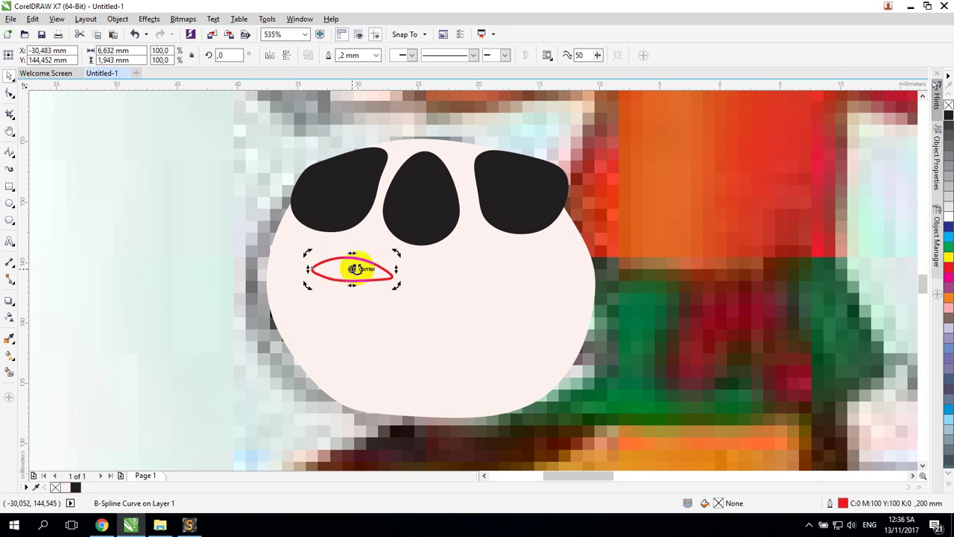
pyautogui.moveTo(363, 266); pyautogui.dragTo(512, 270)
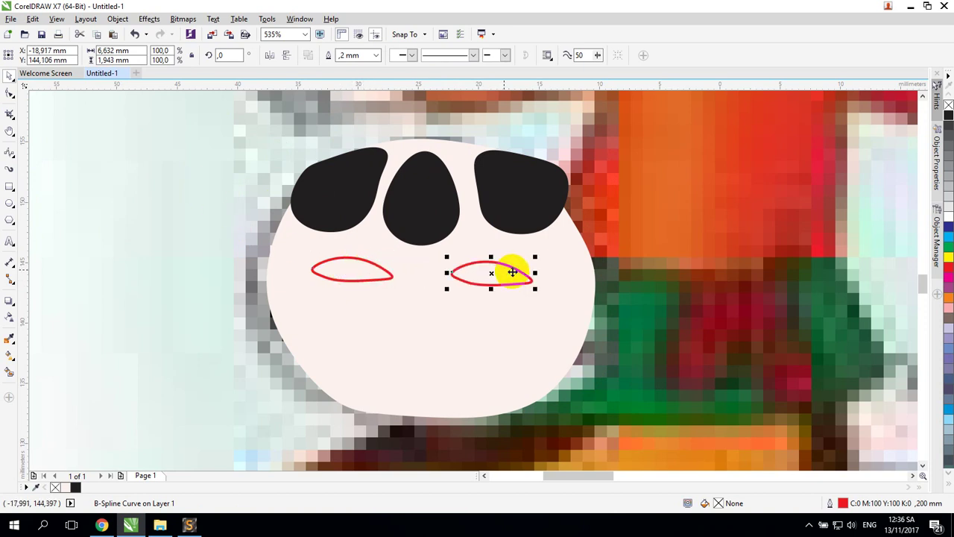
pyautogui.click(491, 274)
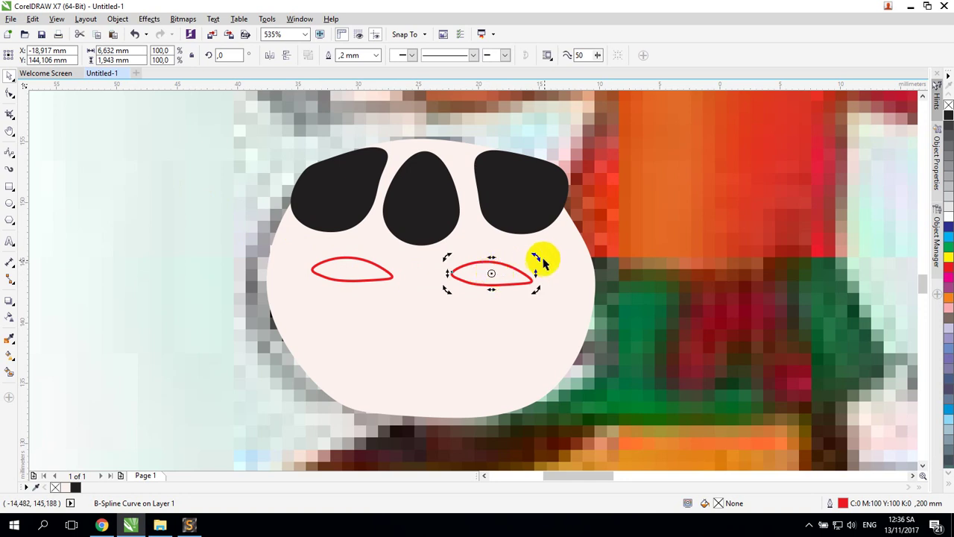
pyautogui.moveTo(537, 258); pyautogui.dragTo(527, 243)
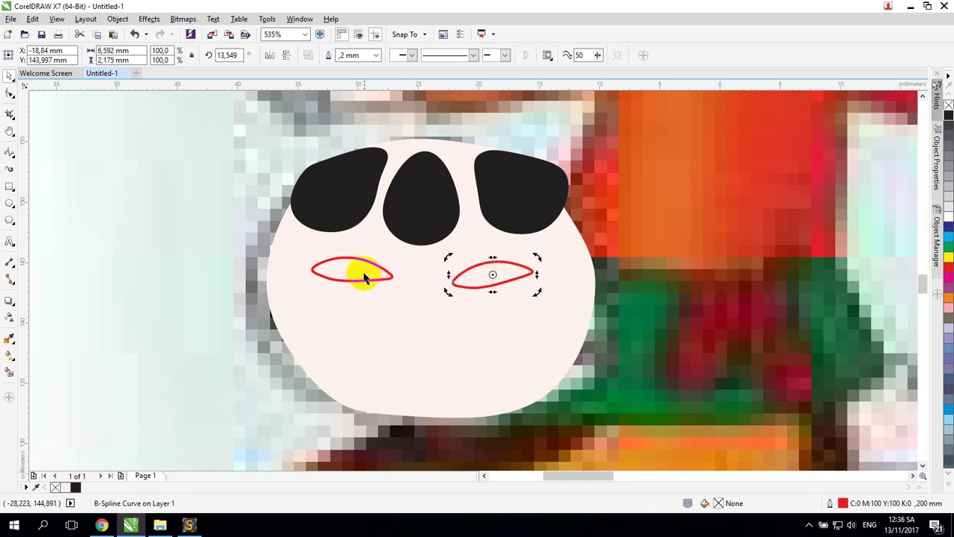
# - Set the outline colour of both lens-shaped eyes to 70% black
pyautogui.click(371, 267)
pyautogui.keyDown('shift'); pyautogui.click(468, 292); pyautogui.keyUp('shift')
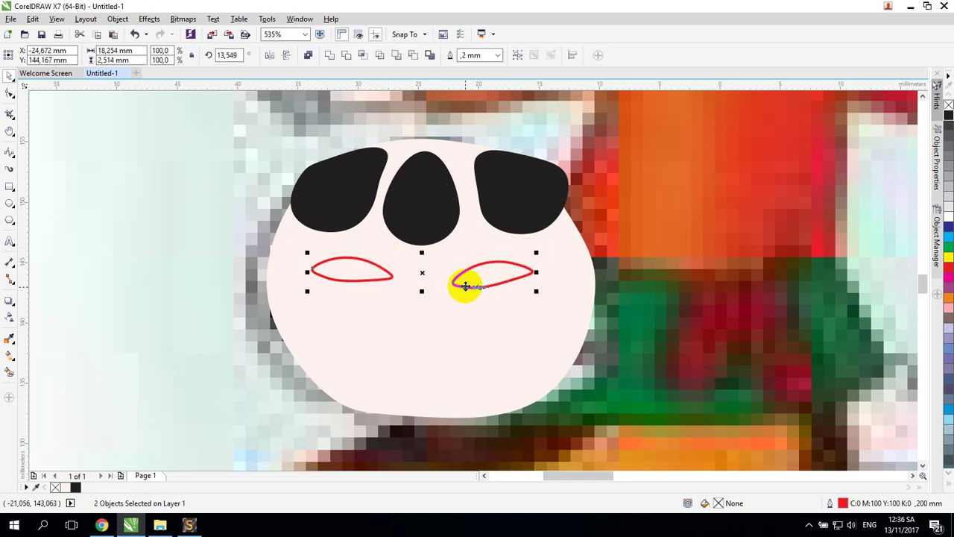
pyautogui.rightClick(949, 144)
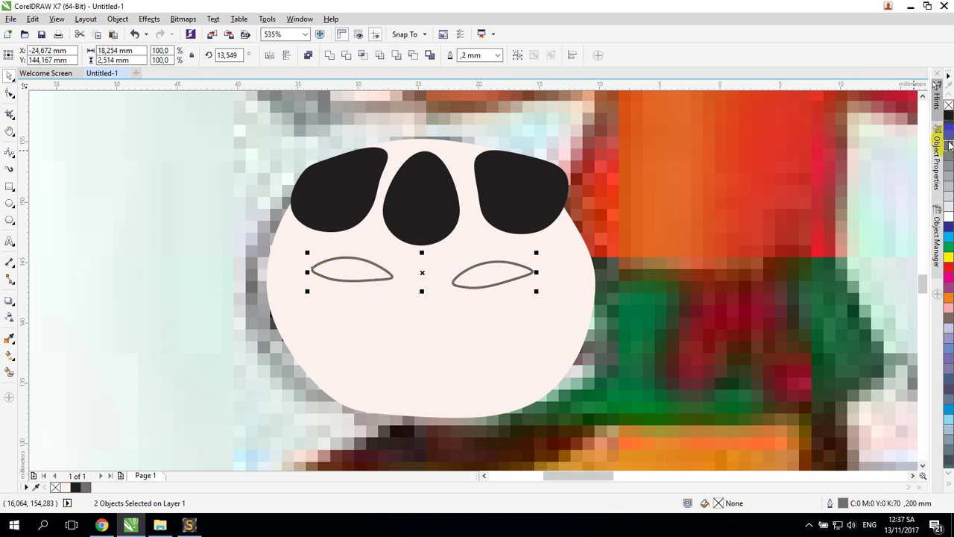
pyautogui.press('Escape')
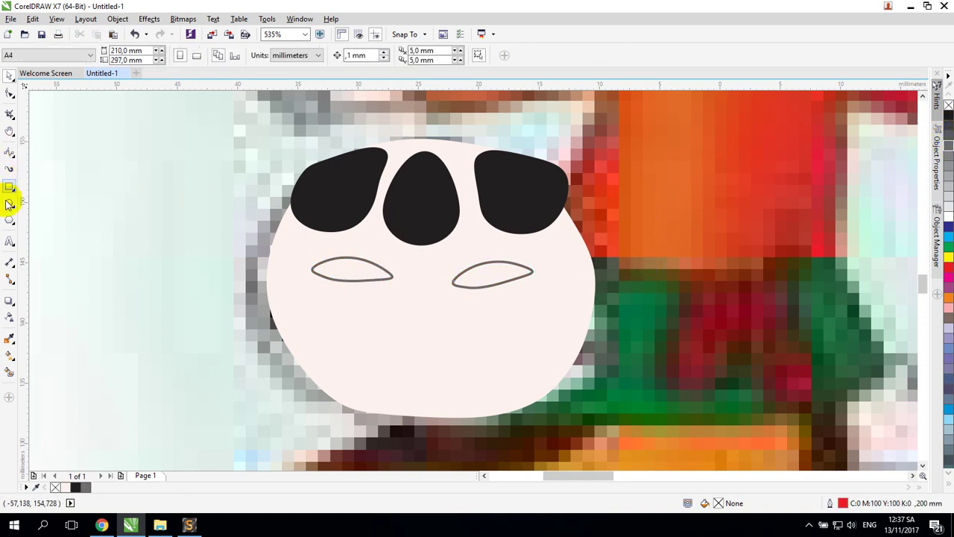
# - Draw an iris ellipse about 2 x 1.9 mm in the centre of each eye, with 60% black fill and outline
pyautogui.click(8, 204)
pyautogui.moveTo(342, 258)
pyautogui.mouseDown()
pyautogui.moveTo(364, 282)
pyautogui.moveTo(503, 274)
pyautogui.moveTo(493, 275)
pyautogui.mouseUp()
pyautogui.click(9, 76)
pyautogui.click(948, 160)
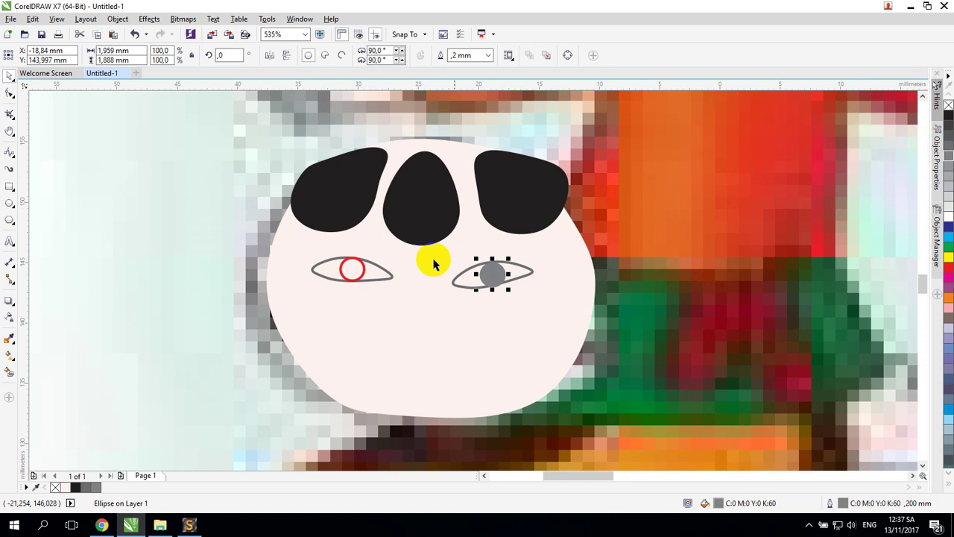
pyautogui.click(352, 269)
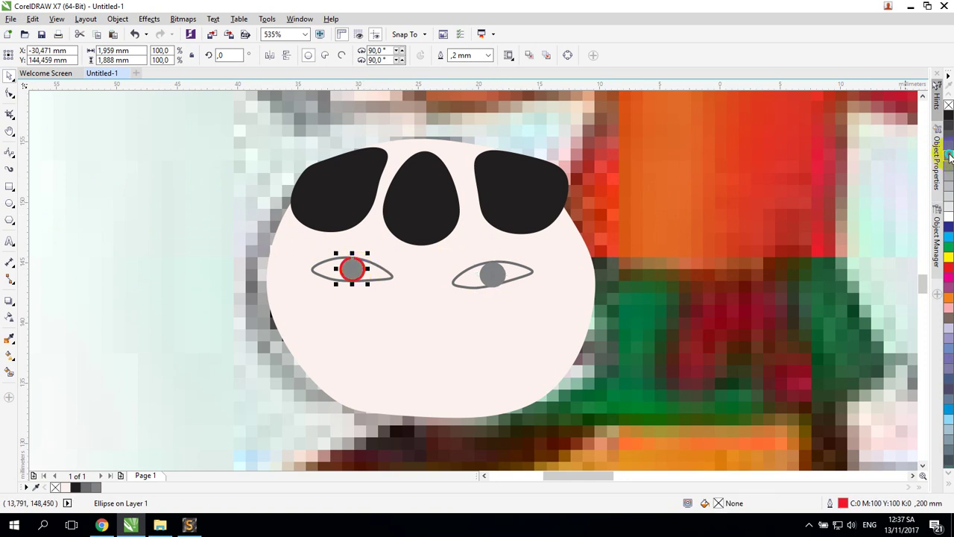
pyautogui.rightClick(949, 156)
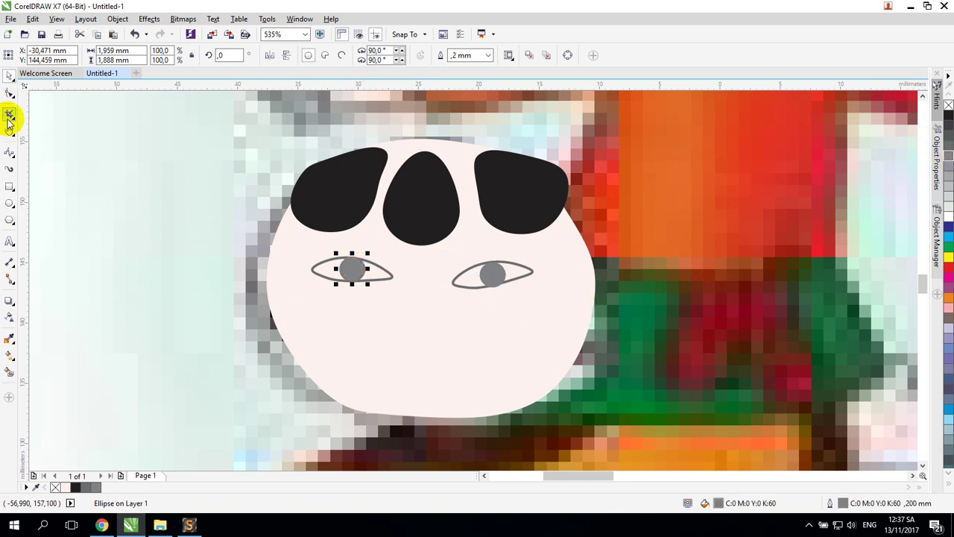
# - Draw a closed, crescent-shaped B-Spline smile about 12.9 x 3.3 mm on the lower face
pyautogui.click(9, 155)
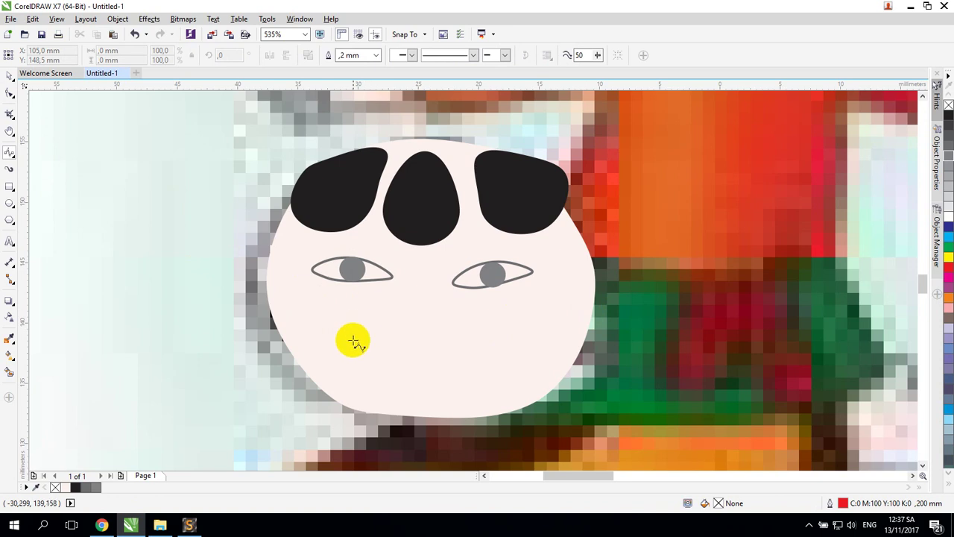
pyautogui.click(357, 336)
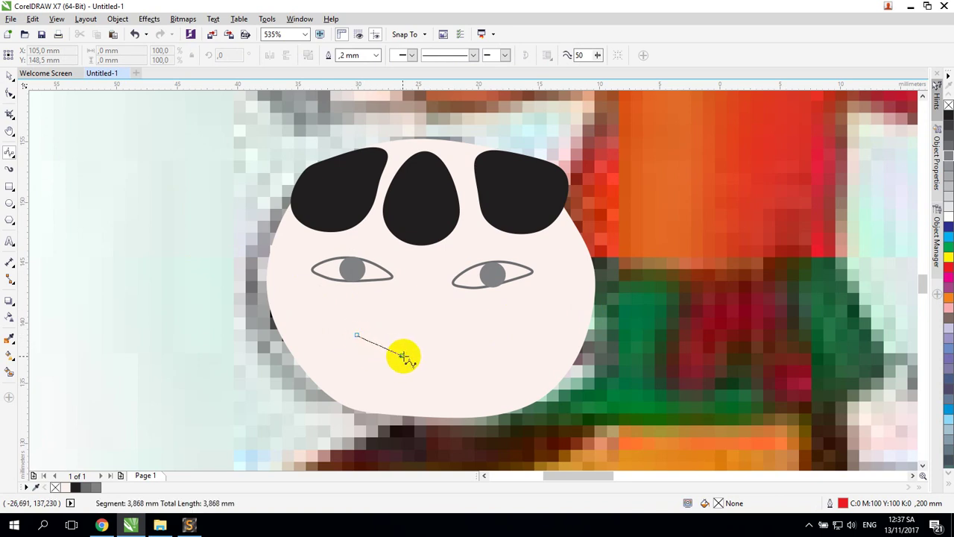
pyautogui.click(404, 355)
pyautogui.click(462, 348)
pyautogui.click(492, 339)
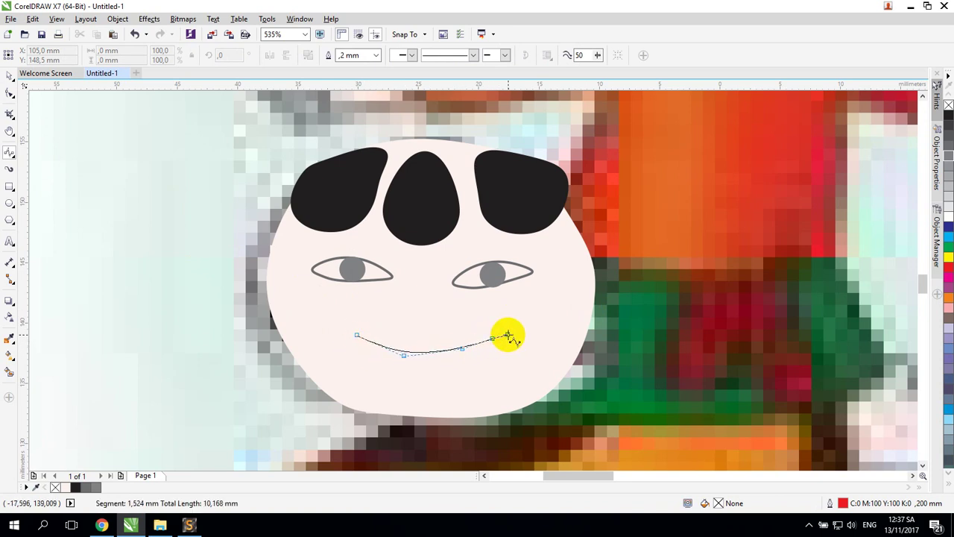
pyautogui.click(507, 335)
pyautogui.click(488, 351)
pyautogui.click(442, 371)
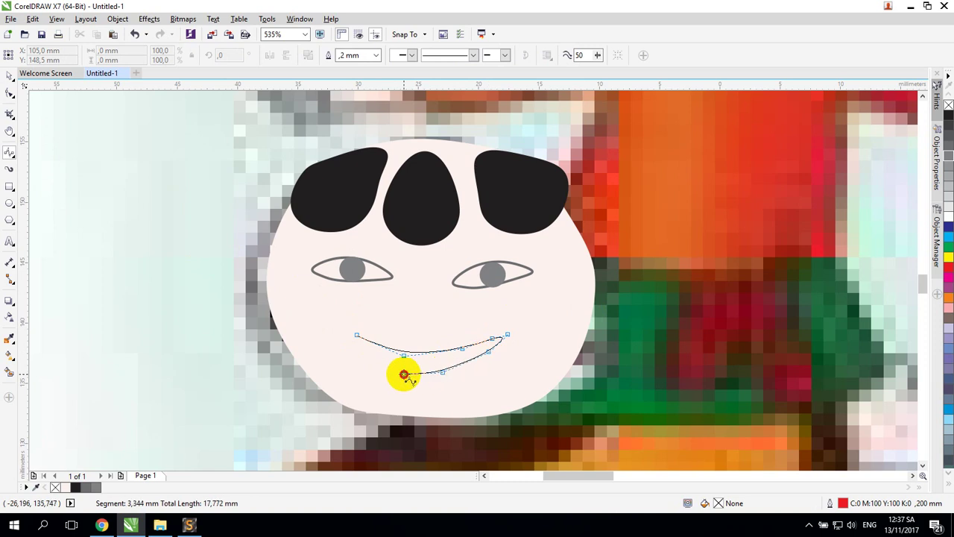
pyautogui.click(403, 373)
pyautogui.click(375, 363)
pyautogui.click(359, 353)
pyautogui.click(347, 337)
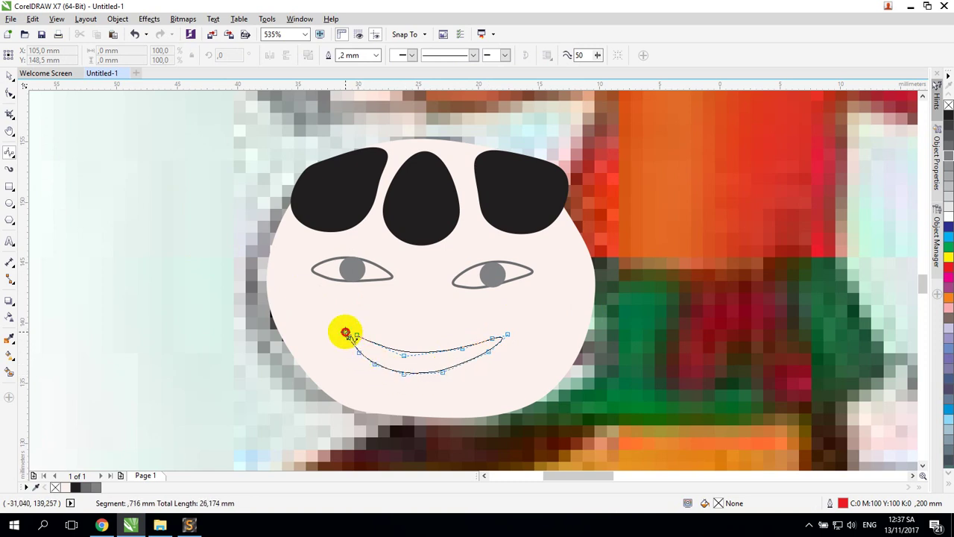
pyautogui.click(350, 336)
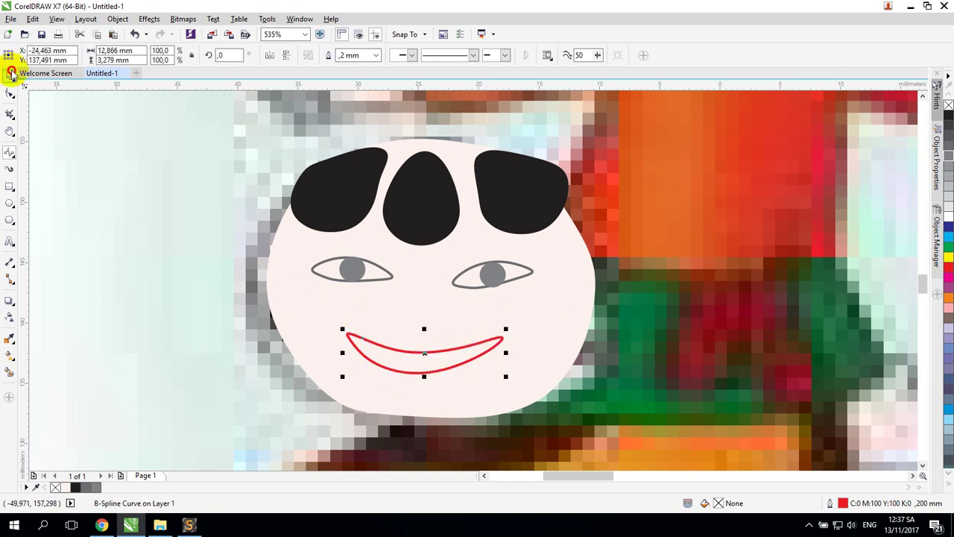
# - Give the smiling mouth a black fill and a black outline
pyautogui.click(948, 117)
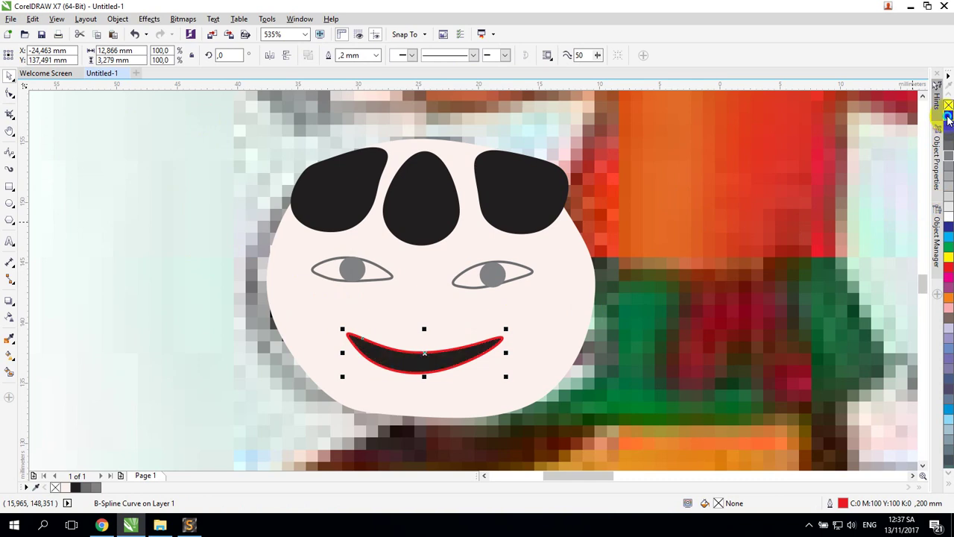
pyautogui.rightClick(949, 116)
pyautogui.click(428, 289)
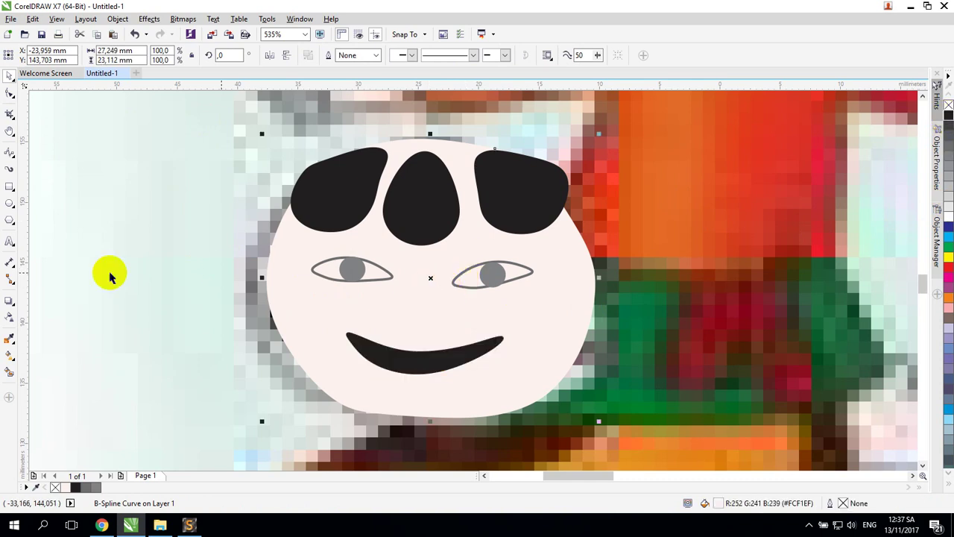
# - Draw a closed B-Spline nose about 4.6 x 6 mm between the eyes and the mouth, narrow at its upper end
pyautogui.click(8, 154)
pyautogui.click(407, 277)
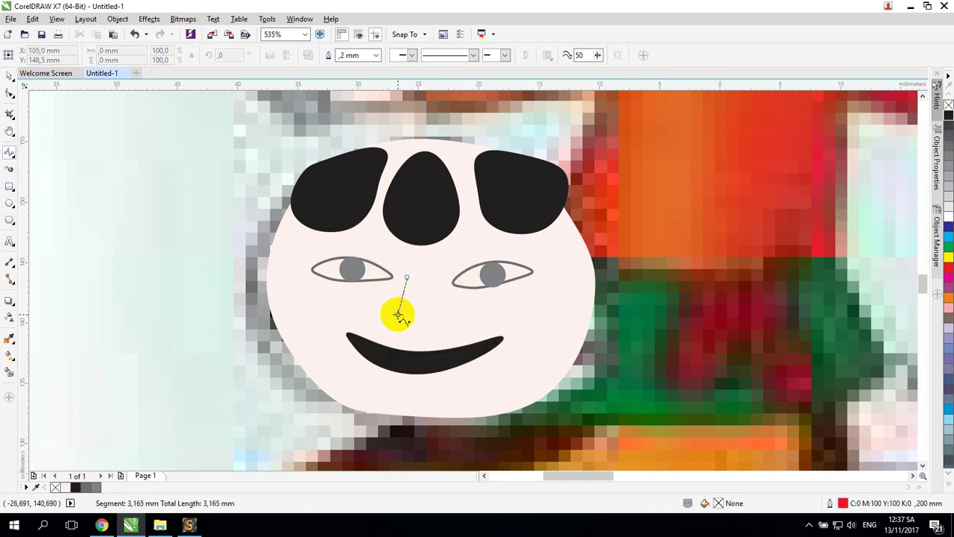
pyautogui.click(398, 314)
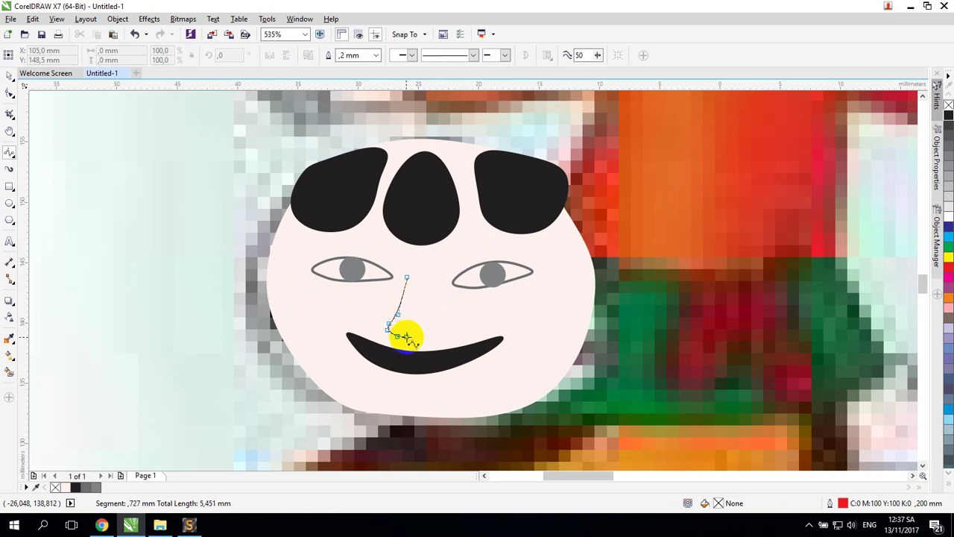
pyautogui.click(407, 337)
pyautogui.click(422, 337)
pyautogui.click(435, 337)
pyautogui.click(443, 334)
pyautogui.click(445, 327)
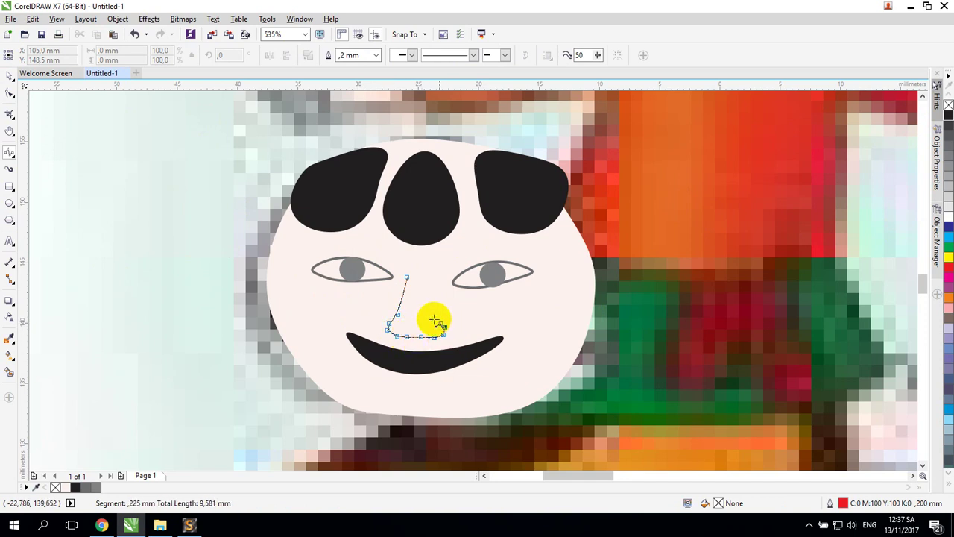
pyautogui.click(434, 317)
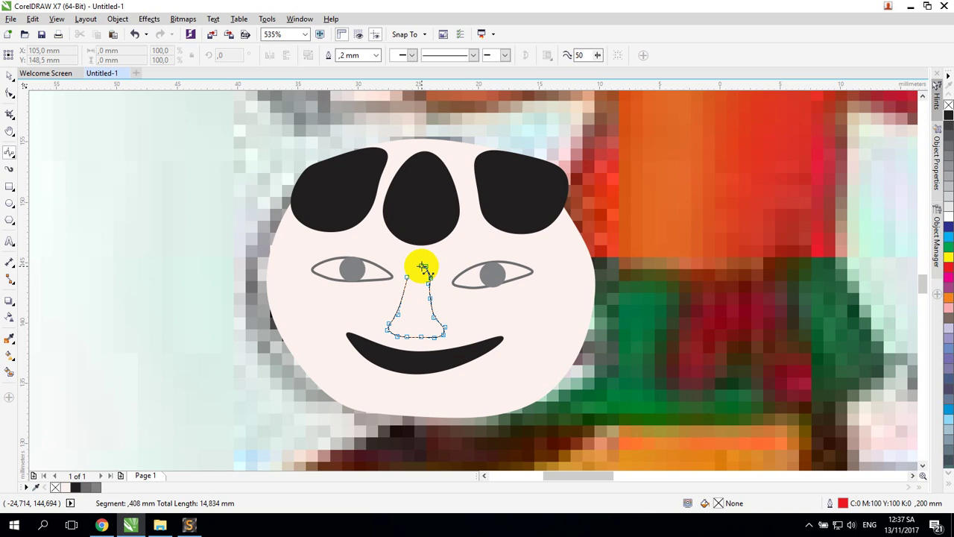
pyautogui.click(411, 272)
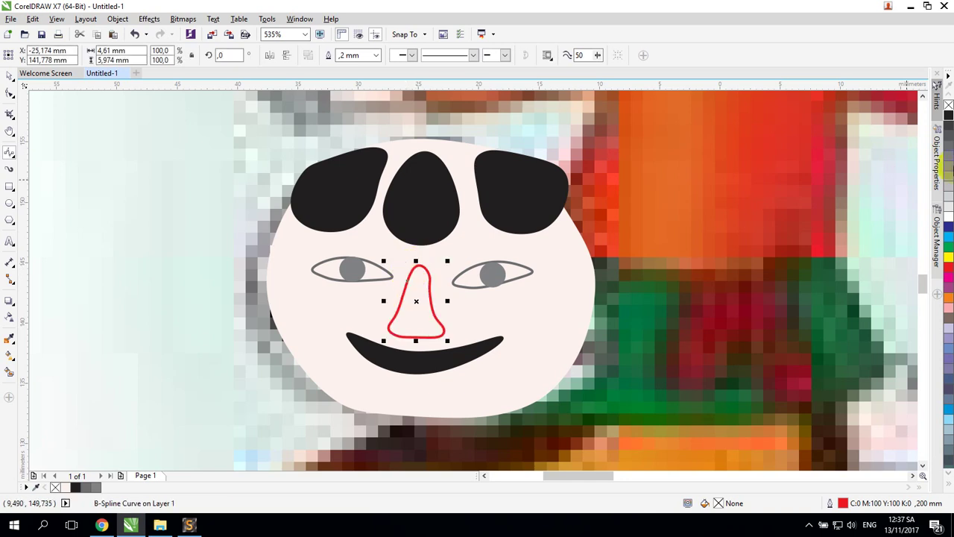
# - Give the nose a 70% black fill and outline
pyautogui.click(949, 146)
pyautogui.rightClick(949, 146)
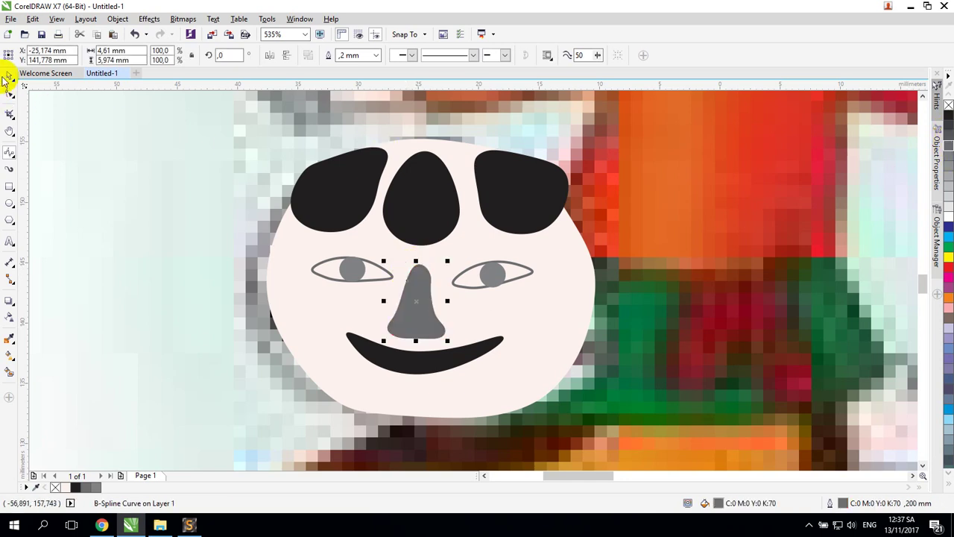
pyautogui.click(107, 146)
# - Draw a closed B-Spline neck about 4.7 x 7 mm from the chin down to the yellow shirt
pyautogui.scroll(-5, 142, 179)
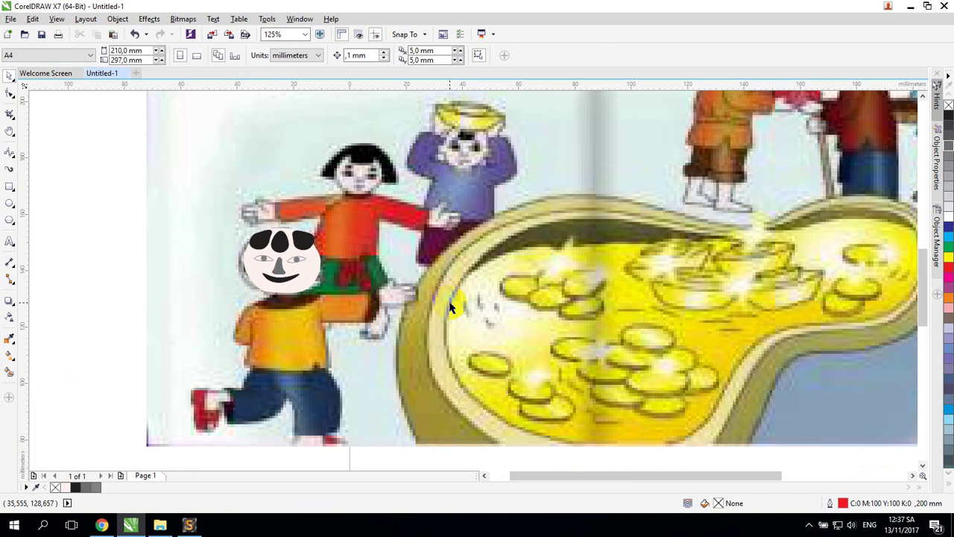
pyautogui.press('h')
pyautogui.moveTo(373, 361); pyautogui.dragTo(443, 287)
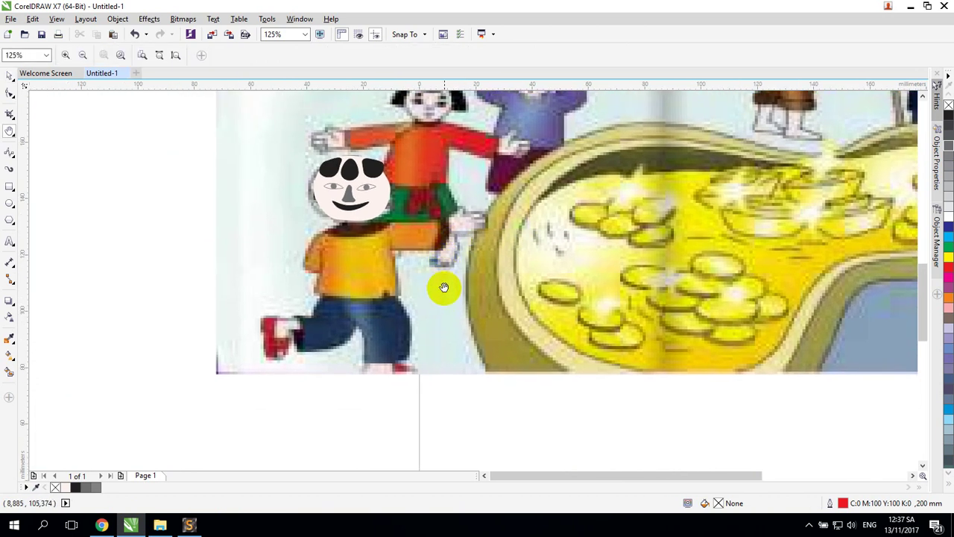
pyautogui.click(9, 74)
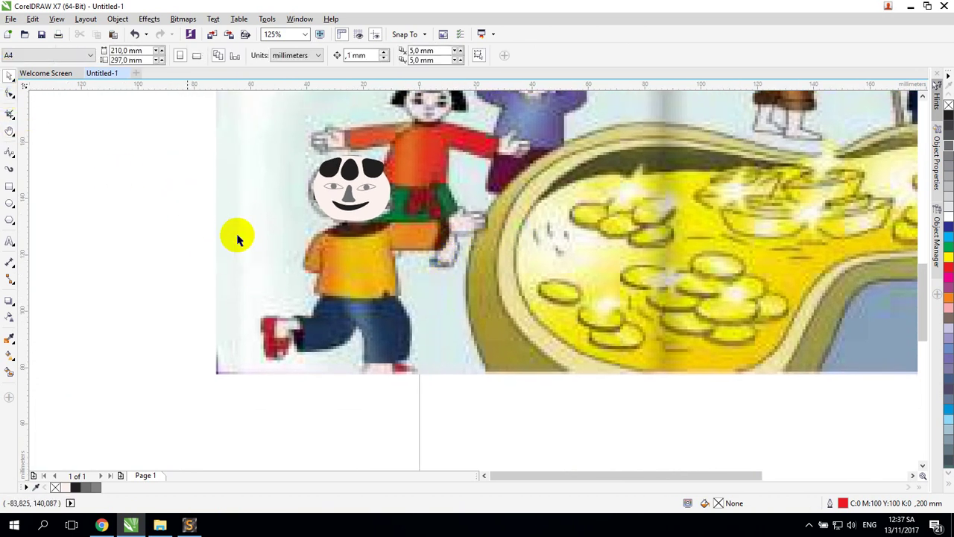
pyautogui.press('z')
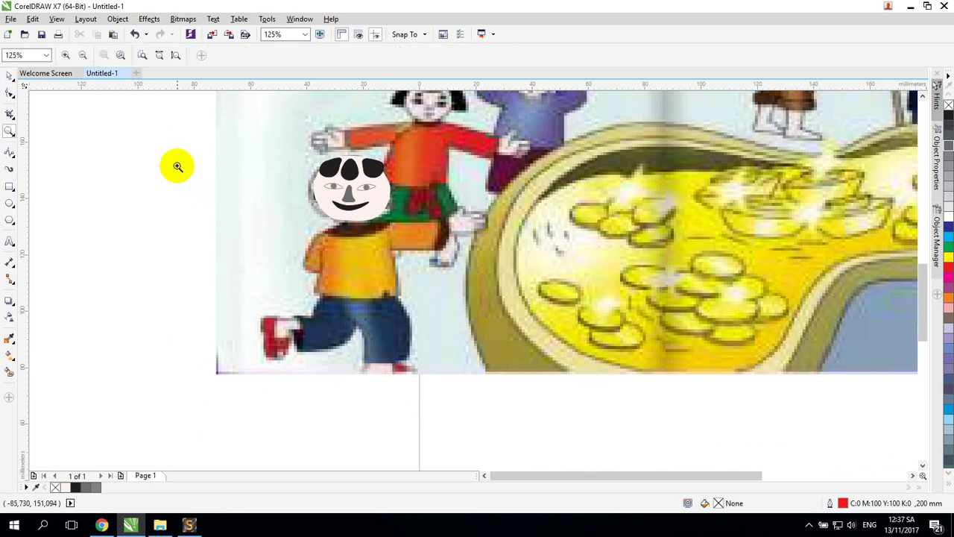
pyautogui.moveTo(177, 165); pyautogui.dragTo(532, 405)
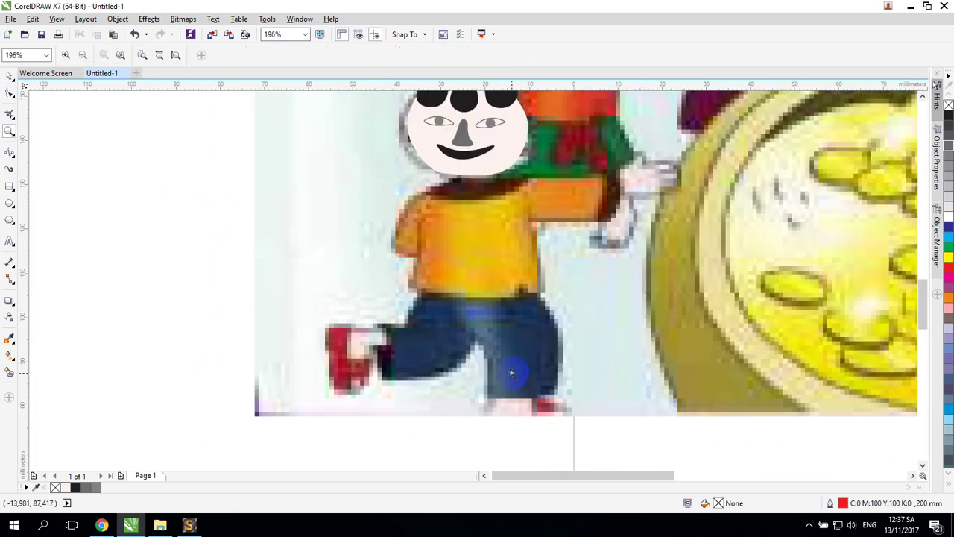
pyautogui.click(10, 158)
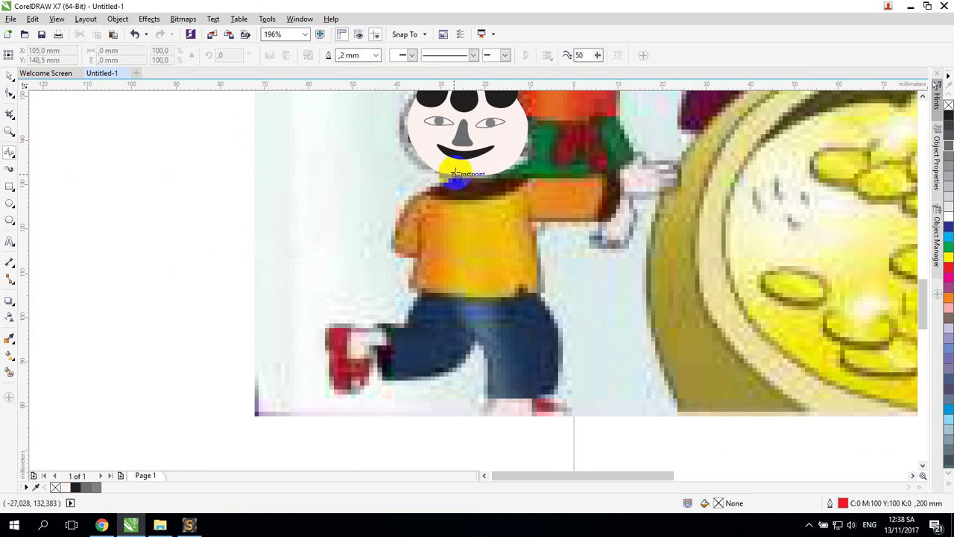
pyautogui.moveTo(454, 174)
pyautogui.mouseDown()
pyautogui.moveTo(471, 204)
pyautogui.moveTo(451, 201)
pyautogui.moveTo(474, 199)
pyautogui.moveTo(471, 174)
pyautogui.moveTo(475, 200)
pyautogui.moveTo(470, 167)
pyautogui.mouseUp()
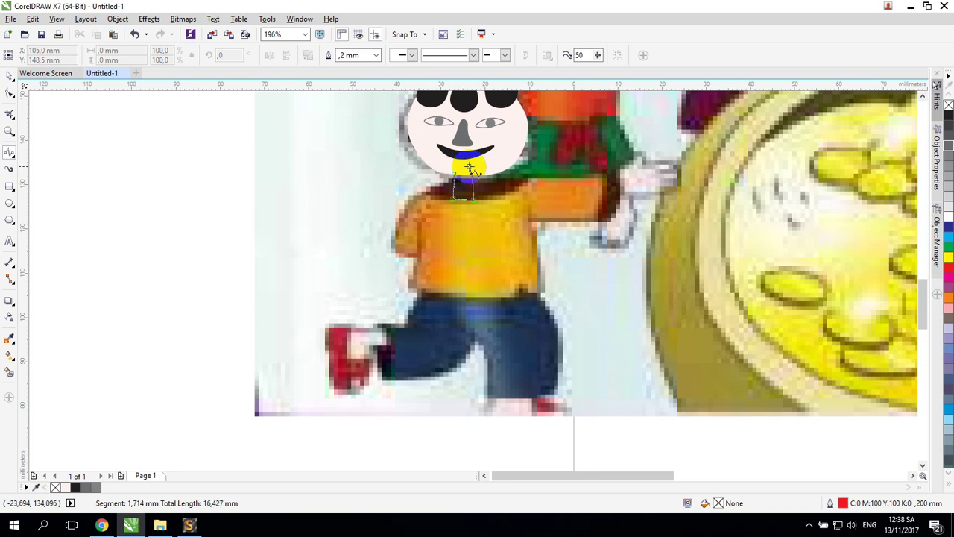
pyautogui.doubleClick(456, 171)
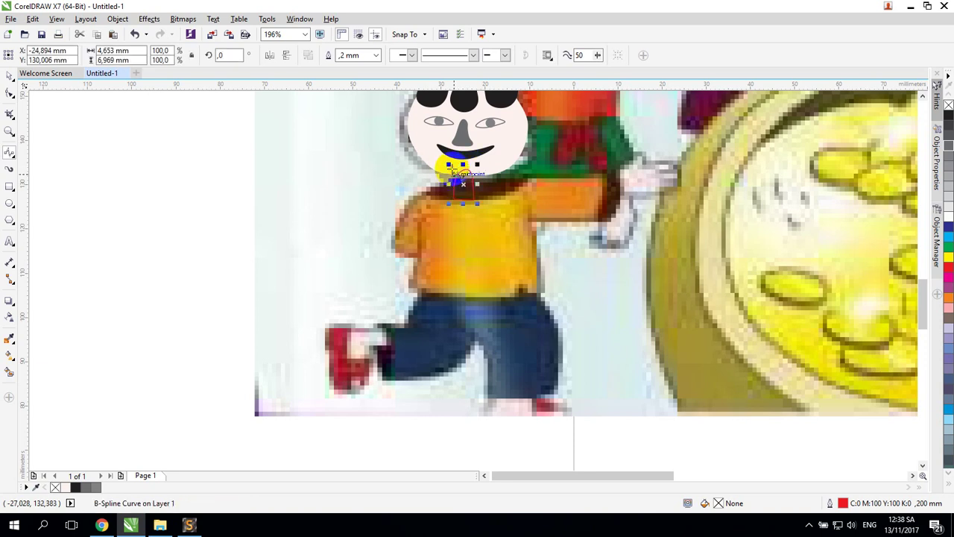
# - Turn off snapping to objects for further drawing around the neck
pyautogui.press('z')
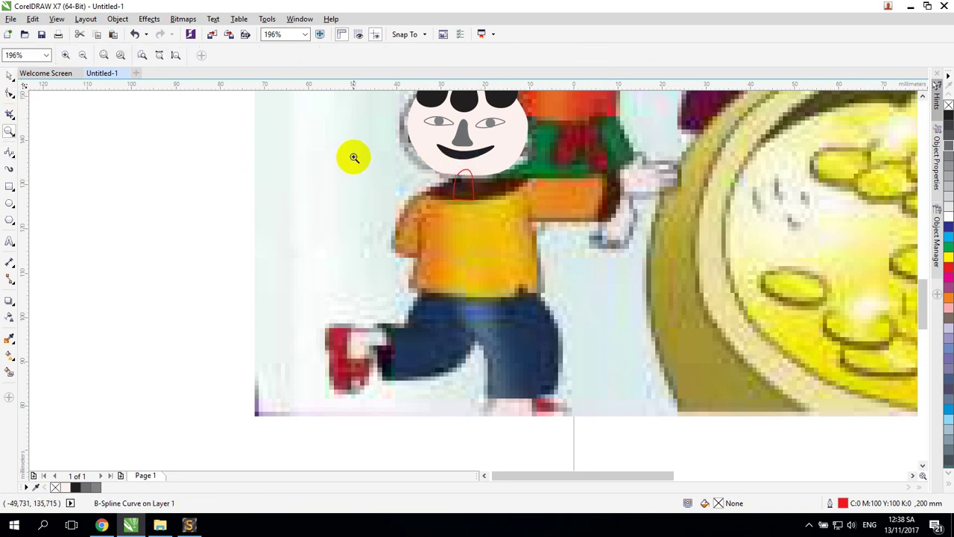
pyautogui.moveTo(351, 155); pyautogui.dragTo(542, 231)
pyautogui.click(57, 19)
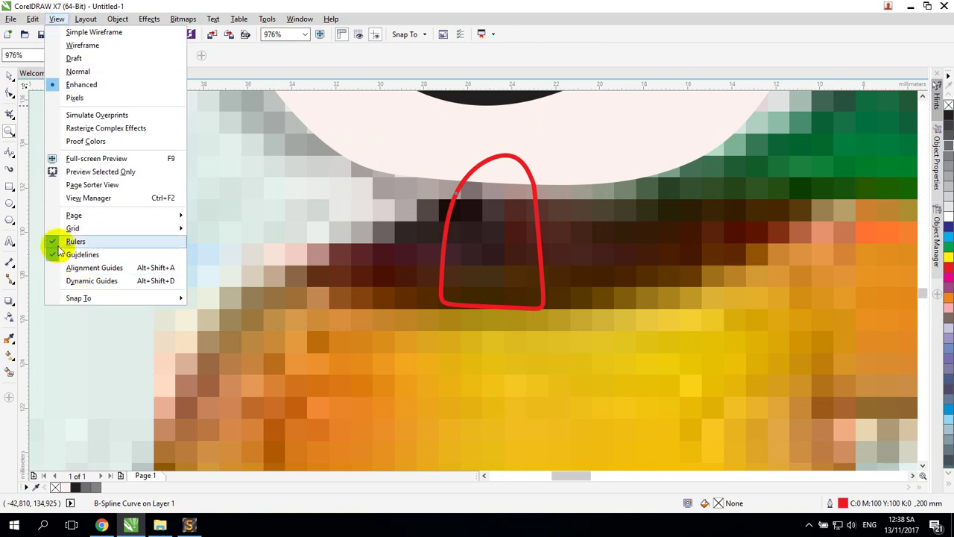
pyautogui.click(422, 37)
pyautogui.click(399, 100)
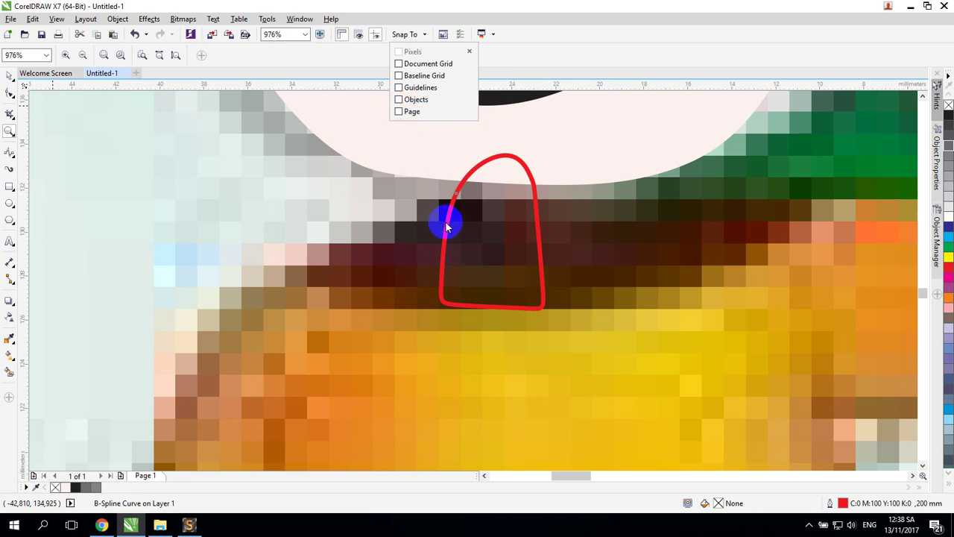
# - Move the neck curve's upper-left control point outward and clamp both upper control points so they form sharp corners
pyautogui.click(446, 227)
pyautogui.click(9, 75)
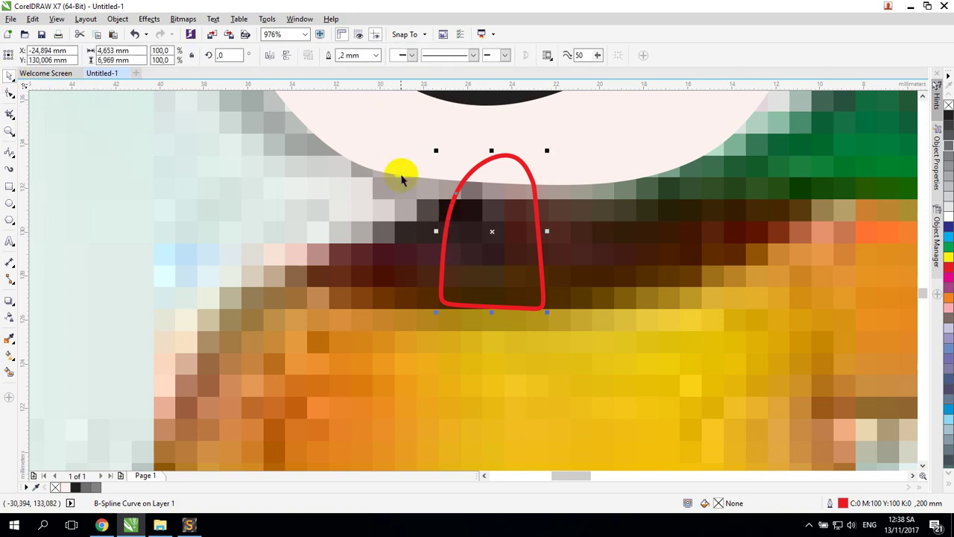
pyautogui.click(9, 92)
pyautogui.click(460, 213)
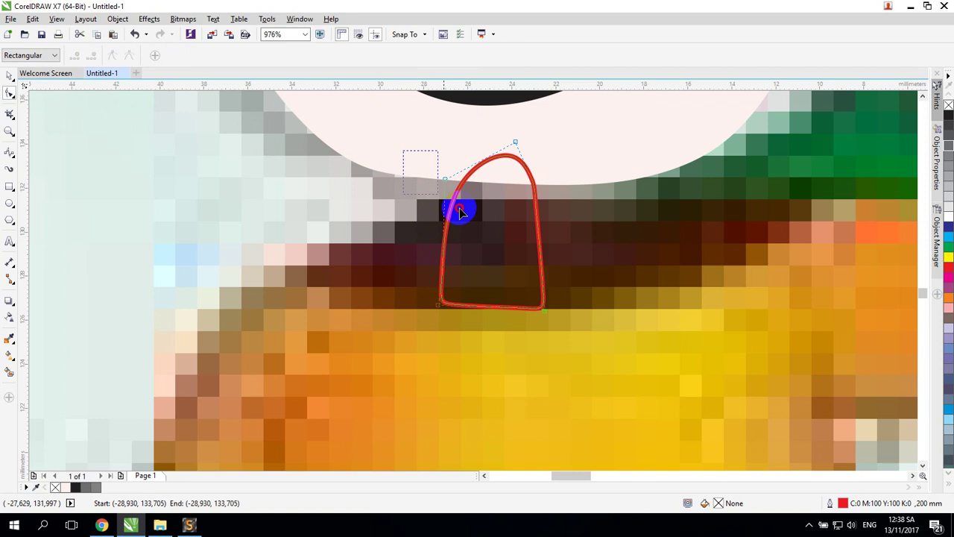
pyautogui.click(450, 184)
pyautogui.moveTo(449, 184); pyautogui.dragTo(421, 151)
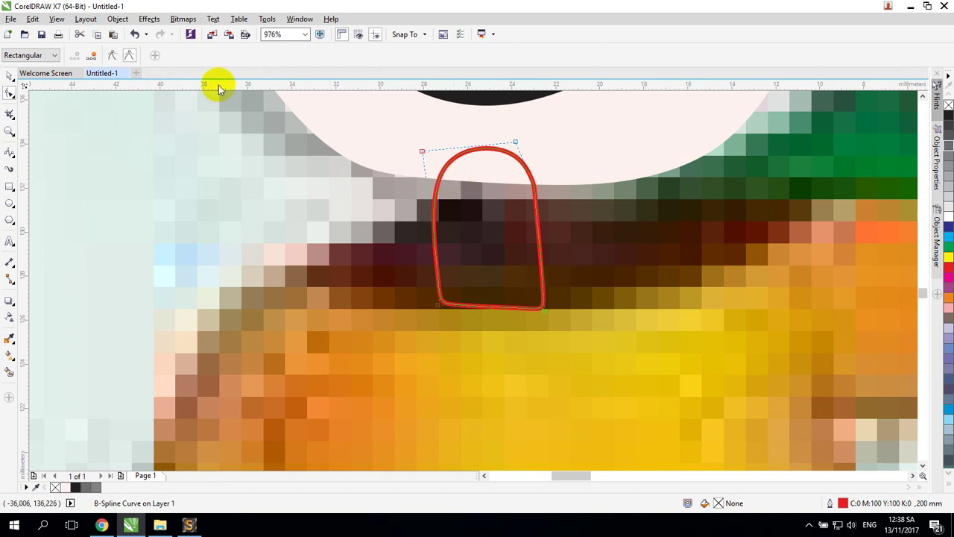
pyautogui.click(111, 55)
pyautogui.click(530, 165)
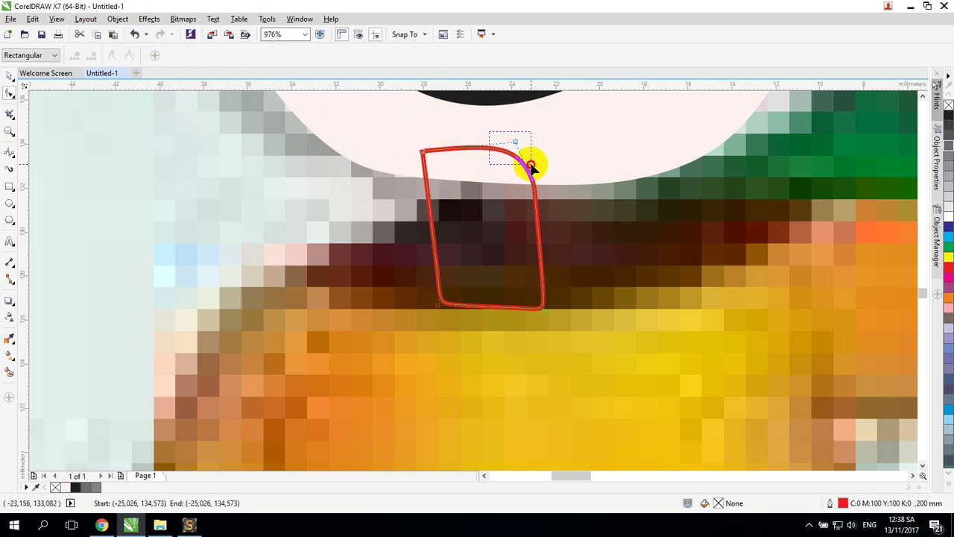
pyautogui.click(112, 55)
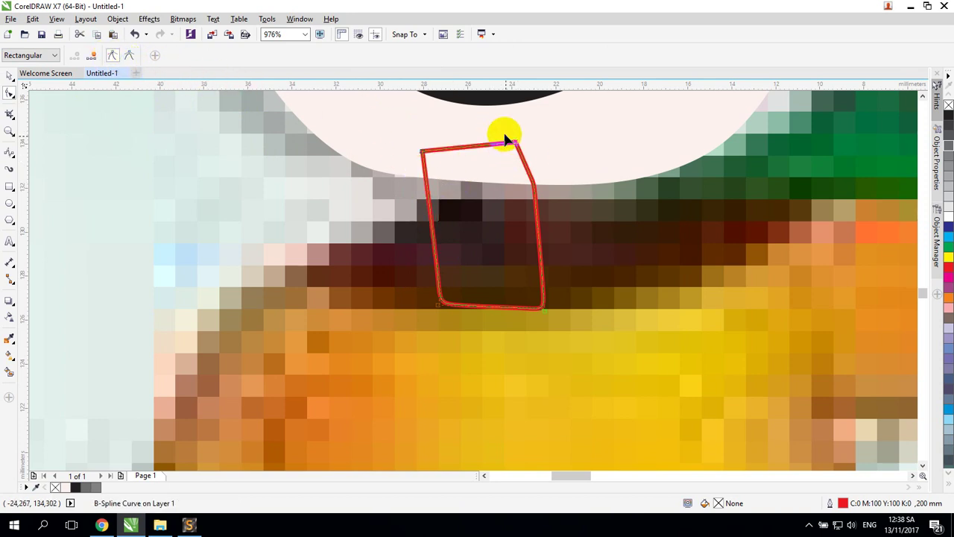
# - Widen the neck to about 6.9 x 7.6 mm by moving its right-side control points outward and adjusting its two left corners
pyautogui.moveTo(524, 145); pyautogui.dragTo(546, 146)
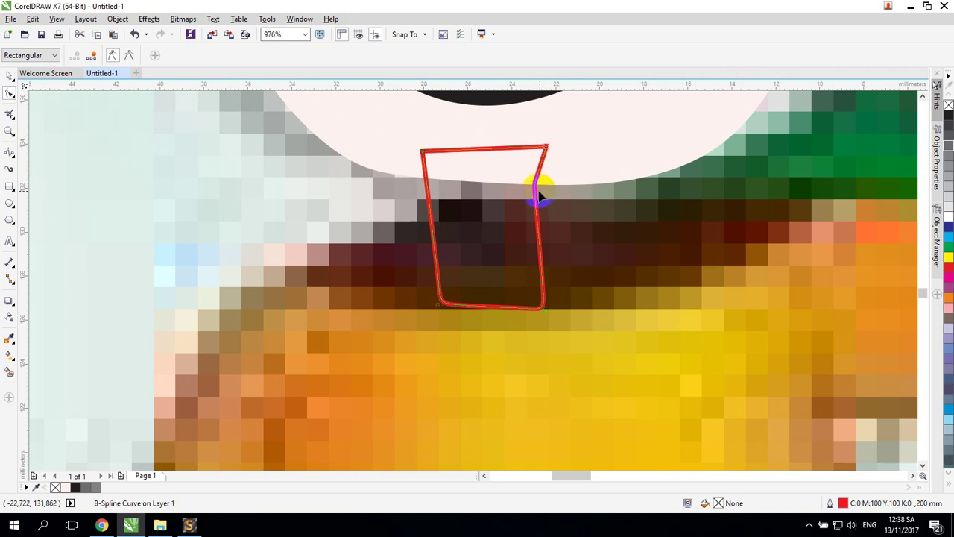
pyautogui.moveTo(534, 185); pyautogui.dragTo(547, 182)
pyautogui.moveTo(537, 127); pyautogui.dragTo(556, 314)
pyautogui.moveTo(569, 310); pyautogui.dragTo(570, 311)
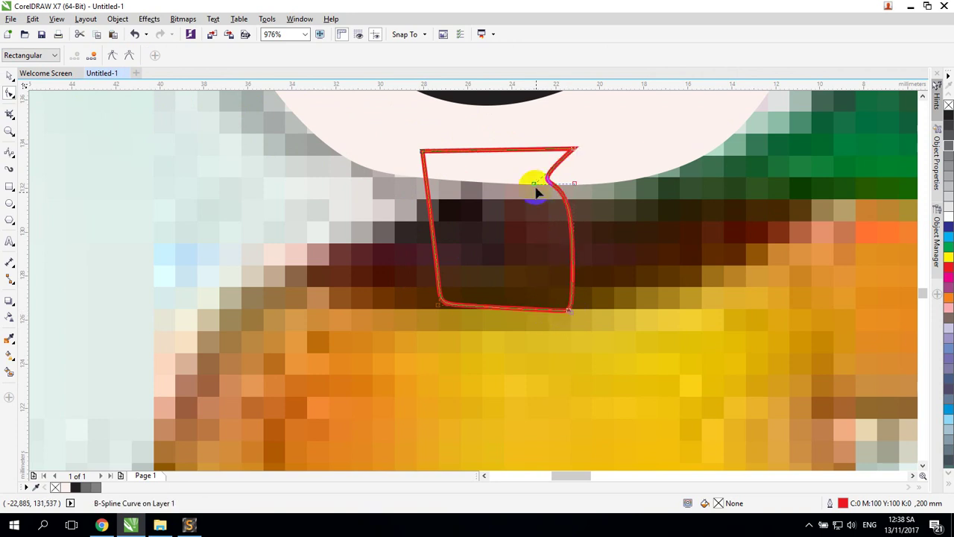
pyautogui.moveTo(549, 179); pyautogui.dragTo(573, 175)
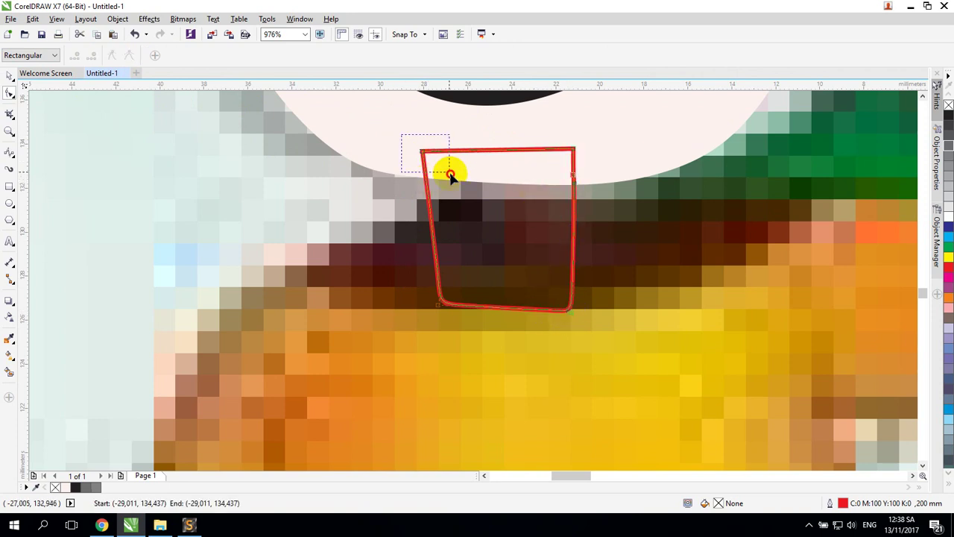
pyautogui.moveTo(422, 151); pyautogui.dragTo(428, 142)
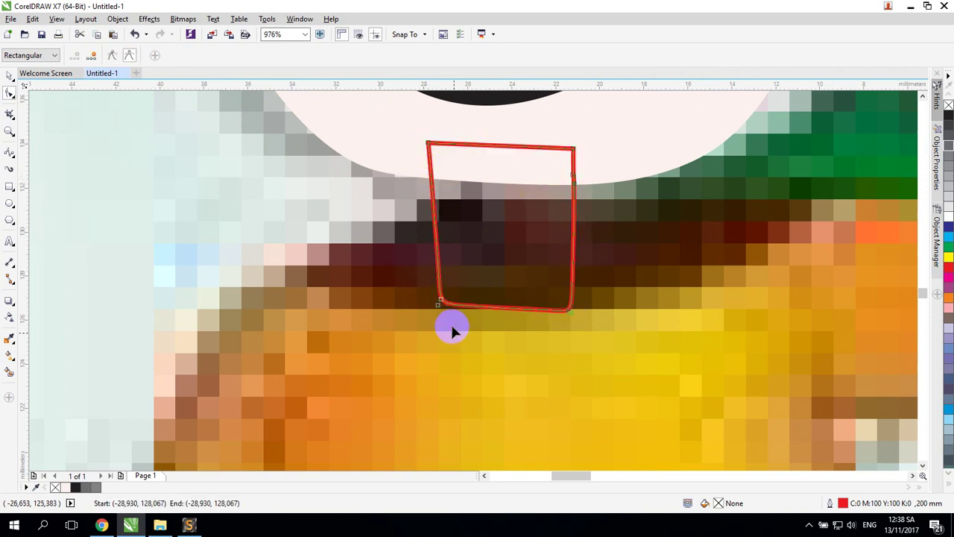
pyautogui.moveTo(437, 307); pyautogui.dragTo(420, 305)
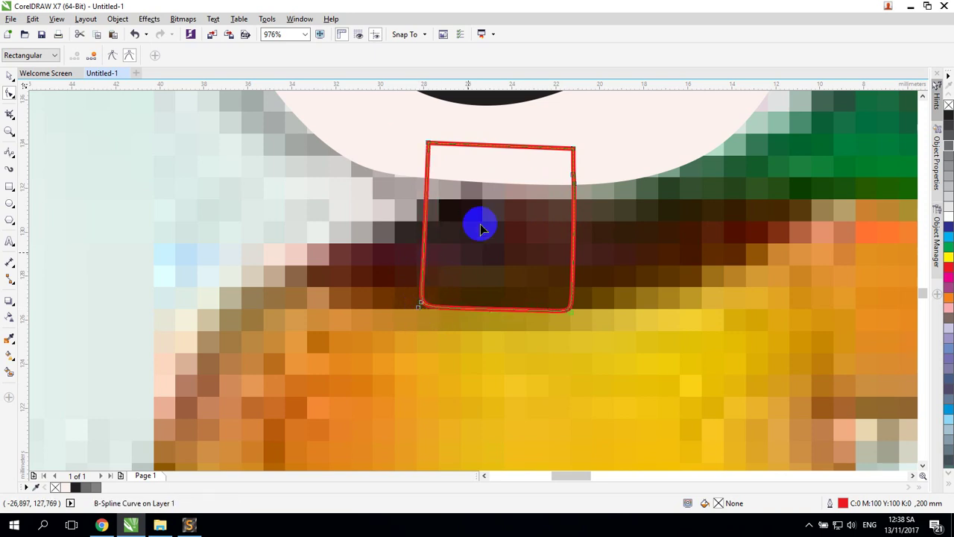
# - Shift the neck slightly down and fill it with the skin colour sampled from the face (#FCF1EF)
pyautogui.click(8, 77)
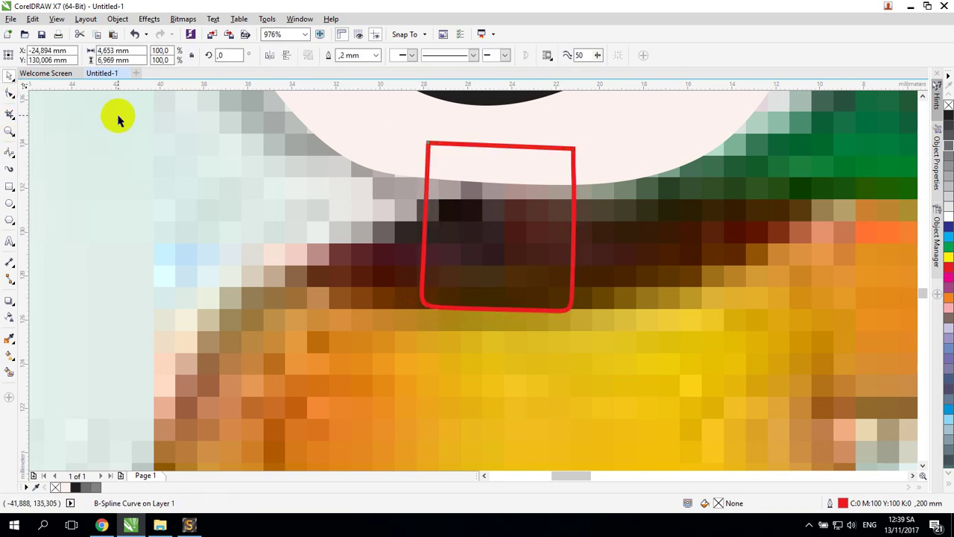
pyautogui.click(467, 147)
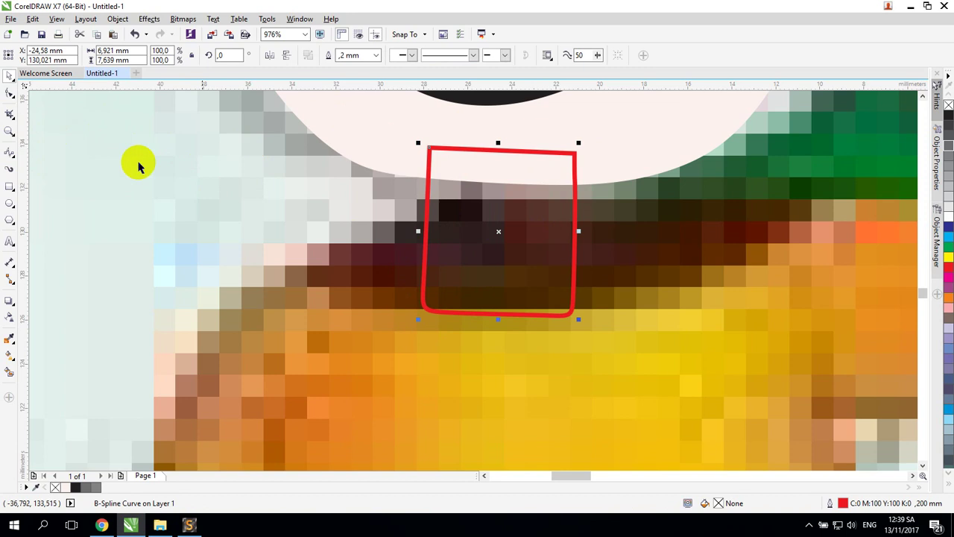
pyautogui.click(8, 342)
pyautogui.click(67, 337)
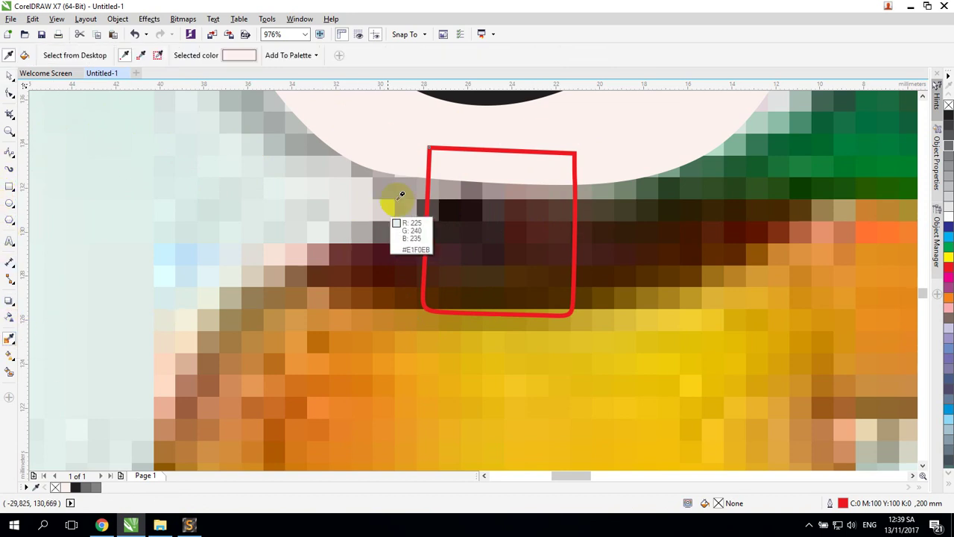
pyautogui.click(533, 117)
pyautogui.click(502, 204)
pyautogui.click(5, 74)
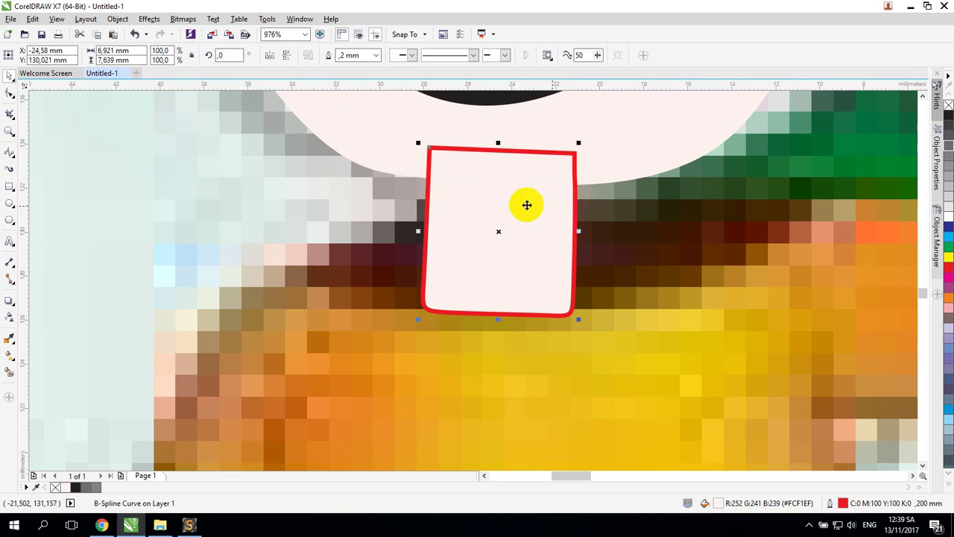
# - Nudge the neck slightly to the left under the chin and remove its outline
pyautogui.moveTo(460, 172); pyautogui.dragTo(453, 179)
pyautogui.moveTo(479, 220); pyautogui.dragTo(483, 212)
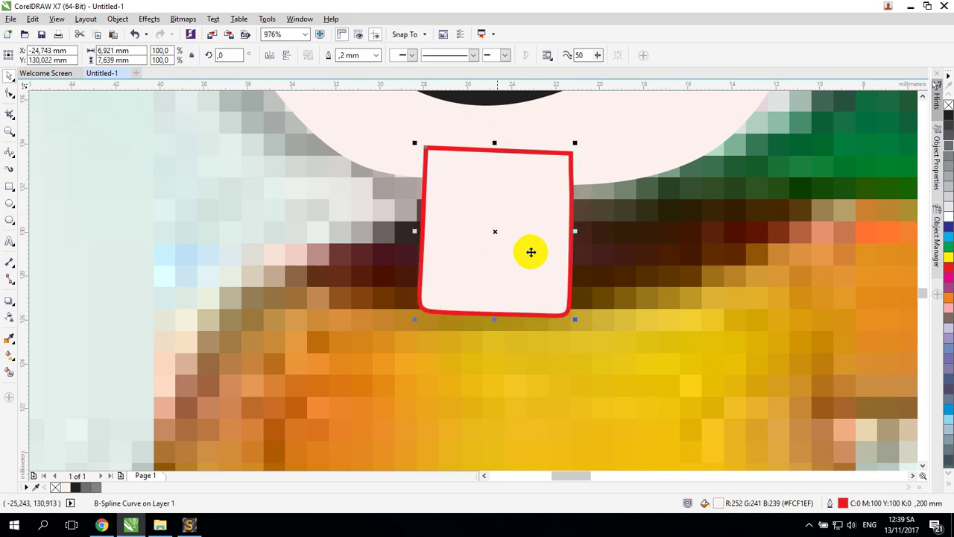
pyautogui.rightClick(948, 105)
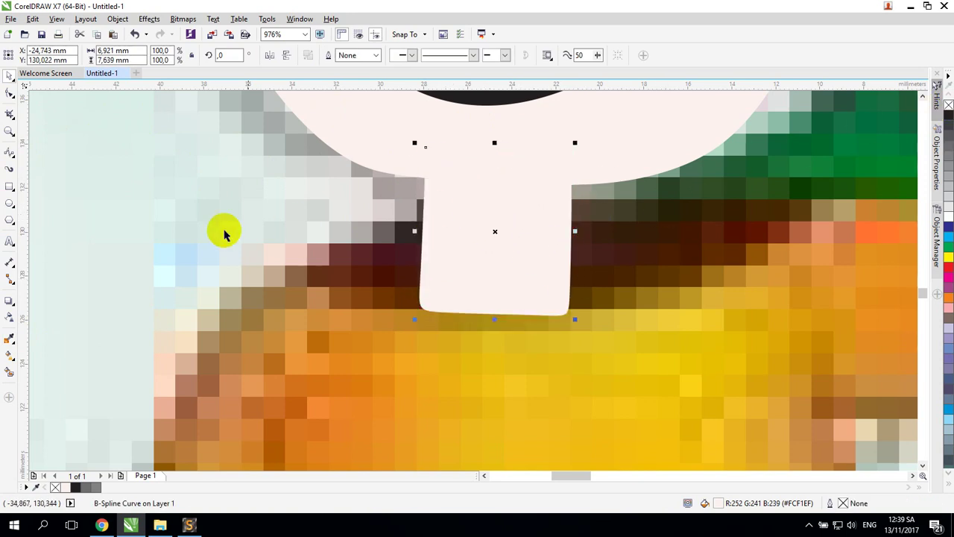
pyautogui.press('Escape')
# - Draw a closed B-Spline collar opening about 17 x 5.3 mm around the base of the neck
pyautogui.scroll(-2, 159, 241)
pyautogui.scroll(-2, 381, 293)
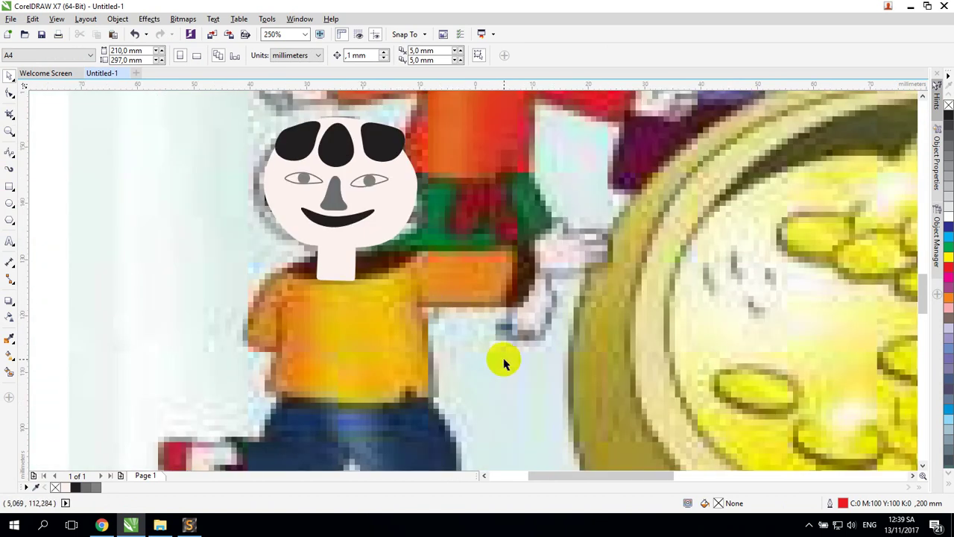
pyautogui.press('h')
pyautogui.moveTo(519, 366); pyautogui.dragTo(530, 308)
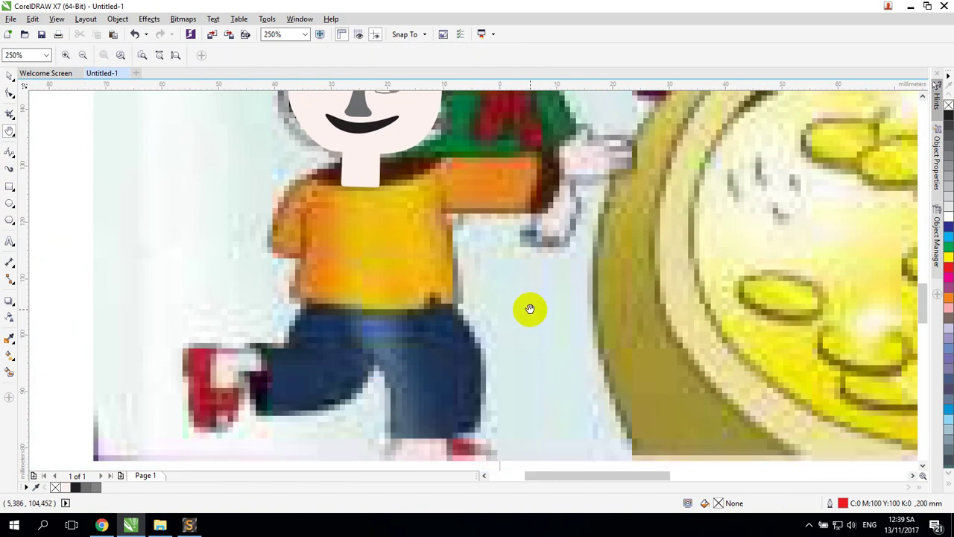
pyautogui.click(9, 153)
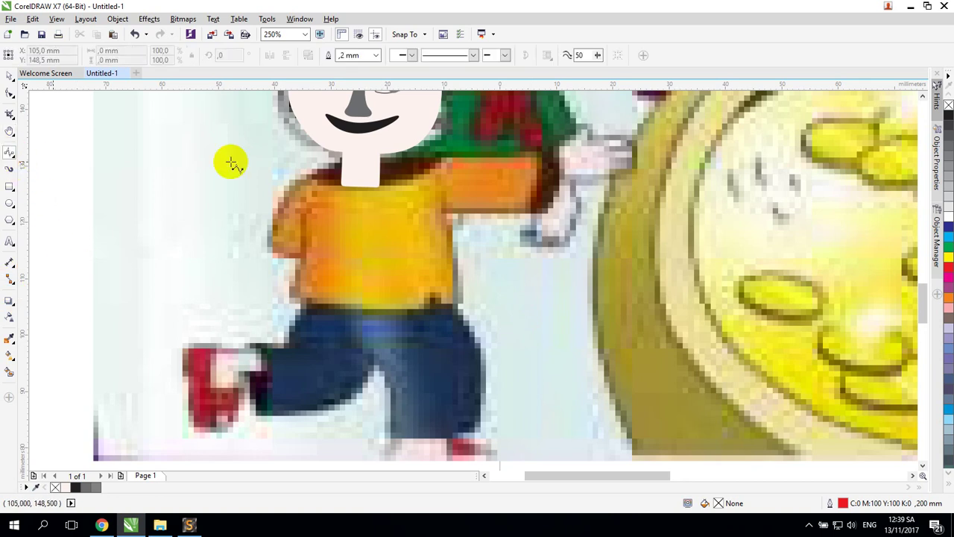
pyautogui.moveTo(314, 165)
pyautogui.mouseDown()
pyautogui.moveTo(320, 186)
pyautogui.moveTo(341, 191)
pyautogui.moveTo(390, 187)
pyautogui.moveTo(416, 173)
pyautogui.moveTo(417, 157)
pyautogui.moveTo(314, 162)
pyautogui.mouseUp()
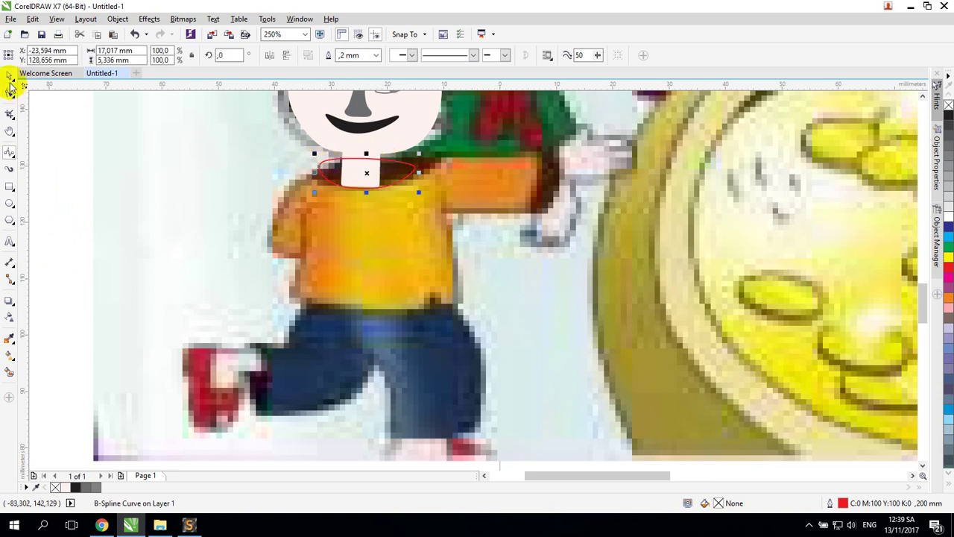
# - Trace the yellow shirt's torso as a closed B-Spline about 27.8 x 25.6 mm, with a curved neckline following the collar
pyautogui.click(7, 155)
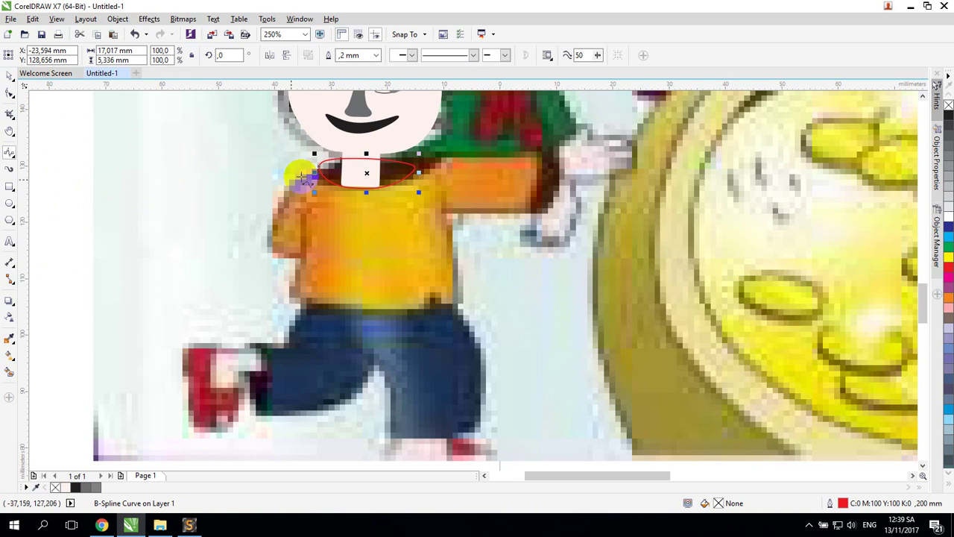
pyautogui.click(317, 165)
pyautogui.moveTo(307, 177)
pyautogui.mouseDown()
pyautogui.moveTo(296, 295)
pyautogui.moveTo(308, 305)
pyautogui.mouseUp()
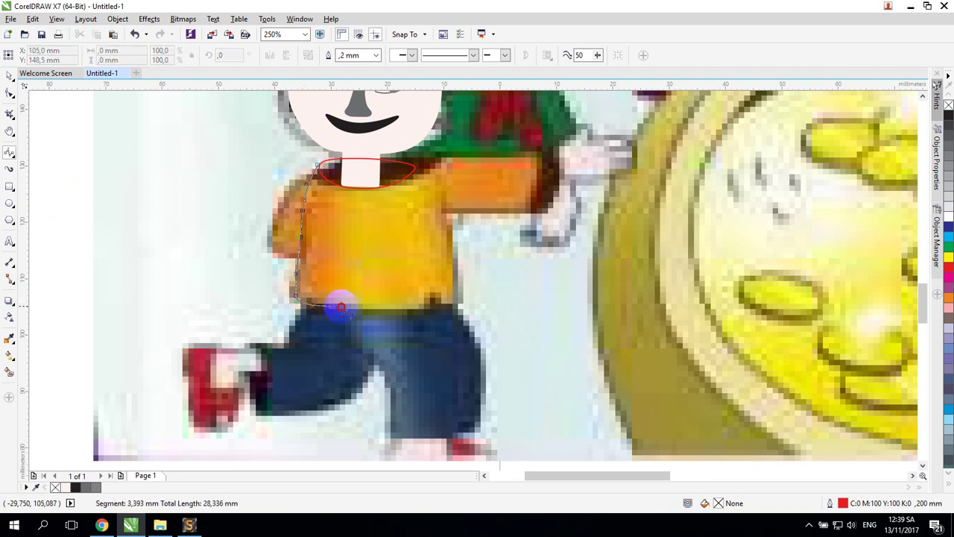
pyautogui.click(436, 308)
pyautogui.click(451, 302)
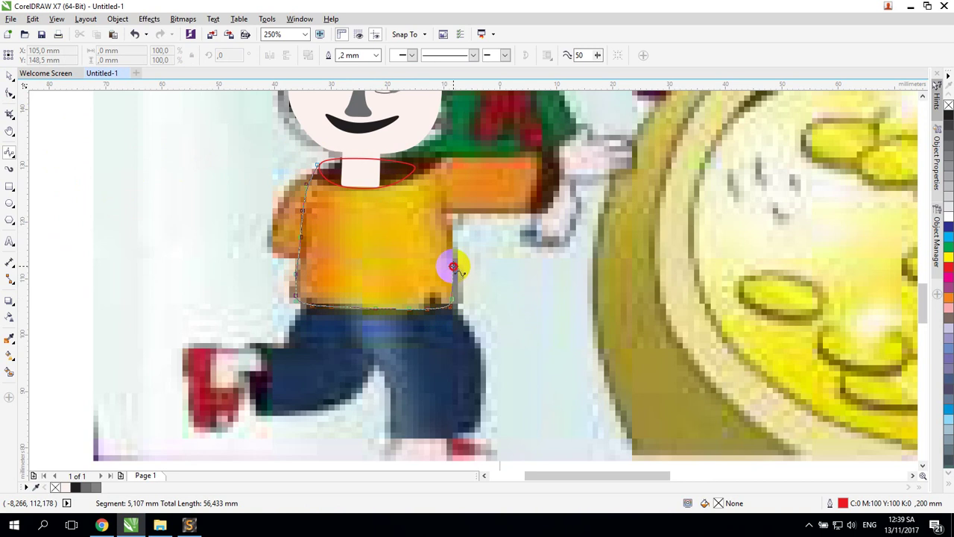
pyautogui.click(453, 265)
pyautogui.click(443, 216)
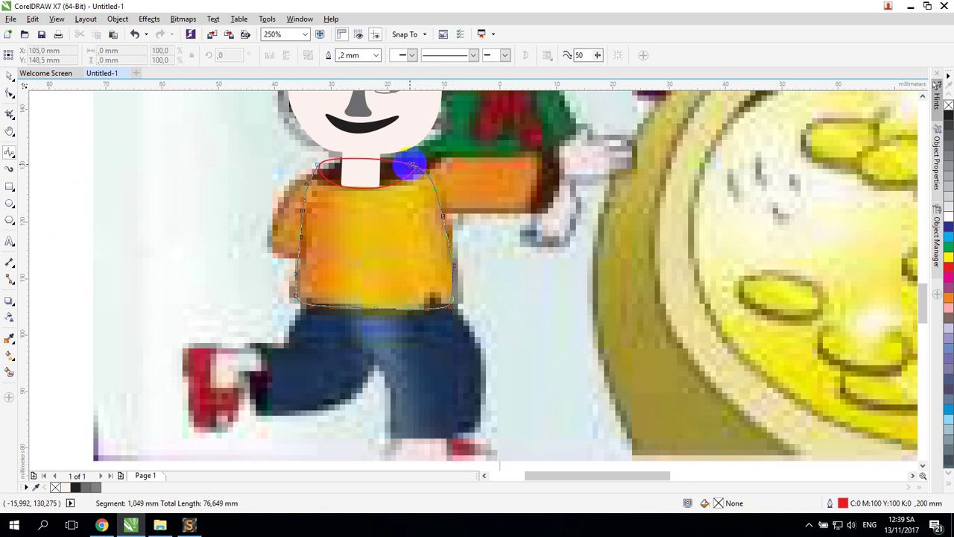
pyautogui.click(412, 170)
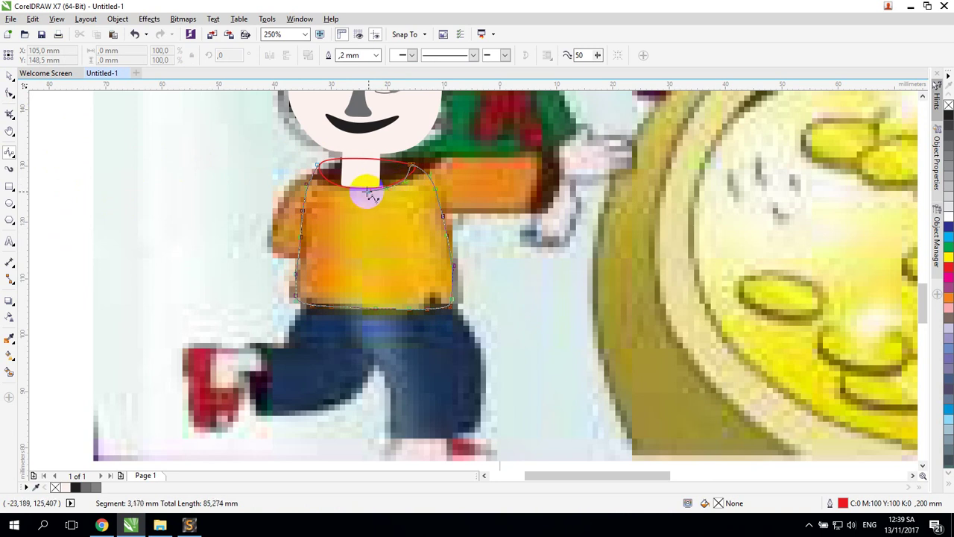
pyautogui.click(316, 172)
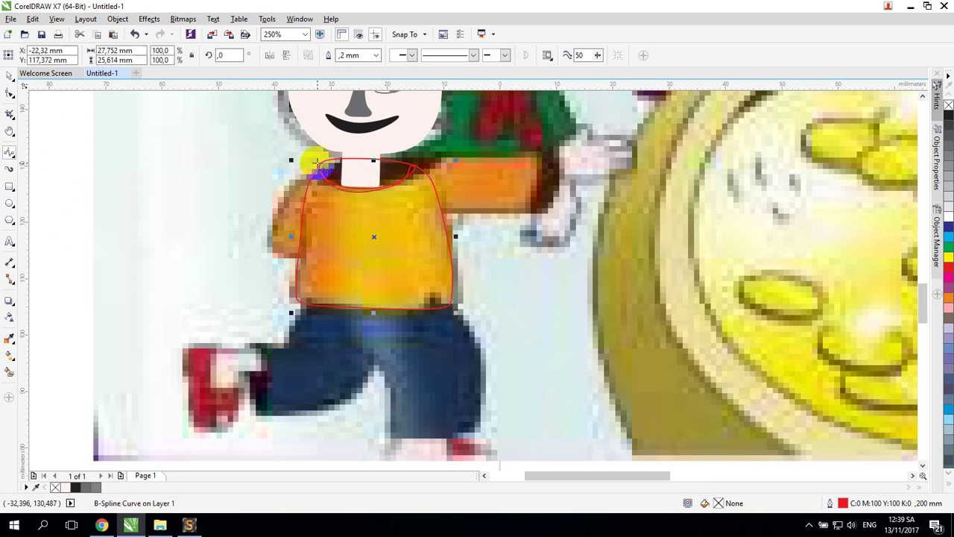
# - Fill the shirt torso with the golden yellow sampled from the pictured shirt (#EFB90E)
pyautogui.click(155, 159)
pyautogui.click(9, 76)
pyautogui.click(325, 232)
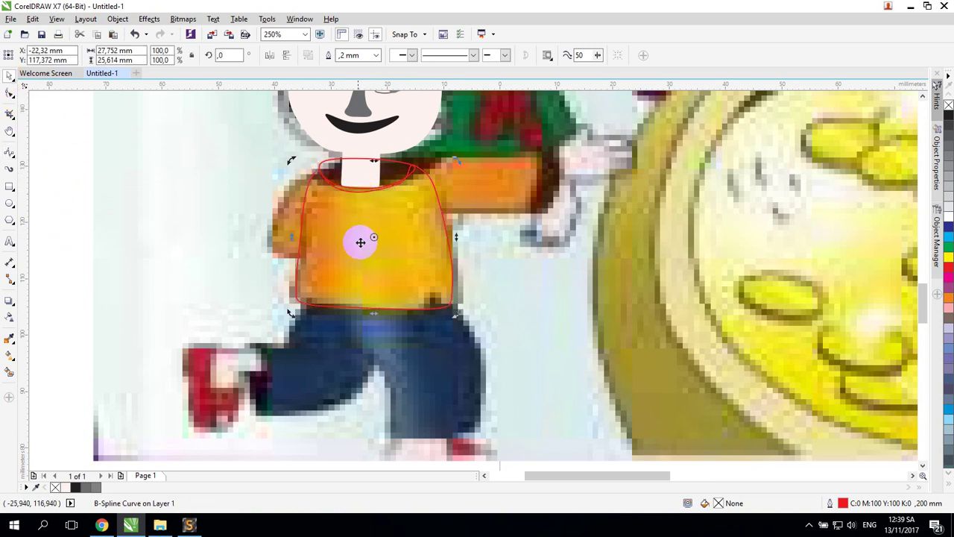
pyautogui.click(9, 339)
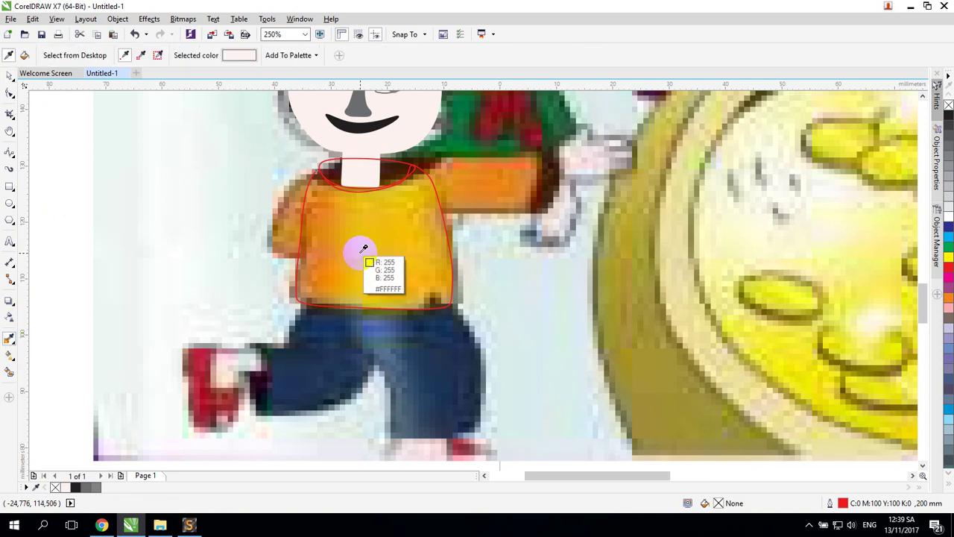
pyautogui.click(361, 249)
pyautogui.click(358, 251)
pyautogui.click(9, 76)
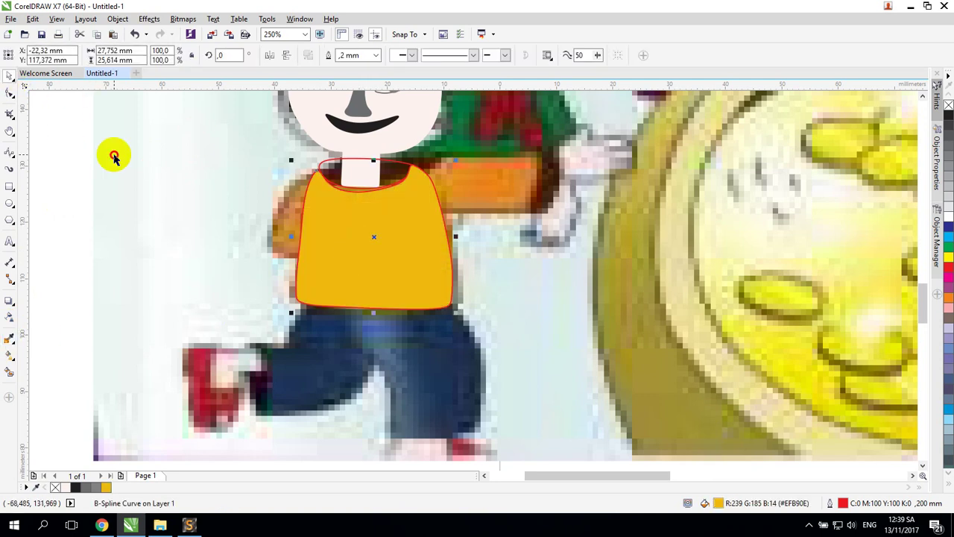
# - Reshape the shirt's neckline by adjusting the control points at its lowest part
pyautogui.press('z')
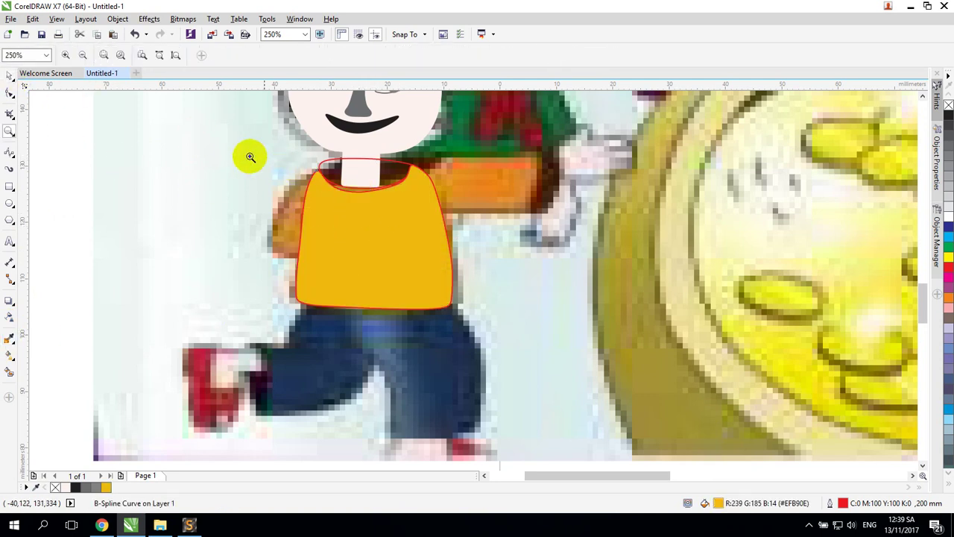
pyautogui.moveTo(249, 153); pyautogui.dragTo(489, 372)
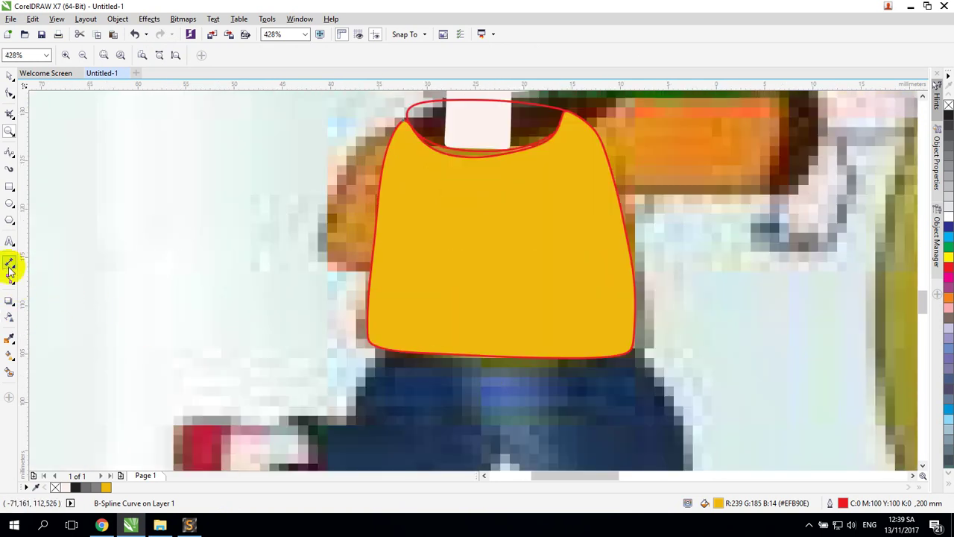
pyautogui.click(14, 343)
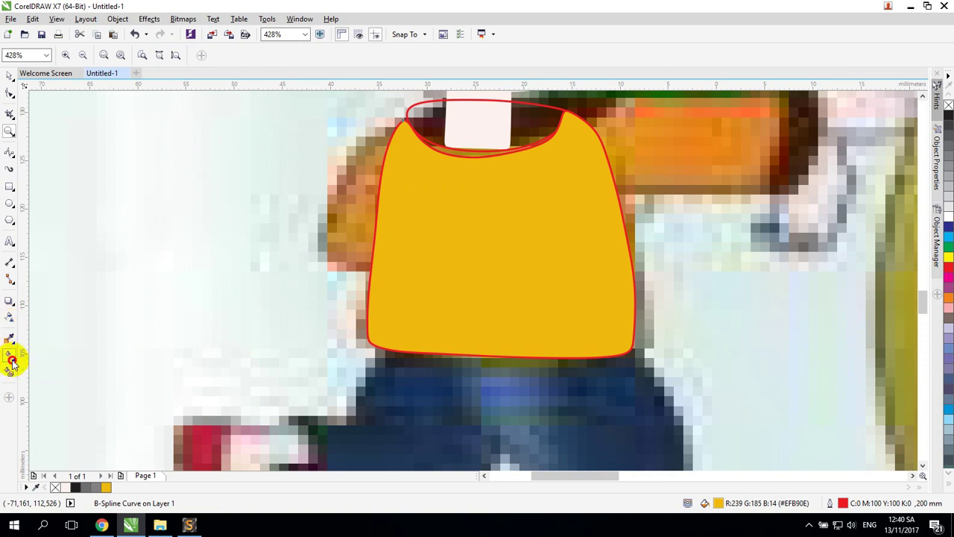
pyautogui.click(9, 356)
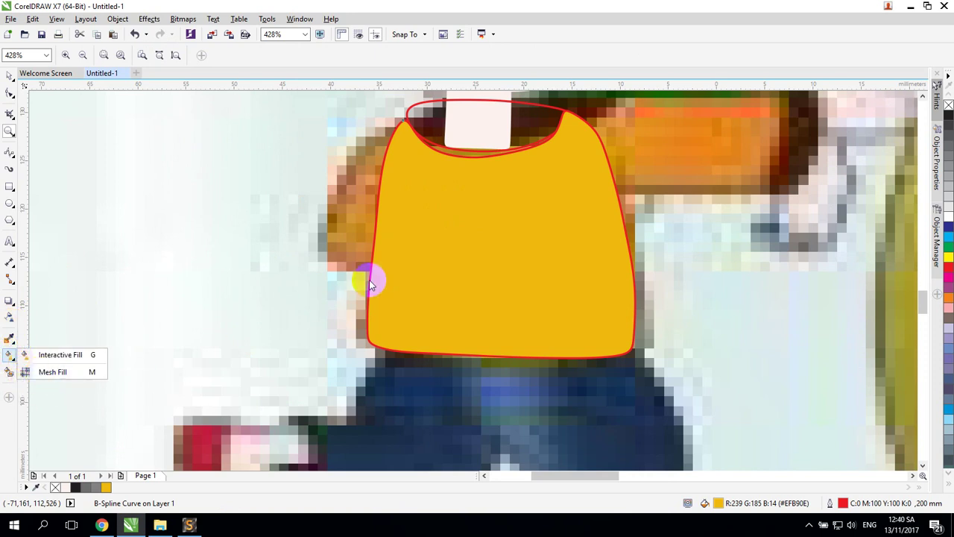
pyautogui.click(47, 372)
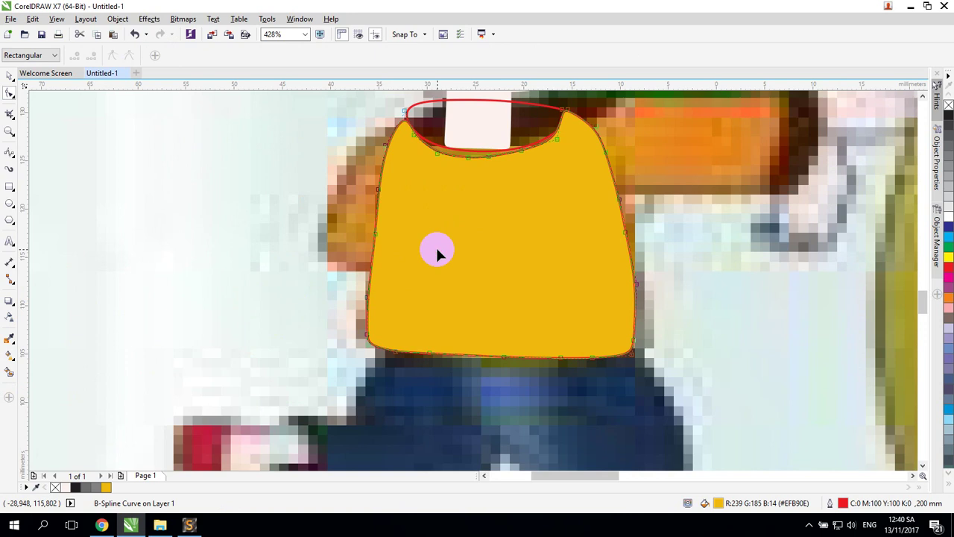
pyautogui.click(471, 160)
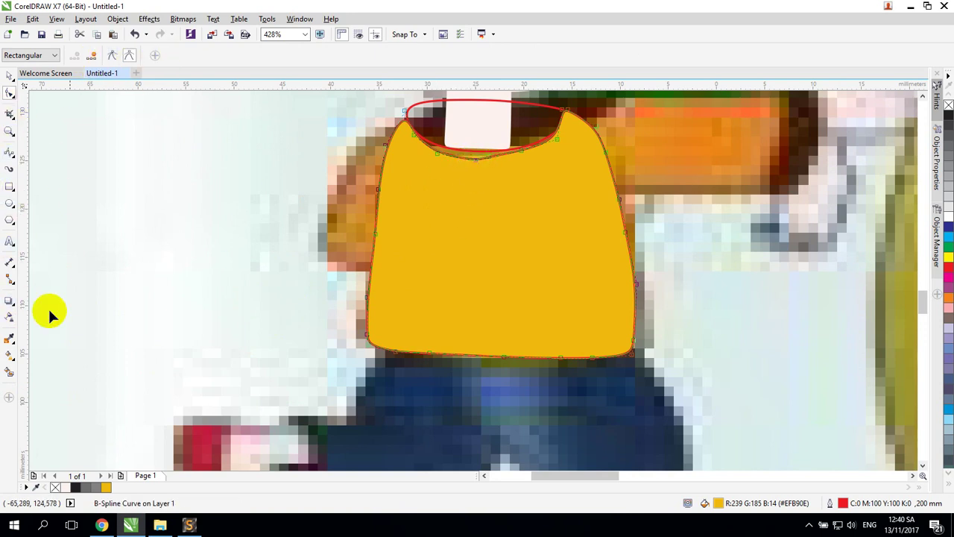
pyautogui.click(12, 360)
pyautogui.click(64, 373)
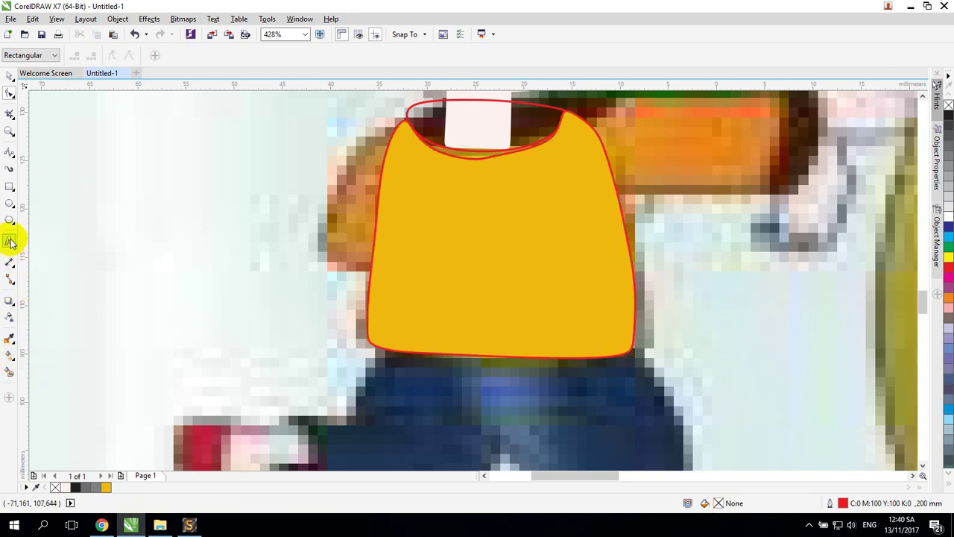
pyautogui.click(14, 204)
pyautogui.click(13, 223)
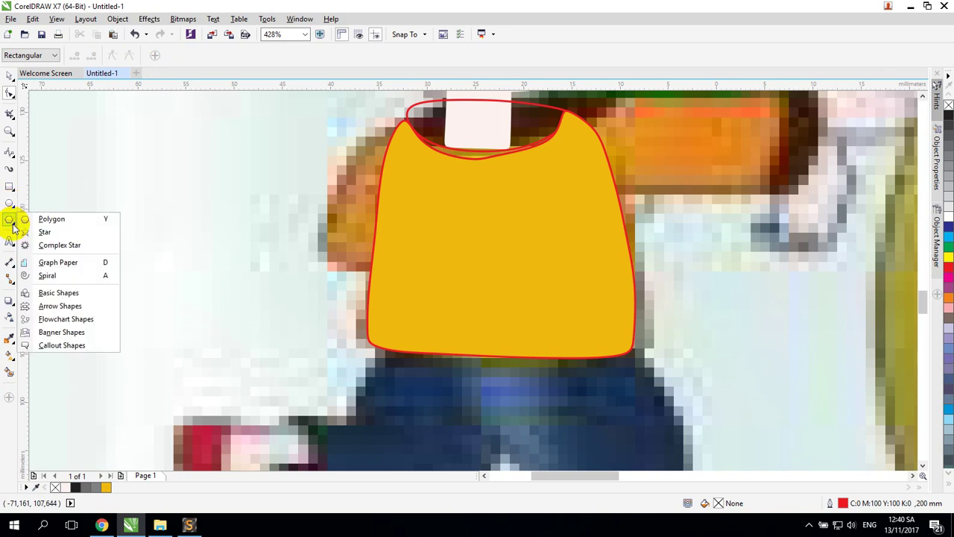
pyautogui.moveTo(10, 264)
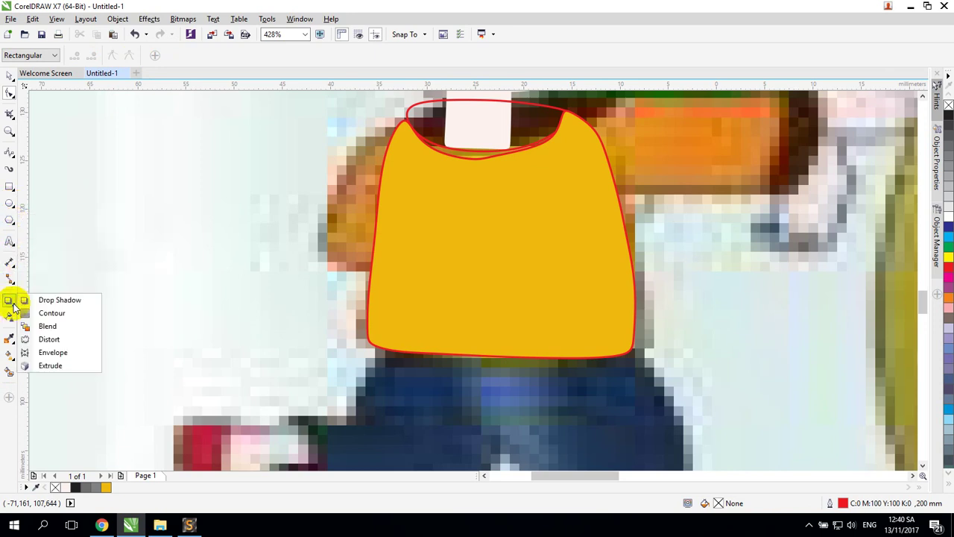
pyautogui.moveTo(11, 363)
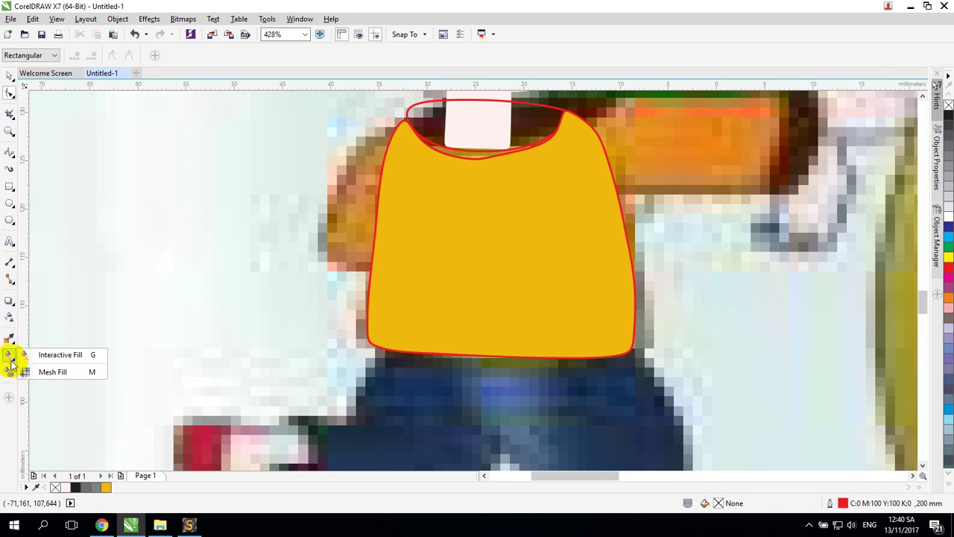
pyautogui.click(38, 373)
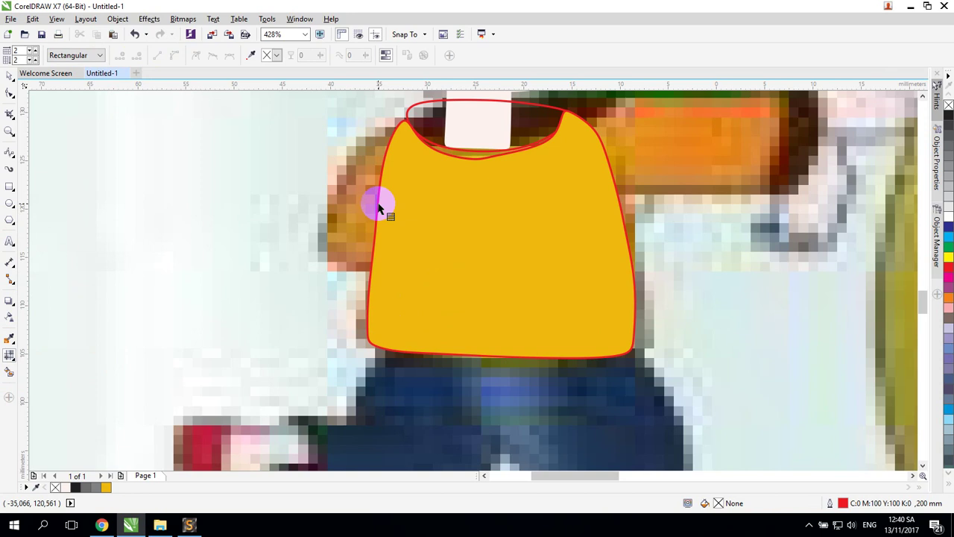
pyautogui.moveTo(390, 205); pyautogui.dragTo(454, 225)
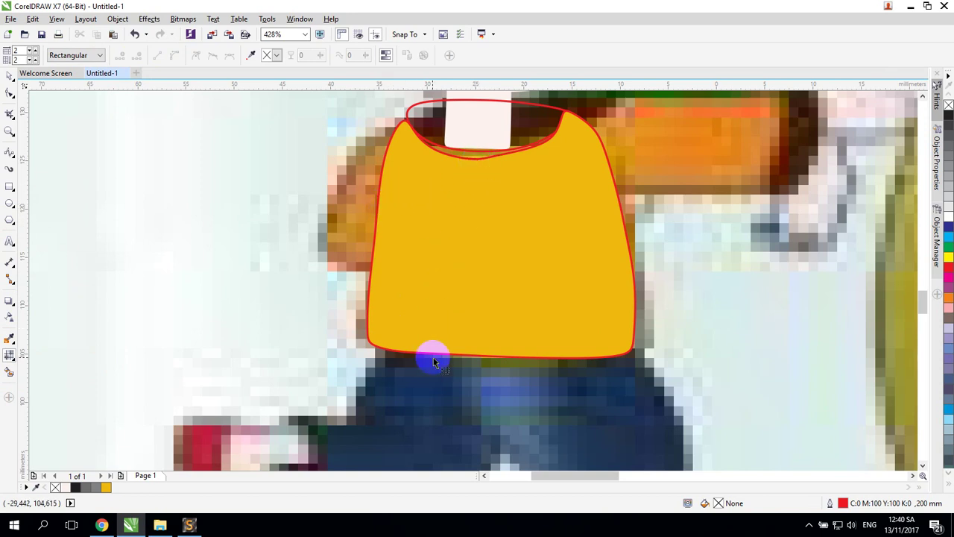
pyautogui.moveTo(435, 351); pyautogui.dragTo(520, 201)
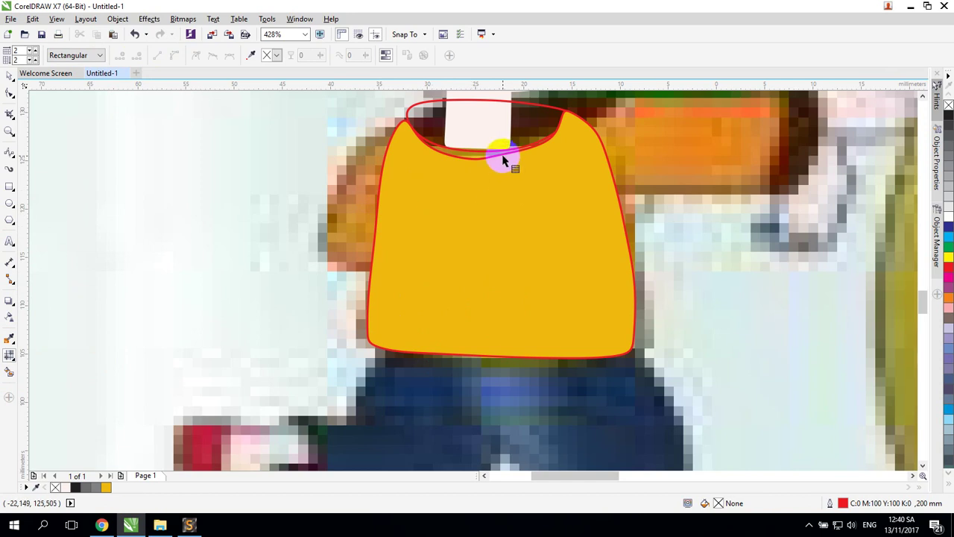
# - Delete a control point on the left part of the shirt's neckline and pull a right-side control point slightly inward
pyautogui.click(9, 75)
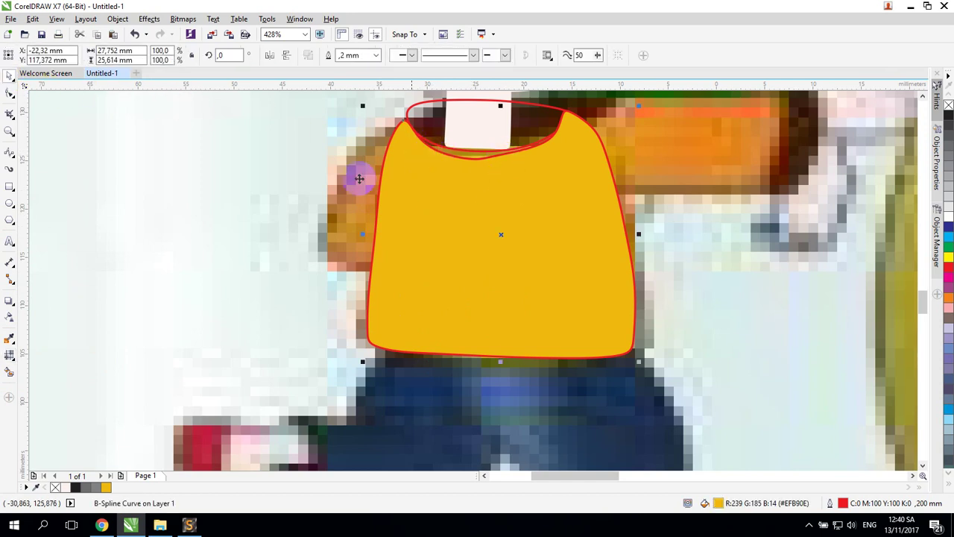
pyautogui.press('F10')
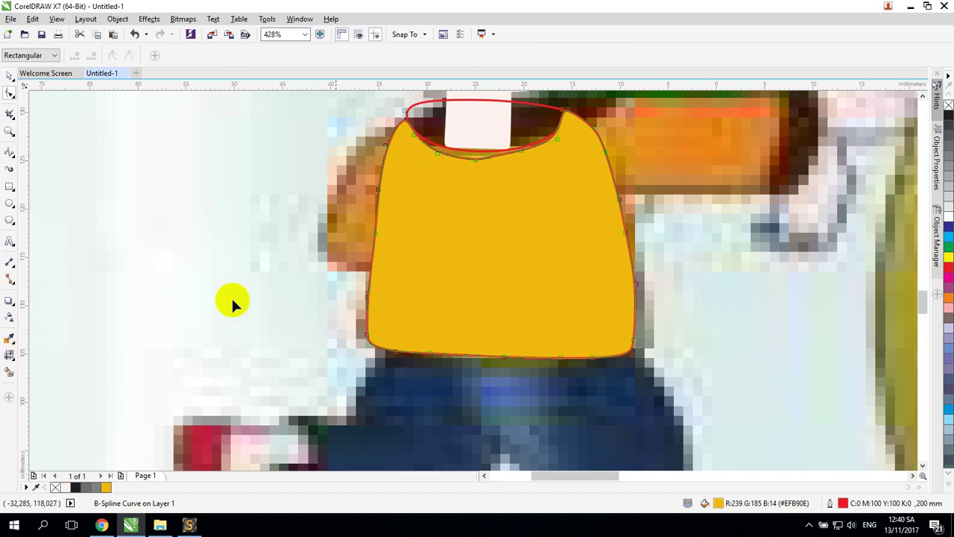
pyautogui.doubleClick(436, 154)
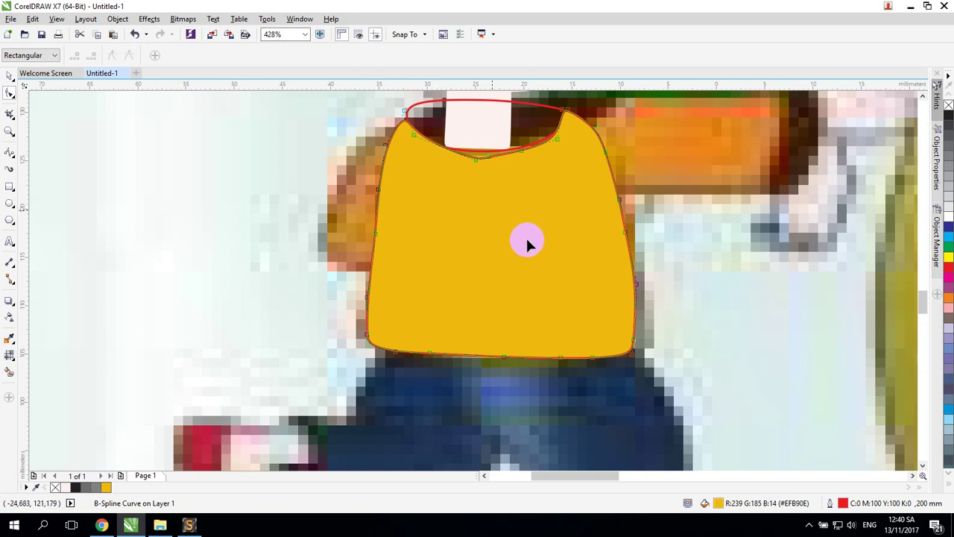
pyautogui.moveTo(638, 283); pyautogui.dragTo(629, 278)
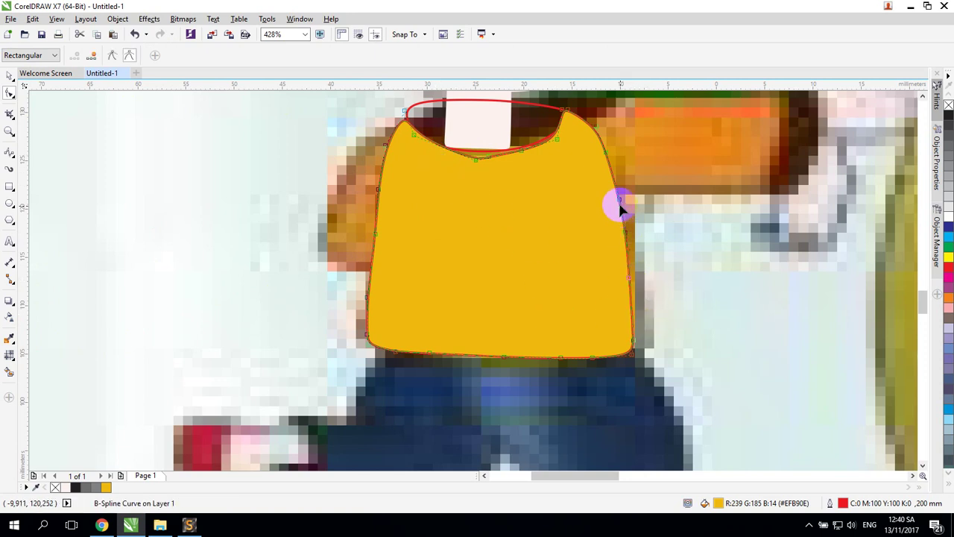
# - Give the collar opening a black fill and outline, and stretch it downward to about 5.6 mm high
pyautogui.click(8, 75)
pyautogui.click(550, 284)
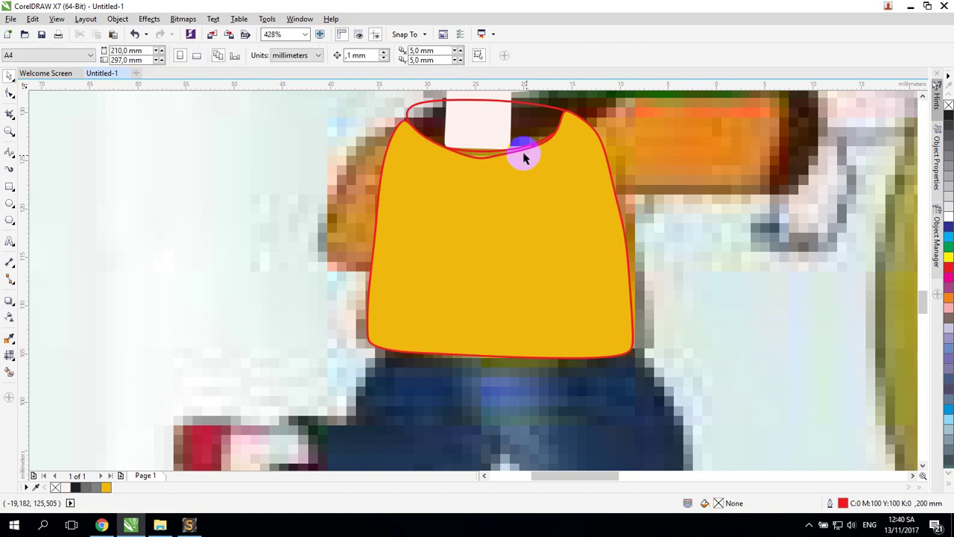
pyautogui.click(511, 117)
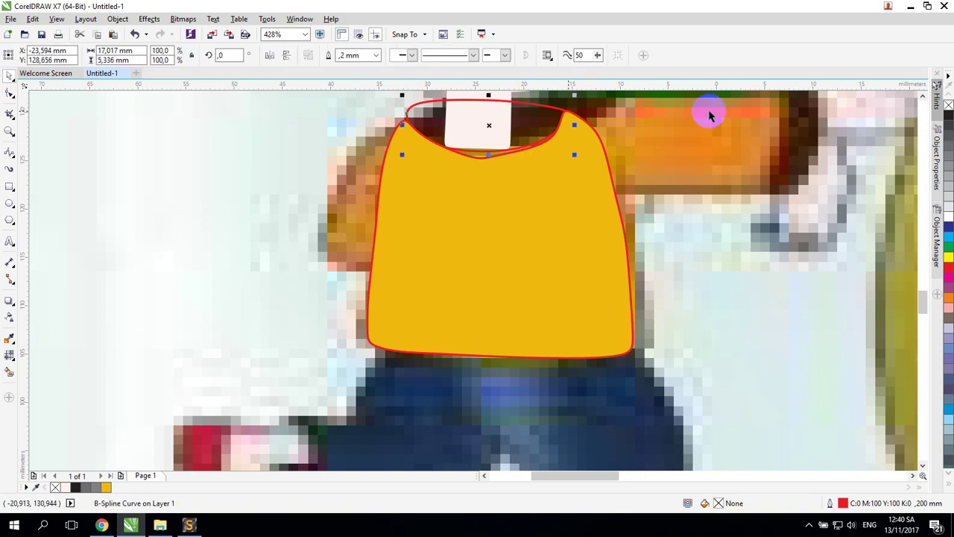
pyautogui.click(948, 117)
pyautogui.click(485, 153)
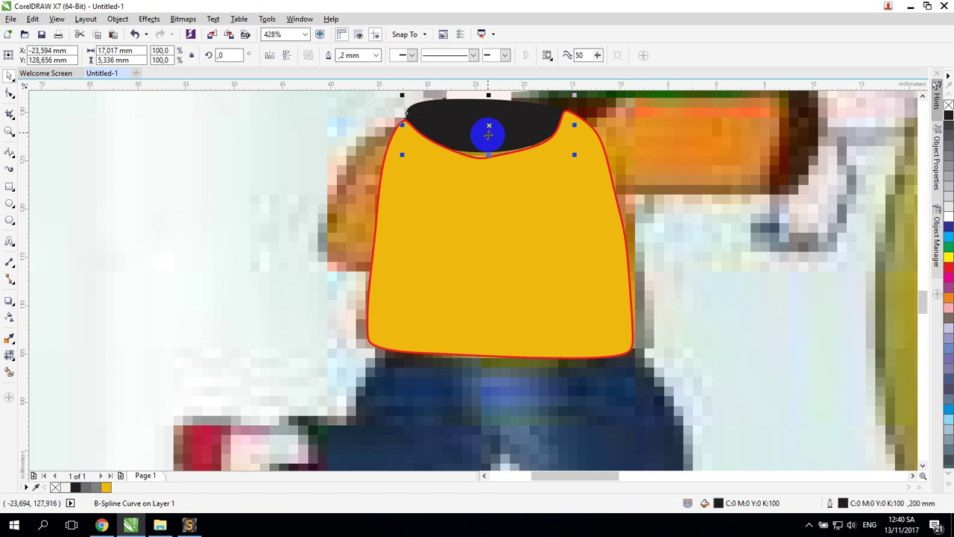
pyautogui.click(489, 152)
pyautogui.moveTo(489, 156); pyautogui.dragTo(489, 158)
# - Bring the neck in front of the black collar opening and shift it slightly to the right
pyautogui.scroll(3, 920, 96)
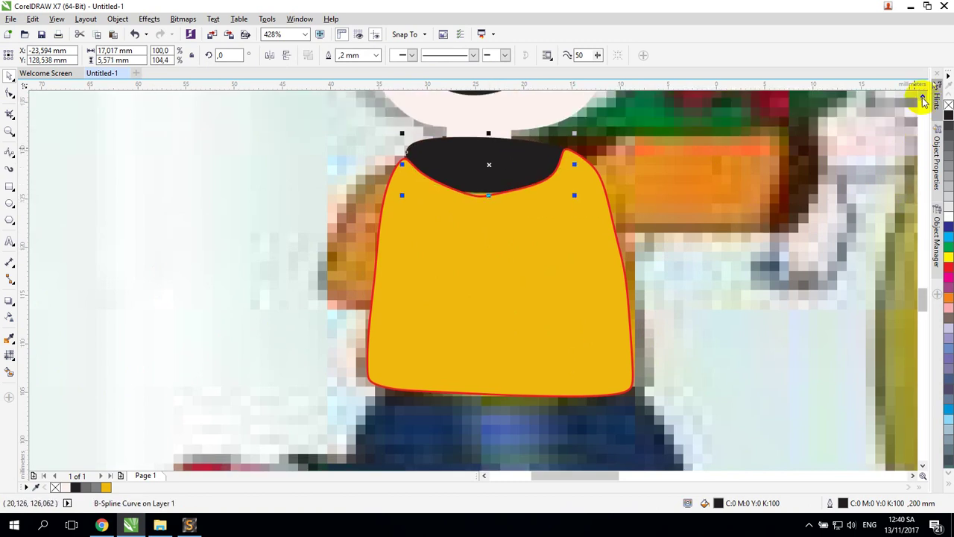
pyautogui.click(499, 211)
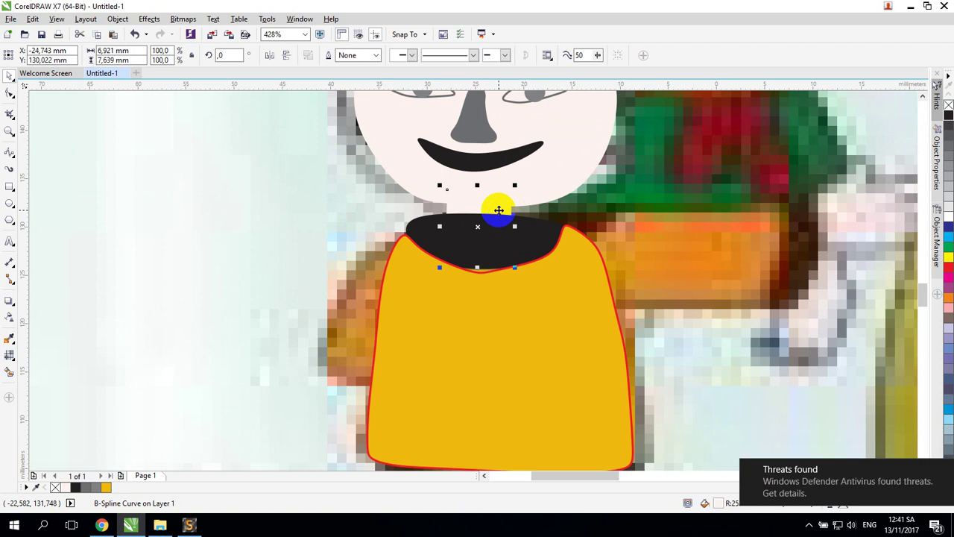
pyautogui.hotkey('shift', 'pageup')
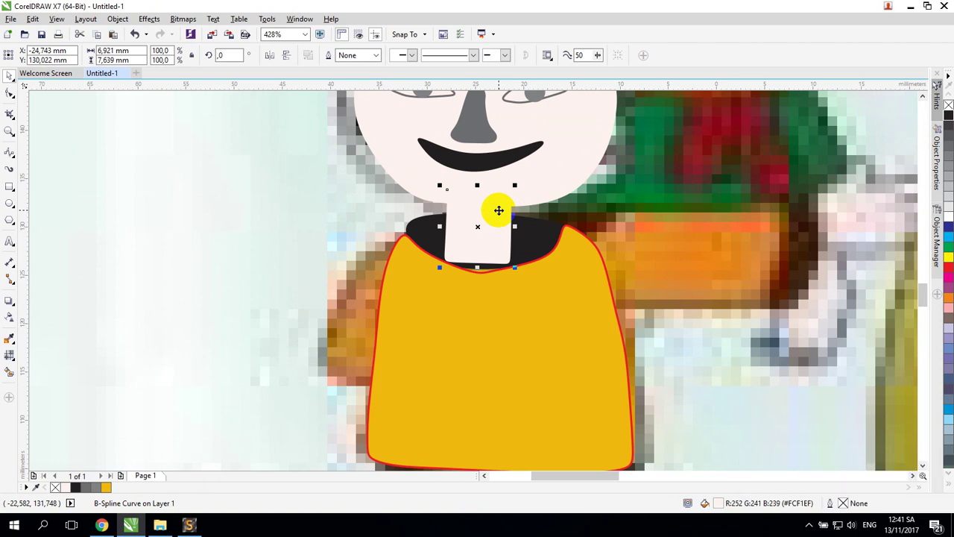
pyautogui.moveTo(480, 253); pyautogui.dragTo(486, 252)
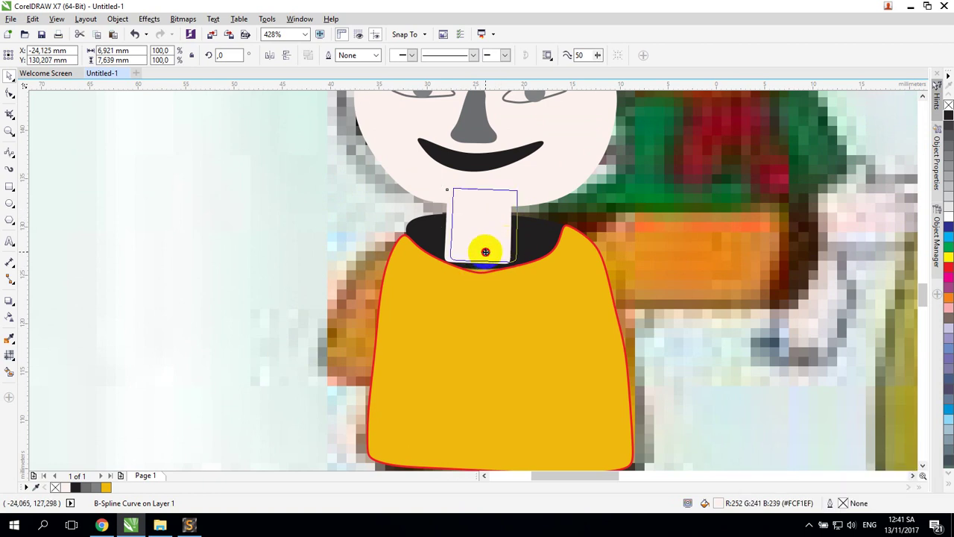
# - Reshape the neck's base by moving its lower corner control points outward and down, making the neck about 7.2 x 7.9 mm
pyautogui.press('z')
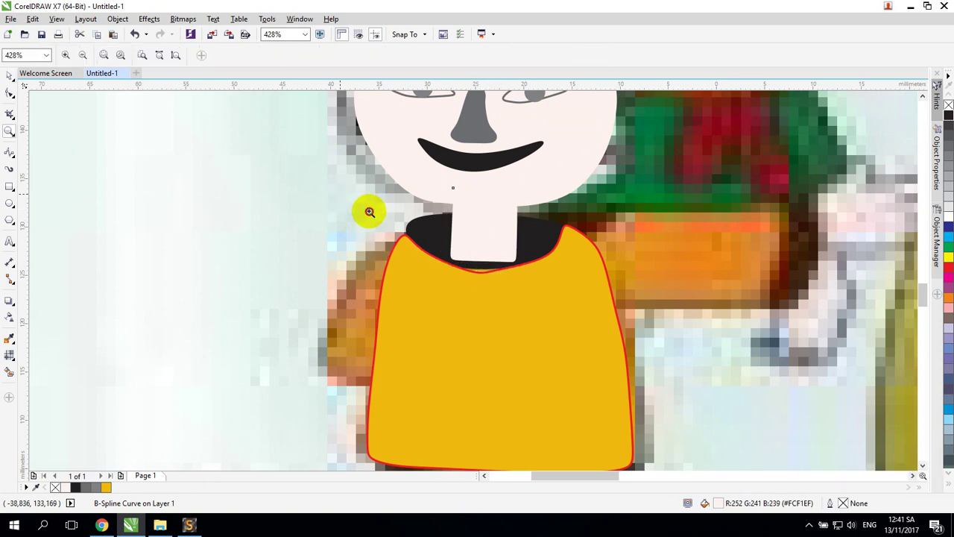
pyautogui.moveTo(369, 209); pyautogui.dragTo(611, 334)
pyautogui.click(9, 93)
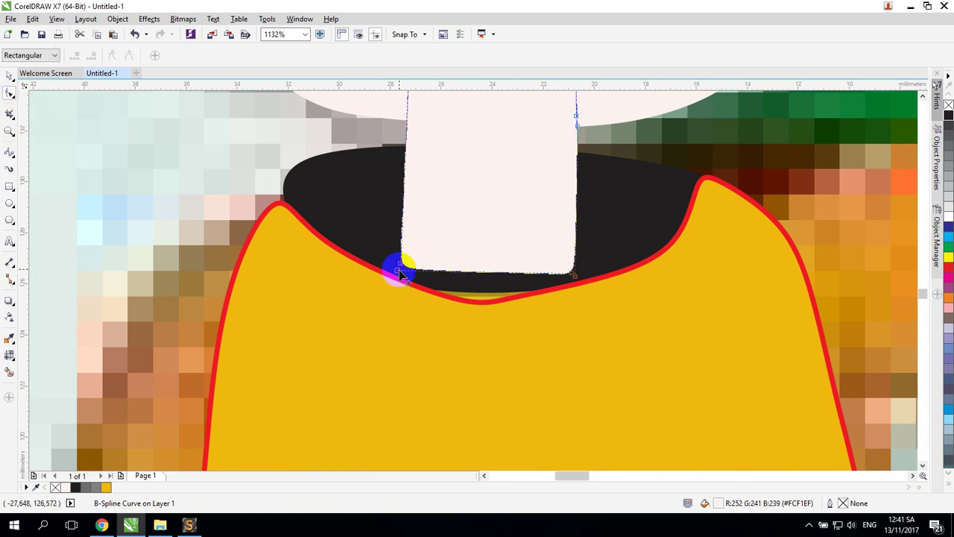
pyautogui.moveTo(394, 266); pyautogui.dragTo(407, 296)
pyautogui.moveTo(579, 273); pyautogui.dragTo(586, 279)
# - Try to add a point to the bottom edge of the neck's B-Spline with the Pen tool
pyautogui.click(9, 155)
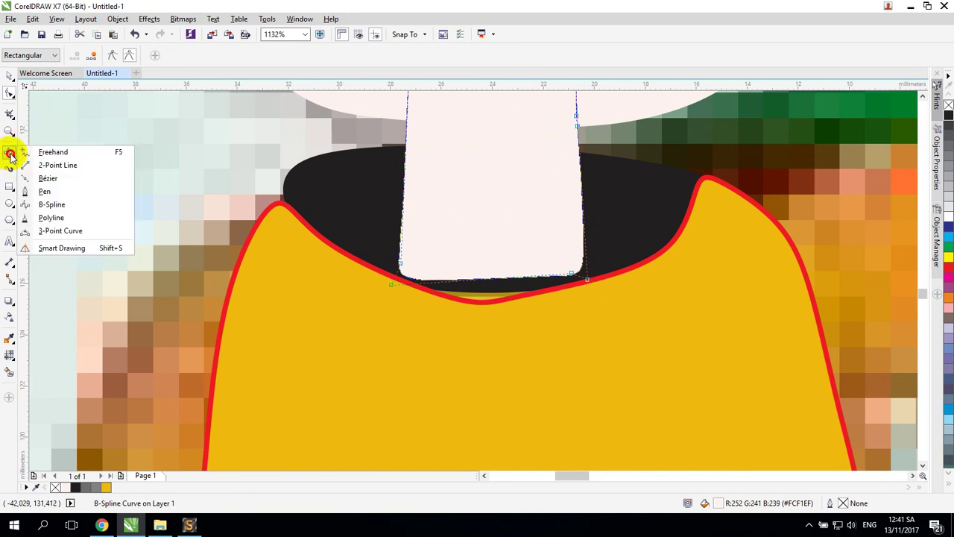
pyautogui.click(57, 199)
pyautogui.click(475, 286)
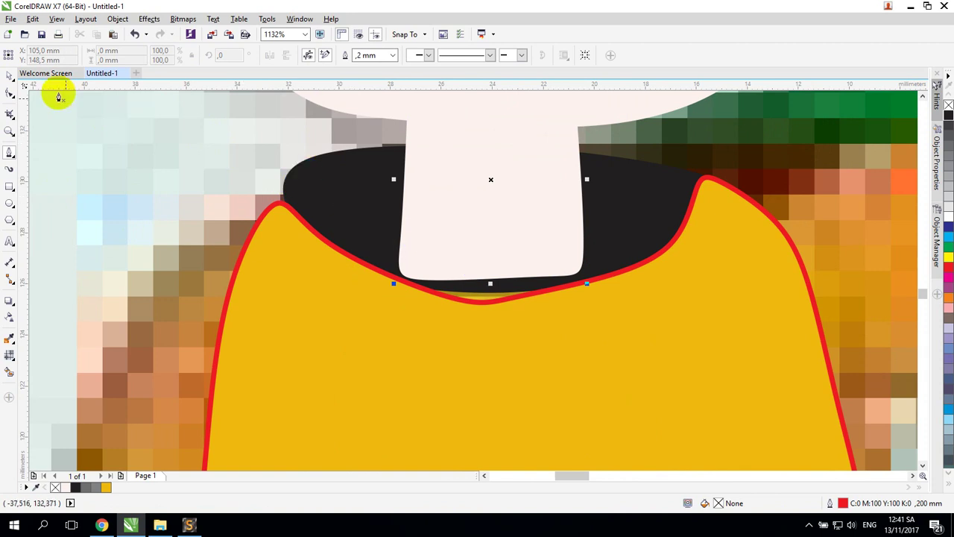
pyautogui.click(319, 149)
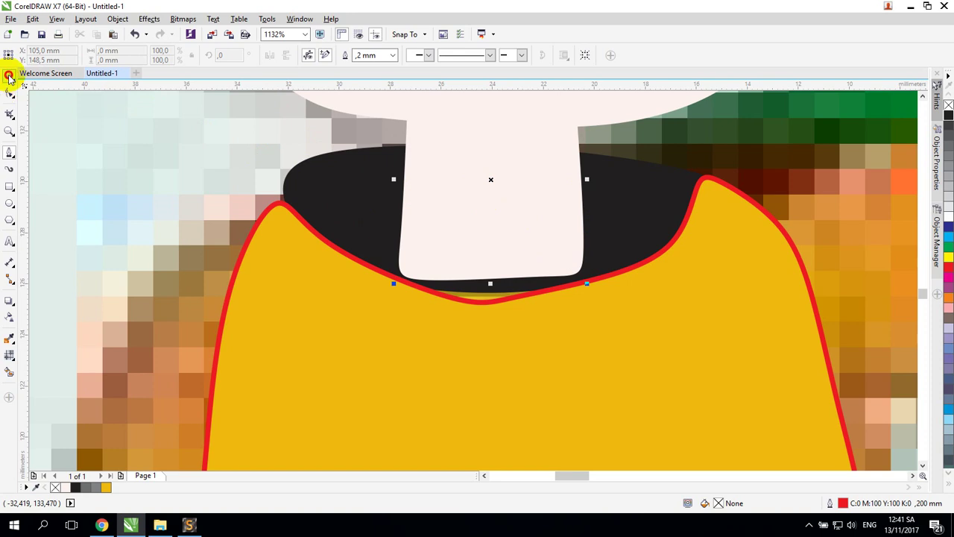
# - Convert the neck's B-Spline to curves and try to add a node on its bottom edge with the Pen tool
pyautogui.click(9, 76)
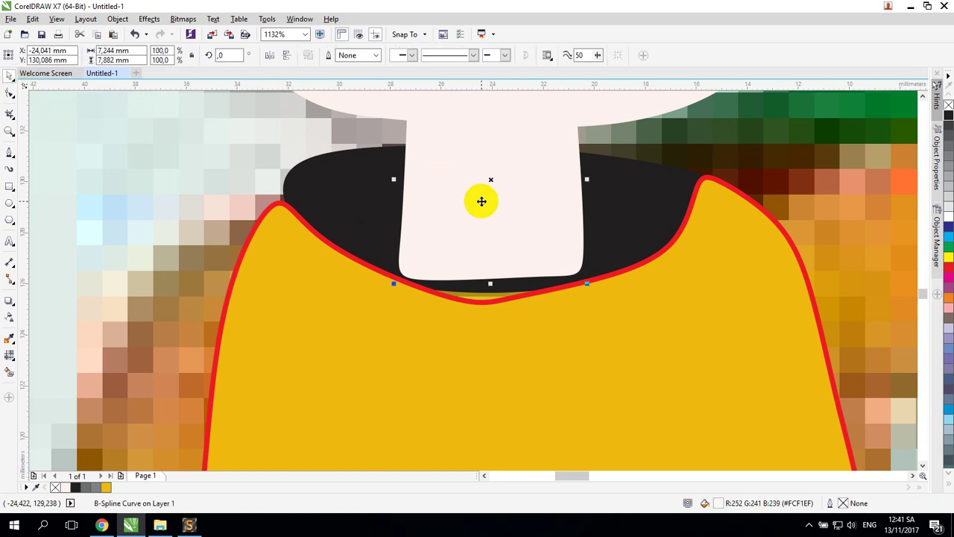
pyautogui.click(384, 211)
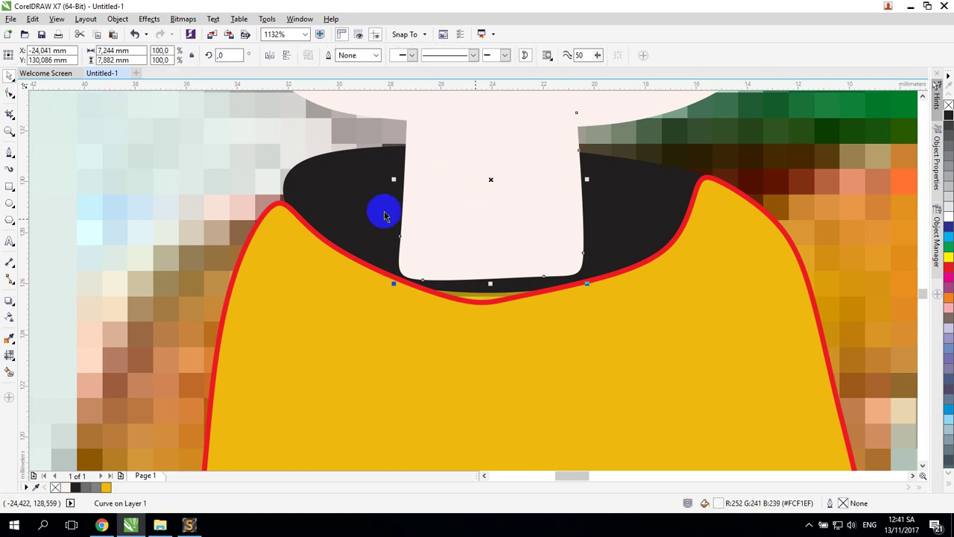
pyautogui.click(8, 152)
pyautogui.click(484, 283)
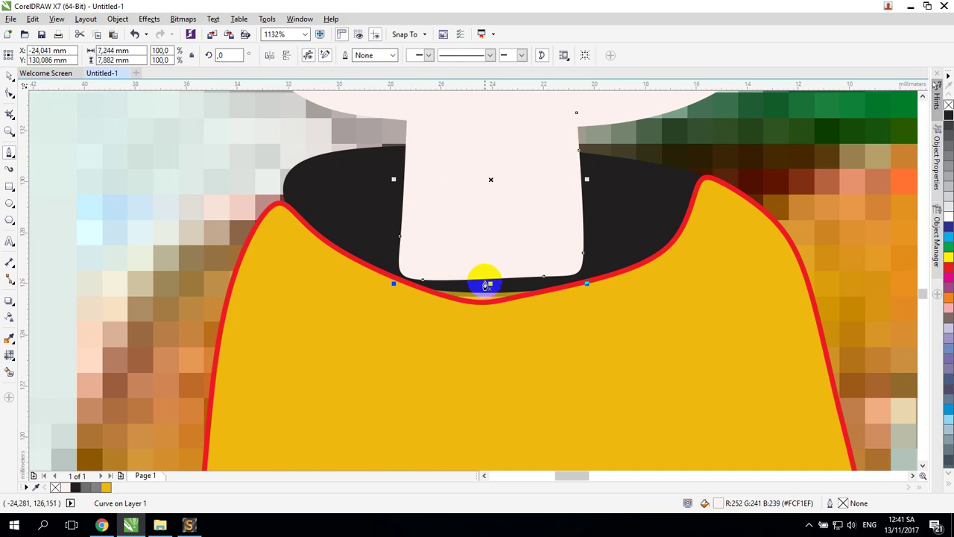
pyautogui.click(484, 281)
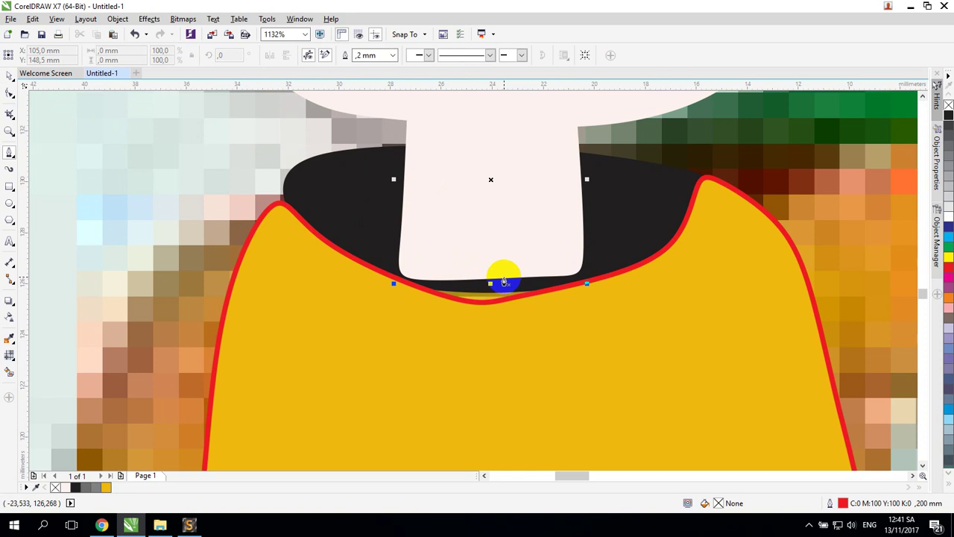
# - Give the neck a red hairline outline
pyautogui.click(9, 75)
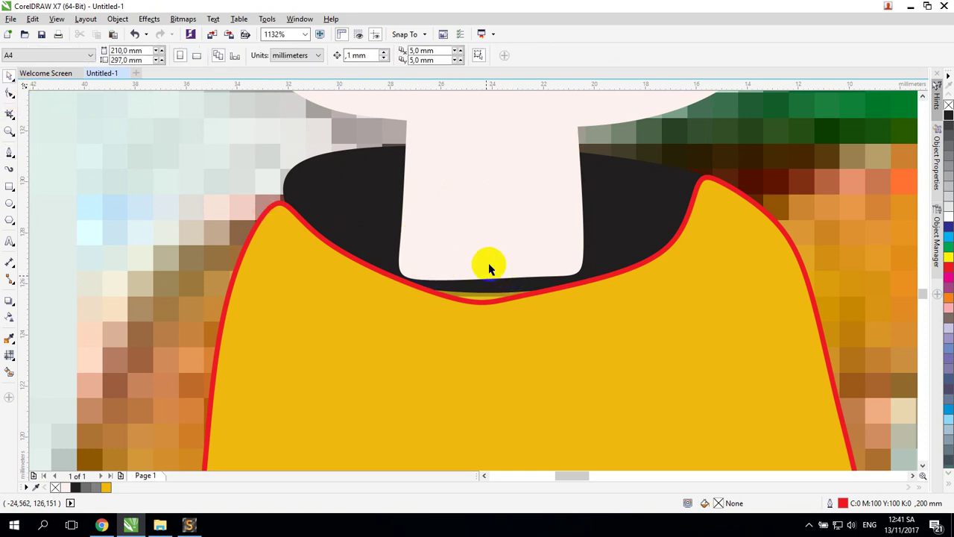
pyautogui.click(490, 258)
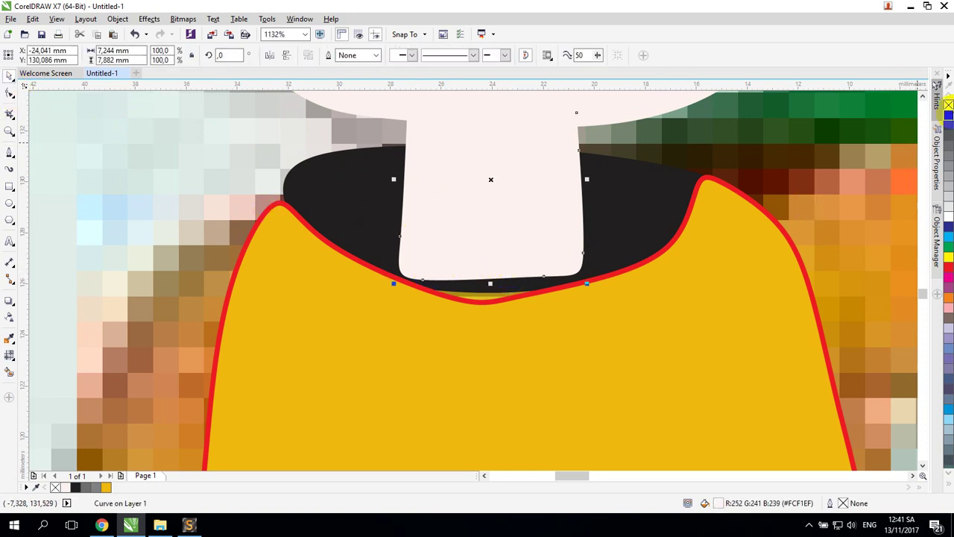
pyautogui.rightClick(948, 116)
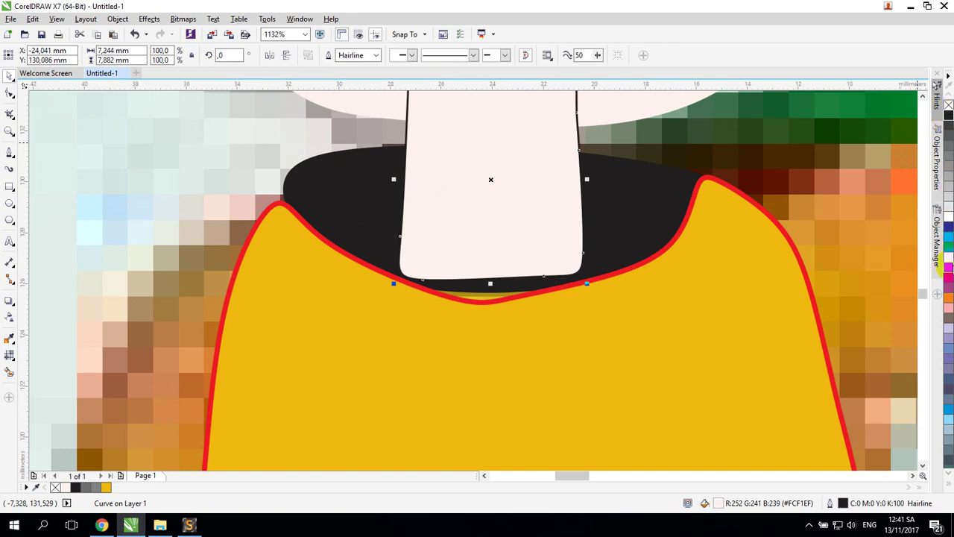
pyautogui.rightClick(950, 274)
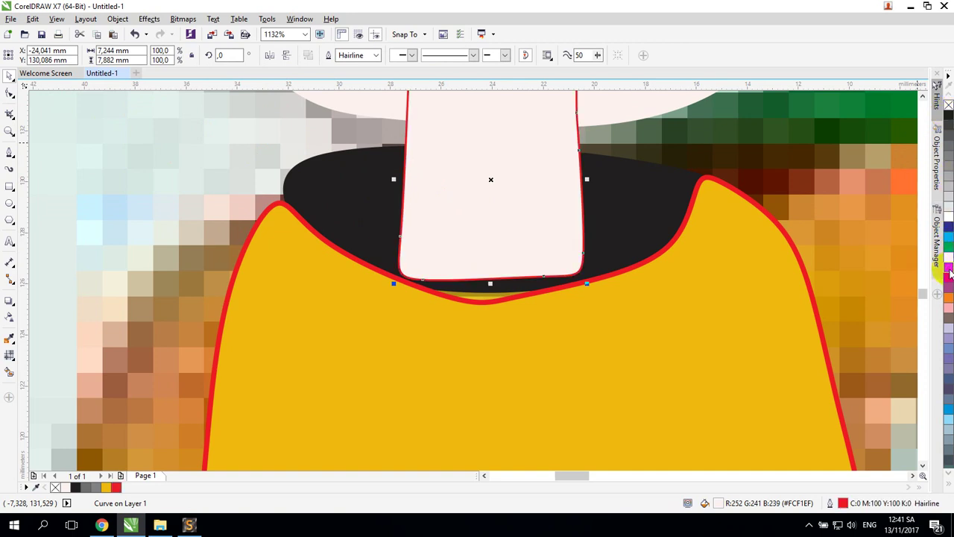
# - Try again to add a node near the middle of the red-outlined neck's bottom edge with the Pen tool
pyautogui.click(10, 154)
pyautogui.click(488, 277)
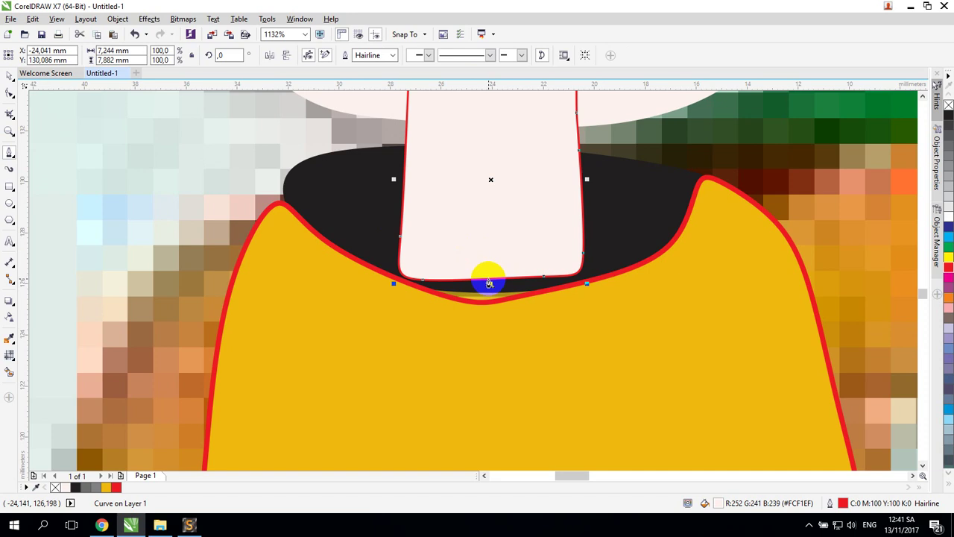
pyautogui.click(481, 282)
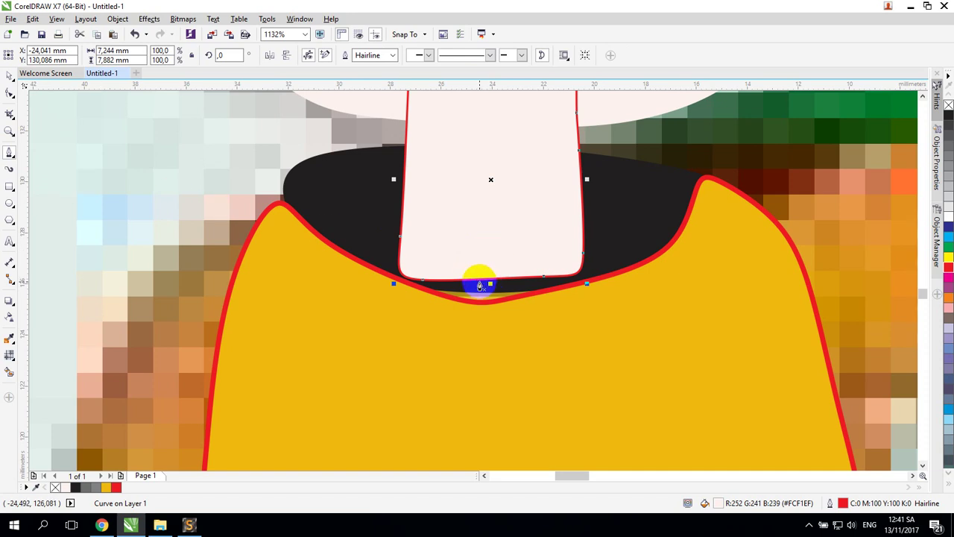
pyautogui.click(479, 282)
pyautogui.moveTo(516, 283)
pyautogui.mouseDown()
pyautogui.moveTo(479, 285)
pyautogui.moveTo(503, 283)
pyautogui.mouseUp()
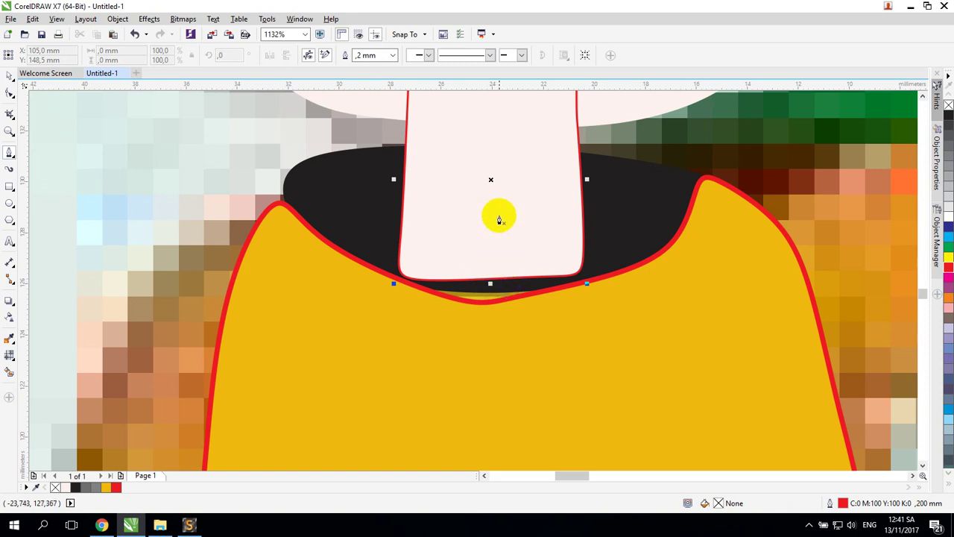
pyautogui.click(7, 78)
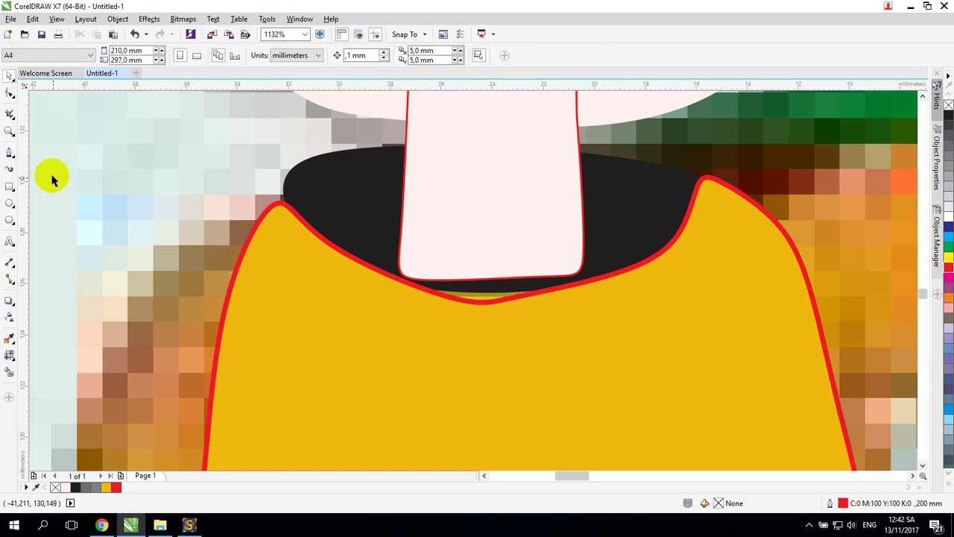
# - Reshape the neck's bottom edge by moving its nodes and handles down until it follows the curve of the shirt's neckline
pyautogui.click(482, 285)
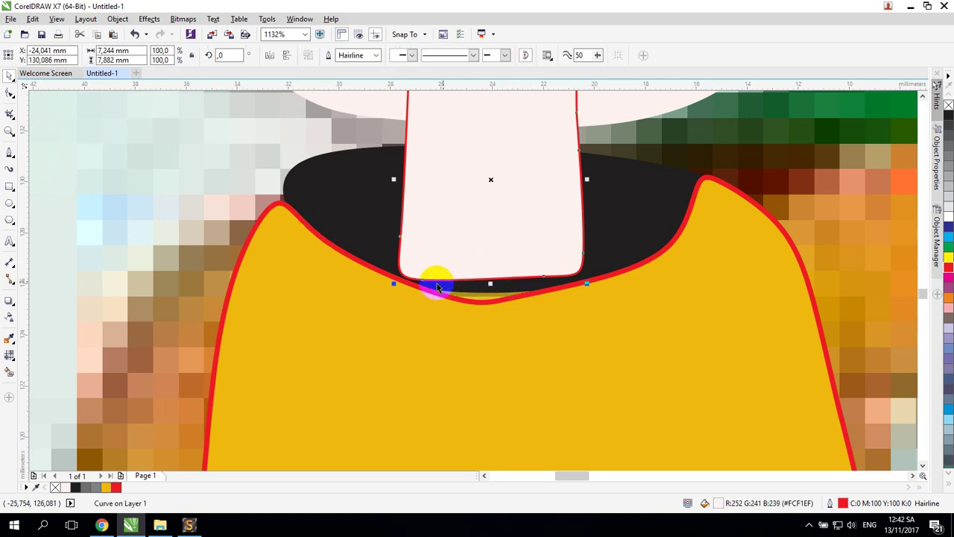
pyautogui.click(9, 92)
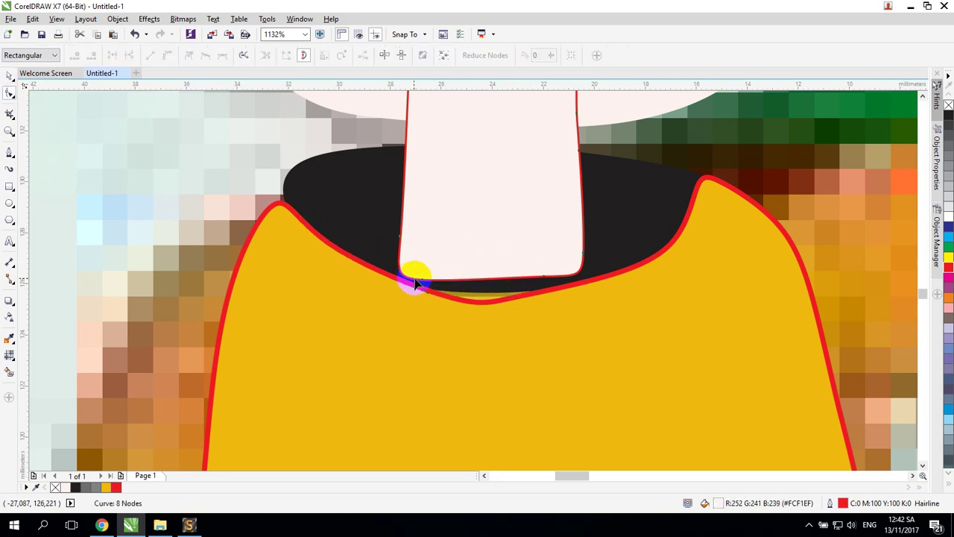
pyautogui.moveTo(422, 284); pyautogui.dragTo(451, 292)
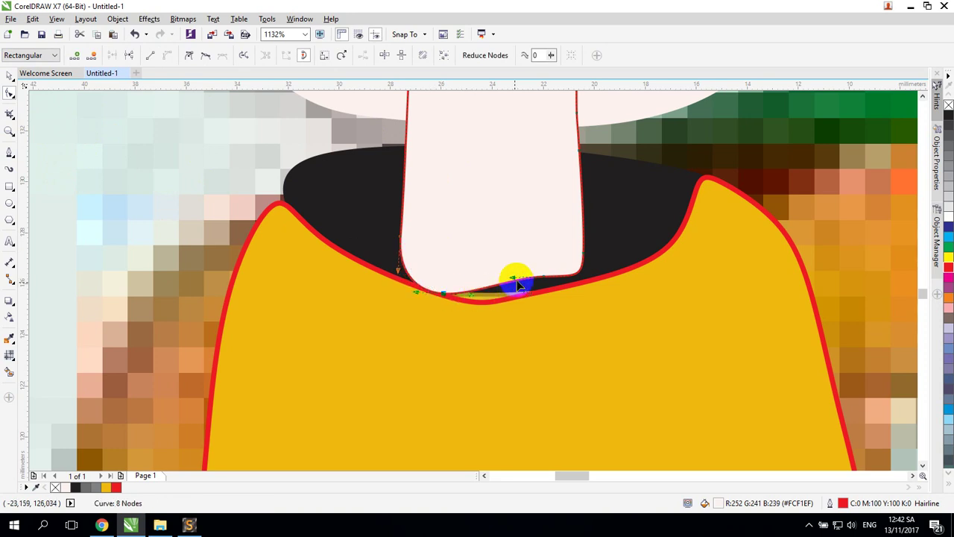
pyautogui.moveTo(544, 281); pyautogui.dragTo(578, 288)
pyautogui.moveTo(588, 277); pyautogui.dragTo(586, 276)
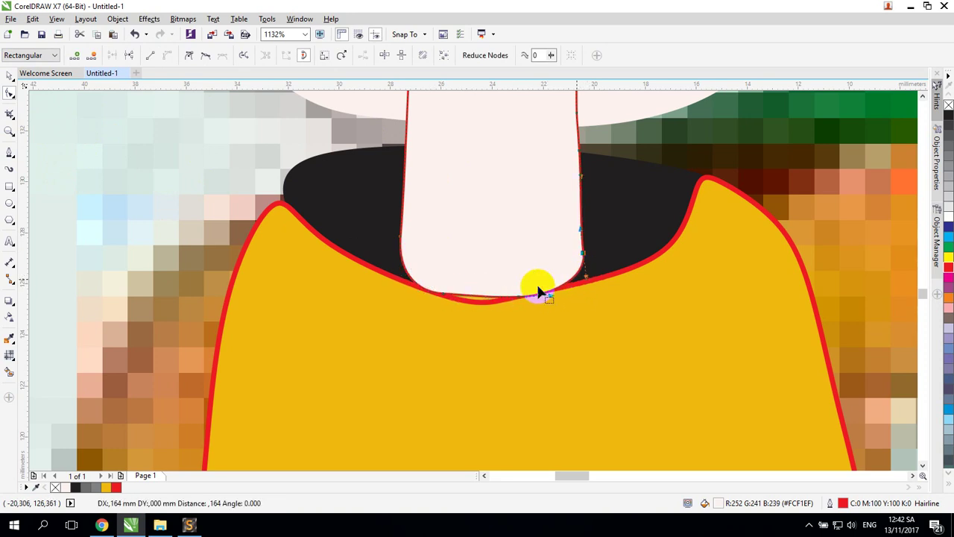
pyautogui.click(513, 298)
pyautogui.moveTo(520, 298); pyautogui.dragTo(472, 300)
# - Remove the neck's red outline
pyautogui.click(9, 75)
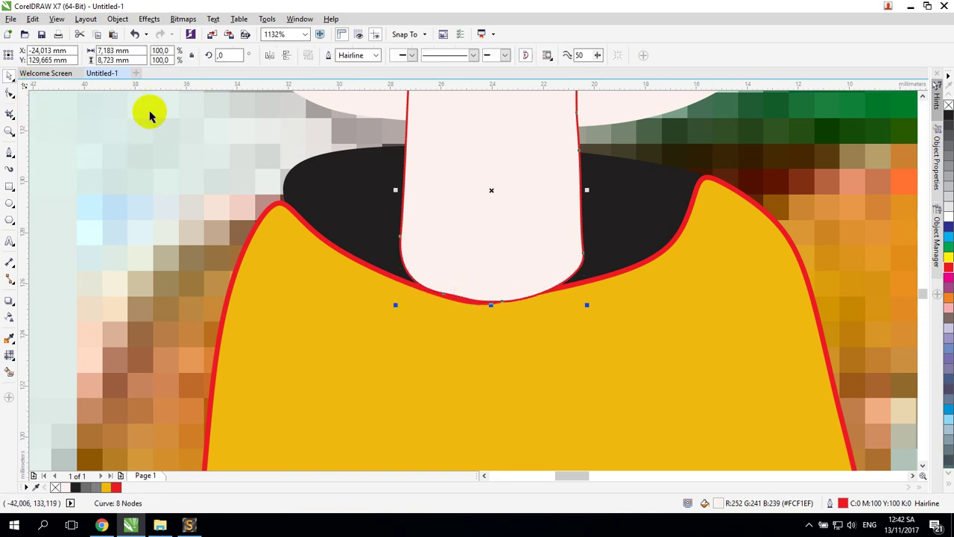
pyautogui.click(450, 148)
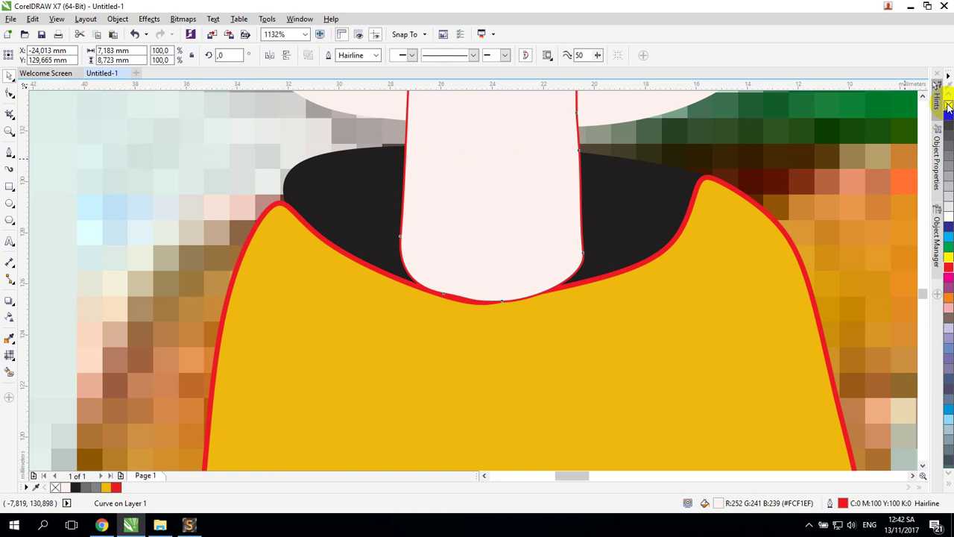
pyautogui.rightClick(948, 105)
# - Draw a closed B-Spline trouser leg about 9 mm wide and 24 mm high from the shirt's hem to the front ankle
pyautogui.scroll(-5, 903, 119)
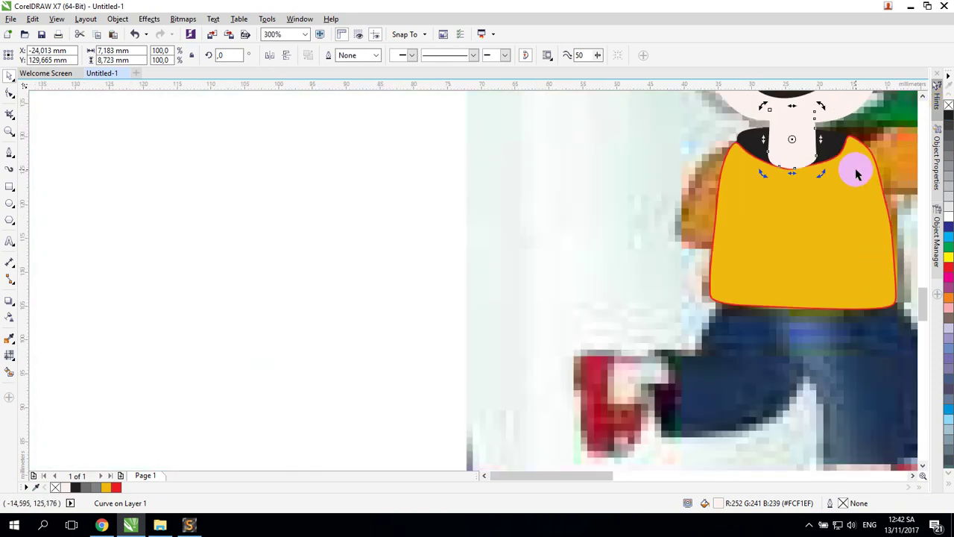
pyautogui.moveTo(864, 155); pyautogui.dragTo(526, 224)
pyautogui.click(8, 91)
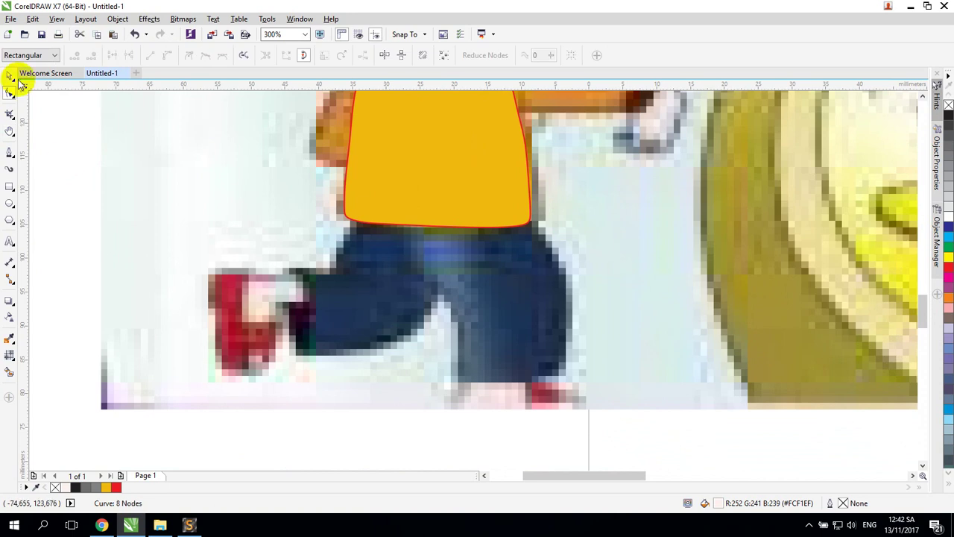
pyautogui.click(9, 156)
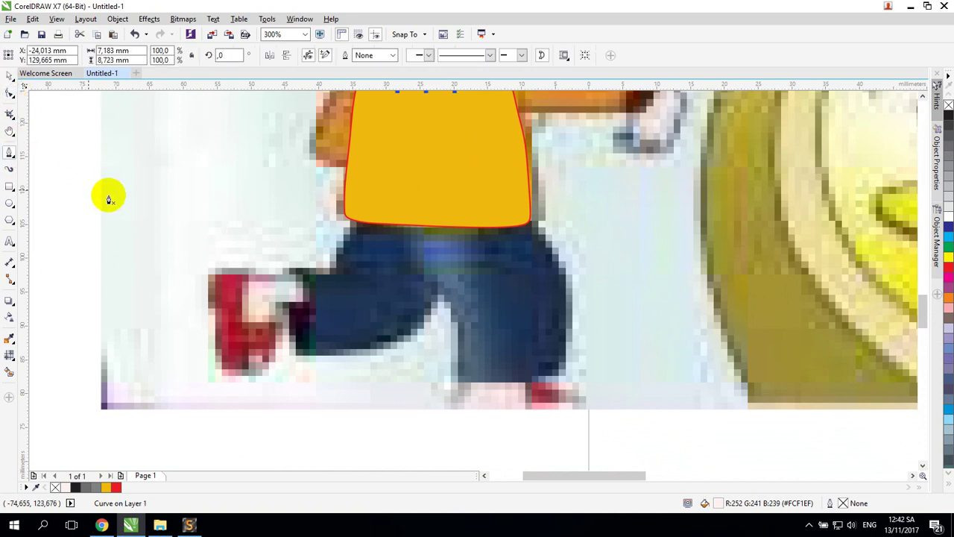
pyautogui.click(9, 155)
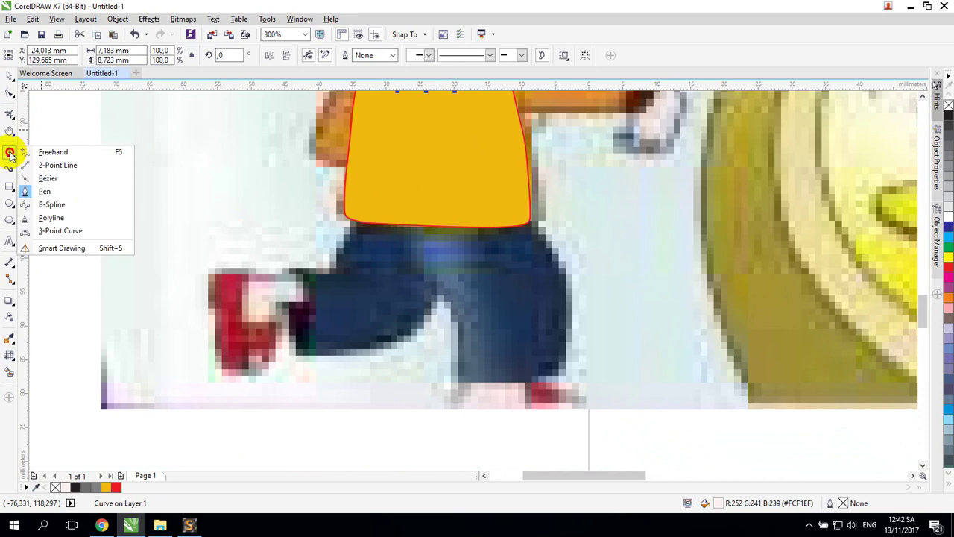
pyautogui.click(37, 196)
pyautogui.click(446, 225)
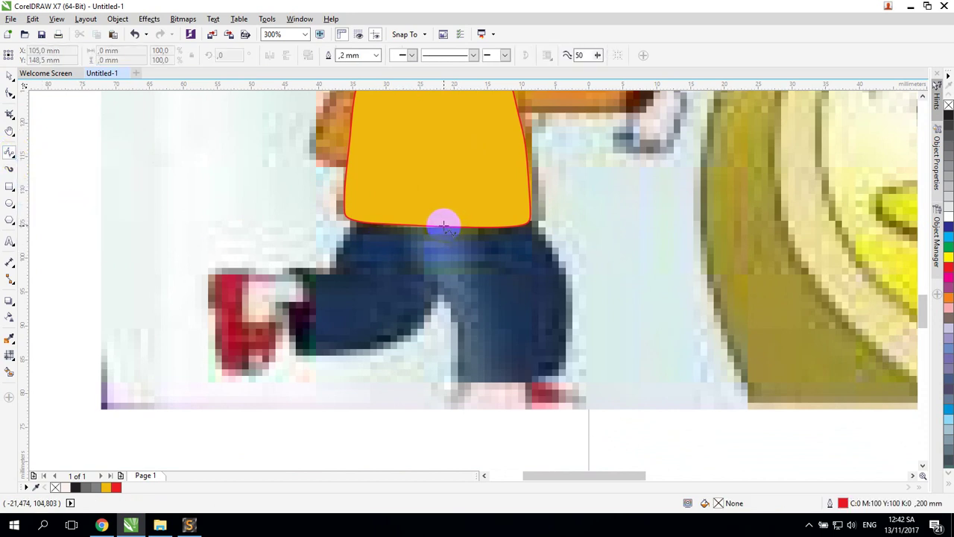
pyautogui.moveTo(450, 230); pyautogui.dragTo(453, 332)
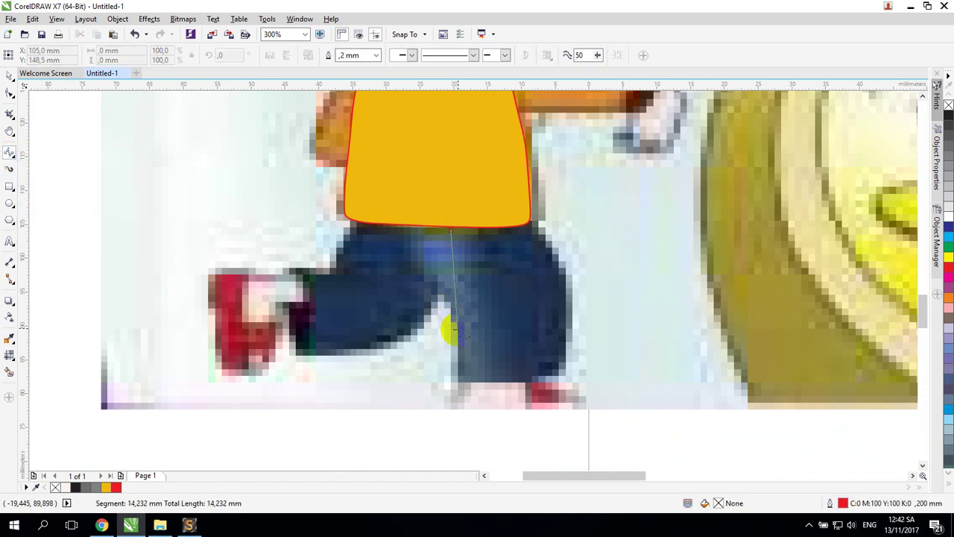
pyautogui.click(458, 378)
pyautogui.click(457, 385)
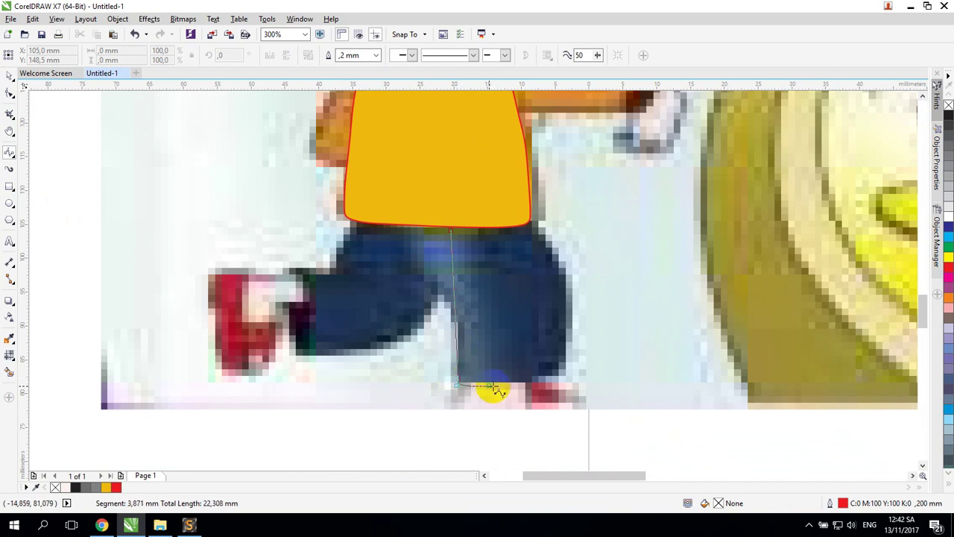
pyautogui.click(510, 385)
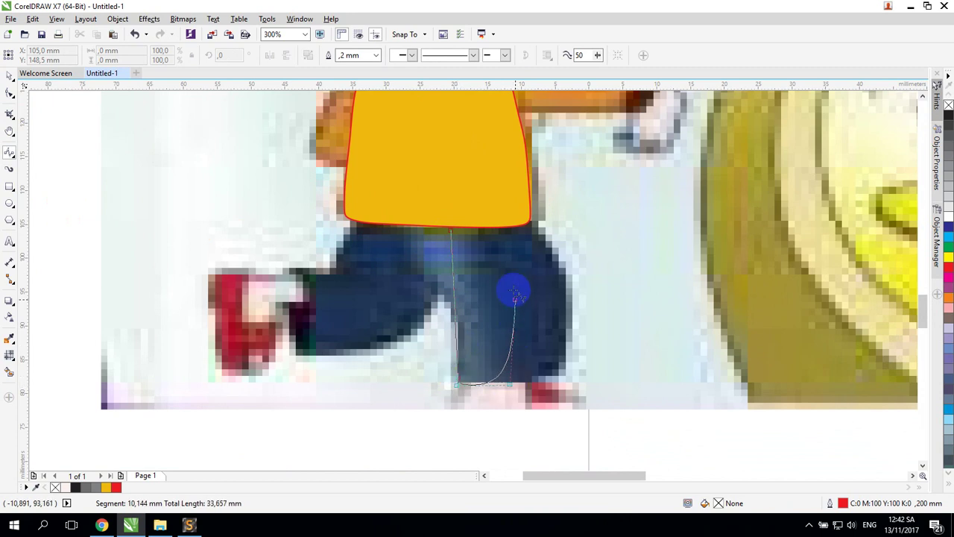
pyautogui.click(514, 387)
pyautogui.click(505, 226)
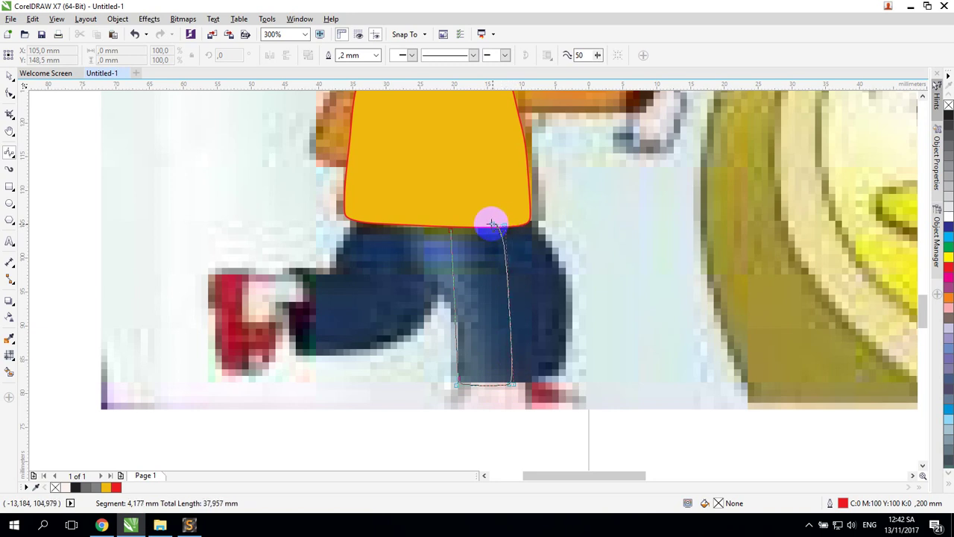
pyautogui.click(450, 231)
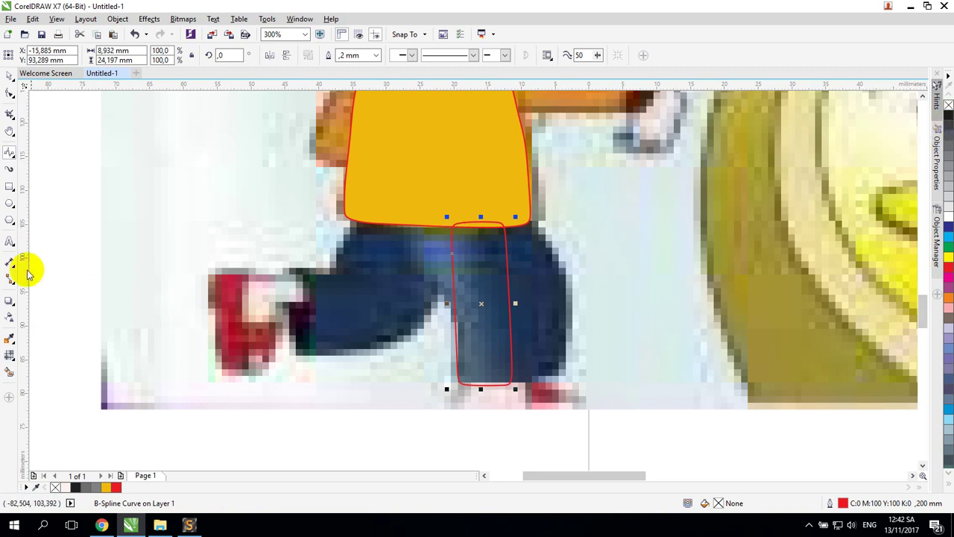
# - Fill the trouser leg with the dark blue #1D2B4E sampled from the picture's trousers using the Color Eyedropper
pyautogui.click(9, 338)
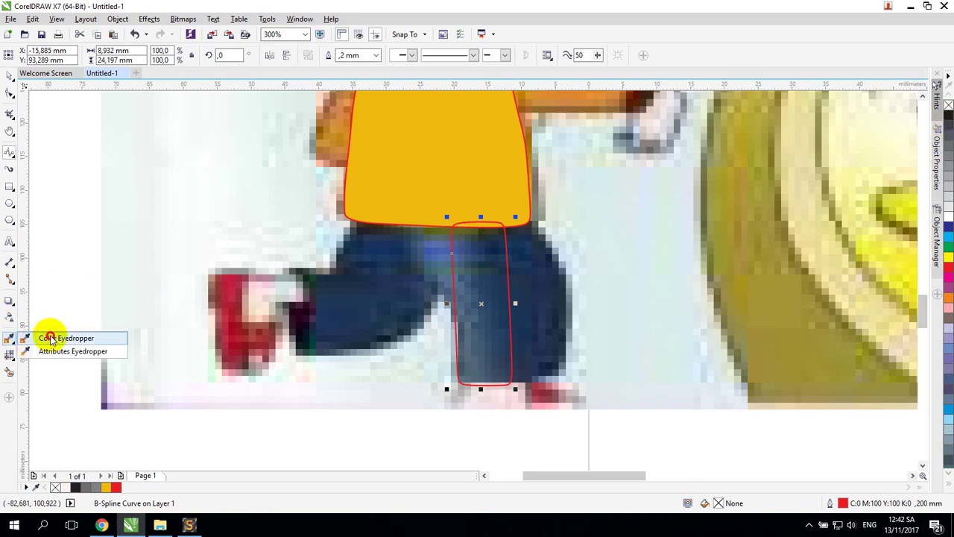
pyautogui.click(52, 334)
pyautogui.click(496, 311)
pyautogui.click(497, 311)
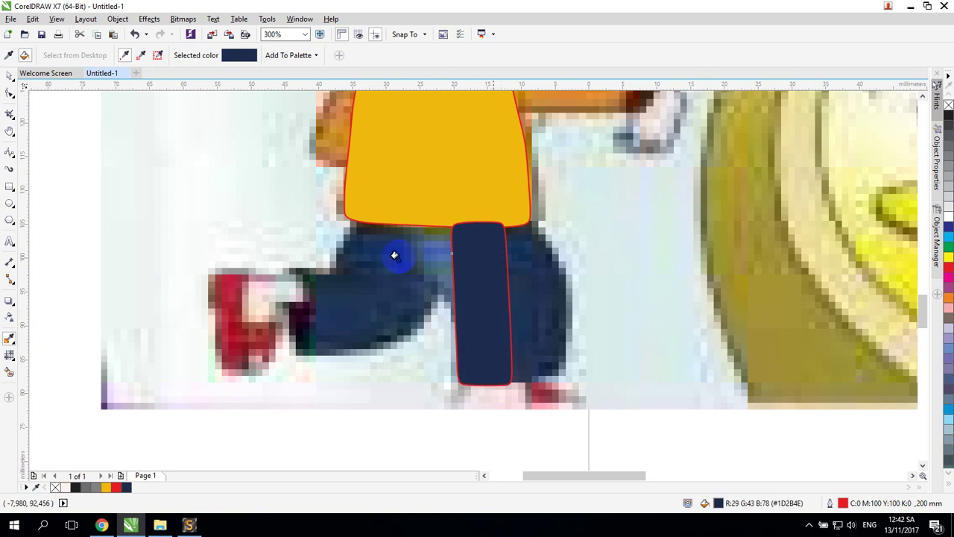
# - Nudge the blue trouser leg up slightly and place a copy of it to its left under the shirt
pyautogui.click(10, 77)
pyautogui.moveTo(479, 278)
pyautogui.mouseDown()
pyautogui.moveTo(411, 277)
pyautogui.moveTo(490, 270)
pyautogui.mouseUp()
pyautogui.rightClick(412, 276)
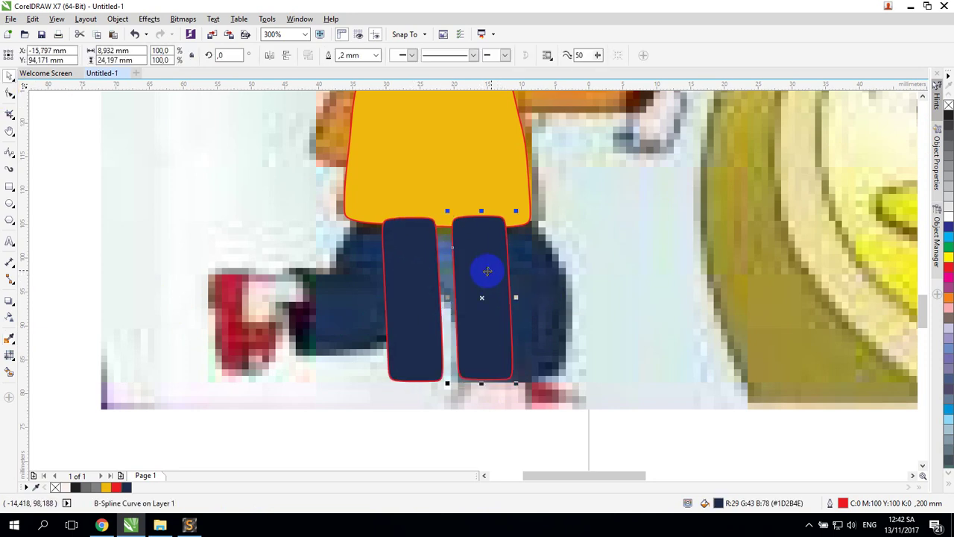
# - Remove the red outlines from both trouser legs
pyautogui.click(411, 291)
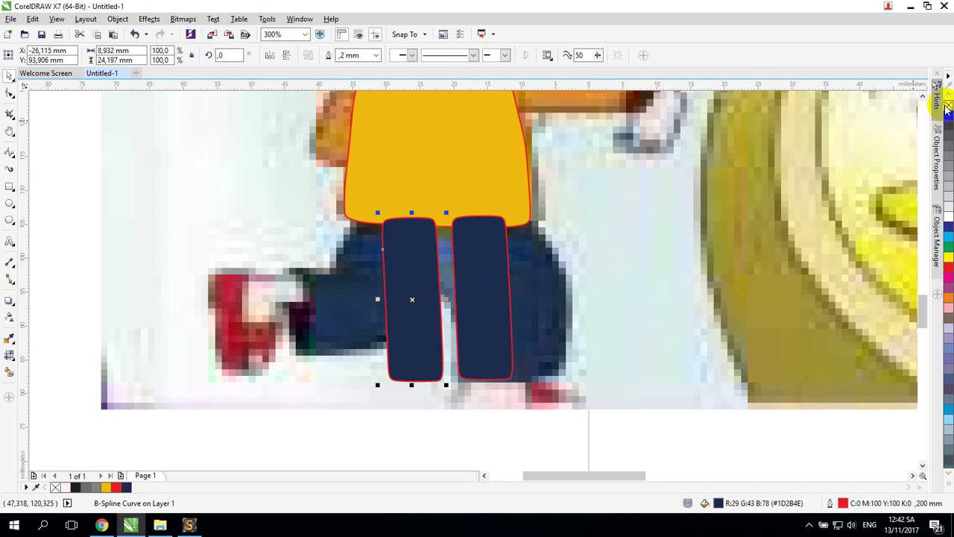
pyautogui.rightClick(948, 105)
pyautogui.click(494, 266)
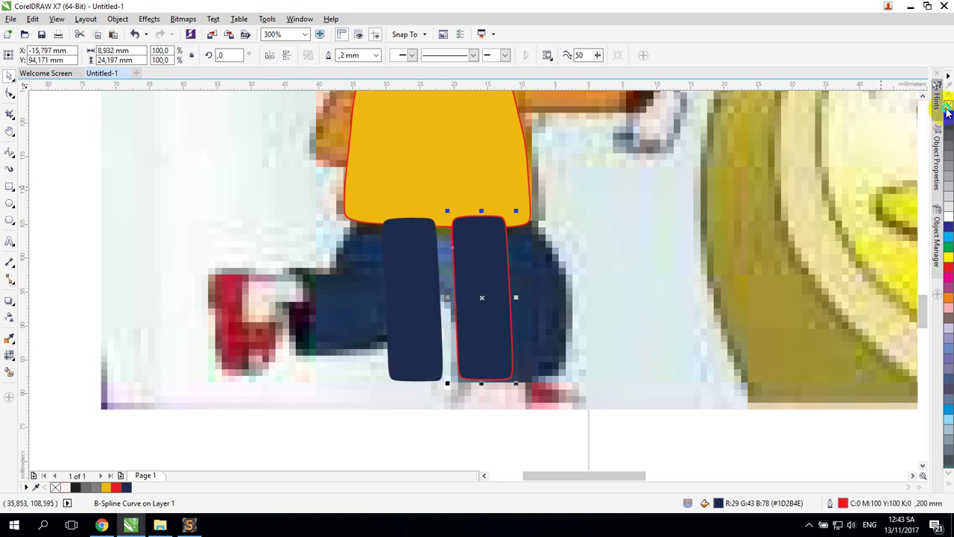
pyautogui.rightClick(948, 107)
pyautogui.press('Escape')
# - Shift the left trouser leg slightly further left and rotate it clockwise to about 356.6° so it stands nearly upright
pyautogui.press('z')
pyautogui.moveTo(297, 203); pyautogui.dragTo(623, 424)
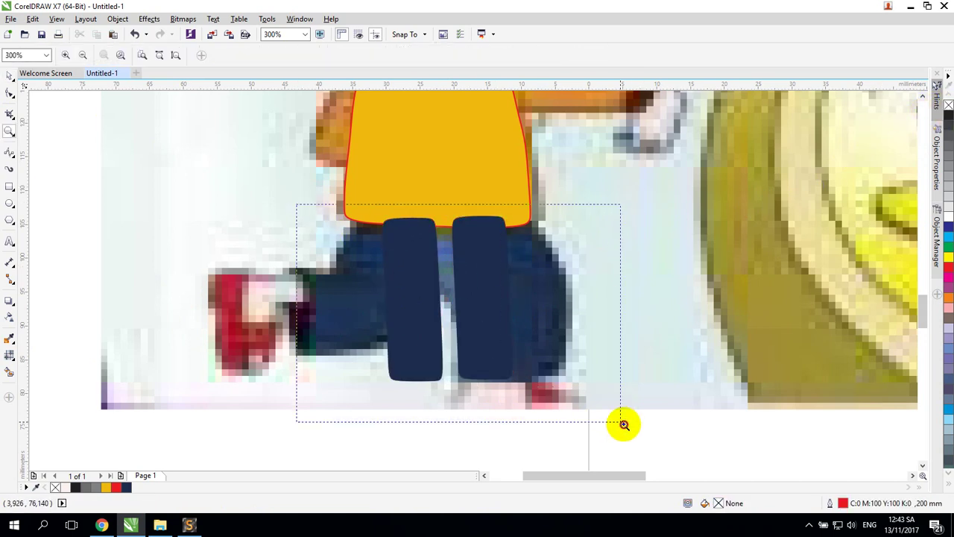
pyautogui.click(10, 75)
pyautogui.click(367, 177)
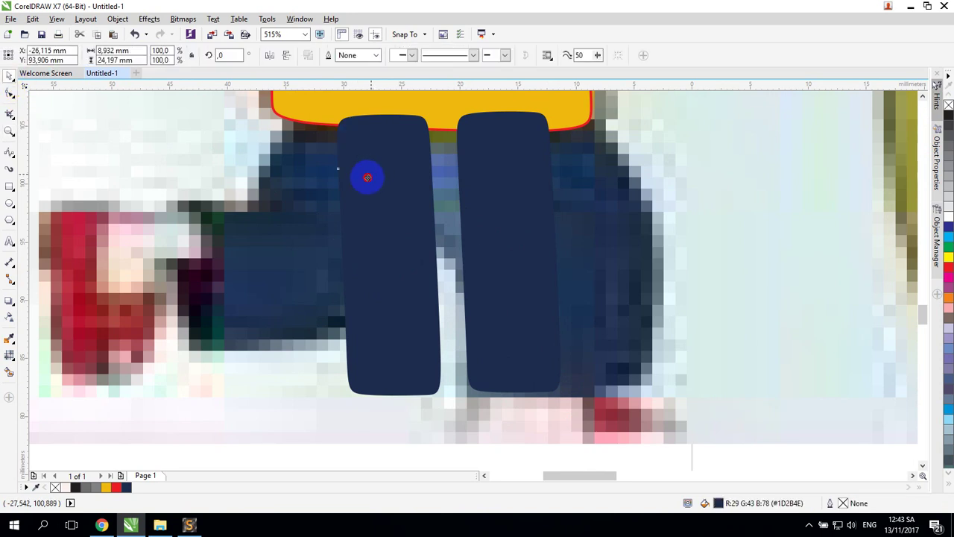
pyautogui.moveTo(368, 177)
pyautogui.mouseDown()
pyautogui.moveTo(363, 168)
pyautogui.moveTo(357, 176)
pyautogui.mouseUp()
pyautogui.click(371, 217)
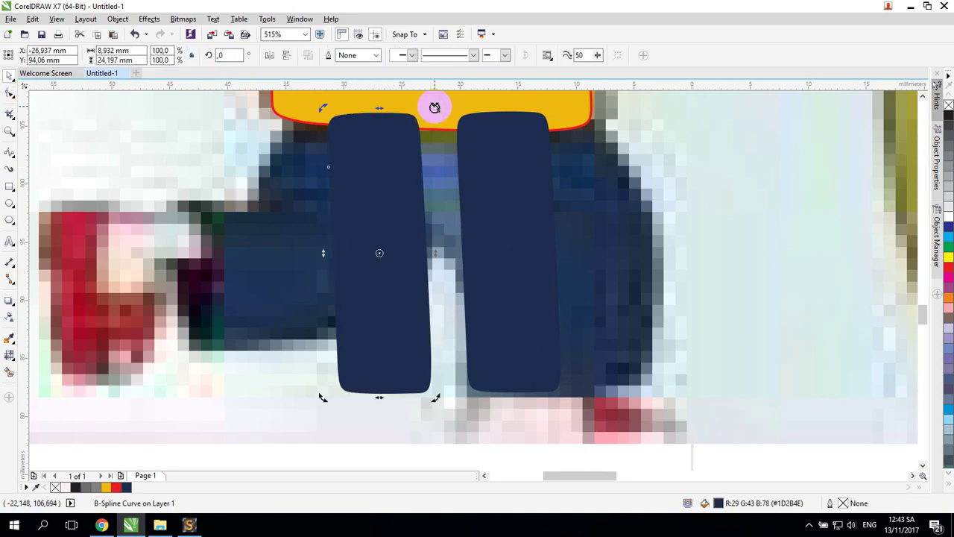
pyautogui.moveTo(434, 107); pyautogui.dragTo(438, 111)
# - Rotate the right trouser leg clockwise to about 357.7° so it stands nearly upright
pyautogui.click(505, 140)
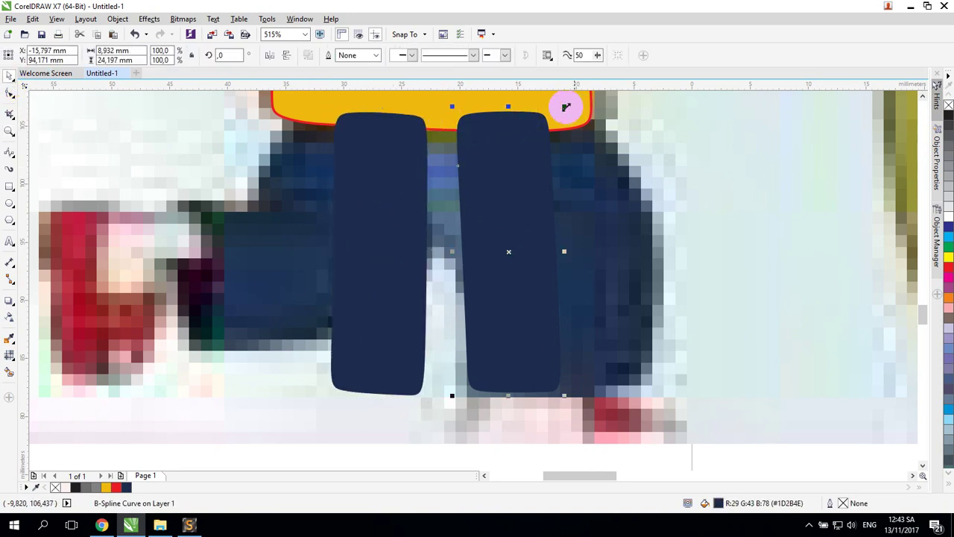
pyautogui.click(512, 259)
pyautogui.moveTo(565, 110); pyautogui.dragTo(571, 109)
pyautogui.click(701, 209)
# - Select all the shapes of the traced boy and place a copy of the figure on the blank area left of the picture
pyautogui.scroll(-1, 701, 209)
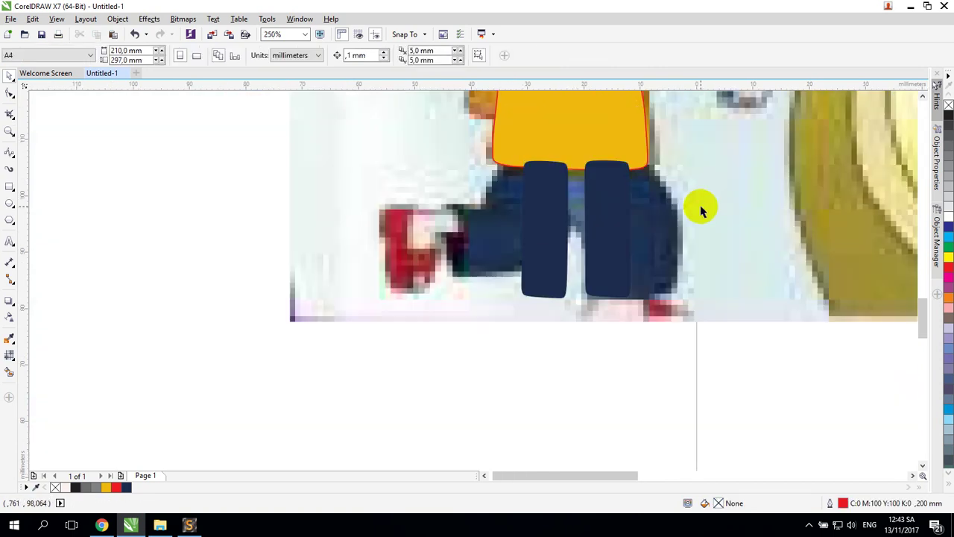
pyautogui.scroll(-1, 701, 211)
pyautogui.press('h')
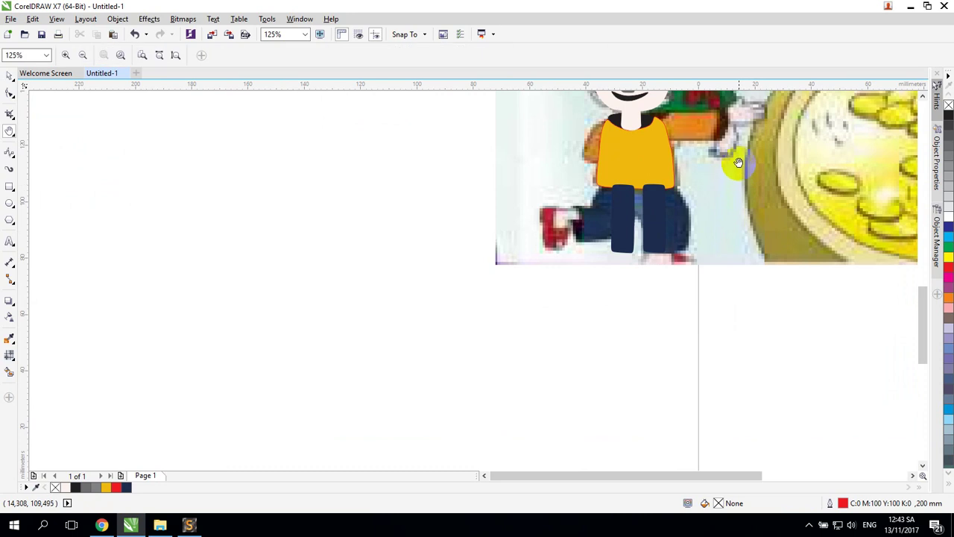
pyautogui.moveTo(730, 153); pyautogui.dragTo(670, 215)
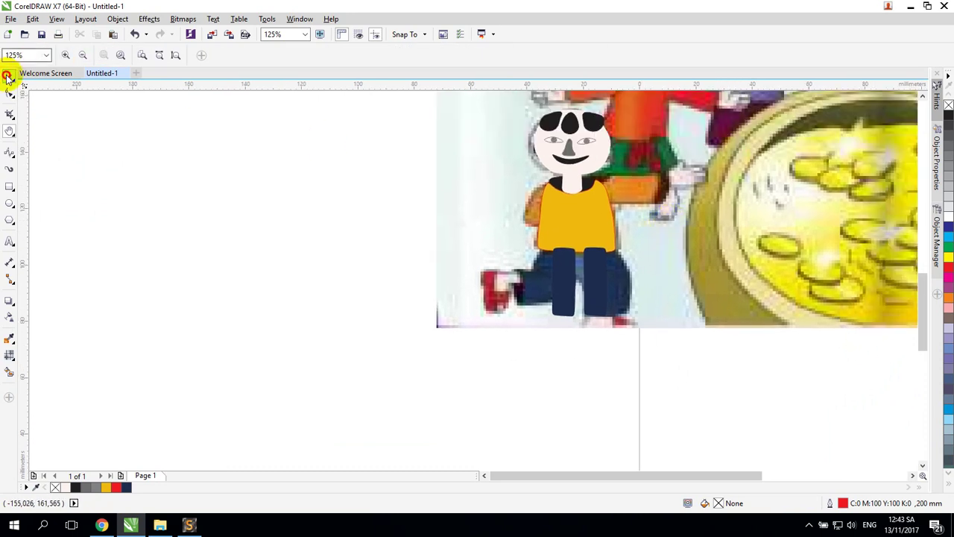
pyautogui.click(9, 75)
pyautogui.moveTo(481, 108); pyautogui.dragTo(674, 363)
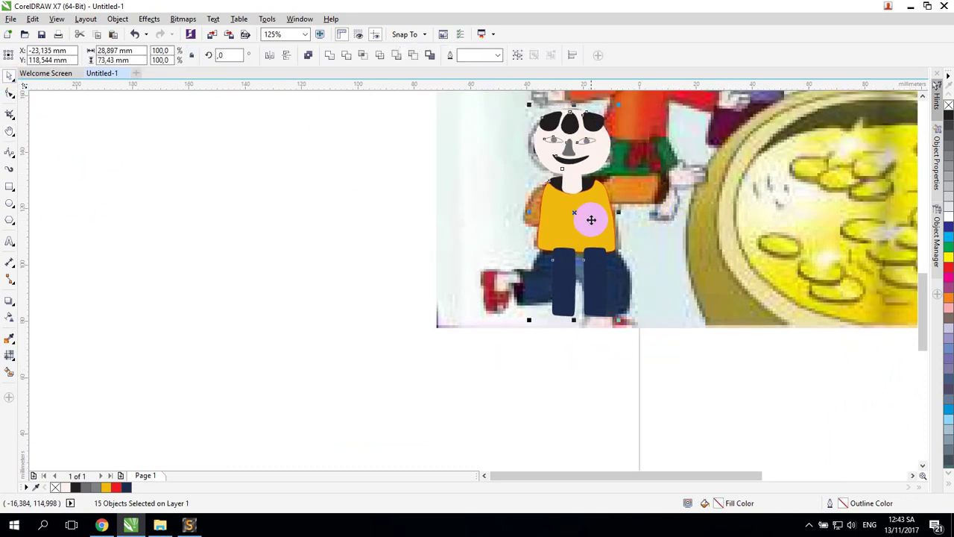
pyautogui.moveTo(576, 213); pyautogui.dragTo(318, 221)
pyautogui.click(392, 197)
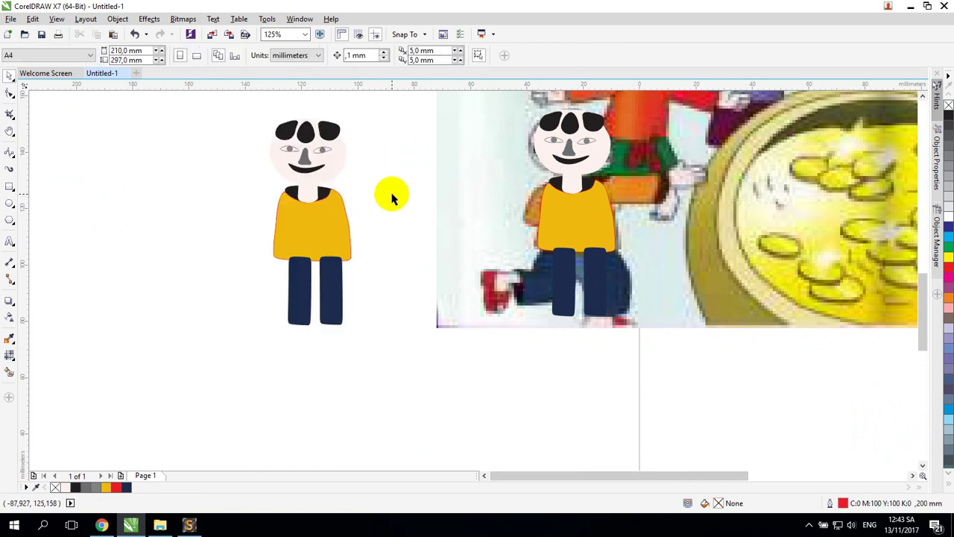
# - Adjust the two trouser legs of the copied figure so they sit closer together under the shirt
pyautogui.press('z')
pyautogui.moveTo(198, 118); pyautogui.dragTo(425, 348)
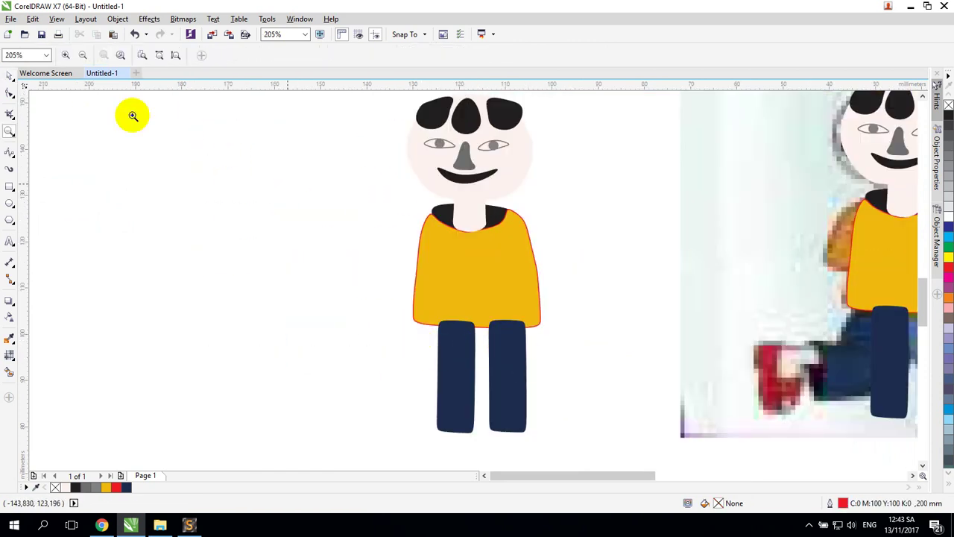
pyautogui.click(7, 78)
pyautogui.click(509, 364)
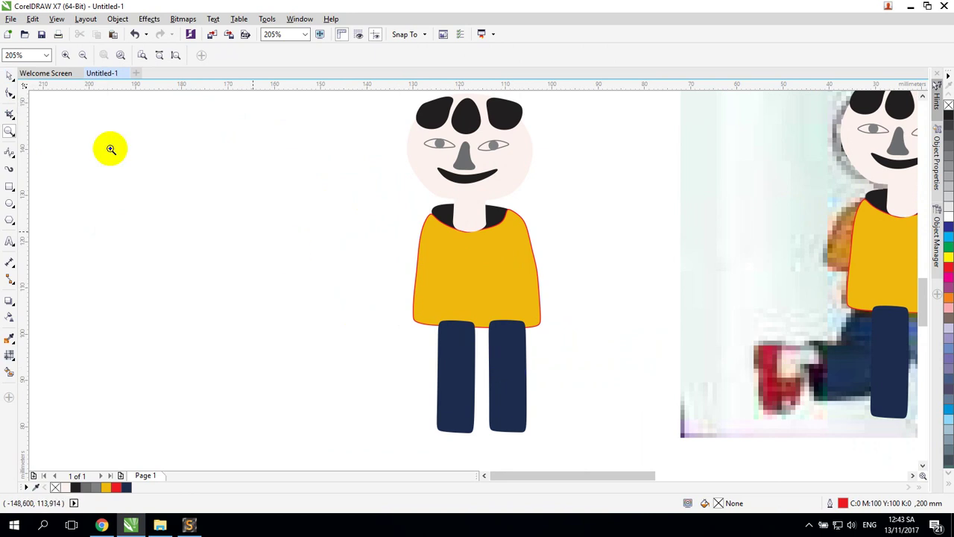
pyautogui.click(10, 77)
pyautogui.press('z')
pyautogui.moveTo(372, 301); pyautogui.dragTo(565, 454)
pyautogui.click(9, 77)
pyautogui.moveTo(427, 200); pyautogui.dragTo(413, 195)
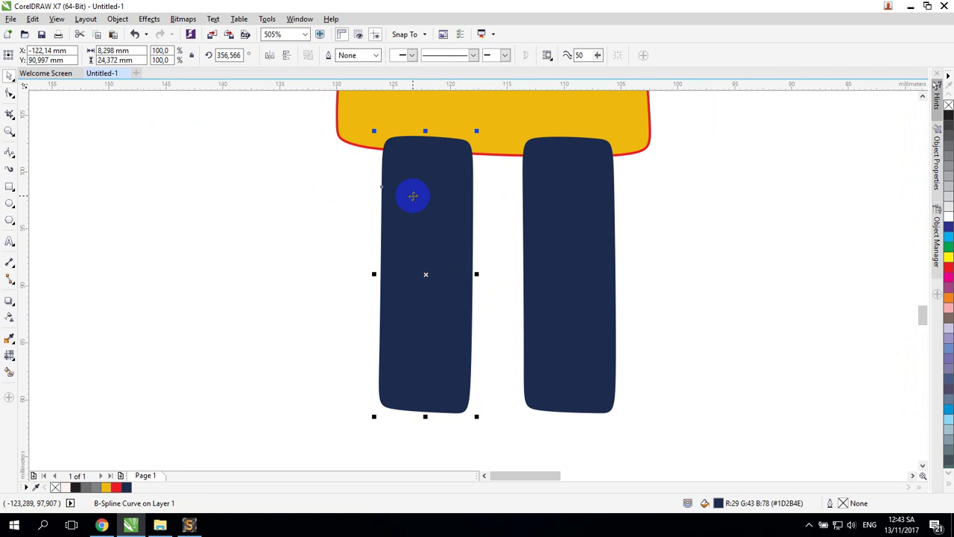
pyautogui.moveTo(559, 197); pyautogui.dragTo(539, 202)
# - Move the copied figure's right trouser leg closer to the left one and widen its top by spreading its upper corner control points
pyautogui.click(10, 114)
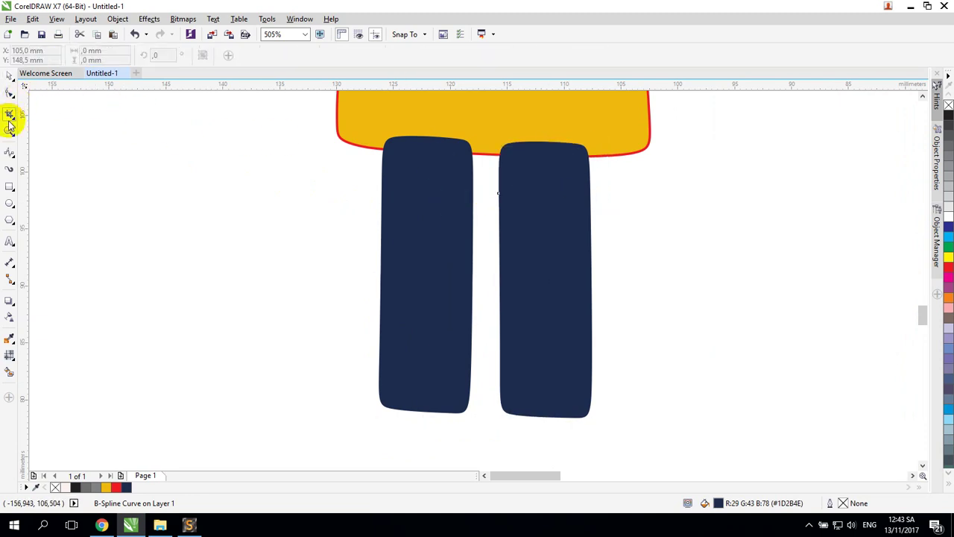
pyautogui.click(563, 170)
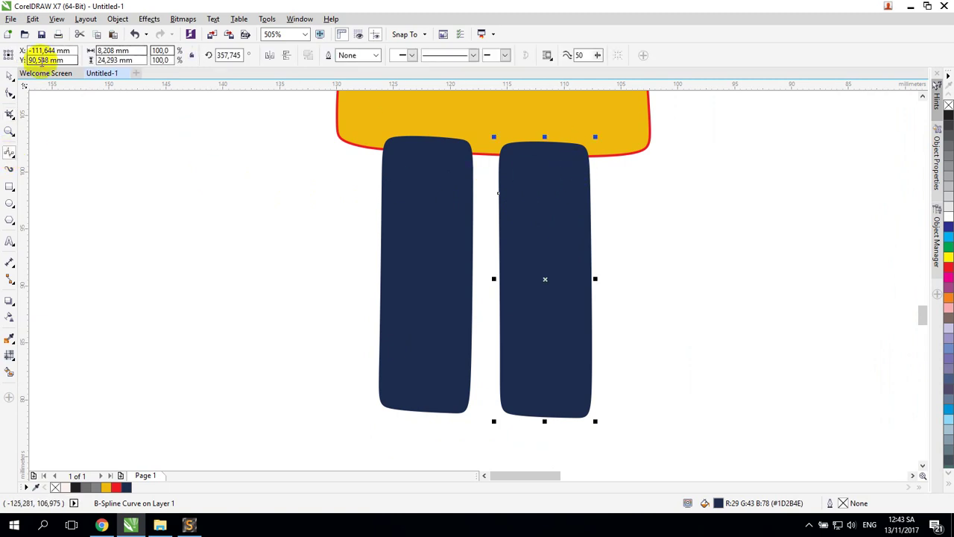
pyautogui.click(9, 92)
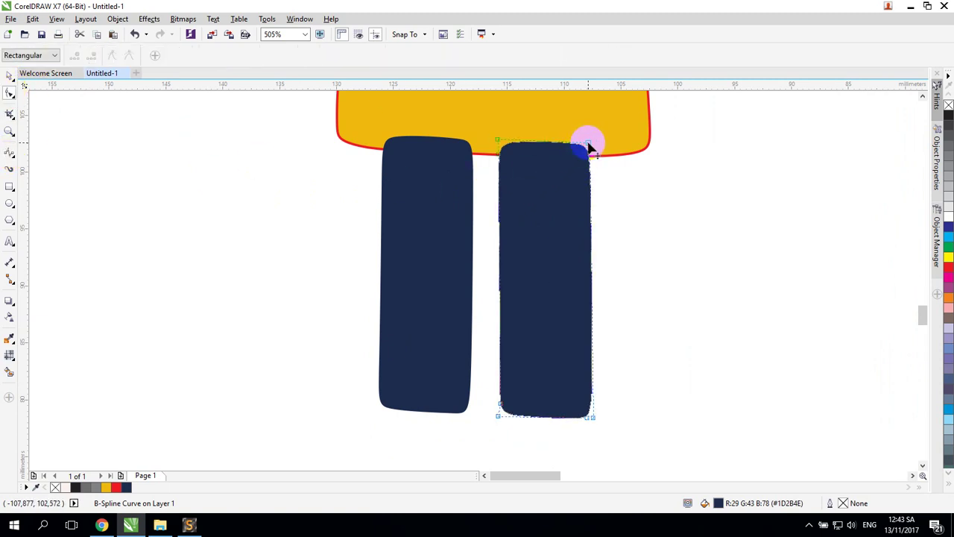
pyautogui.moveTo(588, 143); pyautogui.dragTo(606, 138)
pyautogui.moveTo(498, 139); pyautogui.dragTo(480, 149)
# - Widen the top of the left trouser leg and adjust the right leg's upper outer corner so both tops nearly meet under the shirt
pyautogui.click(463, 152)
pyautogui.click(384, 137)
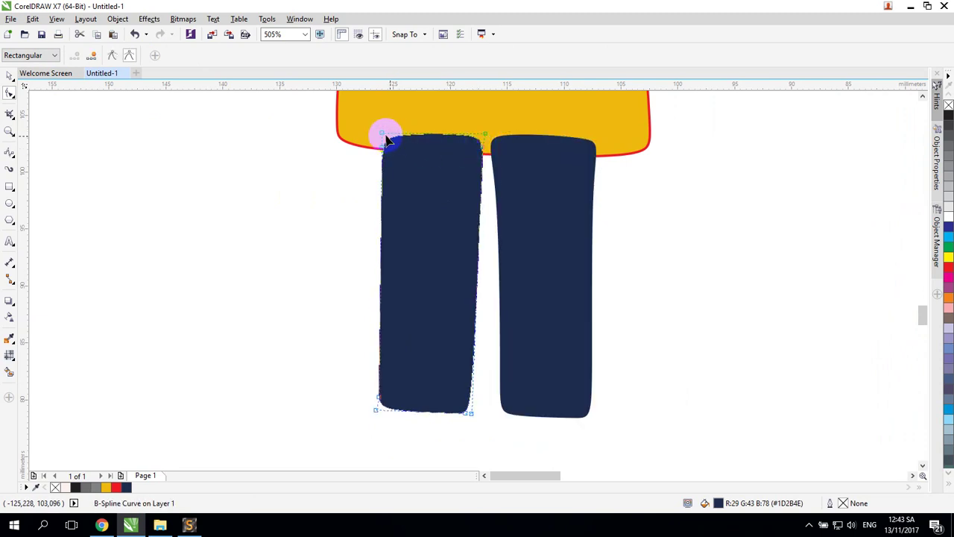
pyautogui.moveTo(383, 134); pyautogui.dragTo(497, 134)
pyautogui.click(542, 149)
pyautogui.moveTo(607, 138); pyautogui.dragTo(601, 147)
pyautogui.click(553, 260)
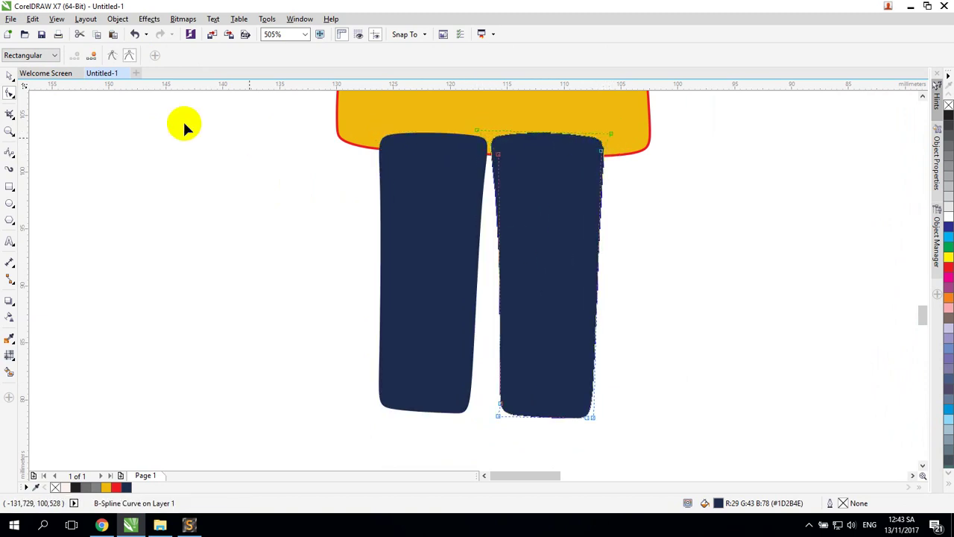
# - Select both trouser legs of the copied figure and send them behind the yellow shirt
pyautogui.click(9, 76)
pyautogui.click(448, 319)
pyautogui.keyDown('shift'); pyautogui.click(548, 291); pyautogui.keyUp('shift')
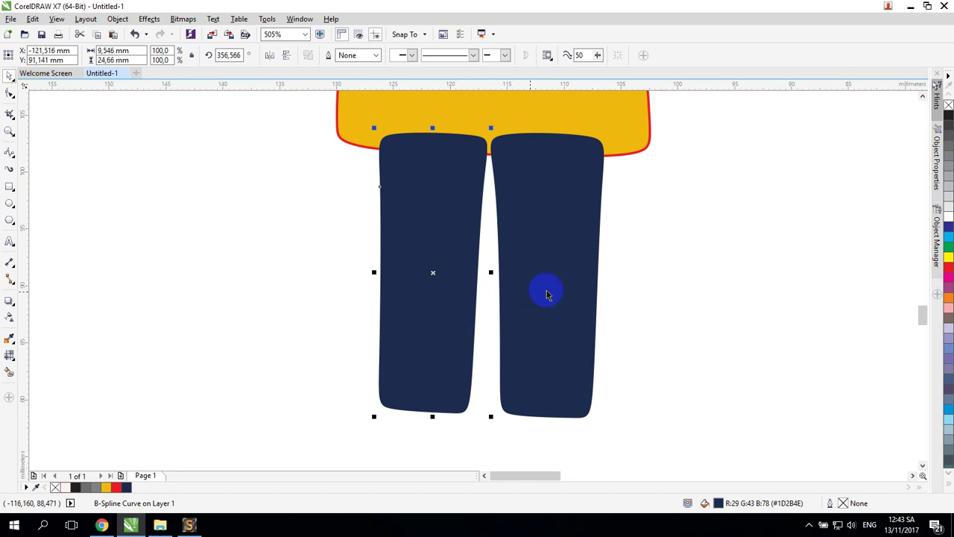
pyautogui.hotkey('shift', 'pagedown')
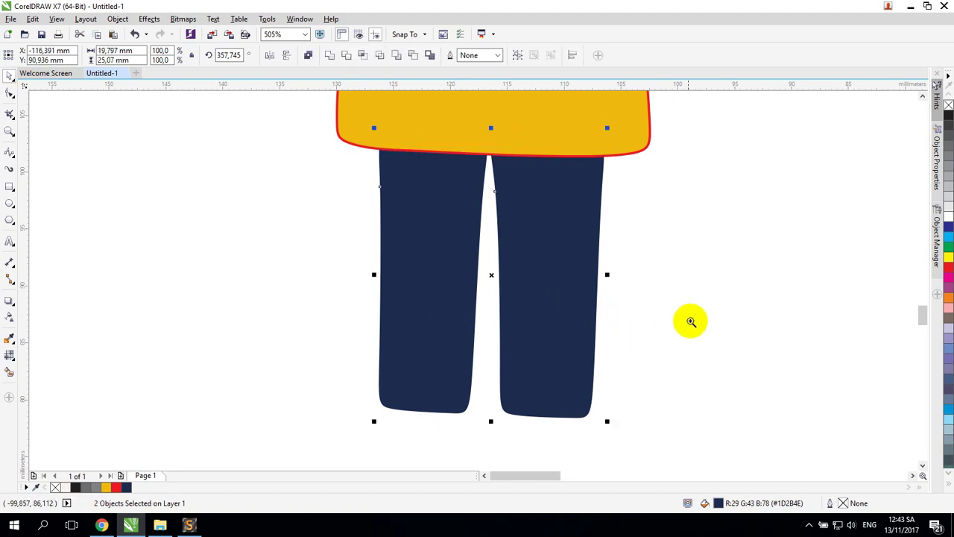
# - Change the fill of the copied figure's face to the darker skin tone #D4A59D
pyautogui.scroll(2, 692, 315)
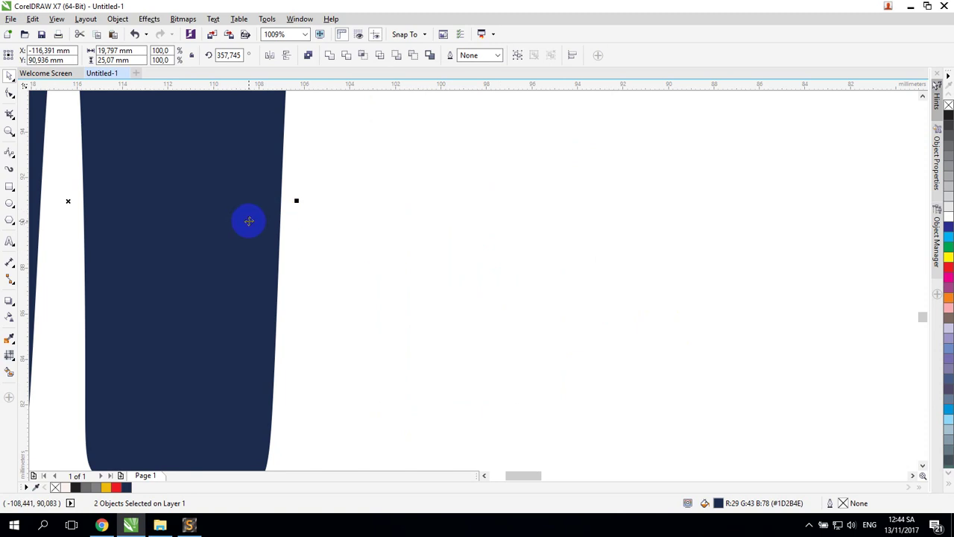
pyautogui.scroll(-9, 249, 220)
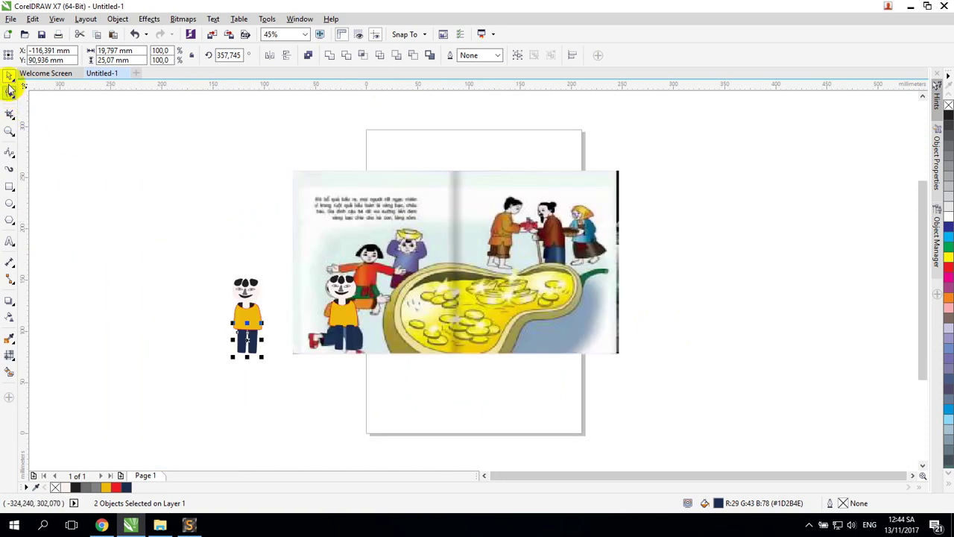
pyautogui.press('z')
pyautogui.moveTo(186, 239); pyautogui.dragTo(291, 416)
pyautogui.moveTo(322, 163); pyautogui.dragTo(529, 391)
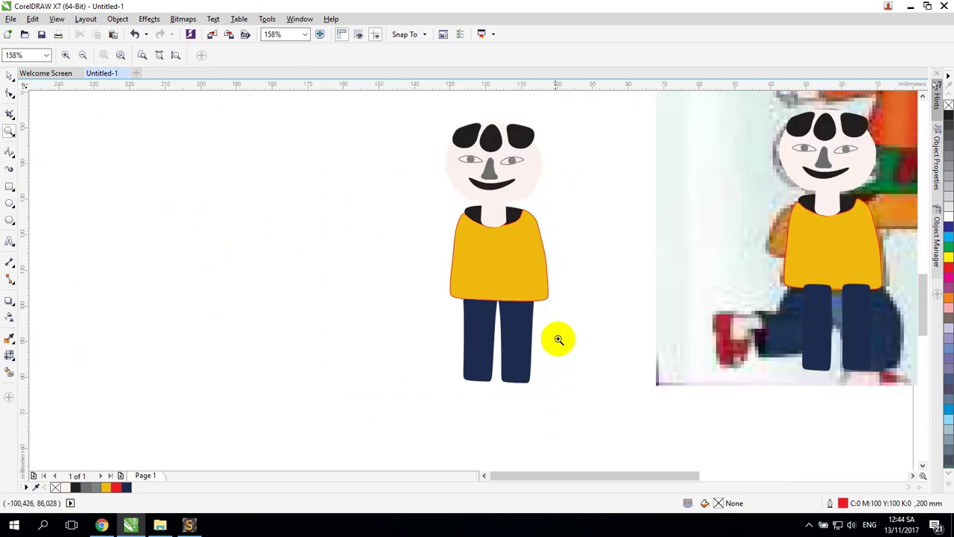
pyautogui.moveTo(401, 119); pyautogui.dragTo(601, 408)
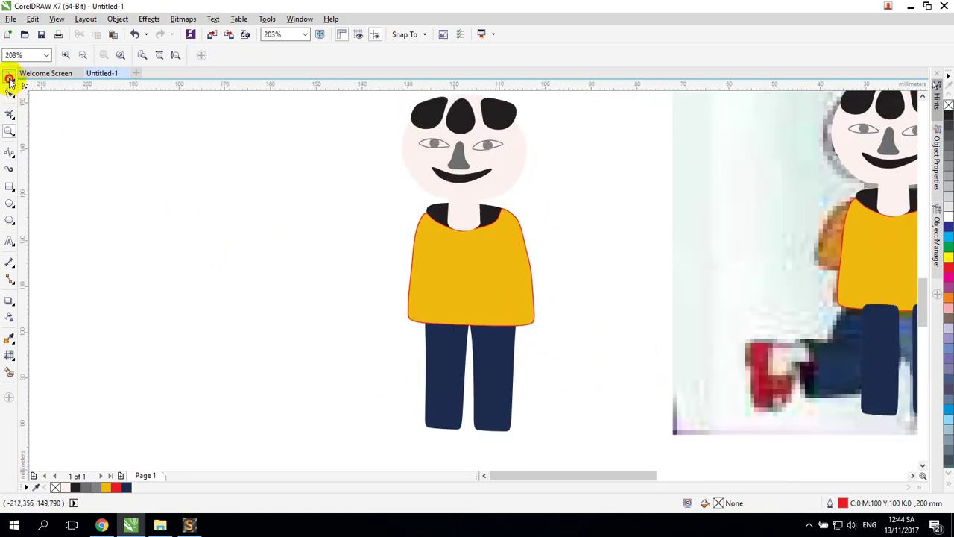
pyautogui.click(11, 79)
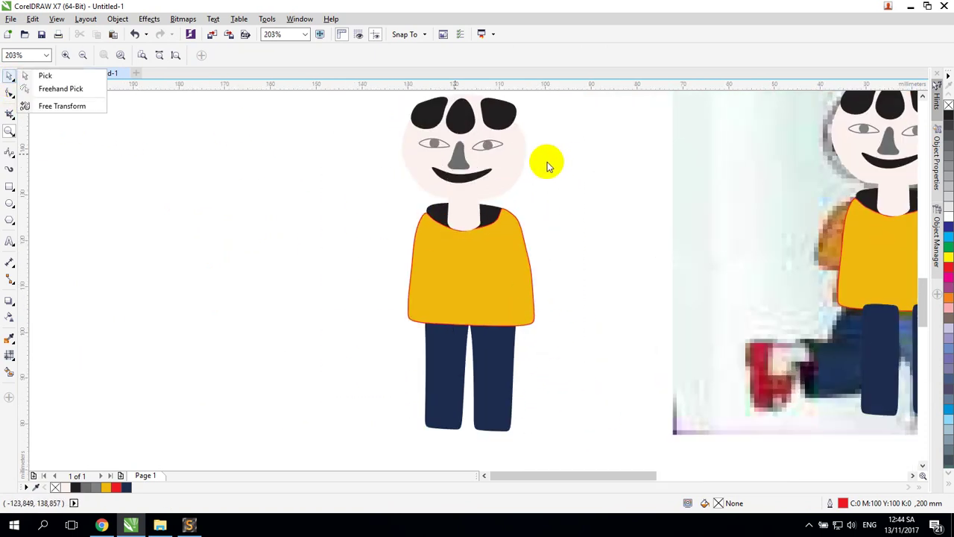
pyautogui.click(9, 76)
pyautogui.click(510, 174)
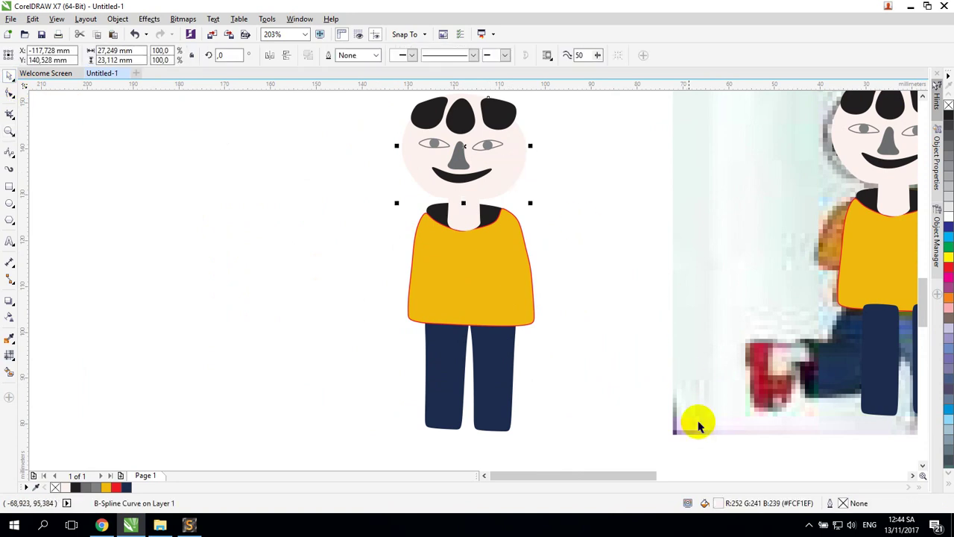
pyautogui.doubleClick(720, 504)
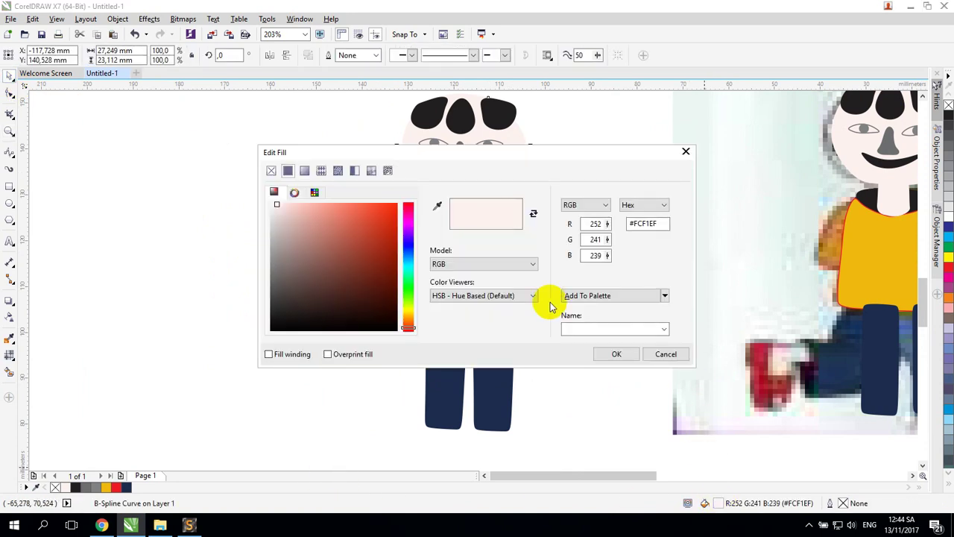
pyautogui.moveTo(386, 237)
pyautogui.mouseDown()
pyautogui.moveTo(345, 211)
pyautogui.moveTo(301, 224)
pyautogui.mouseUp()
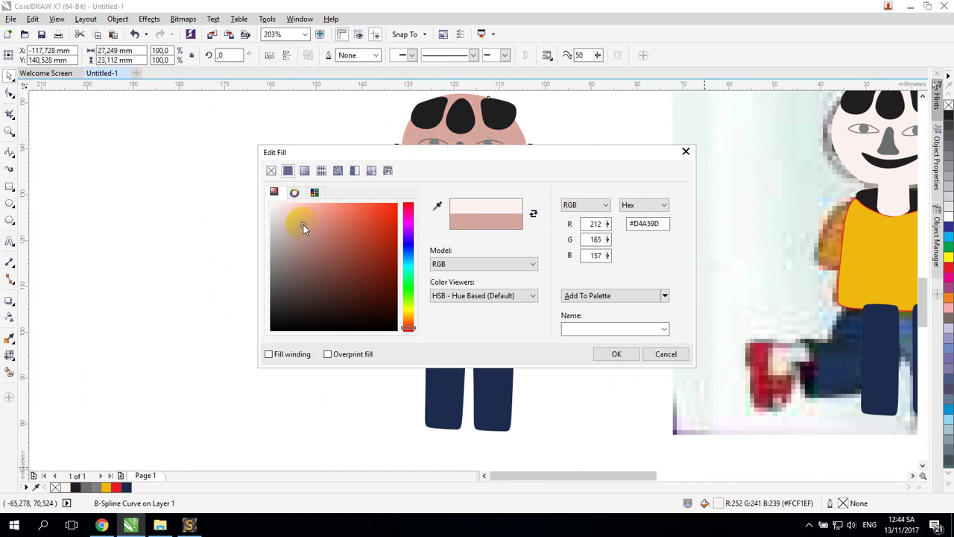
pyautogui.click(617, 354)
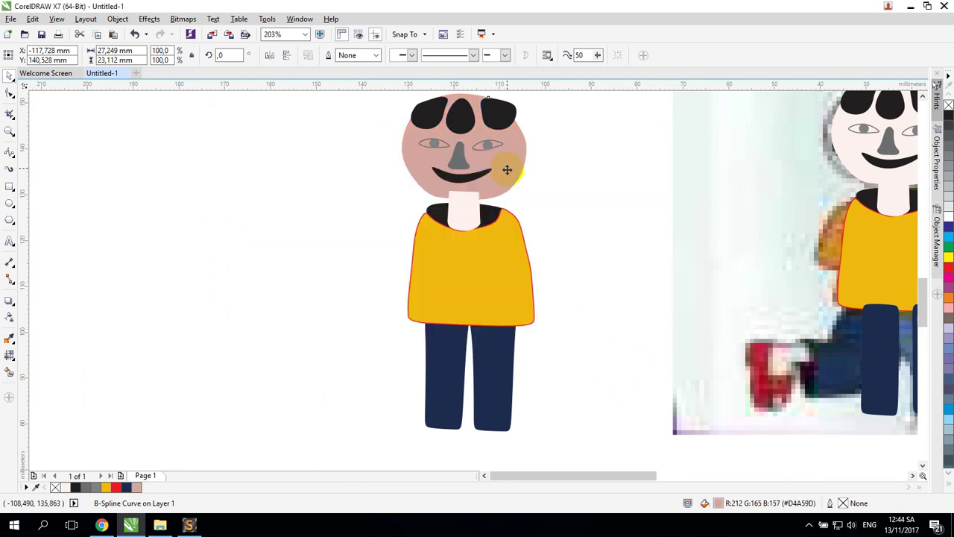
# - Select the copied figure's face together with its hair, eyes, nose and mouth and bring them in front of the neck
pyautogui.click(463, 203)
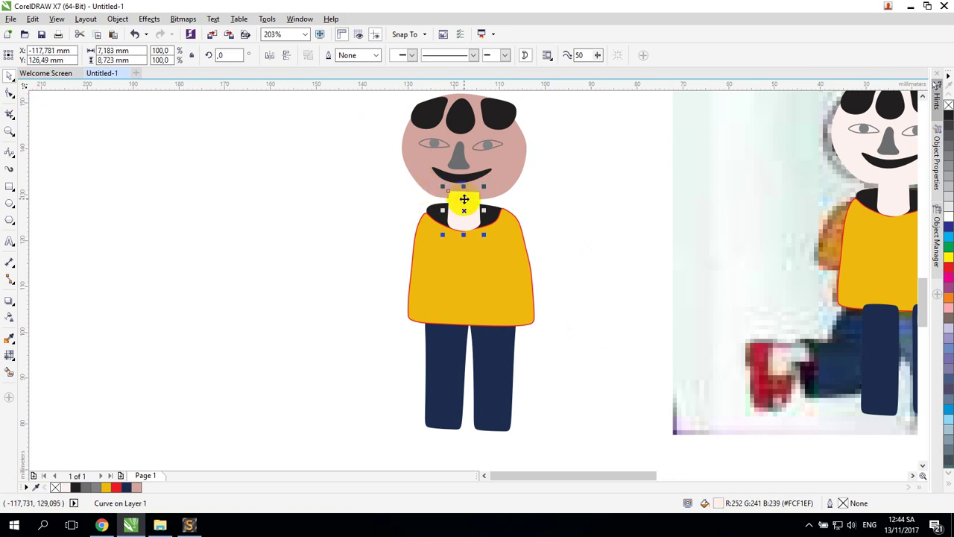
pyautogui.click(507, 173)
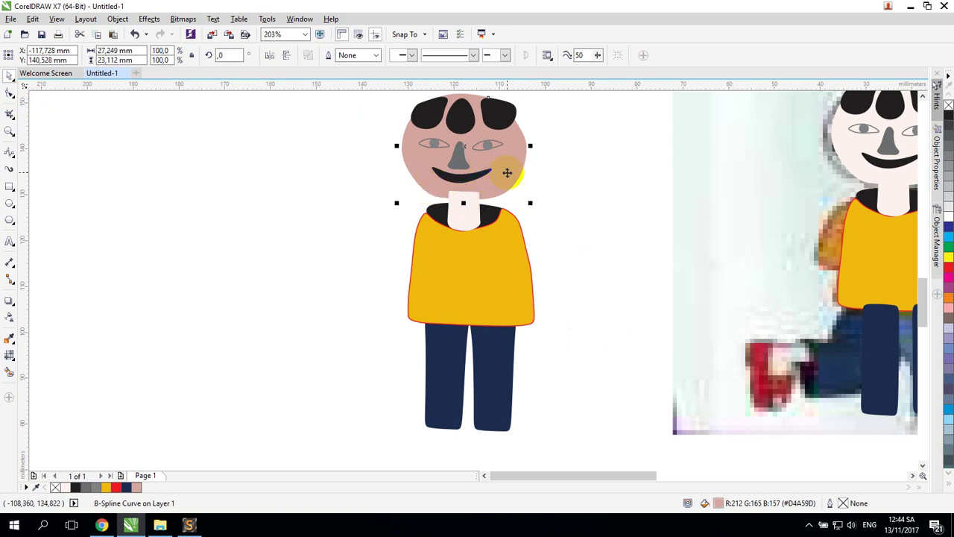
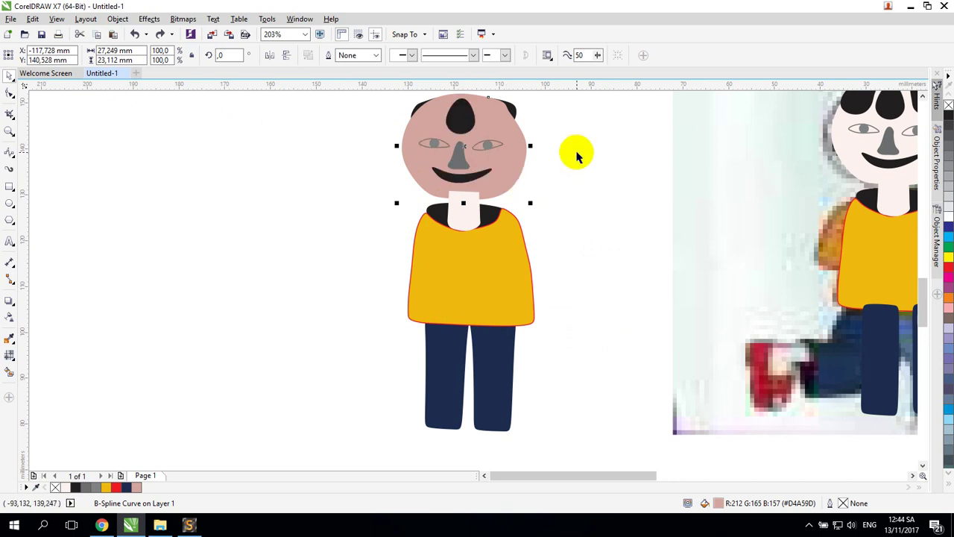
pyautogui.click(355, 102)
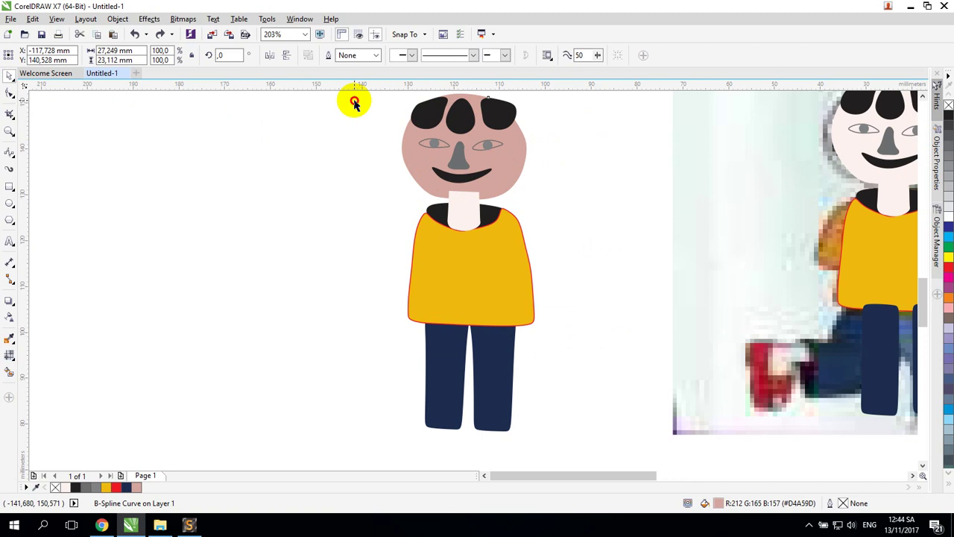
pyautogui.moveTo(385, 95); pyautogui.dragTo(555, 192)
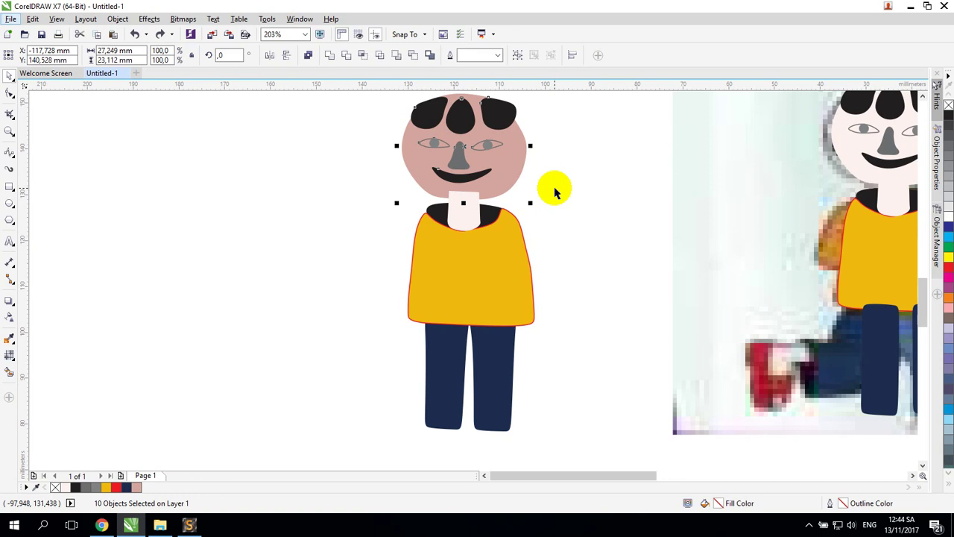
pyautogui.rightClick(508, 155)
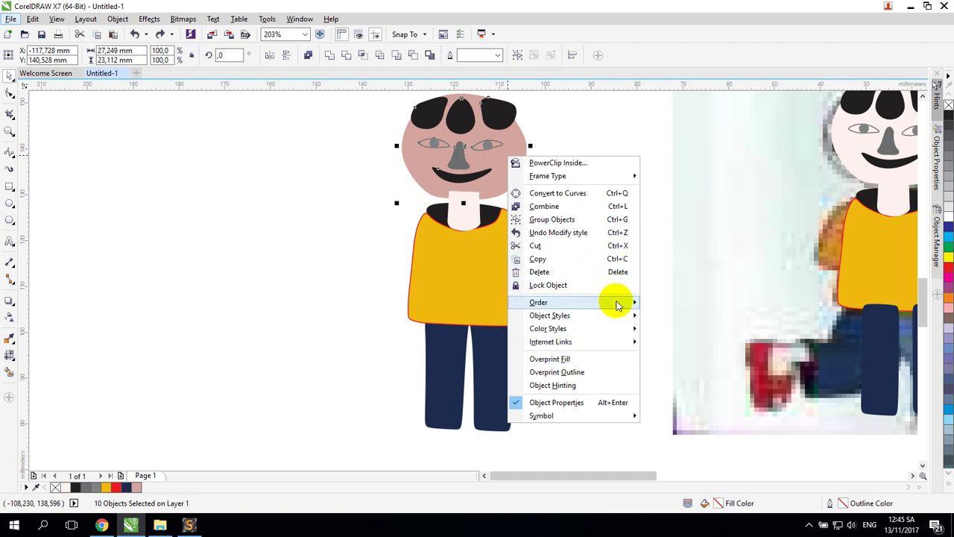
pyautogui.moveTo(618, 302)
pyautogui.click(672, 304)
pyautogui.click(631, 228)
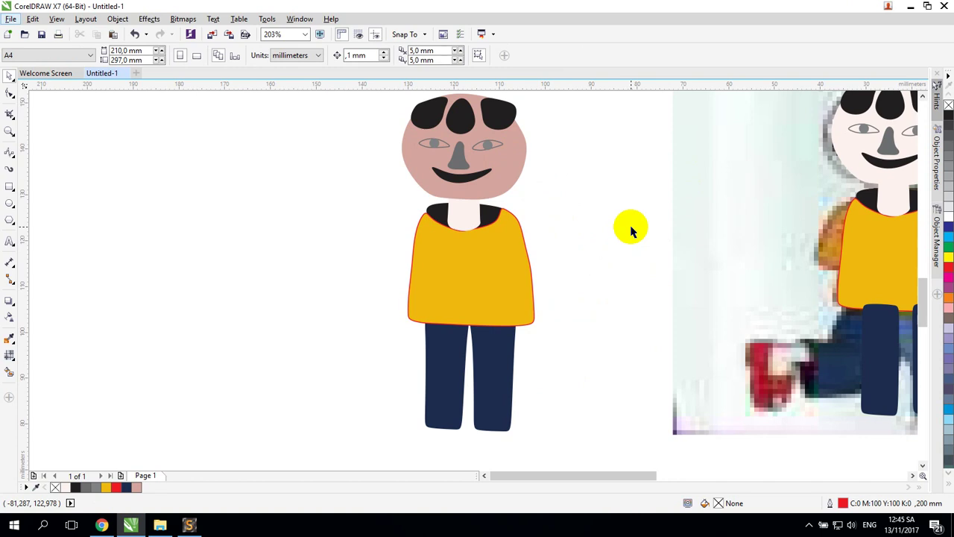
# - Draw a closed foot outline about 10.7 × 7 mm with the Pen tool, toe pointing left, overlapping the left trouser leg's lower edge
pyautogui.press('h')
pyautogui.moveTo(577, 318)
pyautogui.mouseDown()
pyautogui.moveTo(571, 245)
pyautogui.moveTo(618, 197)
pyautogui.mouseUp()
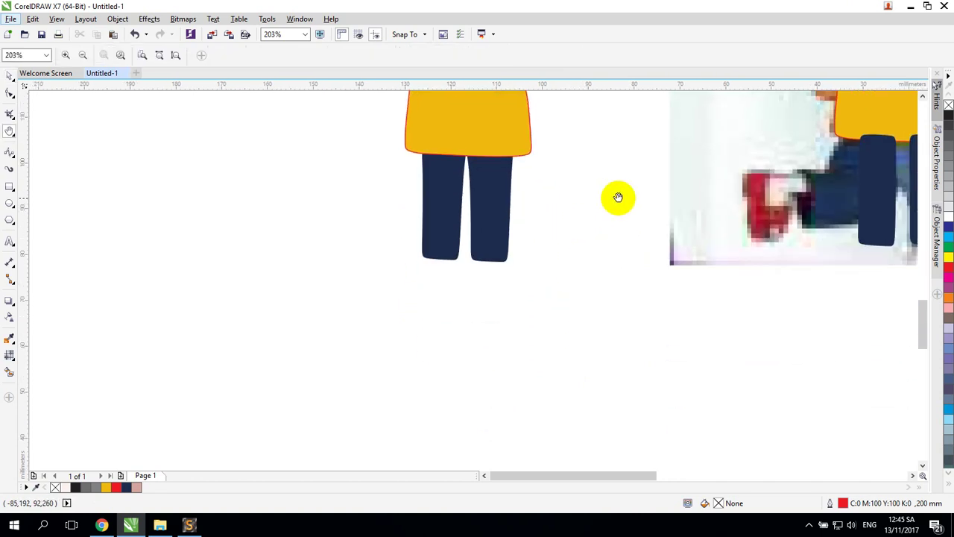
pyautogui.click(9, 154)
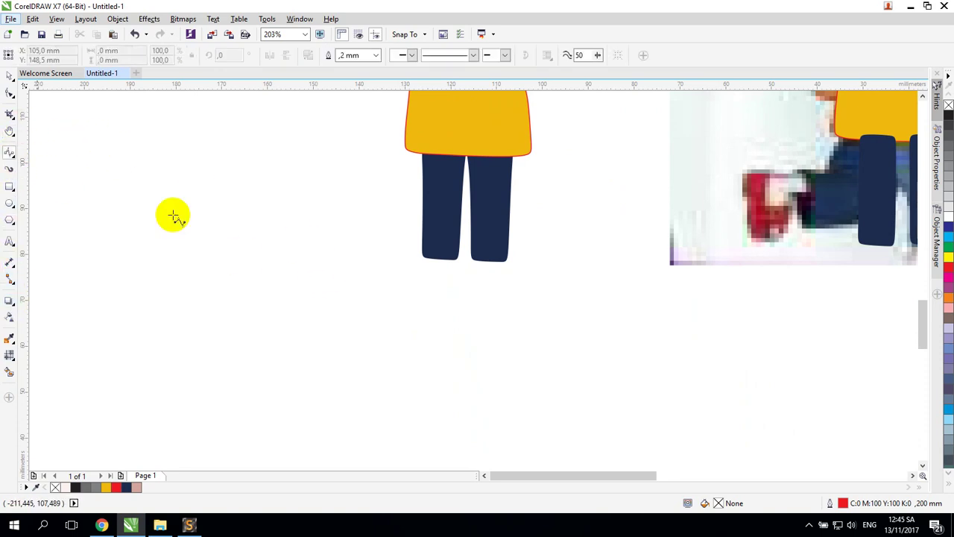
pyautogui.press('z')
pyautogui.moveTo(361, 215); pyautogui.dragTo(565, 358)
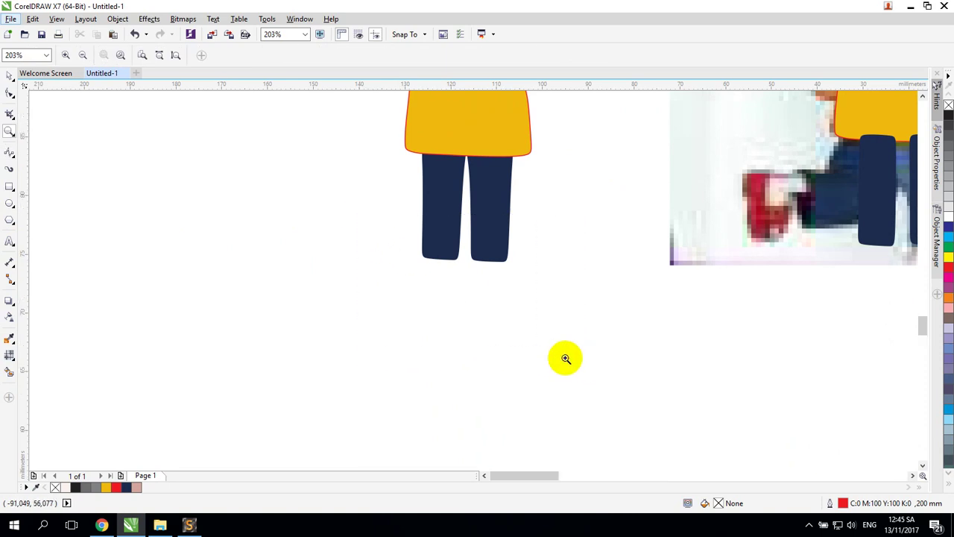
pyautogui.click(10, 121)
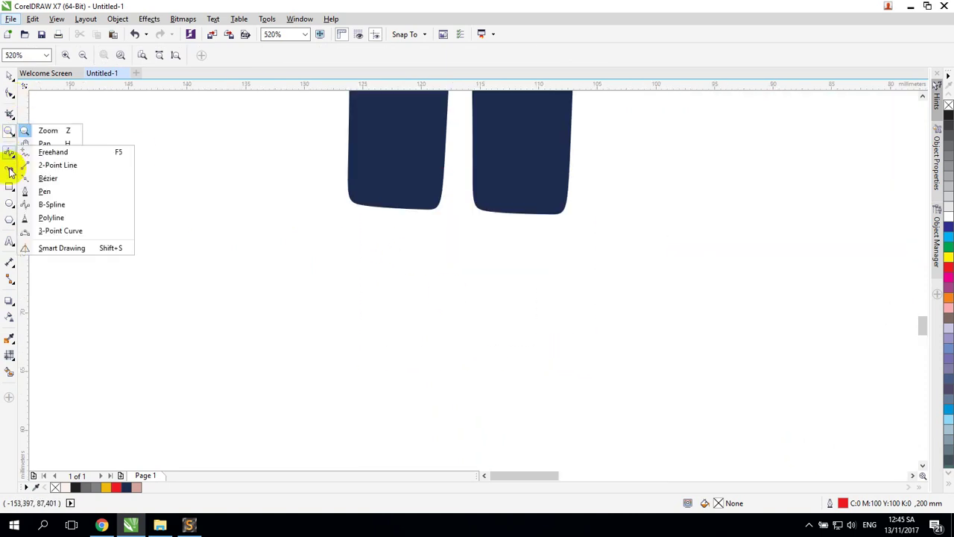
pyautogui.click(10, 155)
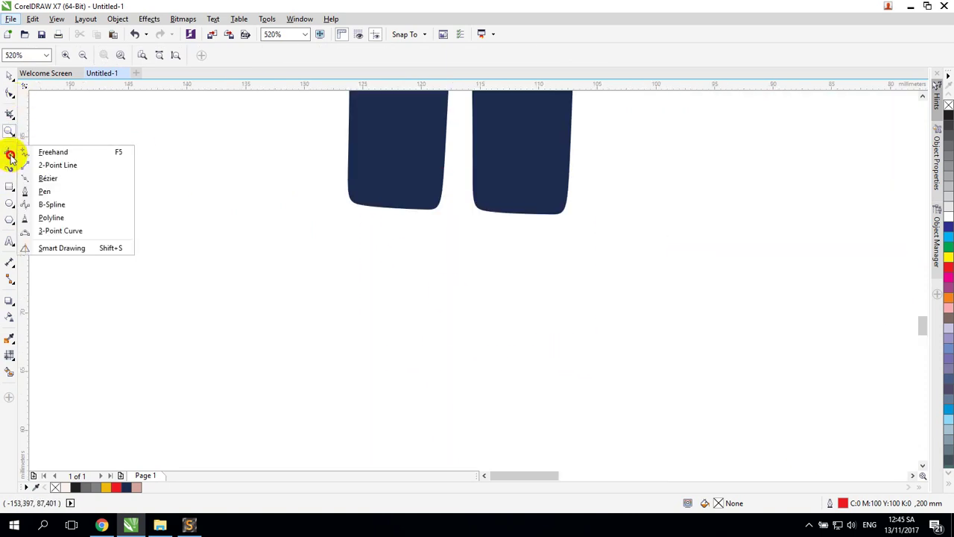
pyautogui.click(47, 191)
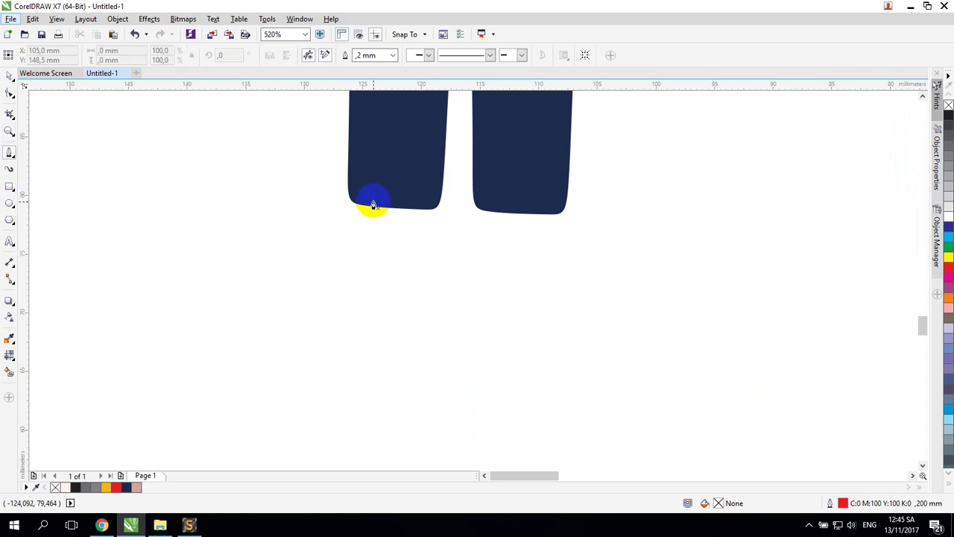
pyautogui.click(366, 231)
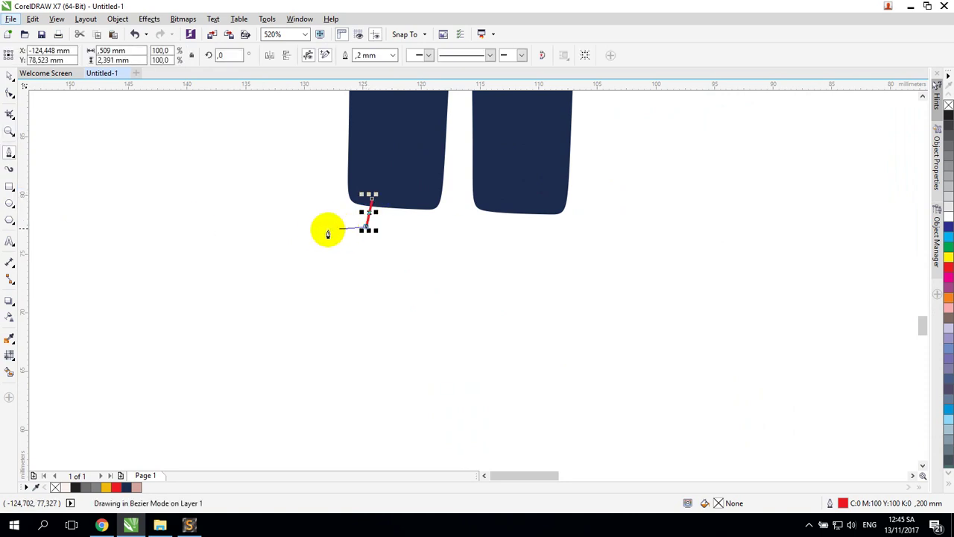
pyautogui.click(294, 238)
pyautogui.click(282, 251)
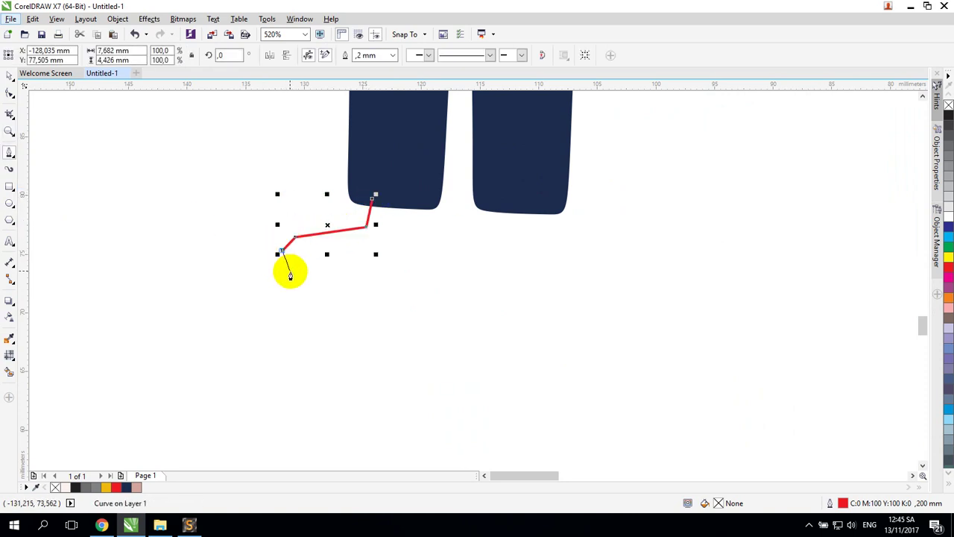
pyautogui.click(291, 271)
pyautogui.click(319, 272)
pyautogui.click(406, 269)
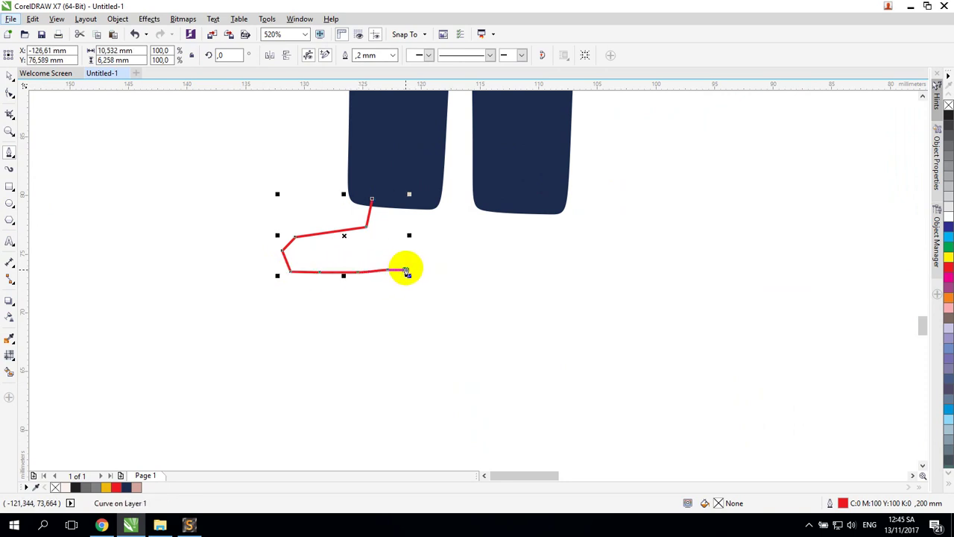
pyautogui.click(407, 198)
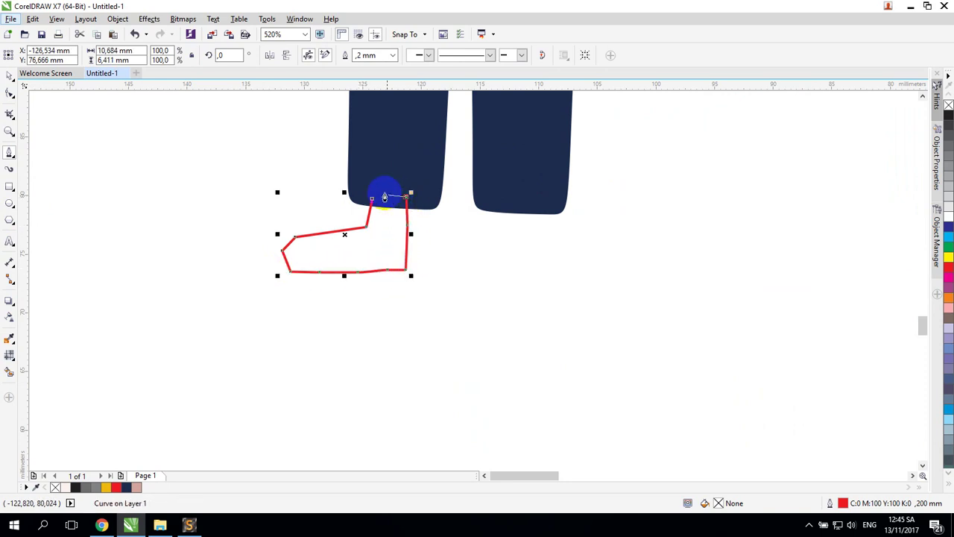
pyautogui.click(383, 190)
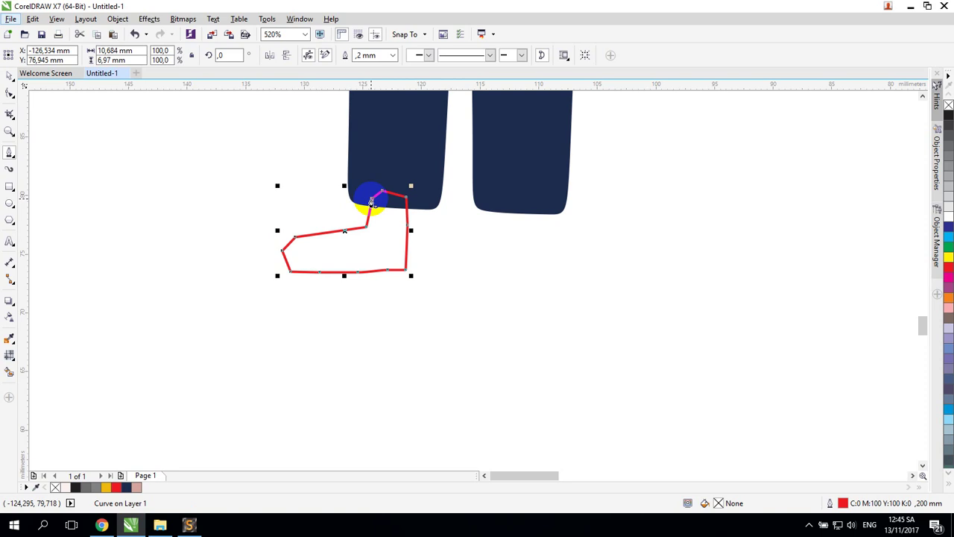
pyautogui.click(9, 74)
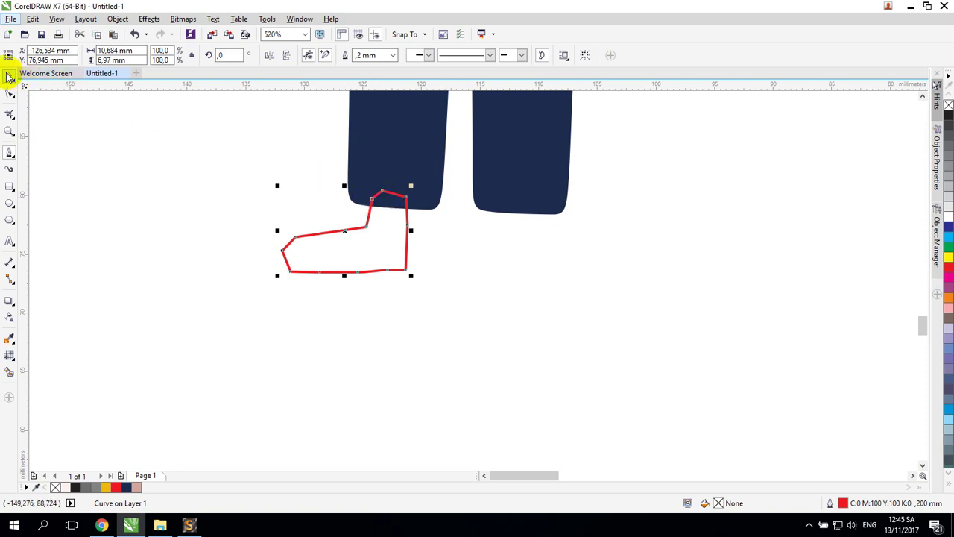
# - Set both the fill and the outline of the left foot to orange (C:0 M:60 Y:100 K:0)
pyautogui.click(67, 121)
pyautogui.click(310, 238)
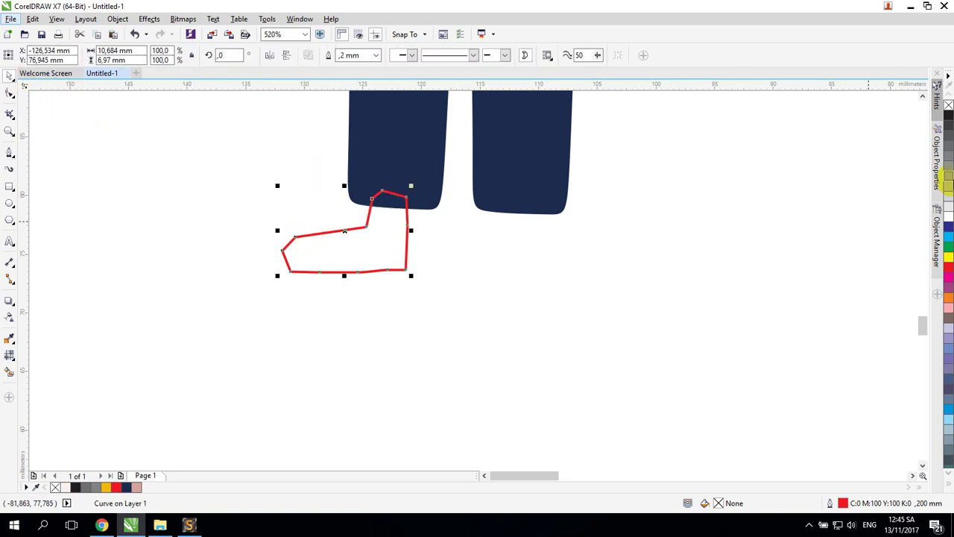
pyautogui.click(948, 298)
pyautogui.rightClick(948, 298)
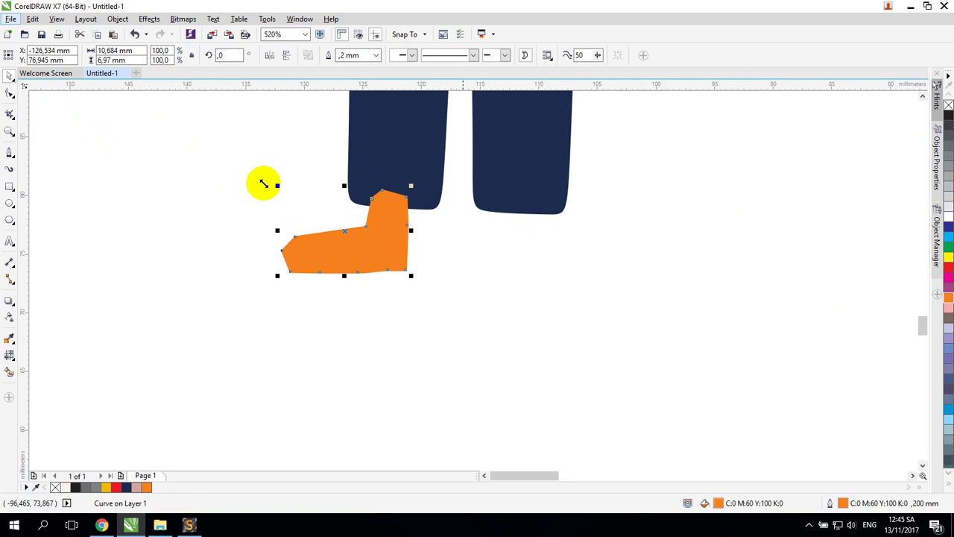
# - Convert all of the foot's nodes to curves and smooth the outline around the toe and the sole
pyautogui.click(9, 92)
pyautogui.moveTo(196, 175); pyautogui.dragTo(464, 313)
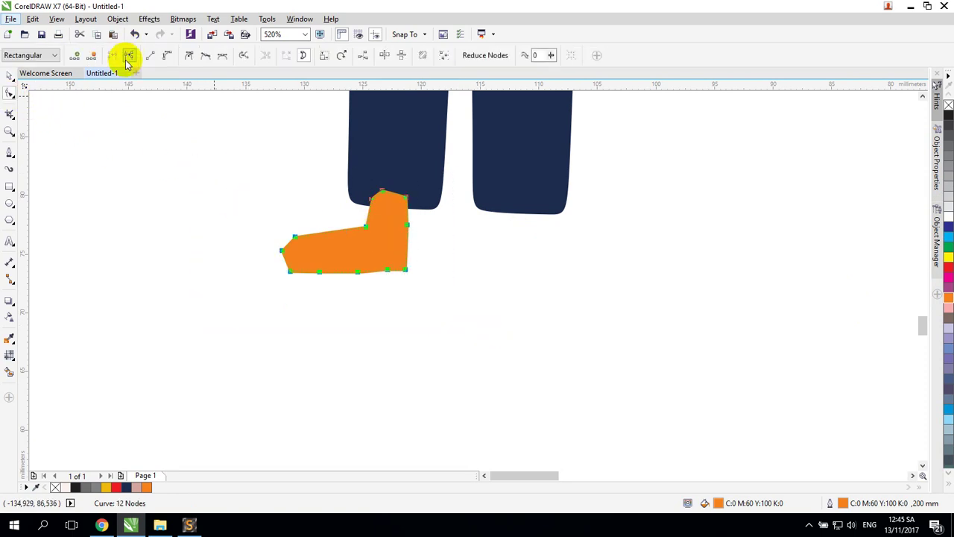
pyautogui.click(167, 57)
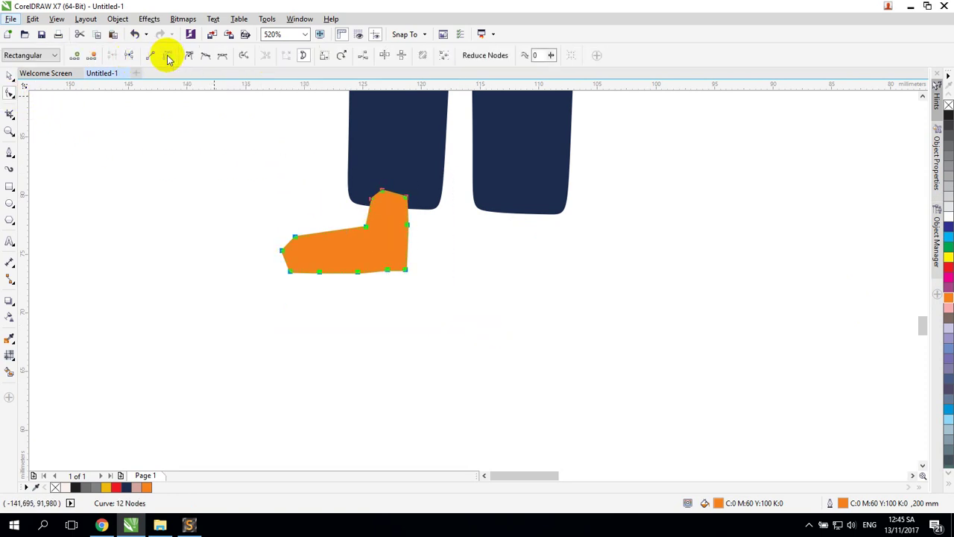
pyautogui.click(289, 220)
pyautogui.moveTo(296, 237); pyautogui.dragTo(371, 288)
pyautogui.click(319, 237)
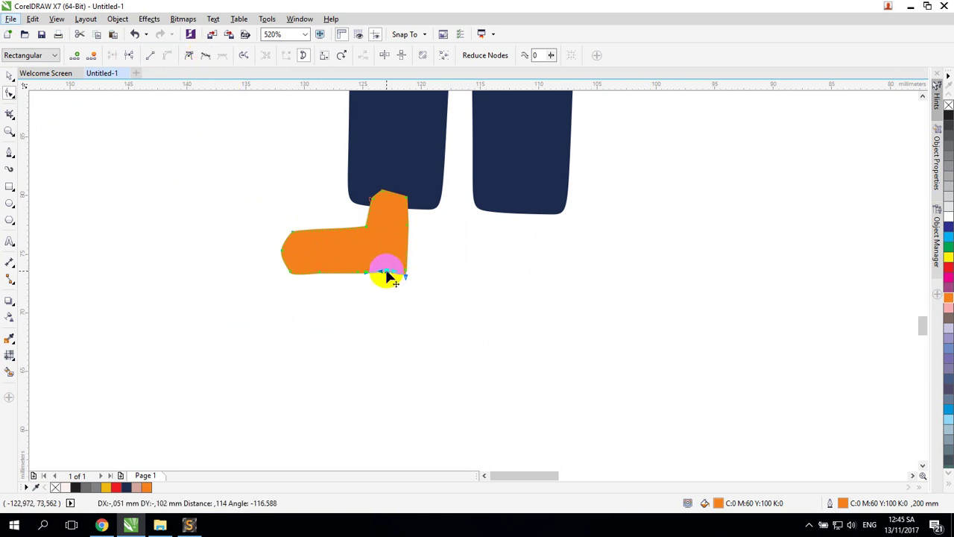
# - Reshape the foot's nodes to widen the ankle top, push the heel outward and slope the instep down to a flatter toe
pyautogui.moveTo(364, 185)
pyautogui.mouseDown()
pyautogui.moveTo(390, 211)
pyautogui.moveTo(364, 193)
pyautogui.mouseUp()
pyautogui.moveTo(403, 198); pyautogui.dragTo(415, 196)
pyautogui.moveTo(395, 231); pyautogui.dragTo(421, 273)
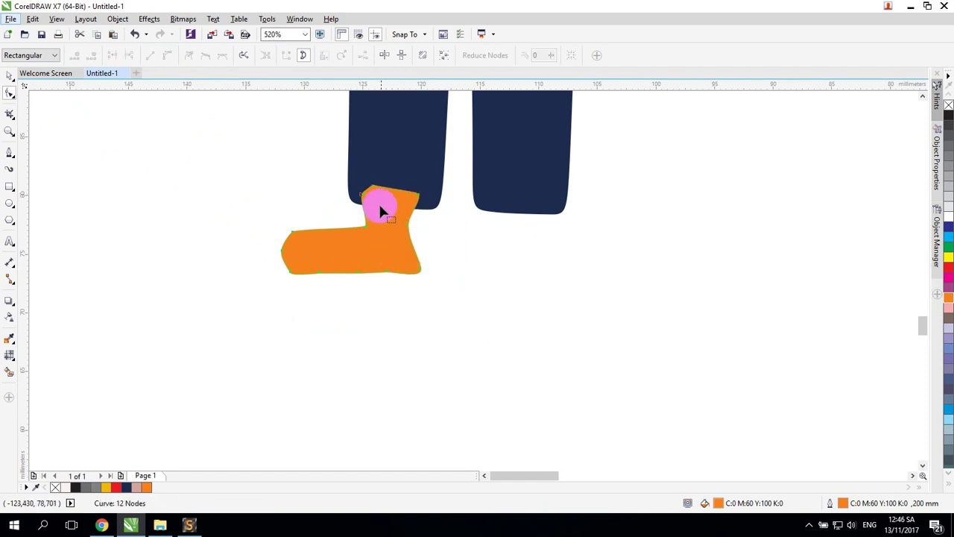
pyautogui.moveTo(297, 239)
pyautogui.mouseDown()
pyautogui.moveTo(293, 232)
pyautogui.moveTo(293, 252)
pyautogui.moveTo(283, 249)
pyautogui.mouseUp()
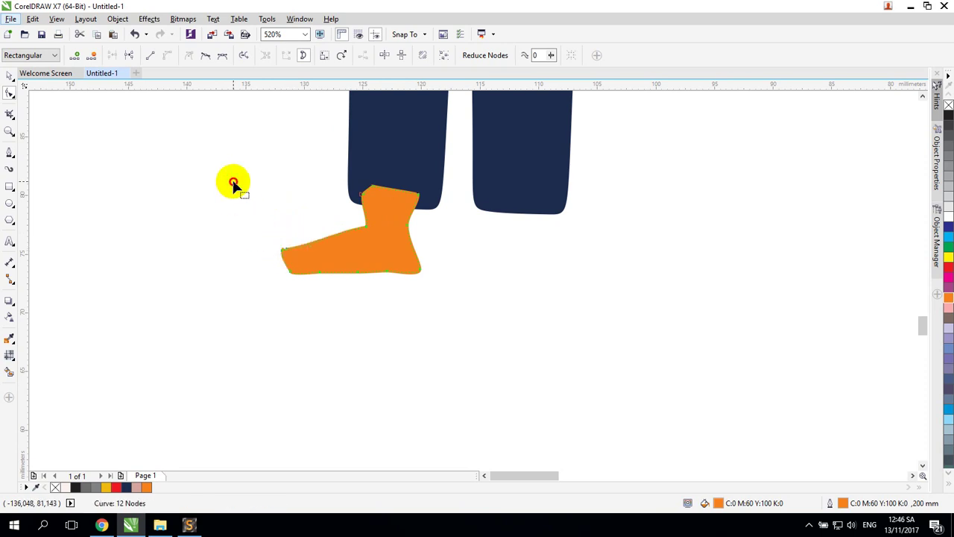
# - Send the orange foot behind the left trouser leg
pyautogui.click(9, 74)
pyautogui.click(372, 233)
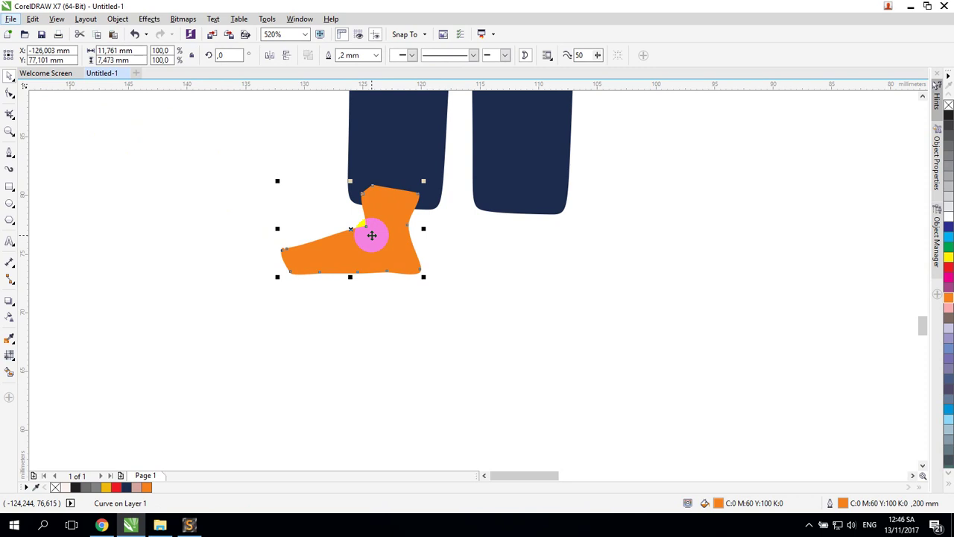
pyautogui.hotkey('ctrl', 'pagedown')
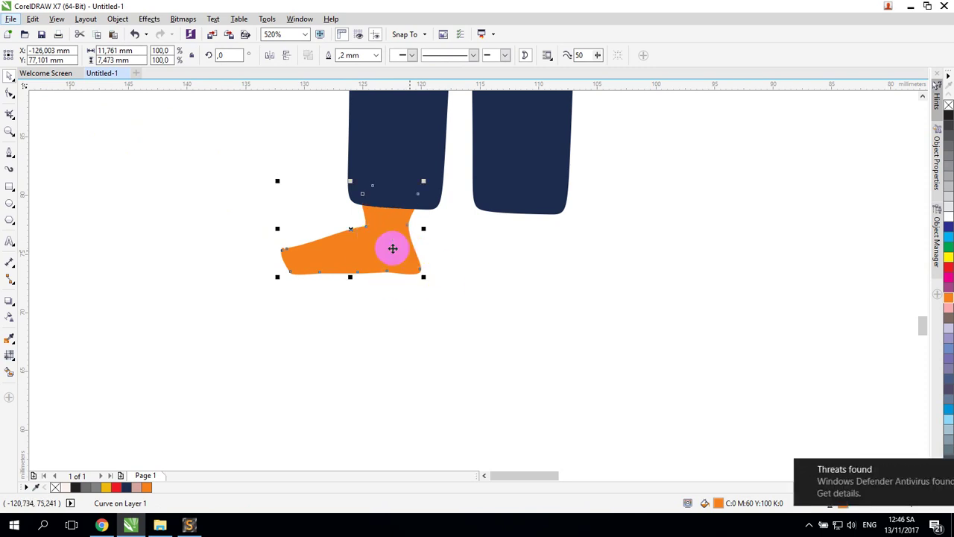
# - Duplicate the foot under the right trouser leg, mirror it horizontally so the toe points right, and send it behind the trousers
pyautogui.moveTo(377, 241); pyautogui.dragTo(517, 247)
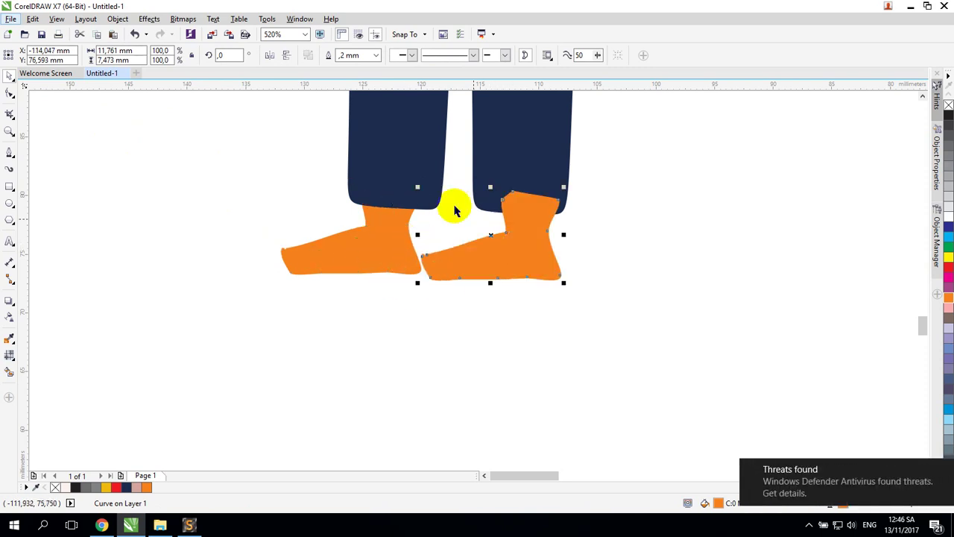
pyautogui.click(268, 56)
pyautogui.moveTo(471, 244); pyautogui.dragTo(533, 263)
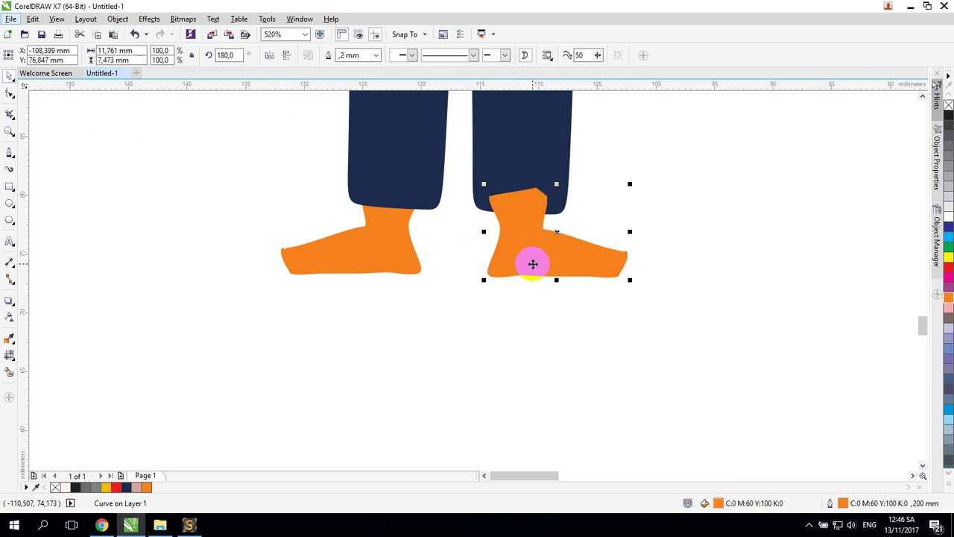
pyautogui.hotkey('shift', 'pagedown')
pyautogui.click(527, 347)
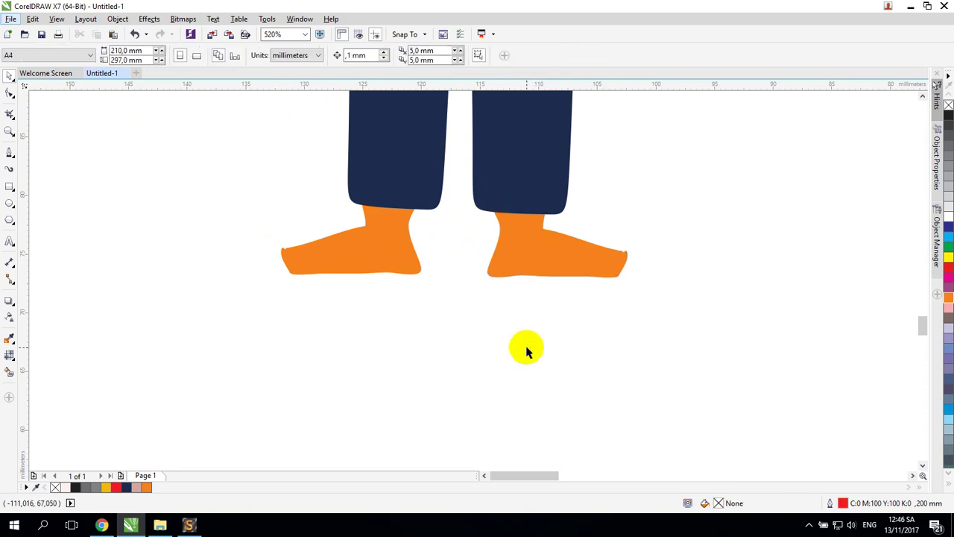
# - Draw a closed, curved sleeve outline about 29.3 × 18.6 mm with the B-Spline tool, running from the standing figure's left shoulder outward and down
pyautogui.scroll(-4, 692, 284)
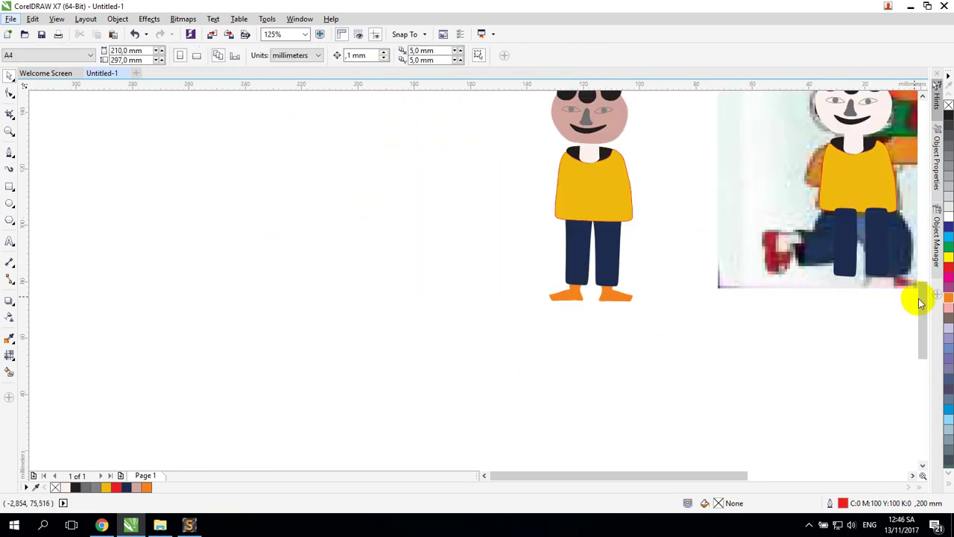
pyautogui.scroll(3, 906, 287)
pyautogui.moveTo(681, 476); pyautogui.dragTo(649, 473)
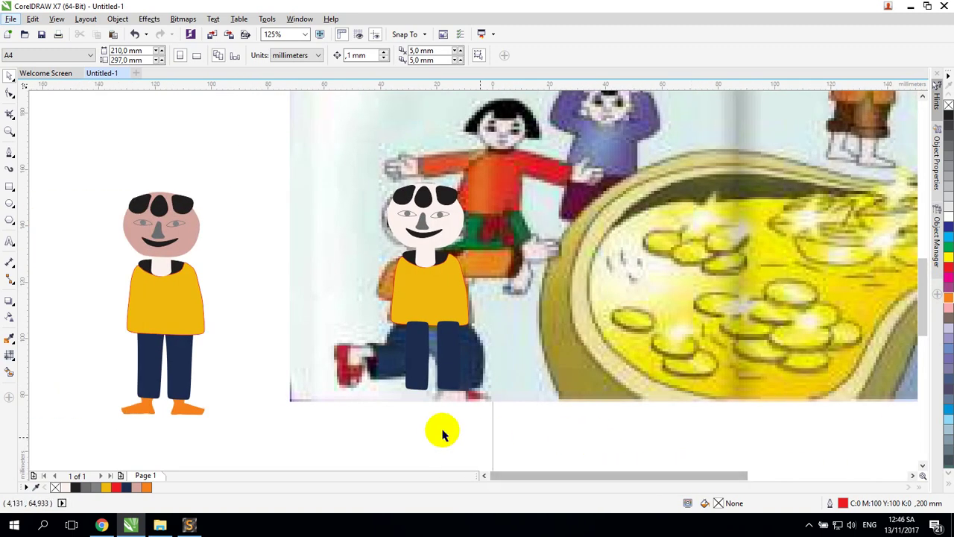
pyautogui.press('h')
pyautogui.moveTo(243, 314); pyautogui.dragTo(522, 267)
pyautogui.click(9, 77)
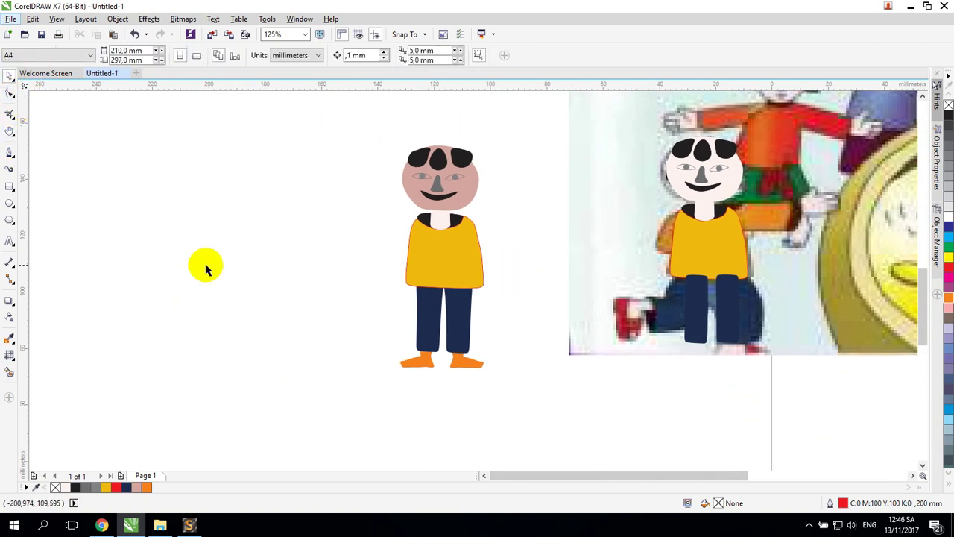
pyautogui.click(10, 154)
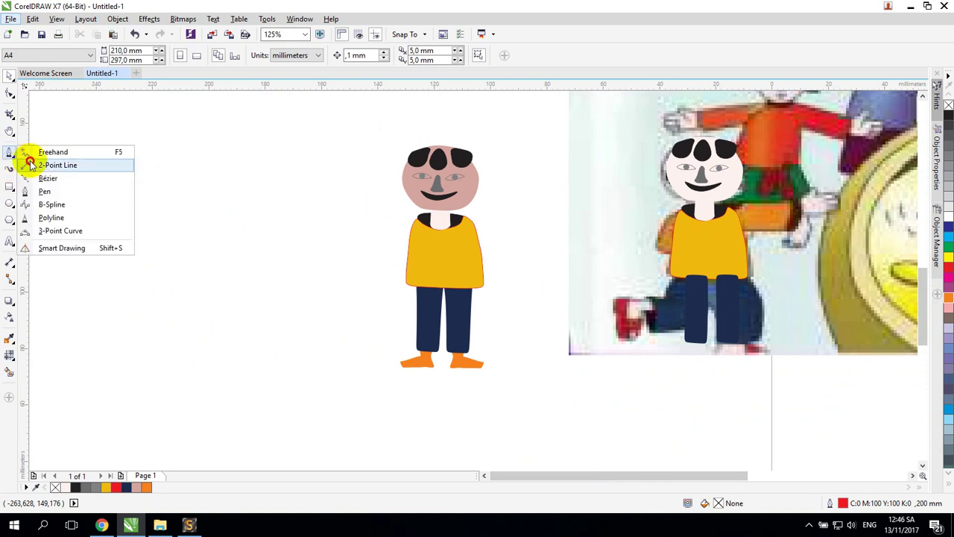
pyautogui.click(63, 209)
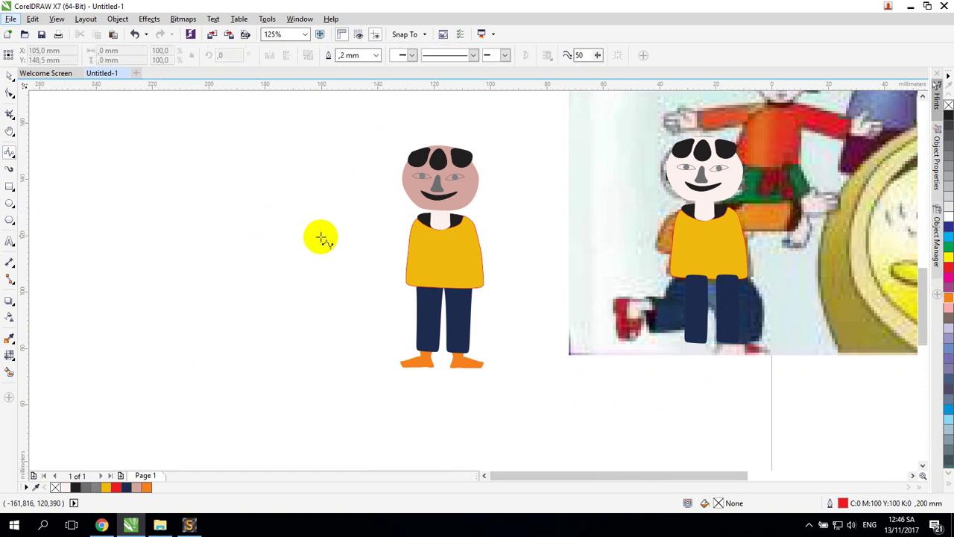
pyautogui.press('z')
pyautogui.moveTo(293, 152); pyautogui.dragTo(576, 403)
pyautogui.moveTo(341, 154); pyautogui.dragTo(579, 455)
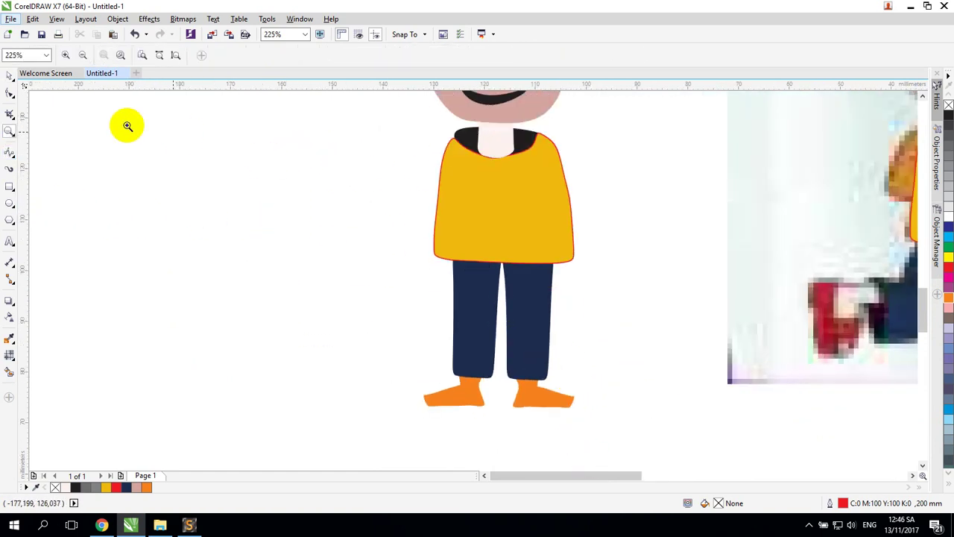
pyautogui.click(10, 152)
pyautogui.click(449, 164)
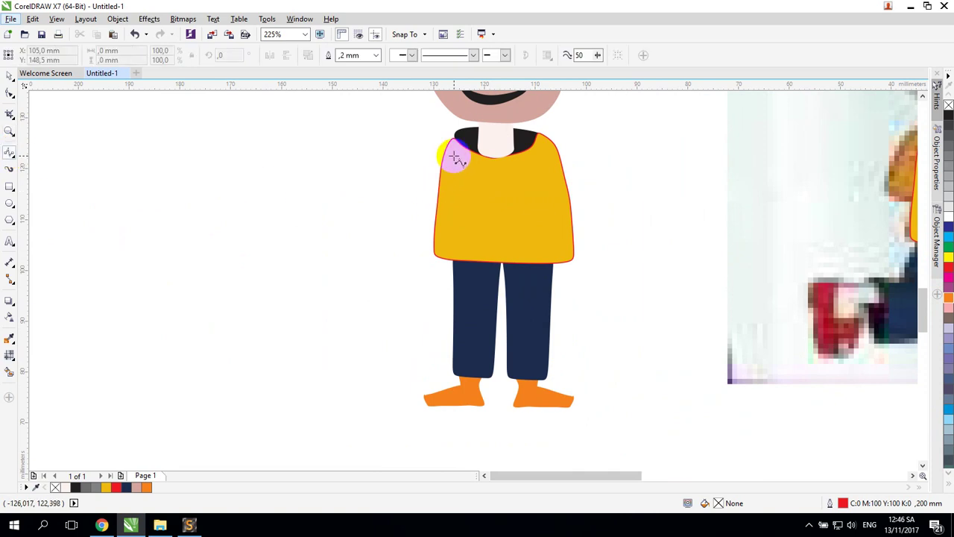
pyautogui.click(406, 154)
pyautogui.click(387, 159)
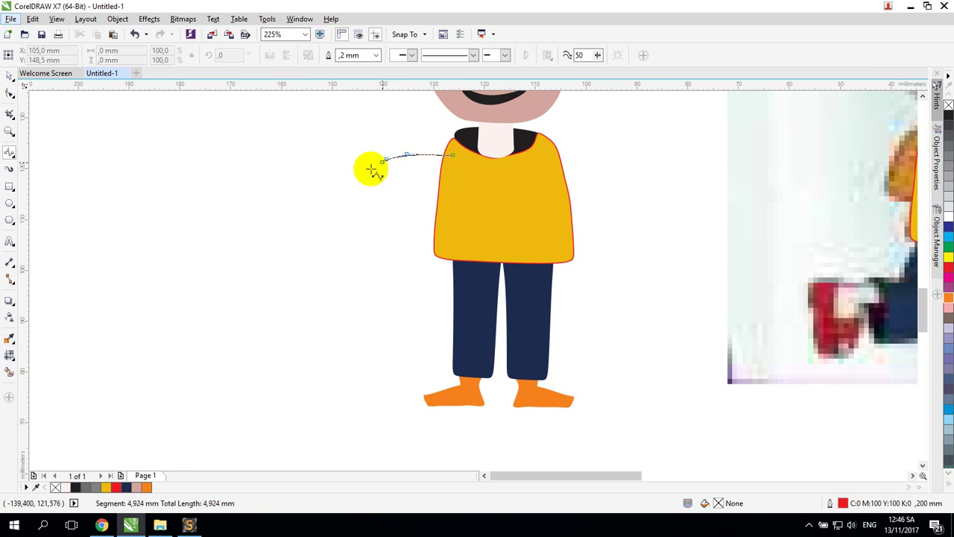
pyautogui.click(357, 179)
pyautogui.click(328, 212)
pyautogui.click(312, 225)
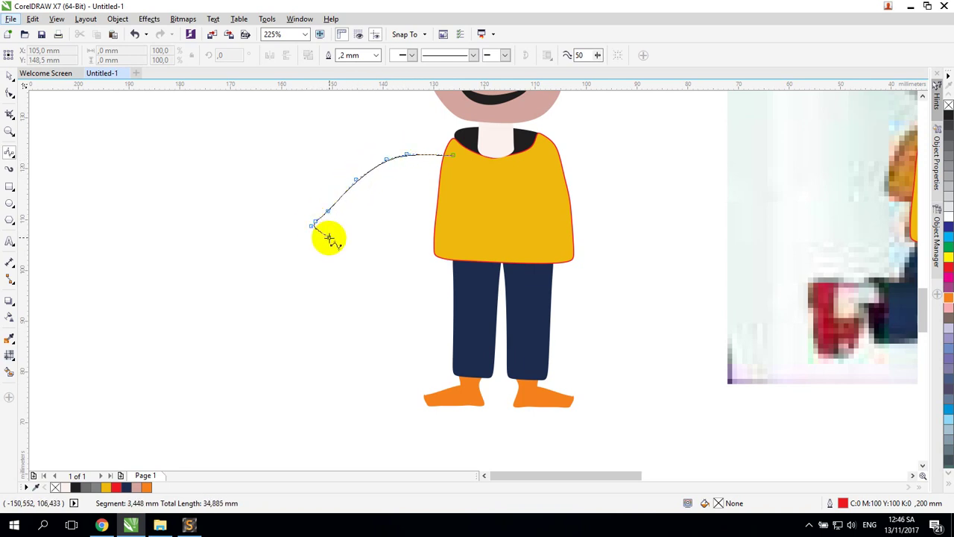
pyautogui.click(361, 251)
pyautogui.click(367, 227)
pyautogui.click(380, 211)
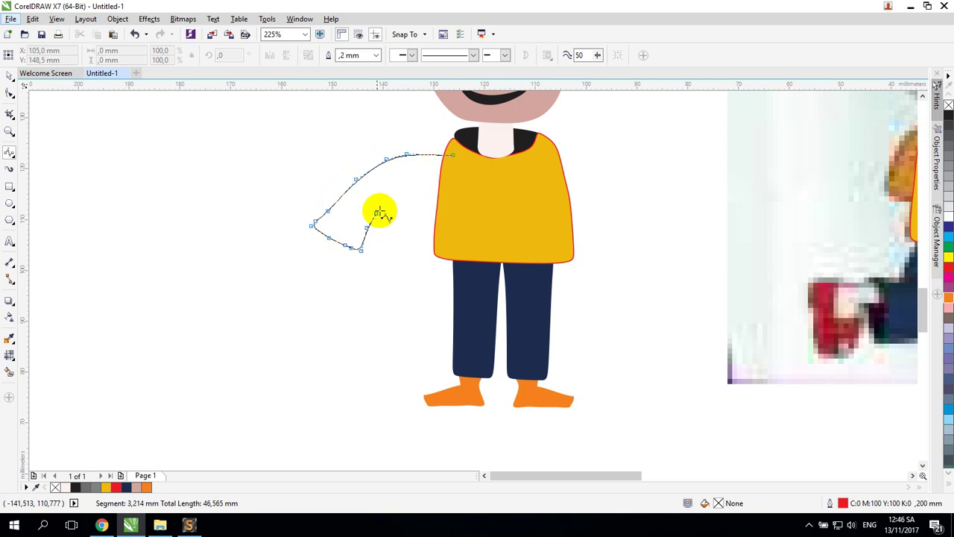
pyautogui.click(390, 199)
pyautogui.click(408, 191)
pyautogui.click(433, 182)
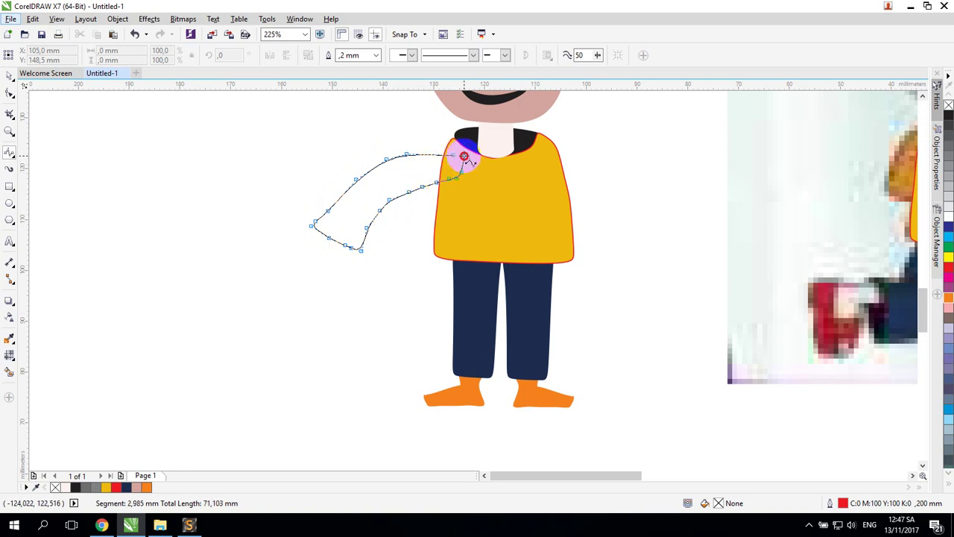
pyautogui.click(454, 155)
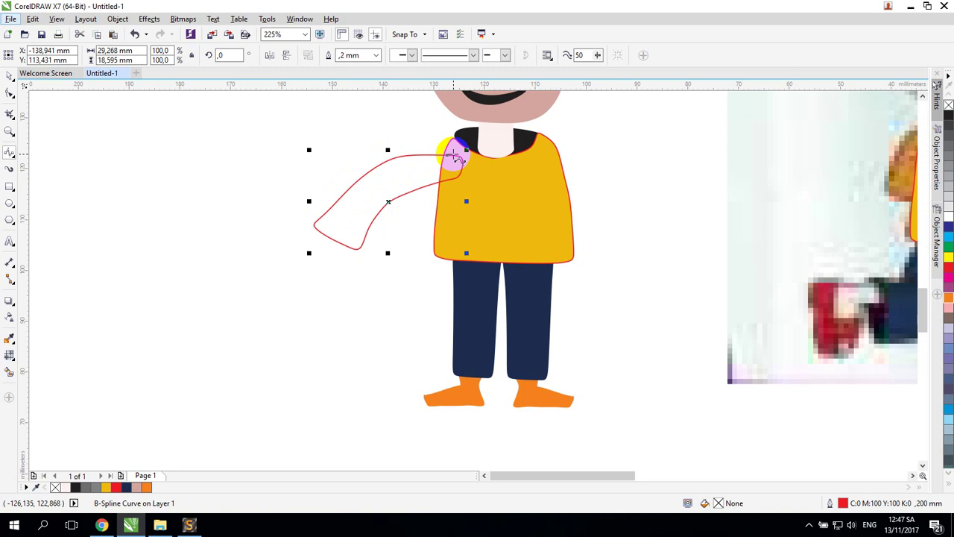
# - Fill the sleeve with the shirt's yellow (#EFB90E) sampled from the shirt, and remove the sleeve's outline
pyautogui.click(9, 75)
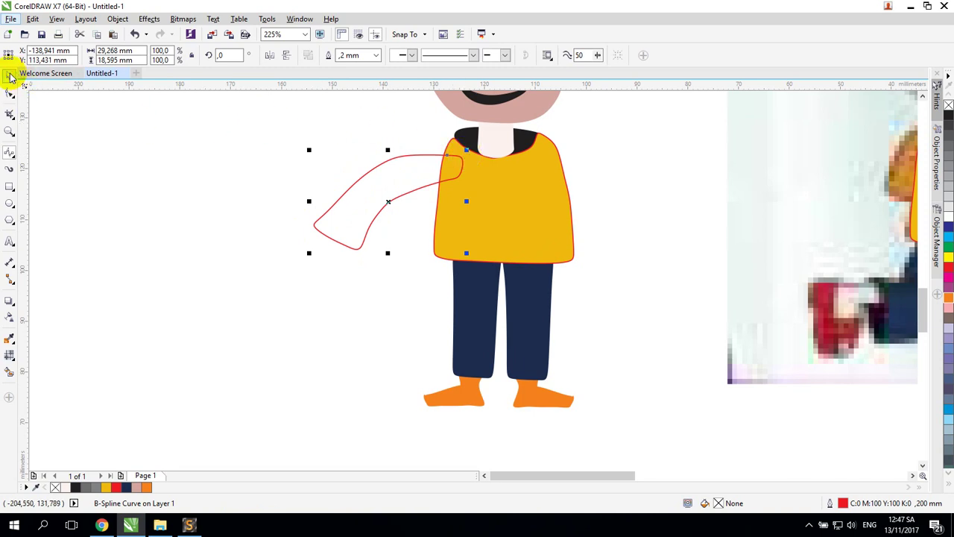
pyautogui.click(479, 252)
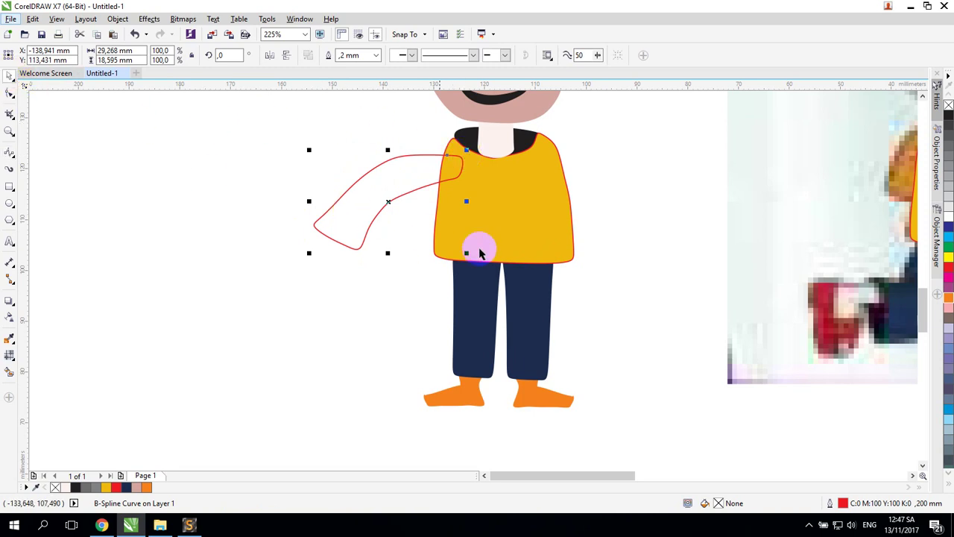
pyautogui.click(9, 339)
pyautogui.click(513, 209)
pyautogui.click(399, 183)
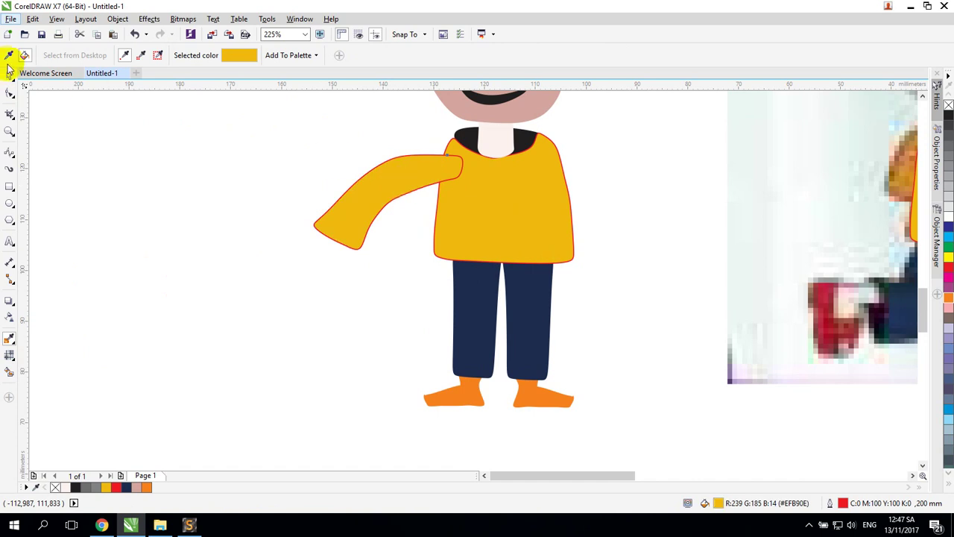
pyautogui.click(9, 75)
pyautogui.click(379, 181)
pyautogui.rightClick(948, 106)
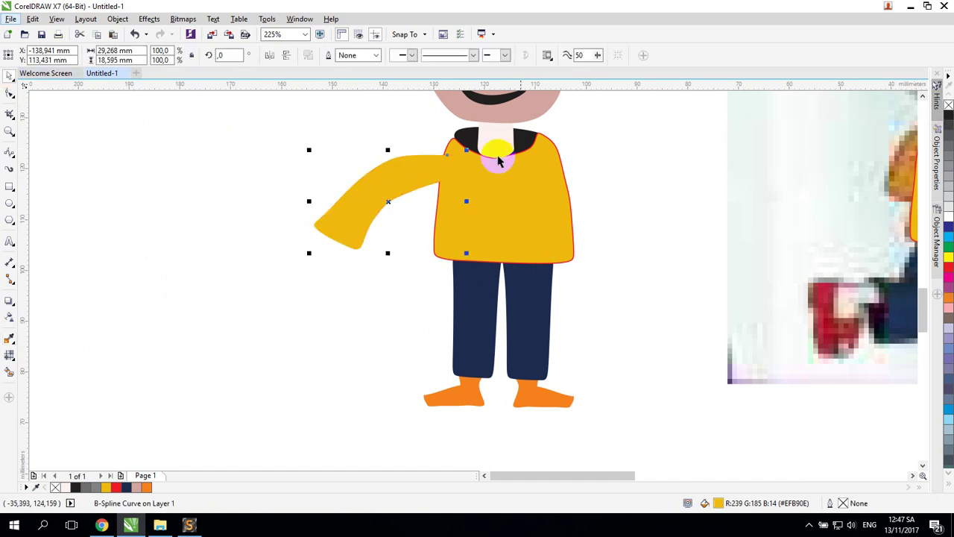
# - Move the sleeve right and slightly down so that its shoulder end sits deeper inside the shirt
pyautogui.moveTo(417, 167); pyautogui.dragTo(430, 170)
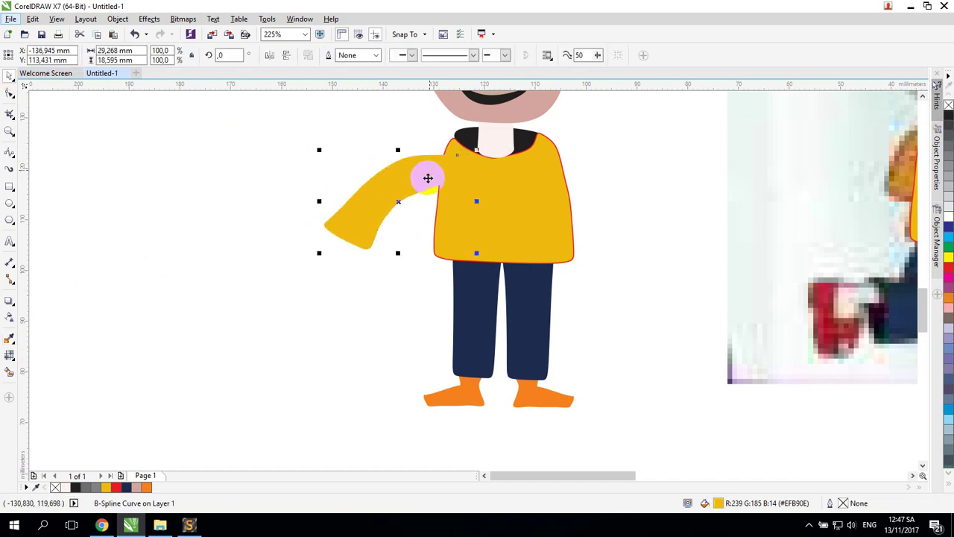
pyautogui.click(358, 212)
pyautogui.moveTo(358, 211); pyautogui.dragTo(368, 221)
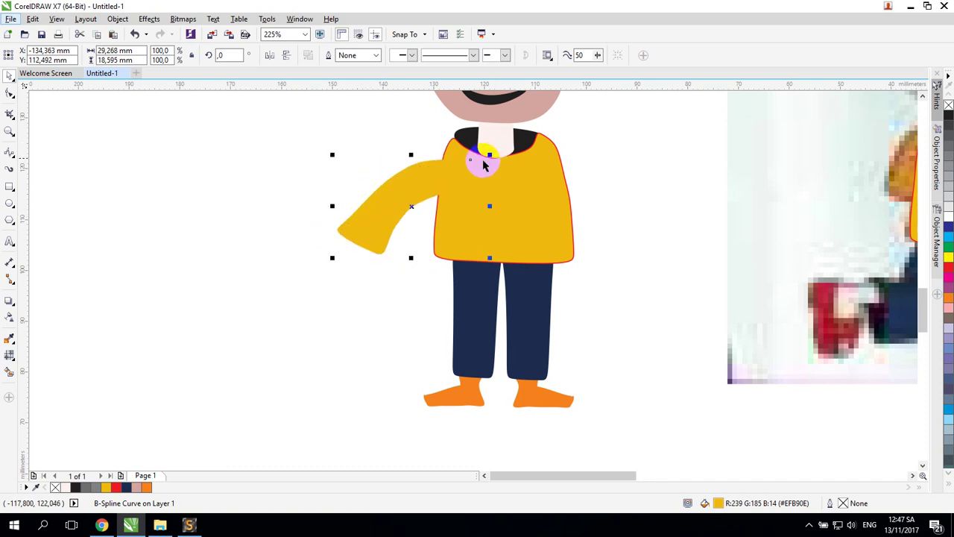
# - Shift the control points at the sleeve's shoulder end left to shorten the part overlapping the shirt, and deselect the sleeve
pyautogui.click(10, 94)
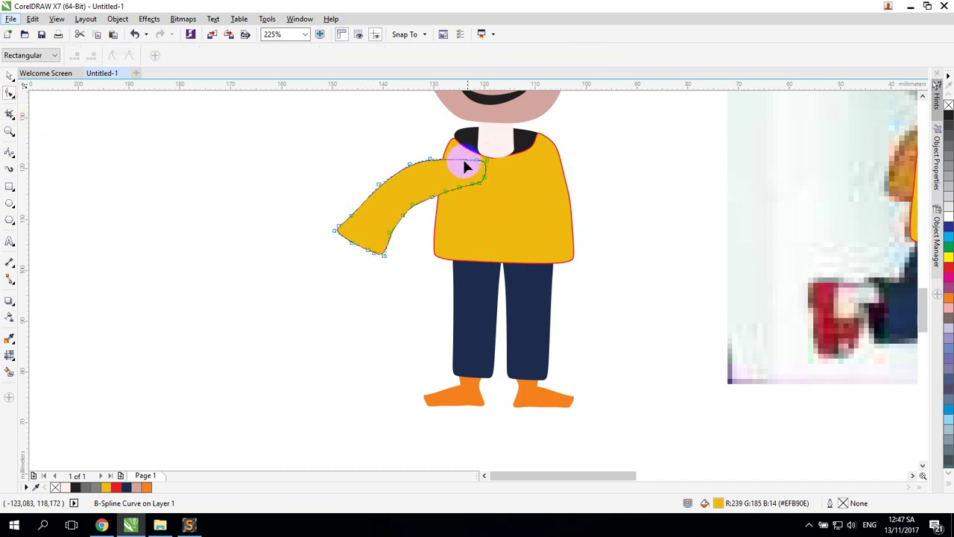
pyautogui.moveTo(461, 135); pyautogui.dragTo(500, 206)
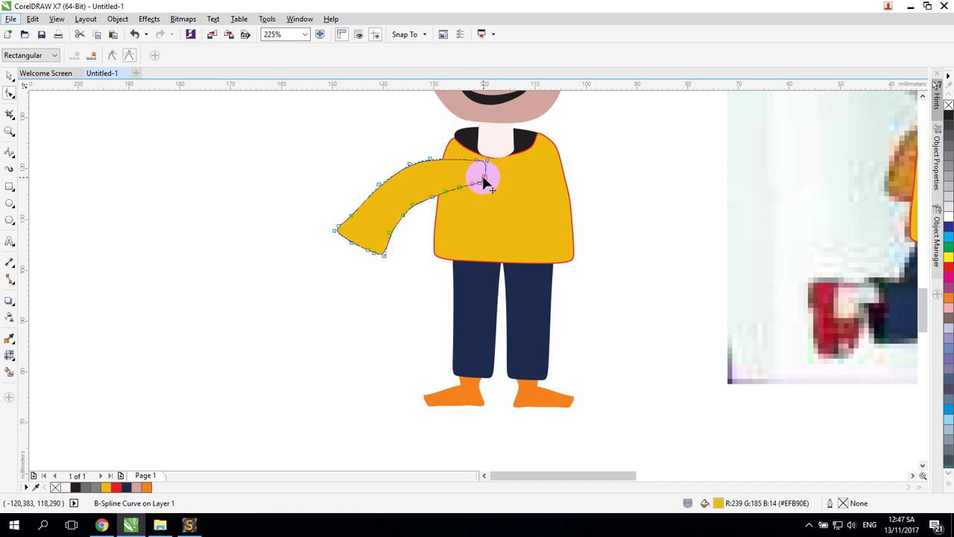
pyautogui.moveTo(449, 128); pyautogui.dragTo(499, 208)
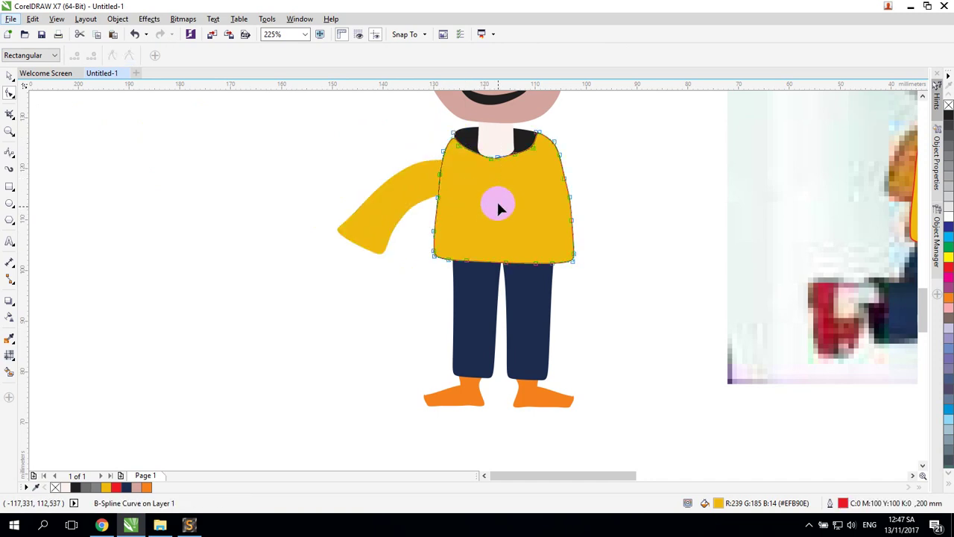
pyautogui.click(415, 184)
pyautogui.moveTo(459, 153); pyautogui.dragTo(461, 192)
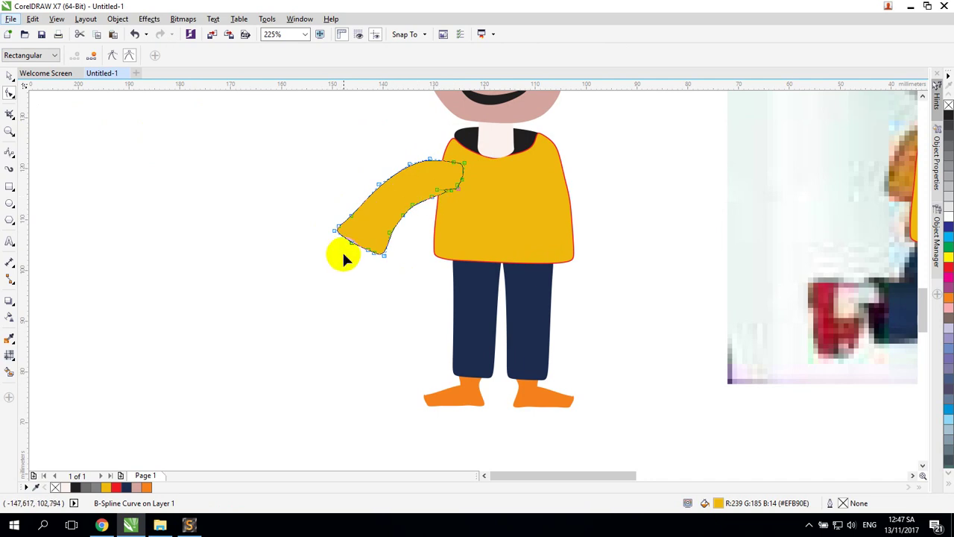
pyautogui.click(9, 76)
pyautogui.click(289, 263)
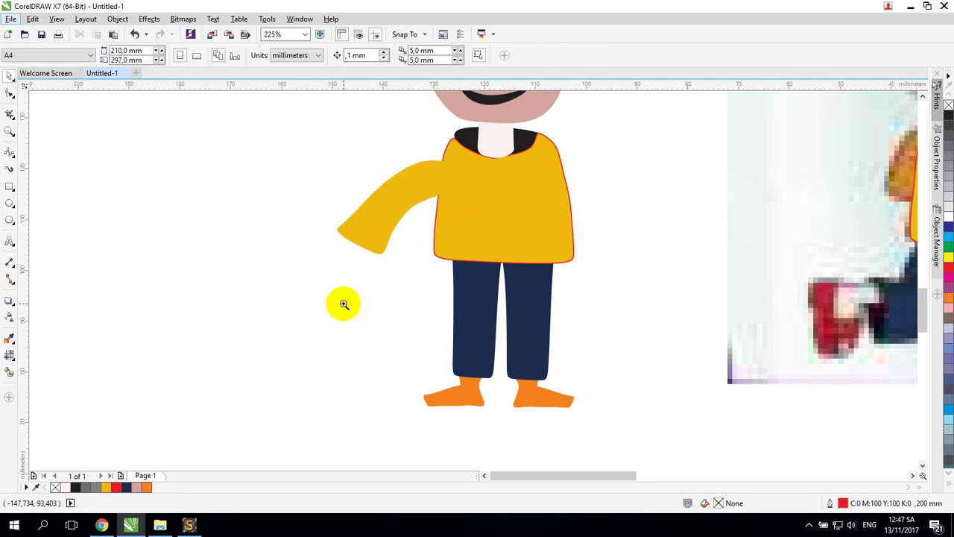
# - Draw a closed hand outline with fingers and thumb, about 7.4 × 11.3 mm, with the B-Spline tool, overlapping the left sleeve's cuff
pyautogui.press('z')
pyautogui.moveTo(269, 178); pyautogui.dragTo(512, 352)
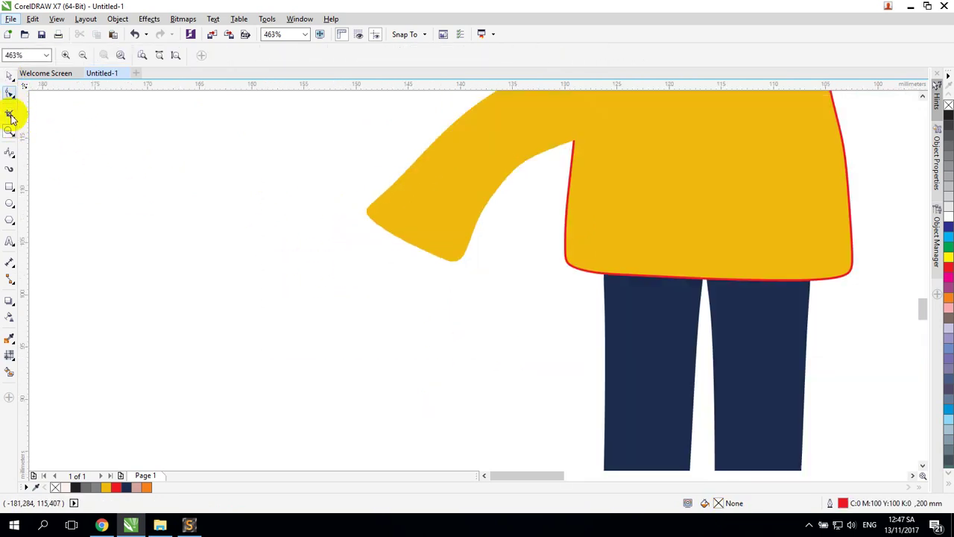
pyautogui.click(9, 151)
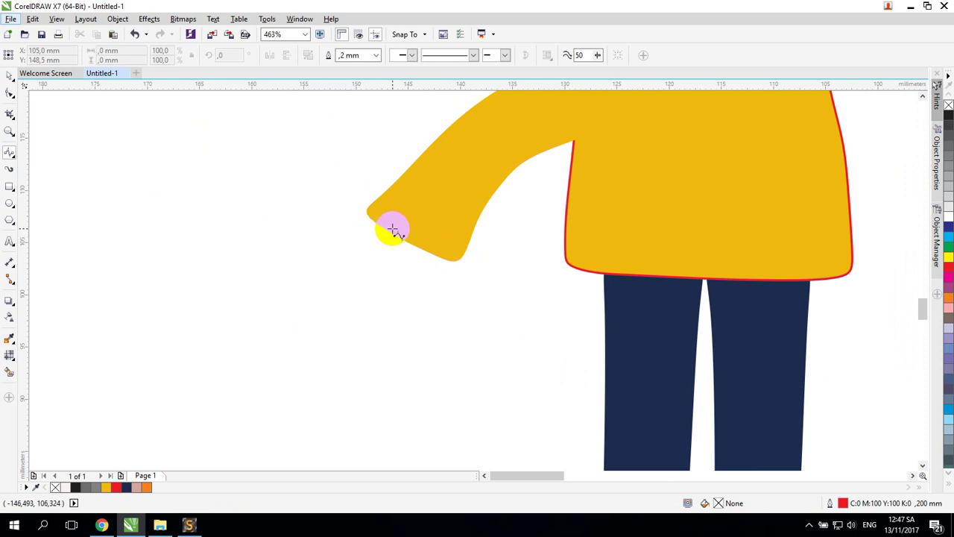
pyautogui.moveTo(392, 229)
pyautogui.mouseDown()
pyautogui.moveTo(352, 272)
pyautogui.moveTo(375, 321)
pyautogui.mouseUp()
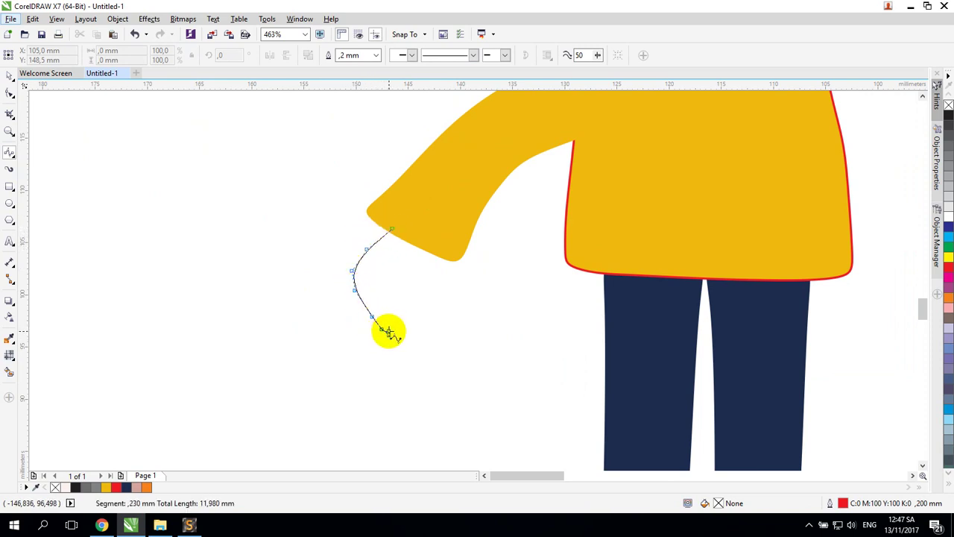
pyautogui.moveTo(393, 332)
pyautogui.mouseDown()
pyautogui.moveTo(370, 288)
pyautogui.moveTo(406, 331)
pyautogui.moveTo(414, 322)
pyautogui.moveTo(388, 285)
pyautogui.moveTo(426, 284)
pyautogui.moveTo(430, 274)
pyautogui.moveTo(398, 263)
pyautogui.moveTo(431, 232)
pyautogui.moveTo(393, 221)
pyautogui.mouseUp()
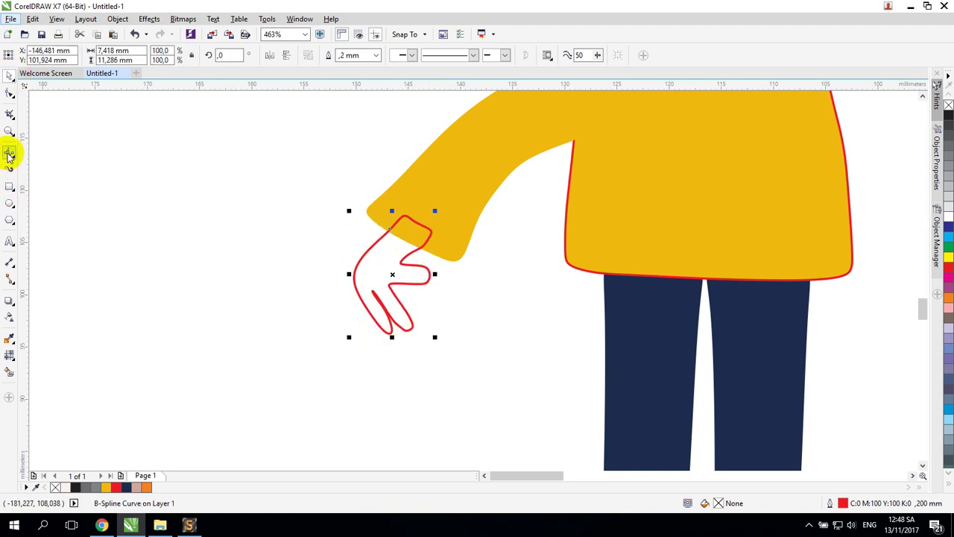
# - Draw an additional small finger about 3.1 × 2.6 mm with the B-Spline tool, between the hand's thumb and its neighbouring finger
pyautogui.click(391, 283)
pyautogui.click(409, 296)
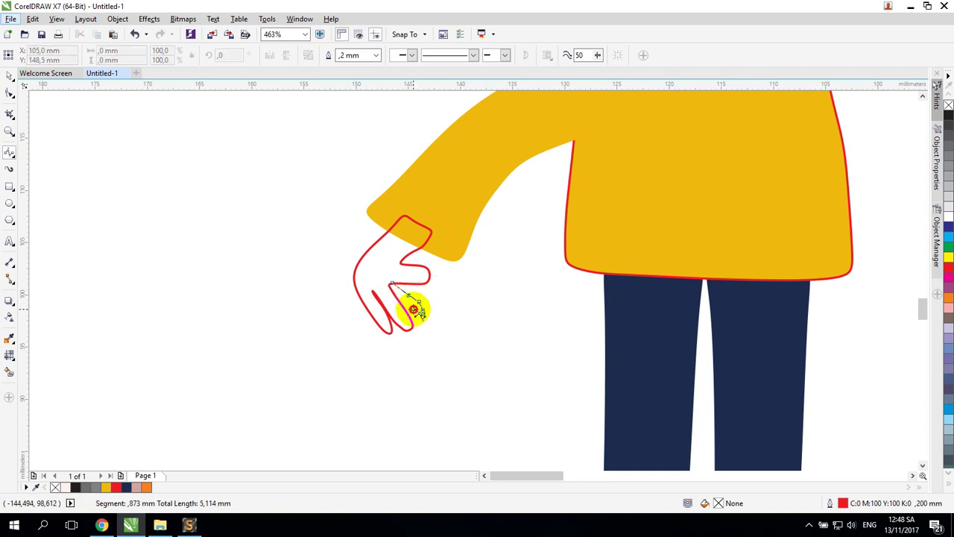
pyautogui.click(398, 292)
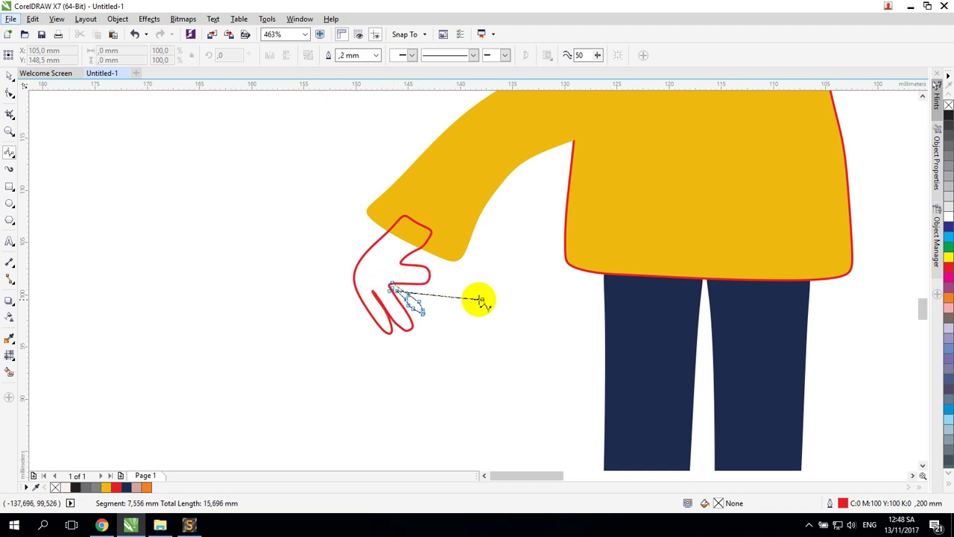
pyautogui.doubleClick(391, 280)
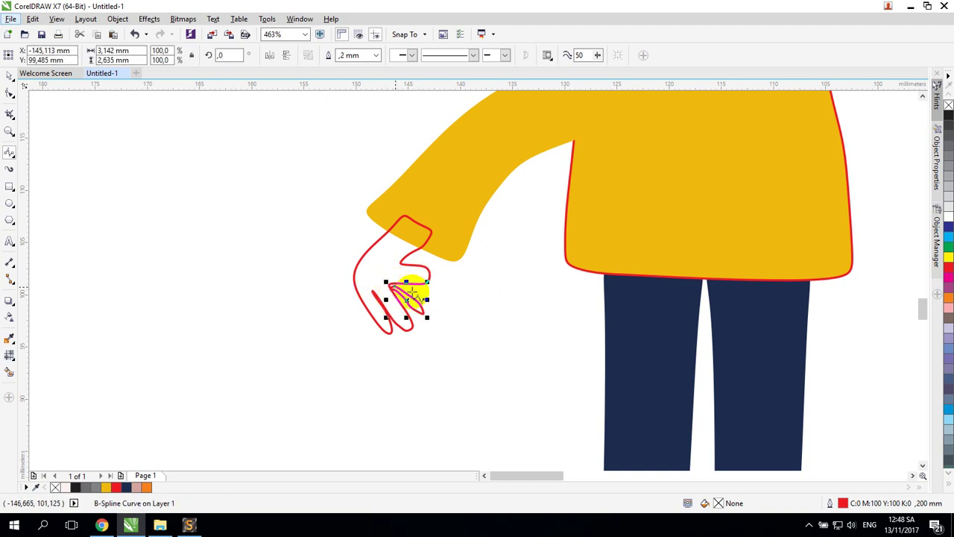
# - Sample the neck's pale skin colour and apply it to the hand and the additional finger
pyautogui.click(9, 75)
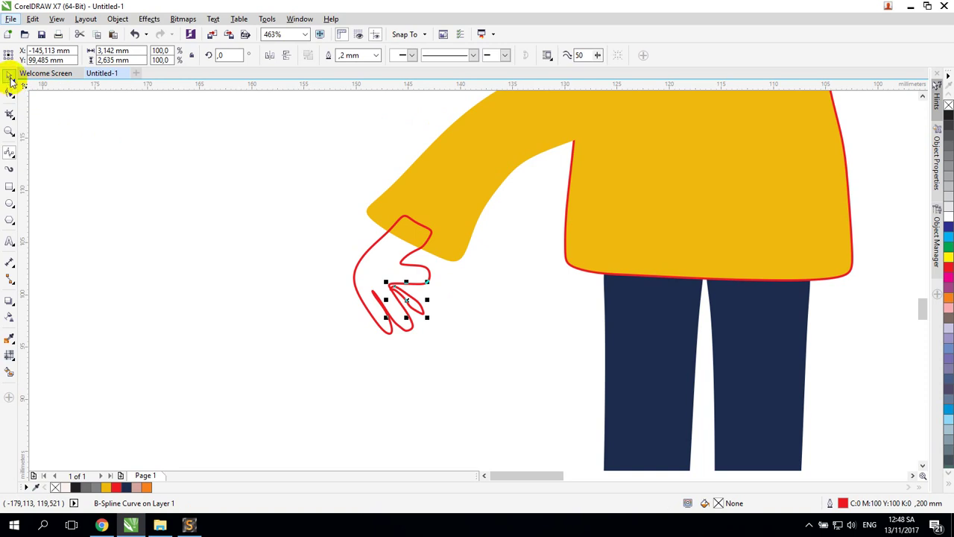
pyautogui.click(383, 269)
pyautogui.moveTo(291, 209); pyautogui.dragTo(481, 385)
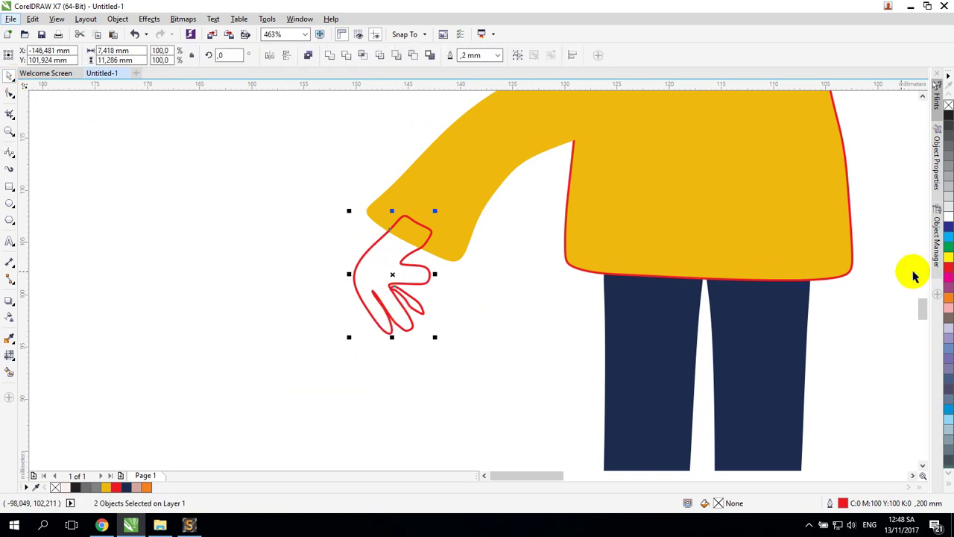
pyautogui.press('h')
pyautogui.moveTo(823, 215); pyautogui.dragTo(730, 305)
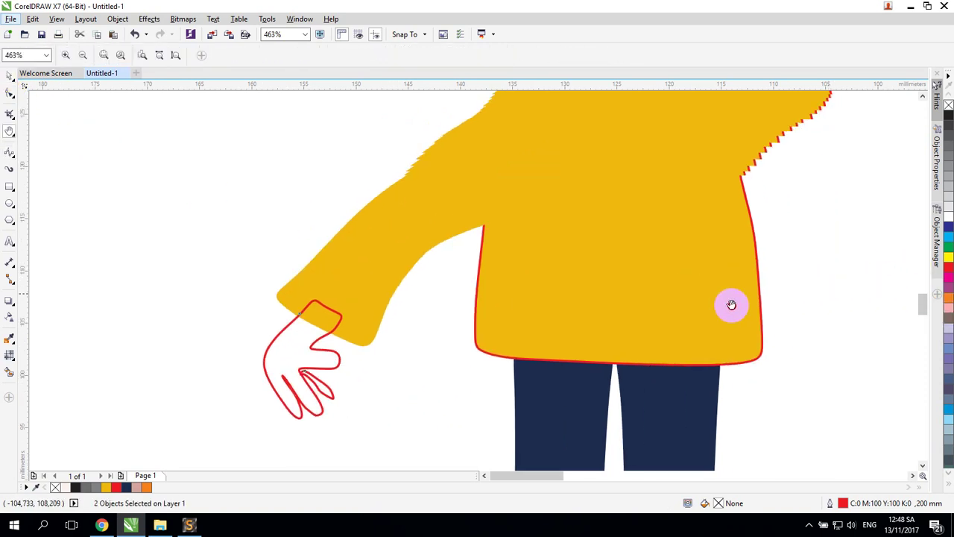
pyautogui.moveTo(802, 141); pyautogui.dragTo(744, 238)
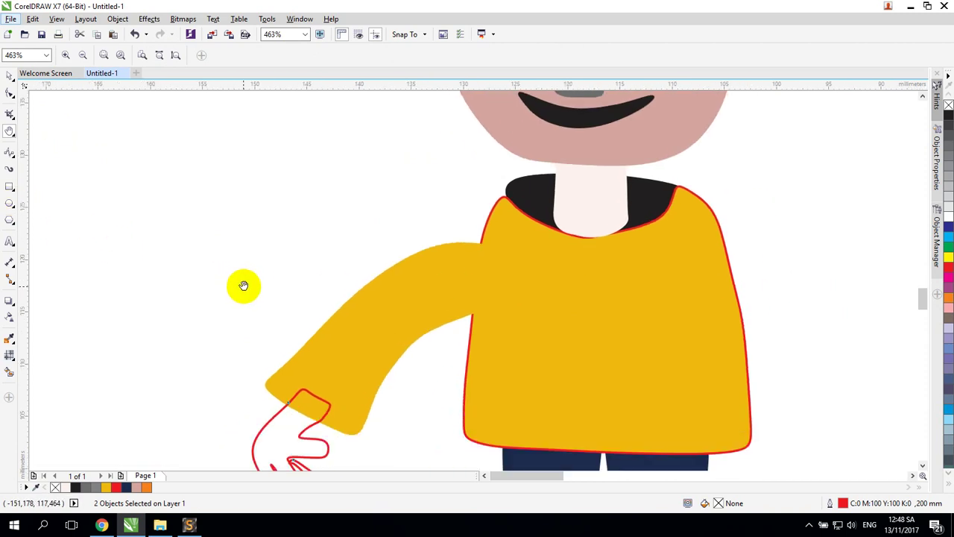
pyautogui.scroll(-1, 243, 283)
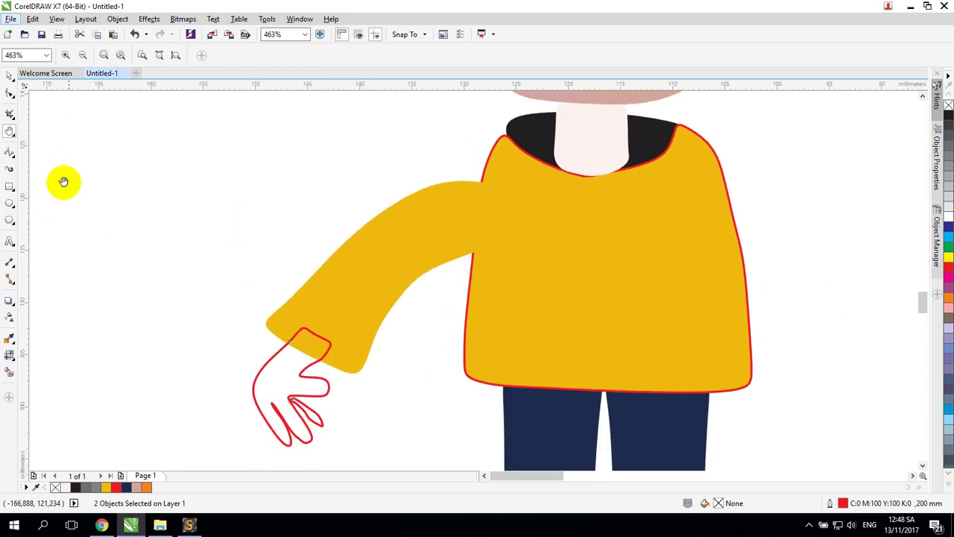
pyautogui.click(9, 318)
pyautogui.click(9, 338)
pyautogui.click(609, 142)
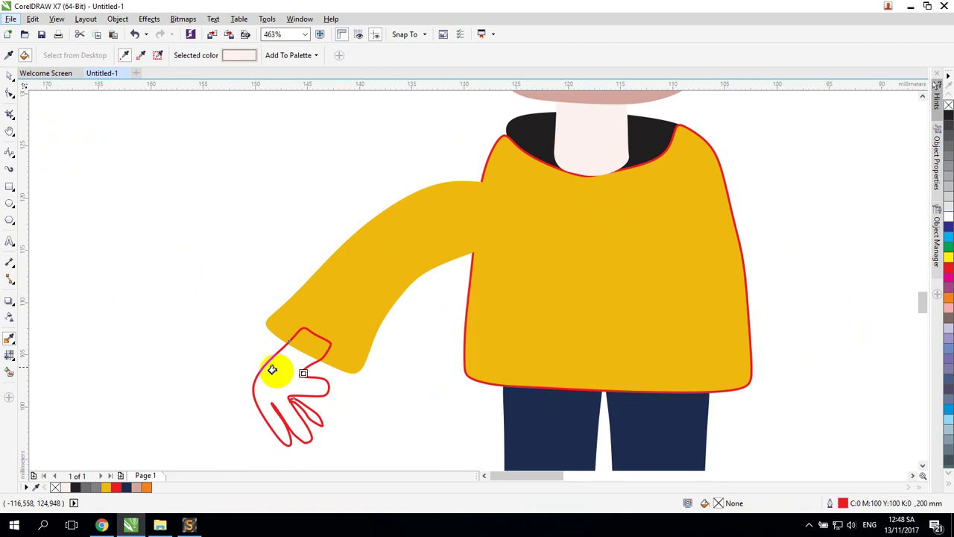
pyautogui.click(262, 377)
pyautogui.click(312, 414)
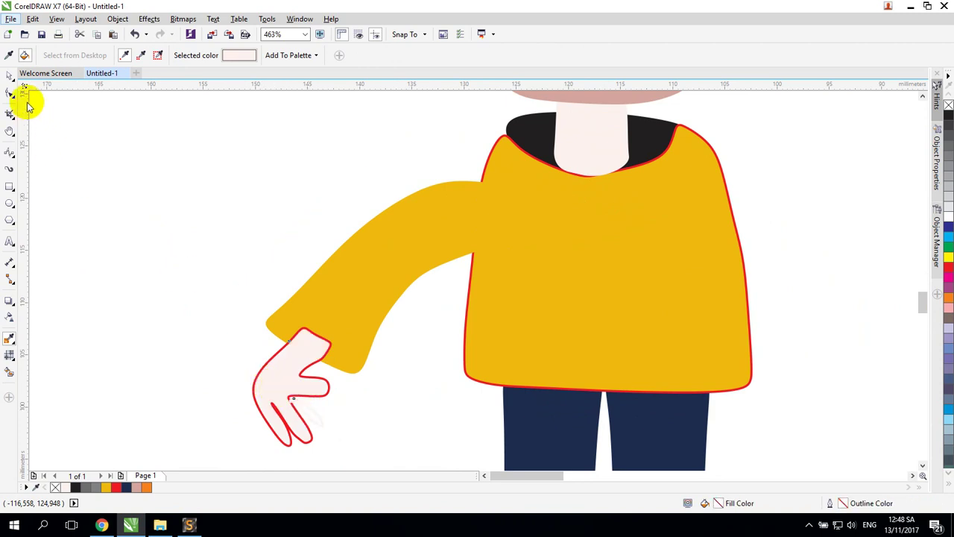
# - Remove the outlines of the hand and the additional finger
pyautogui.click(8, 76)
pyautogui.click(295, 387)
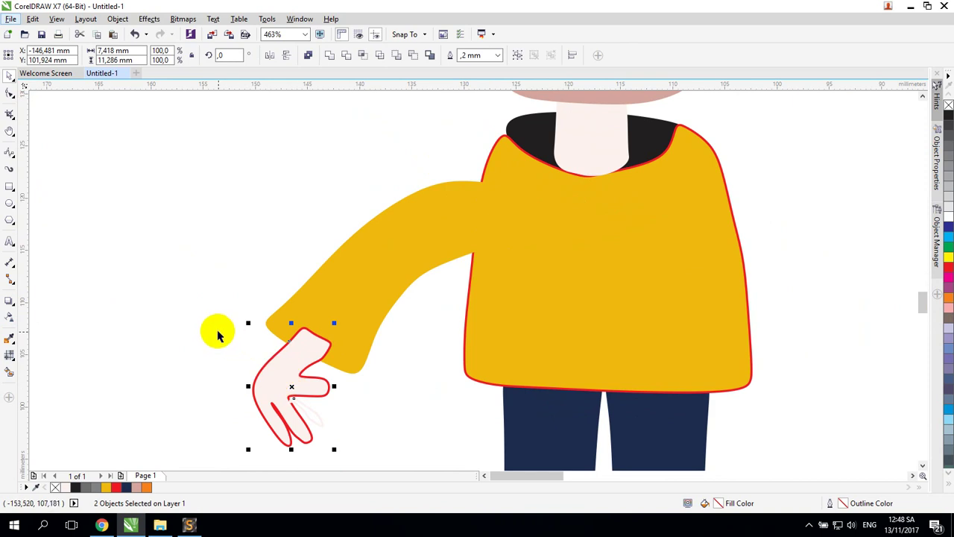
pyautogui.click(282, 363)
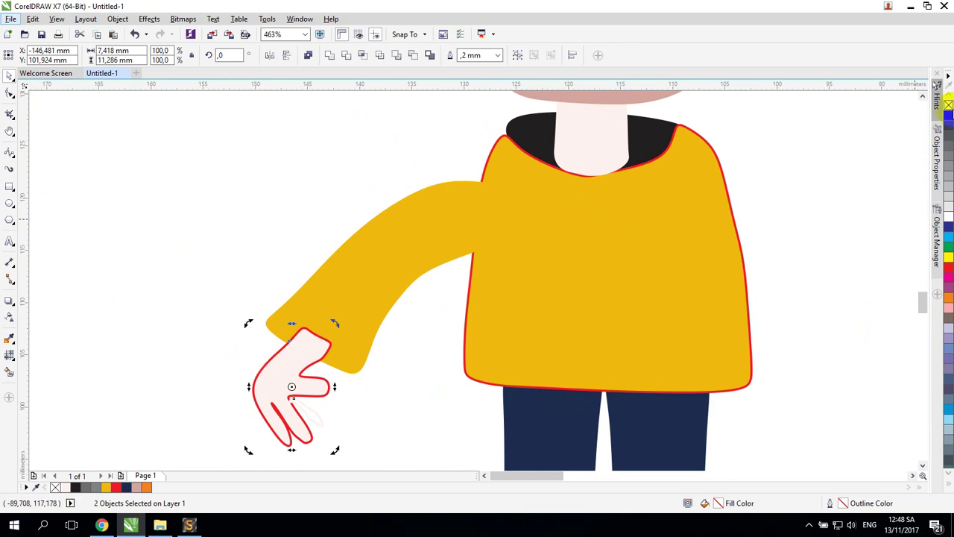
pyautogui.rightClick(949, 105)
# - Fill the hand with the face's dusty pink (#D4A59D) and place it behind the sleeve
pyautogui.click(296, 358)
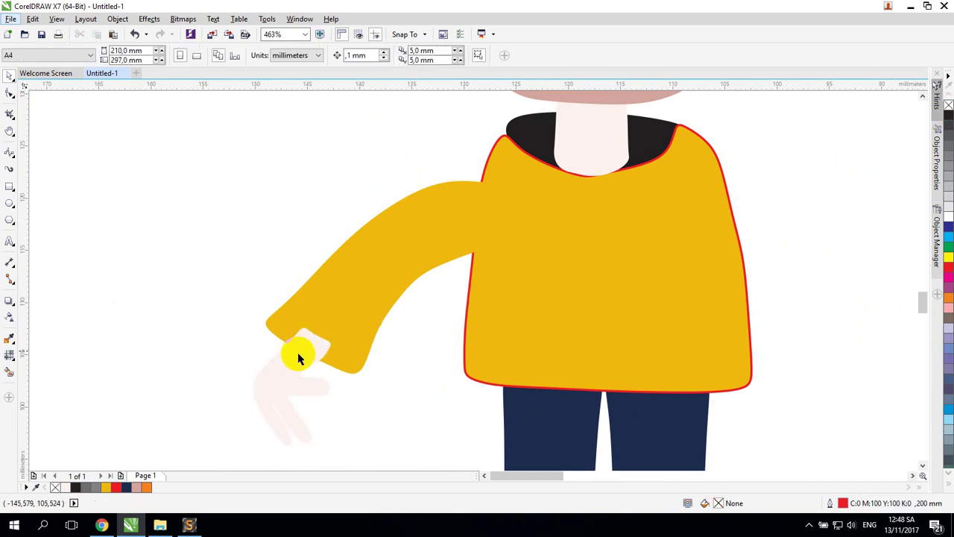
pyautogui.click(148, 488)
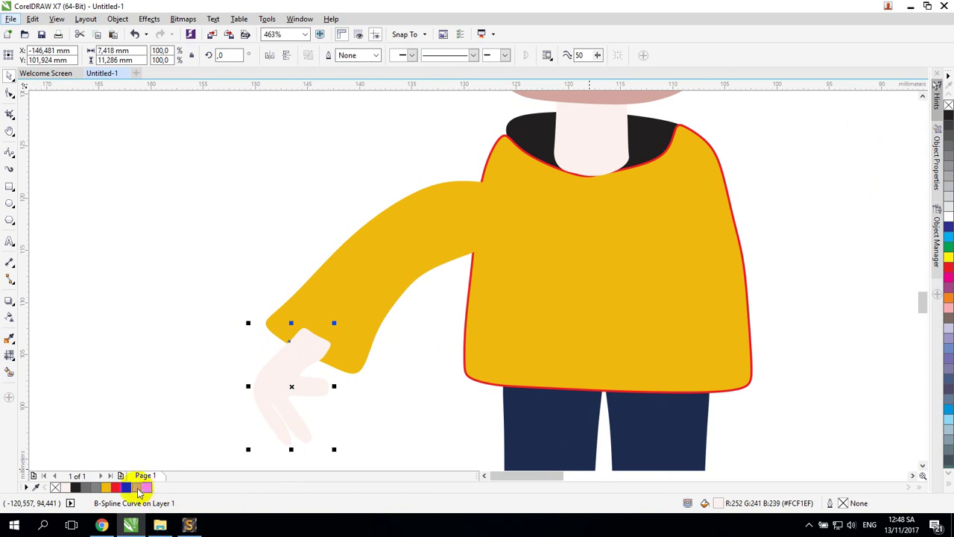
pyautogui.click(138, 489)
pyautogui.click(304, 358)
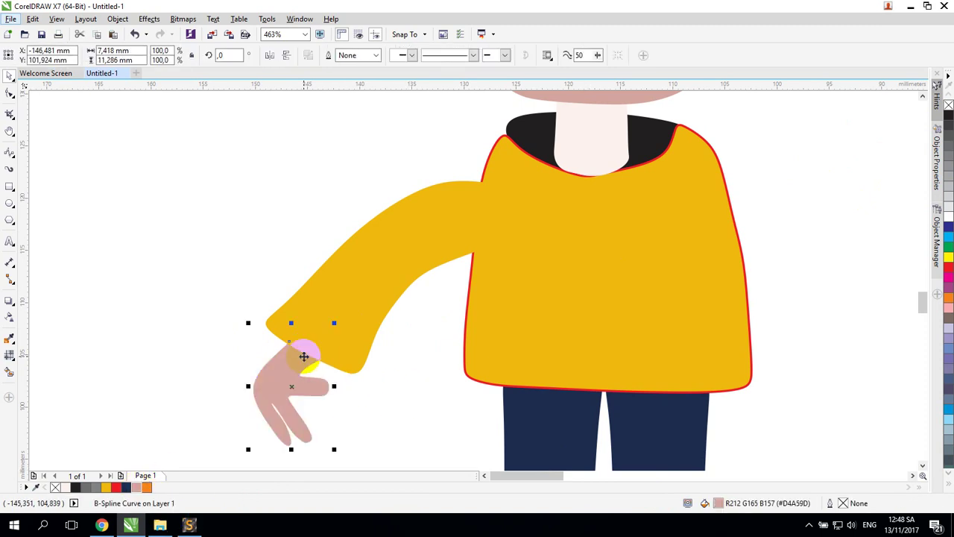
# - Move the sleeve slightly right and up, shift the hand the same way so its wrist stays tucked under the cuff, and deselect
pyautogui.click(432, 231)
pyautogui.moveTo(435, 229)
pyautogui.mouseDown()
pyautogui.moveTo(445, 215)
pyautogui.moveTo(451, 224)
pyautogui.mouseUp()
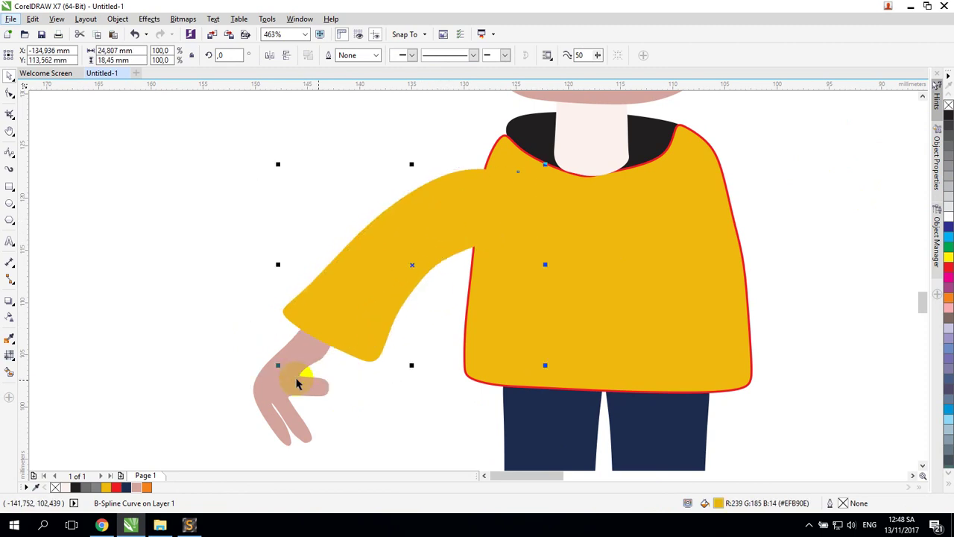
pyautogui.click(291, 367)
pyautogui.moveTo(291, 366); pyautogui.dragTo(317, 350)
pyautogui.click(420, 379)
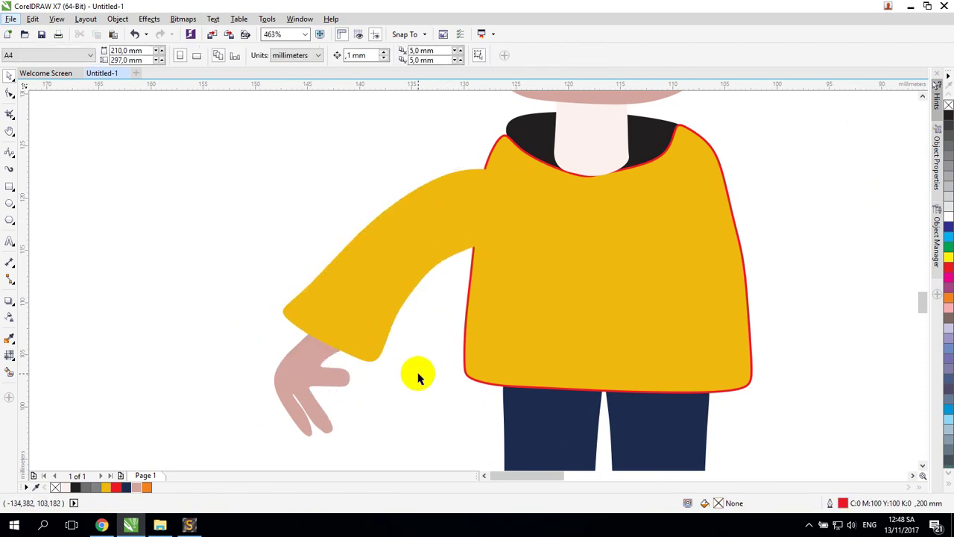
# - Group the left sleeve and its hand into one arm
pyautogui.scroll(-2, 420, 379)
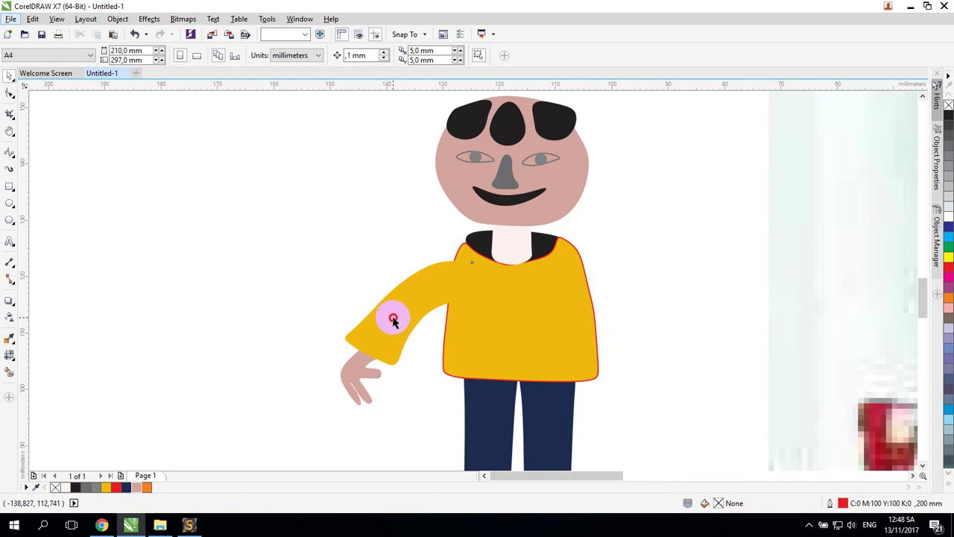
pyautogui.click(390, 320)
pyautogui.keyDown('shift'); pyautogui.click(356, 377); pyautogui.keyUp('shift')
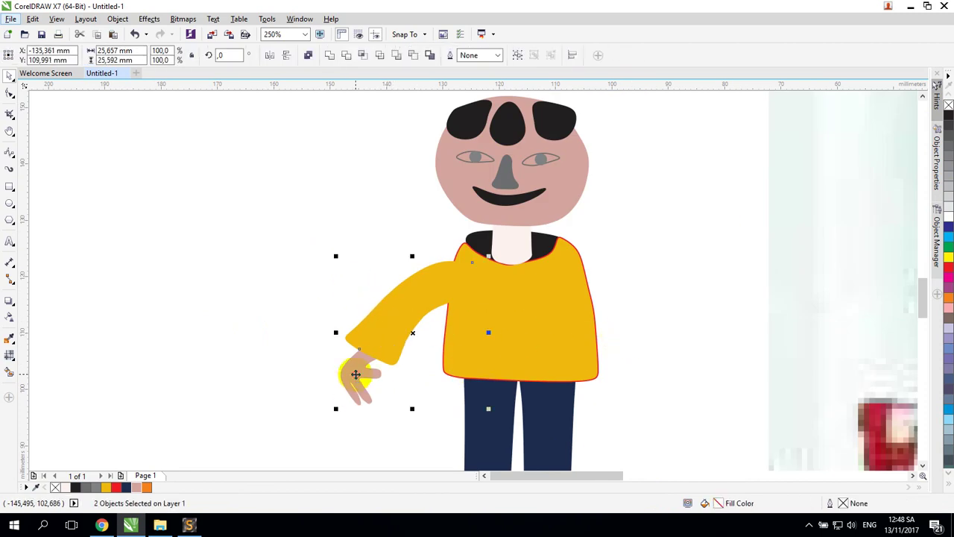
pyautogui.hotkey('ctrl', 'g')
# - Attach a horizontally mirrored copy of the arm group to the shirt's right shoulder, level with the original arm, and deselect it
pyautogui.moveTo(405, 323); pyautogui.dragTo(685, 323)
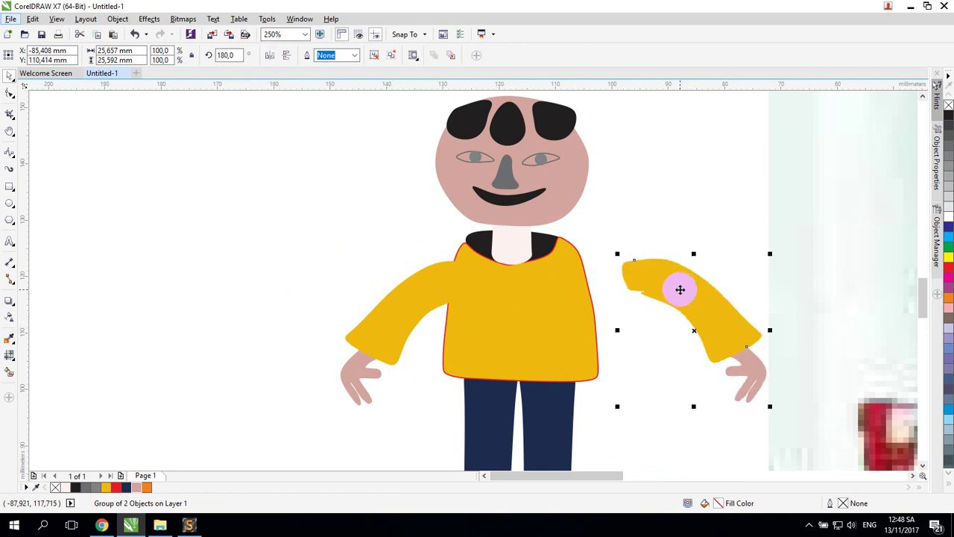
pyautogui.moveTo(678, 288); pyautogui.dragTo(641, 311)
pyautogui.click(671, 248)
pyautogui.click(644, 311)
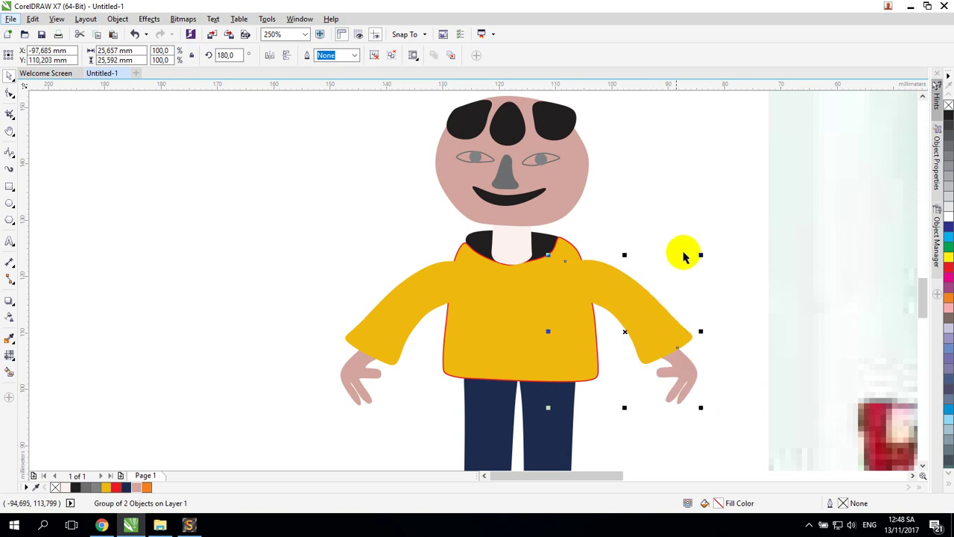
pyautogui.click(697, 230)
# - Narrow the face shape from both sides to about 22.2 mm wide, keeping its height, and deselect it
pyautogui.click(569, 175)
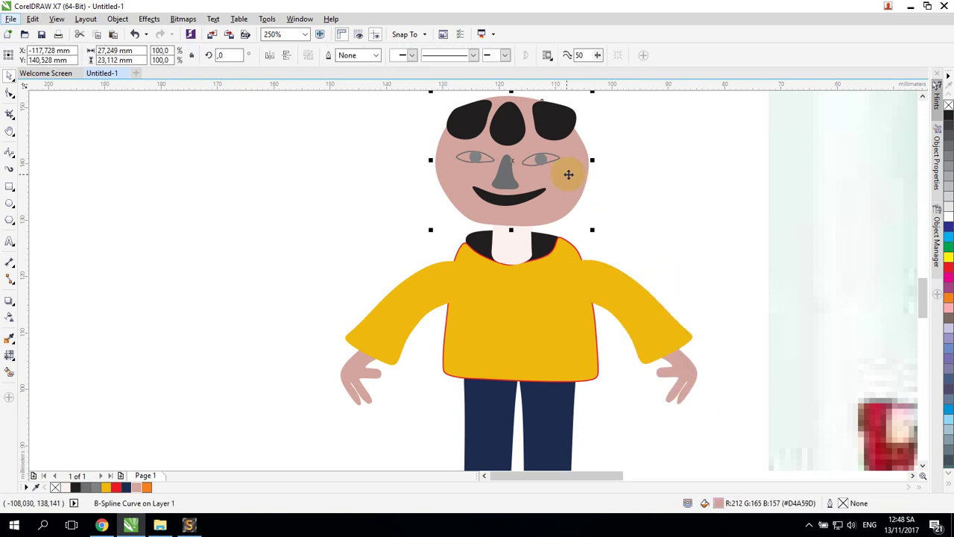
pyautogui.moveTo(592, 159); pyautogui.dragTo(578, 159)
pyautogui.moveTo(430, 159); pyautogui.dragTo(445, 159)
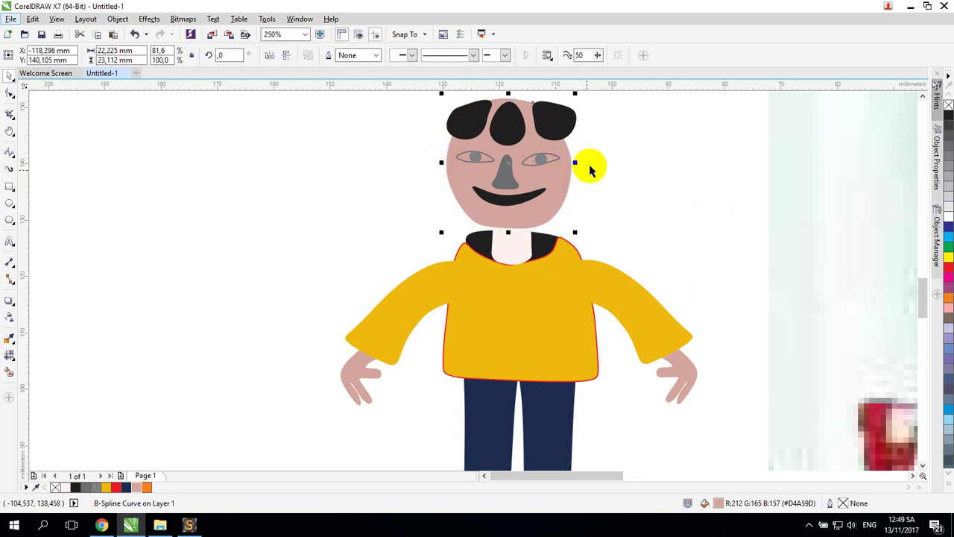
pyautogui.click(629, 183)
# - Draw a highlight circle about 0.53 mm wide in the left pupil with white fill and outline, and copy it to the right pupil
pyautogui.press('z')
pyautogui.moveTo(417, 102); pyautogui.dragTo(623, 246)
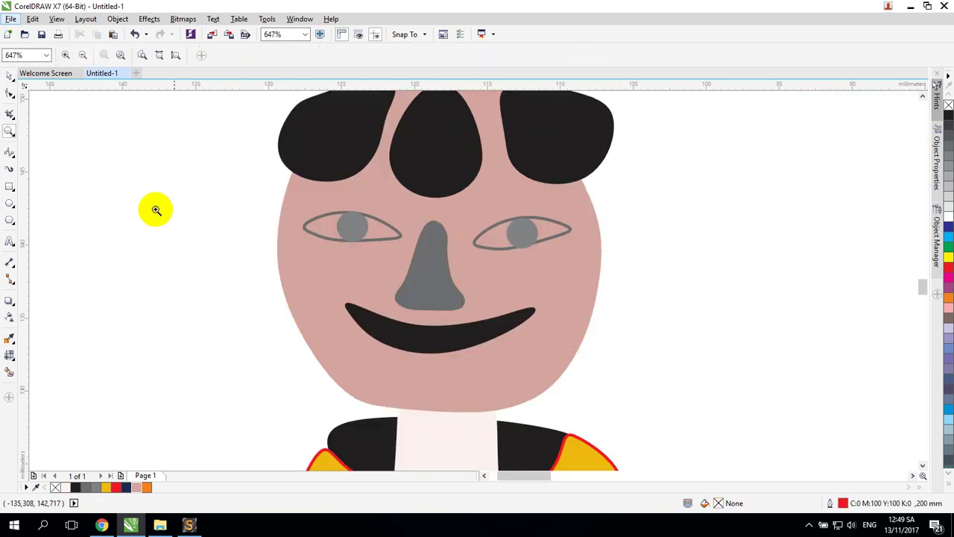
pyautogui.click(9, 209)
pyautogui.moveTo(342, 223); pyautogui.dragTo(351, 230)
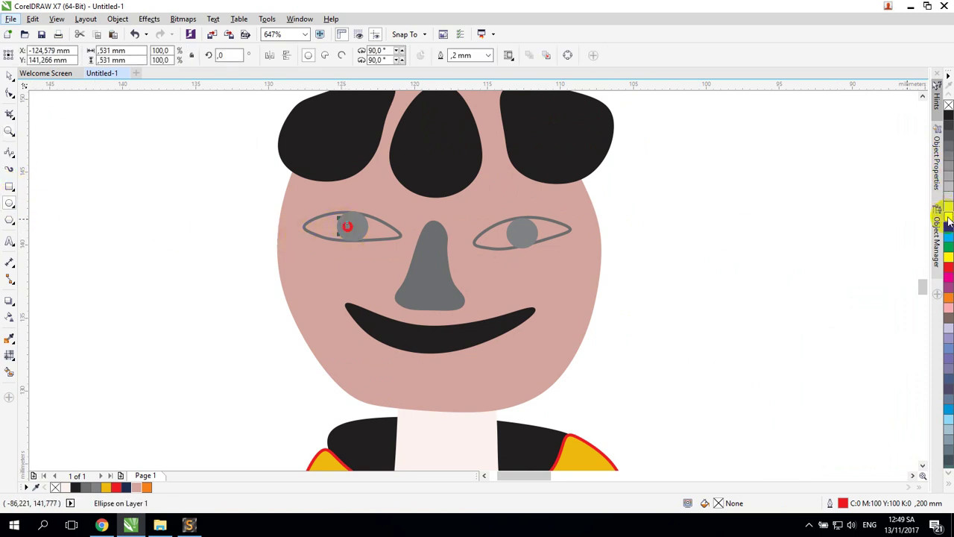
pyautogui.rightClick(948, 222)
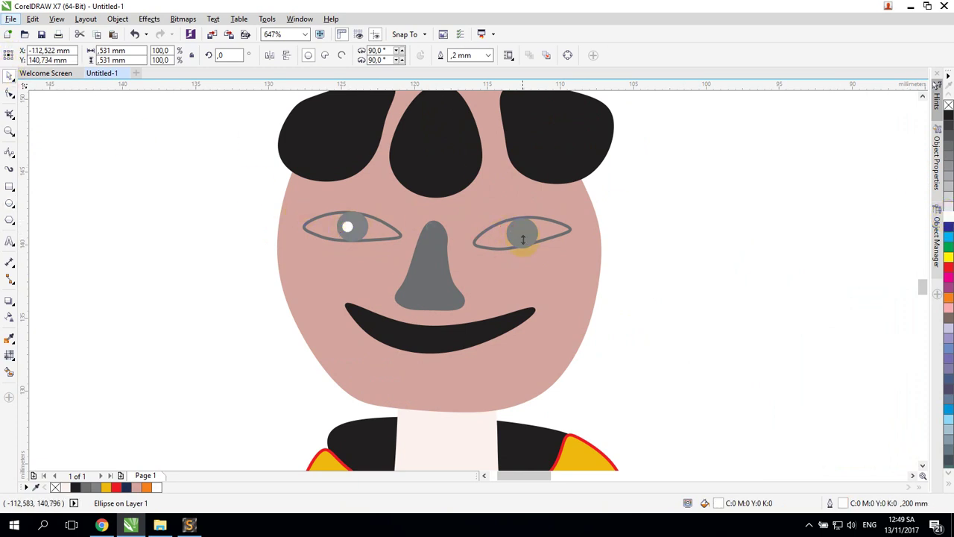
# - Move the nose slightly to the right so that it sits centred between the eyes
pyautogui.click(435, 275)
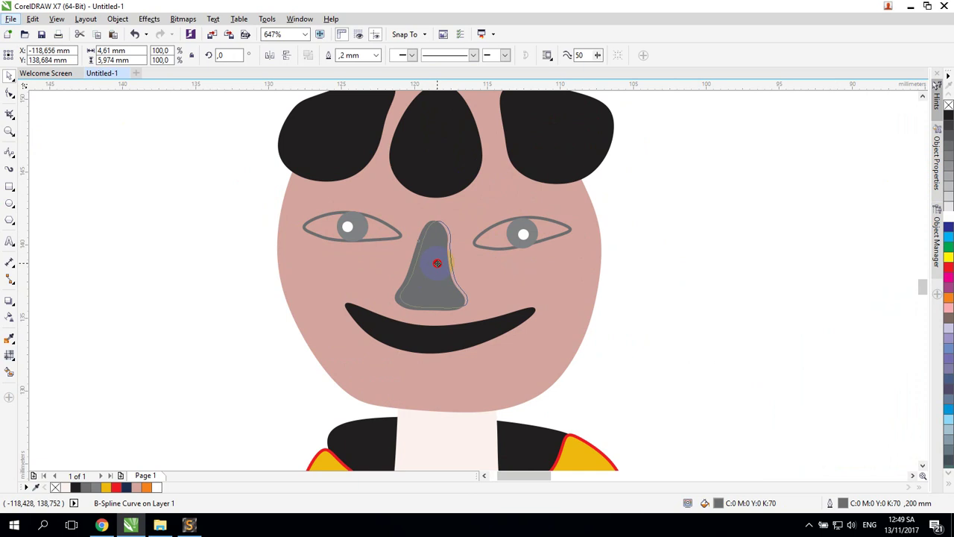
pyautogui.moveTo(437, 263); pyautogui.dragTo(439, 264)
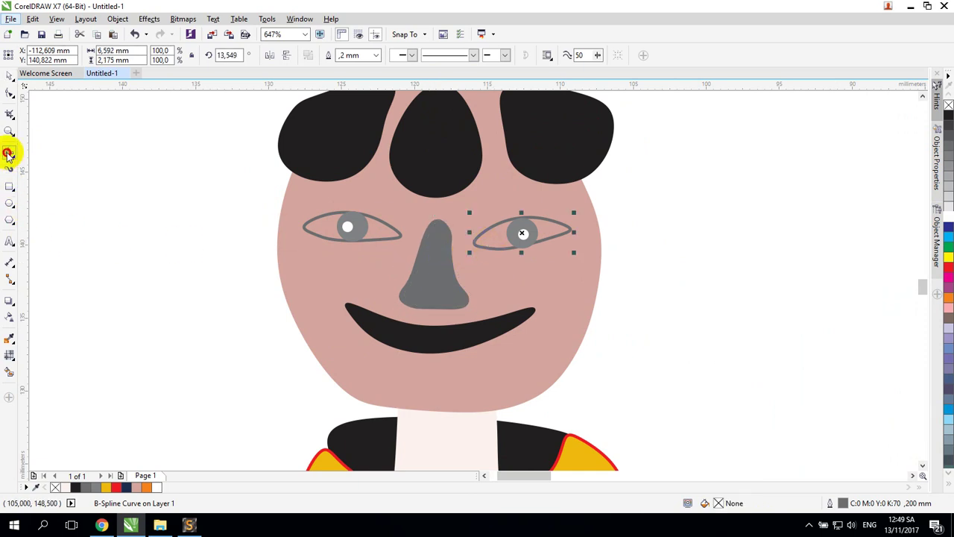
# - Draw arched eyebrow lines above the eyes, about 6.0 × 0.8 mm on the left and 5.7 × 1.2 mm on the right
pyautogui.click(8, 154)
pyautogui.click(59, 204)
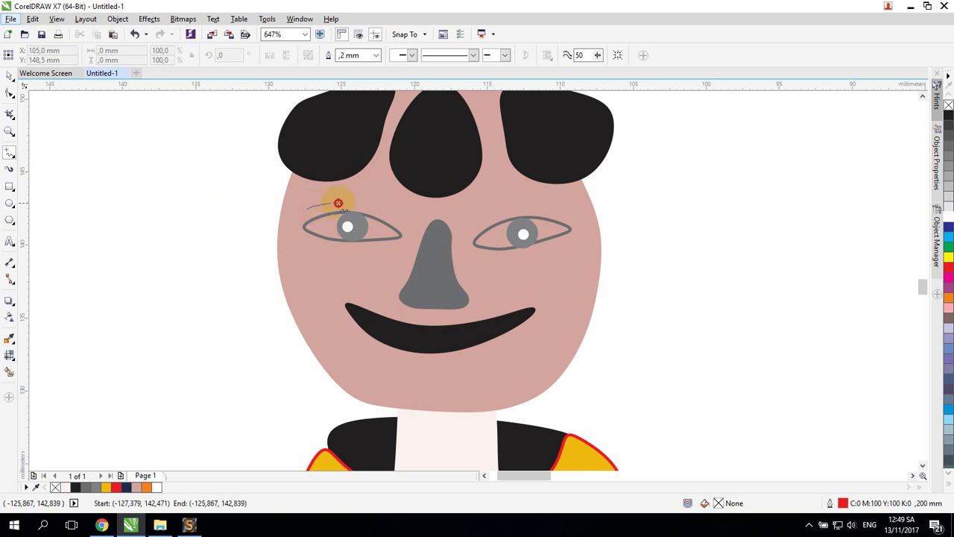
pyautogui.doubleClick(393, 213)
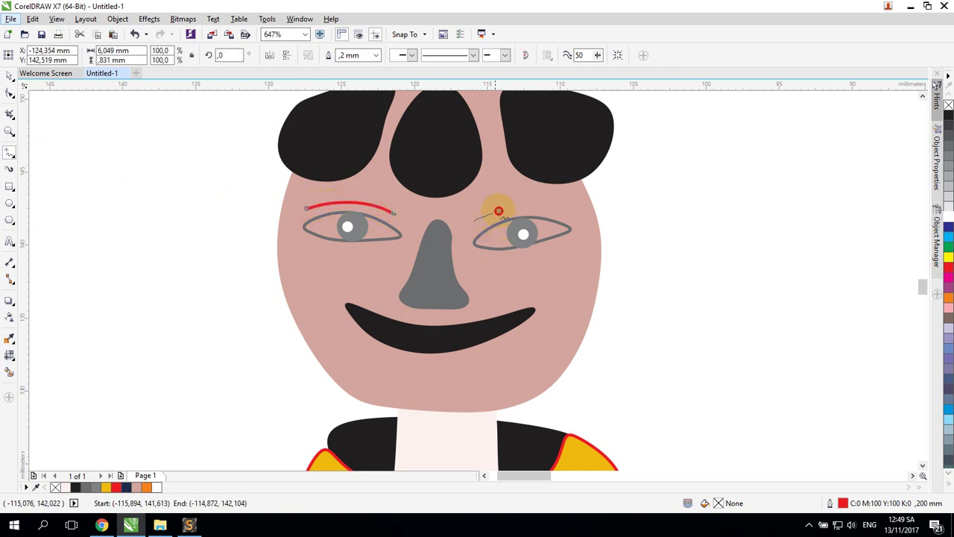
pyautogui.doubleClick(550, 204)
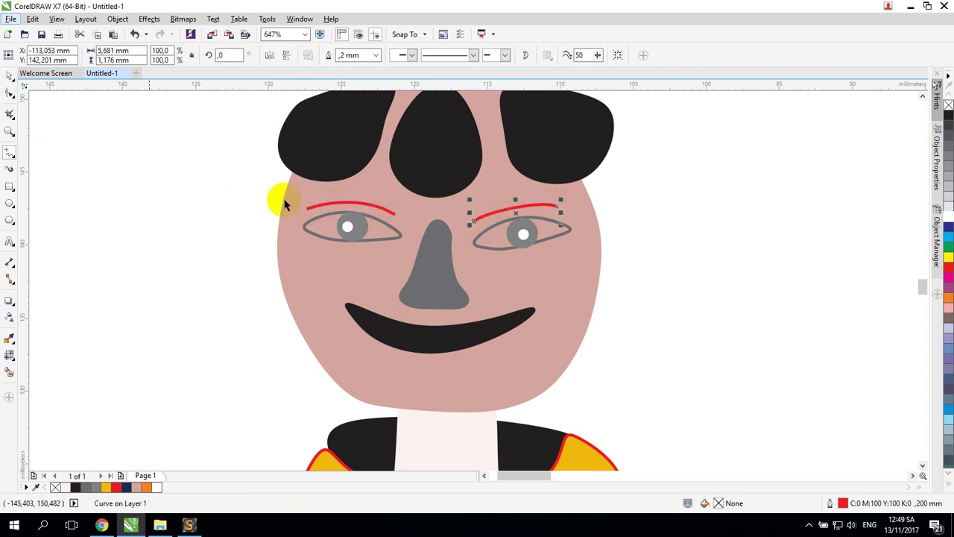
# - Recolour both eyebrow lines black and deselect them
pyautogui.keyDown('shift'); pyautogui.click(504, 216); pyautogui.keyUp('shift')
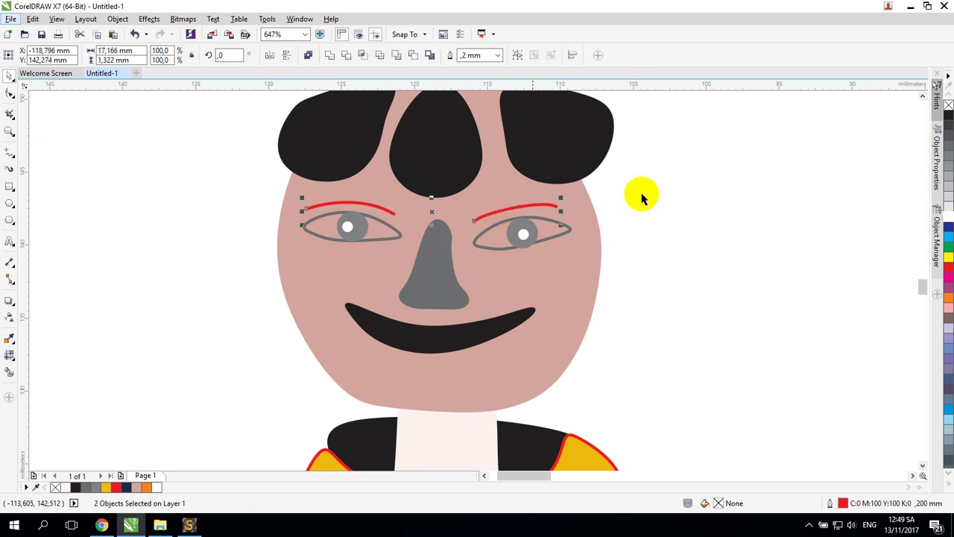
pyautogui.rightClick(948, 117)
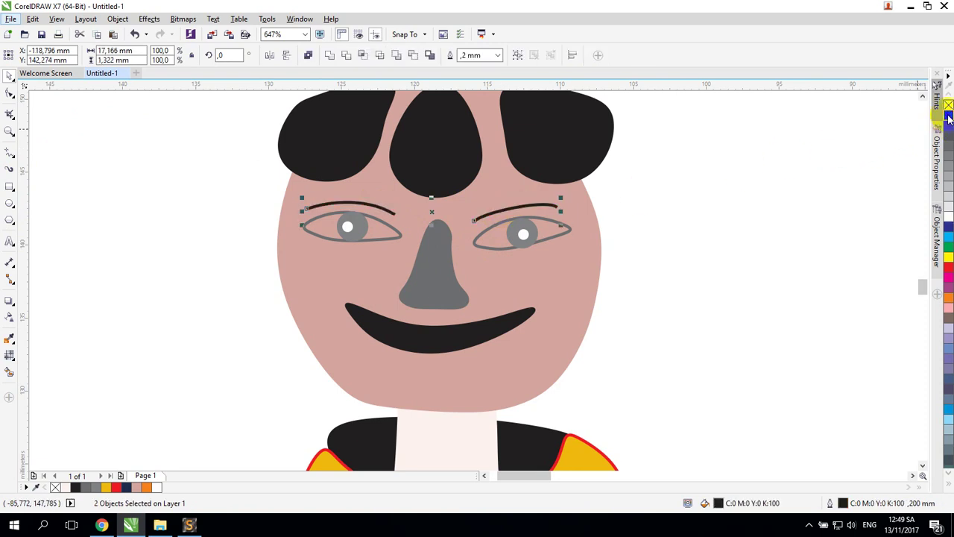
pyautogui.click(832, 188)
# - Unlock and delete the storybook reference picture, and delete the earlier boy figure traced over it
pyautogui.scroll(-2, 835, 190)
pyautogui.scroll(-1, 835, 190)
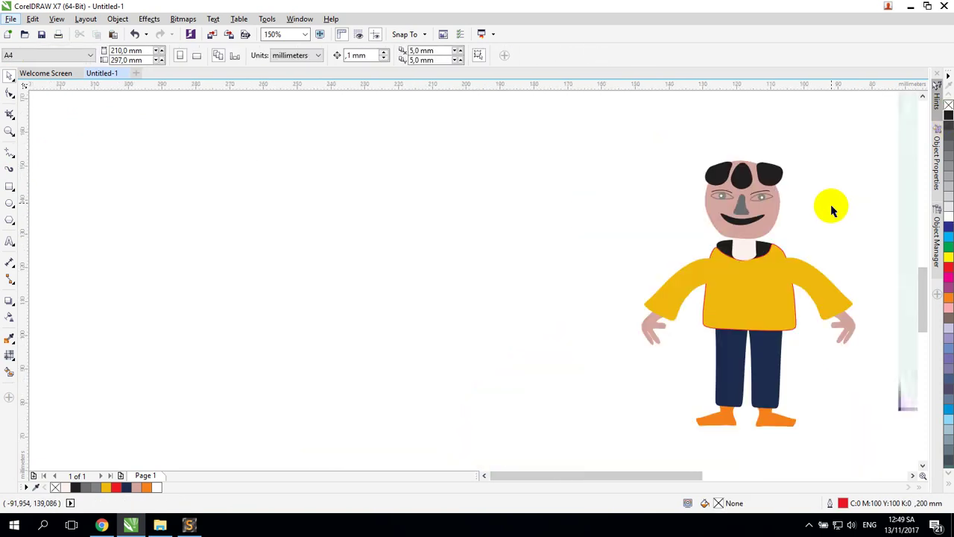
pyautogui.press('h')
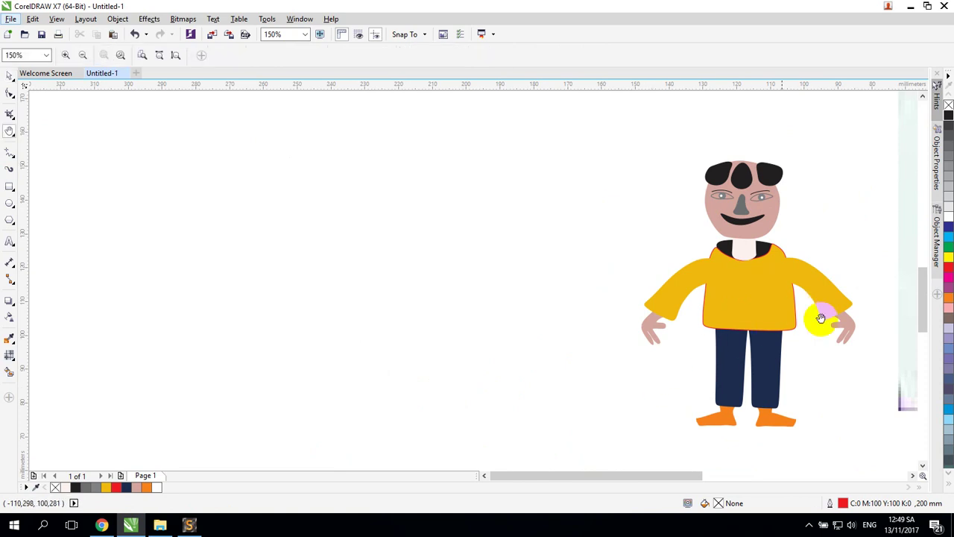
pyautogui.moveTo(820, 315); pyautogui.dragTo(649, 277)
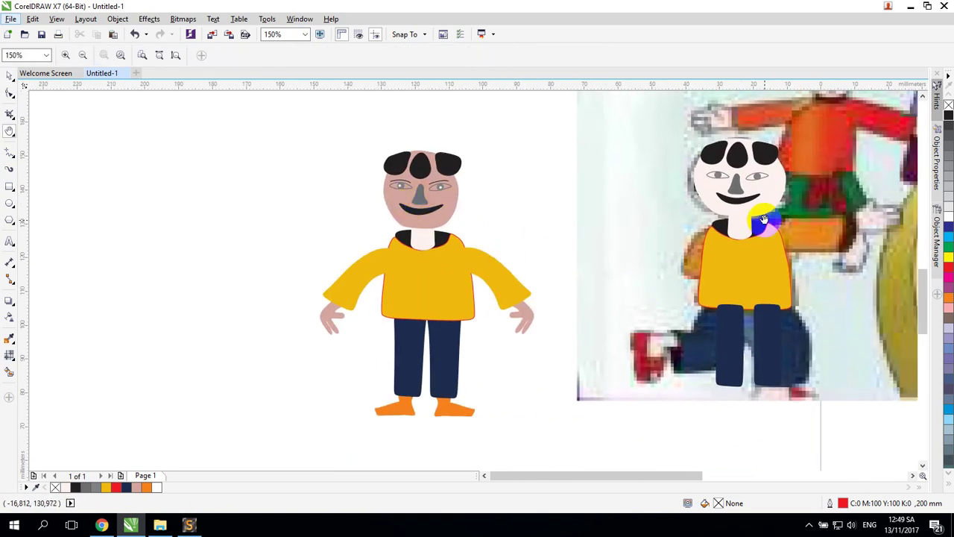
pyautogui.moveTo(765, 222); pyautogui.dragTo(602, 266)
pyautogui.moveTo(663, 241); pyautogui.dragTo(508, 206)
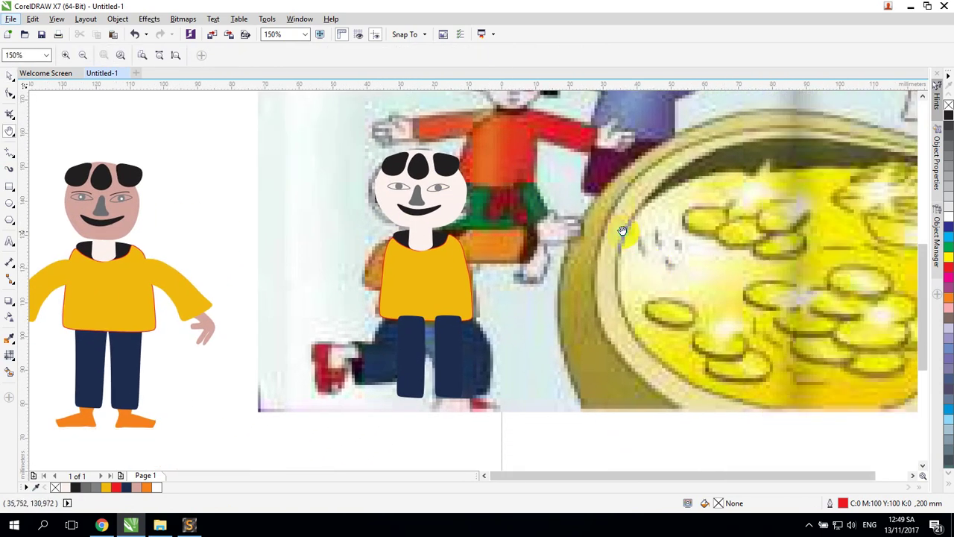
pyautogui.scroll(-1, 655, 266)
pyautogui.click(10, 75)
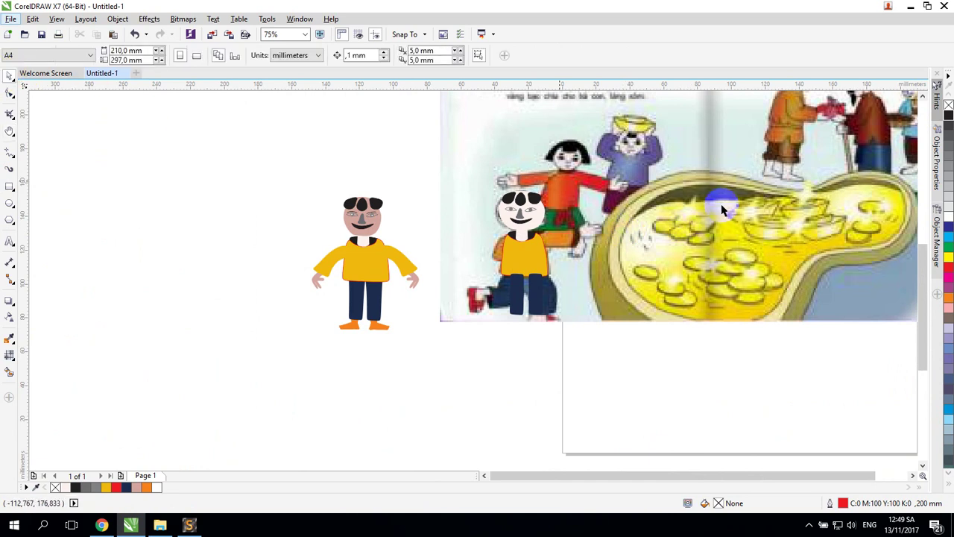
pyautogui.rightClick(725, 207)
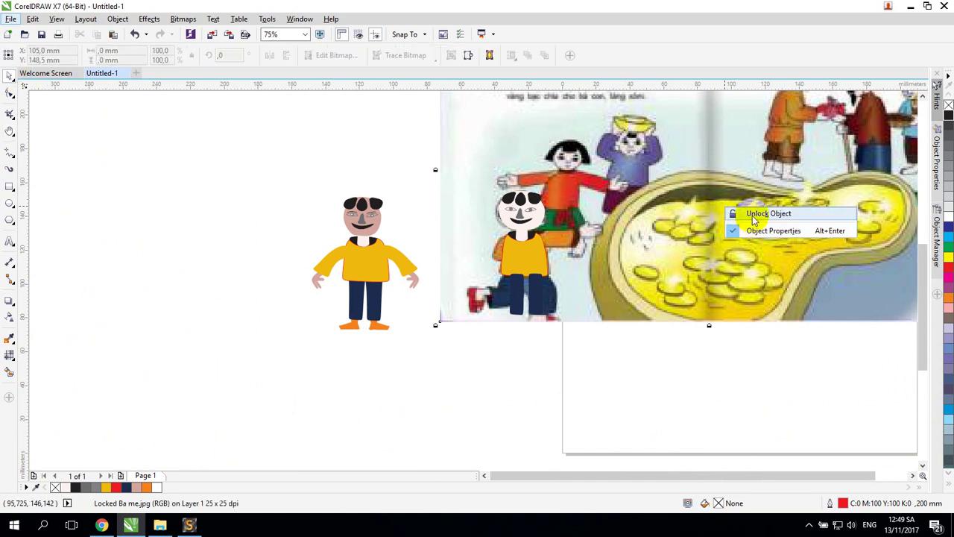
pyautogui.click(753, 215)
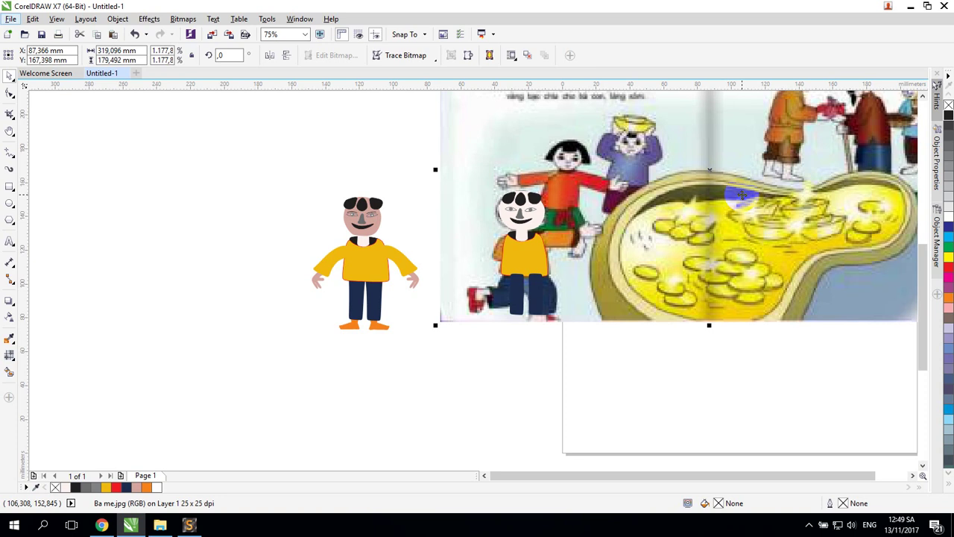
pyautogui.press('Delete')
pyautogui.moveTo(451, 160); pyautogui.dragTo(628, 385)
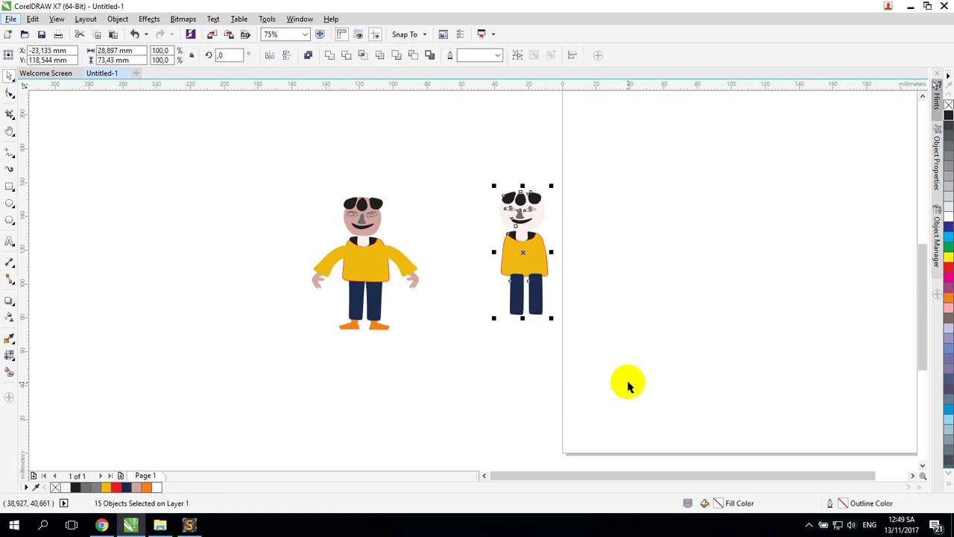
pyautogui.press('Delete')
# - Group all shapes of the standing boy and move the group onto the page
pyautogui.moveTo(253, 164); pyautogui.dragTo(478, 368)
pyautogui.hotkey('ctrl', 'g')
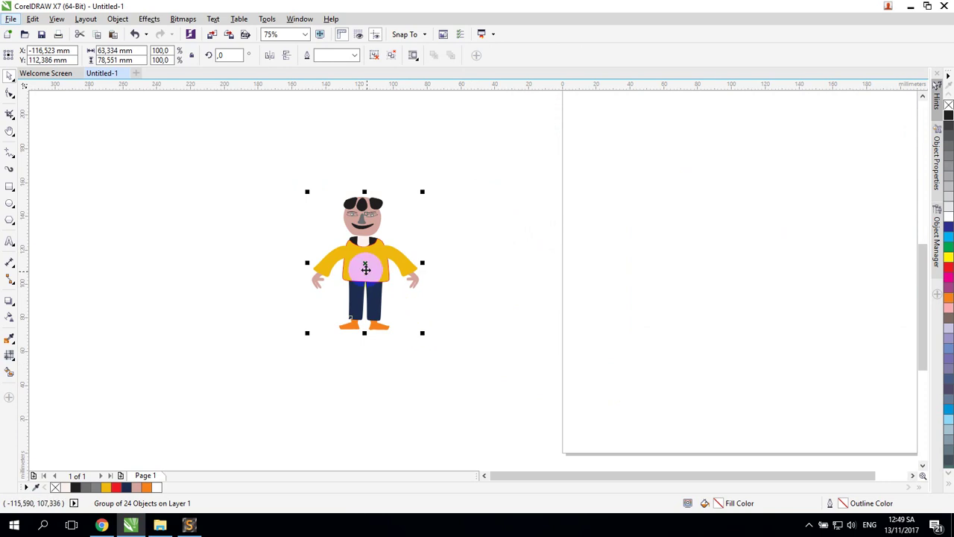
pyautogui.moveTo(368, 277); pyautogui.dragTo(737, 266)
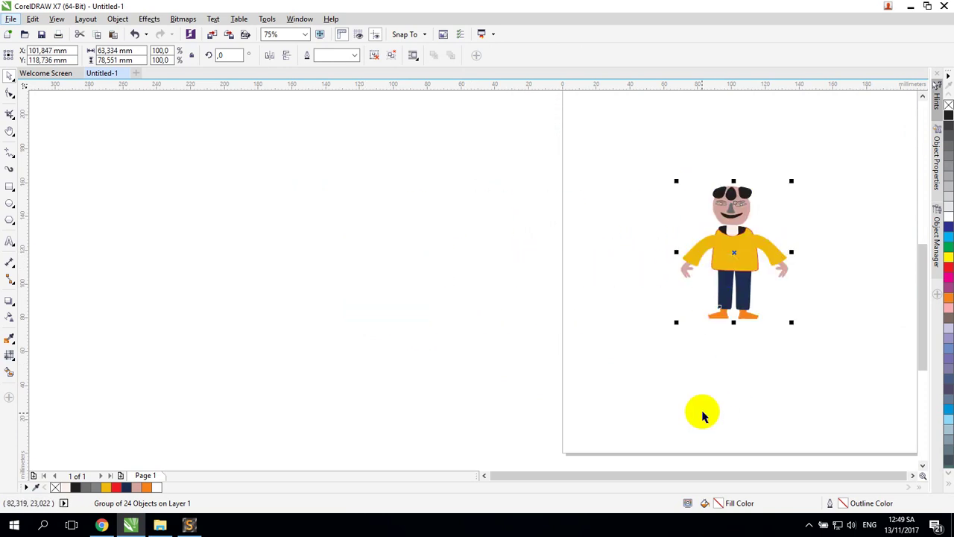
# - Ungroup the boy on the page so that its shapes can be edited individually
pyautogui.press('h')
pyautogui.moveTo(842, 319); pyautogui.dragTo(621, 339)
pyautogui.press('z')
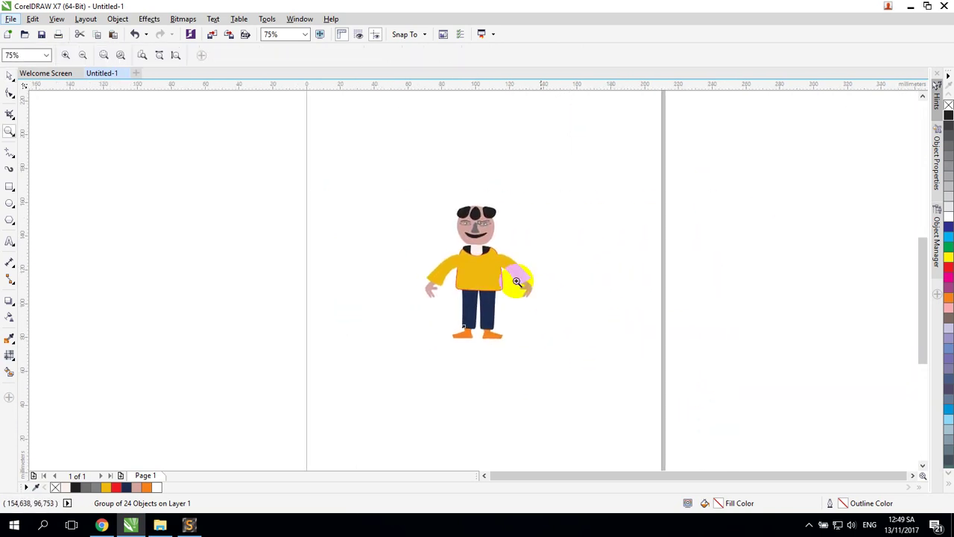
pyautogui.click(10, 76)
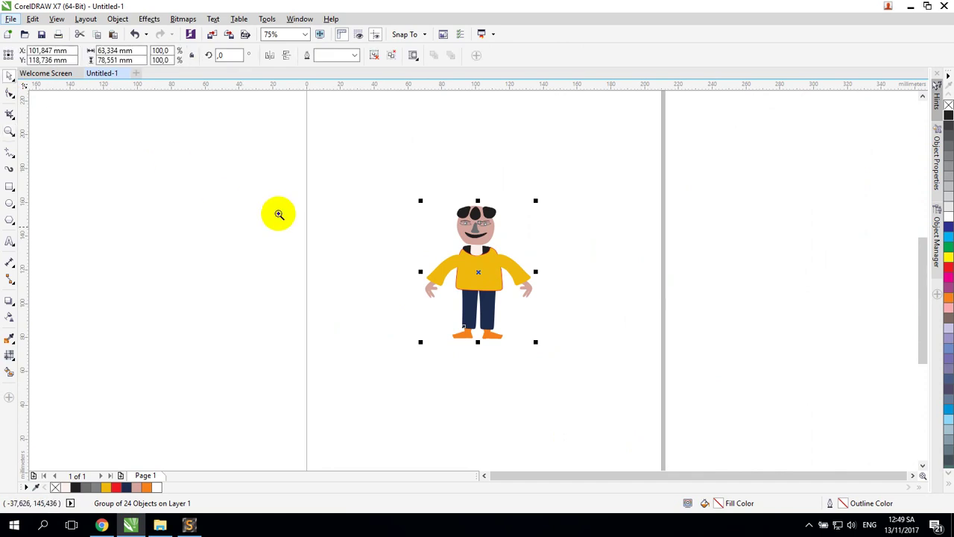
pyautogui.press('z')
pyautogui.moveTo(384, 189); pyautogui.dragTo(613, 392)
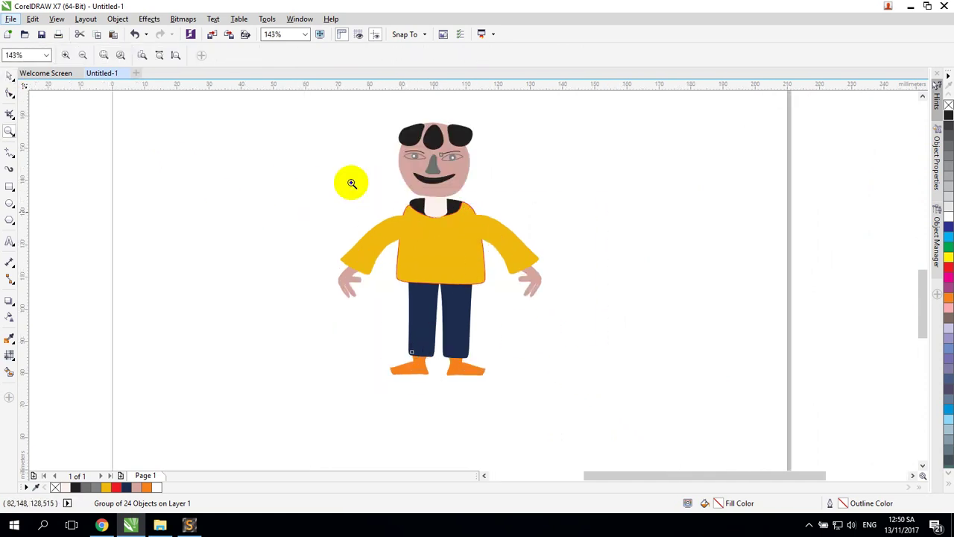
pyautogui.click(453, 258)
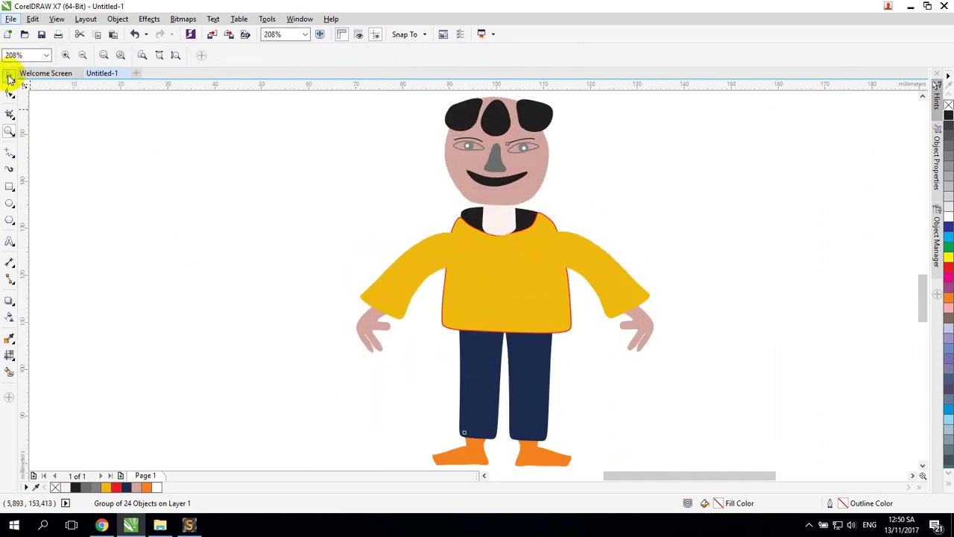
pyautogui.click(323, 188)
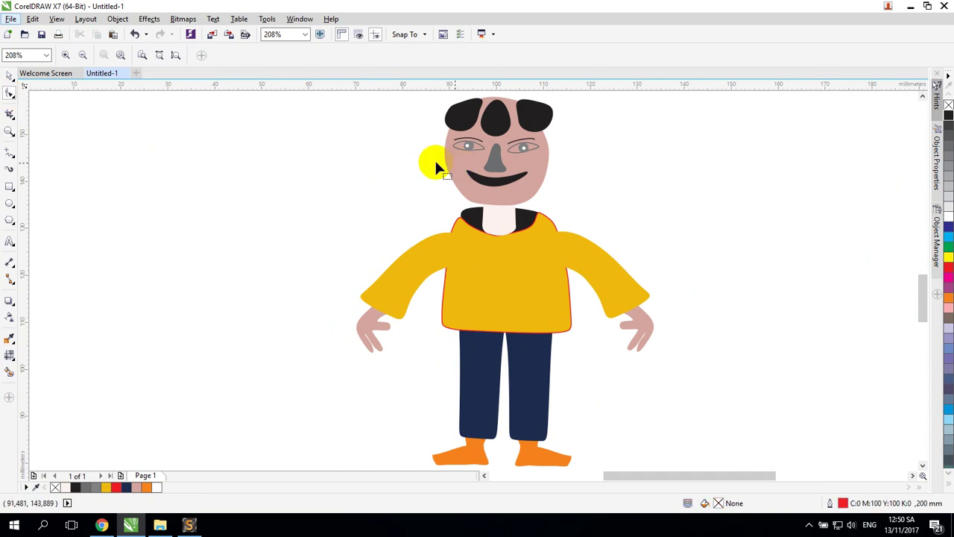
pyautogui.click(8, 77)
pyautogui.click(466, 158)
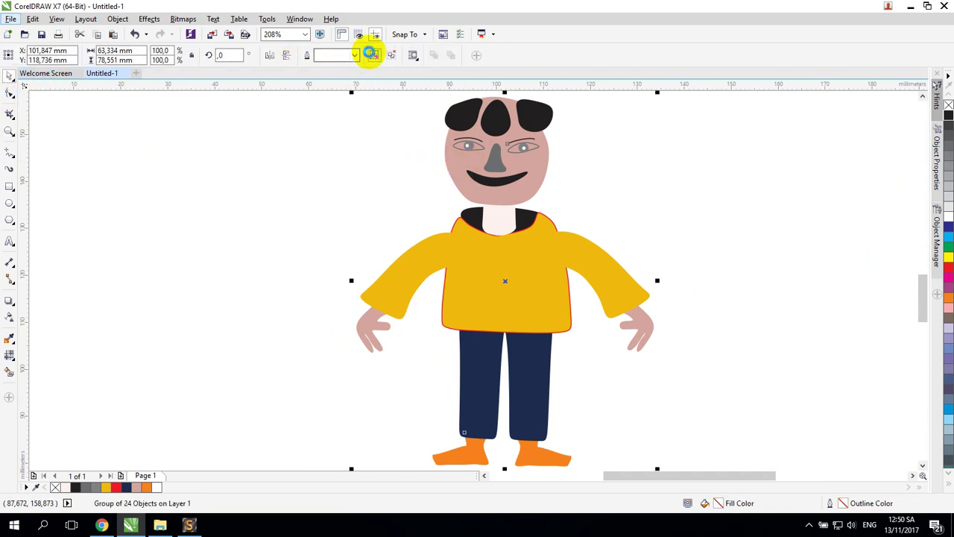
pyautogui.click(373, 55)
# - Narrow the face shape from both sides to about 18.9 mm wide, keeping its height
pyautogui.click(446, 160)
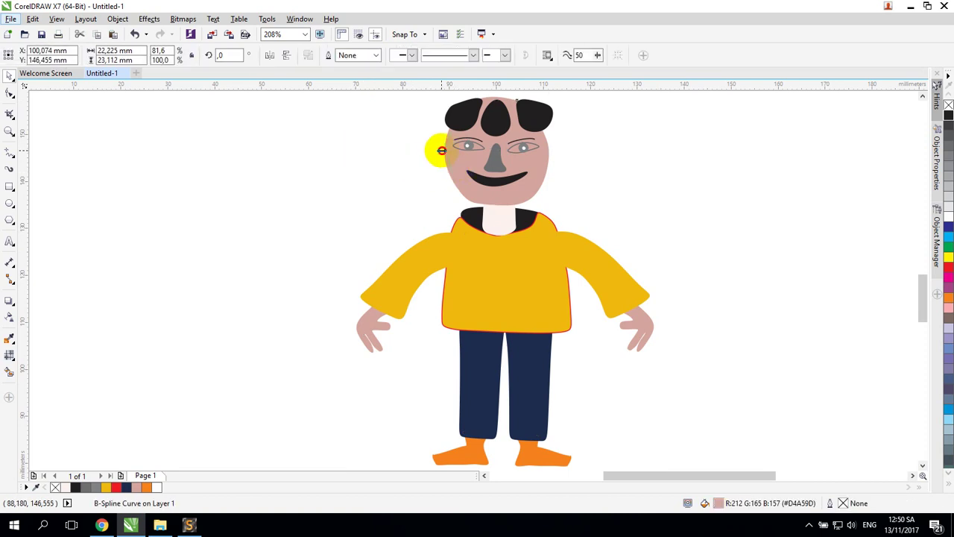
pyautogui.moveTo(442, 151); pyautogui.dragTo(449, 151)
pyautogui.moveTo(552, 150); pyautogui.dragTo(545, 151)
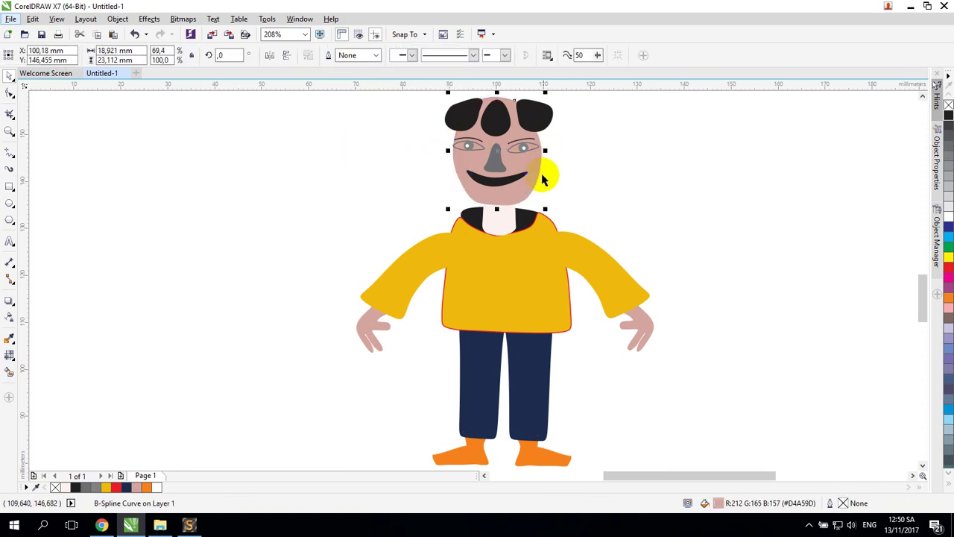
# - Scale the mouth down to about 8.6 × 2.2 mm, keep it centred below the nose, and clear the selection
pyautogui.click(532, 121)
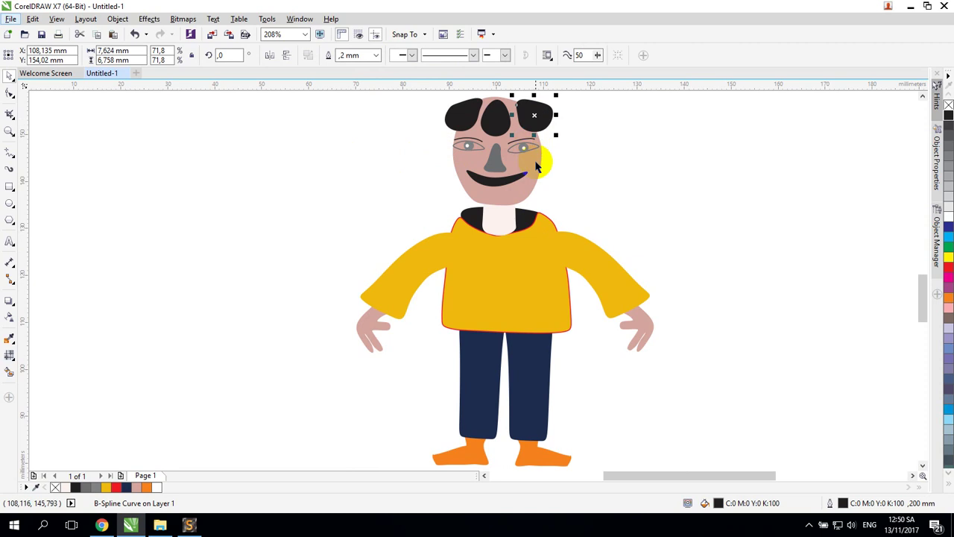
pyautogui.moveTo(530, 167); pyautogui.dragTo(512, 171)
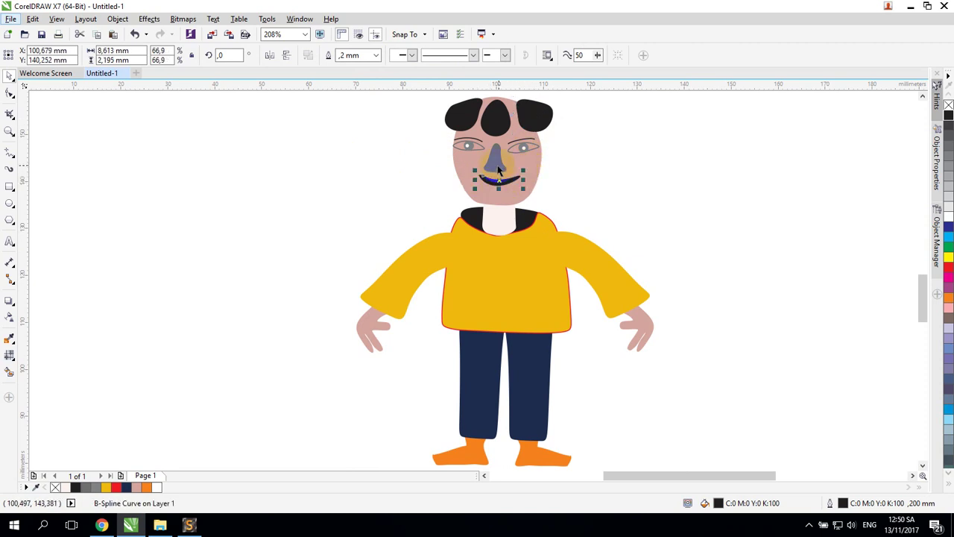
pyautogui.click(486, 163)
pyautogui.click(473, 148)
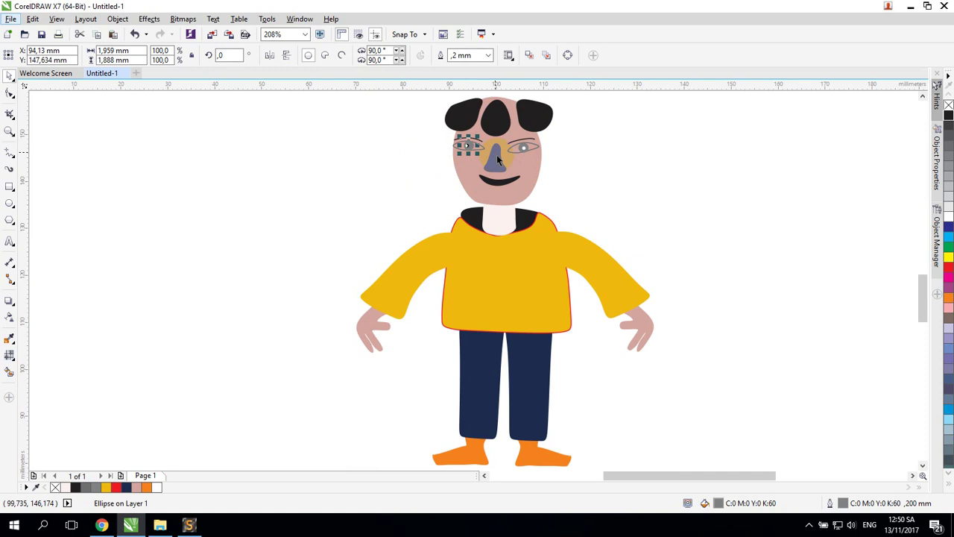
pyautogui.click(608, 167)
# - Narrow the left eye outline from both ends to about 4.6 mm wide and shift the left eyebrow slightly to the right
pyautogui.press('z')
pyautogui.moveTo(392, 99); pyautogui.dragTo(586, 219)
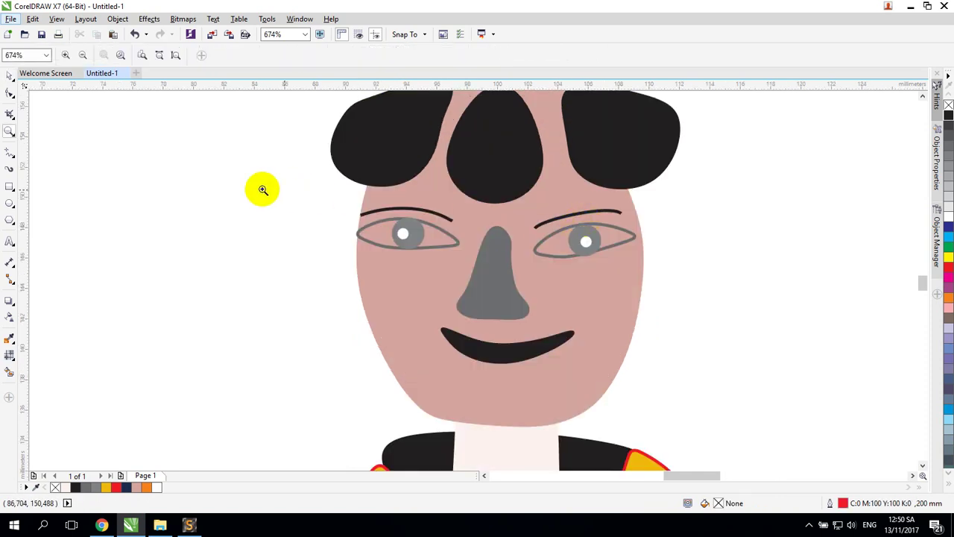
pyautogui.click(10, 79)
pyautogui.click(364, 231)
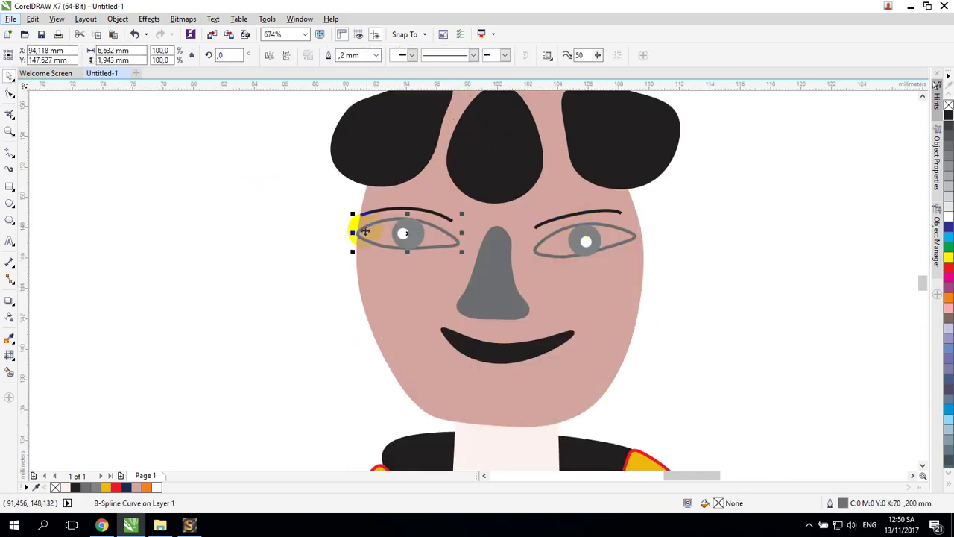
pyautogui.moveTo(350, 233); pyautogui.dragTo(372, 233)
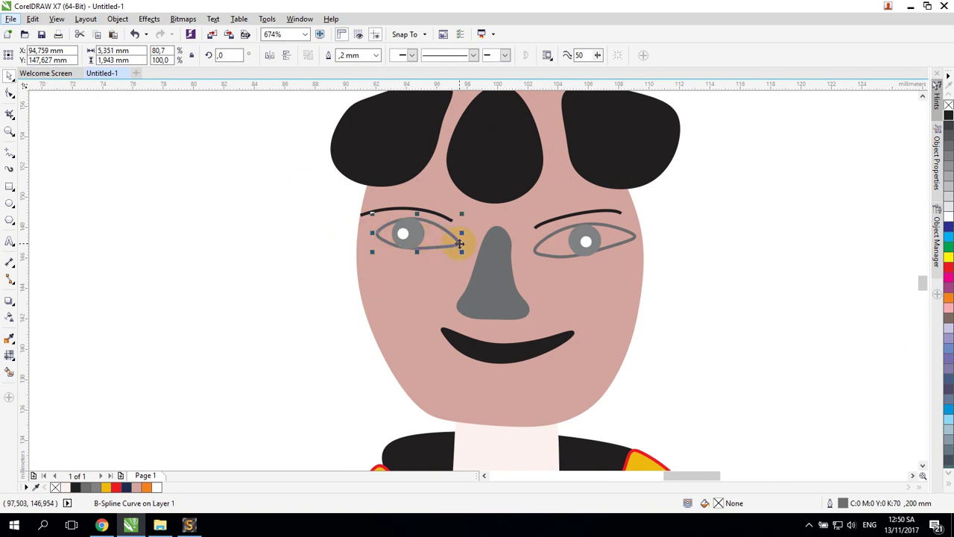
pyautogui.moveTo(451, 236); pyautogui.dragTo(448, 235)
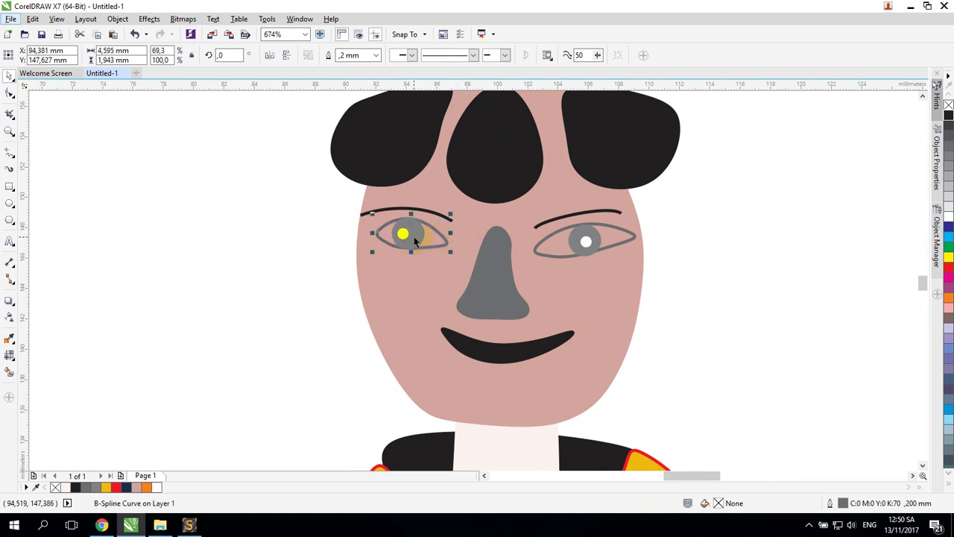
pyautogui.click(409, 212)
# - Narrow the right eye outline from its outer end and move its pupil inward to sit within it
pyautogui.click(569, 241)
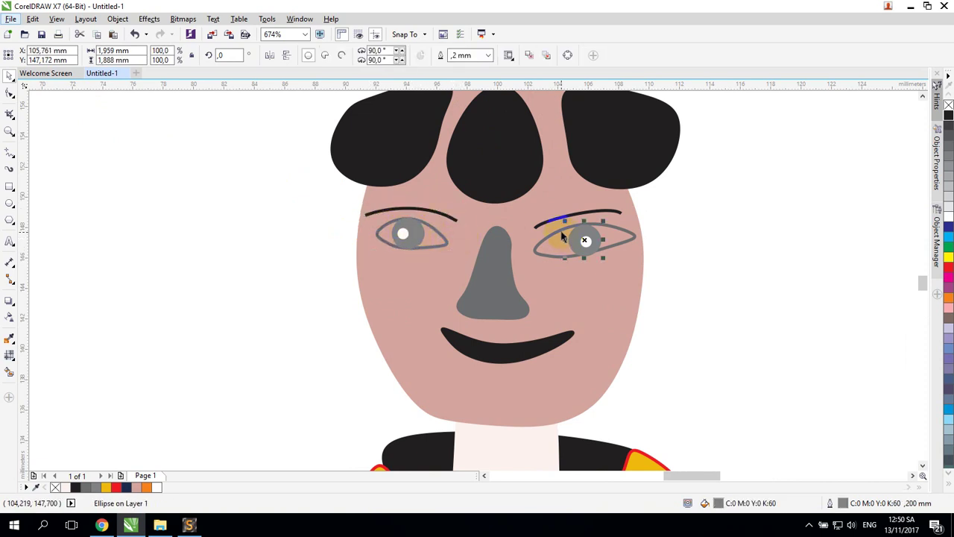
pyautogui.moveTo(640, 239); pyautogui.dragTo(610, 239)
pyautogui.click(580, 235)
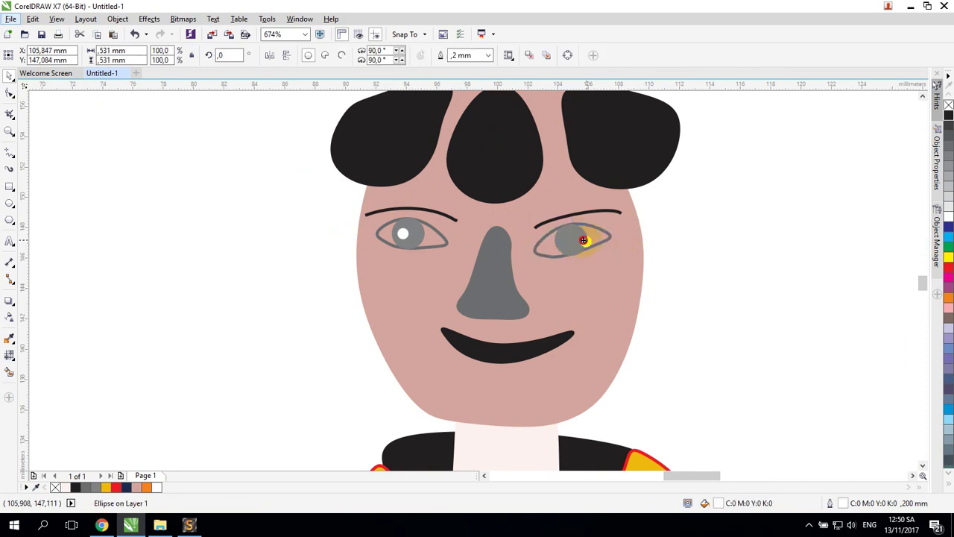
# - Select all the parts of the boy character, from hair to feet, and group them into one object
pyautogui.press('Escape')
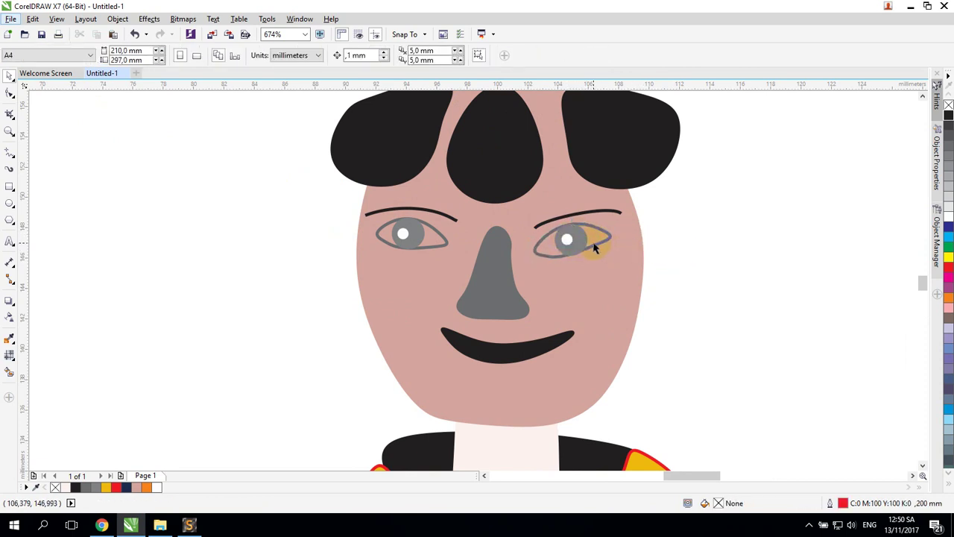
pyautogui.click(597, 215)
pyautogui.click(707, 241)
pyautogui.scroll(-5, 720, 254)
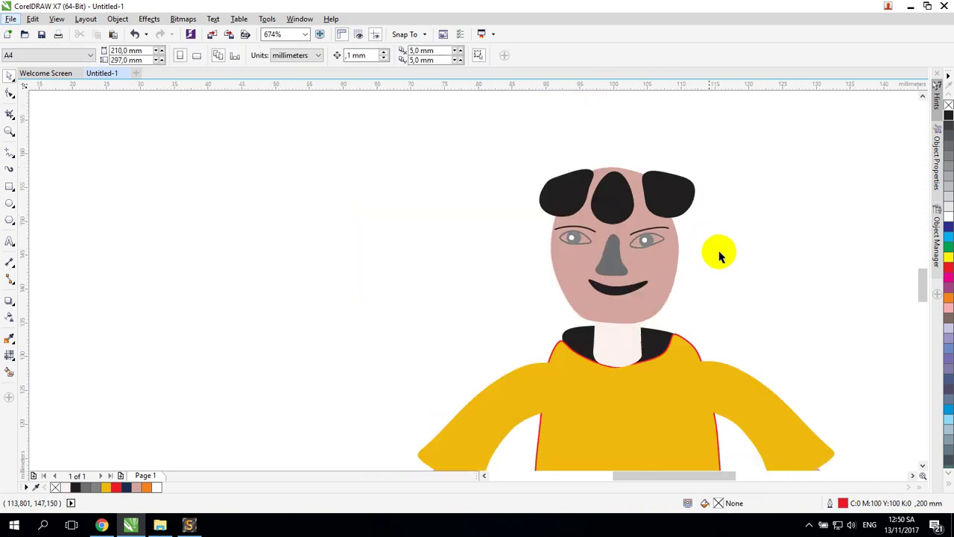
pyautogui.moveTo(736, 475); pyautogui.dragTo(761, 475)
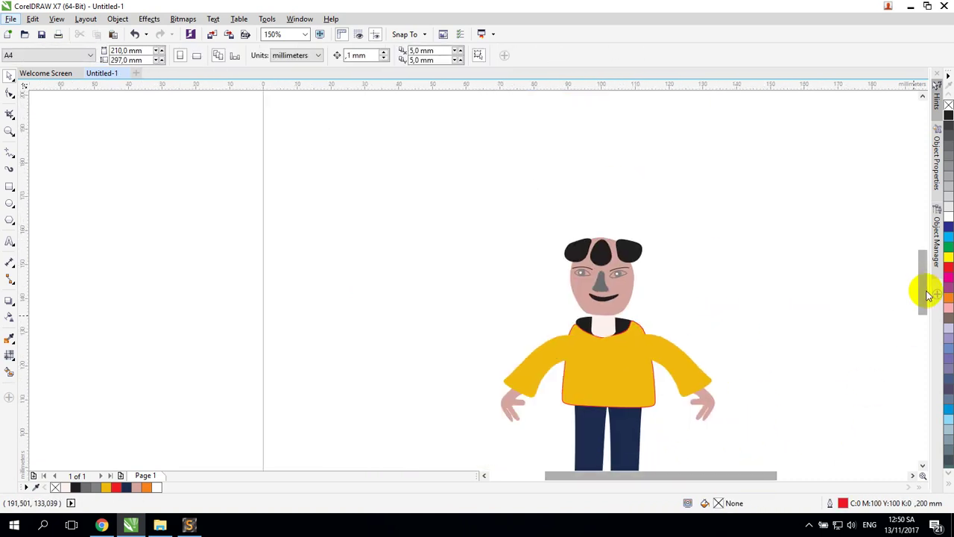
pyautogui.moveTo(927, 291)
pyautogui.mouseDown()
pyautogui.moveTo(924, 320)
pyautogui.moveTo(923, 293)
pyautogui.mouseUp()
pyautogui.moveTo(482, 119); pyautogui.dragTo(752, 437)
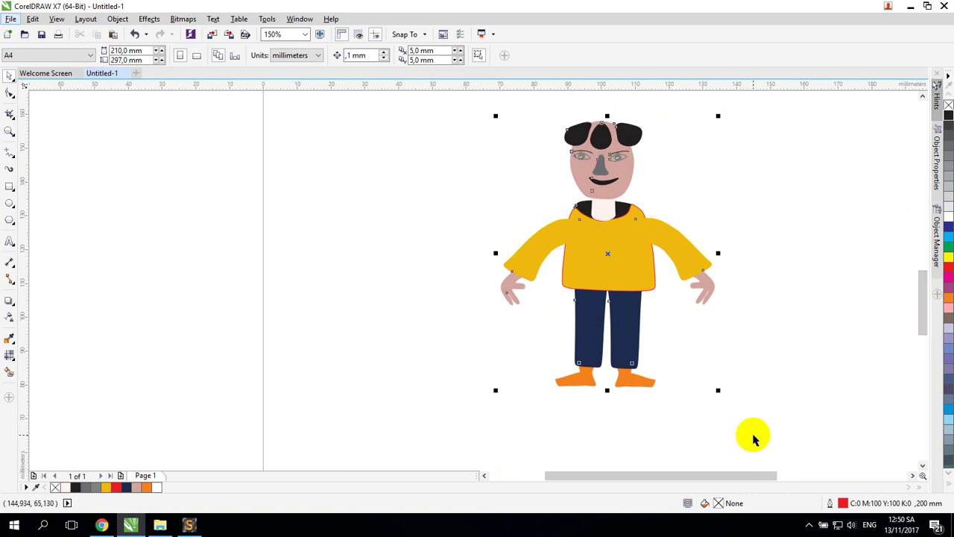
pyautogui.click(475, 105)
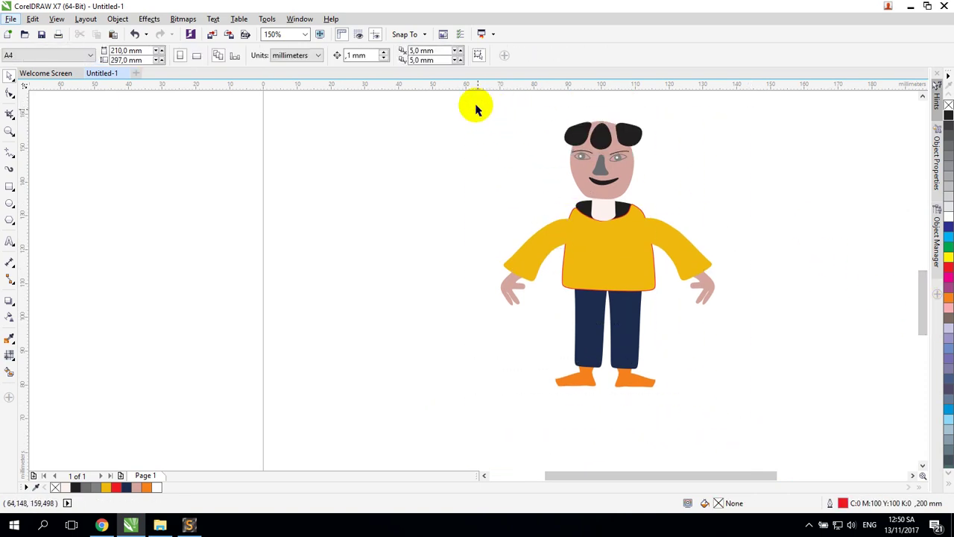
pyautogui.moveTo(711, 383); pyautogui.dragTo(750, 422)
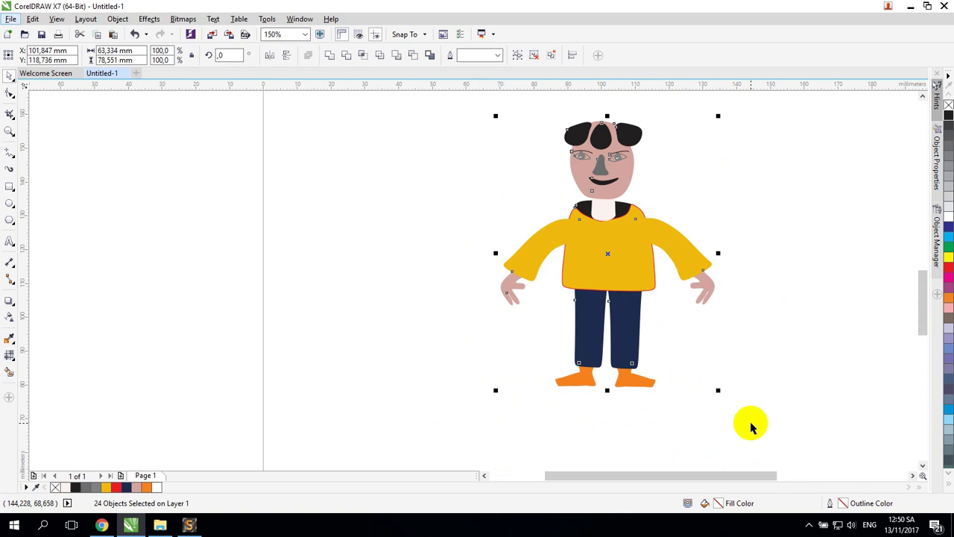
pyautogui.hotkey('ctrl', 'g')
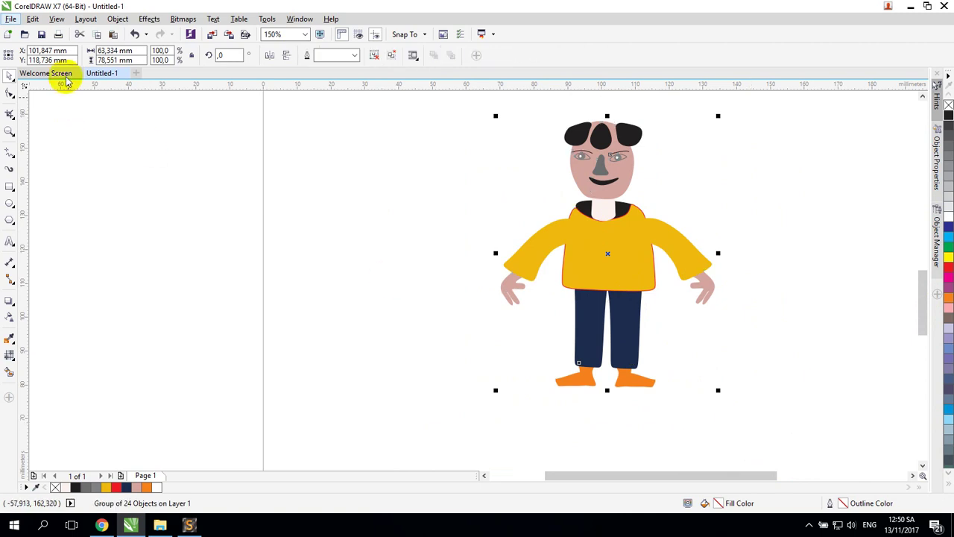
# - Export only the selected character group as a PDF named "the boy" in the BAU TIEN folder, with the page size set by the selected objects
pyautogui.click(12, 19)
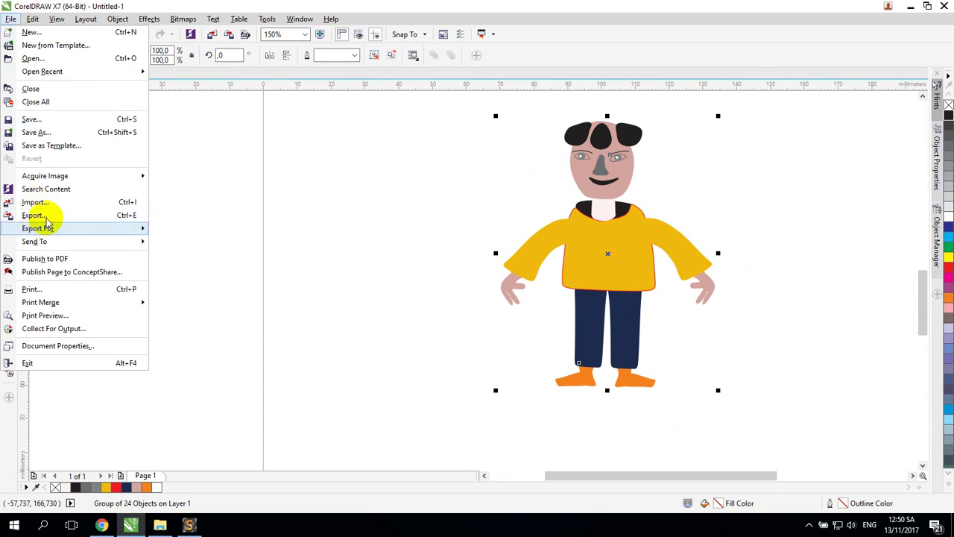
pyautogui.click(54, 215)
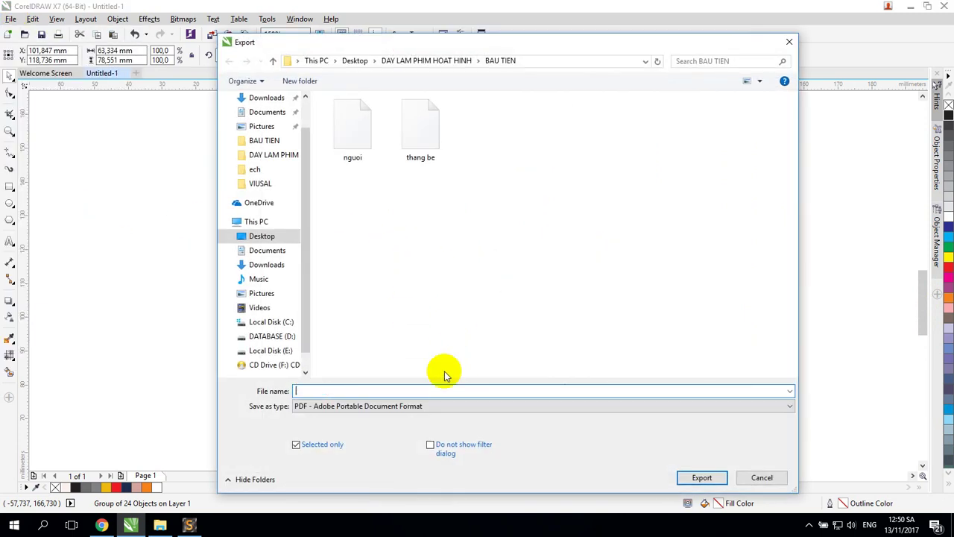
pyautogui.write('thje')
pyautogui.press('BackSpace')
pyautogui.press('BackSpace')
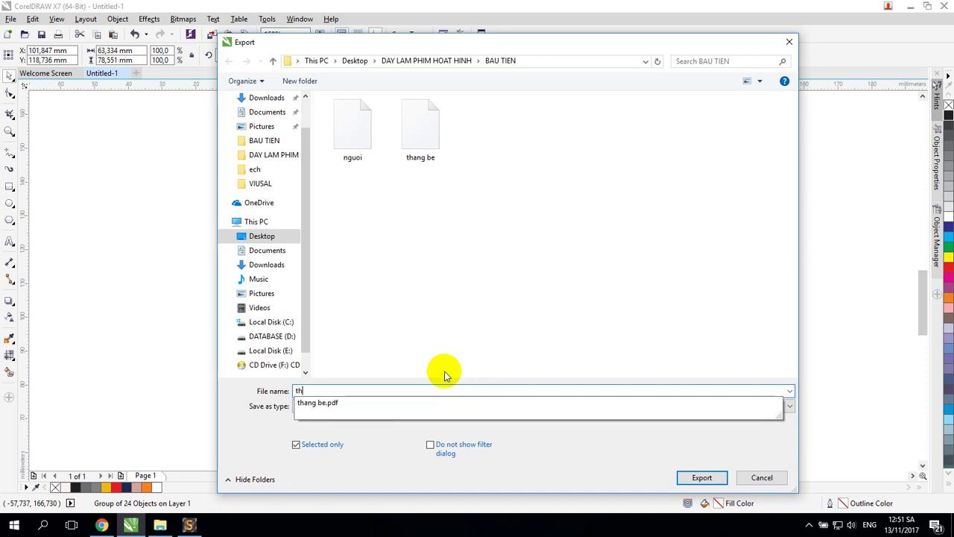
pyautogui.write('e boy')
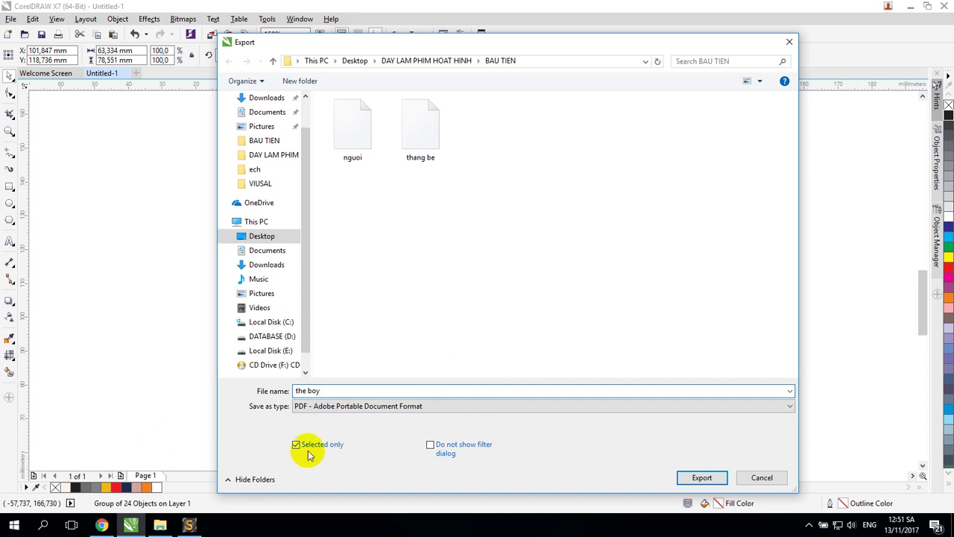
pyautogui.click(697, 476)
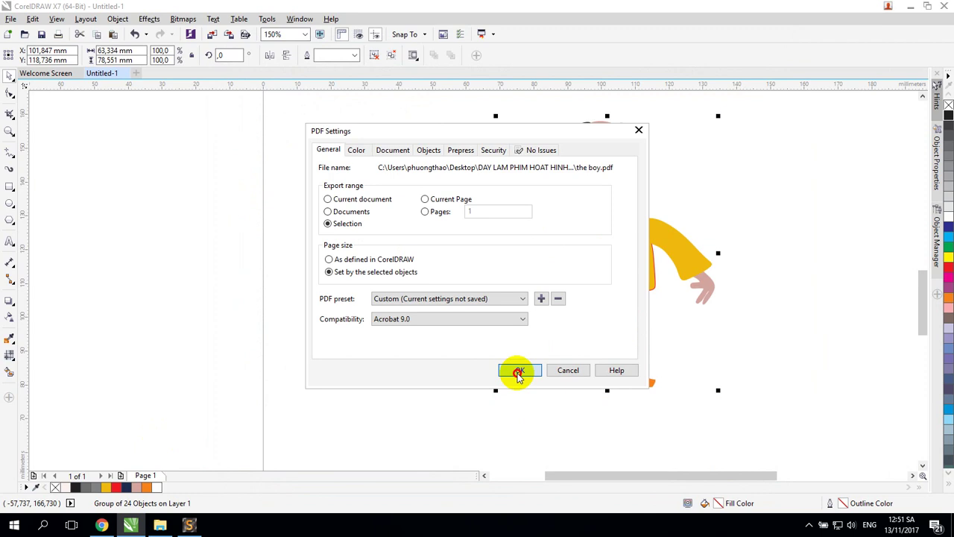
pyautogui.click(516, 373)
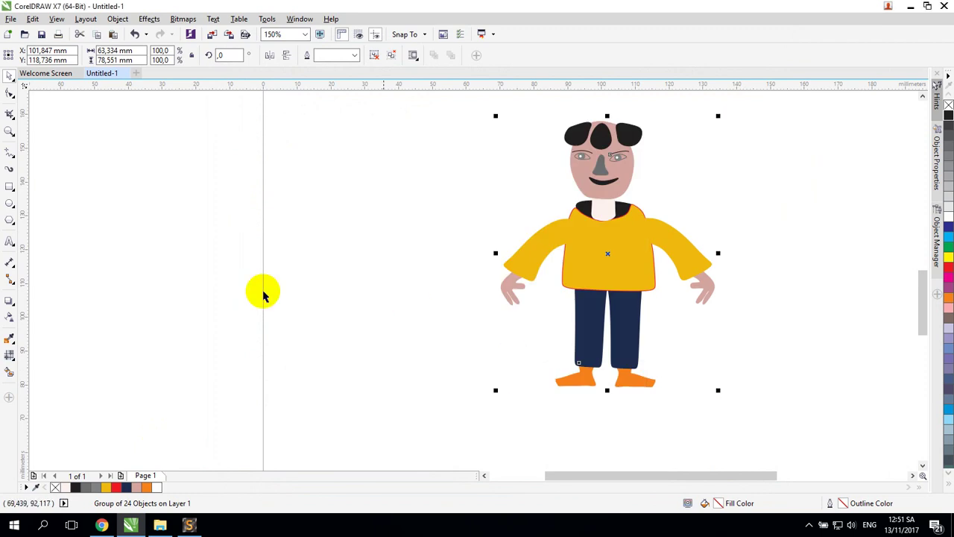
# - Save the drawing as Untitled-1 in CDR format in Documents, replacing the existing file, and close CorelDRAW
pyautogui.click(12, 18)
pyautogui.click(56, 128)
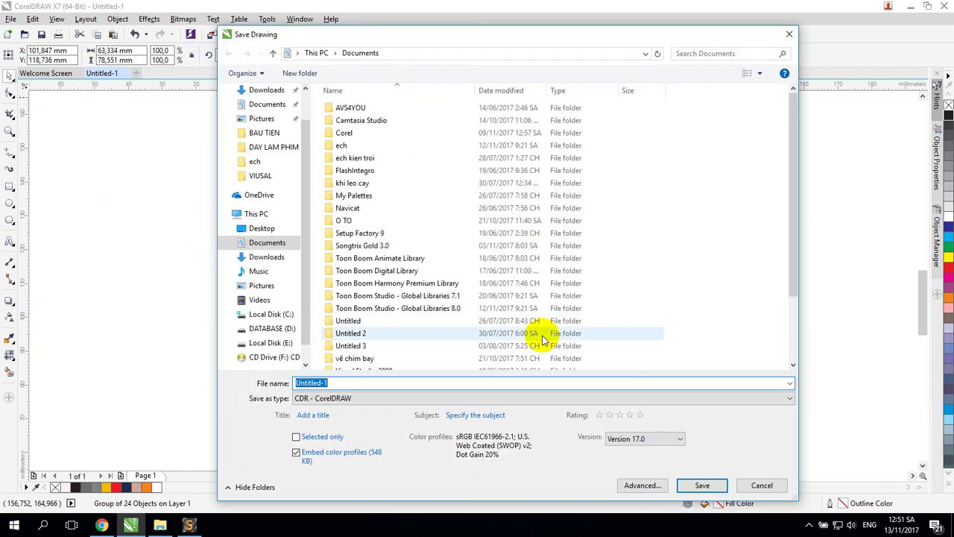
pyautogui.click(700, 485)
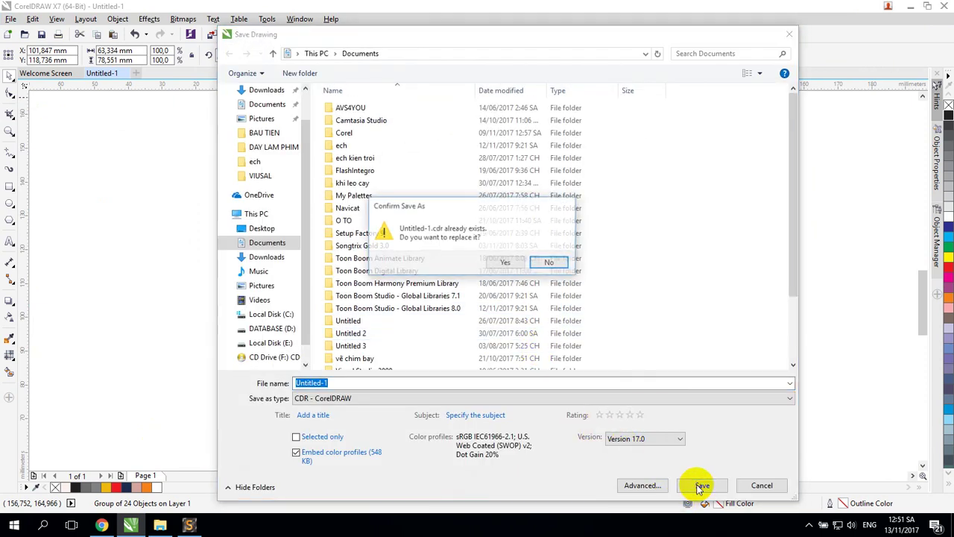
pyautogui.click(504, 262)
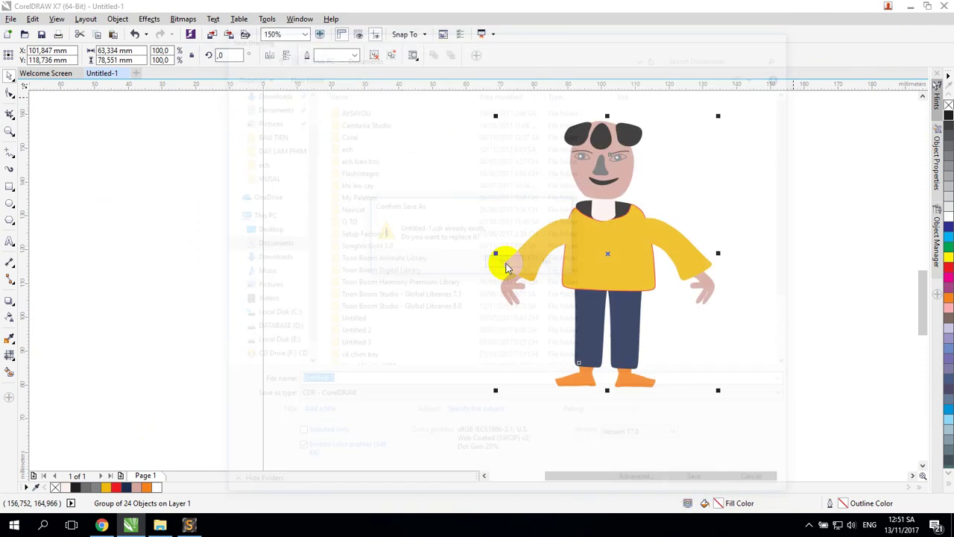
pyautogui.click(945, 7)
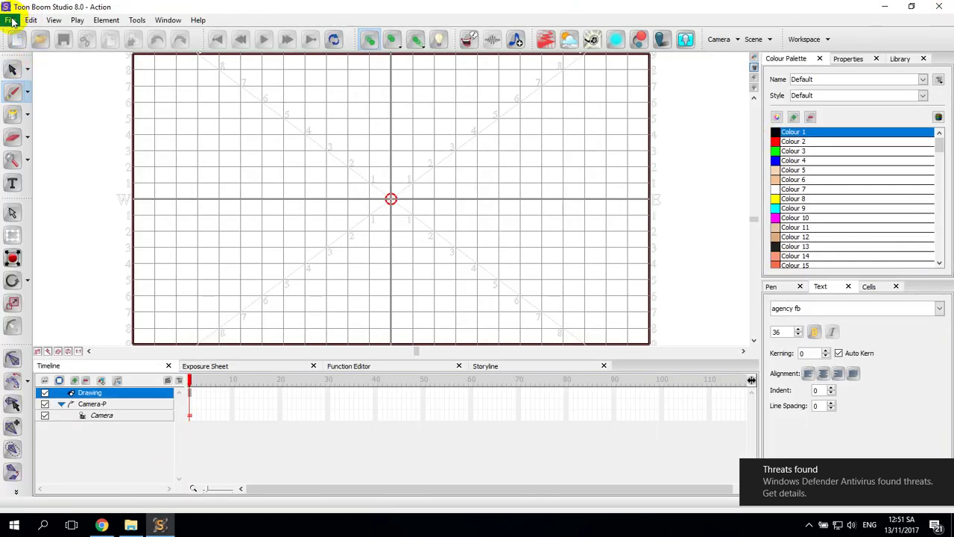
# - In Toon Boom Studio, import "the boy" PDF from the BAU TIEN folder with the original Illustrator layers preserved
pyautogui.click(10, 20)
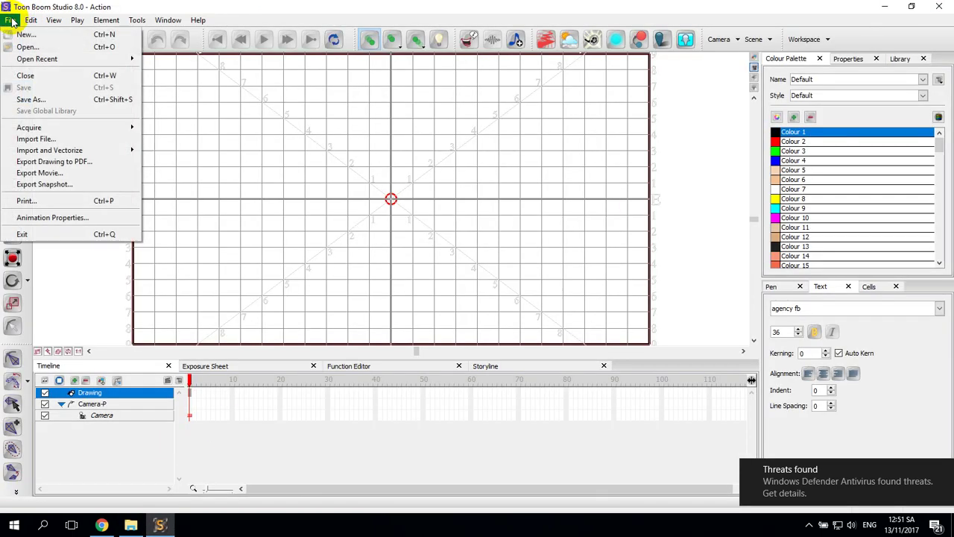
pyautogui.click(41, 140)
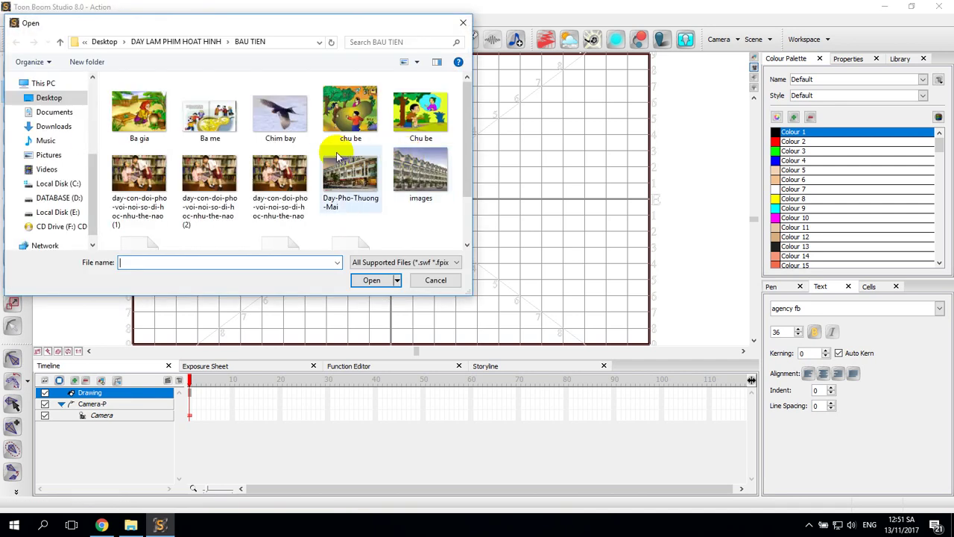
pyautogui.moveTo(469, 121); pyautogui.dragTo(473, 169)
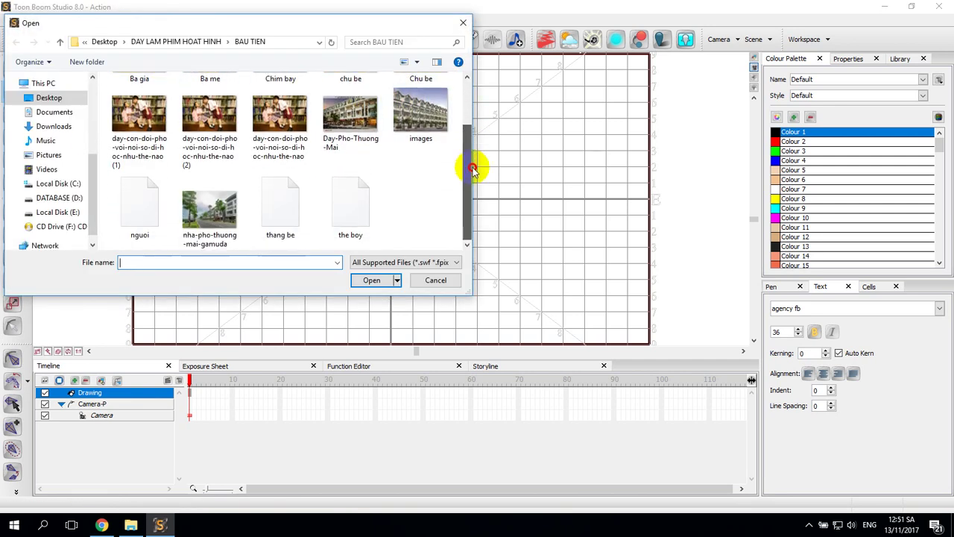
pyautogui.doubleClick(351, 198)
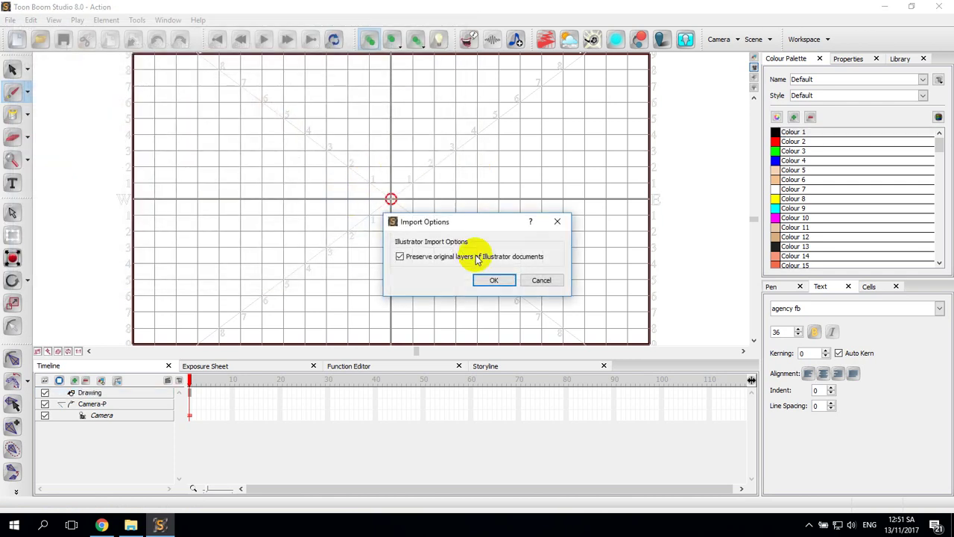
pyautogui.click(489, 280)
pyautogui.click(549, 269)
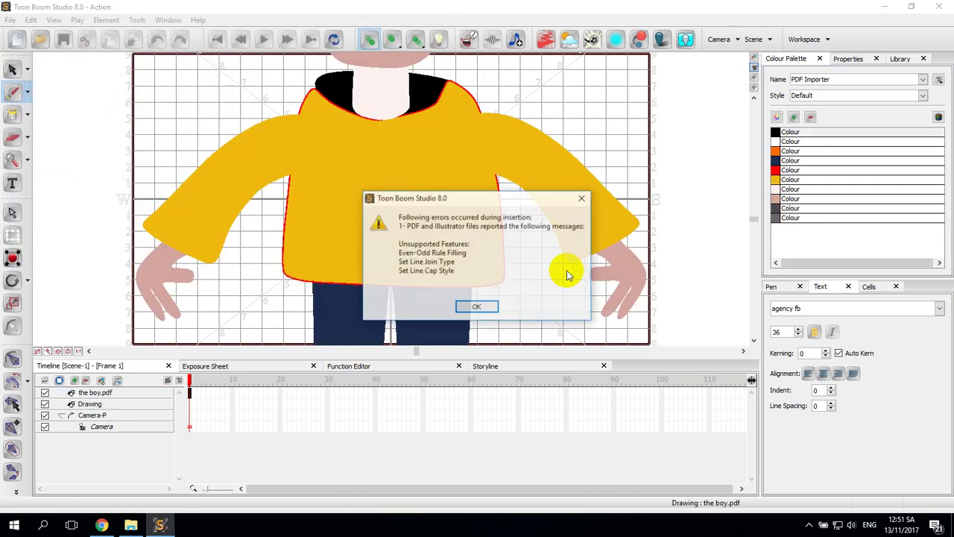
pyautogui.click(477, 307)
# - Examine the imported character's head, sweater and sleeves, selecting upper-body parts one at a time to check that they are separate shapes
pyautogui.scroll(-5, 418, 212)
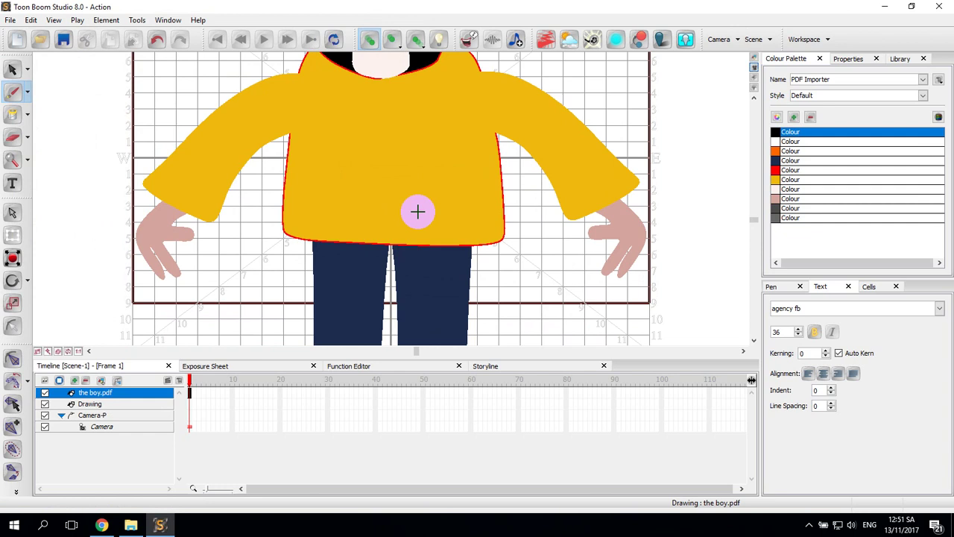
pyautogui.scroll(6, 418, 212)
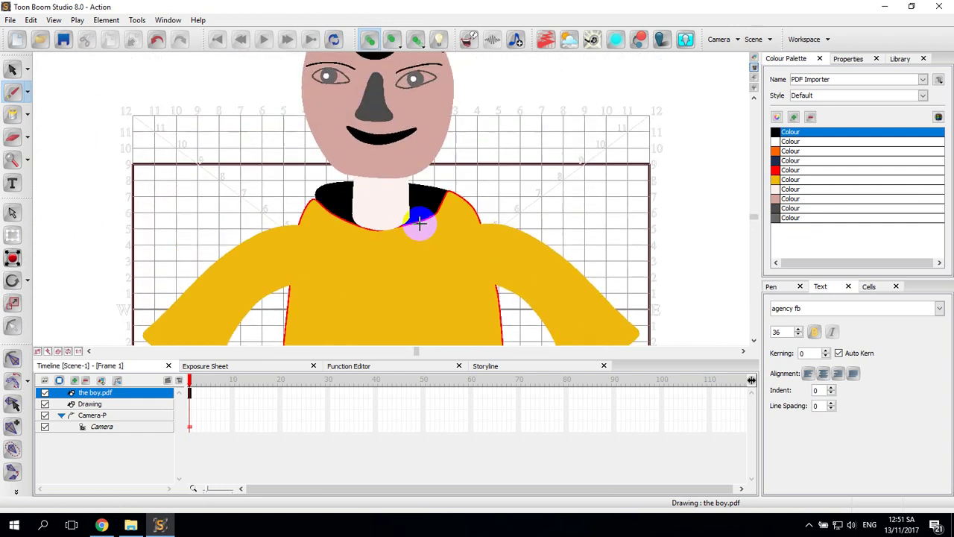
pyautogui.click(12, 68)
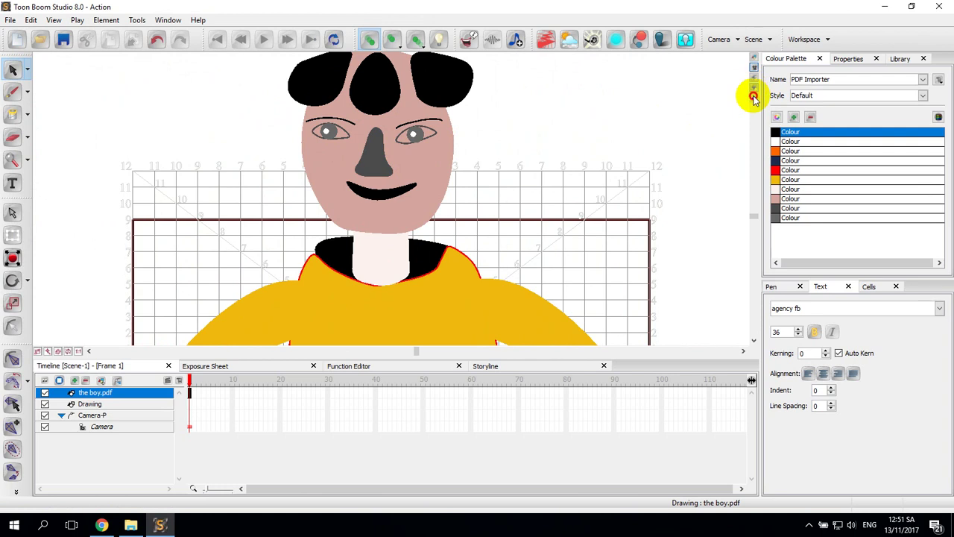
pyautogui.click(754, 97)
pyautogui.click(753, 98)
pyautogui.press('x')
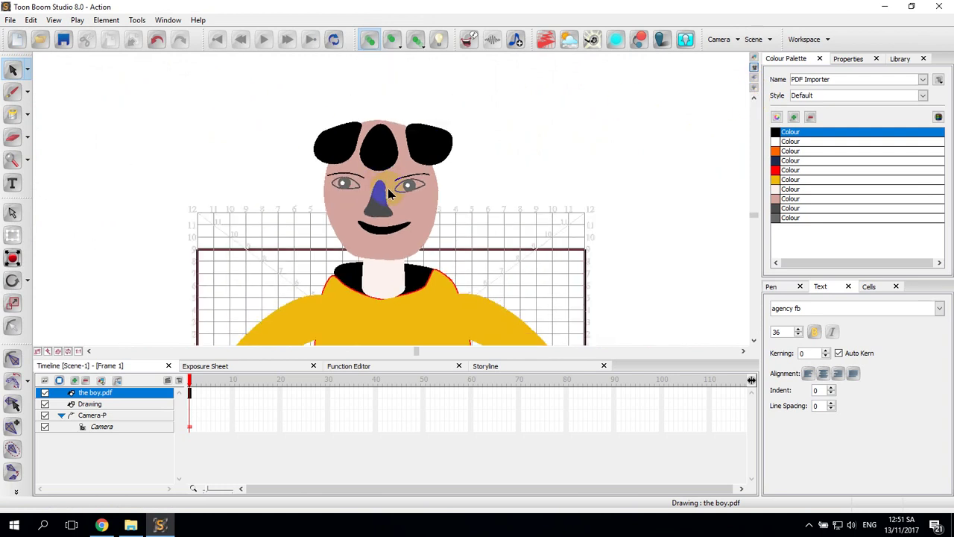
pyautogui.scroll(-4, 387, 192)
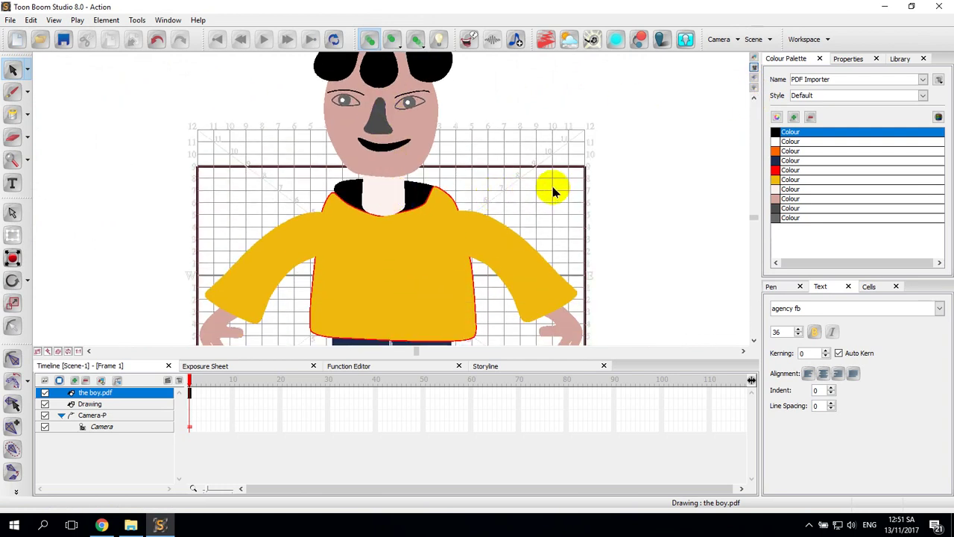
pyautogui.click(425, 233)
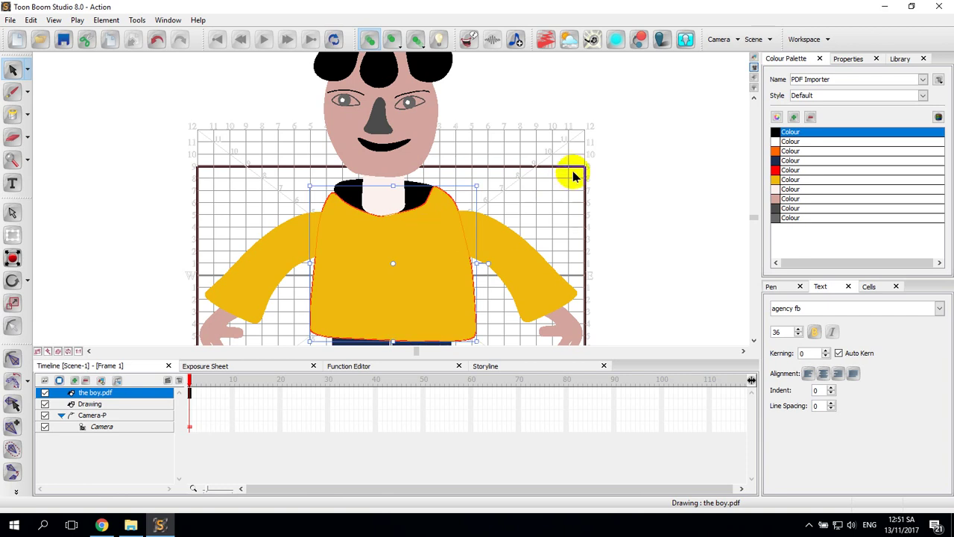
pyautogui.click(326, 213)
pyautogui.click(517, 246)
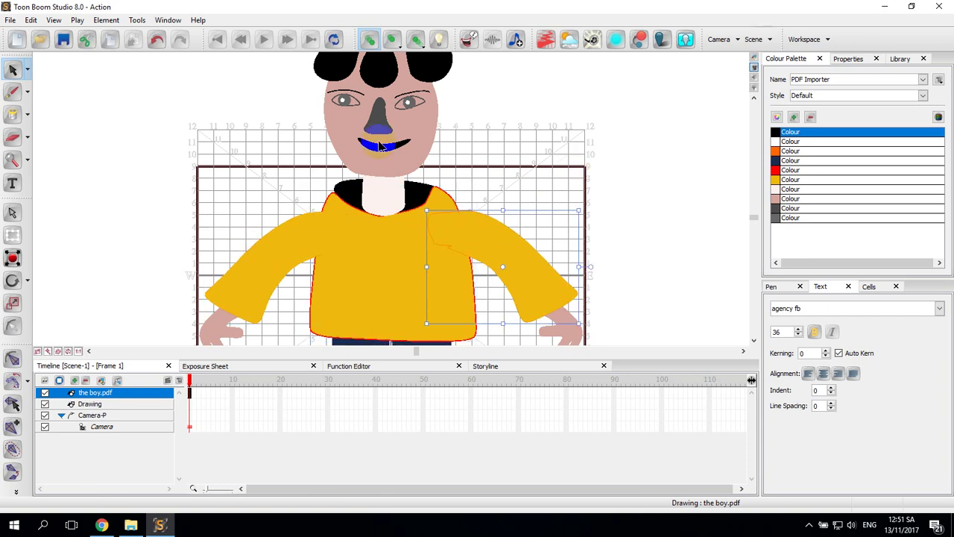
pyautogui.click(420, 119)
pyautogui.click(261, 144)
pyautogui.scroll(-7, 586, 233)
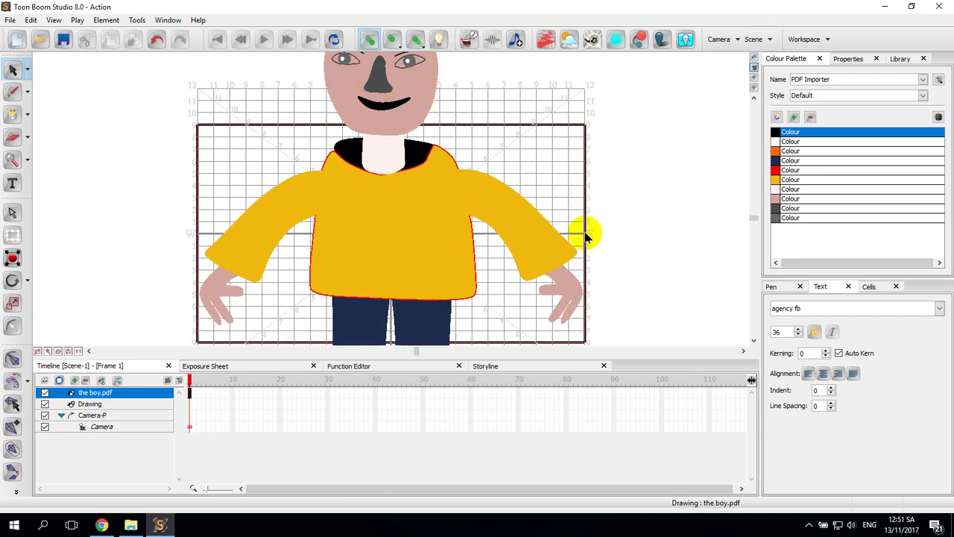
# - Check the character's trouser legs and orange feet by selecting each one individually
pyautogui.click(356, 221)
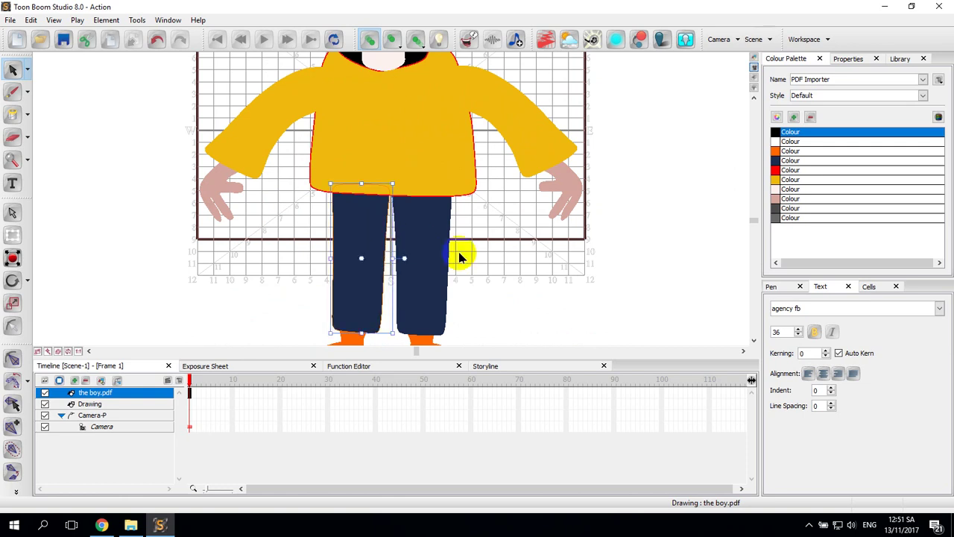
pyautogui.scroll(-2, 440, 216)
pyautogui.click(428, 201)
pyautogui.click(426, 317)
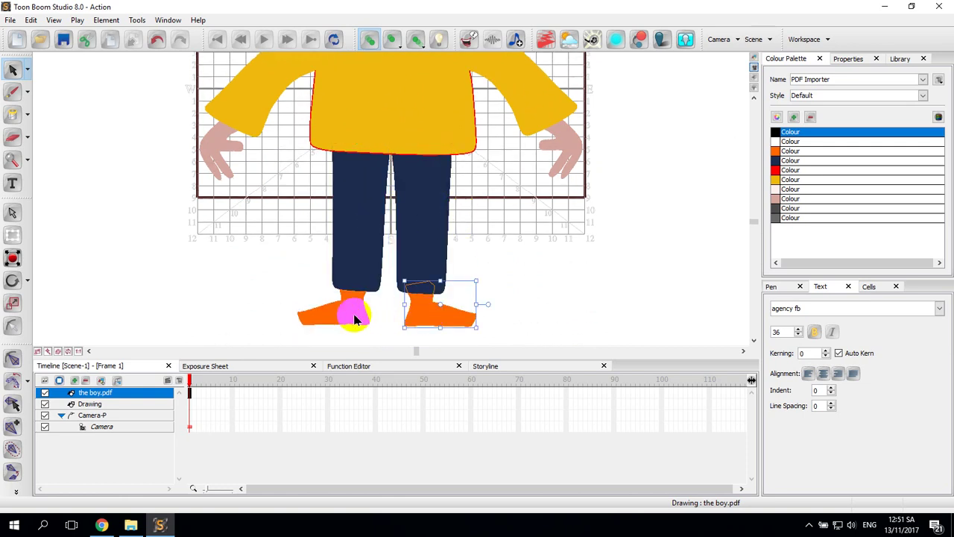
pyautogui.click(354, 318)
pyautogui.click(368, 257)
pyautogui.scroll(5, 404, 155)
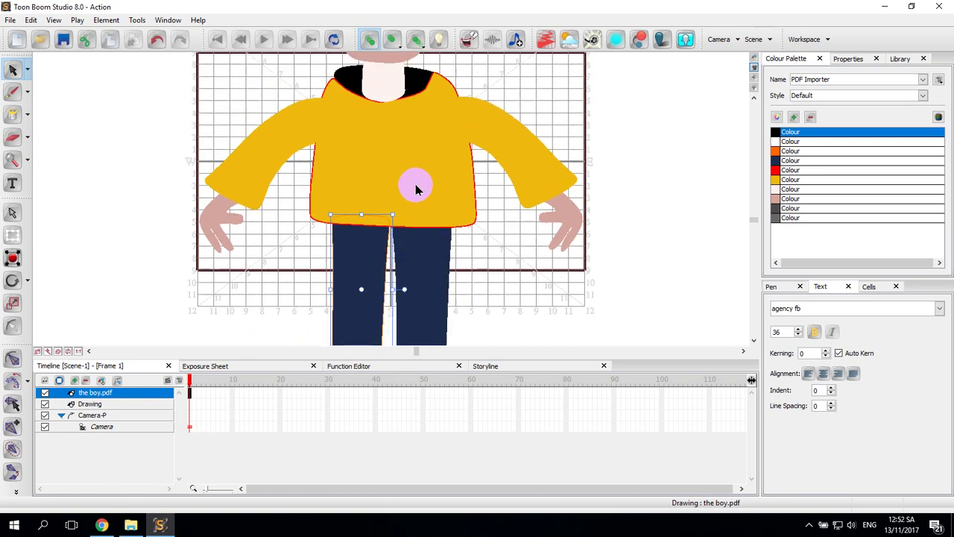
pyautogui.scroll(-1, 657, 261)
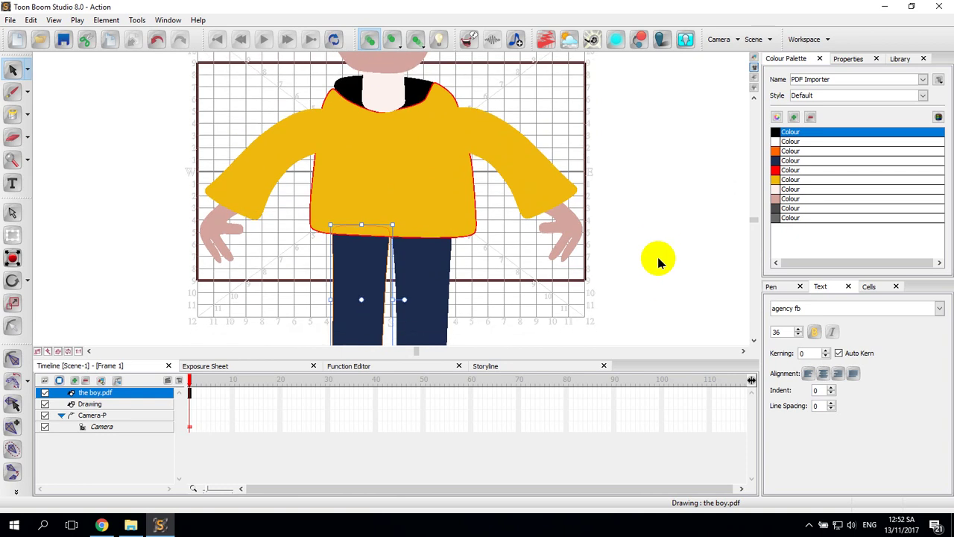
# - Select the whole boy character and move it down and left, over the lower-left part of the camera frame
pyautogui.press('x')
pyautogui.press('x')
pyautogui.press('2')
pyautogui.press('2')
pyautogui.moveTo(268, 80); pyautogui.dragTo(513, 289)
pyautogui.moveTo(453, 114); pyautogui.dragTo(361, 231)
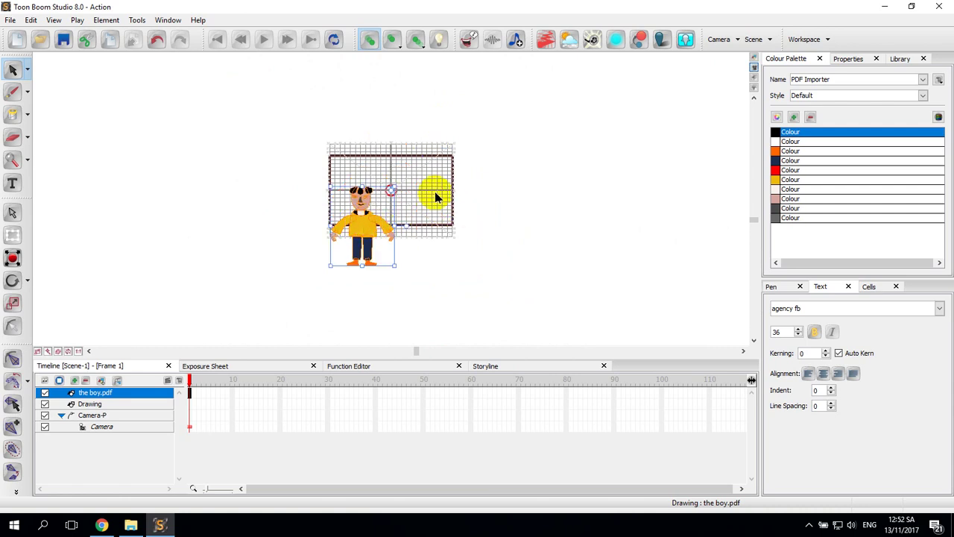
# - Scale the boy character down and centre it inside the camera frame
pyautogui.moveTo(382, 207)
pyautogui.mouseDown()
pyautogui.moveTo(373, 217)
pyautogui.moveTo(372, 193)
pyautogui.moveTo(393, 190)
pyautogui.mouseUp()
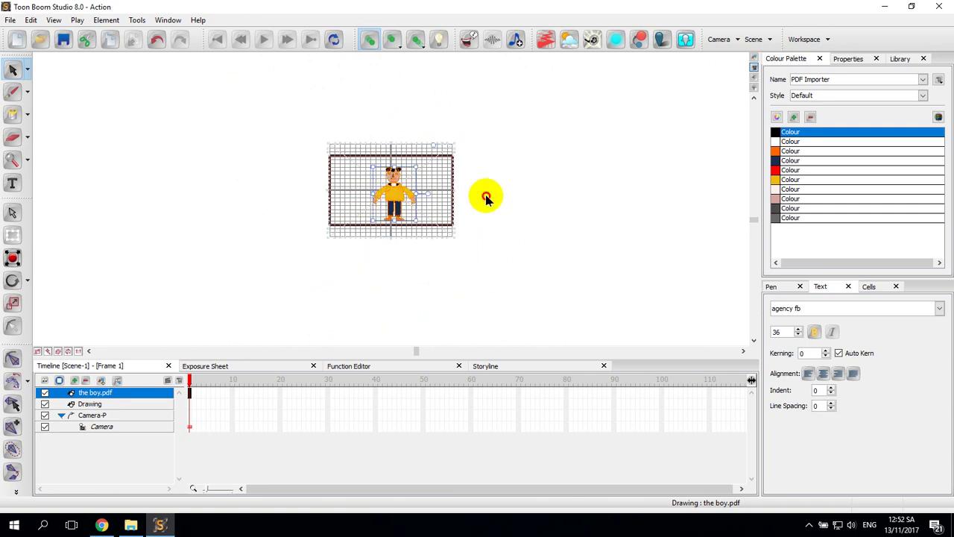
pyautogui.click(485, 196)
pyautogui.scroll(-1, 403, 163)
pyautogui.moveTo(309, 139); pyautogui.dragTo(510, 262)
pyautogui.click(506, 253)
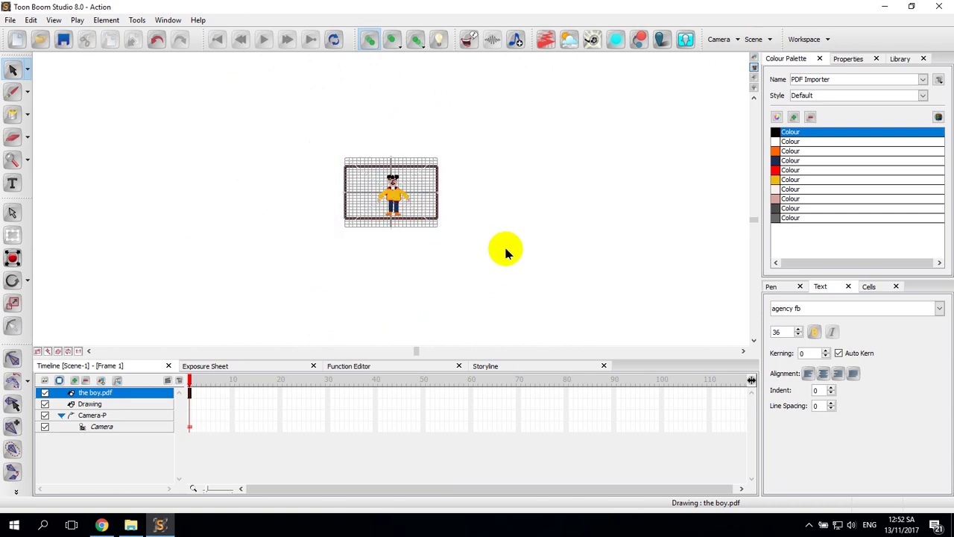
pyautogui.scroll(-1, 358, 158)
pyautogui.scroll(2, 413, 205)
pyautogui.scroll(2, 496, 211)
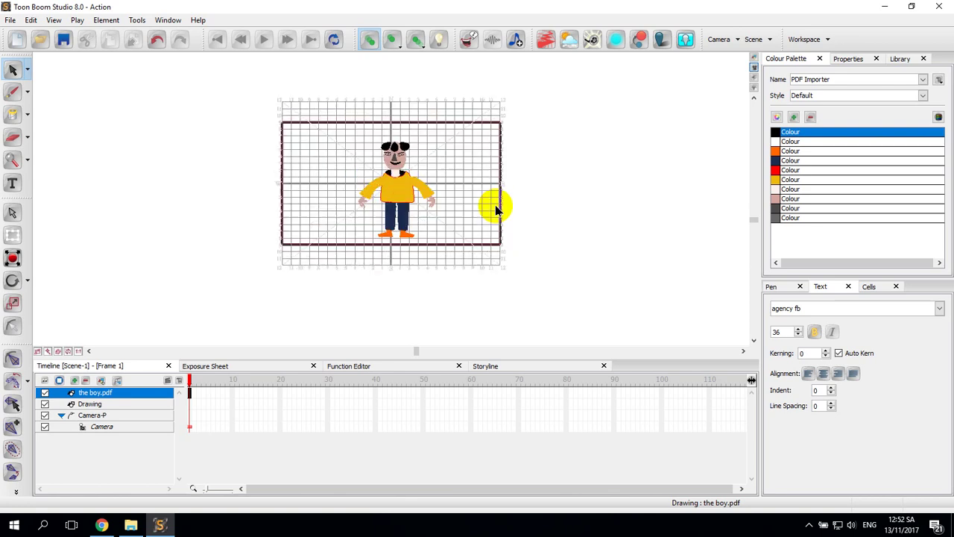
pyautogui.scroll(4, 496, 210)
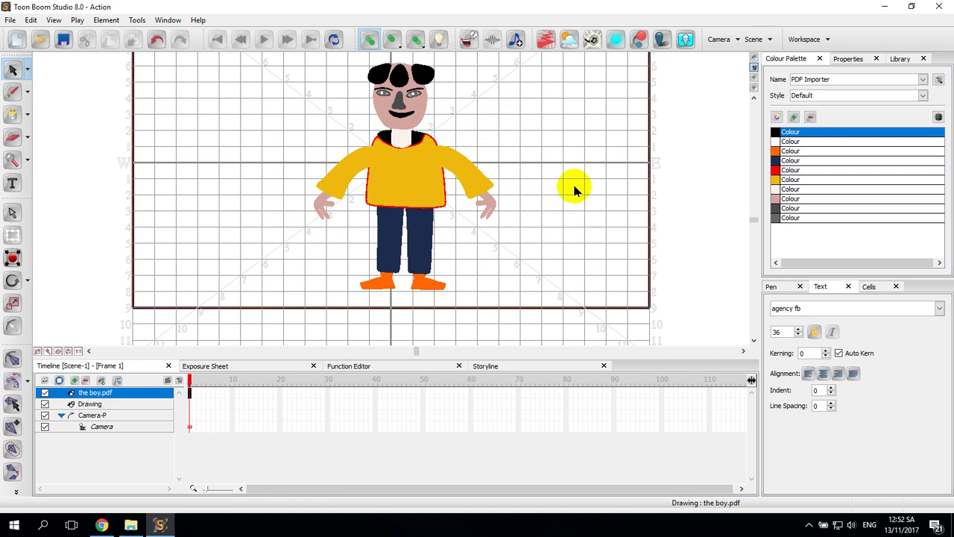
pyautogui.moveTo(579, 171); pyautogui.dragTo(487, 198)
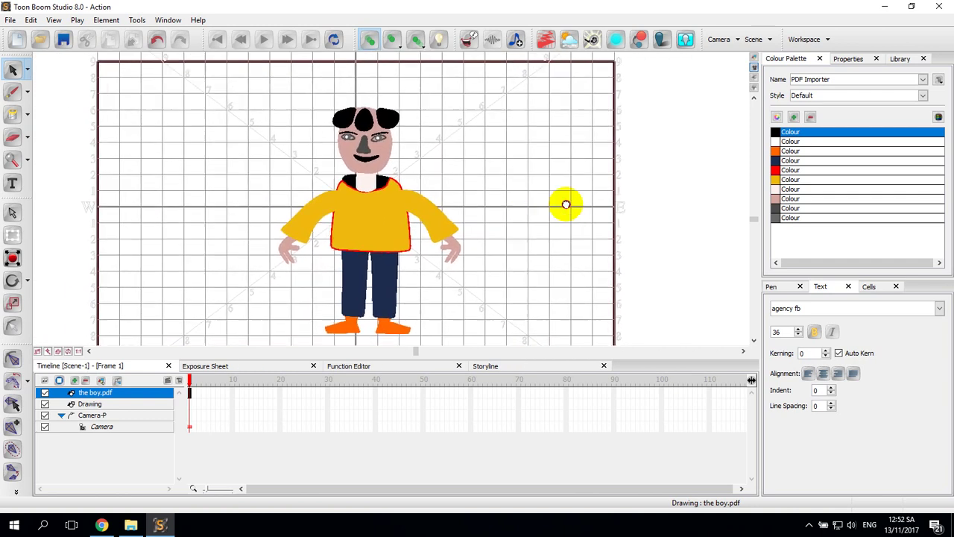
pyautogui.moveTo(565, 204)
pyautogui.mouseDown()
pyautogui.moveTo(528, 191)
pyautogui.moveTo(561, 196)
pyautogui.mouseUp()
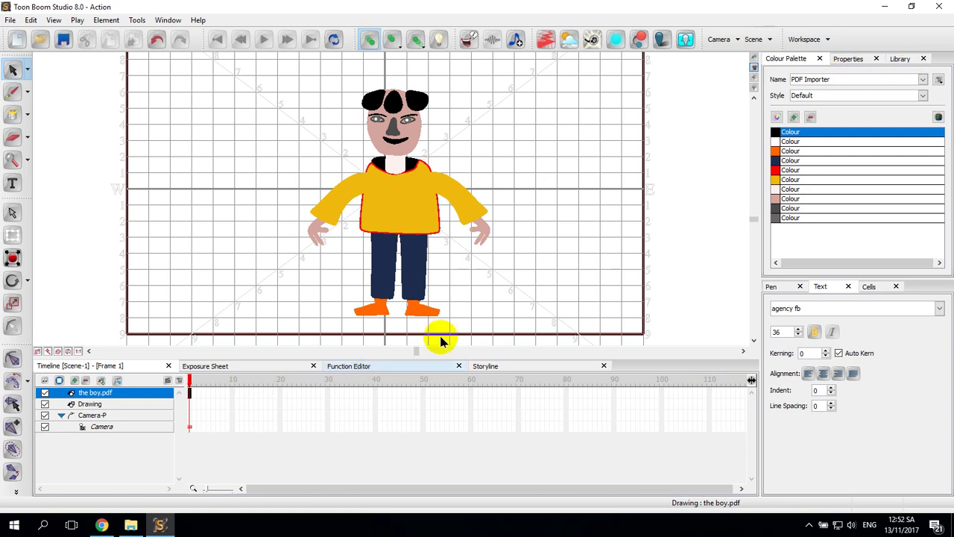
# - Add Jumping.tbt to the scene from the library's Toon Boom Templates, Robo-Skeleton, Human, Front folder
pyautogui.click(901, 58)
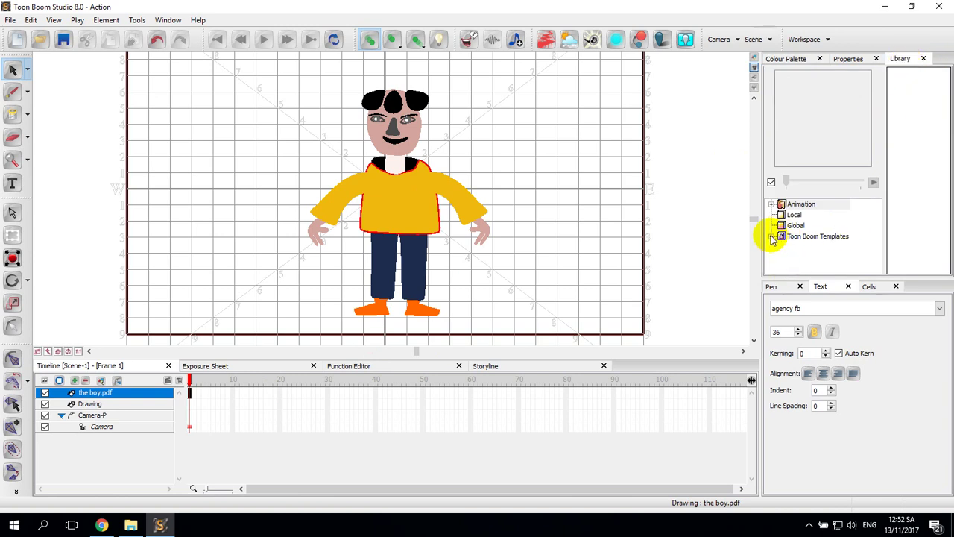
pyautogui.click(773, 237)
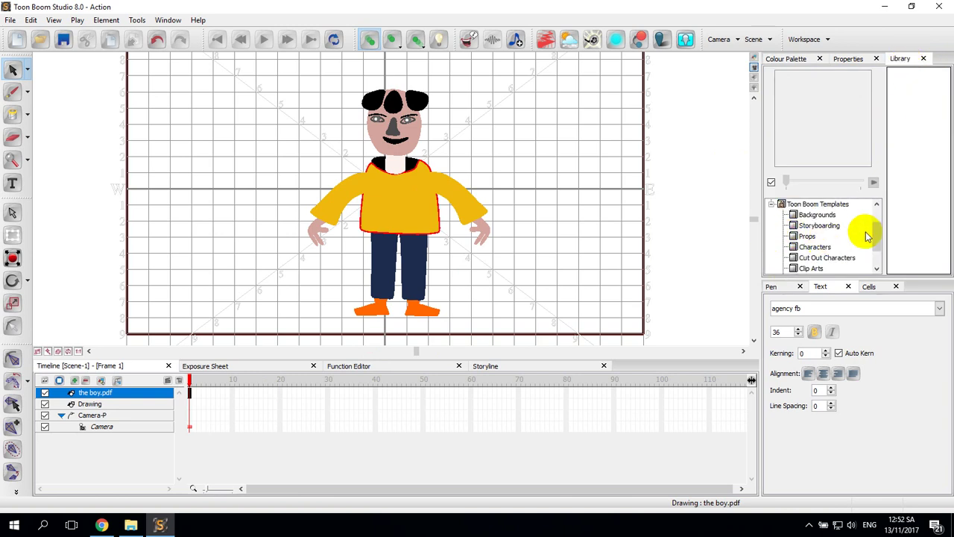
pyautogui.moveTo(875, 235); pyautogui.dragTo(878, 252)
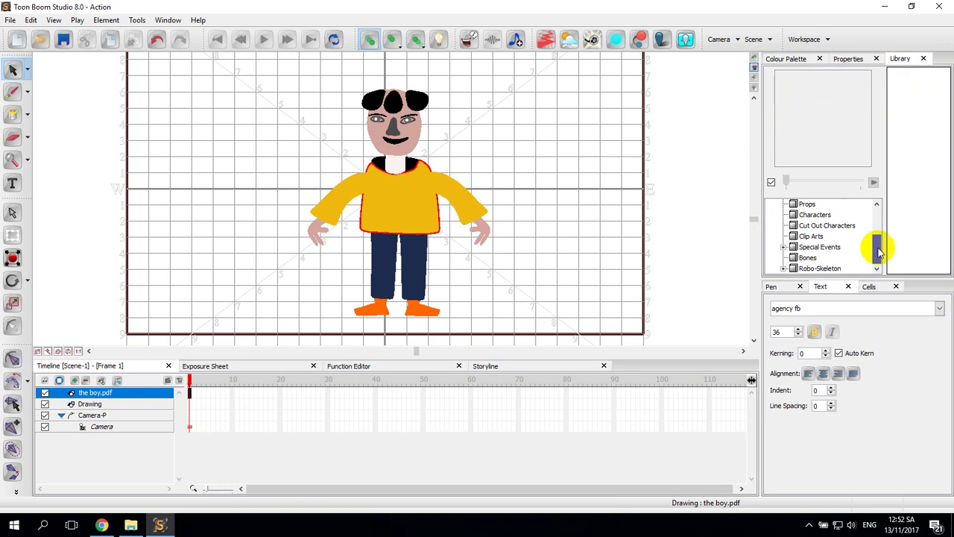
pyautogui.click(783, 268)
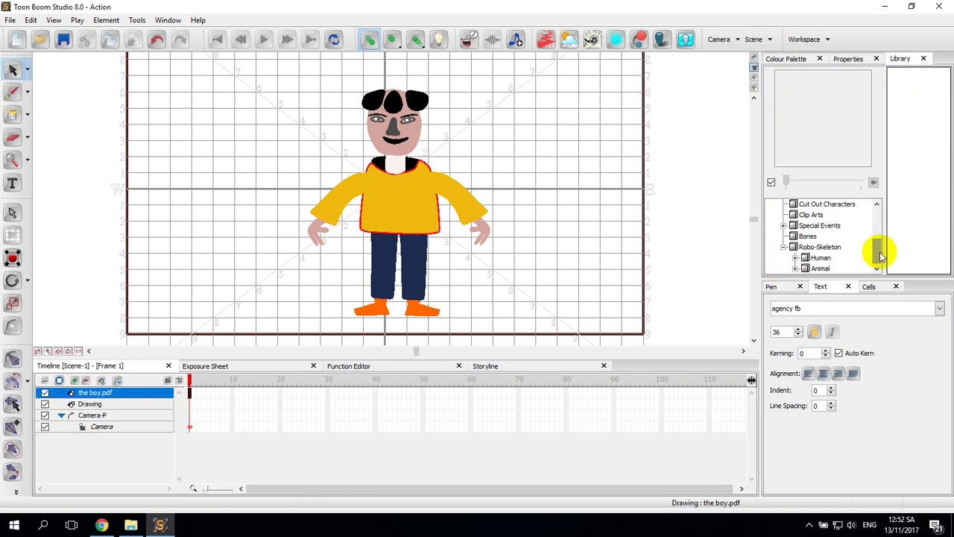
pyautogui.click(796, 258)
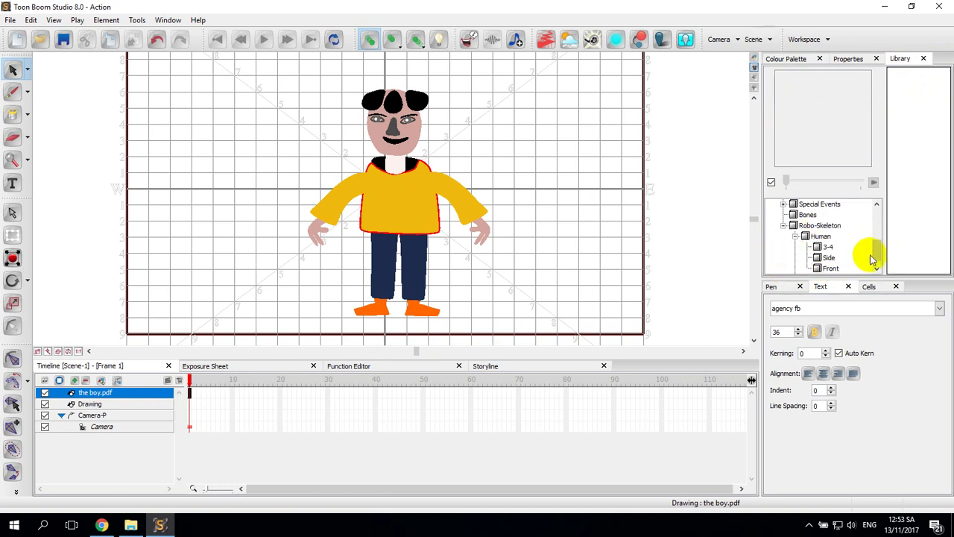
pyautogui.scroll(-1, 880, 249)
pyautogui.click(819, 260)
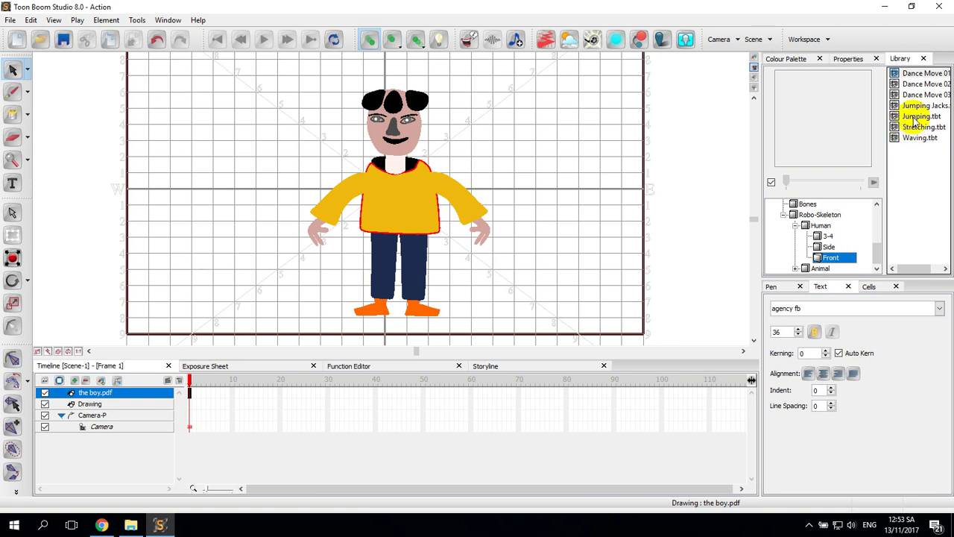
pyautogui.moveTo(915, 121); pyautogui.dragTo(564, 140)
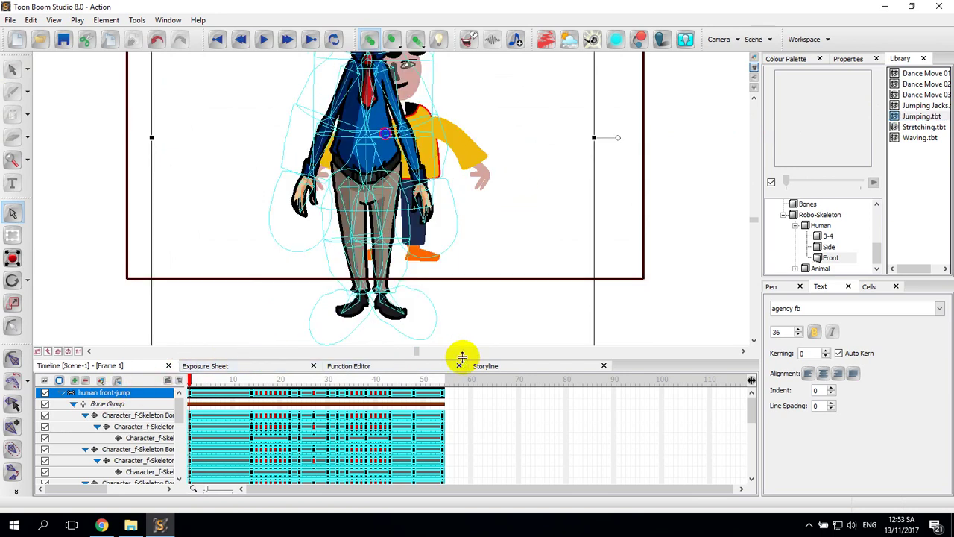
# - Enlarge the timeline area and collapse the Bone Group and Skin Group of human front-jump
pyautogui.moveTo(462, 358); pyautogui.dragTo(485, 264)
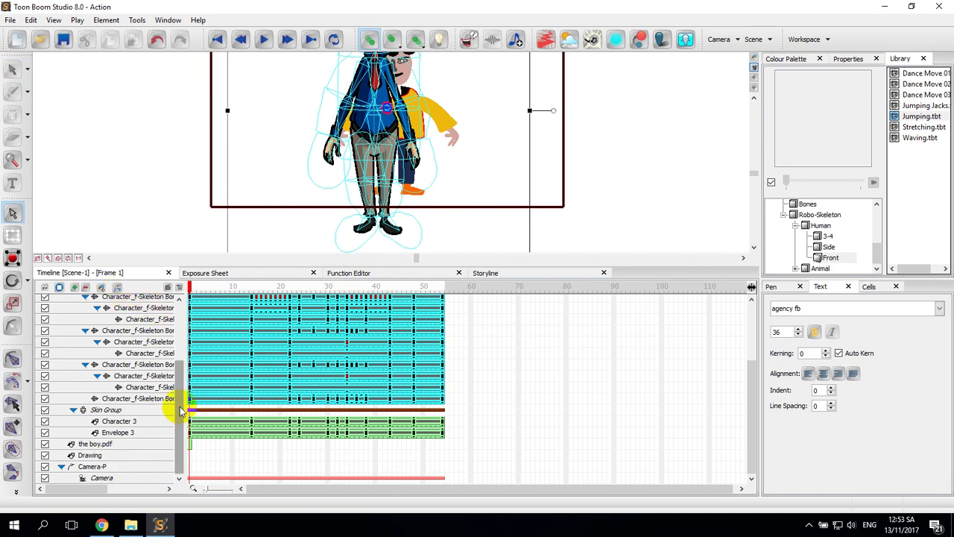
pyautogui.moveTo(177, 405); pyautogui.dragTo(177, 335)
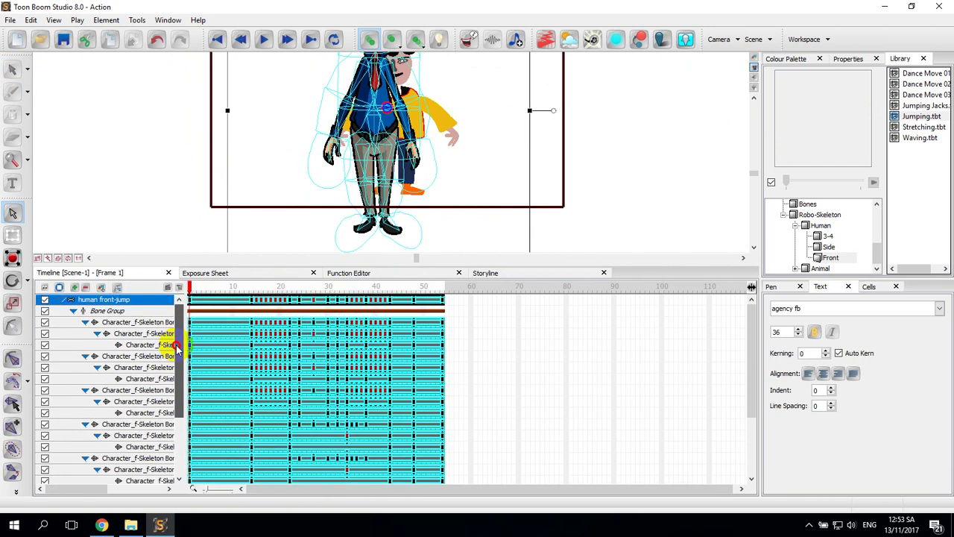
pyautogui.click(73, 311)
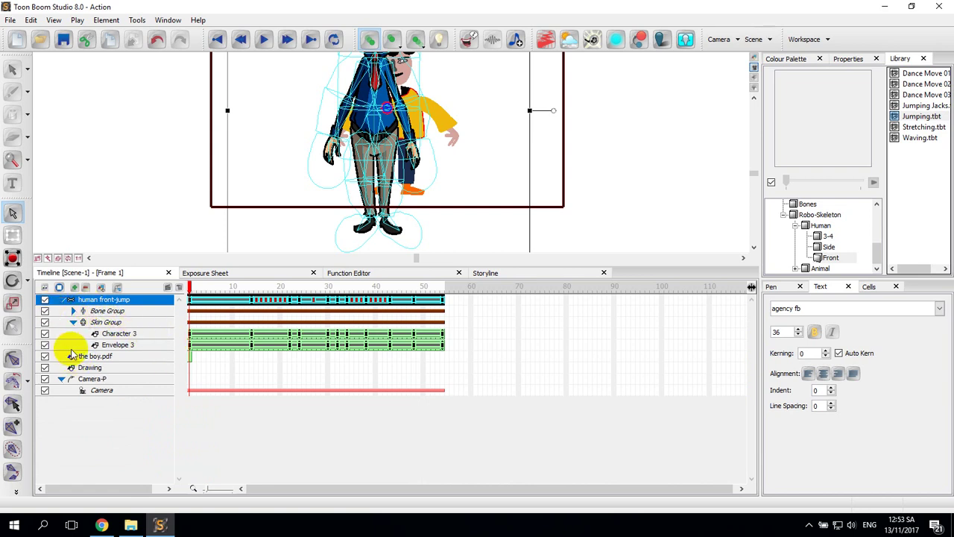
pyautogui.click(73, 322)
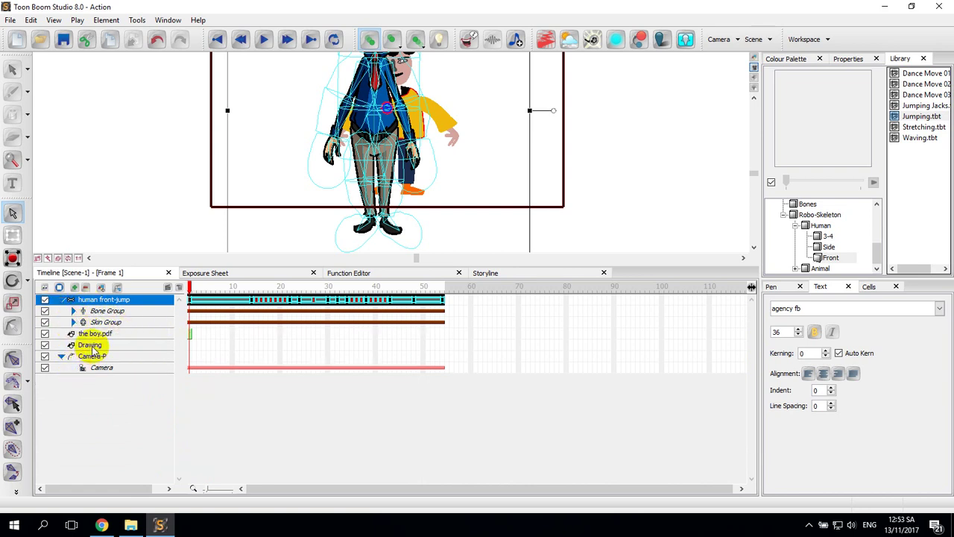
# - Delete the Drawing element and move the boy.pdf above human front-jump in the timeline
pyautogui.click(93, 345)
pyautogui.click(93, 334)
pyautogui.click(73, 347)
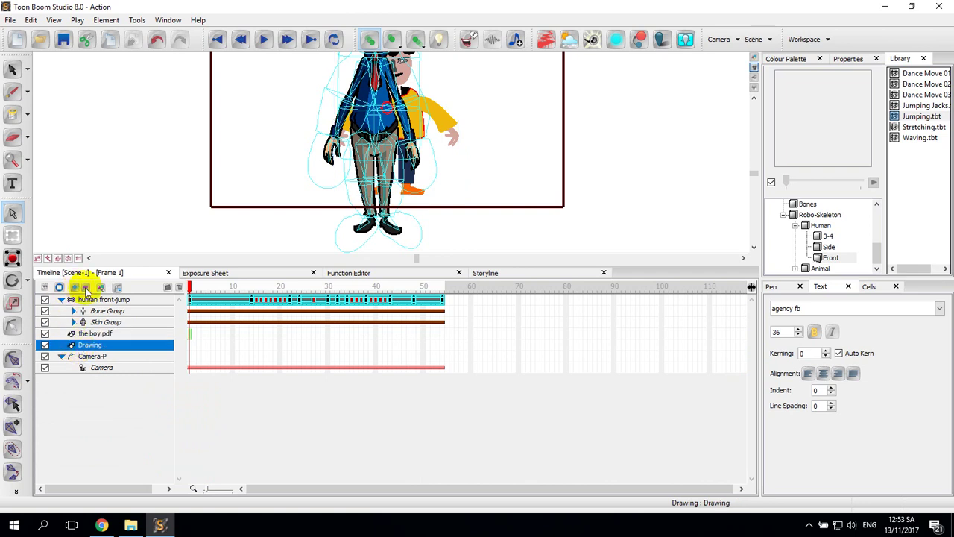
pyautogui.click(86, 288)
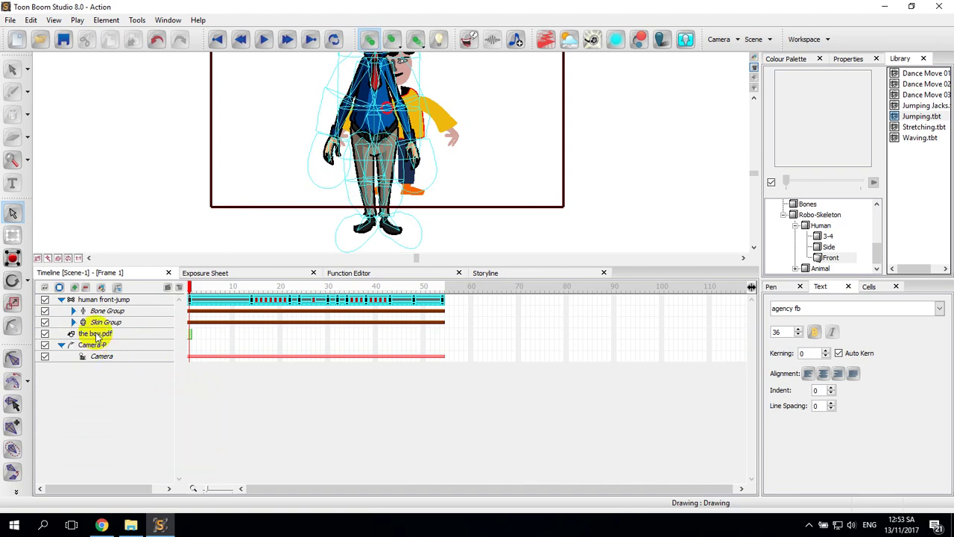
pyautogui.click(97, 337)
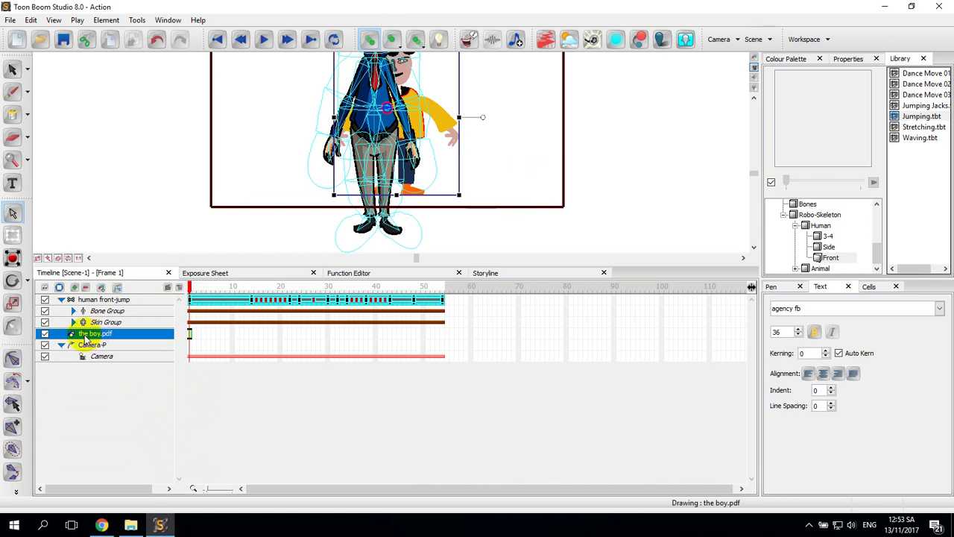
pyautogui.moveTo(85, 335); pyautogui.dragTo(59, 295)
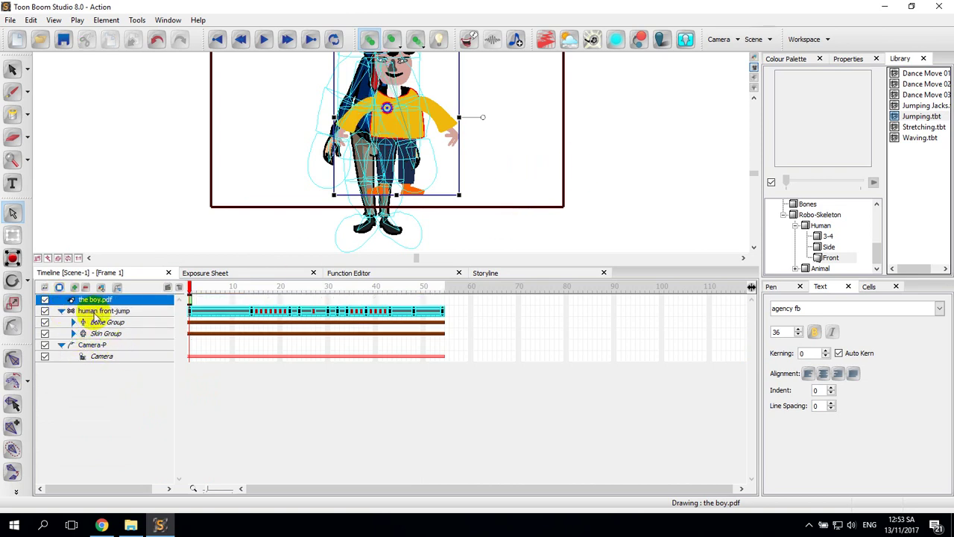
# - Scale the human front-jump skeleton down proportionally to roughly the boy's height, then deselect it
pyautogui.click(95, 311)
pyautogui.scroll(3, 604, 158)
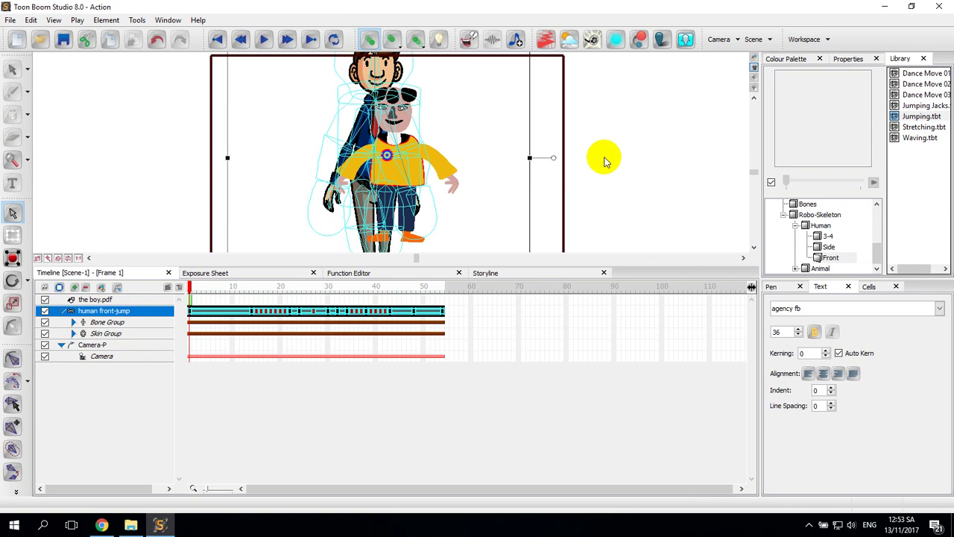
pyautogui.scroll(5, 604, 158)
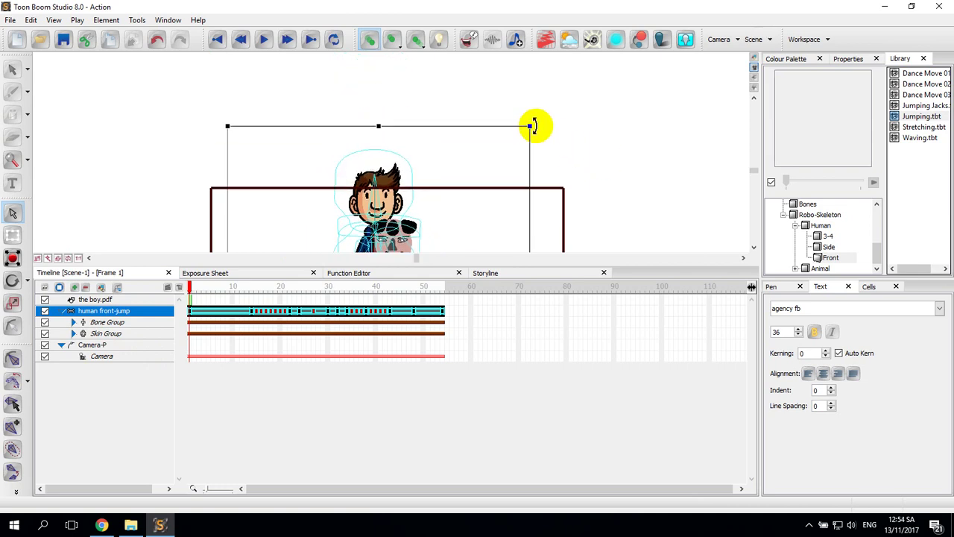
pyautogui.moveTo(529, 126); pyautogui.dragTo(465, 237)
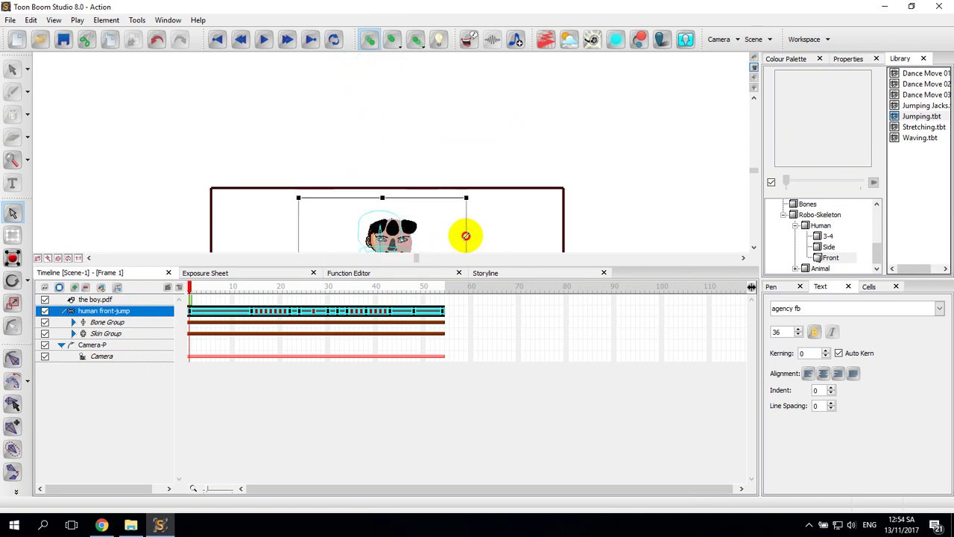
pyautogui.click(754, 247)
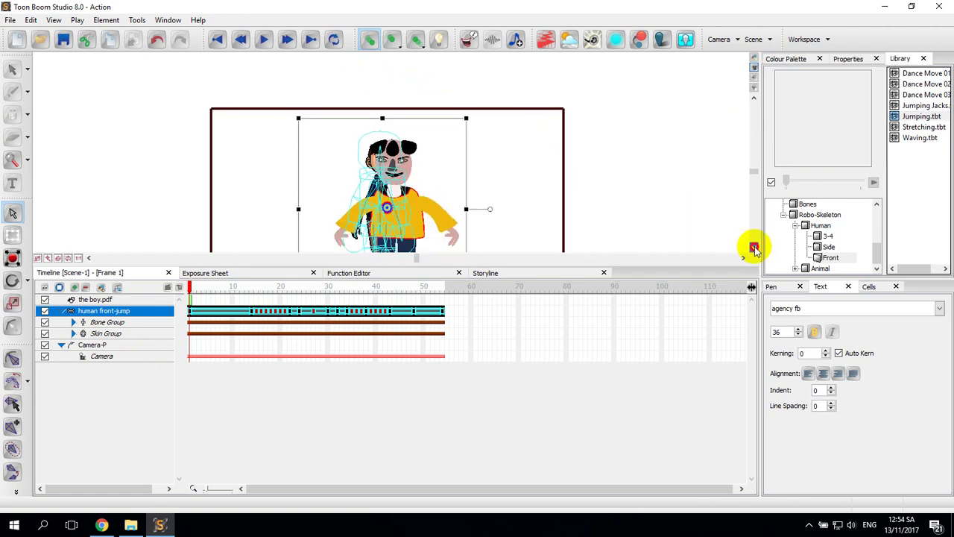
pyautogui.click(608, 161)
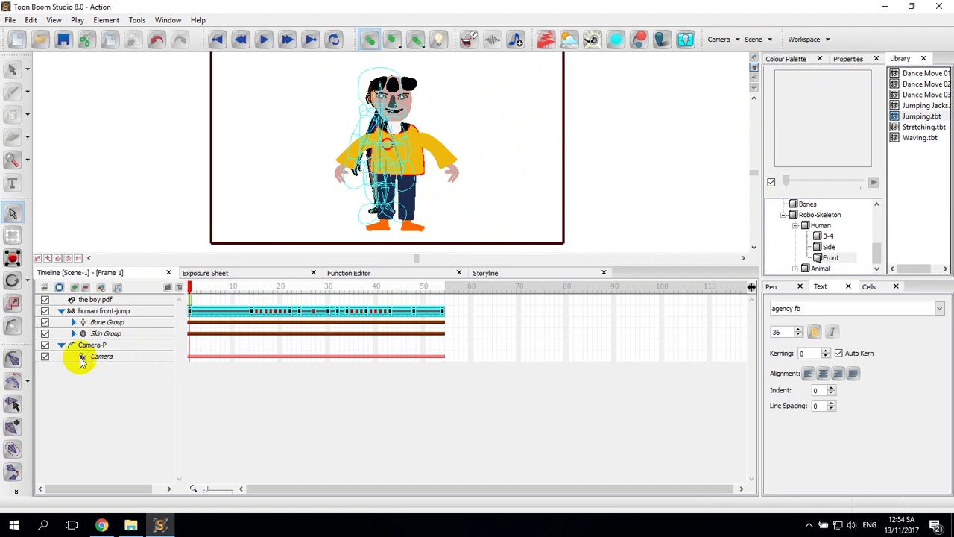
# - Show the jumping skeleton with its body parts spread into separate patches and enlarge the drawing area
pyautogui.click(18, 495)
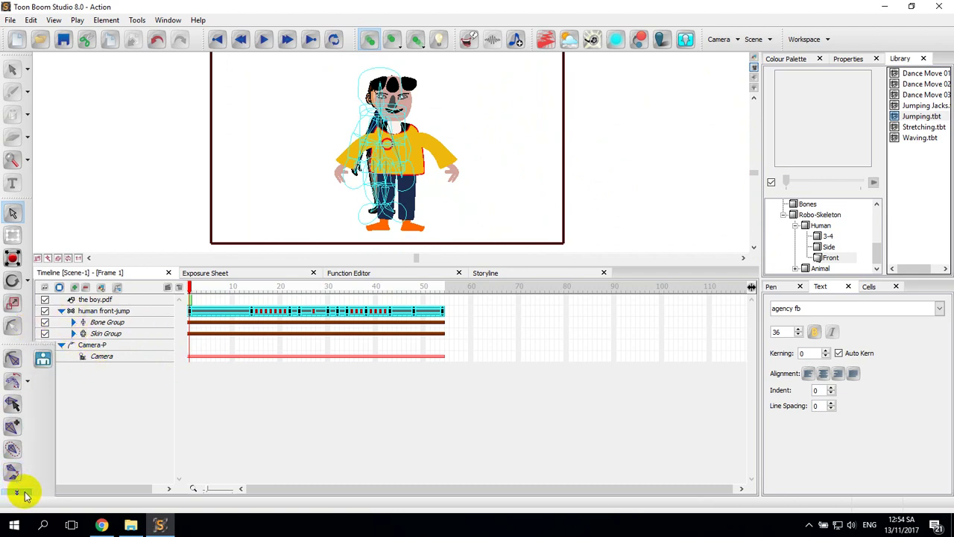
pyautogui.click(42, 360)
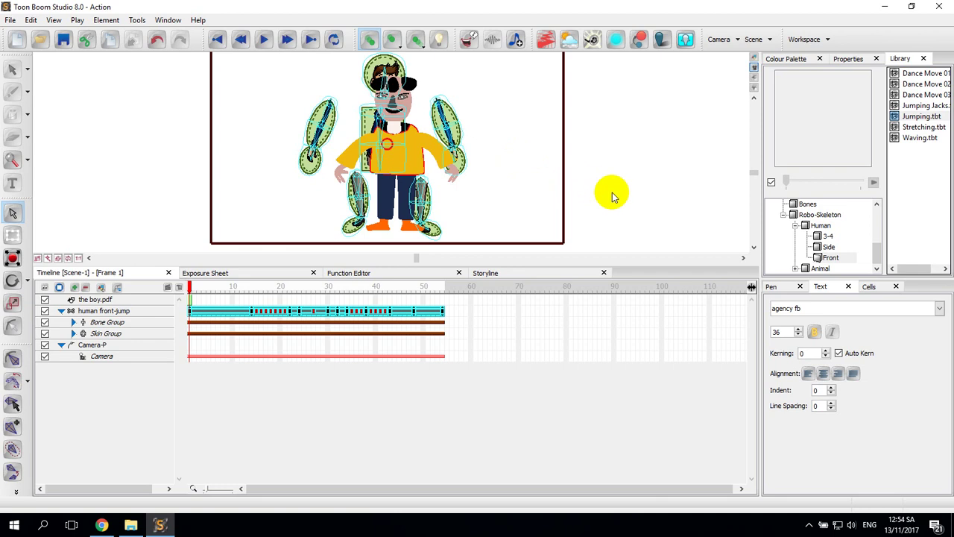
pyautogui.scroll(1, 613, 196)
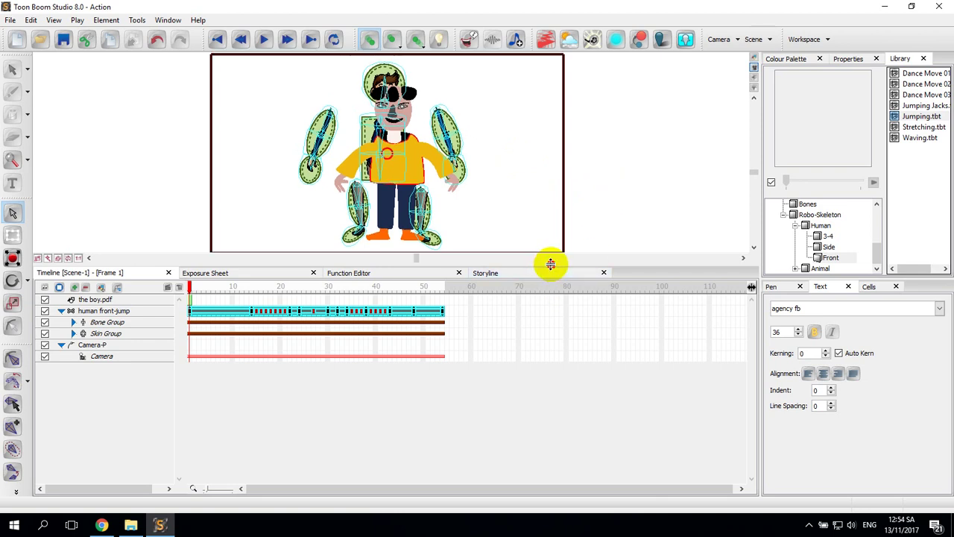
pyautogui.moveTo(551, 264); pyautogui.dragTo(551, 328)
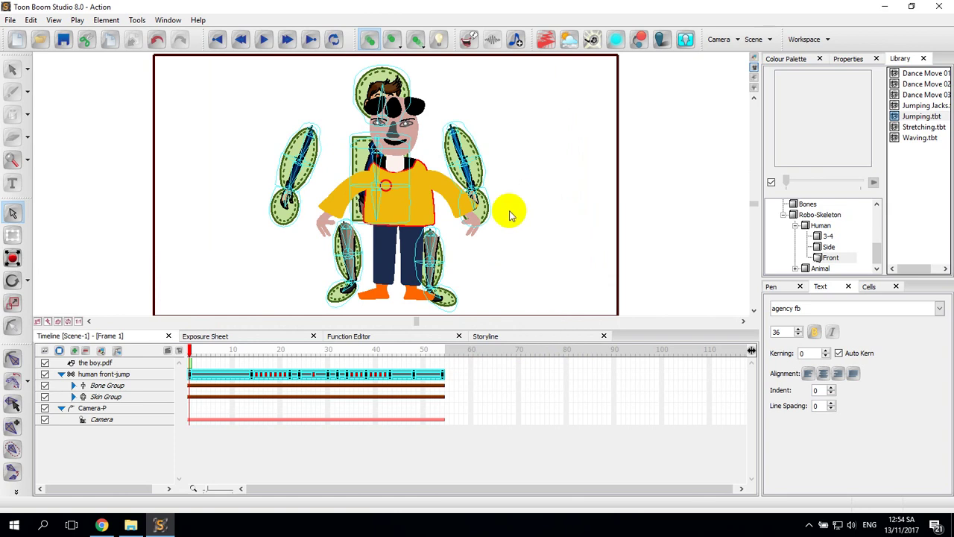
# - Turn on the light table so all drawings in the selected frame are displayed
pyautogui.click(754, 68)
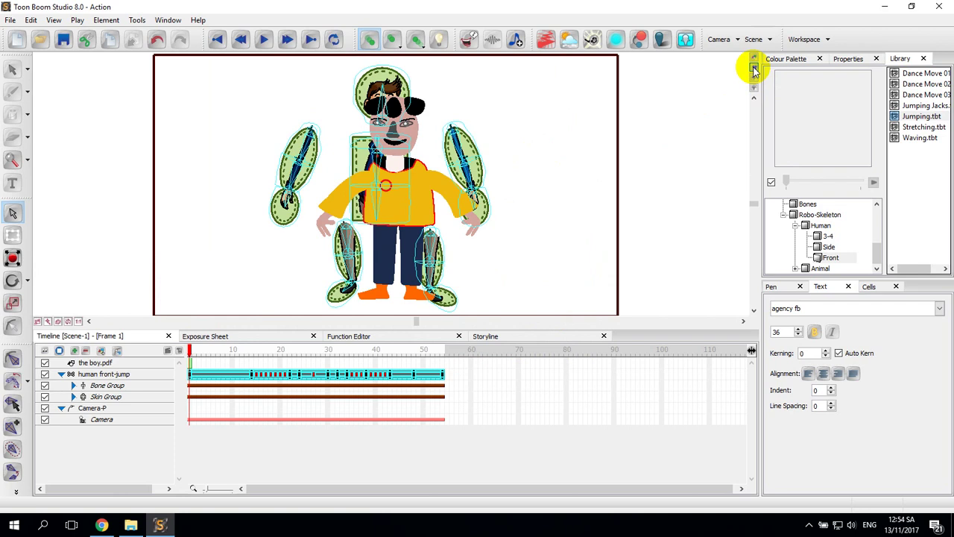
pyautogui.click(754, 67)
pyautogui.click(754, 69)
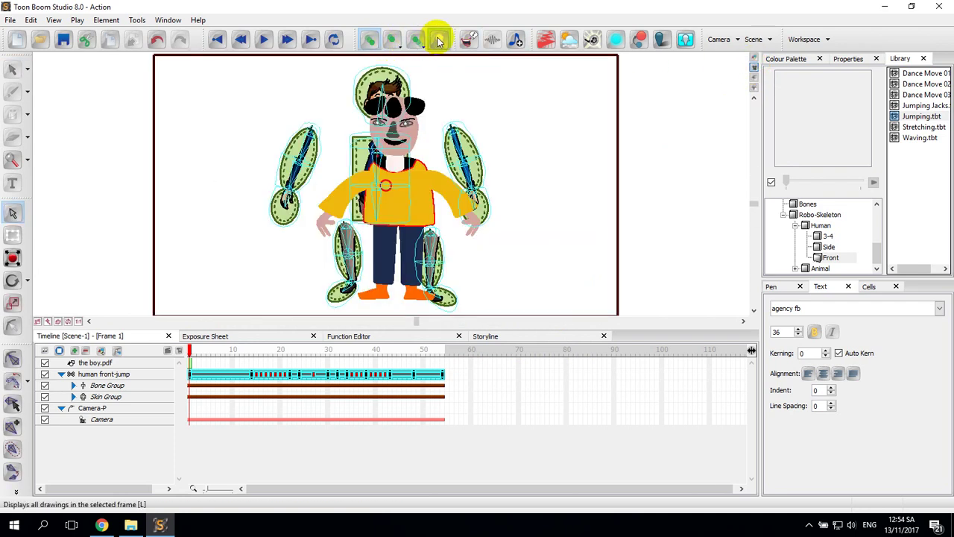
pyautogui.click(755, 68)
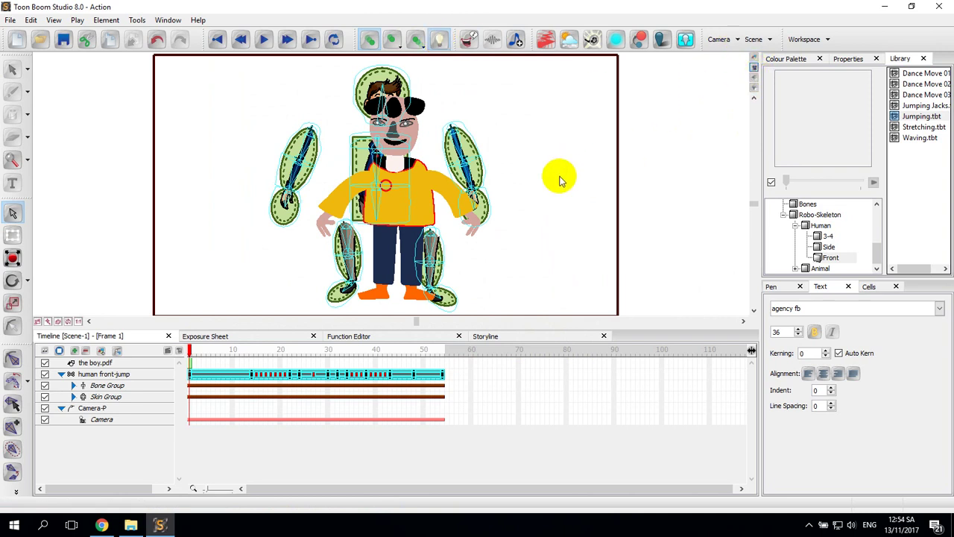
# - Select the whole human front-jump element in the timeline
pyautogui.click(115, 376)
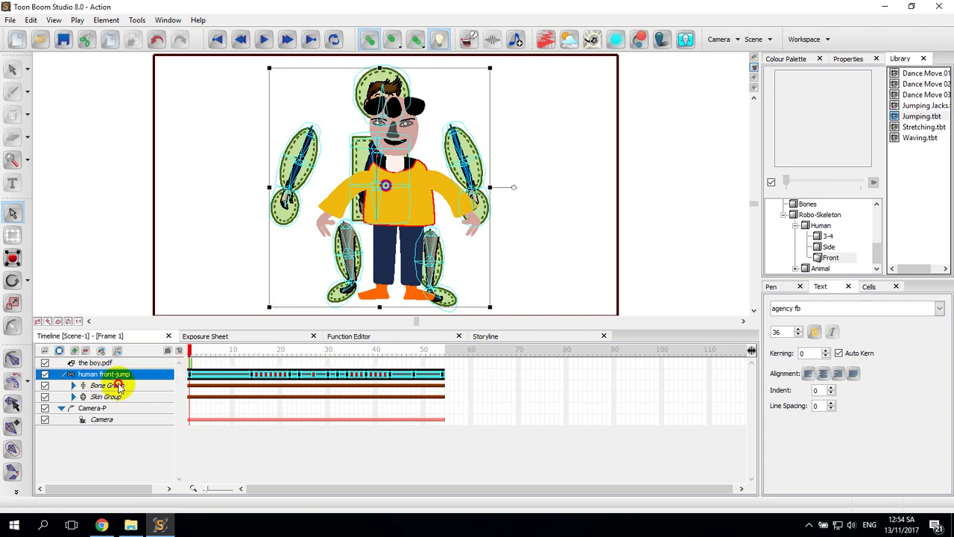
pyautogui.click(119, 386)
pyautogui.click(133, 374)
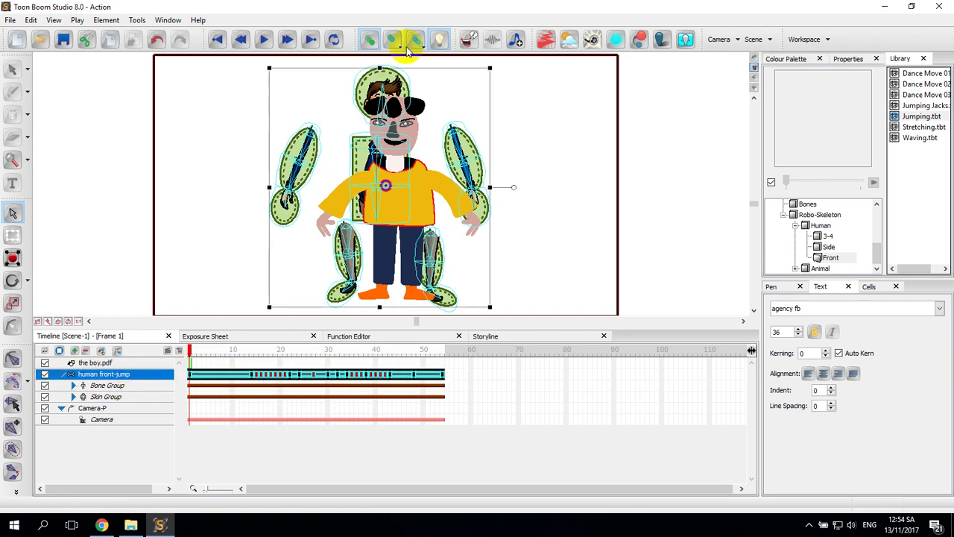
# - Turn off the light table and hide the boy.pdf element so only the skeleton patches show
pyautogui.click(442, 41)
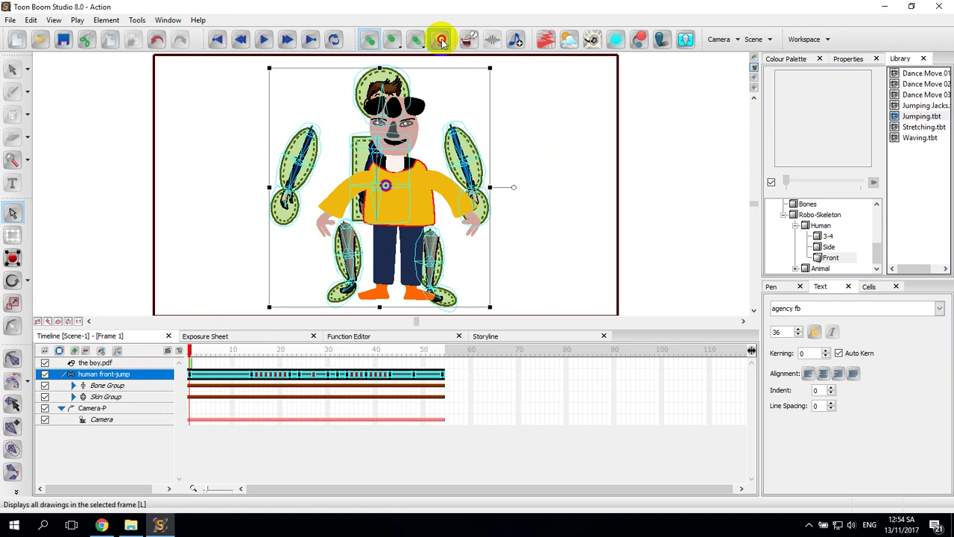
pyautogui.click(45, 363)
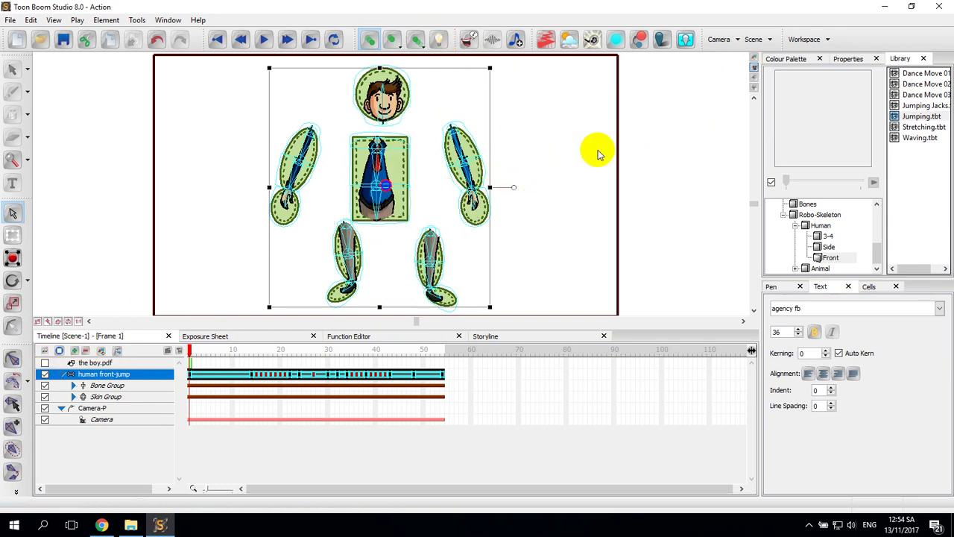
pyautogui.click(753, 57)
pyautogui.click(754, 67)
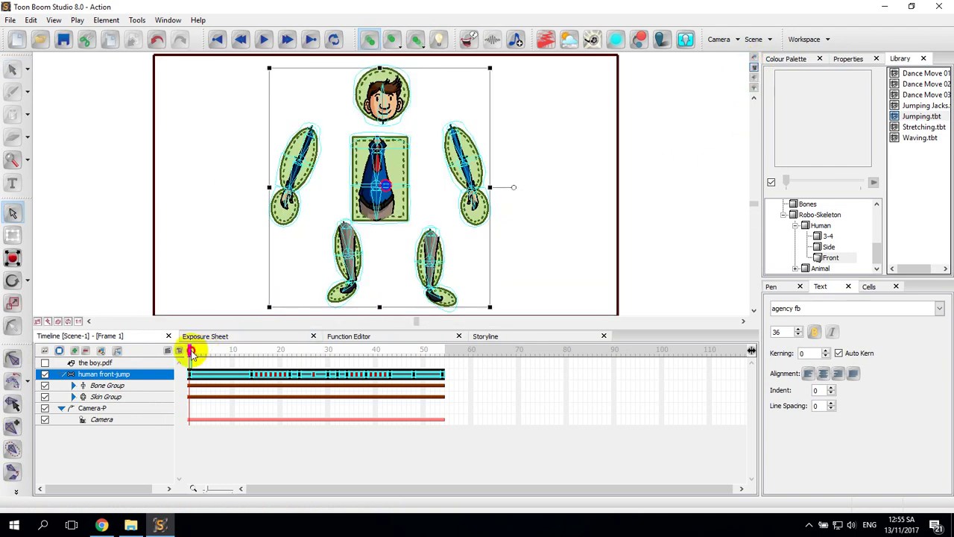
# - Return to frame 1 and toggle Connect character set-up mode off and on to compare the skeleton with and without its patches
pyautogui.moveTo(191, 350)
pyautogui.mouseDown()
pyautogui.moveTo(316, 350)
pyautogui.moveTo(194, 350)
pyautogui.mouseUp()
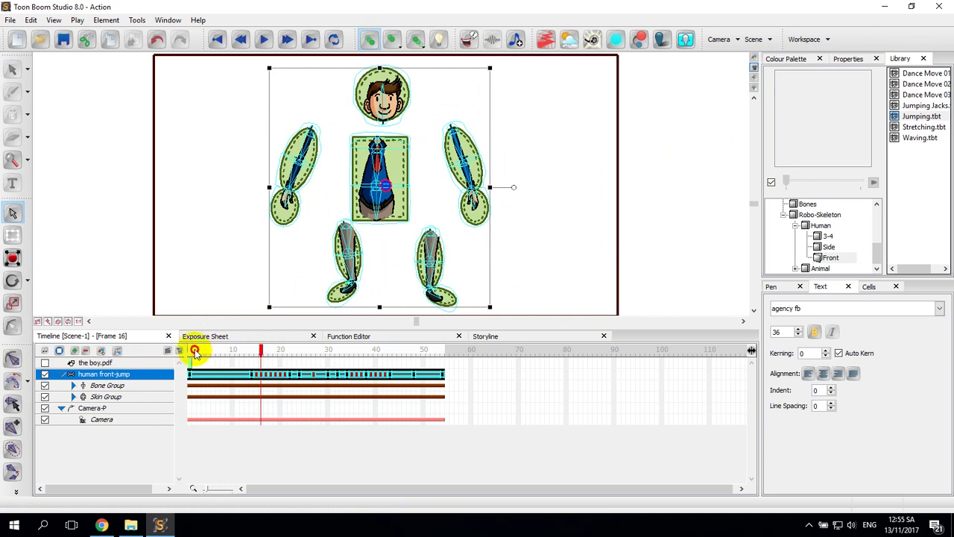
pyautogui.click(189, 353)
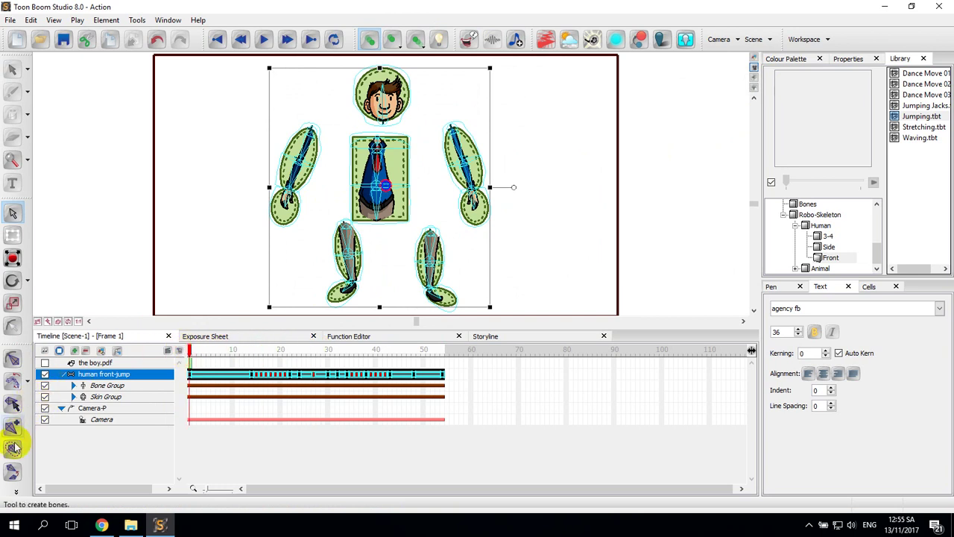
pyautogui.click(16, 491)
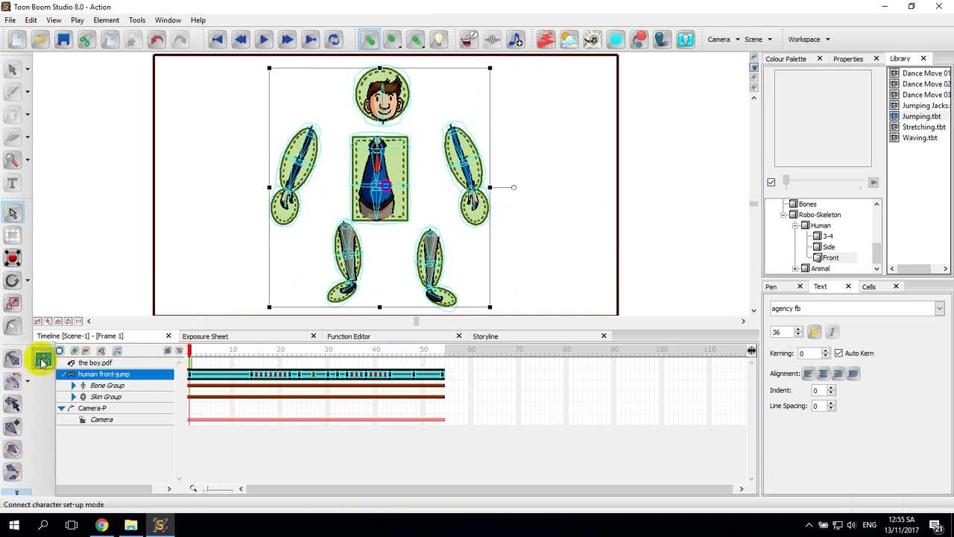
pyautogui.click(42, 360)
pyautogui.click(43, 360)
pyautogui.click(43, 360)
pyautogui.click(42, 360)
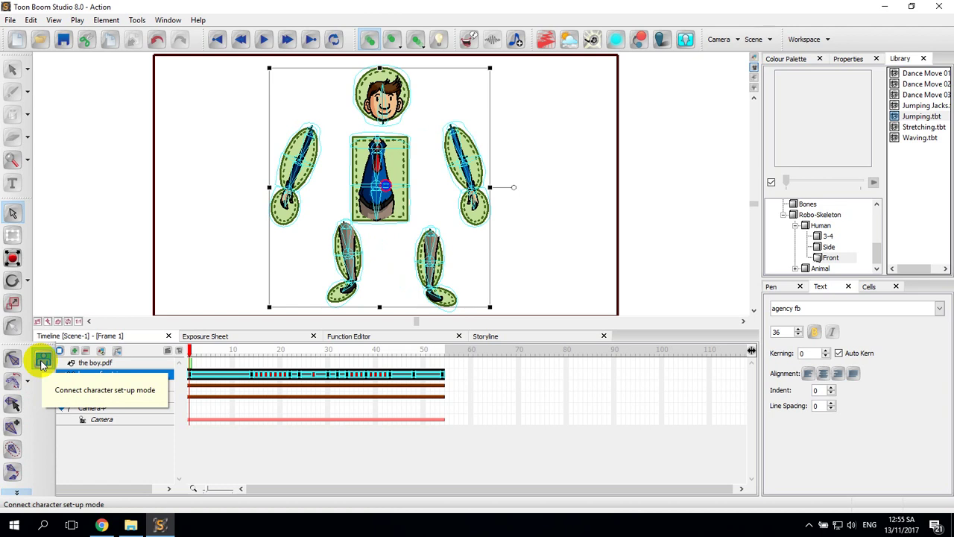
pyautogui.click(13, 472)
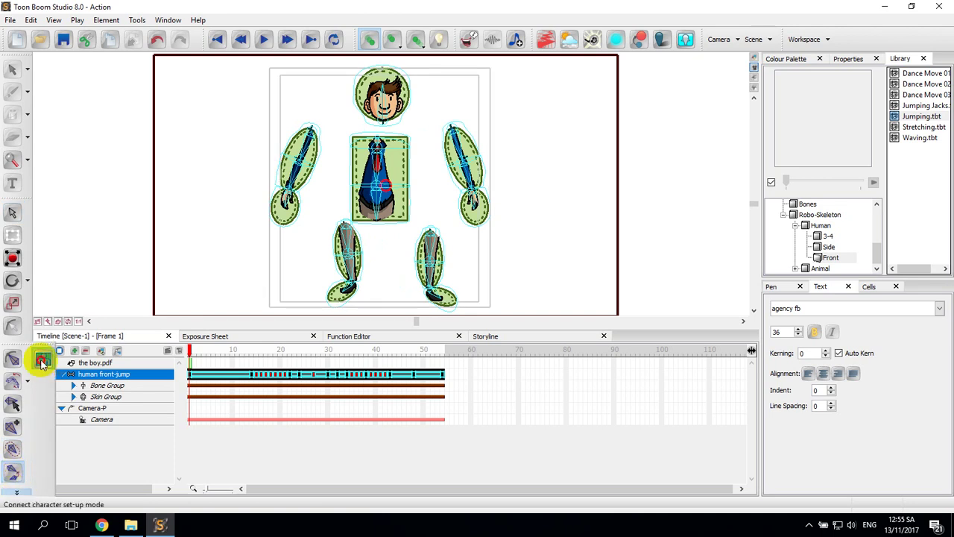
pyautogui.click(42, 360)
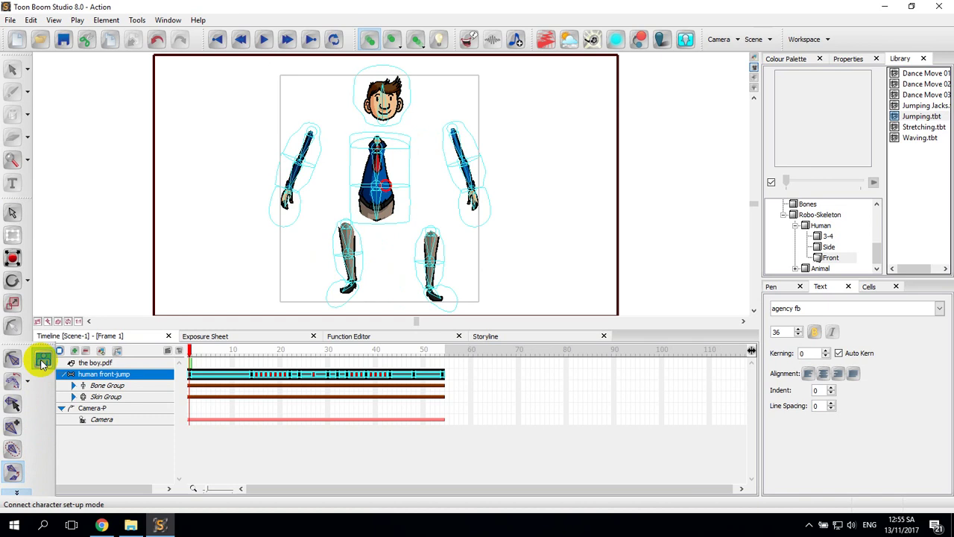
pyautogui.click(43, 360)
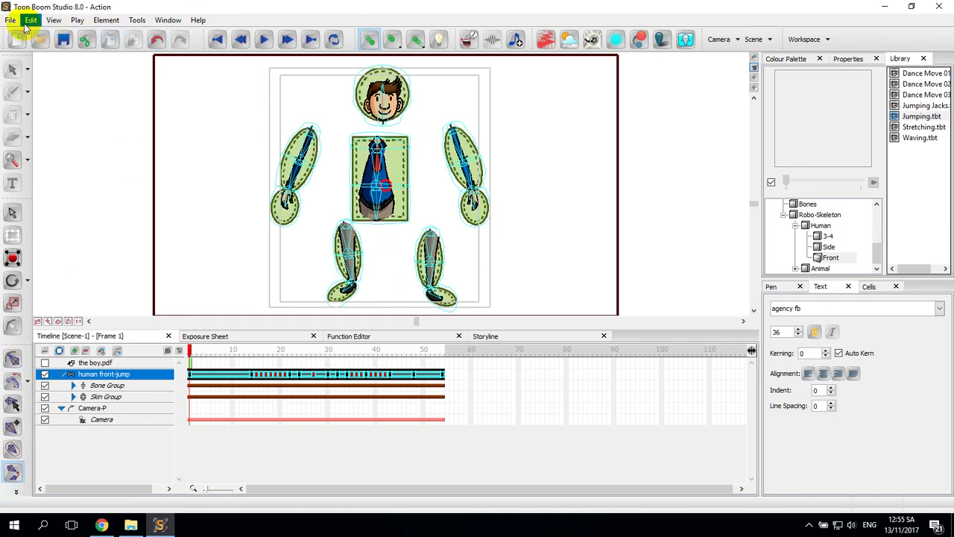
# - Save the project under the name Action
pyautogui.click(11, 19)
pyautogui.click(36, 89)
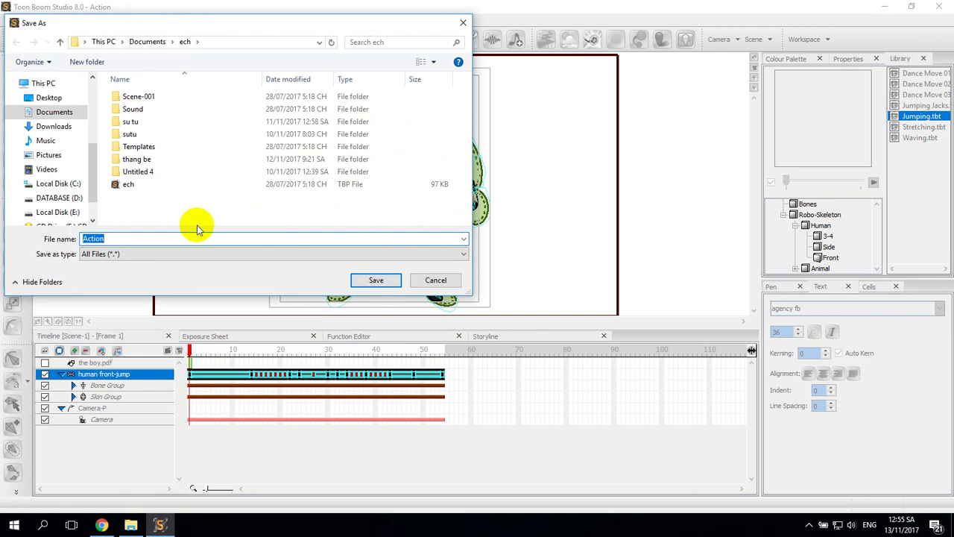
pyautogui.click(375, 281)
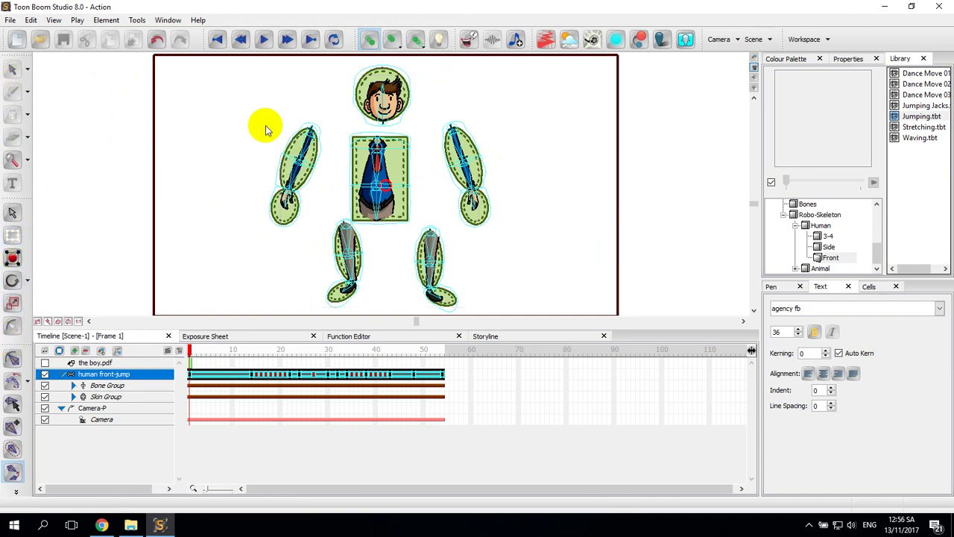
# - Examine the skeleton's separate arm, torso, hand and leg patches up close
pyautogui.scroll(3, 261, 131)
pyautogui.scroll(1, 280, 167)
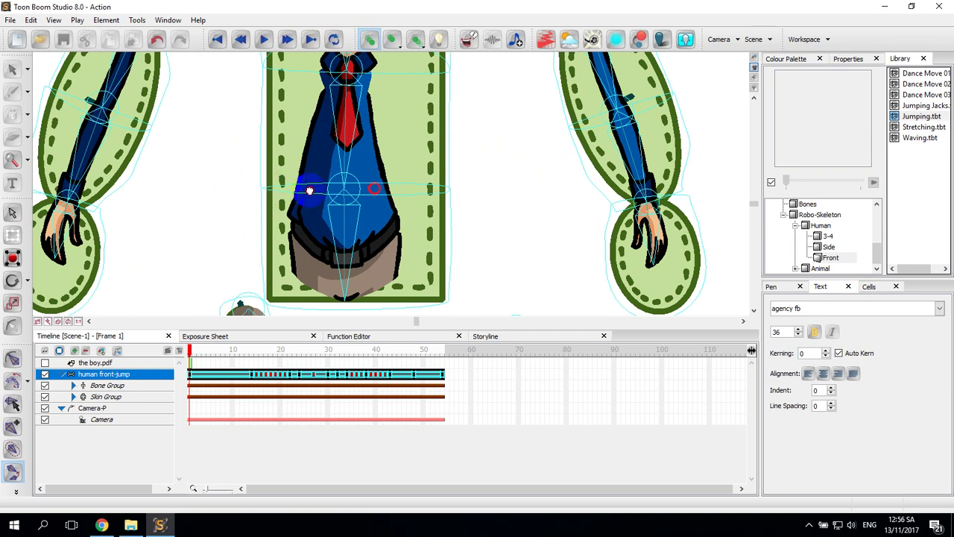
pyautogui.moveTo(308, 189); pyautogui.dragTo(462, 202)
pyautogui.moveTo(344, 204); pyautogui.dragTo(427, 209)
pyautogui.scroll(4, 402, 217)
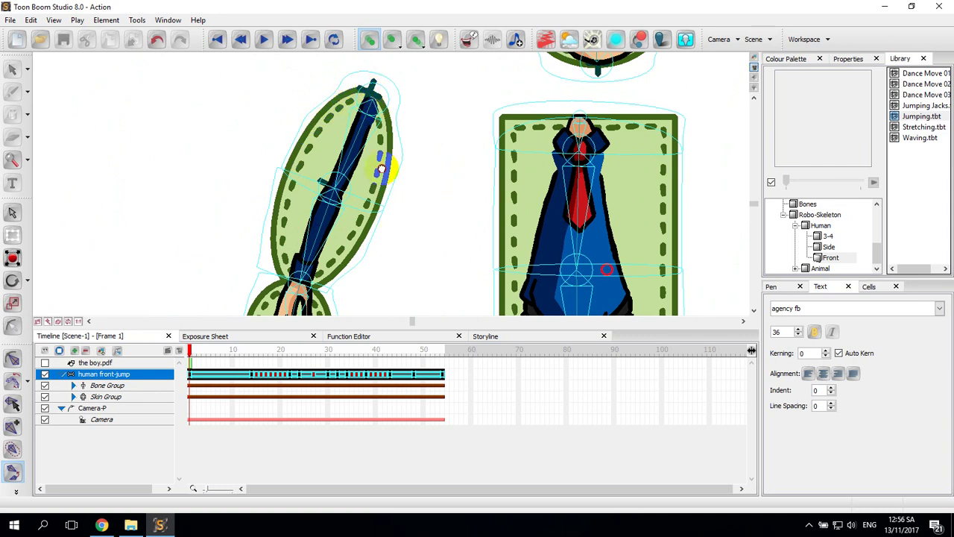
pyautogui.moveTo(413, 159); pyautogui.dragTo(274, 130)
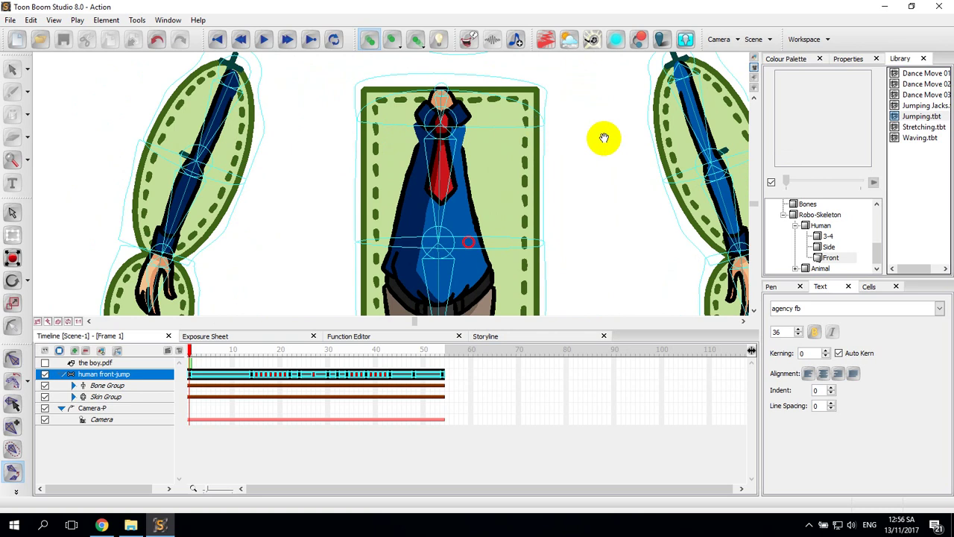
pyautogui.moveTo(603, 138); pyautogui.dragTo(374, 100)
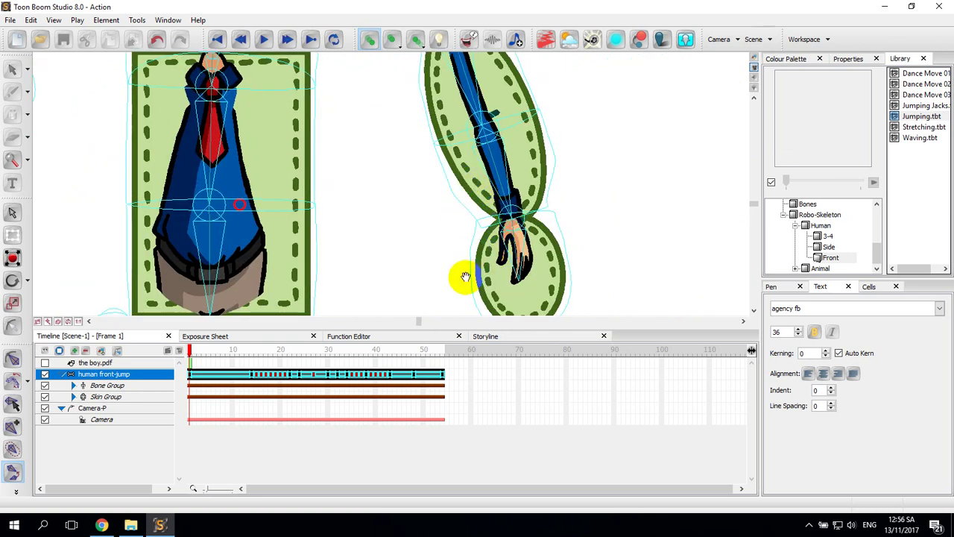
pyautogui.moveTo(424, 240); pyautogui.dragTo(569, 146)
pyautogui.moveTo(506, 213); pyautogui.dragTo(587, 167)
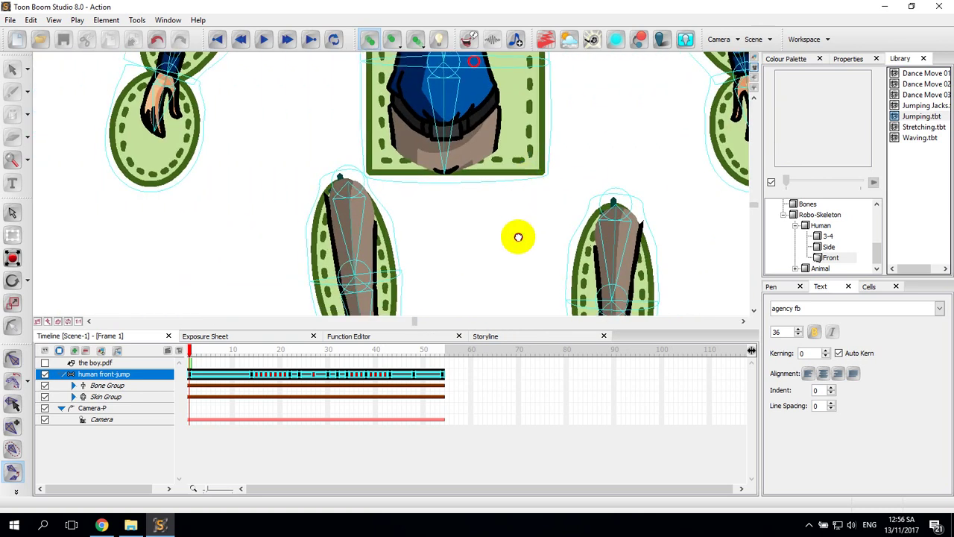
pyautogui.moveTo(532, 153); pyautogui.dragTo(526, 254)
# - Show the boy.pdf element again and select the boy's left-hand yellow sleeve in its drawing
pyautogui.click(115, 363)
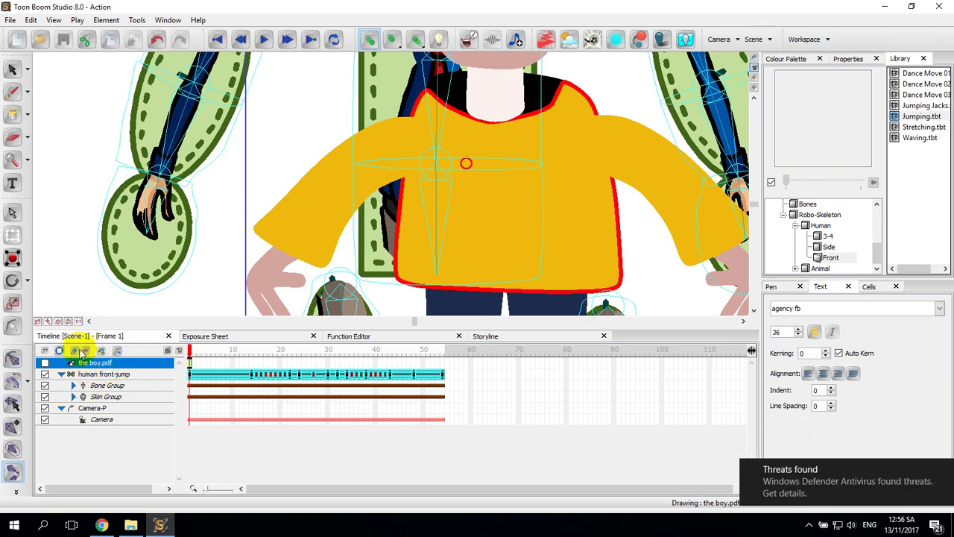
pyautogui.click(398, 207)
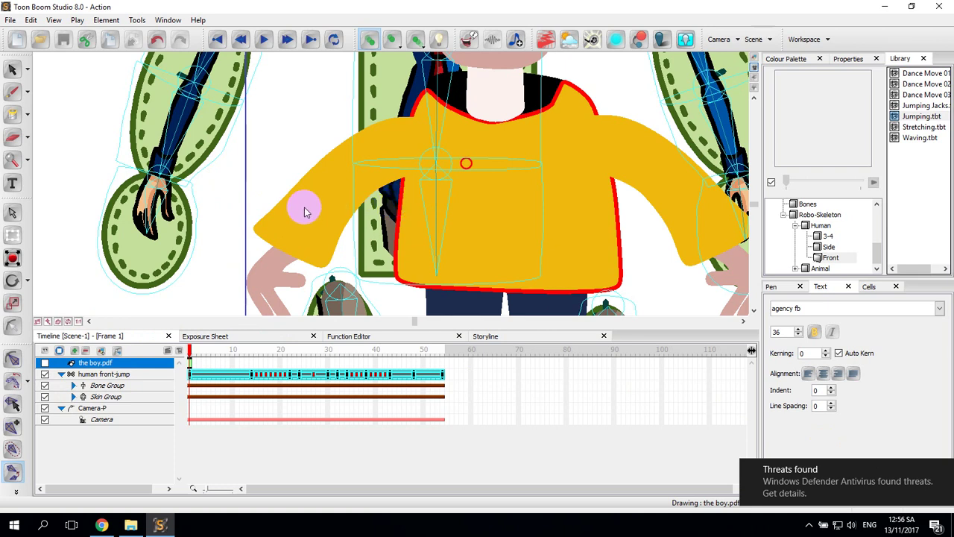
pyautogui.click(12, 69)
pyautogui.click(321, 196)
pyautogui.click(322, 197)
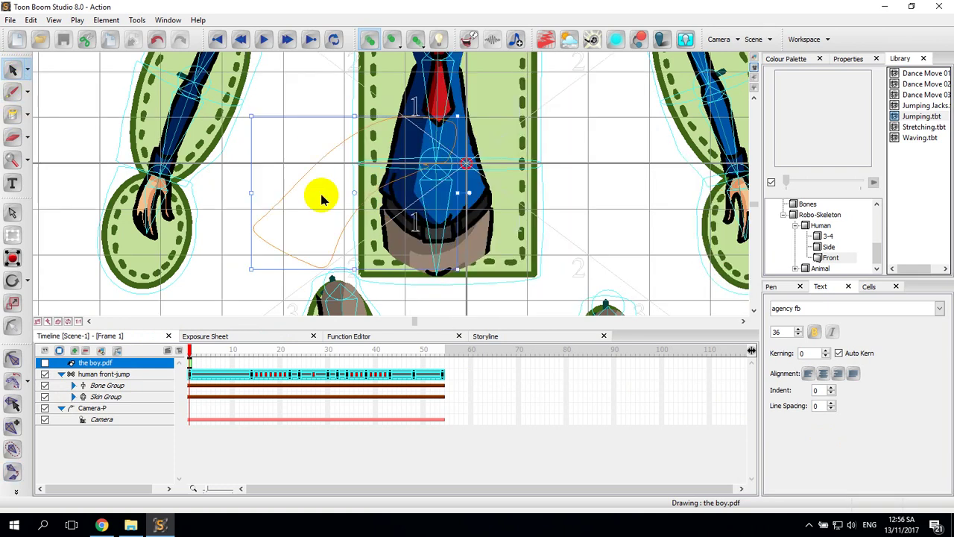
pyautogui.click(45, 364)
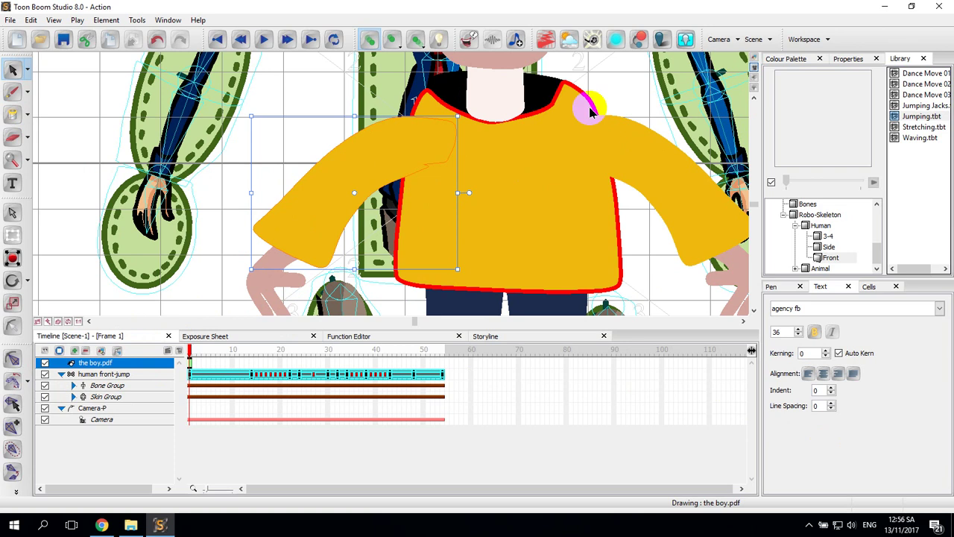
pyautogui.scroll(5, 755, 99)
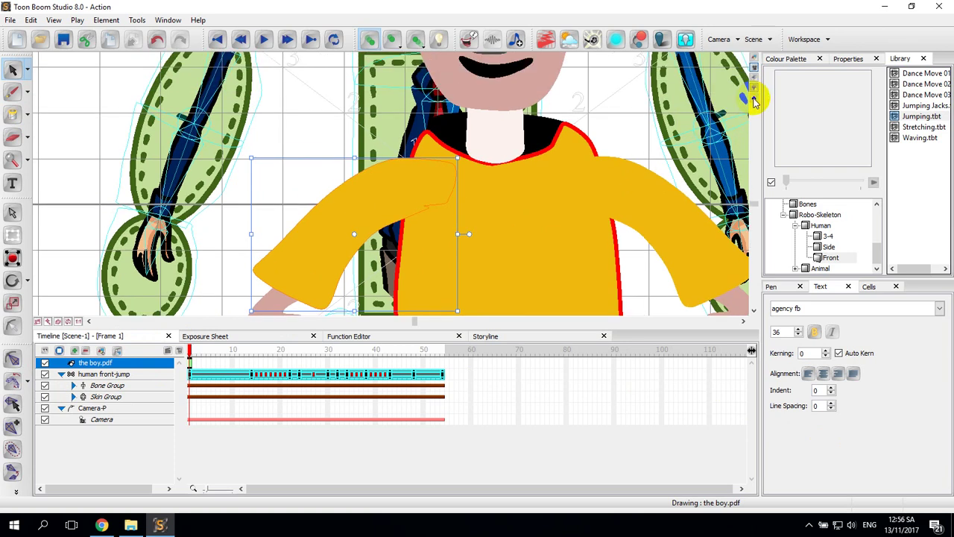
pyautogui.scroll(-3, 519, 196)
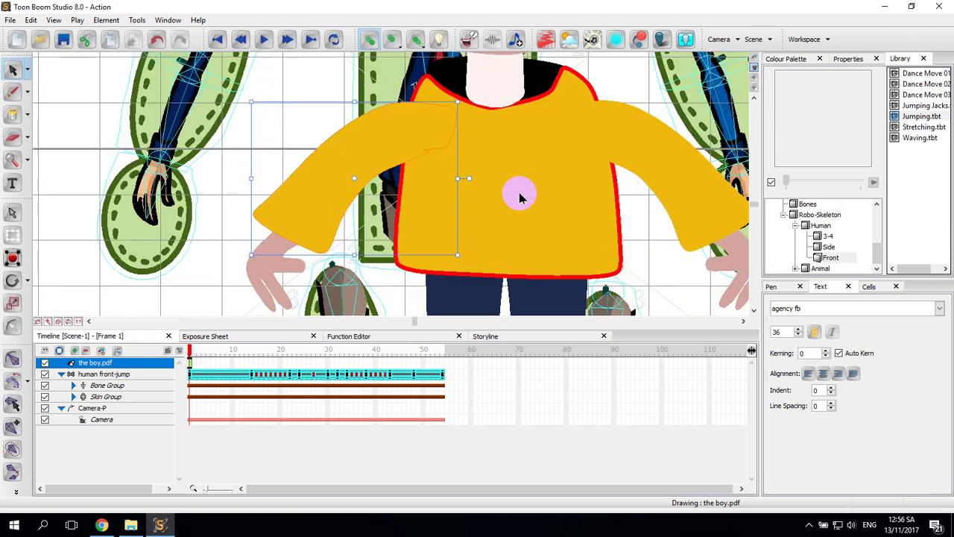
# - Move the selected yellow sleeve onto the neighbouring arm patch and rotate it to follow the arm bones
pyautogui.click(369, 144)
pyautogui.moveTo(369, 144); pyautogui.dragTo(256, 81)
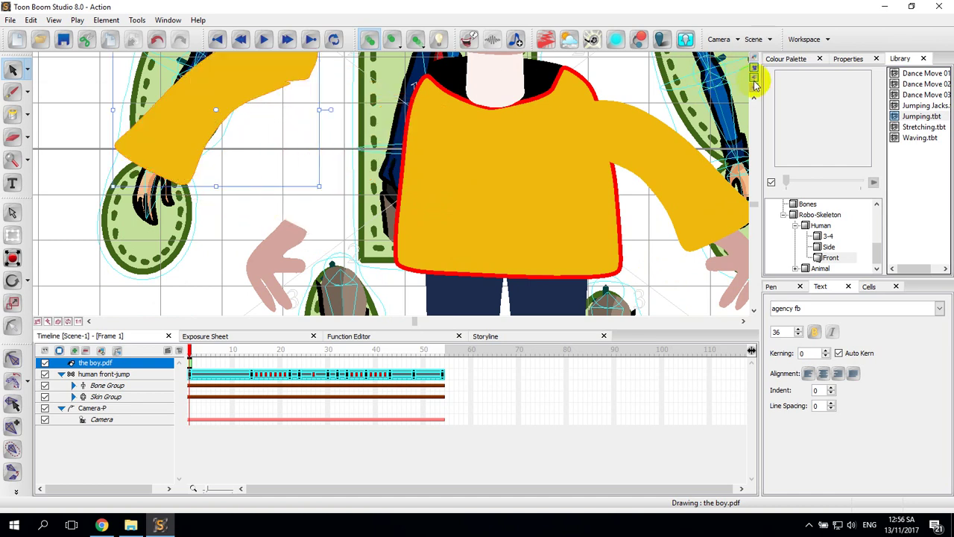
pyautogui.scroll(6, 755, 96)
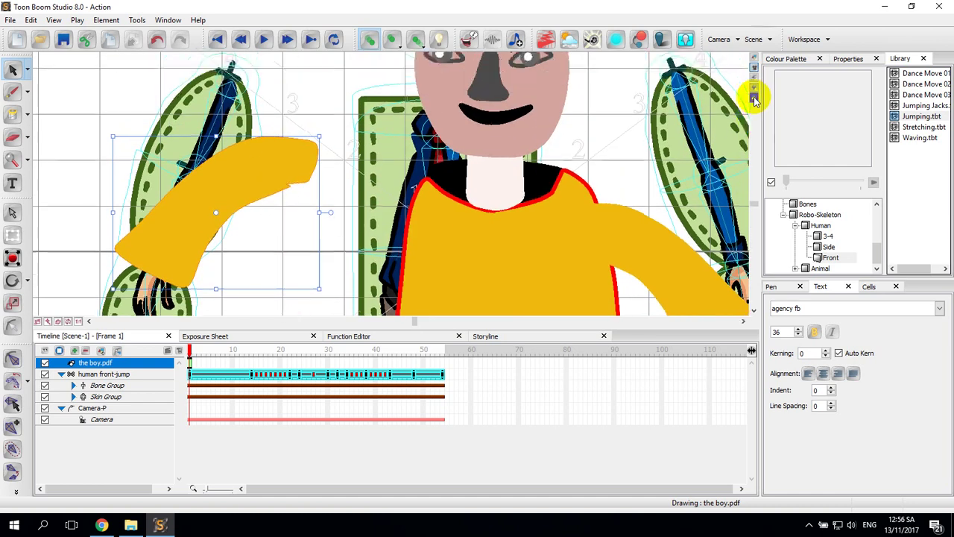
pyautogui.moveTo(276, 197); pyautogui.dragTo(253, 143)
pyautogui.moveTo(301, 102); pyautogui.dragTo(251, 72)
pyautogui.moveTo(207, 146); pyautogui.dragTo(202, 149)
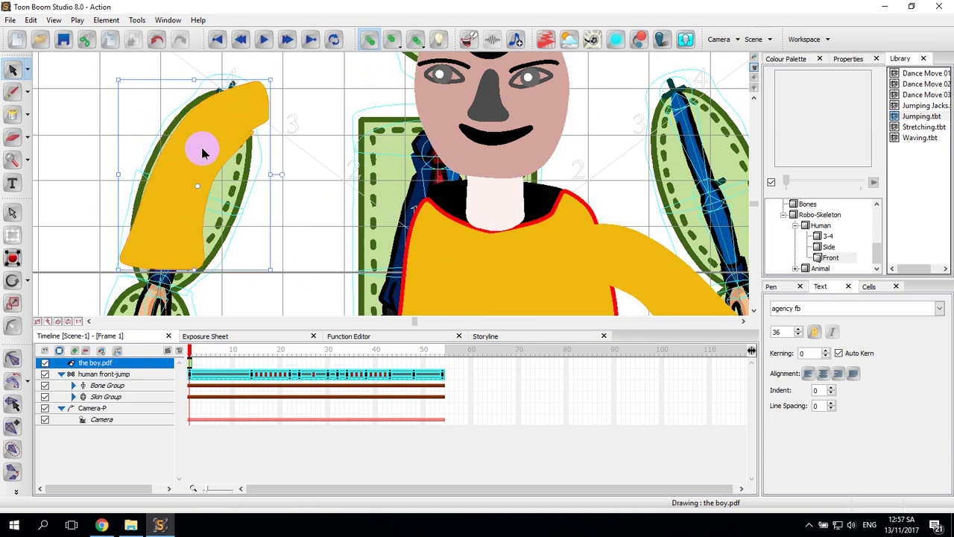
# - Shrink the sleeve to fit inside the arm patch, adjust its position over the bones, and deselect it
pyautogui.moveTo(270, 79); pyautogui.dragTo(242, 110)
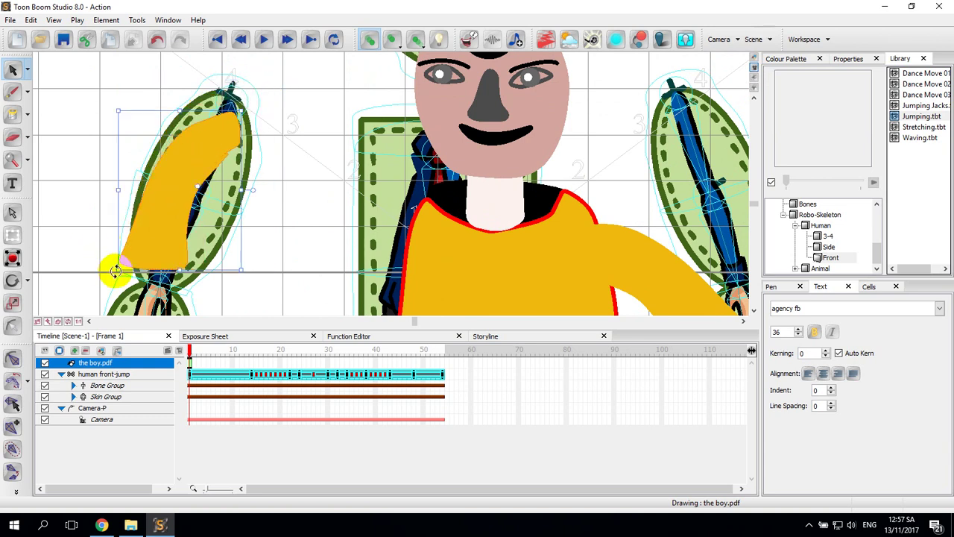
pyautogui.moveTo(118, 268); pyautogui.dragTo(139, 261)
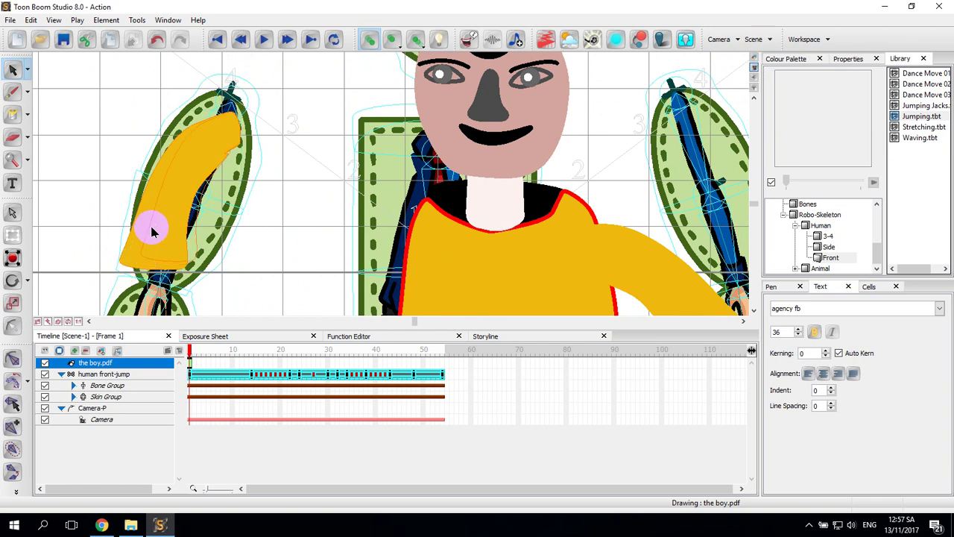
pyautogui.moveTo(198, 168); pyautogui.dragTo(196, 167)
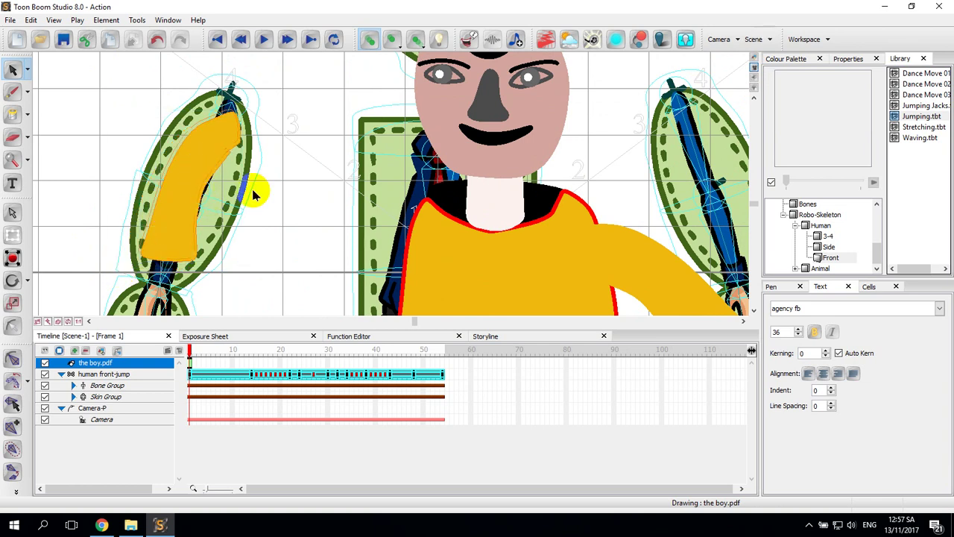
pyautogui.click(314, 201)
# - Move the boy's detached left-hand hand onto the hand patch below the repositioned sleeve
pyautogui.scroll(-2, 328, 222)
pyautogui.scroll(-5, 330, 224)
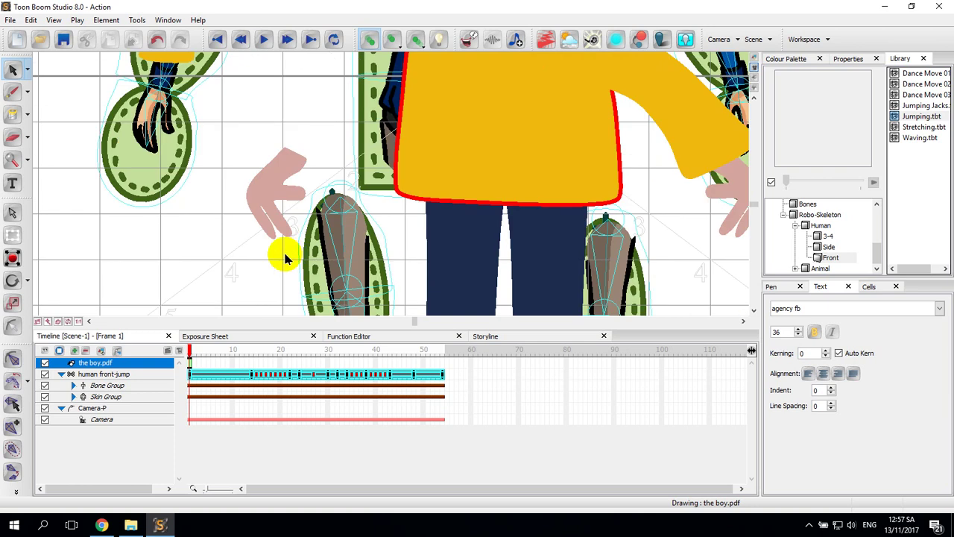
pyautogui.click(271, 189)
pyautogui.click(228, 164)
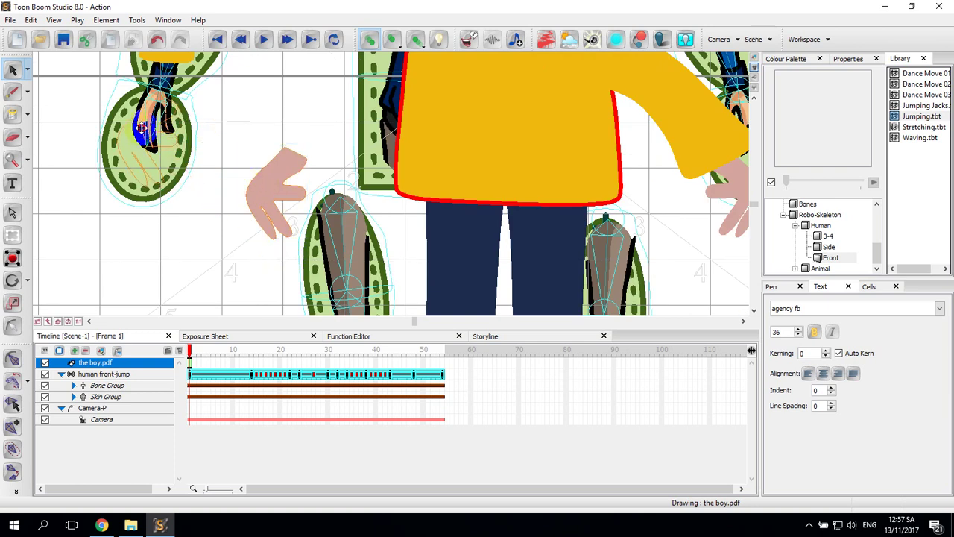
pyautogui.moveTo(142, 127); pyautogui.dragTo(141, 126)
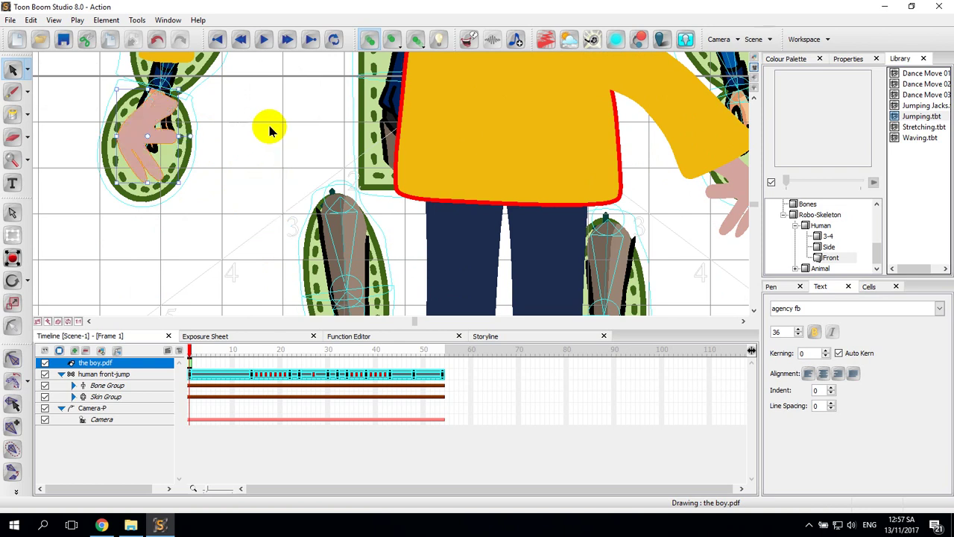
# - Raise the boy's left-hand hand to meet the sleeve cuff, narrow it over the hand bones, and deselect it
pyautogui.scroll(2, 270, 130)
pyautogui.scroll(2, 269, 130)
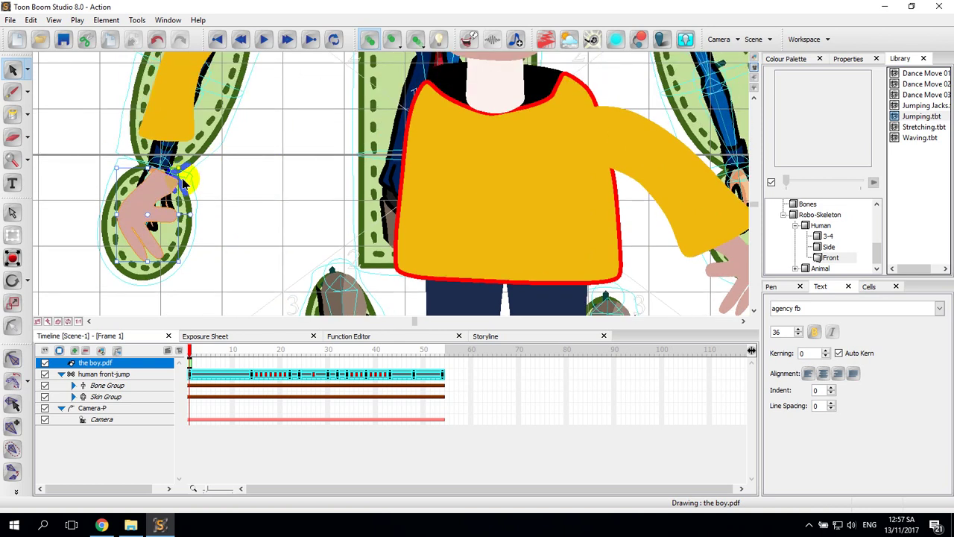
pyautogui.click(177, 153)
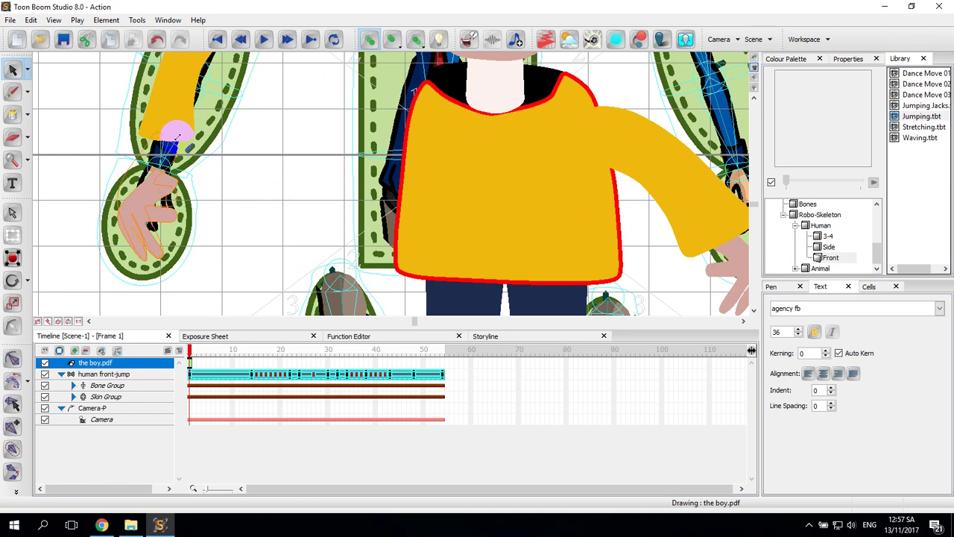
pyautogui.click(150, 190)
pyautogui.click(128, 193)
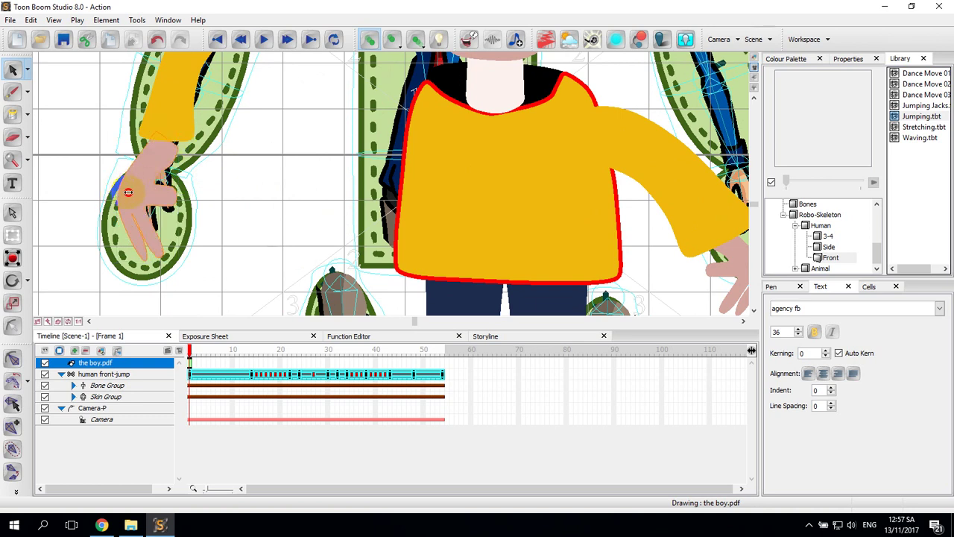
pyautogui.click(185, 200)
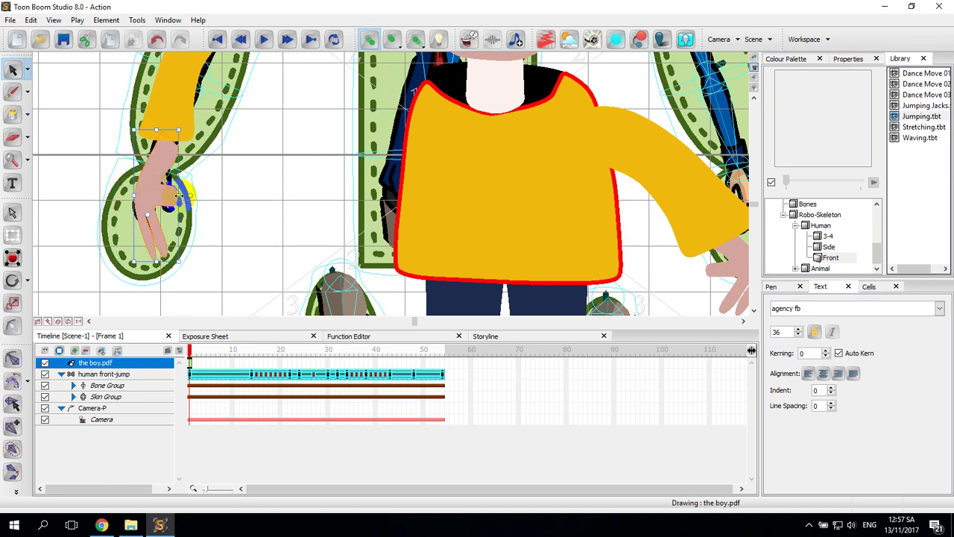
pyautogui.moveTo(172, 195); pyautogui.dragTo(172, 196)
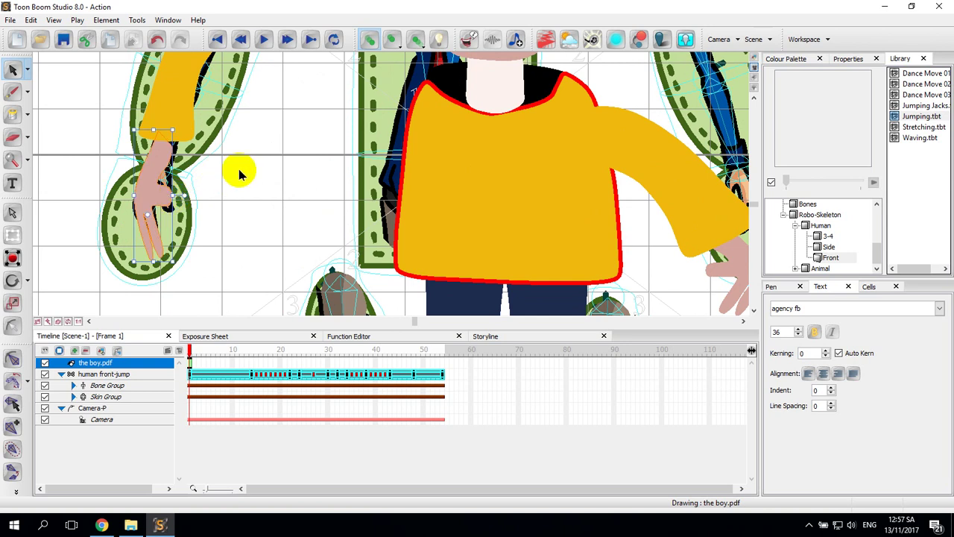
pyautogui.click(202, 217)
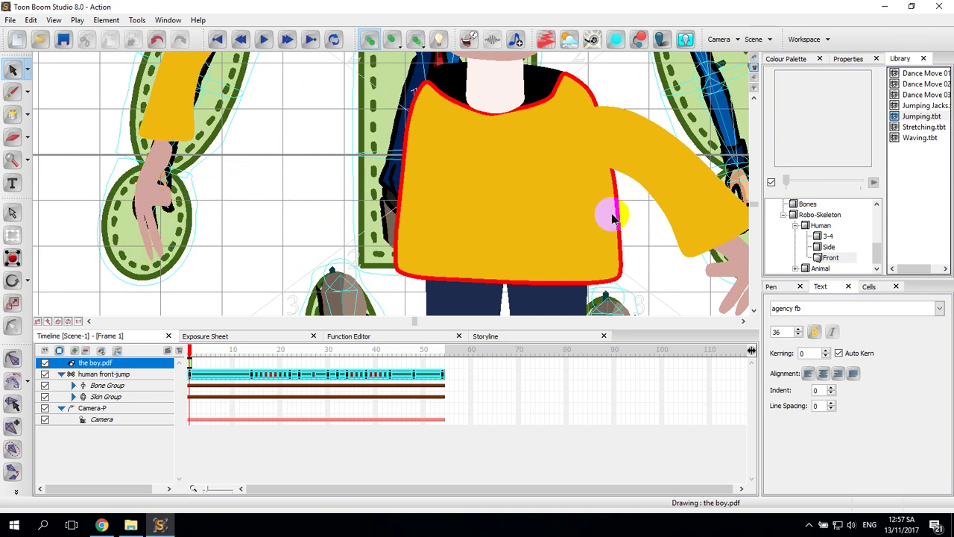
# - Move the boy's right-hand yellow sleeve clear of the hand and place that hand on the neighbouring hand patch
pyautogui.press('7')
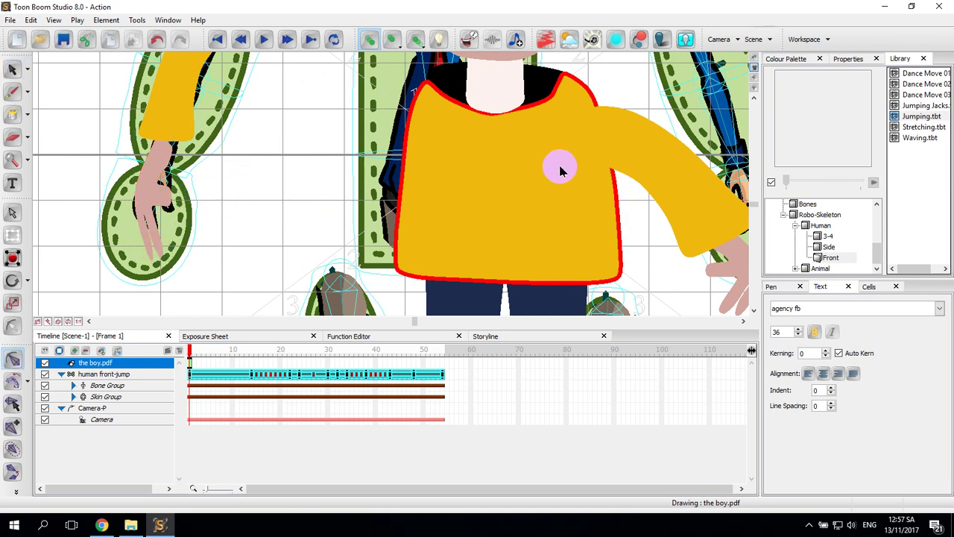
pyautogui.click(633, 96)
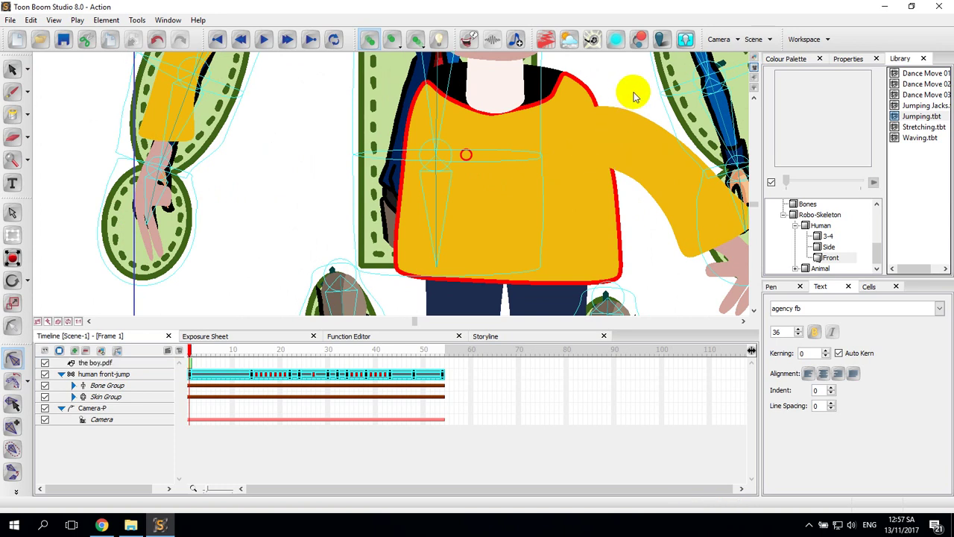
pyautogui.moveTo(633, 94); pyautogui.dragTo(484, 145)
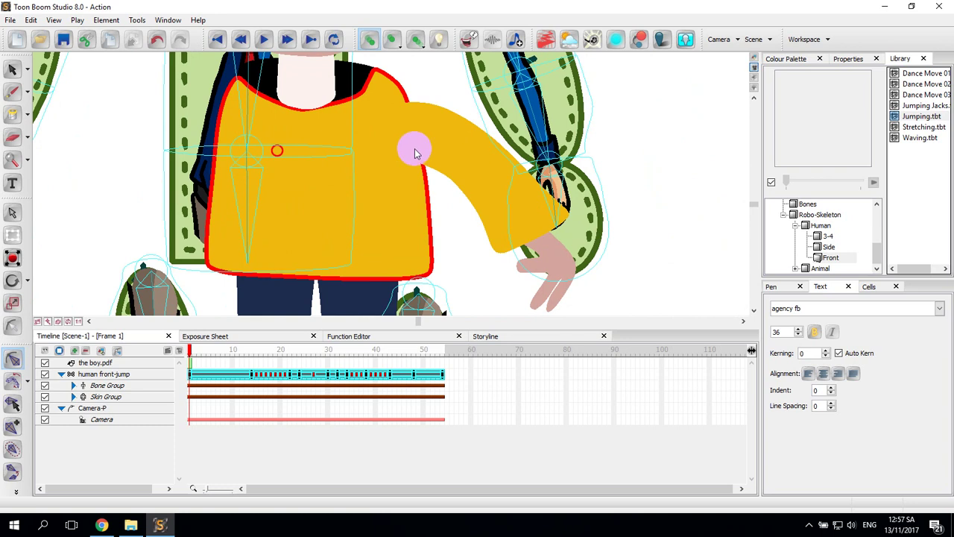
pyautogui.click(12, 69)
pyautogui.click(545, 190)
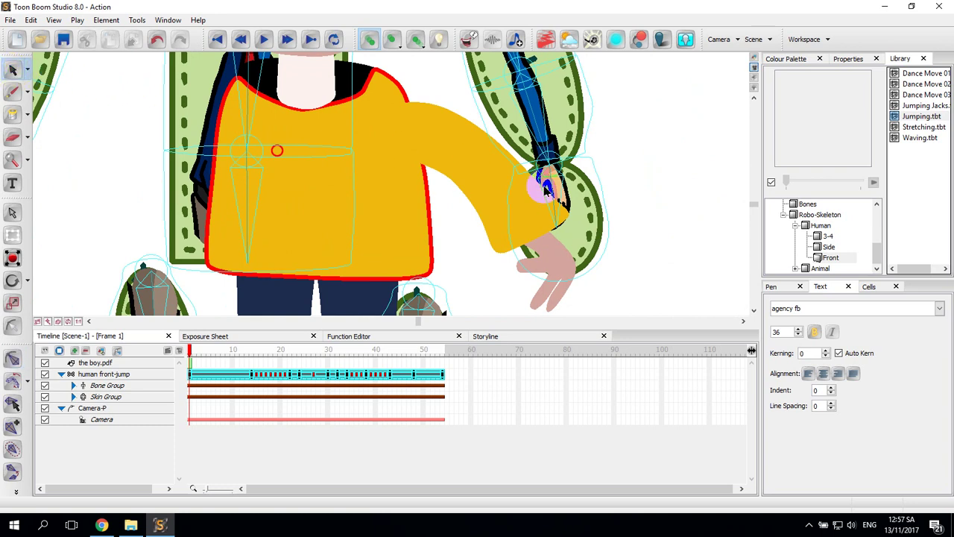
pyautogui.click(551, 268)
pyautogui.moveTo(560, 251)
pyautogui.mouseDown()
pyautogui.moveTo(568, 216)
pyautogui.moveTo(535, 217)
pyautogui.moveTo(579, 102)
pyautogui.mouseUp()
pyautogui.click(570, 216)
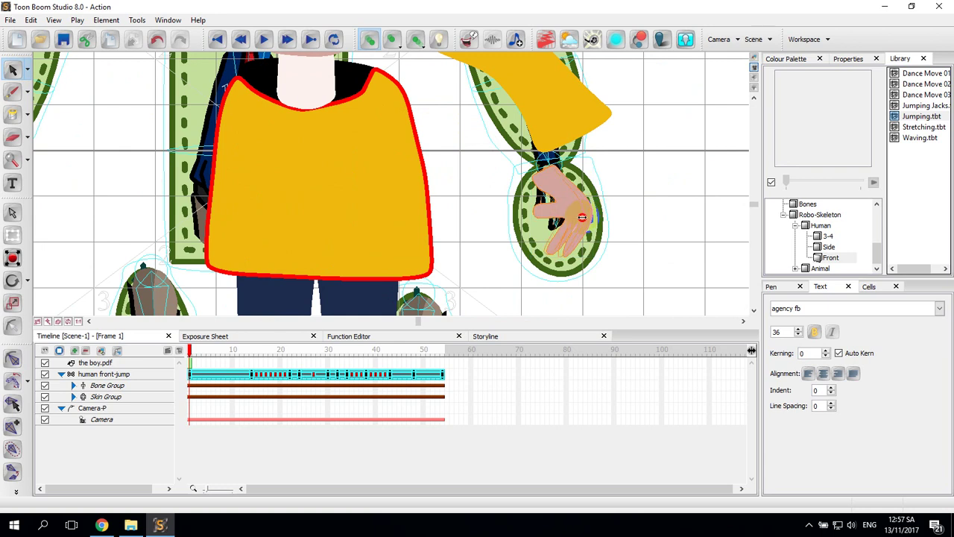
# - Narrow the right-hand hand, shift it over the hand bones, and adjust its length within the patch
pyautogui.click(519, 223)
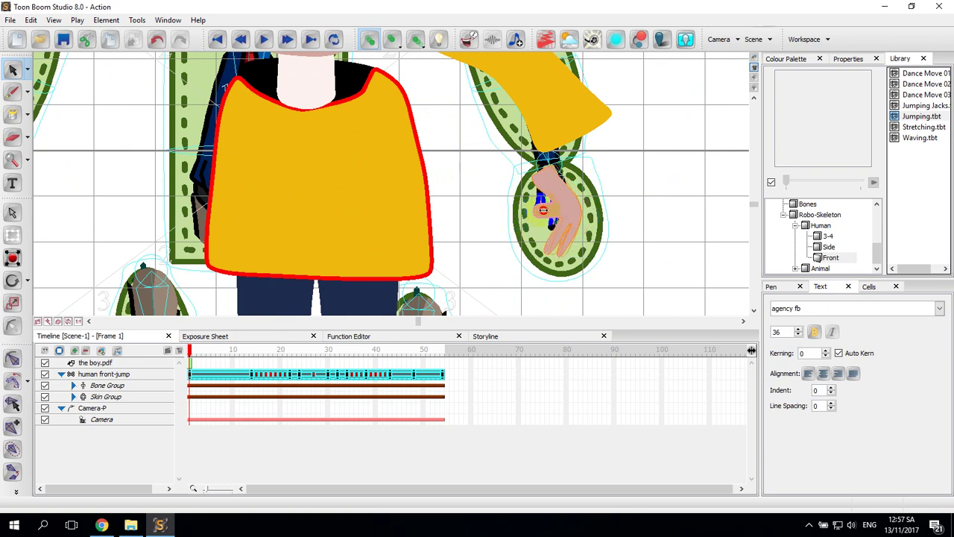
pyautogui.moveTo(543, 211)
pyautogui.mouseDown()
pyautogui.moveTo(564, 196)
pyautogui.moveTo(560, 173)
pyautogui.mouseUp()
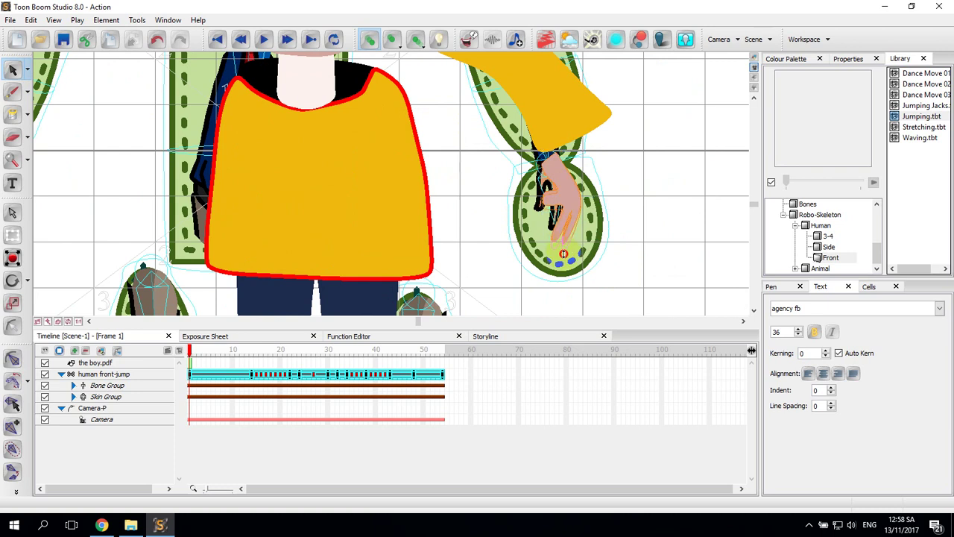
pyautogui.click(564, 255)
# - Fit the right-hand yellow sleeve onto the arm patch by rotating it along the bones and stretching it towards the wrist and shoulder
pyautogui.moveTo(754, 101); pyautogui.dragTo(751, 88)
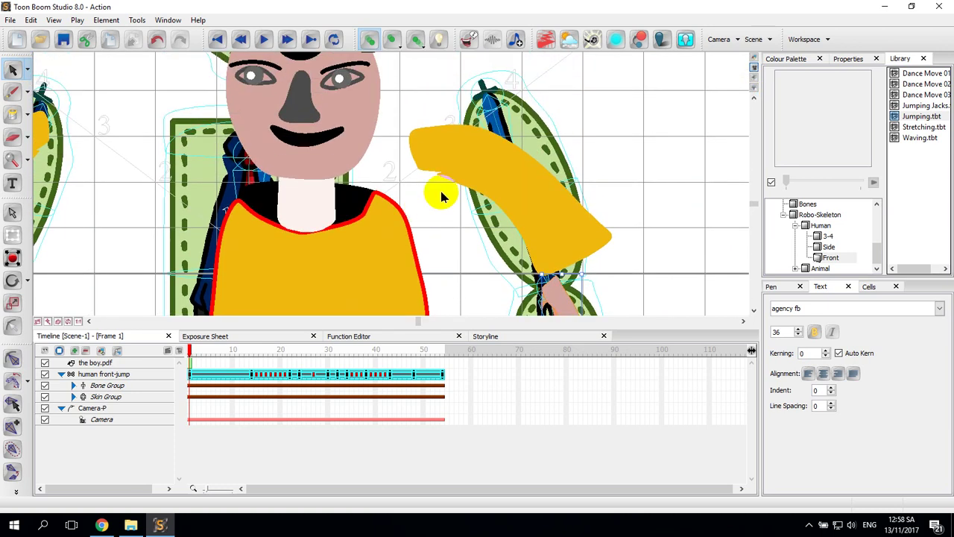
pyautogui.click(485, 163)
pyautogui.moveTo(469, 149); pyautogui.dragTo(538, 254)
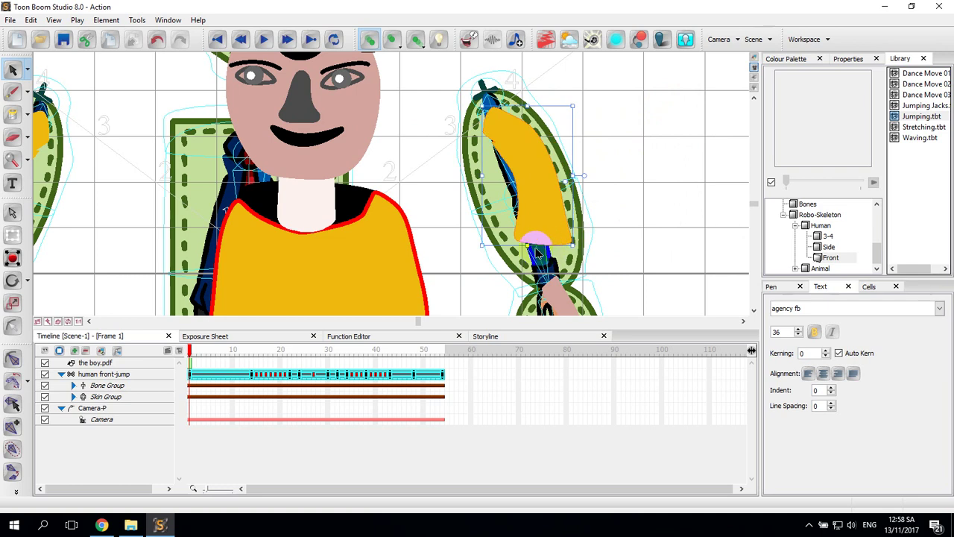
pyautogui.click(530, 265)
pyautogui.click(540, 220)
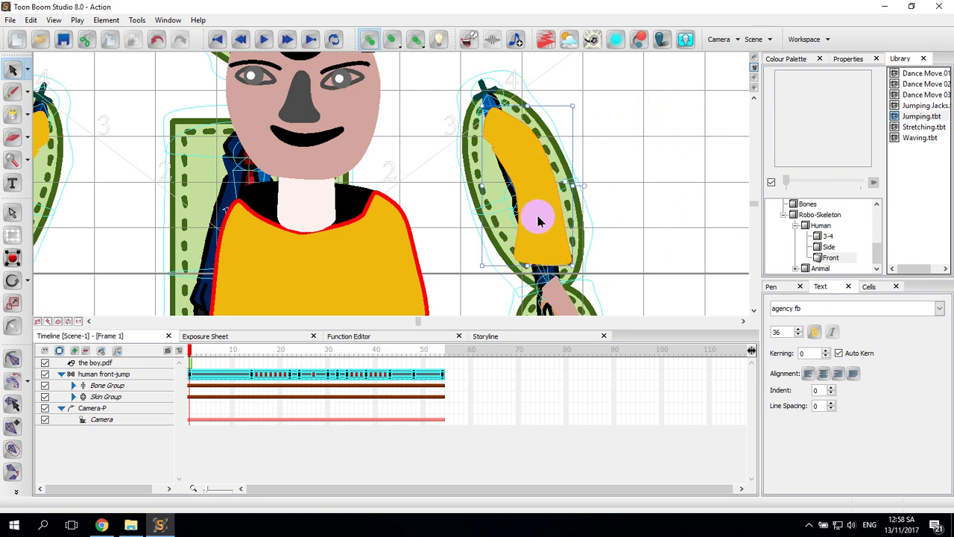
pyautogui.click(490, 111)
pyautogui.click(478, 97)
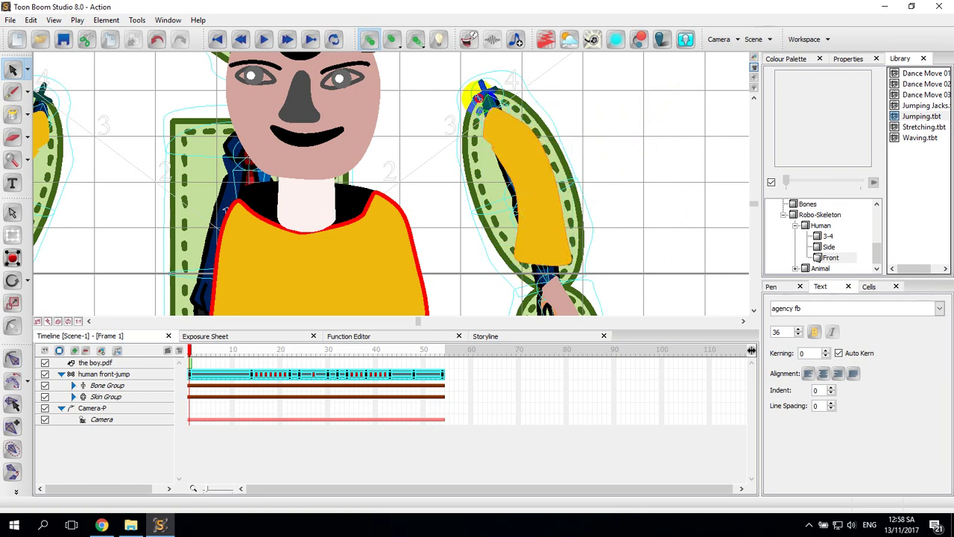
pyautogui.click(529, 177)
# - Move the right-hand hand up so its wrist meets the fitted sleeve's cuff, and deselect it
pyautogui.click(552, 277)
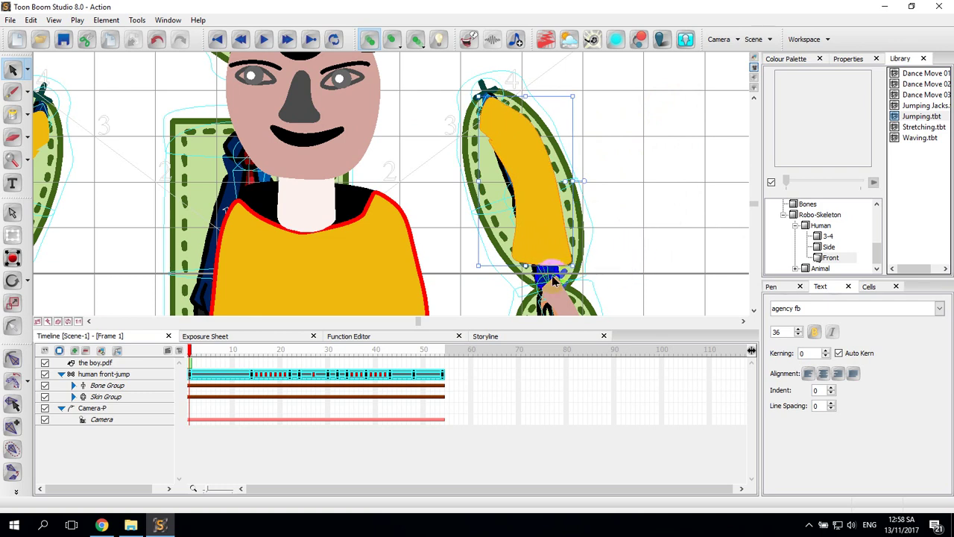
pyautogui.click(555, 298)
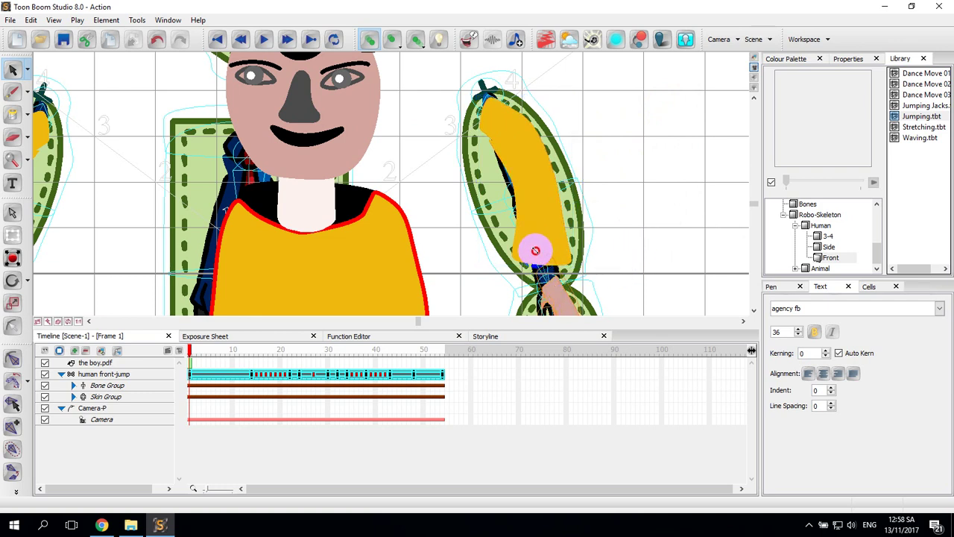
pyautogui.click(535, 257)
pyautogui.scroll(-3, 632, 261)
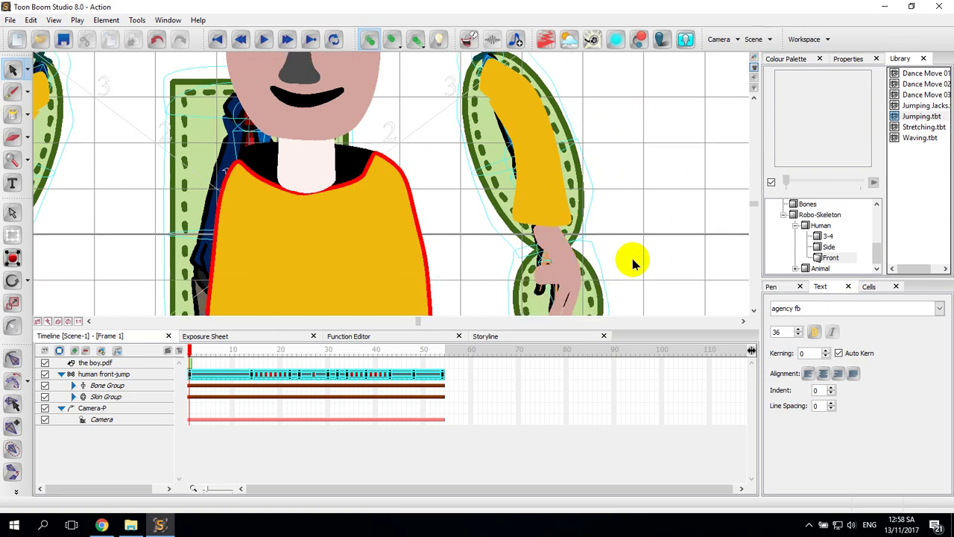
# - Select the boy's entire head with hair, facial features and neck, and shrink it onto the circular head patch
pyautogui.click(310, 258)
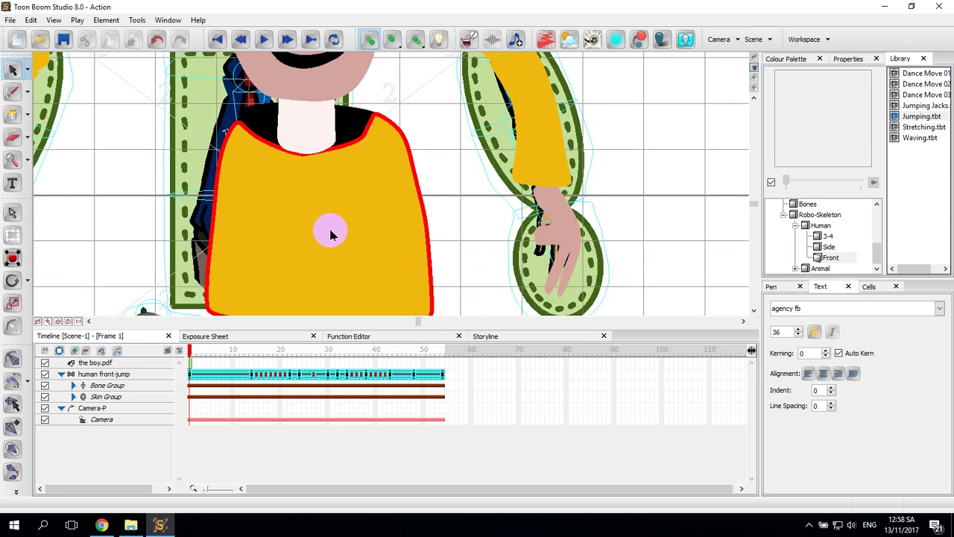
pyautogui.scroll(8, 330, 228)
pyautogui.scroll(-3, 333, 229)
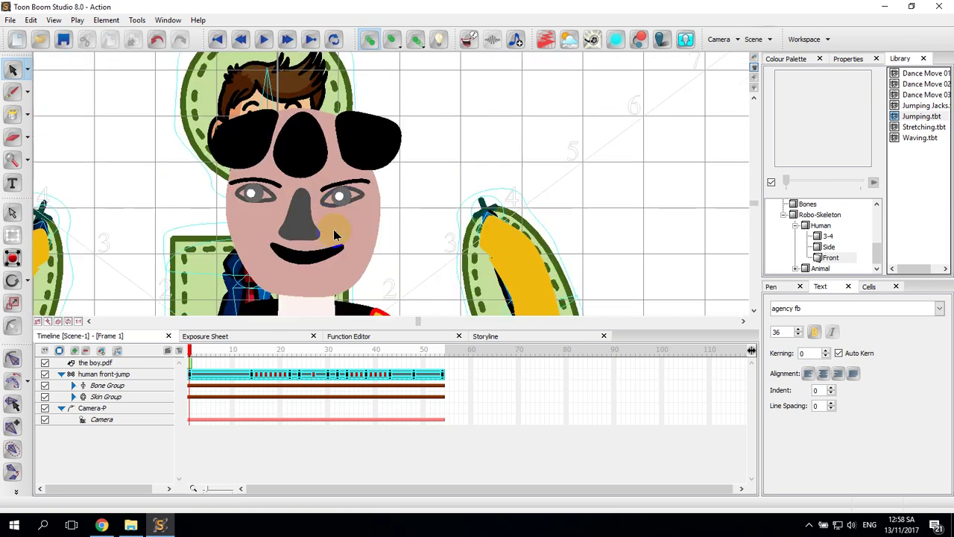
pyautogui.click(247, 101)
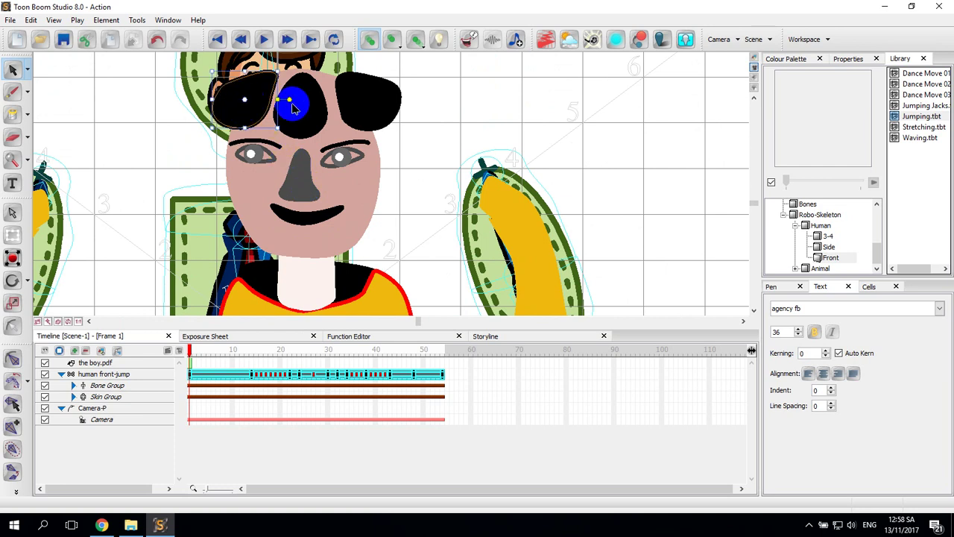
pyautogui.click(155, 76)
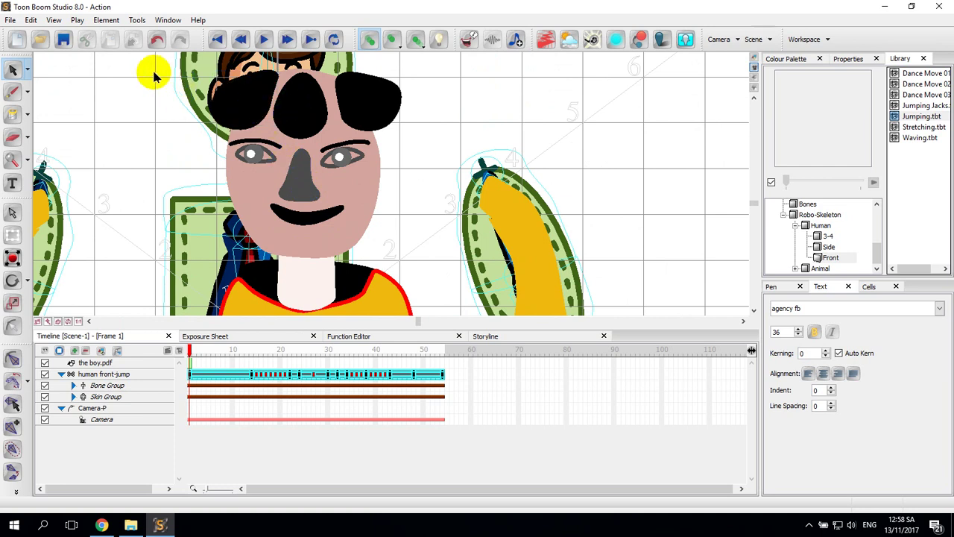
pyautogui.moveTo(154, 71); pyautogui.dragTo(417, 259)
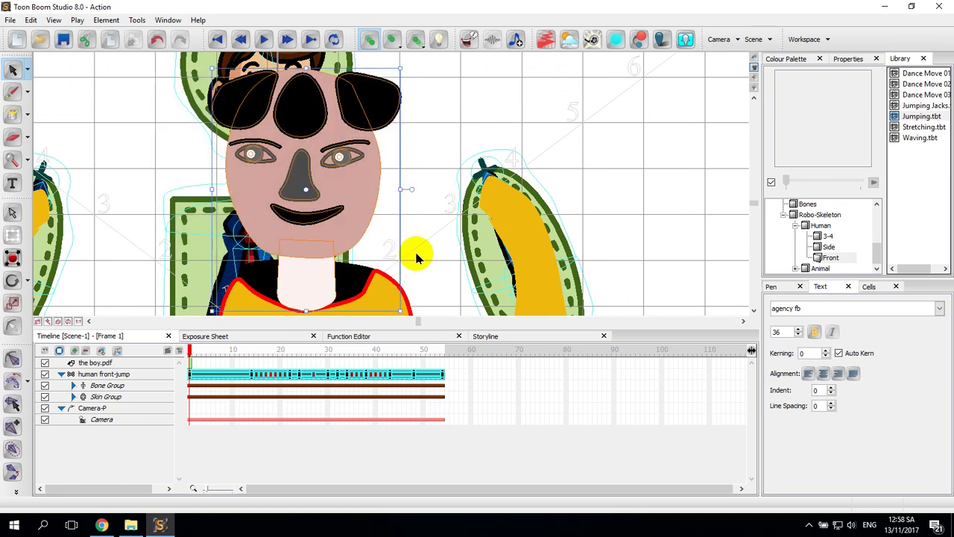
pyautogui.scroll(3, 416, 252)
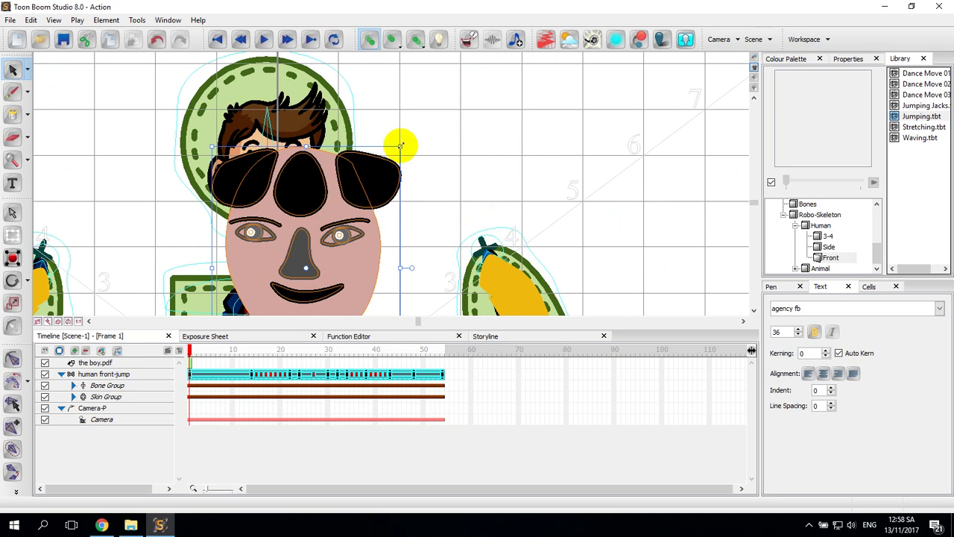
pyautogui.click(396, 162)
pyautogui.moveTo(395, 162)
pyautogui.mouseDown()
pyautogui.moveTo(374, 211)
pyautogui.moveTo(326, 269)
pyautogui.moveTo(276, 298)
pyautogui.moveTo(276, 195)
pyautogui.moveTo(251, 83)
pyautogui.moveTo(263, 125)
pyautogui.moveTo(277, 93)
pyautogui.mouseUp()
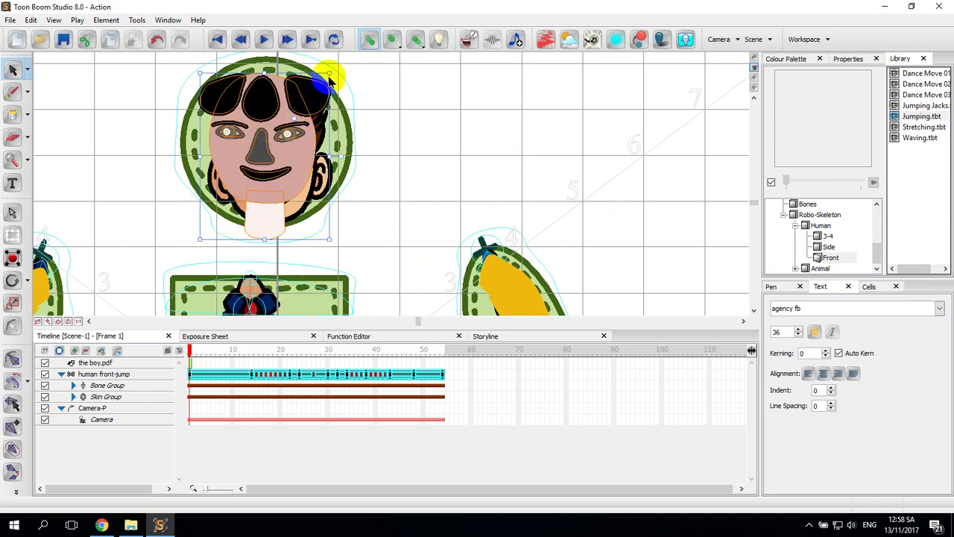
# - Reduce the head further, align it over the template's face within the circular patch, and deselect it
pyautogui.click(321, 87)
pyautogui.moveTo(317, 92); pyautogui.dragTo(217, 170)
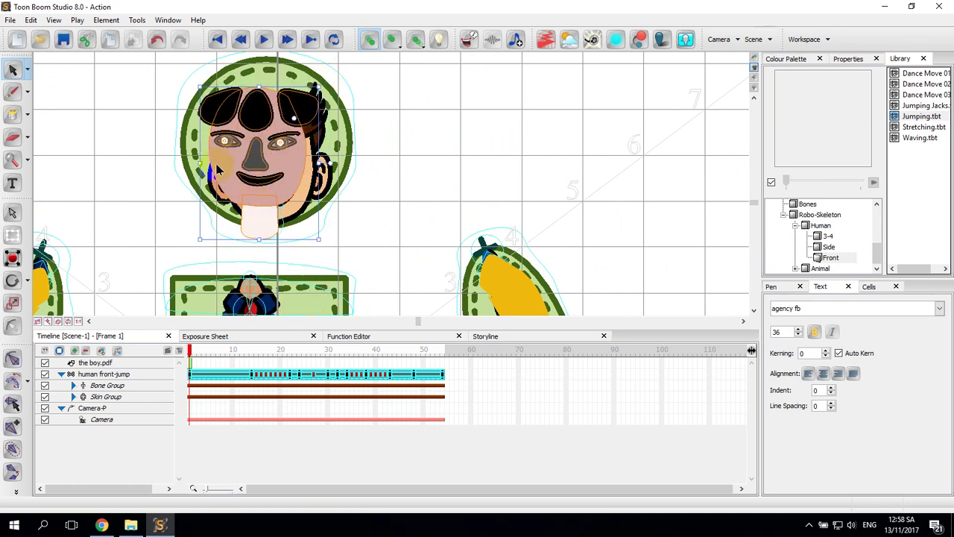
pyautogui.click(200, 240)
pyautogui.moveTo(203, 232); pyautogui.dragTo(211, 224)
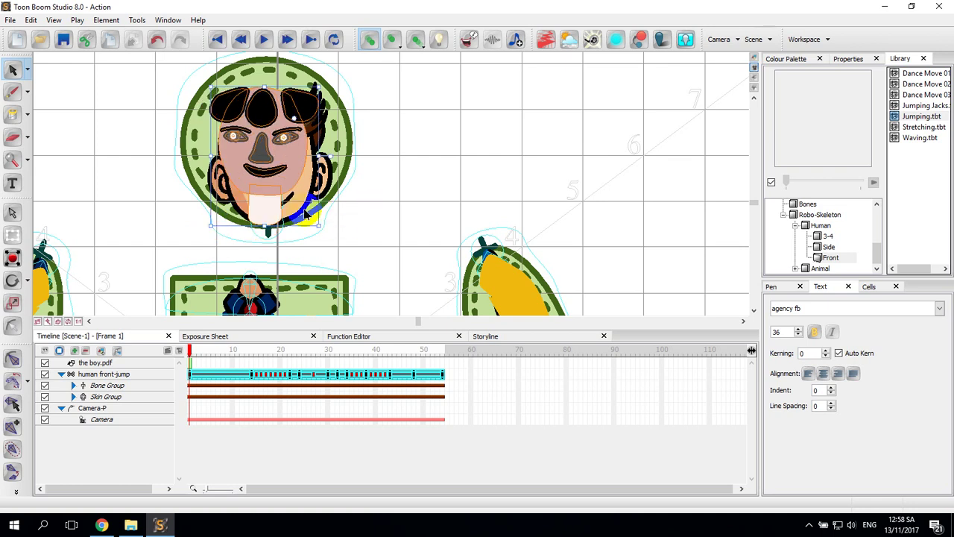
pyautogui.click(266, 206)
pyautogui.click(381, 235)
# - Group the yellow shirt body with its black collar and shrink the group onto the rectangular torso patch
pyautogui.scroll(-8, 381, 231)
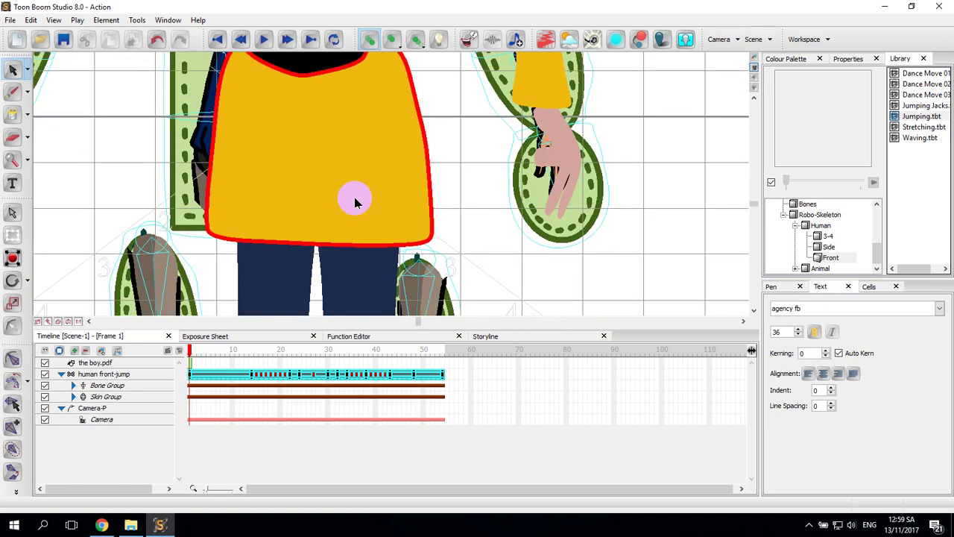
pyautogui.scroll(4, 356, 199)
pyautogui.click(294, 125)
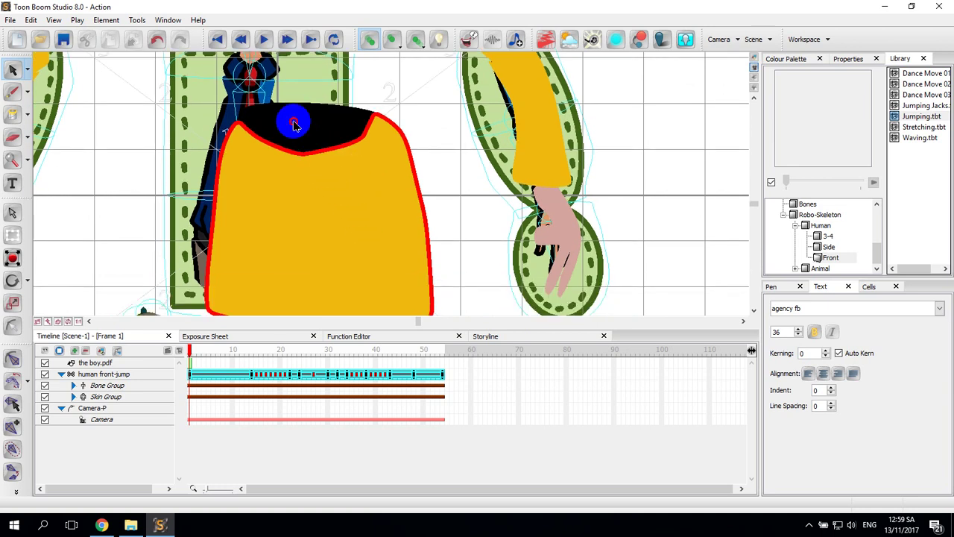
pyautogui.rightClick(290, 193)
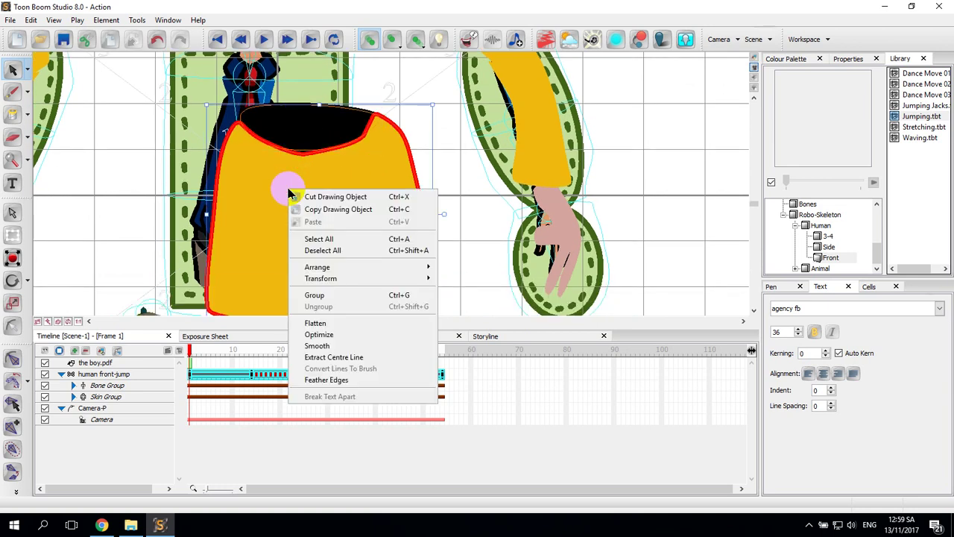
pyautogui.click(326, 302)
pyautogui.moveTo(430, 108); pyautogui.dragTo(347, 207)
pyautogui.moveTo(303, 256)
pyautogui.mouseDown()
pyautogui.moveTo(295, 155)
pyautogui.moveTo(281, 159)
pyautogui.mouseUp()
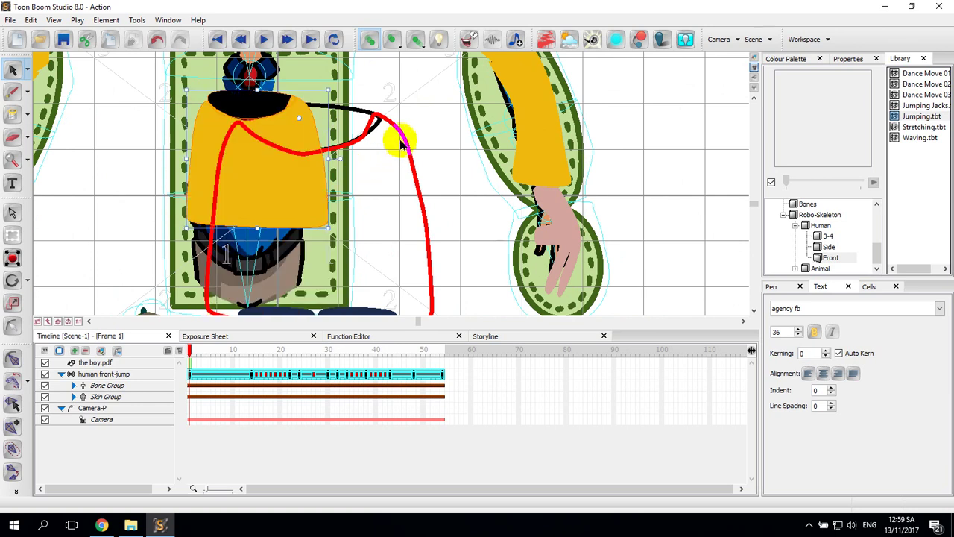
# - Shrink the leftover red shirt outline, pull it clear of the torso, and delete it
pyautogui.click(409, 152)
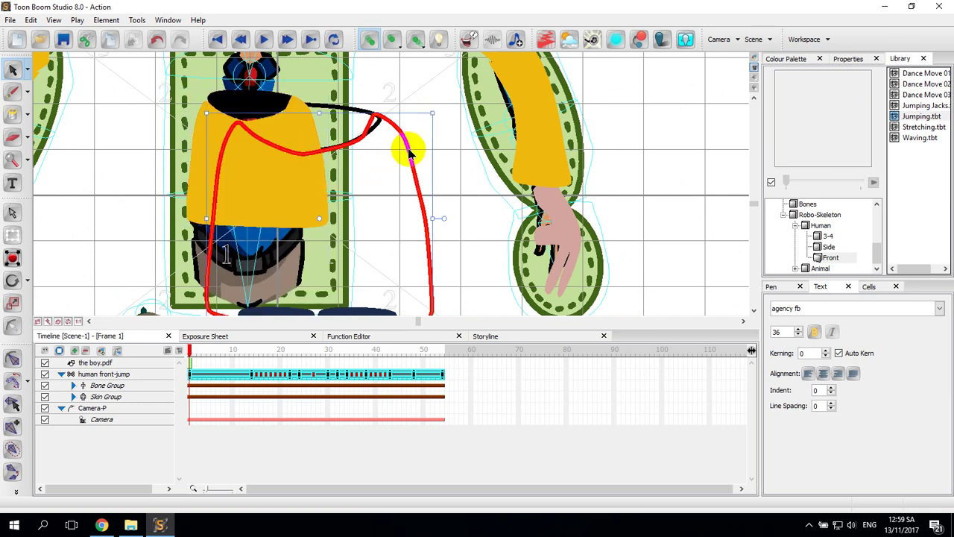
pyautogui.moveTo(432, 113)
pyautogui.mouseDown()
pyautogui.moveTo(420, 136)
pyautogui.moveTo(318, 220)
pyautogui.mouseUp()
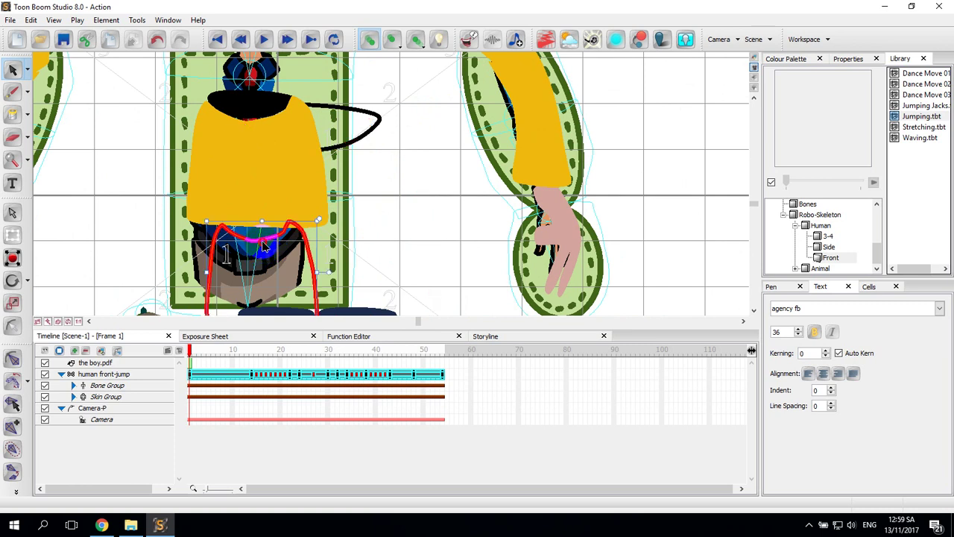
pyautogui.moveTo(265, 248)
pyautogui.mouseDown()
pyautogui.moveTo(255, 171)
pyautogui.moveTo(345, 154)
pyautogui.moveTo(366, 173)
pyautogui.mouseUp()
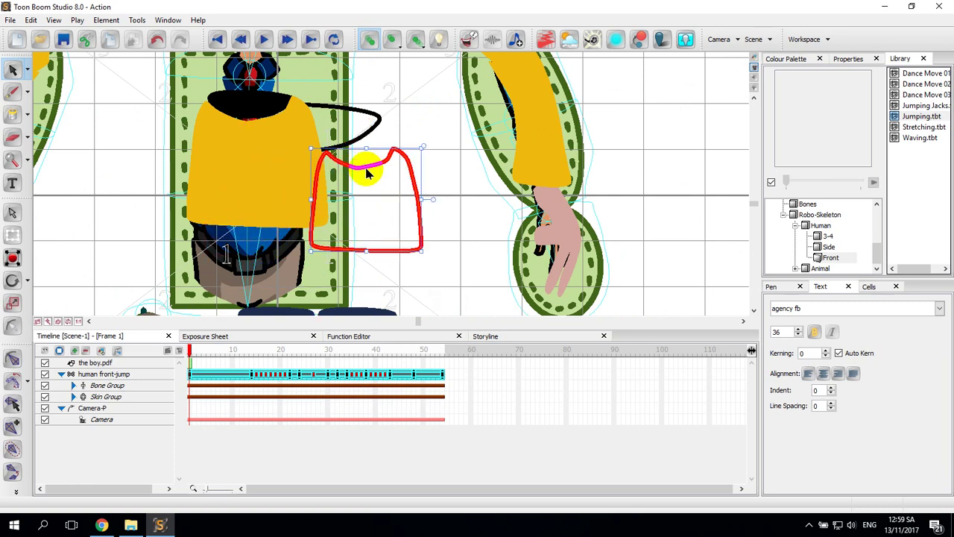
pyautogui.press('Delete')
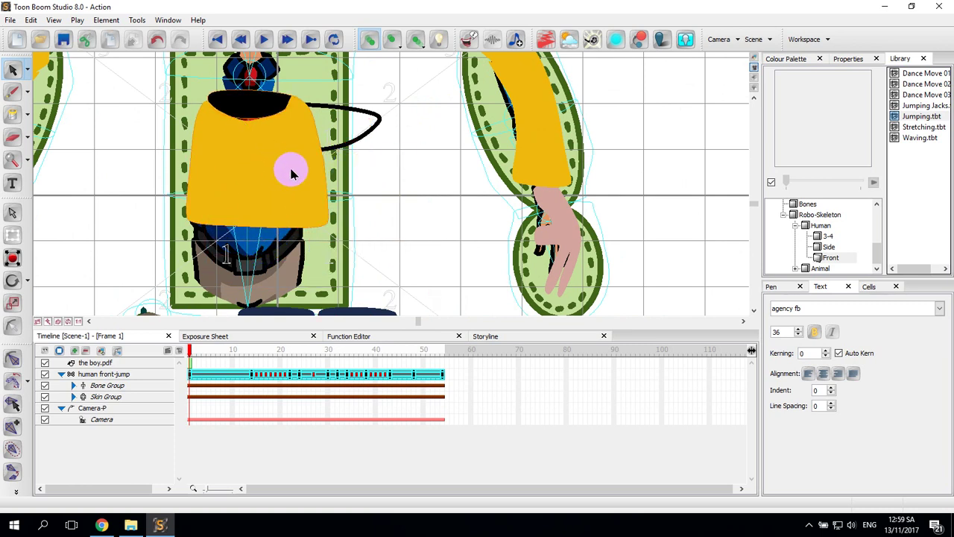
# - Stretch the yellow shirt with its black collar downward to cover the template's hips, and deselect it
pyautogui.click(294, 176)
pyautogui.click(259, 253)
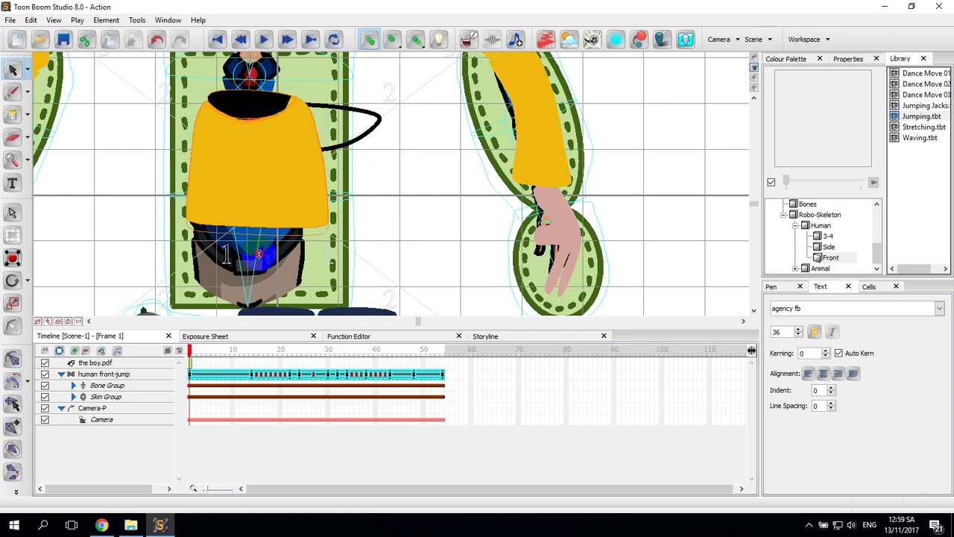
pyautogui.moveTo(259, 277)
pyautogui.mouseDown()
pyautogui.moveTo(277, 108)
pyautogui.moveTo(246, 73)
pyautogui.moveTo(360, 114)
pyautogui.mouseUp()
pyautogui.press('Escape')
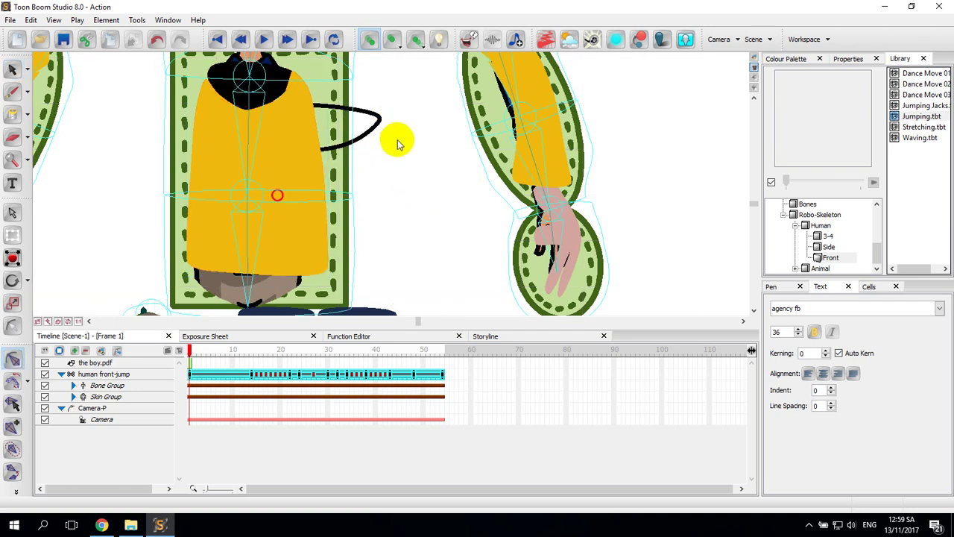
# - Save the project with the shirt fitted on the torso patch
pyautogui.click(371, 135)
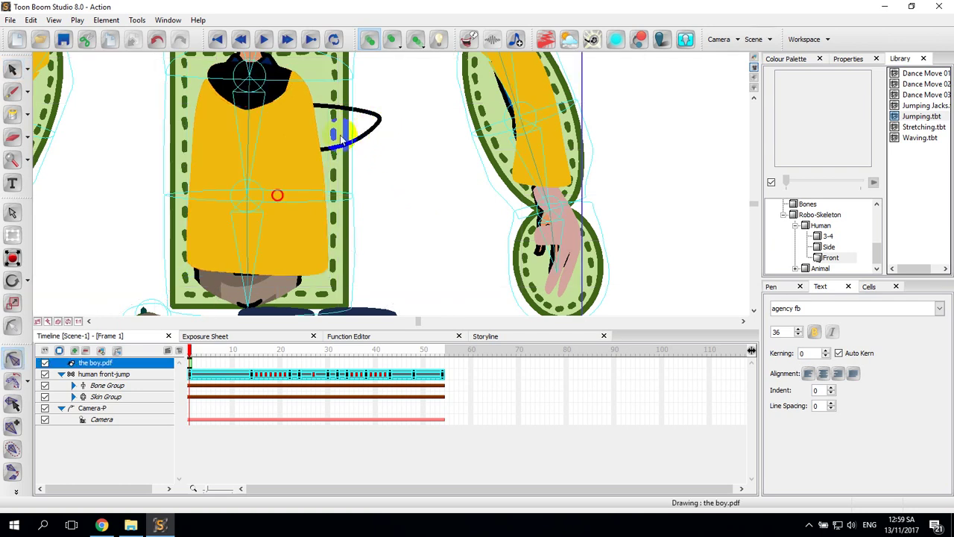
pyautogui.click(254, 145)
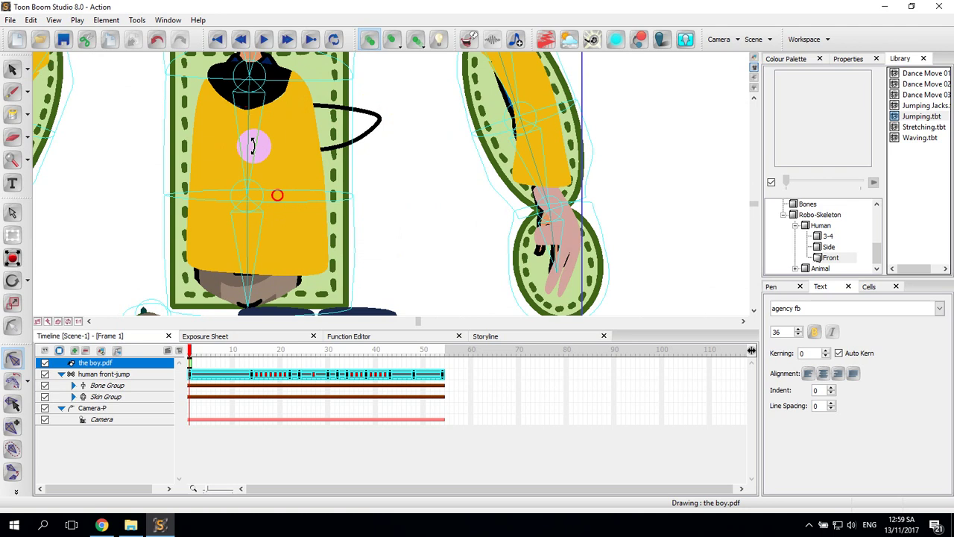
pyautogui.moveTo(405, 147); pyautogui.dragTo(525, 231)
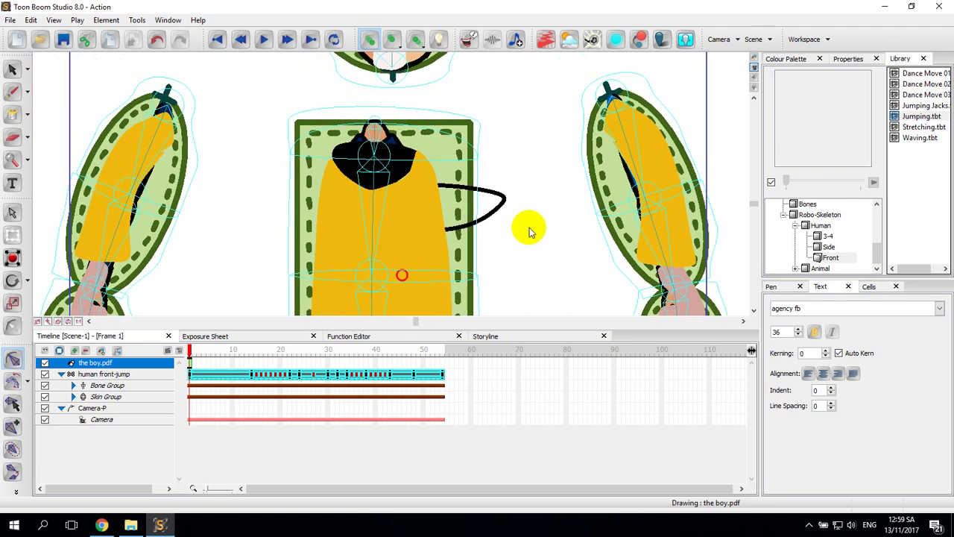
pyautogui.hotkey('ctrl', 's')
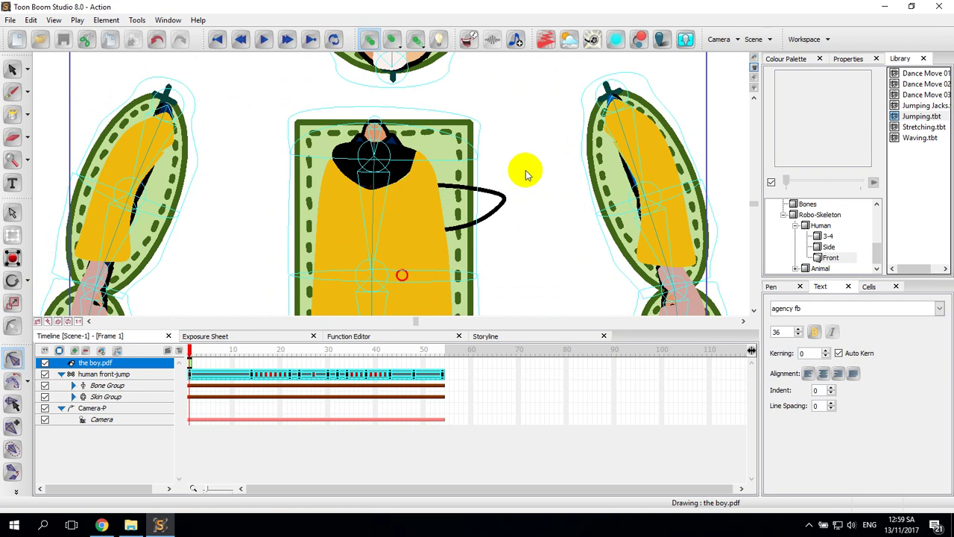
# - Select the stray black loop outline beside the shirt in the drawing element the boy.pdf and delete it
pyautogui.click(496, 214)
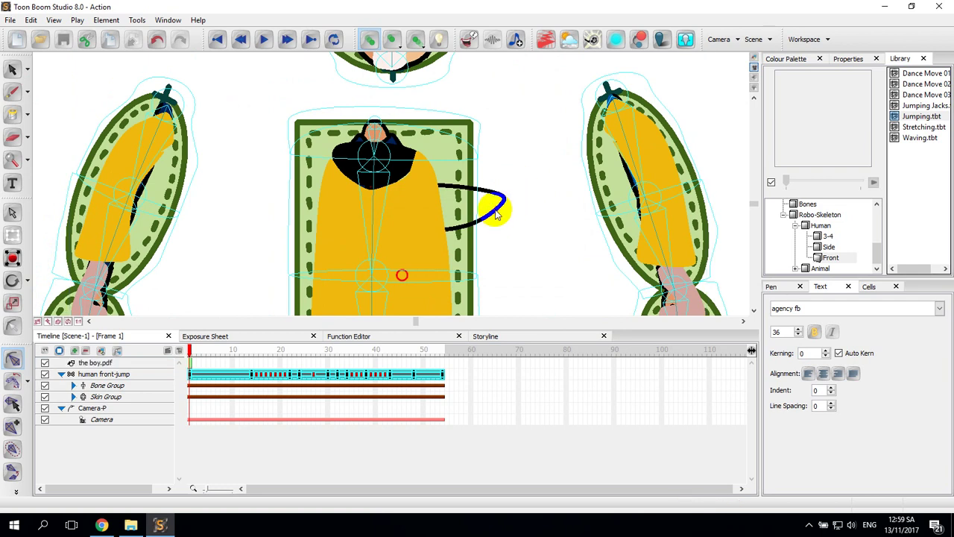
pyautogui.click(496, 214)
pyautogui.click(516, 225)
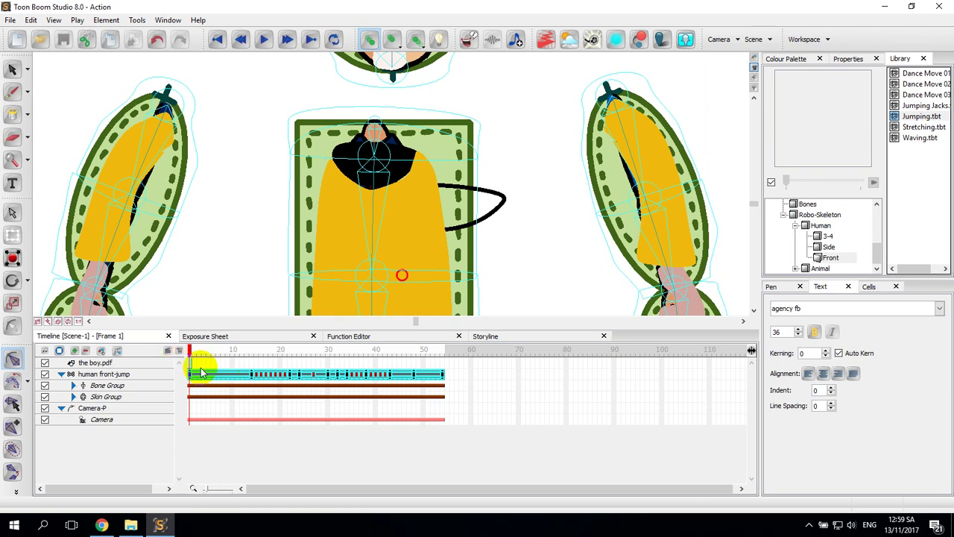
pyautogui.click(156, 364)
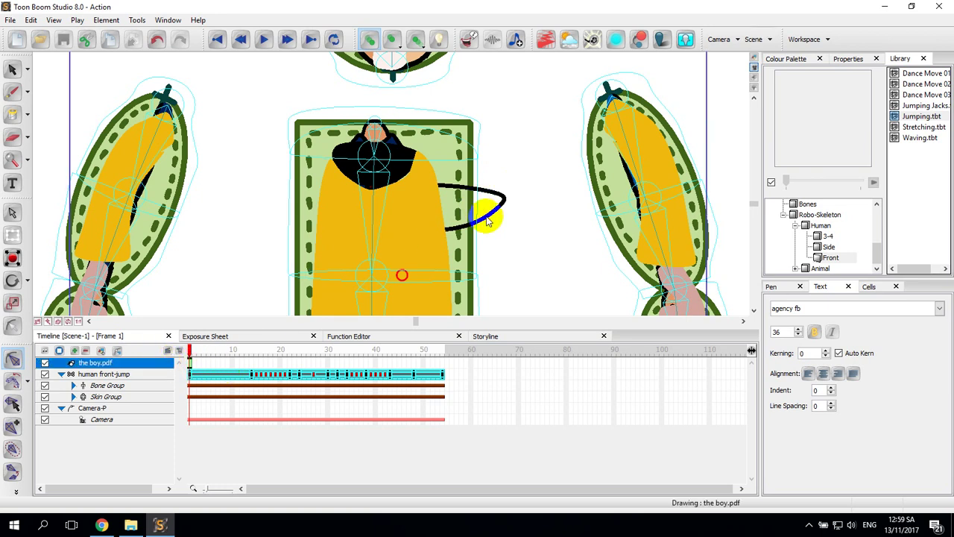
pyautogui.click(12, 69)
pyautogui.click(345, 196)
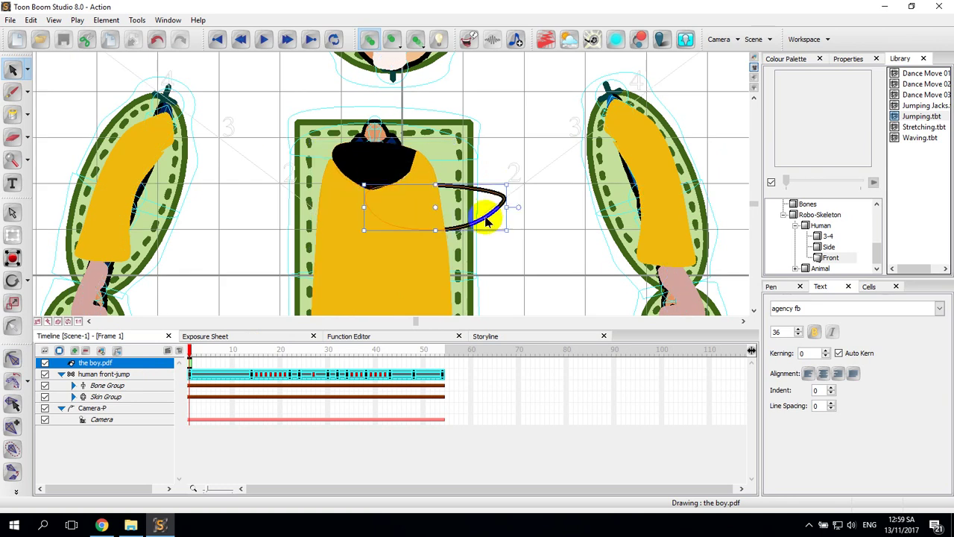
pyautogui.press('Delete')
# - Move the right-hand orange foot onto the template's foot patch, remove the outline left behind, and align the foot with the ankle
pyautogui.scroll(-5, 512, 216)
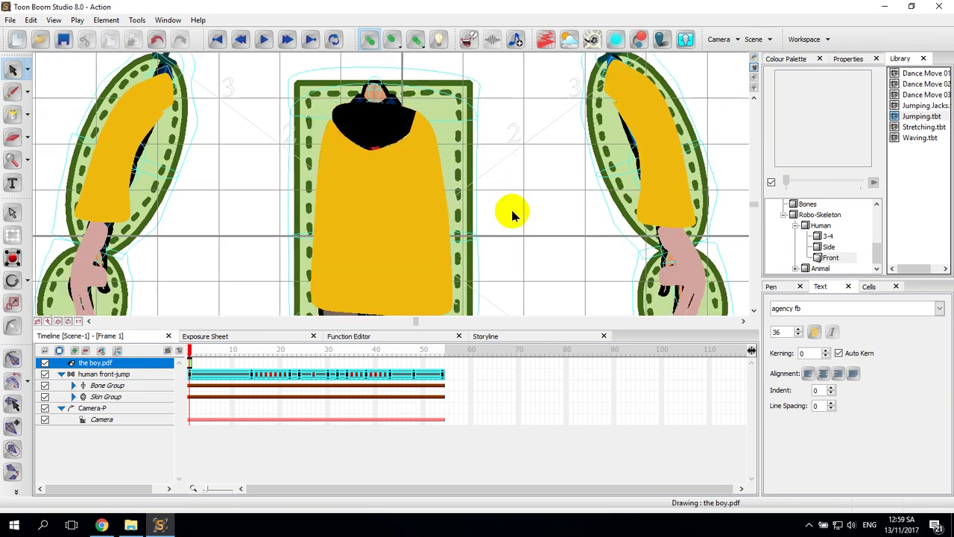
pyautogui.scroll(-2, 512, 216)
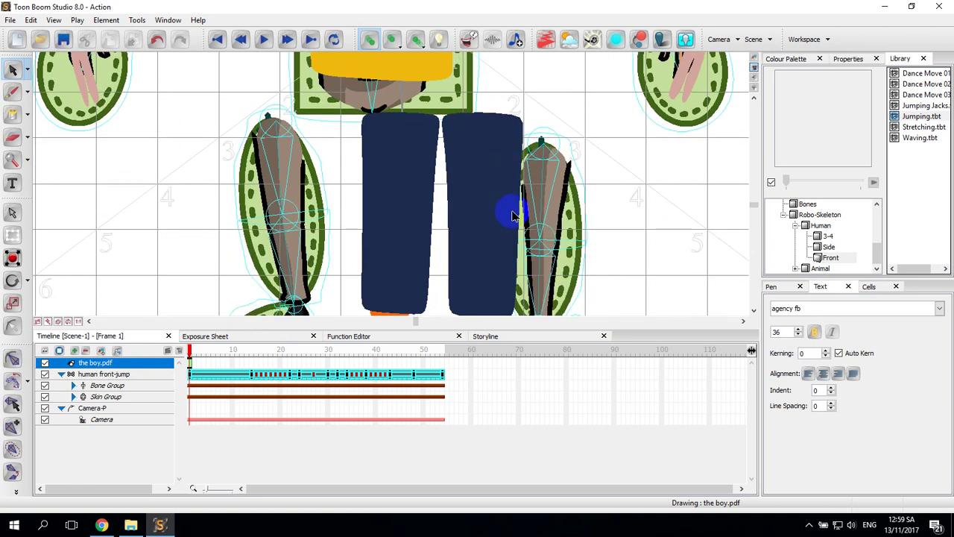
pyautogui.scroll(-3, 512, 215)
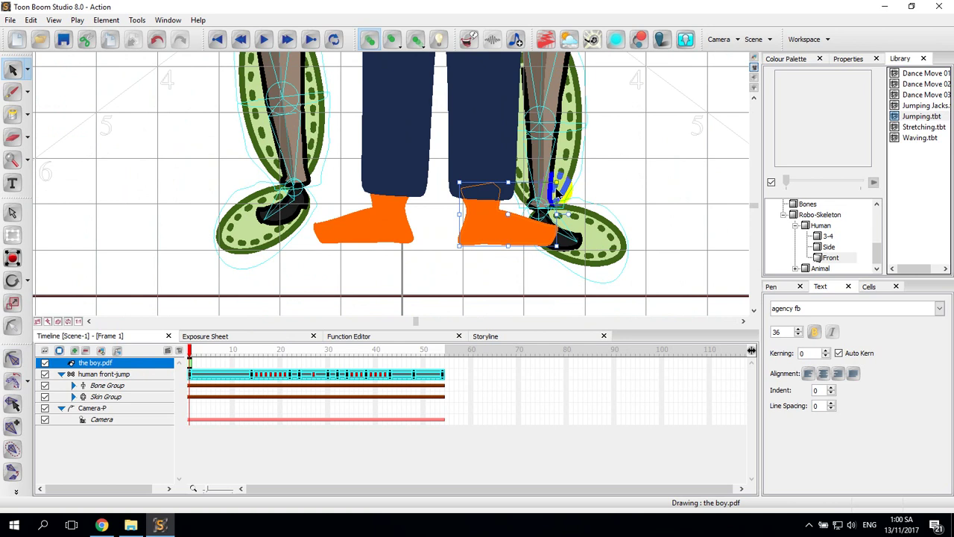
pyautogui.click(546, 195)
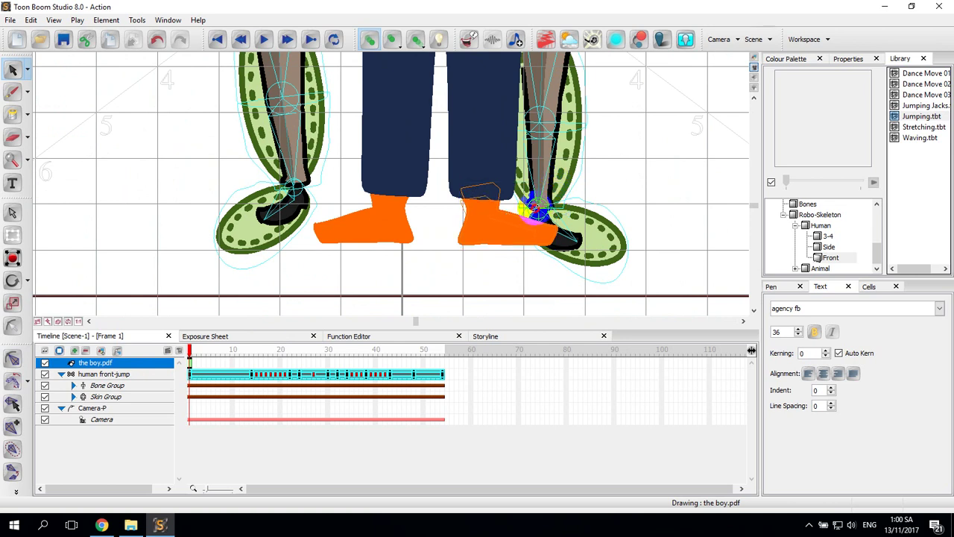
pyautogui.moveTo(532, 211); pyautogui.dragTo(577, 237)
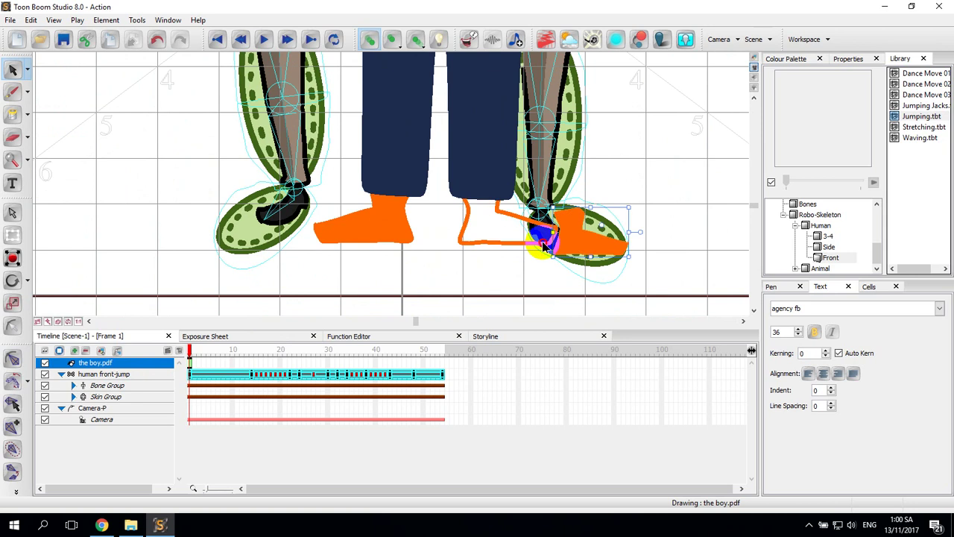
pyautogui.click(580, 237)
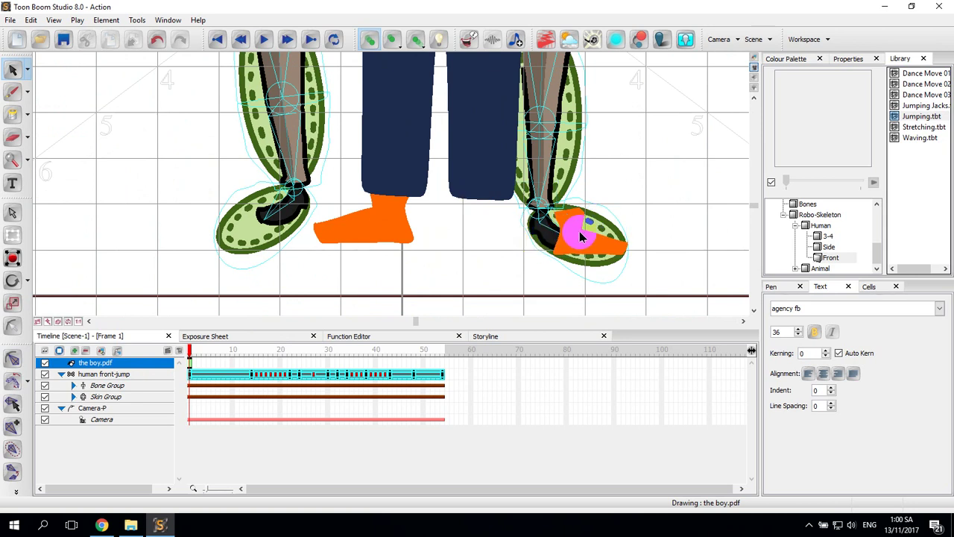
pyautogui.moveTo(560, 229); pyautogui.dragTo(565, 228)
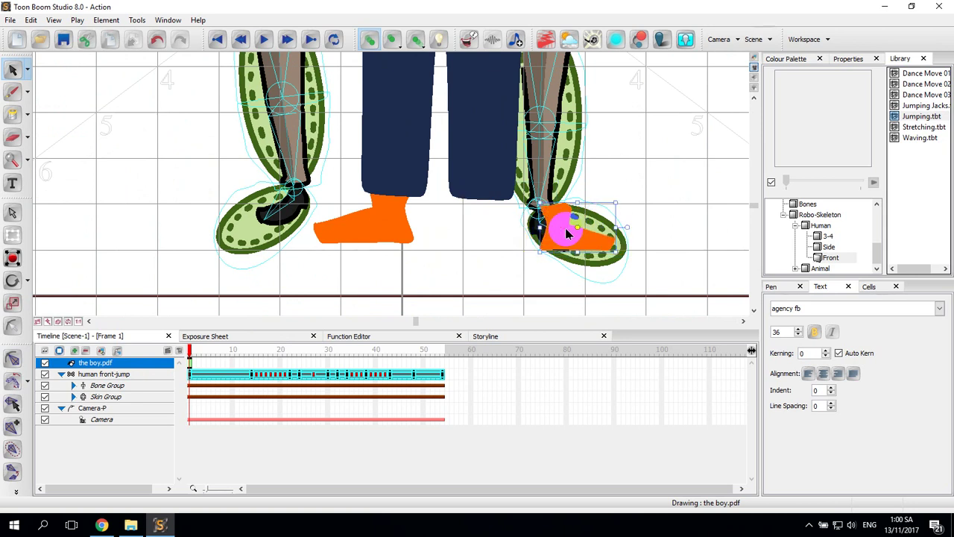
# - Move the left-hand orange foot onto its foot patch and delete the orange outline left behind
pyautogui.press('x')
pyautogui.click(381, 215)
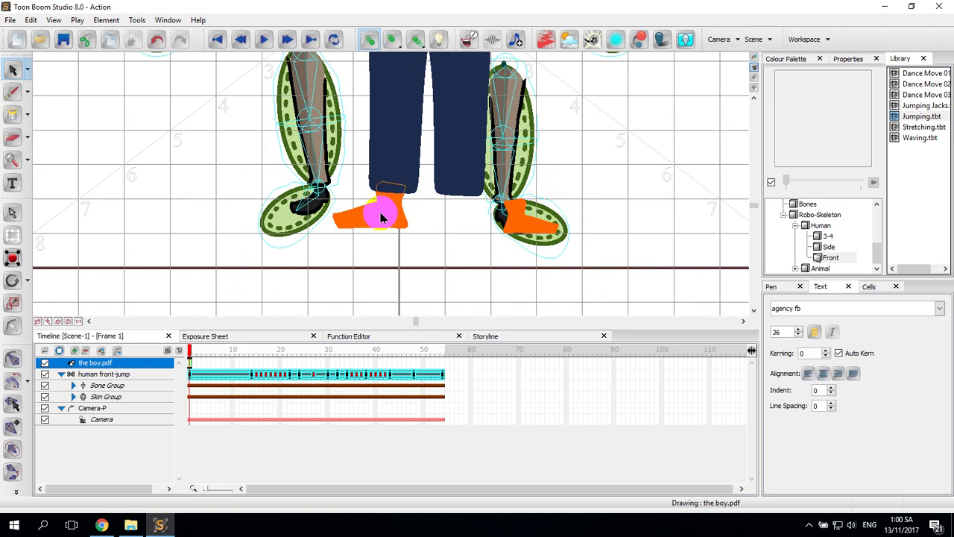
pyautogui.moveTo(379, 215); pyautogui.dragTo(302, 211)
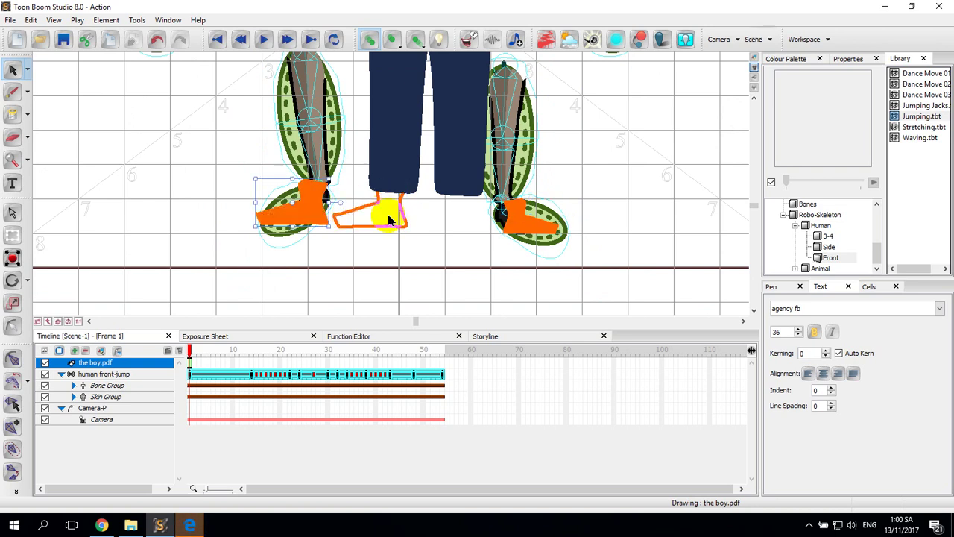
pyautogui.click(377, 227)
pyautogui.click(378, 227)
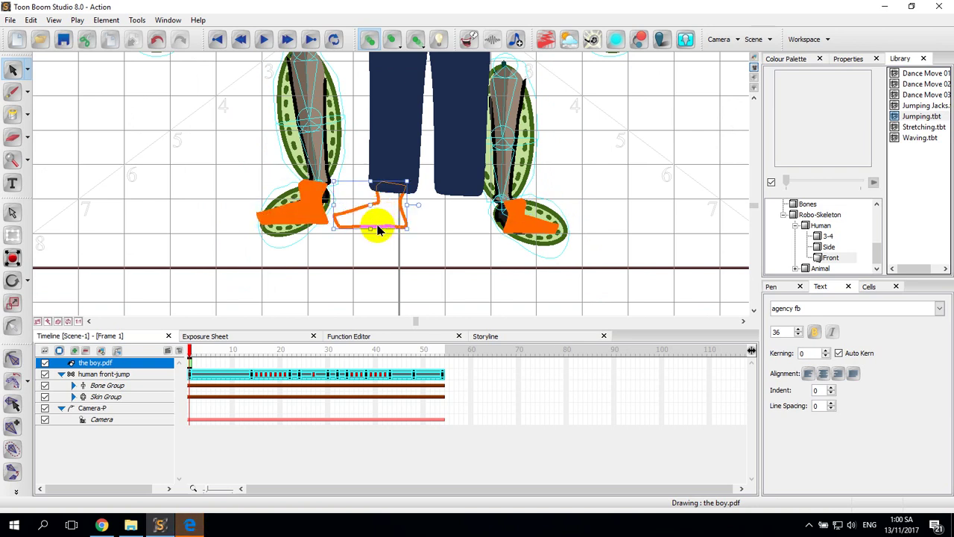
pyautogui.press('Delete')
pyautogui.click(507, 235)
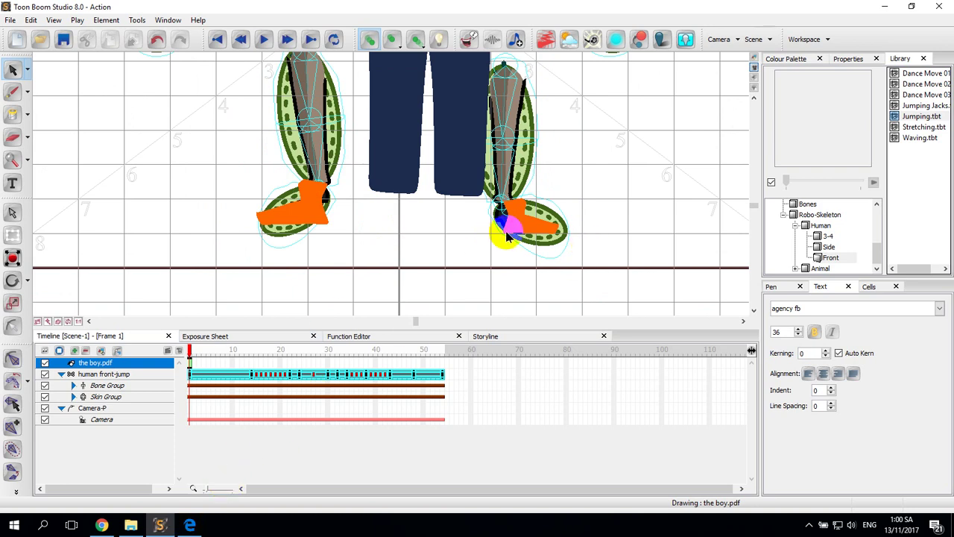
pyautogui.press('x')
pyautogui.scroll(1, 400, 197)
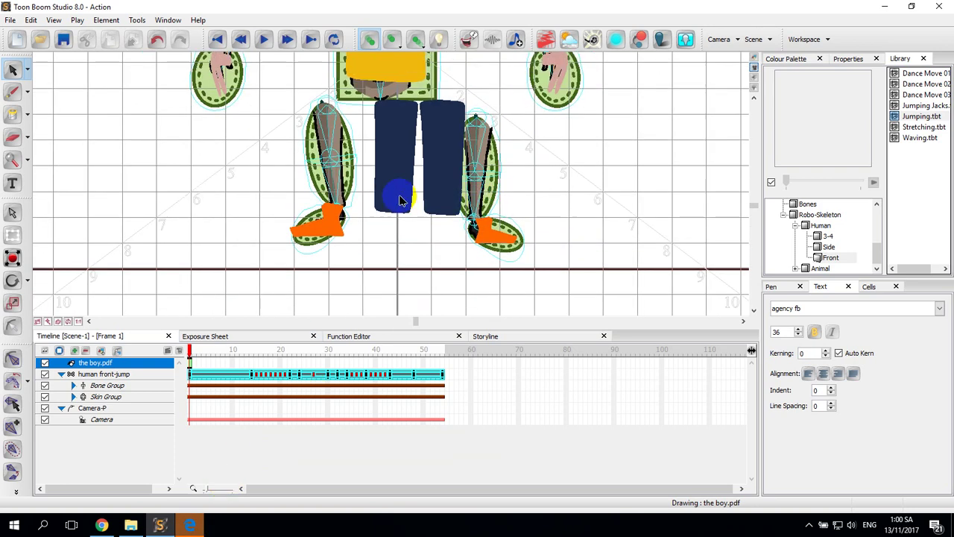
pyautogui.scroll(1, 411, 201)
pyautogui.click(10, 70)
pyautogui.click(364, 248)
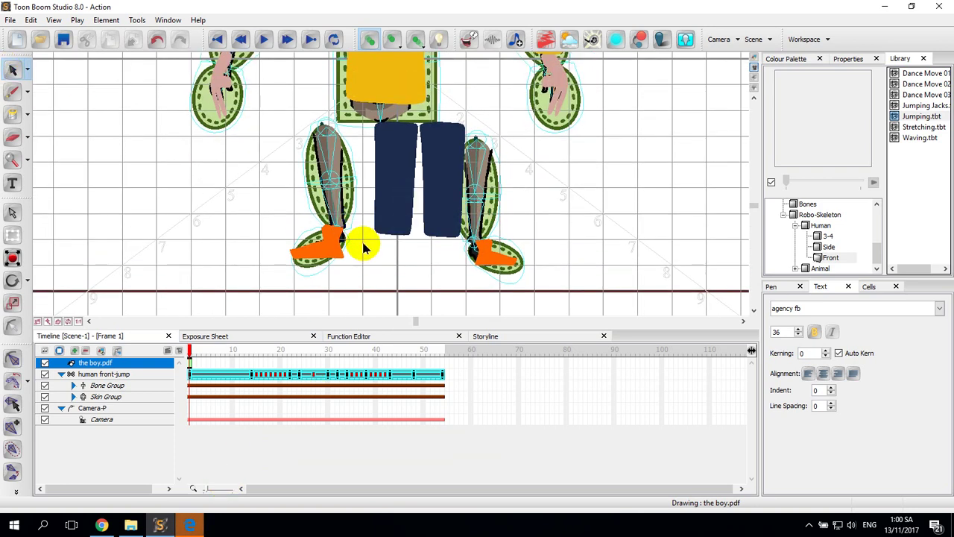
pyautogui.scroll(2, 365, 252)
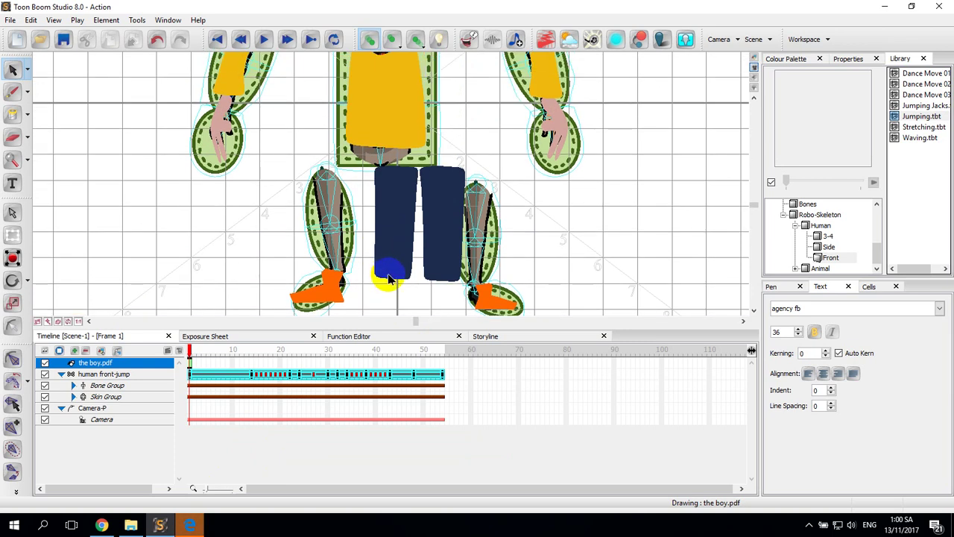
pyautogui.scroll(-1, 388, 278)
pyautogui.click(341, 263)
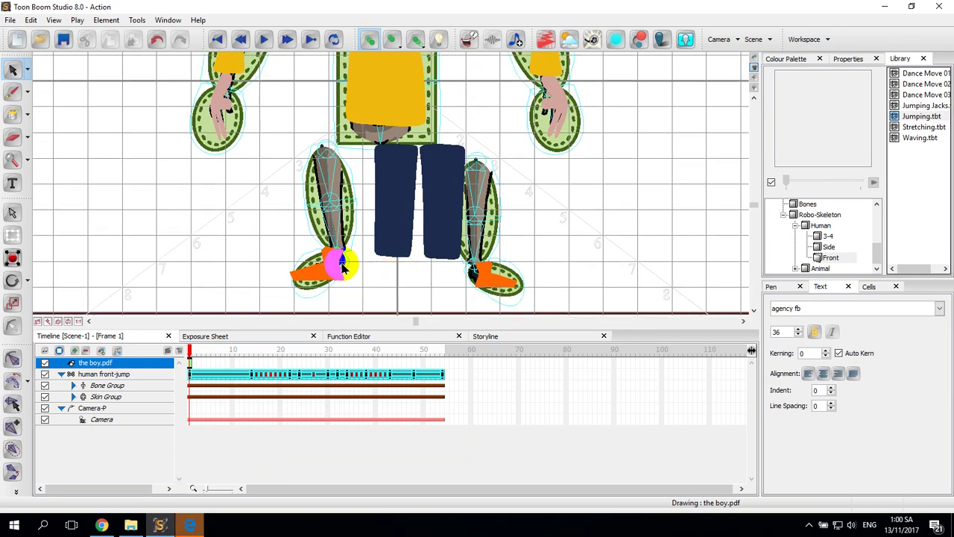
pyautogui.press('x')
pyautogui.click(343, 243)
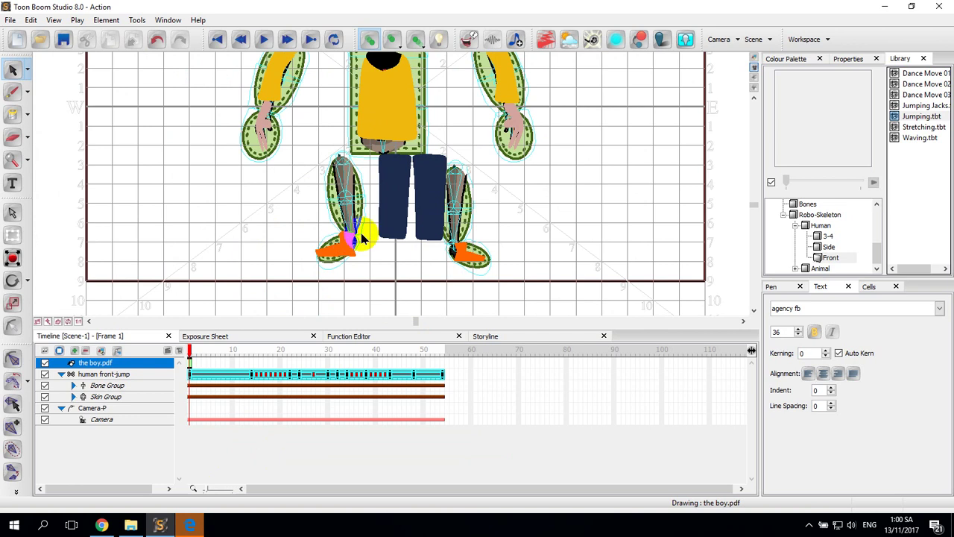
# - Select the left-hand orange foot and scale it down towards the size of its foot patch
pyautogui.press('z')
pyautogui.press('z')
pyautogui.press('z')
pyautogui.press('z')
pyautogui.press('z')
pyautogui.press('space')
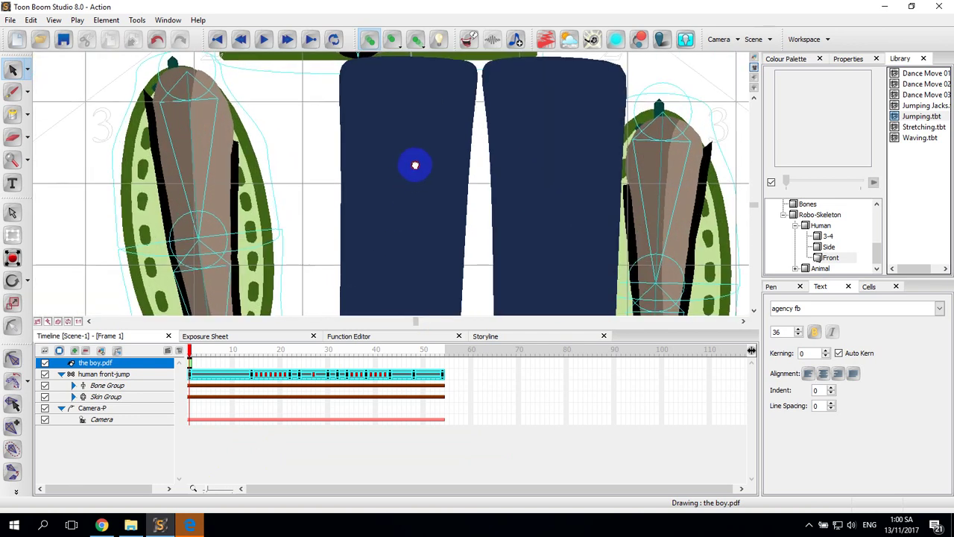
pyautogui.moveTo(415, 165); pyautogui.dragTo(505, 53)
pyautogui.moveTo(396, 223); pyautogui.dragTo(449, 117)
pyautogui.moveTo(425, 184); pyautogui.dragTo(450, 180)
pyautogui.click(368, 167)
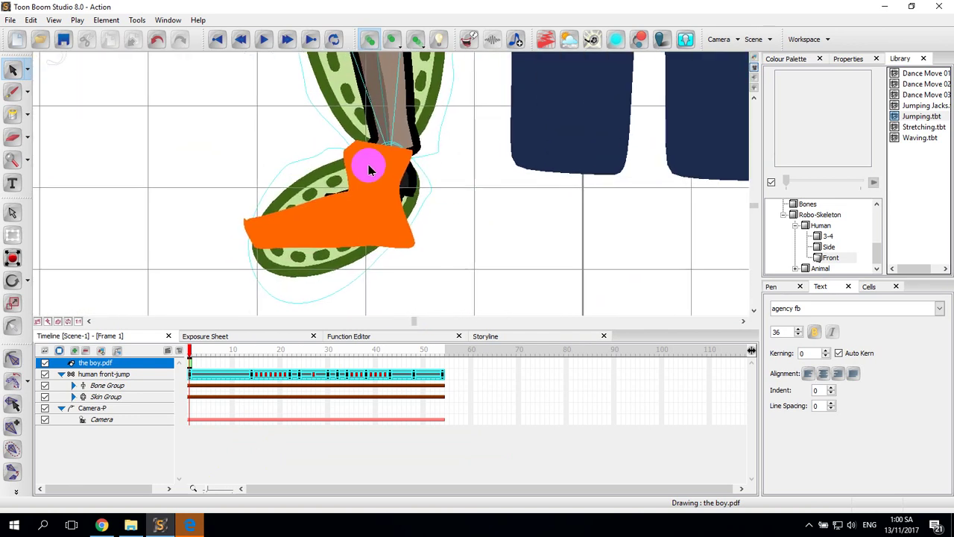
pyautogui.click(17, 76)
pyautogui.click(293, 213)
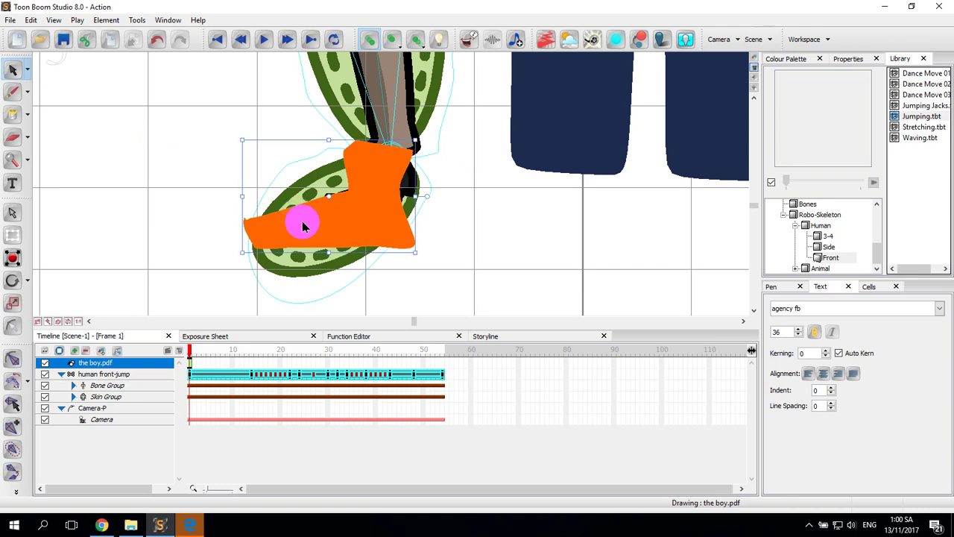
pyautogui.click(249, 146)
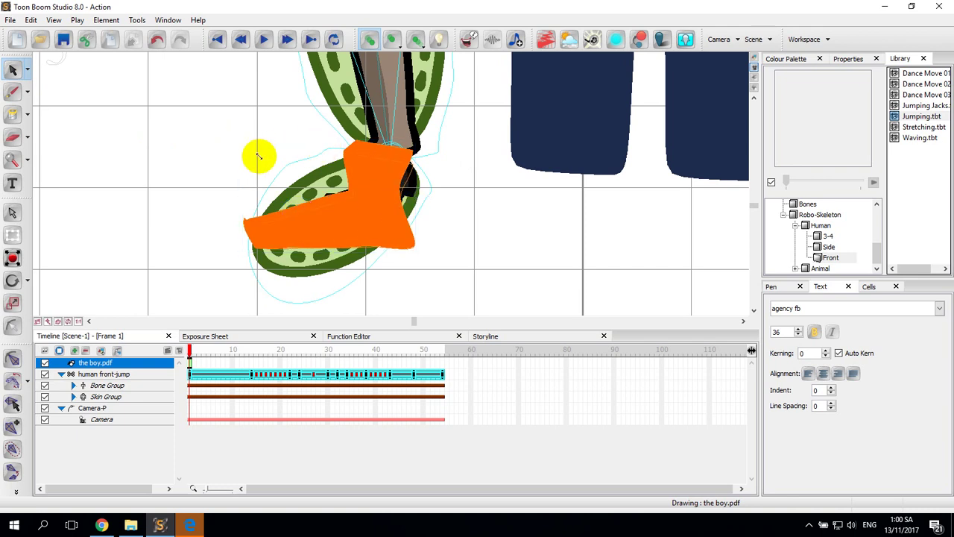
pyautogui.moveTo(259, 156); pyautogui.dragTo(261, 160)
# - Rotate the left-hand orange foot slightly and shrink it further so it fits inside the foot patch
pyautogui.click(423, 149)
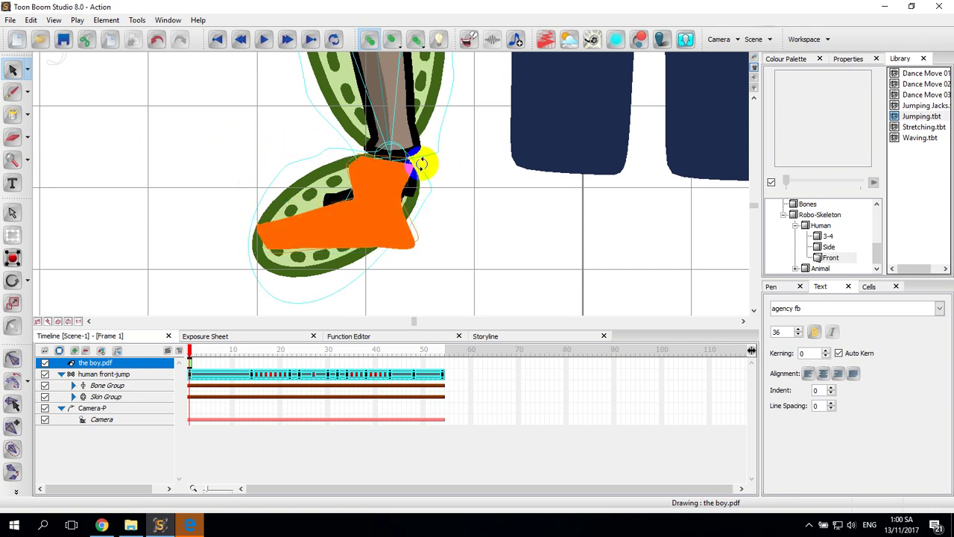
pyautogui.moveTo(422, 164)
pyautogui.mouseDown()
pyautogui.moveTo(419, 254)
pyautogui.moveTo(408, 240)
pyautogui.moveTo(390, 246)
pyautogui.mouseUp()
pyautogui.click(262, 159)
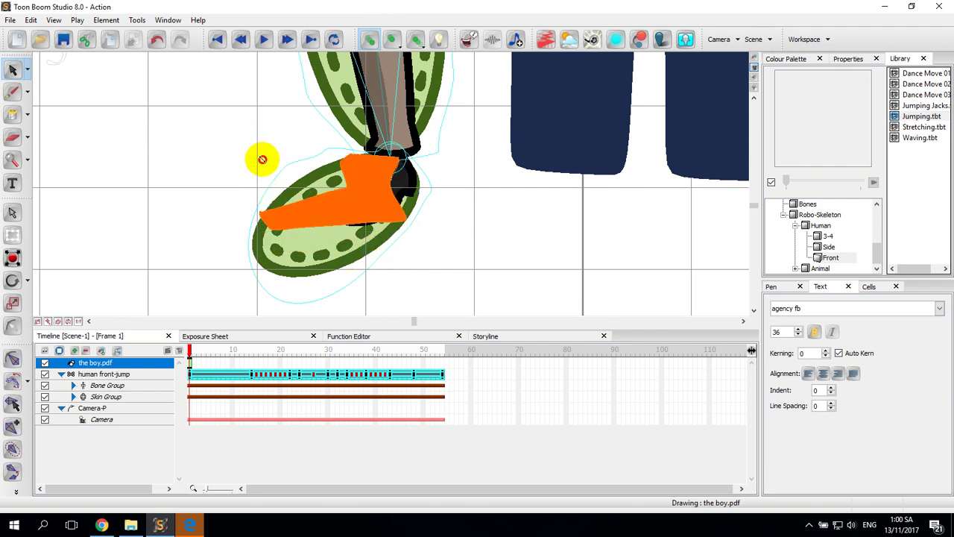
pyautogui.moveTo(267, 168); pyautogui.dragTo(269, 171)
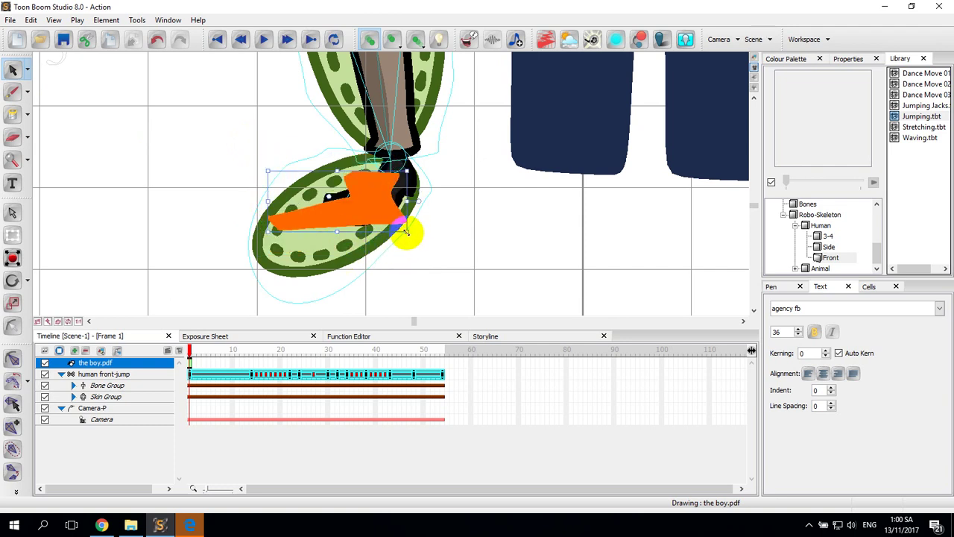
pyautogui.moveTo(406, 231); pyautogui.dragTo(401, 224)
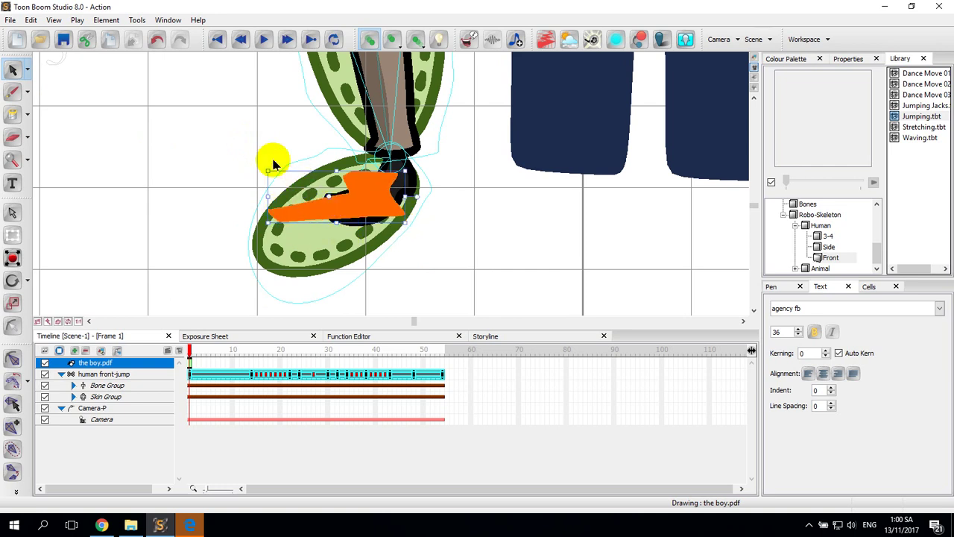
# - Tilt the left-hand orange foot along the slant of its patch and align its top with the ankle joint
pyautogui.moveTo(261, 161); pyautogui.dragTo(249, 188)
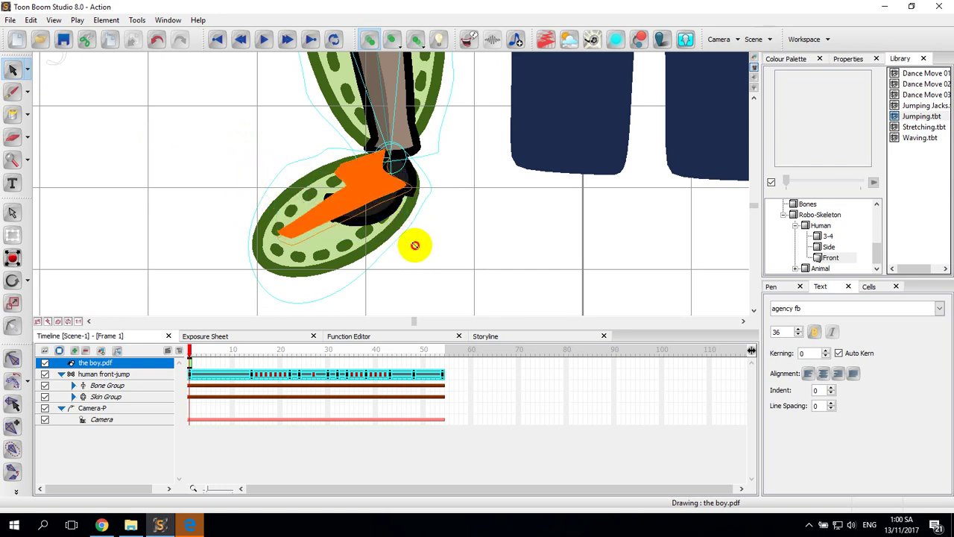
pyautogui.moveTo(415, 246); pyautogui.dragTo(415, 246)
pyautogui.moveTo(381, 191); pyautogui.dragTo(378, 194)
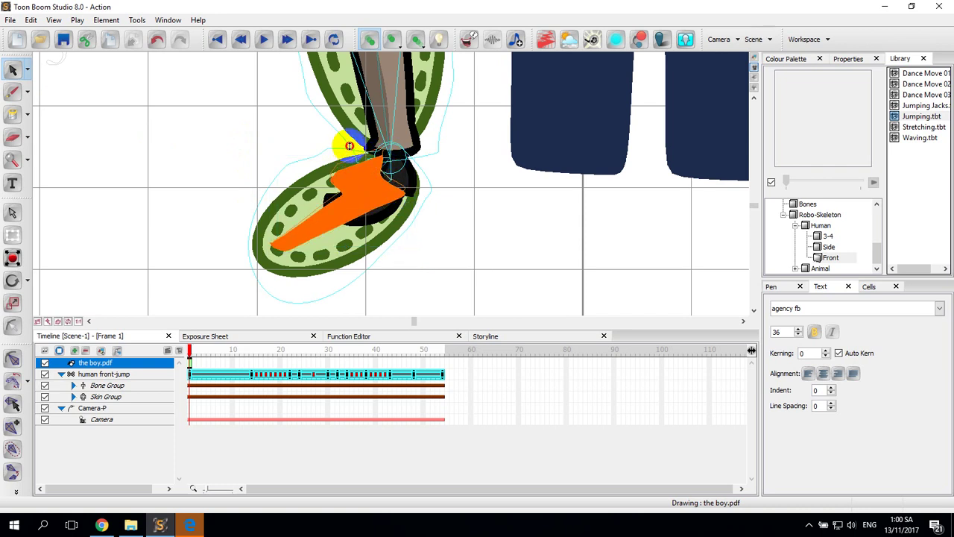
pyautogui.moveTo(380, 187); pyautogui.dragTo(405, 187)
pyautogui.click(278, 152)
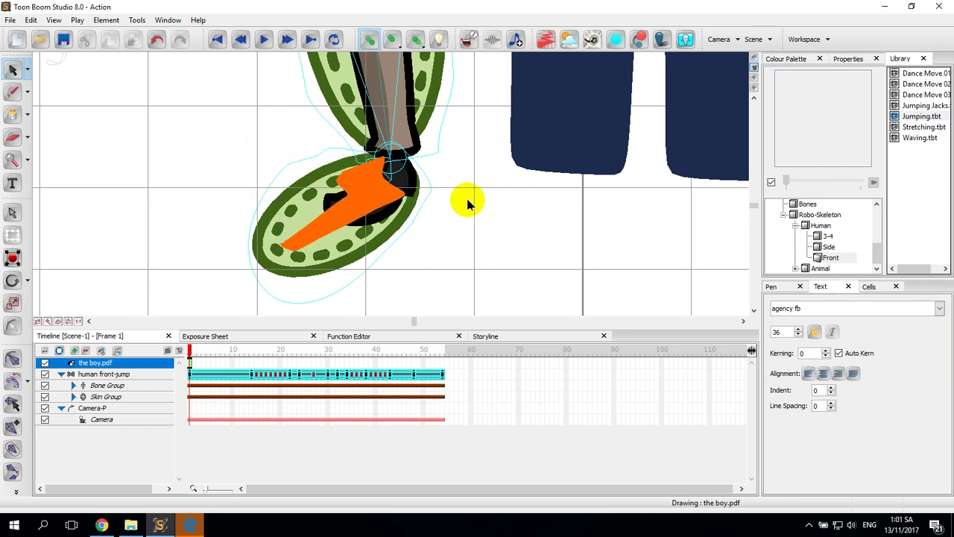
# - Move the left-hand navy trouser leg onto the template's left-hand leg patch
pyautogui.press('space')
pyautogui.moveTo(473, 61); pyautogui.dragTo(452, 247)
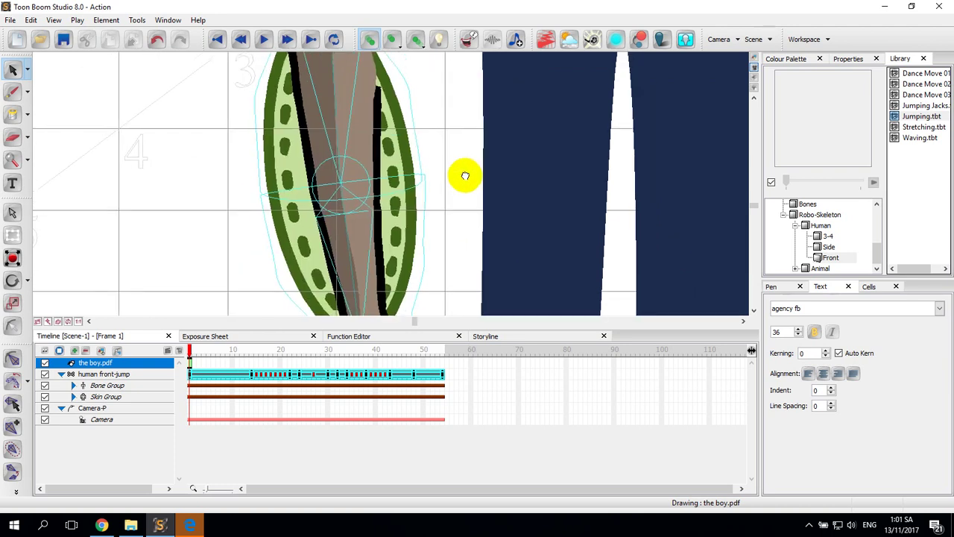
pyautogui.scroll(-2, 503, 187)
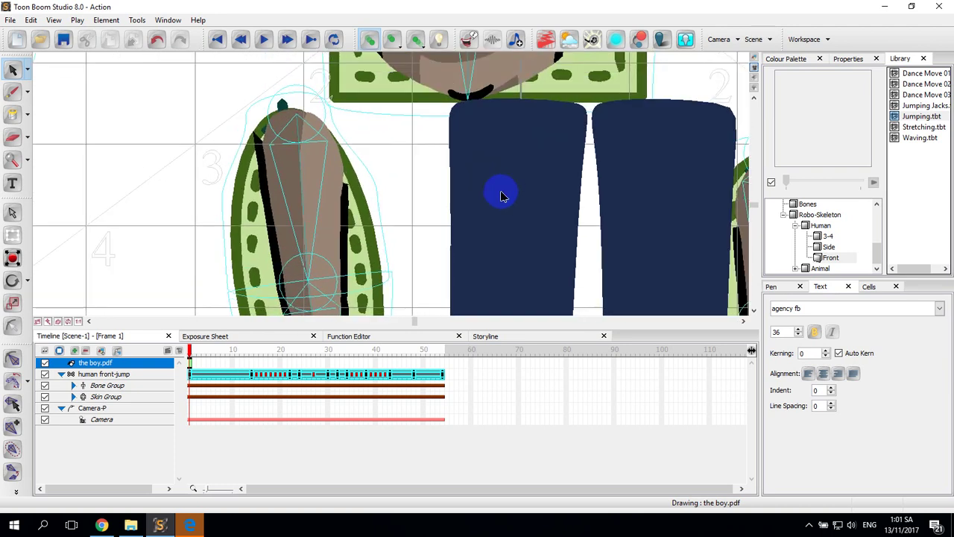
pyautogui.click(448, 188)
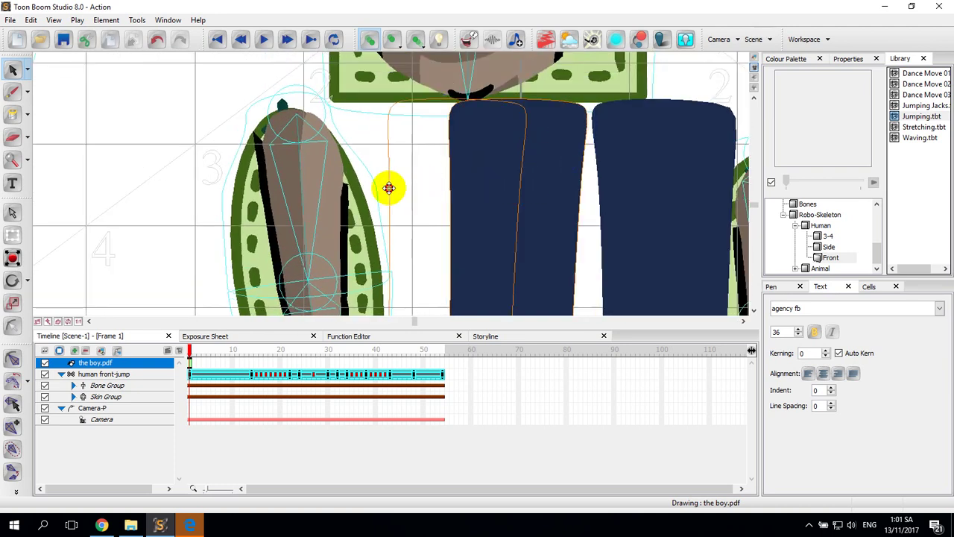
pyautogui.click(351, 195)
pyautogui.moveTo(351, 195); pyautogui.dragTo(345, 195)
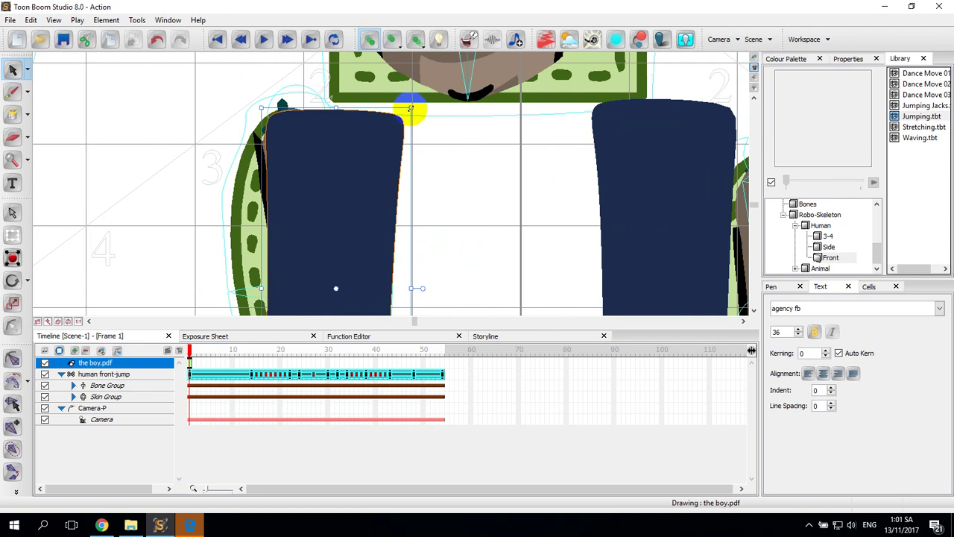
# - Scale the left-hand trouser leg down so it is narrower and ends just above the ankle
pyautogui.moveTo(486, 211); pyautogui.dragTo(511, 105)
pyautogui.moveTo(460, 306); pyautogui.dragTo(458, 208)
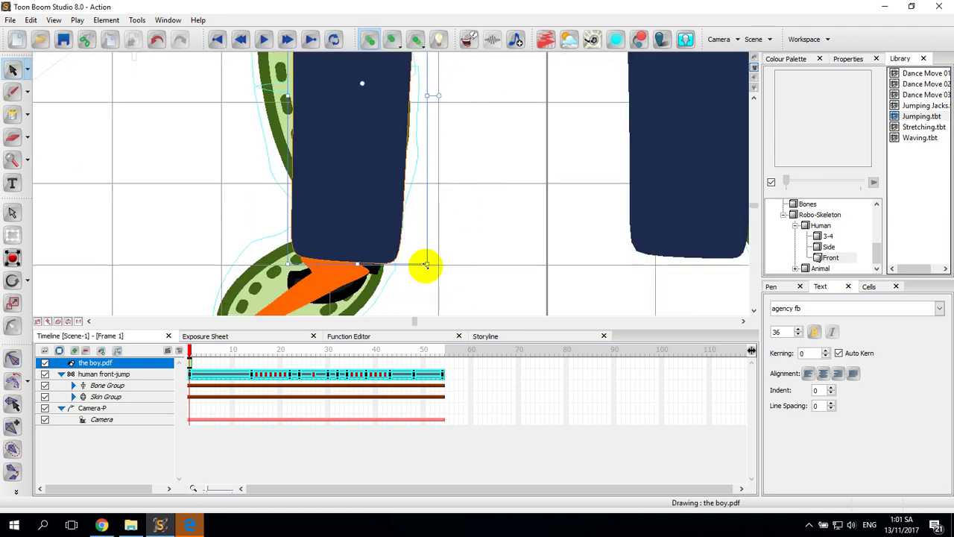
pyautogui.moveTo(419, 245); pyautogui.dragTo(354, 223)
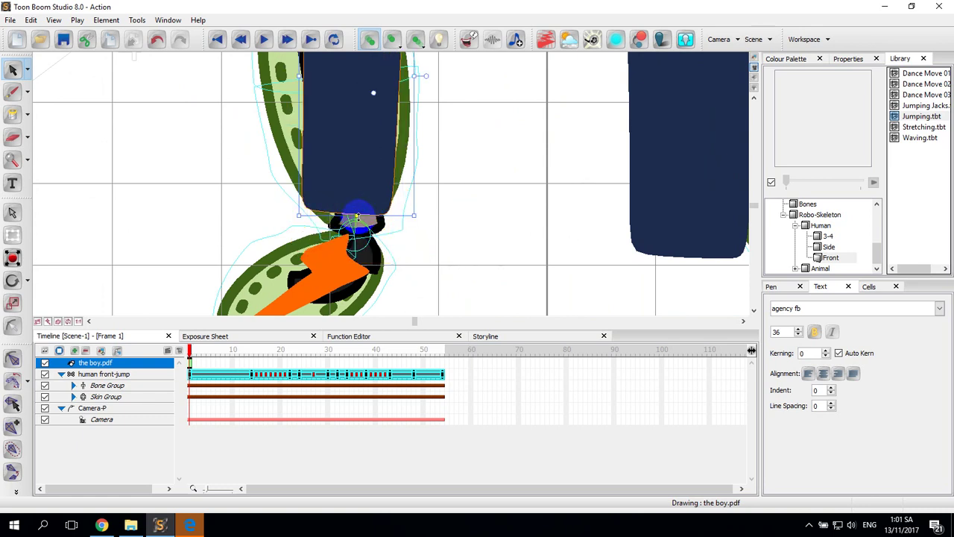
pyautogui.click(357, 235)
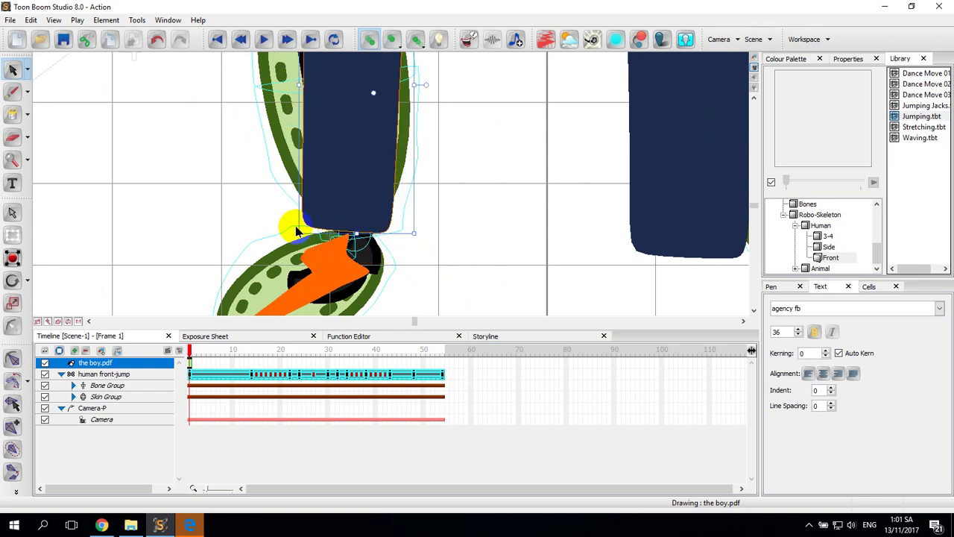
pyautogui.moveTo(299, 233); pyautogui.dragTo(358, 239)
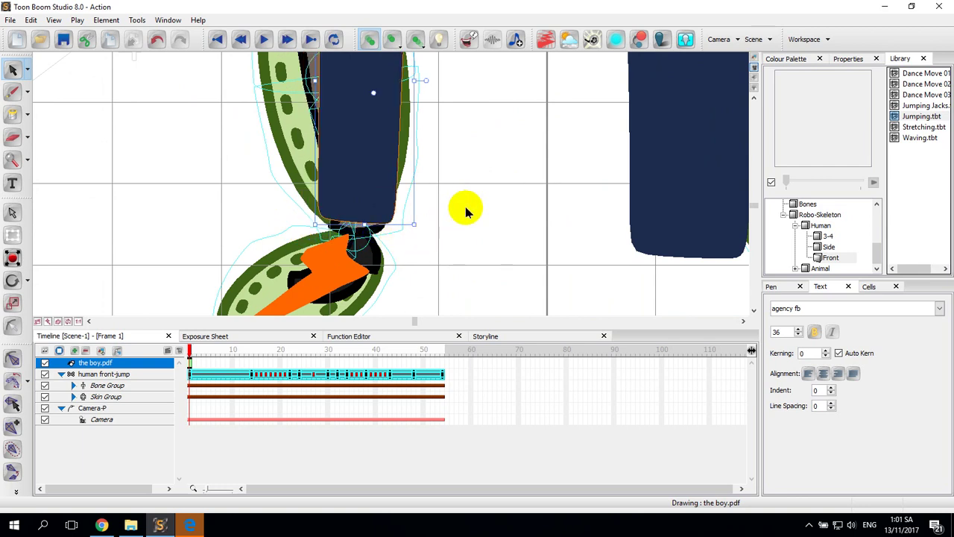
# - Rotate the left-hand trouser leg to follow the slant of the leg patch and centre it over the bones
pyautogui.press('space')
pyautogui.moveTo(452, 173); pyautogui.dragTo(468, 226)
pyautogui.moveTo(453, 138); pyautogui.dragTo(479, 237)
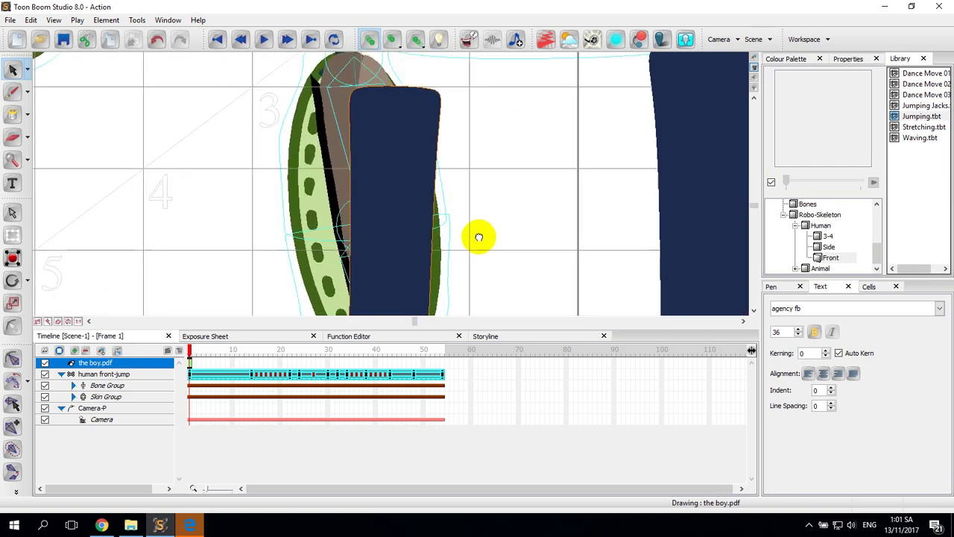
pyautogui.click(418, 146)
pyautogui.moveTo(451, 83); pyautogui.dragTo(403, 82)
pyautogui.moveTo(390, 172); pyautogui.dragTo(383, 154)
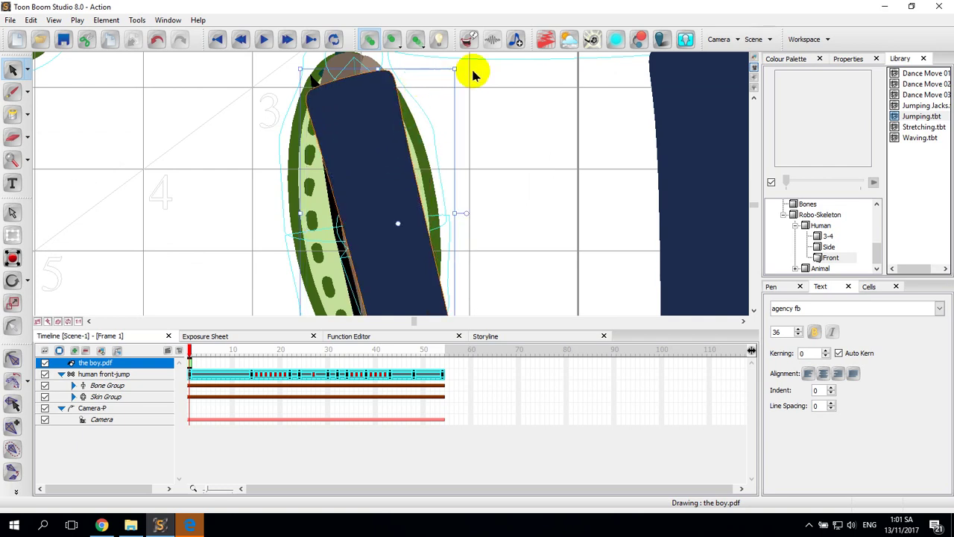
pyautogui.moveTo(465, 67); pyautogui.dragTo(468, 71)
pyautogui.moveTo(377, 161); pyautogui.dragTo(370, 166)
# - Widen the left-hand trouser leg slightly and move it down so its hem covers the ankle
pyautogui.moveTo(494, 244); pyautogui.dragTo(486, 145)
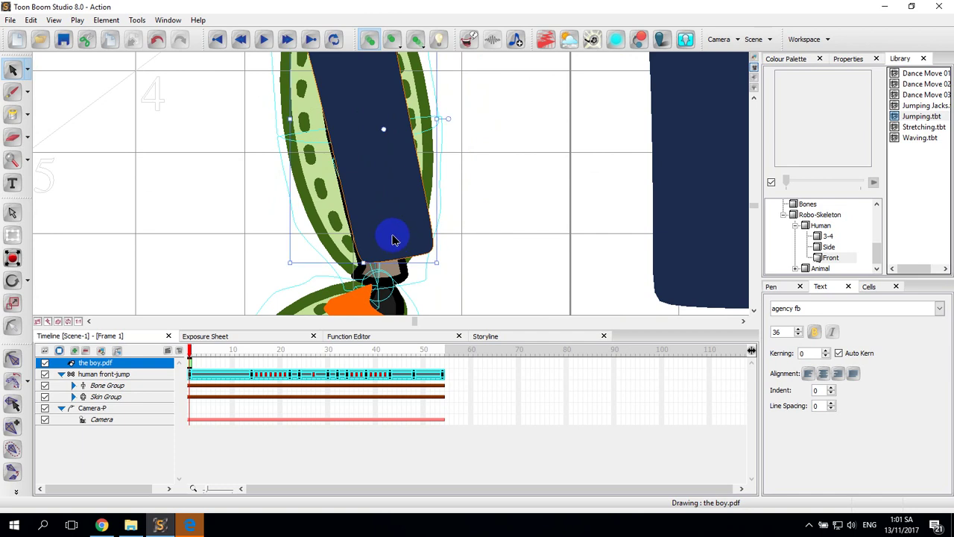
pyautogui.click(287, 263)
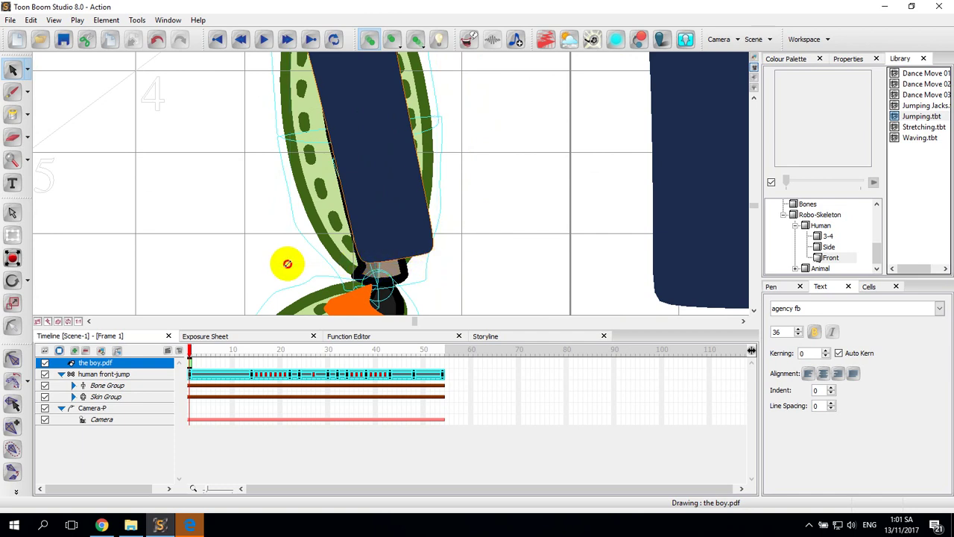
pyautogui.moveTo(281, 264); pyautogui.dragTo(272, 265)
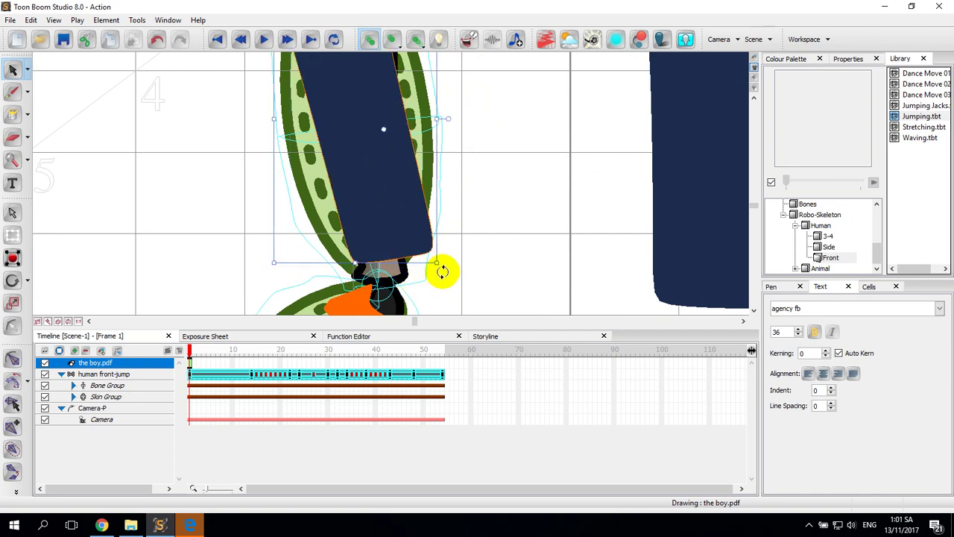
pyautogui.moveTo(428, 248); pyautogui.dragTo(404, 275)
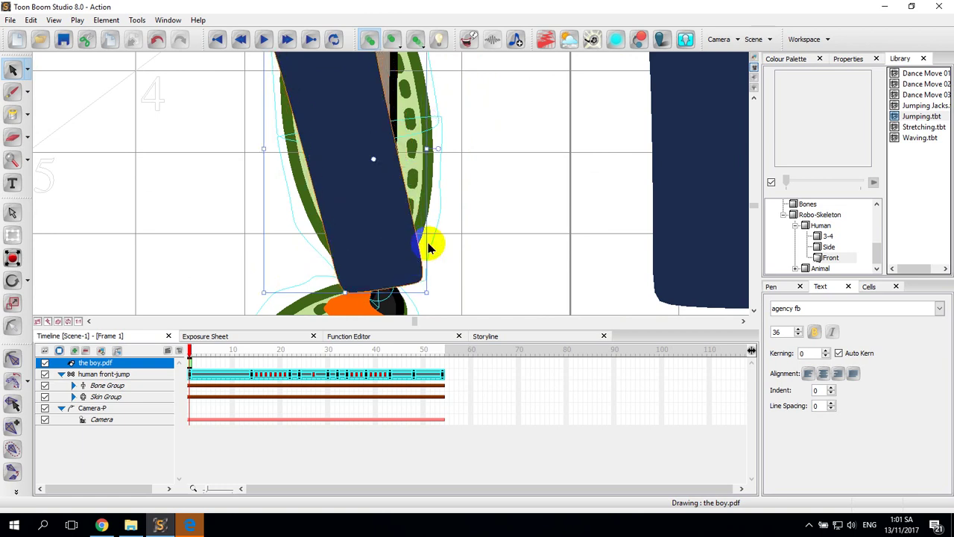
# - Use the Perspective tool to skew the upper end of the left-hand trouser leg inward over the leg patch
pyautogui.press('space')
pyautogui.moveTo(505, 147); pyautogui.dragTo(500, 238)
pyautogui.click(339, 167)
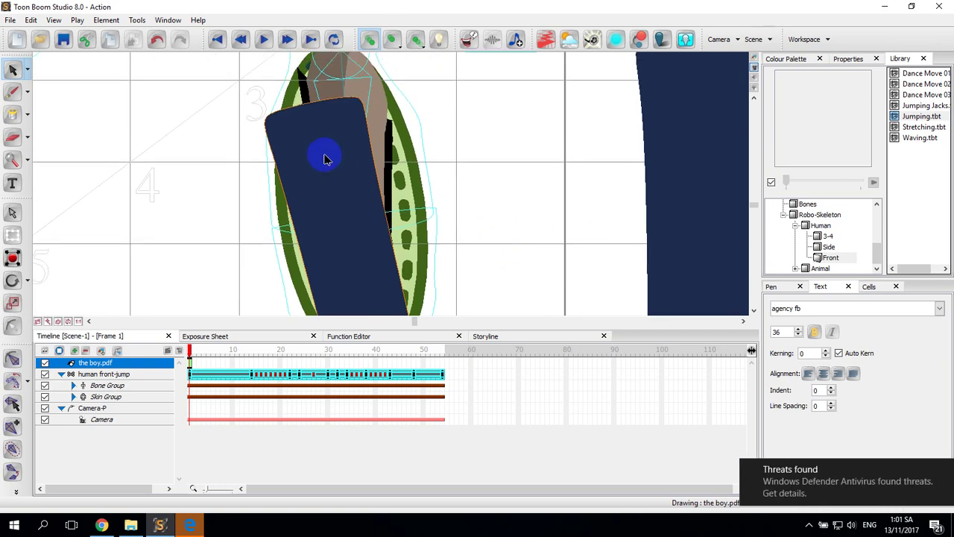
pyautogui.click(26, 72)
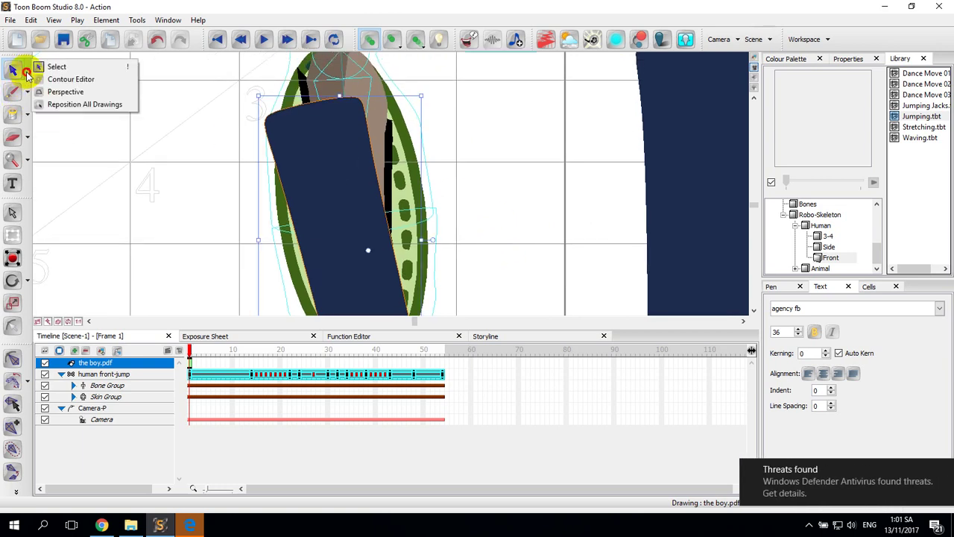
pyautogui.click(46, 92)
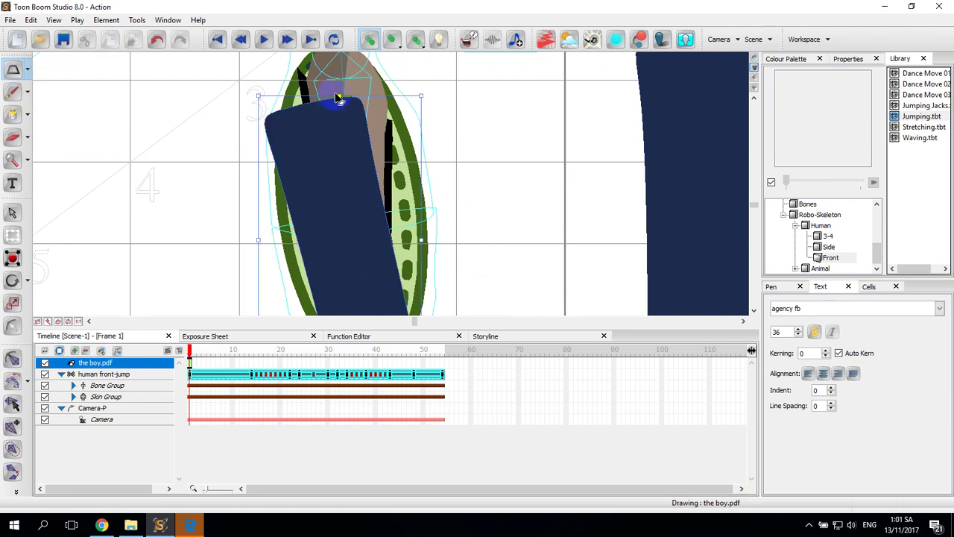
pyautogui.moveTo(348, 100); pyautogui.dragTo(371, 86)
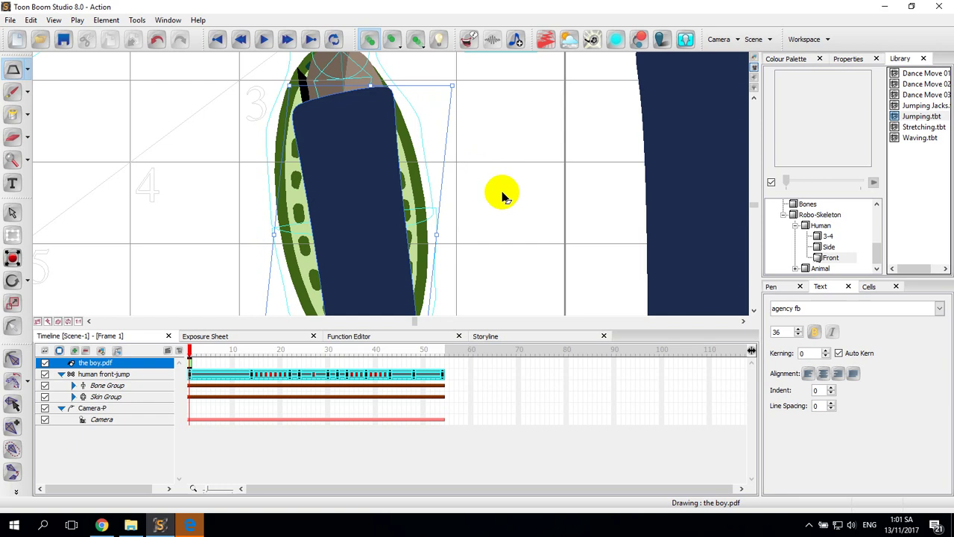
# - Move the right-hand trouser leg over its leg patch with the Select tool
pyautogui.press('space')
pyautogui.moveTo(511, 219); pyautogui.dragTo(475, 135)
pyautogui.moveTo(473, 218); pyautogui.dragTo(473, 172)
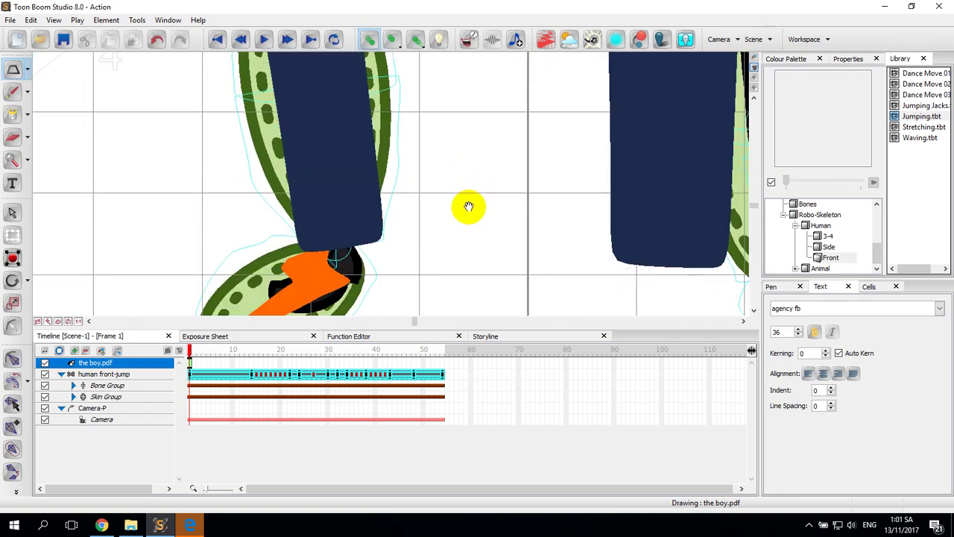
pyautogui.moveTo(458, 241); pyautogui.dragTo(449, 208)
pyautogui.moveTo(553, 192); pyautogui.dragTo(425, 227)
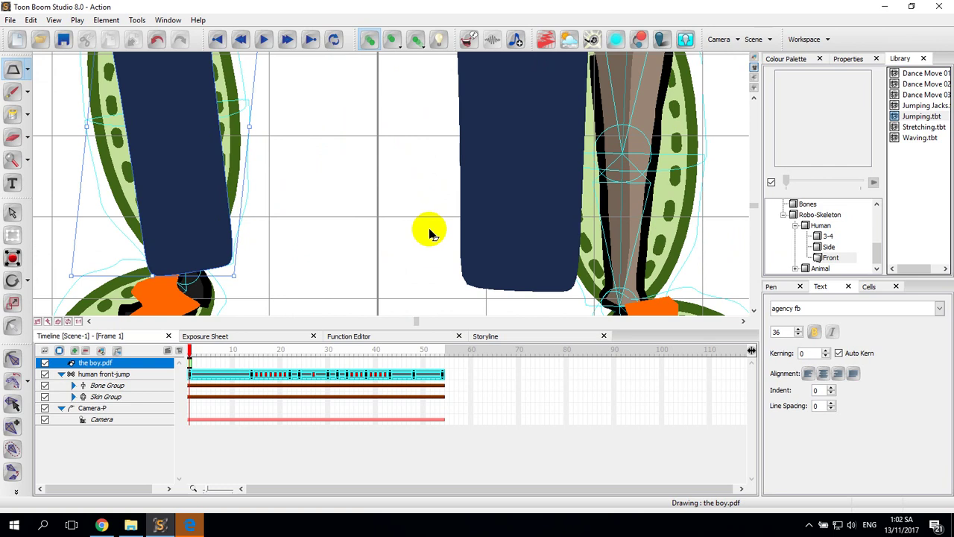
pyautogui.press('x')
pyautogui.press('x')
pyautogui.press('x')
pyautogui.press('space')
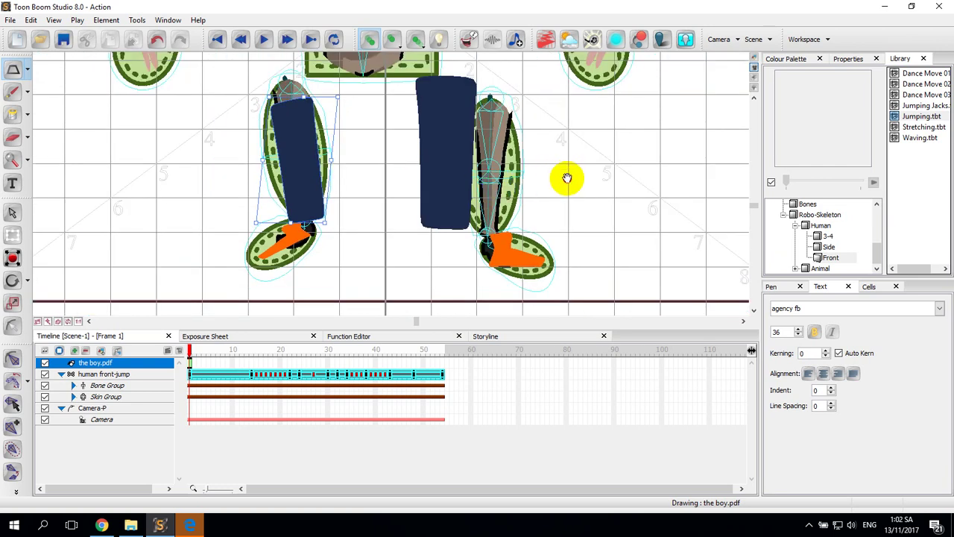
pyautogui.moveTo(551, 202); pyautogui.dragTo(472, 199)
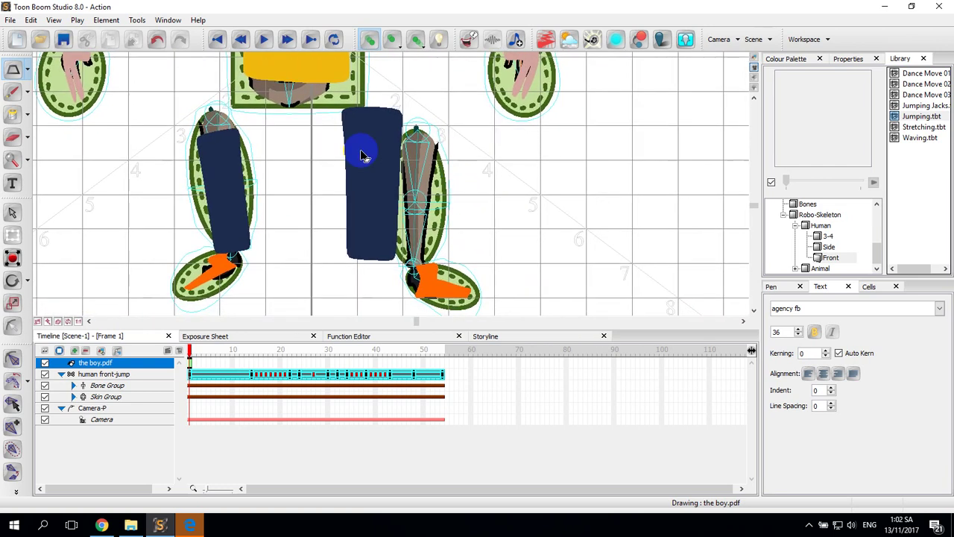
pyautogui.click(365, 153)
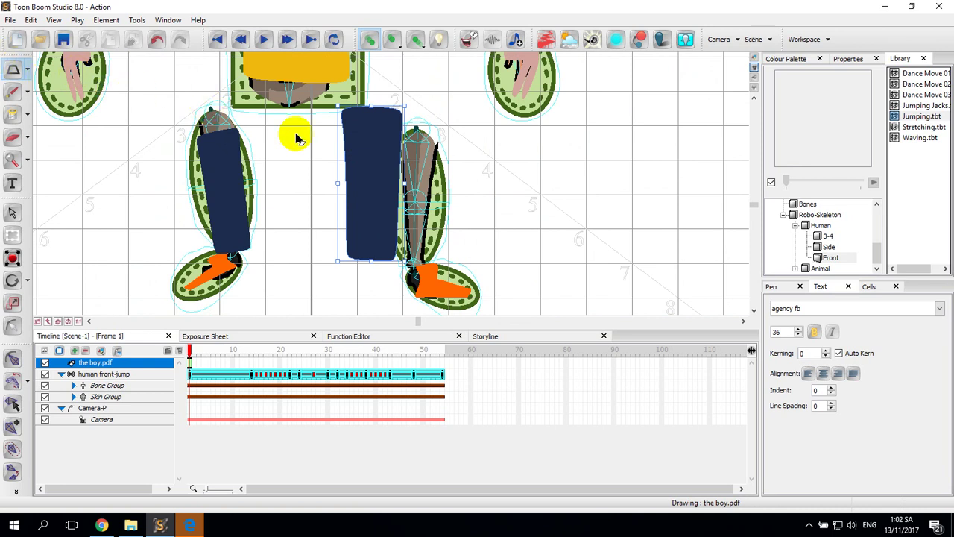
pyautogui.click(14, 70)
pyautogui.click(27, 70)
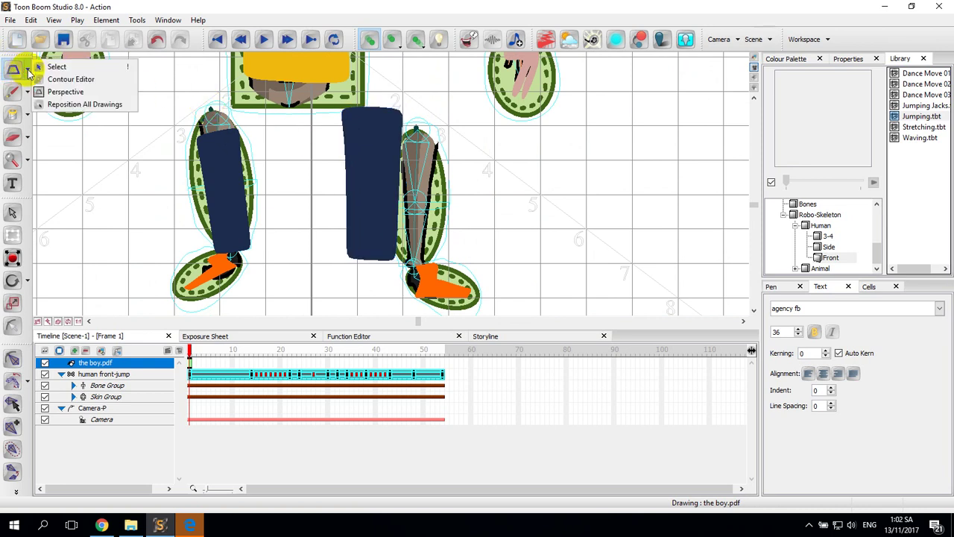
pyautogui.click(27, 70)
pyautogui.click(28, 71)
pyautogui.click(53, 66)
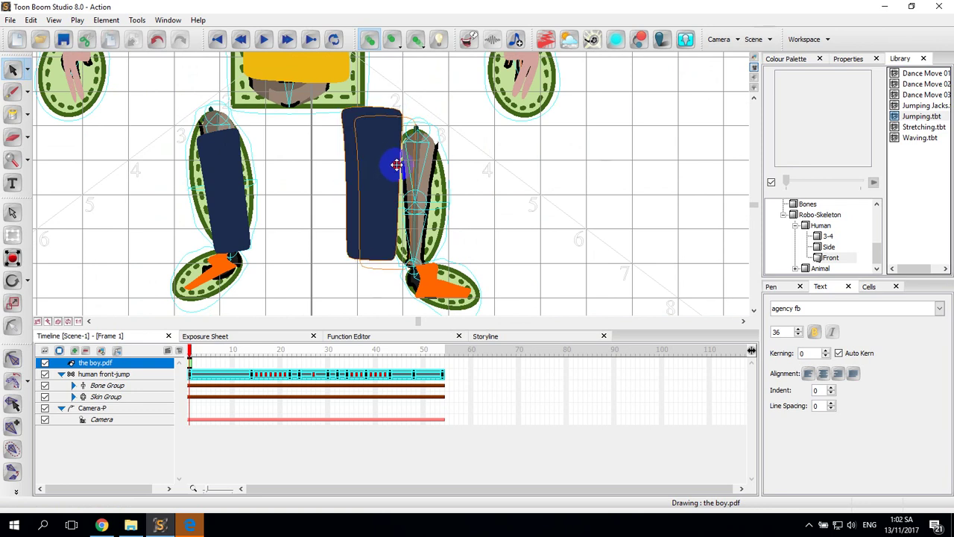
pyautogui.click(406, 158)
pyautogui.moveTo(411, 160); pyautogui.dragTo(412, 160)
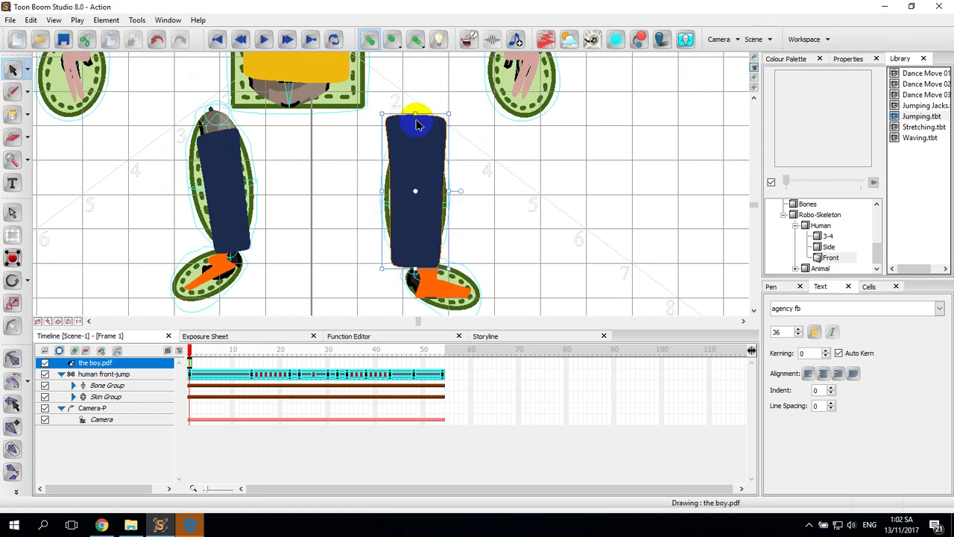
# - Scale the right-hand trouser leg down from its upper end and centre it on the leg patch
pyautogui.click(387, 117)
pyautogui.click(389, 123)
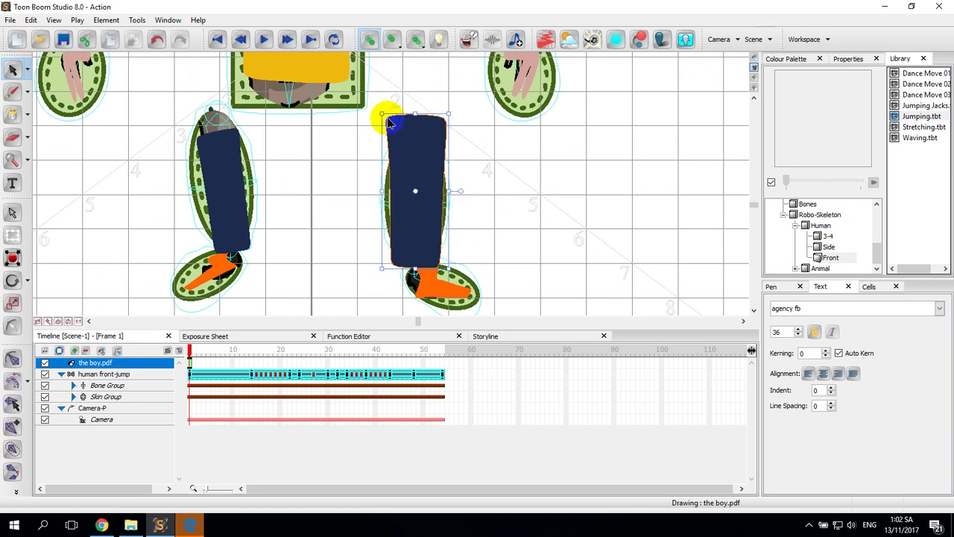
pyautogui.moveTo(382, 114)
pyautogui.mouseDown()
pyautogui.moveTo(400, 136)
pyautogui.moveTo(393, 139)
pyautogui.mouseUp()
pyautogui.moveTo(425, 176); pyautogui.dragTo(421, 177)
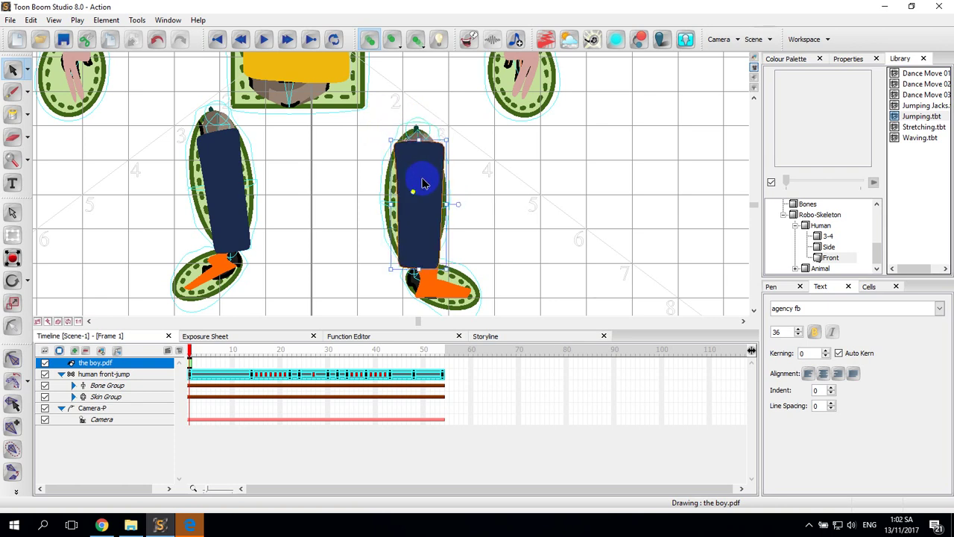
# - Narrow the right-hand trouser leg so more of the leg patch shows on its outer side
pyautogui.press('x')
pyautogui.scroll(4, 395, 178)
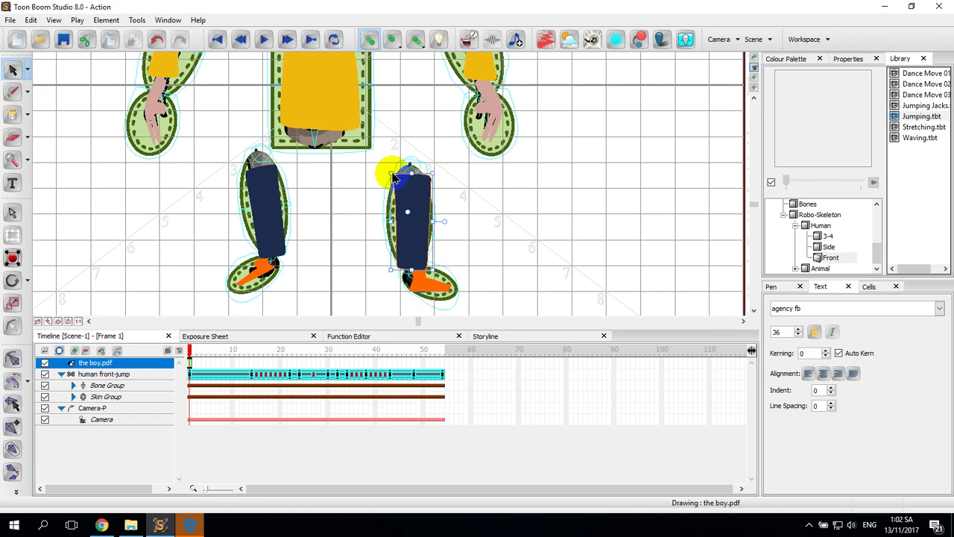
pyautogui.scroll(-5, 423, 208)
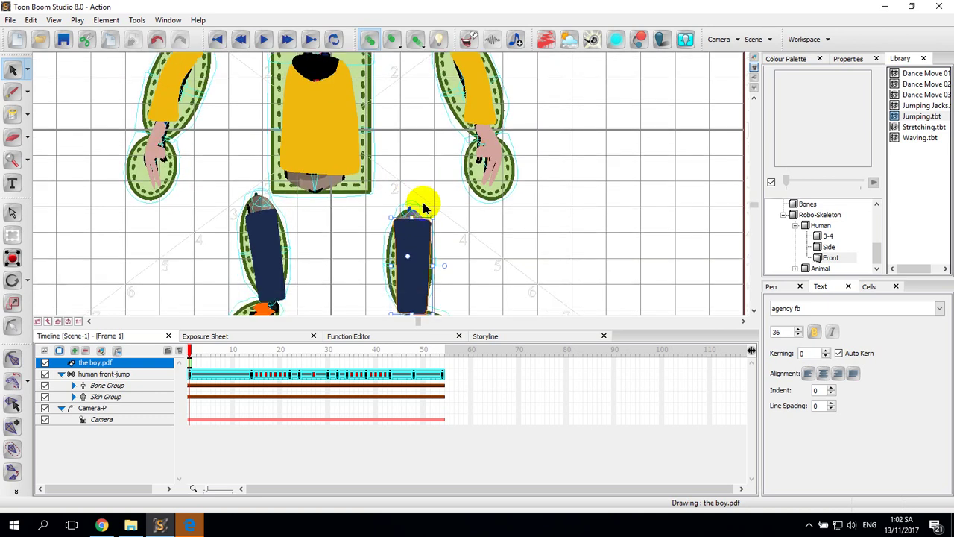
pyautogui.press('z')
pyautogui.press('z')
pyautogui.press('z')
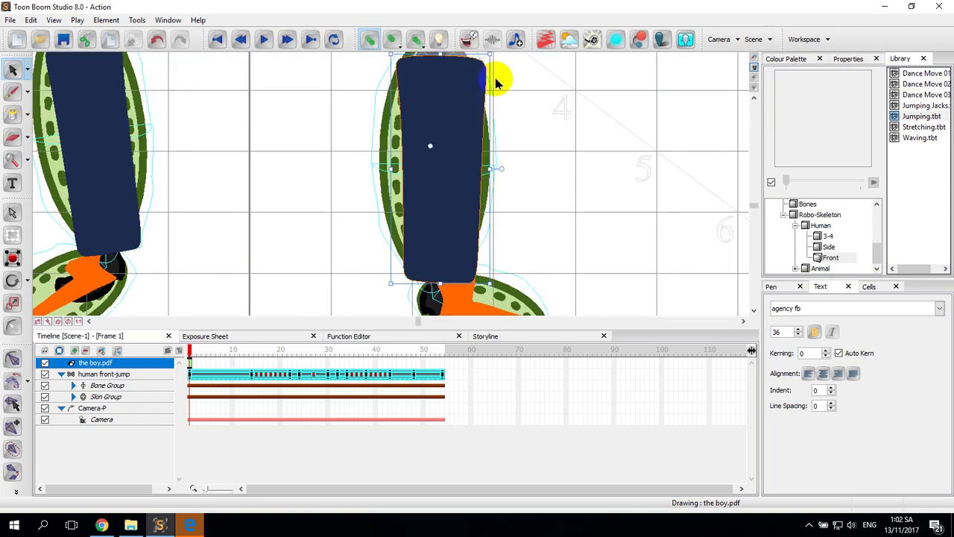
pyautogui.click(474, 67)
pyautogui.moveTo(474, 67); pyautogui.dragTo(473, 71)
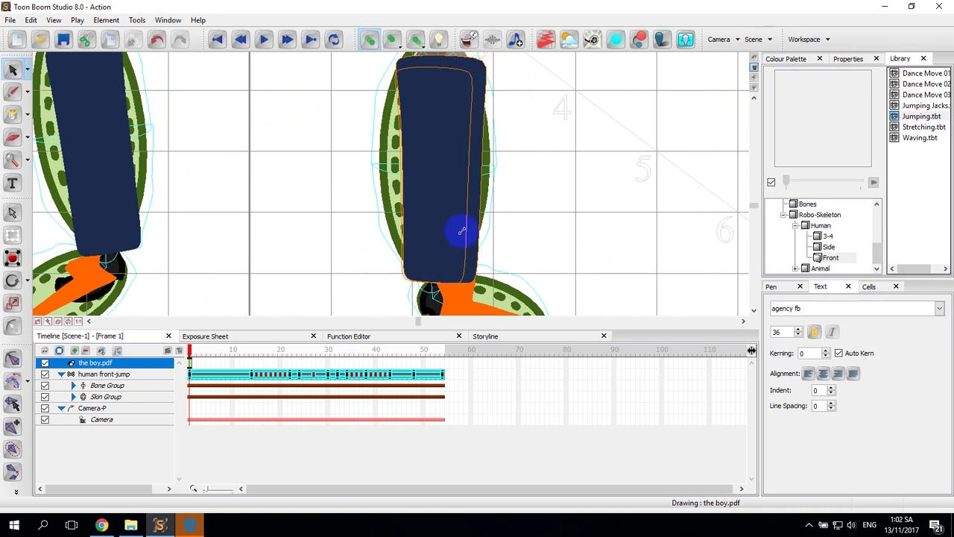
# - Centre the right-hand trouser leg over the bones with its hem at the ankle, and stretch its upper end up to the hip joint
pyautogui.moveTo(398, 275); pyautogui.dragTo(411, 250)
pyautogui.click(459, 284)
pyautogui.moveTo(460, 285); pyautogui.dragTo(452, 270)
pyautogui.moveTo(450, 227); pyautogui.dragTo(448, 247)
pyautogui.moveTo(438, 90); pyautogui.dragTo(436, 55)
pyautogui.moveTo(548, 148); pyautogui.dragTo(545, 172)
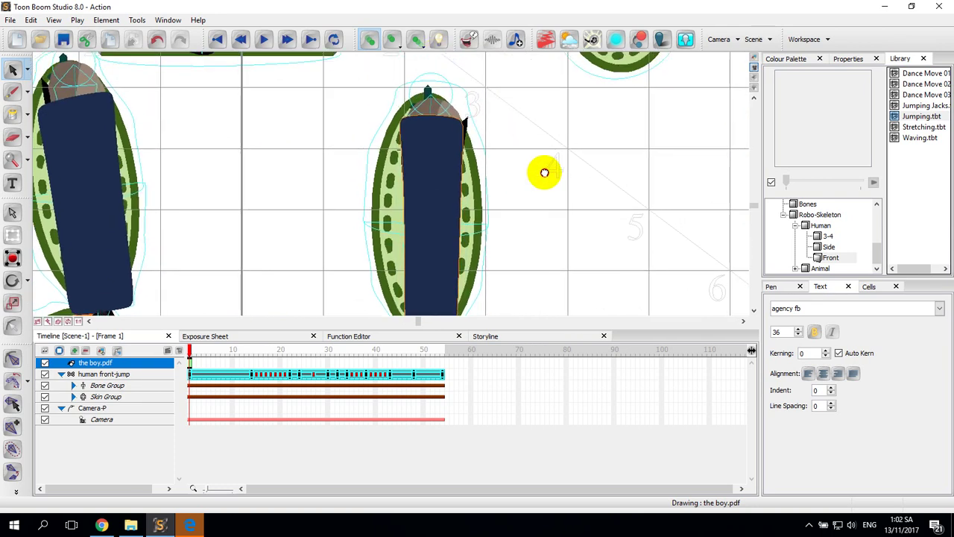
pyautogui.moveTo(430, 117); pyautogui.dragTo(431, 107)
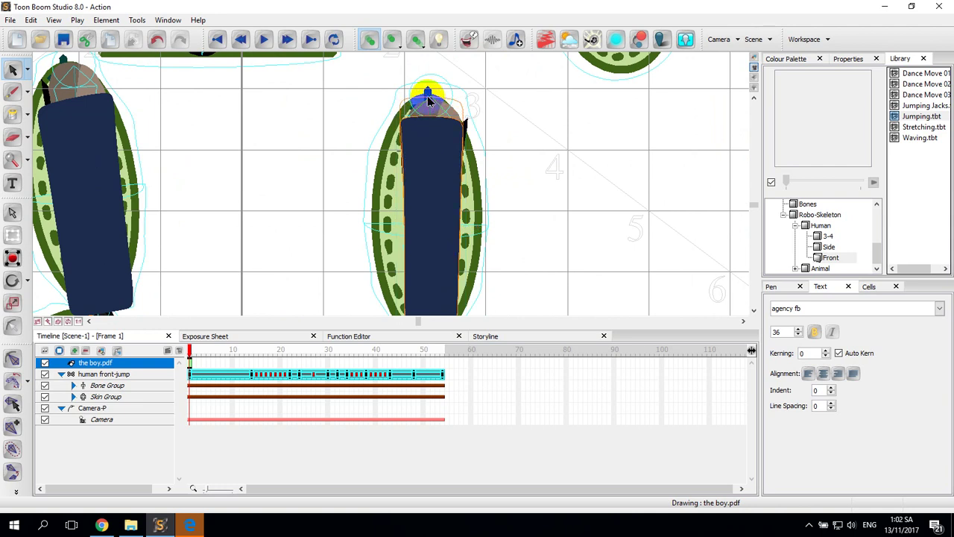
# - Narrow the right-hand foot slightly from its heel side
pyautogui.scroll(-5, 549, 192)
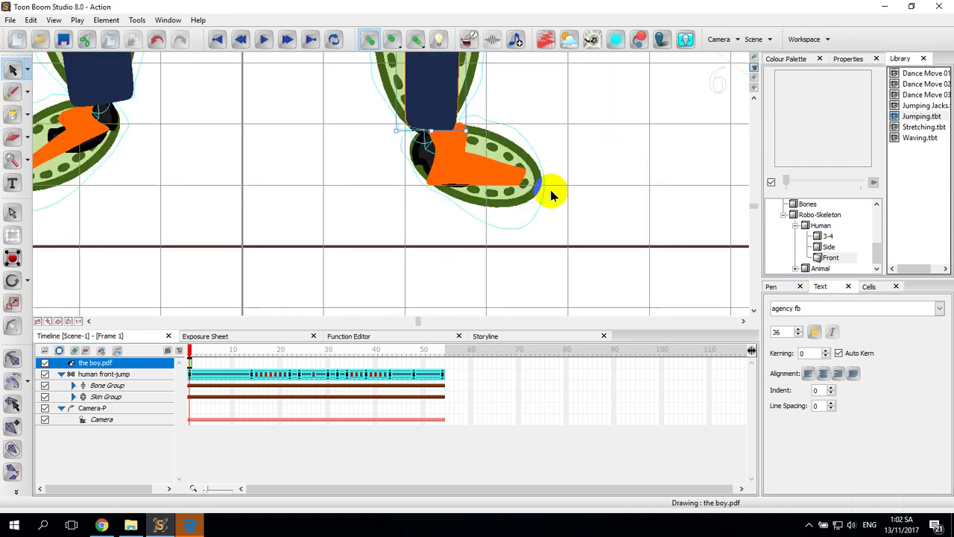
pyautogui.click(457, 170)
pyautogui.moveTo(425, 186); pyautogui.dragTo(437, 187)
# - Resize the left-hand trouser leg slightly narrower and raise its upper end closer to the hip joint
pyautogui.press('space')
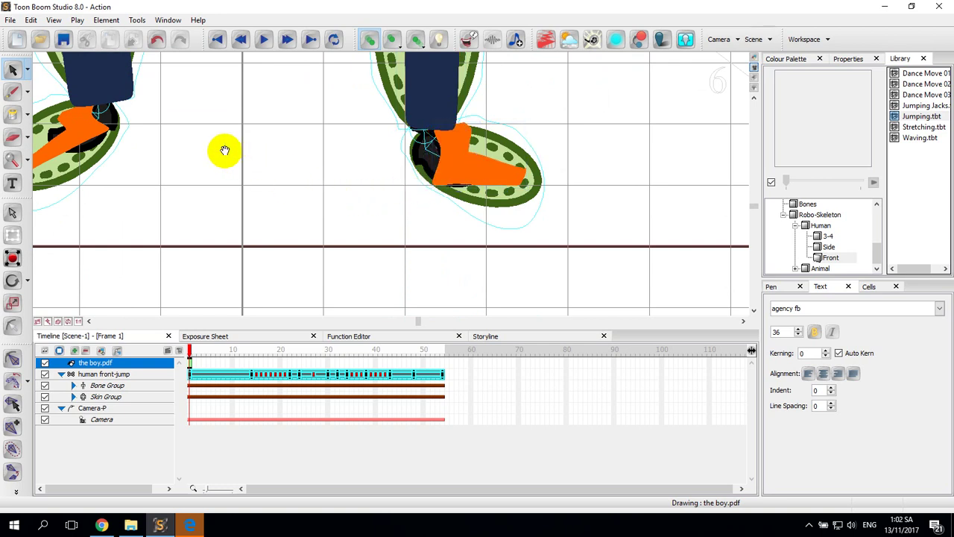
pyautogui.moveTo(333, 202); pyautogui.dragTo(401, 247)
pyautogui.moveTo(326, 158); pyautogui.dragTo(336, 248)
pyautogui.click(320, 236)
pyautogui.press('space')
pyautogui.moveTo(418, 149); pyautogui.dragTo(436, 255)
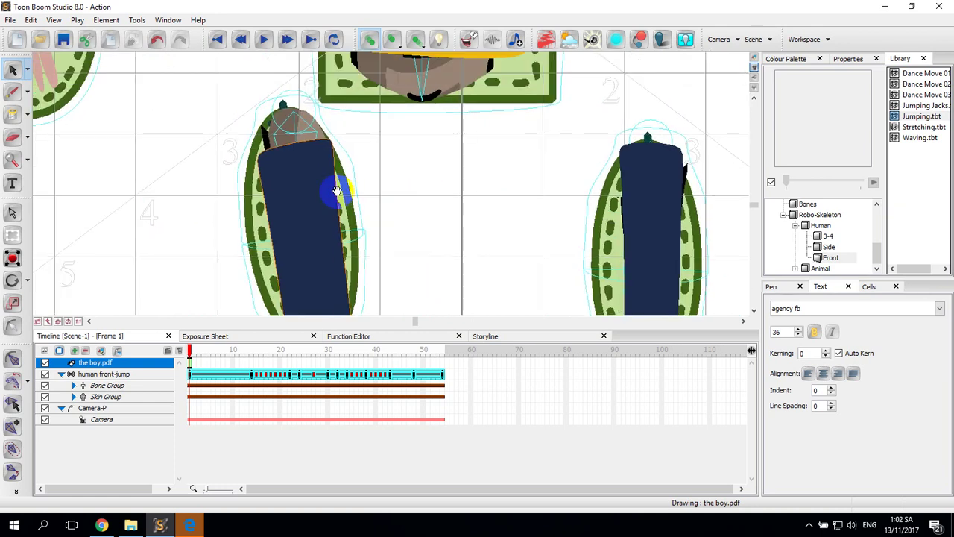
pyautogui.click(305, 140)
pyautogui.moveTo(303, 139); pyautogui.dragTo(347, 134)
pyautogui.moveTo(400, 210); pyautogui.dragTo(439, 230)
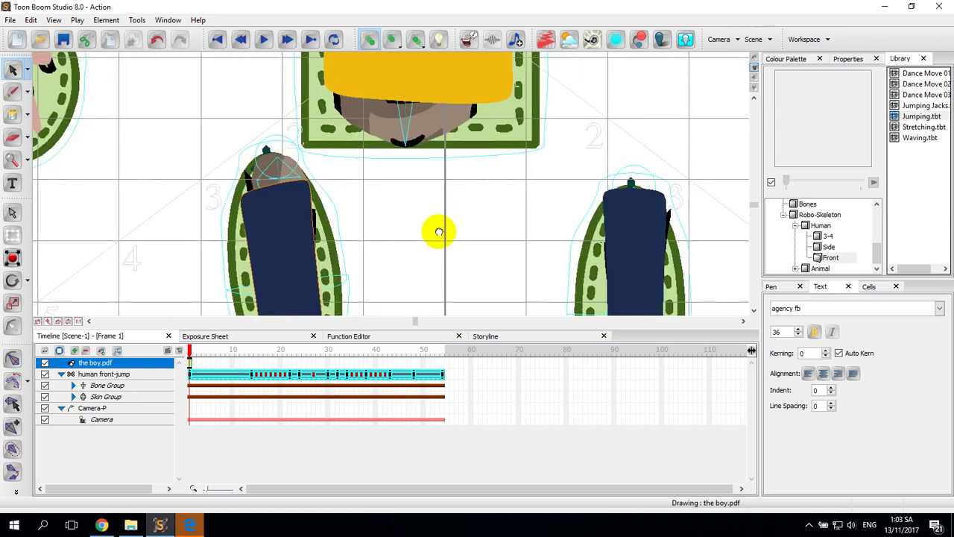
# - Check the fit of the torso, hand, trouser legs and feet on their patches, up to the whole-character view
pyautogui.moveTo(453, 166); pyautogui.dragTo(436, 245)
pyautogui.moveTo(511, 161); pyautogui.dragTo(386, 164)
pyautogui.moveTo(574, 213); pyautogui.dragTo(518, 175)
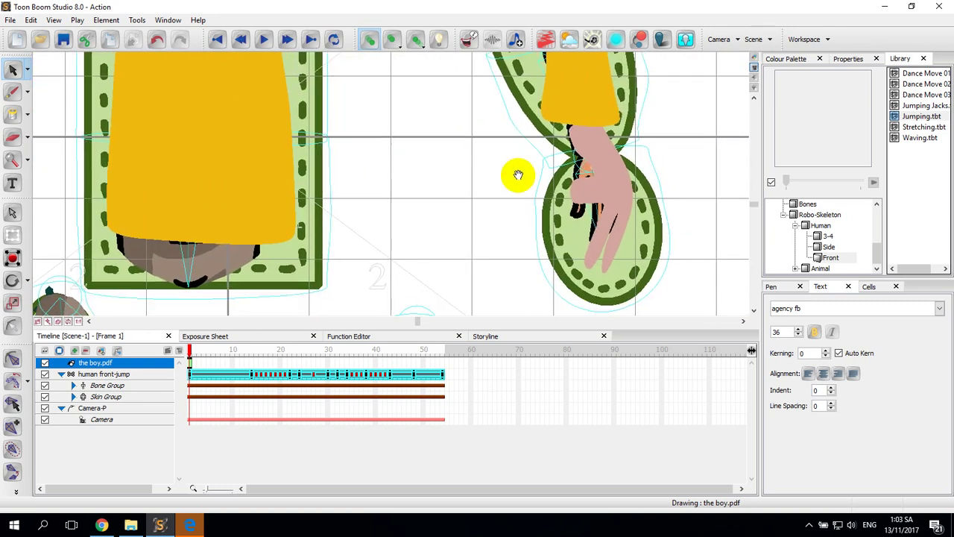
pyautogui.scroll(-3, 504, 199)
pyautogui.scroll(-9, 507, 208)
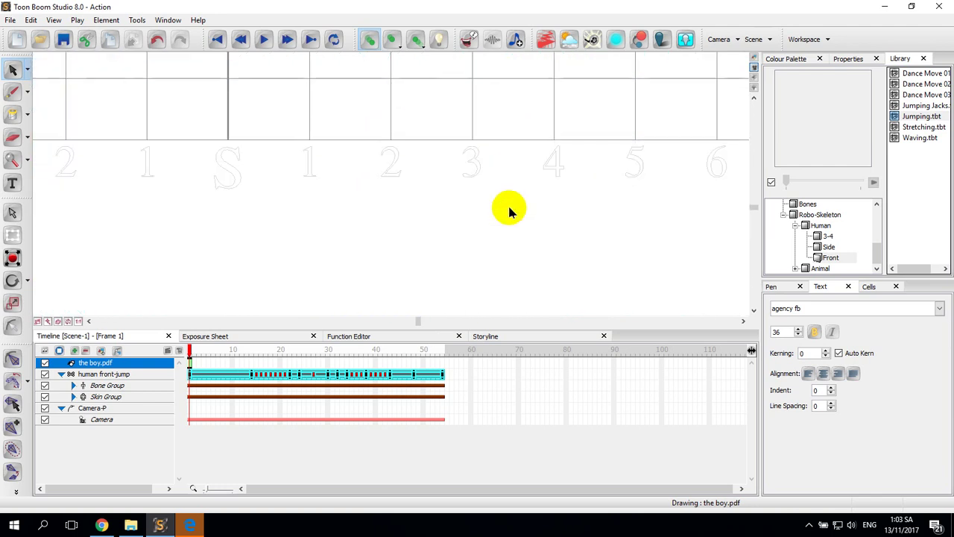
pyautogui.scroll(5, 507, 208)
pyautogui.click(449, 147)
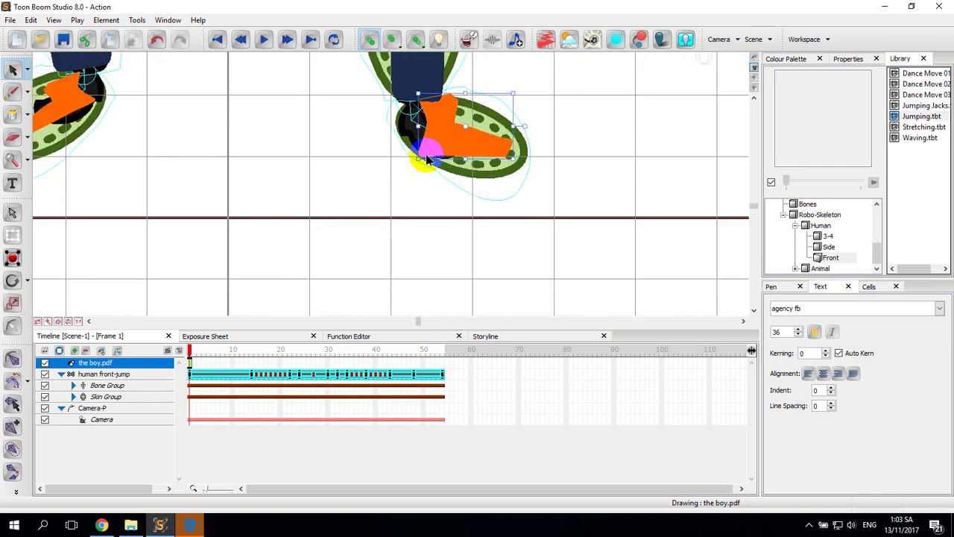
pyautogui.scroll(-5, 442, 217)
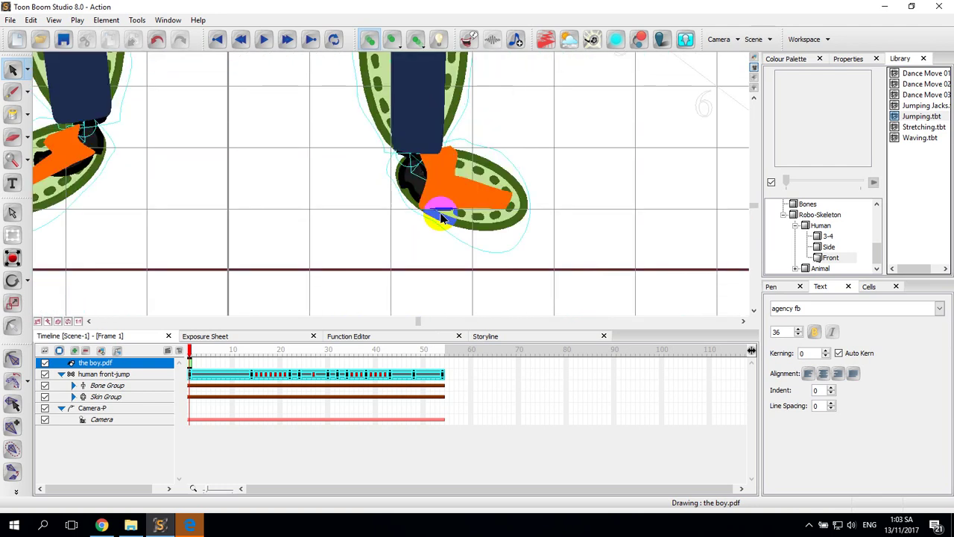
pyautogui.press('2')
pyautogui.press('2')
pyautogui.press('2')
pyautogui.press('2')
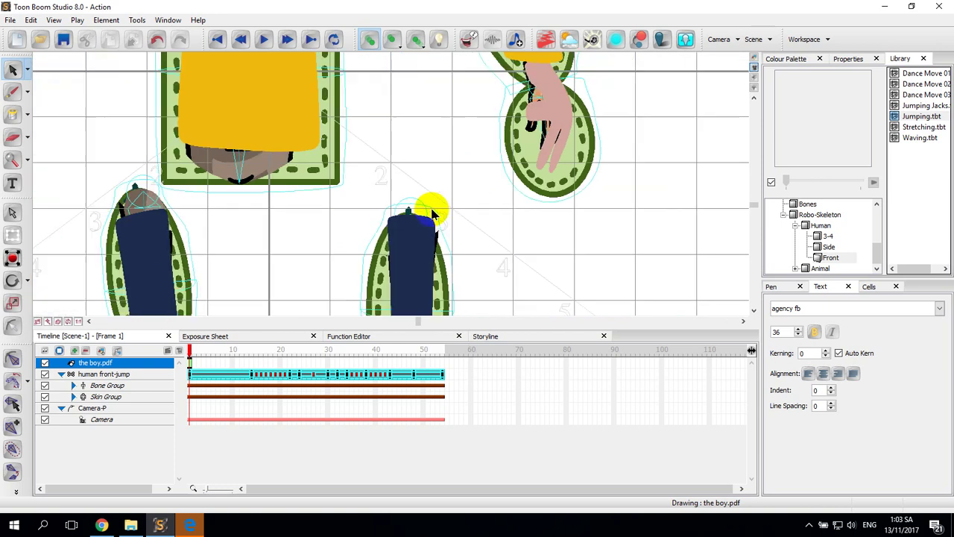
pyautogui.press('2')
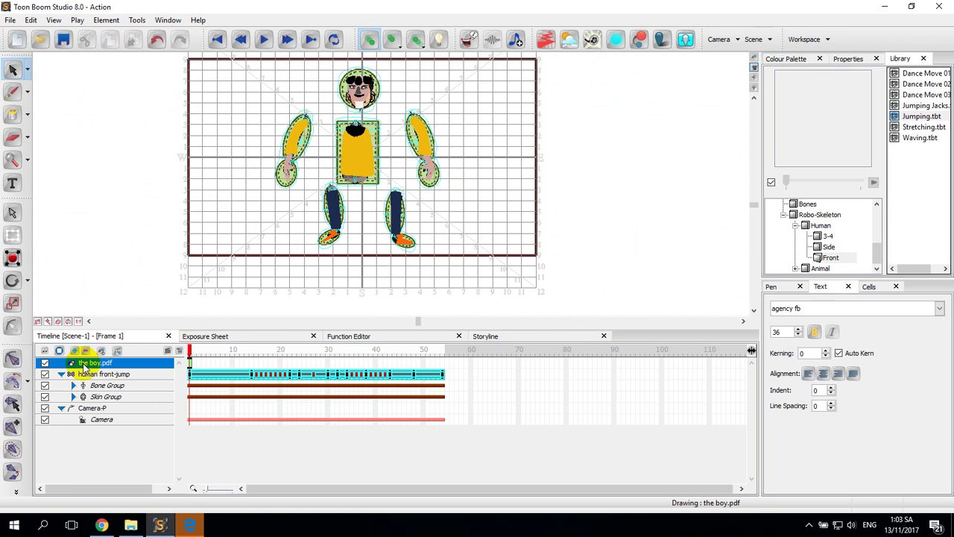
# - Attach the boy.pdf element to human front-jump and try to place it above the Bone Group
pyautogui.moveTo(84, 363); pyautogui.dragTo(68, 381)
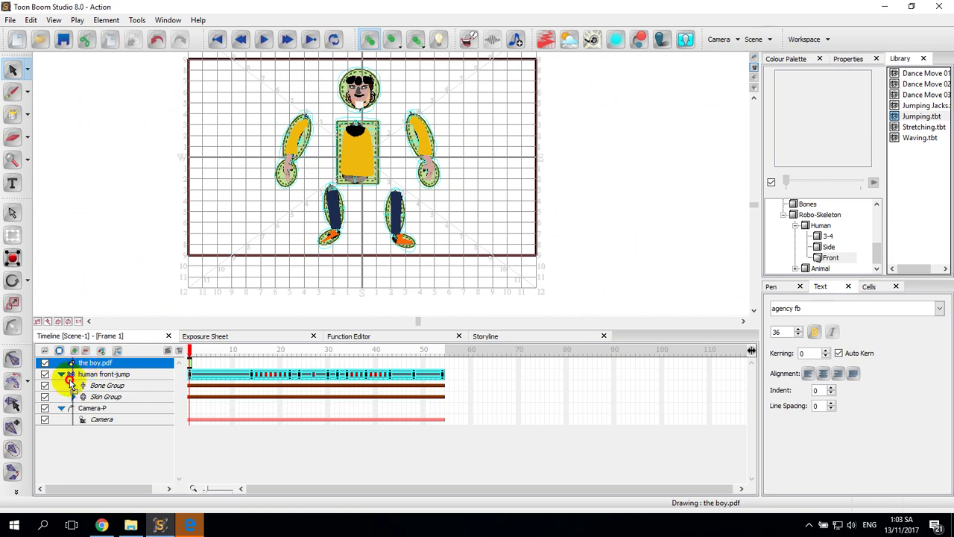
pyautogui.moveTo(69, 380)
pyautogui.mouseDown()
pyautogui.moveTo(100, 395)
pyautogui.moveTo(70, 368)
pyautogui.mouseUp()
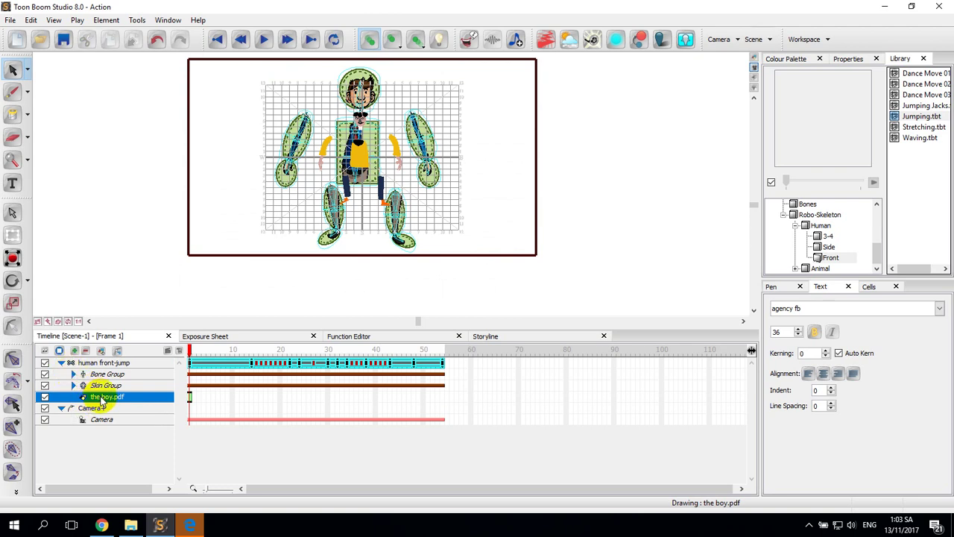
pyautogui.click(84, 374)
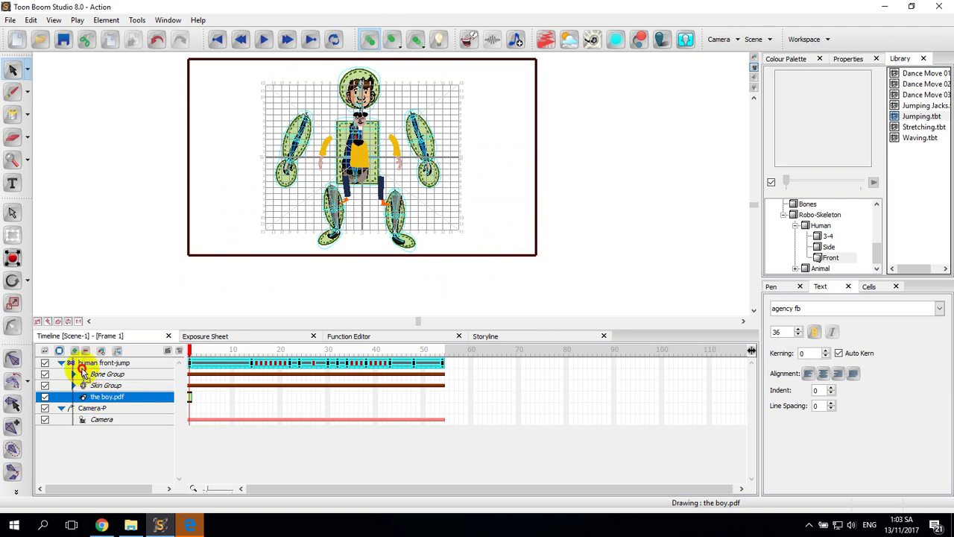
pyautogui.click(90, 371)
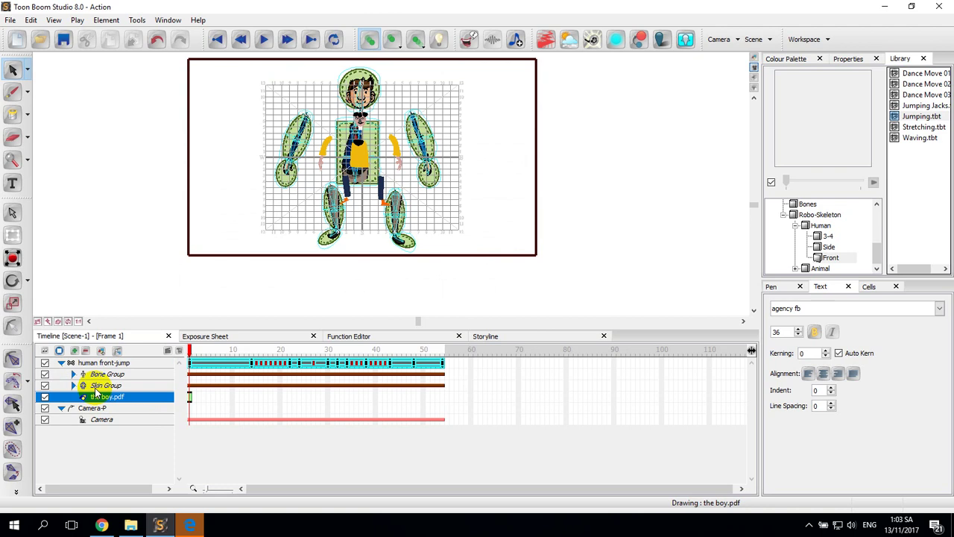
# - Expand the Skin Group and place the boy.pdf inside it, above Character 3
pyautogui.click(93, 384)
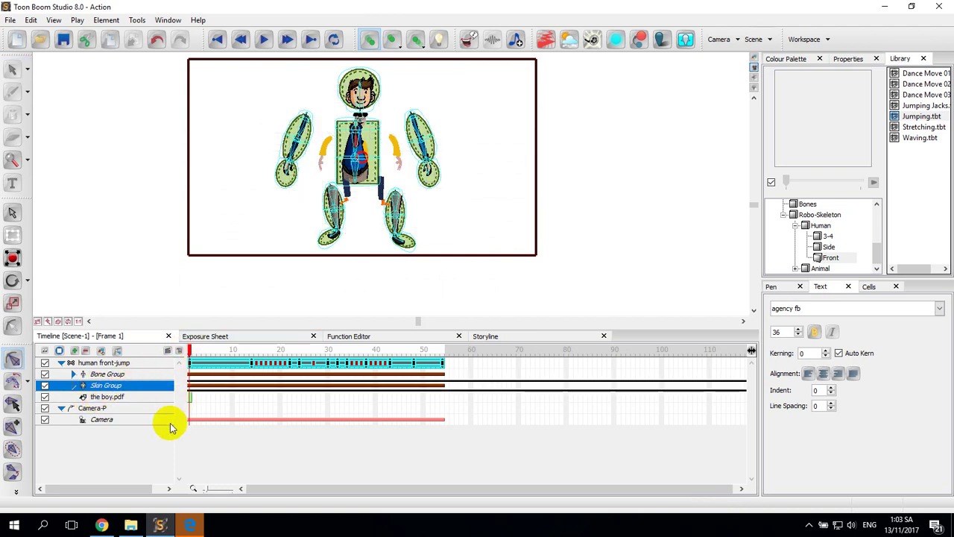
pyautogui.click(108, 375)
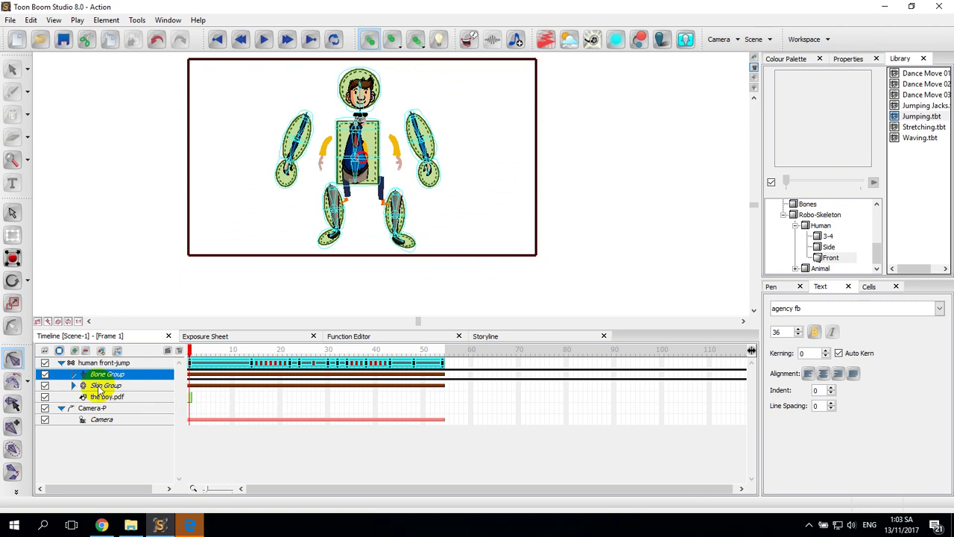
pyautogui.click(74, 385)
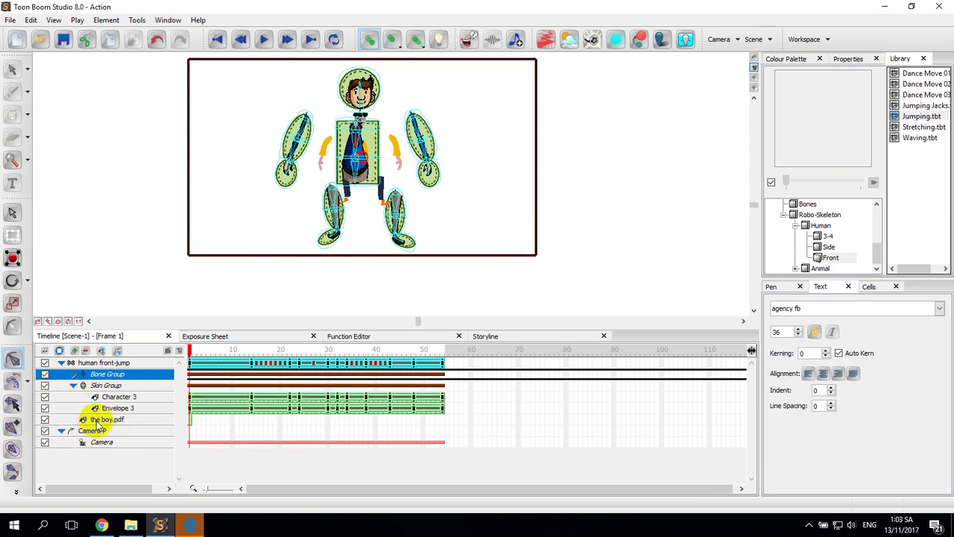
pyautogui.click(95, 420)
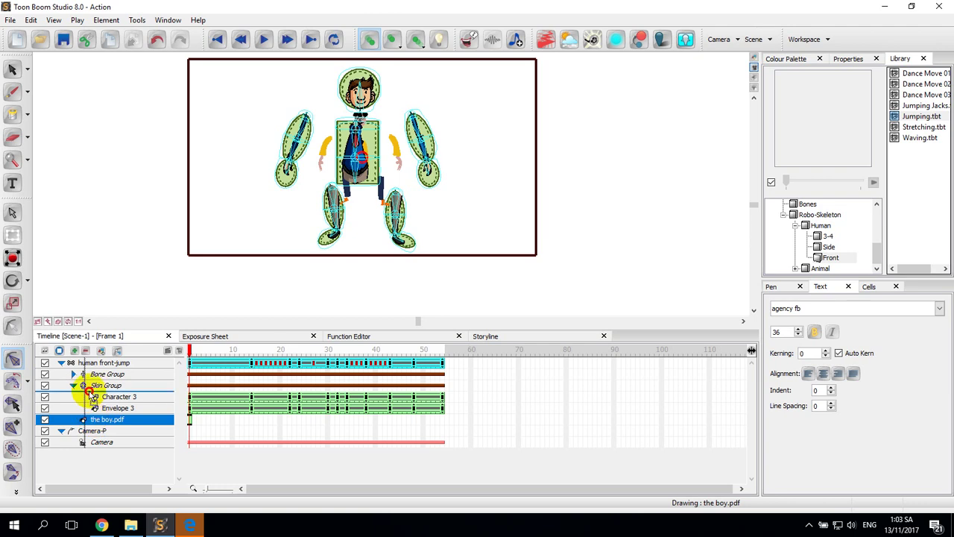
pyautogui.moveTo(96, 390); pyautogui.dragTo(94, 393)
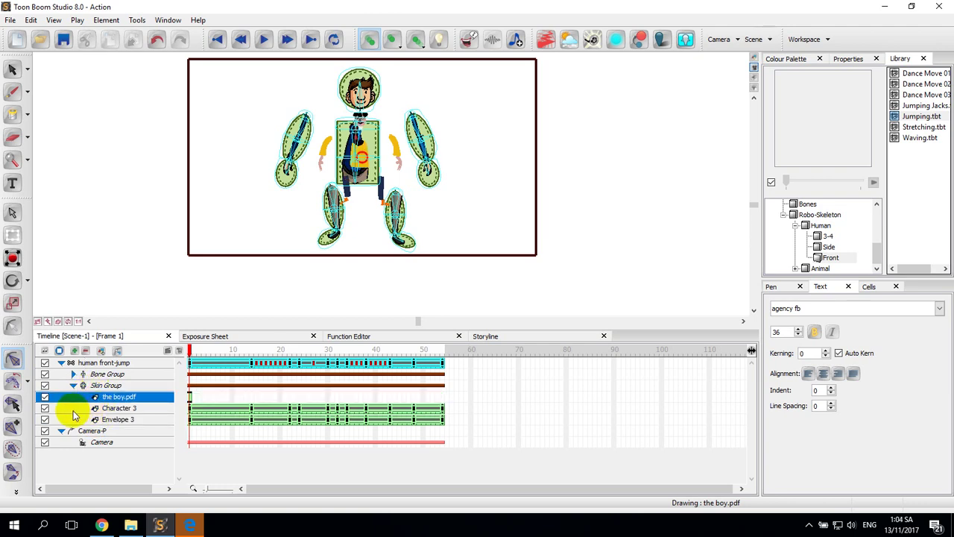
# - Hide and reshow the Character 3 layer for comparison, and switch off character set-up mode to view the assembled pose
pyautogui.click(45, 408)
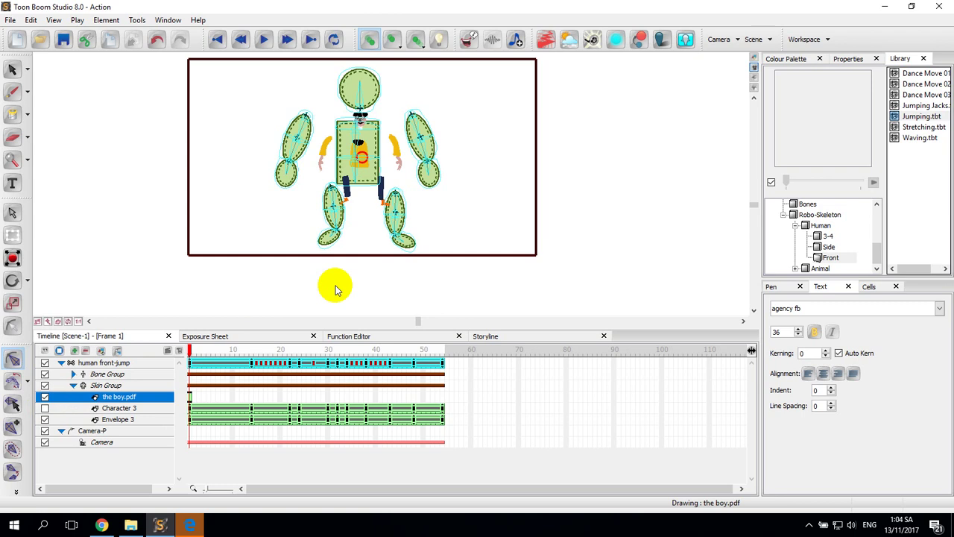
pyautogui.click(45, 408)
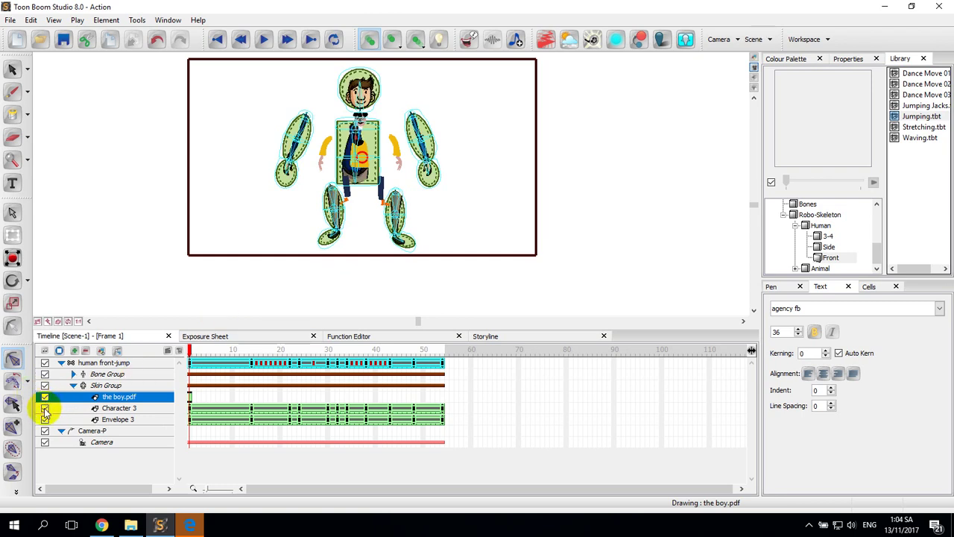
pyautogui.click(18, 492)
pyautogui.click(42, 361)
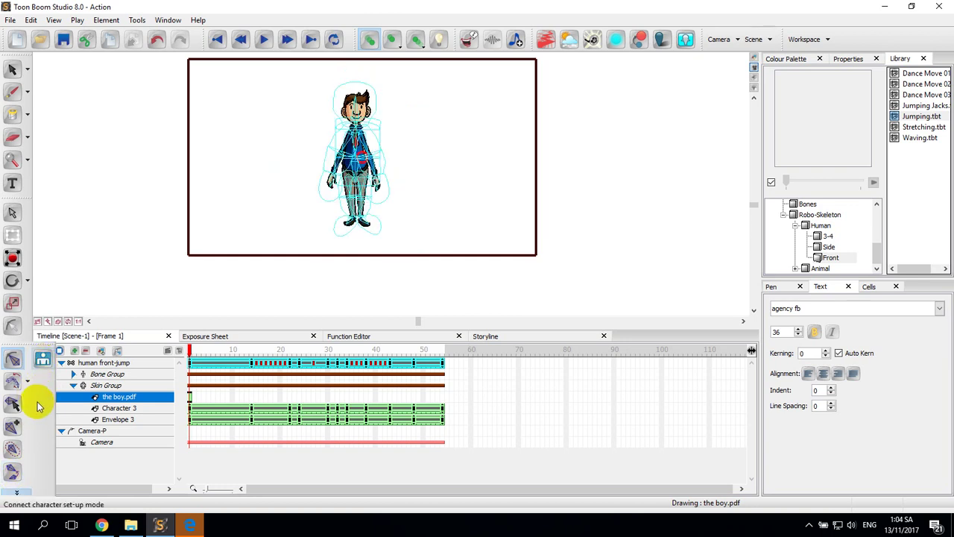
# - Hide the Character 3 layer inside the Skin Group
pyautogui.click(138, 412)
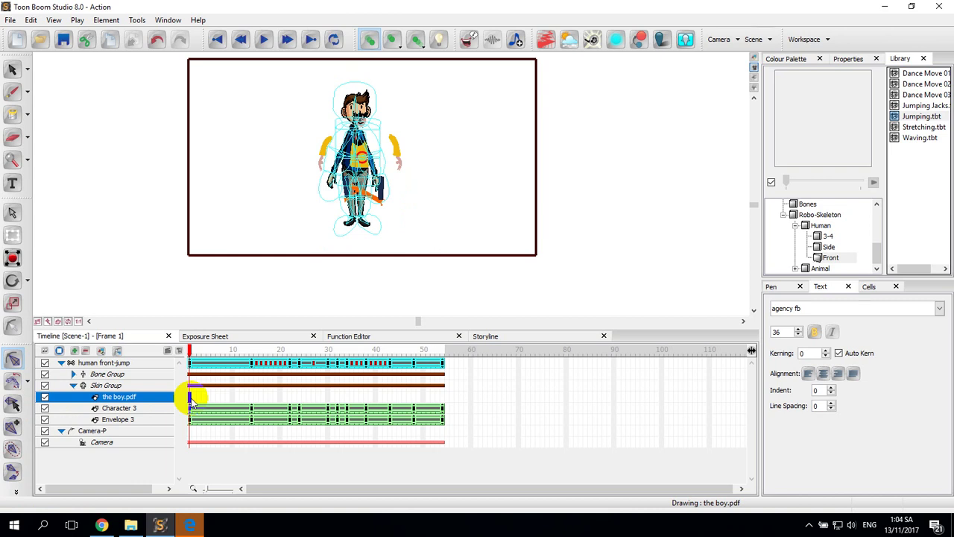
pyautogui.click(127, 410)
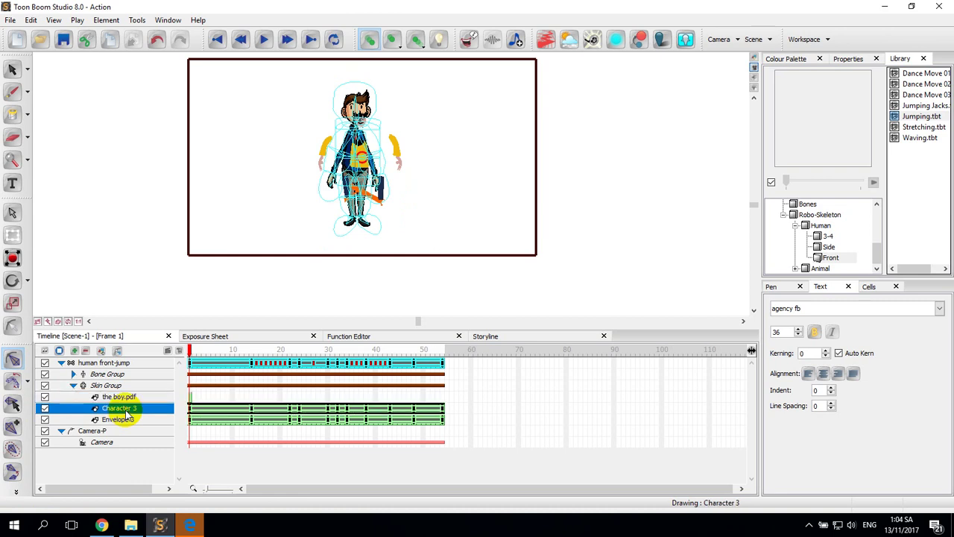
pyautogui.click(45, 409)
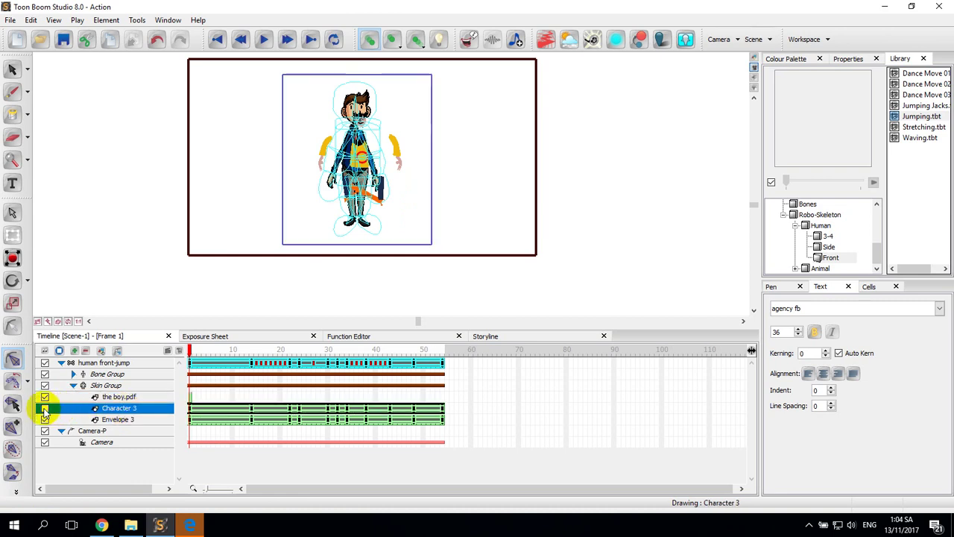
pyautogui.click(45, 409)
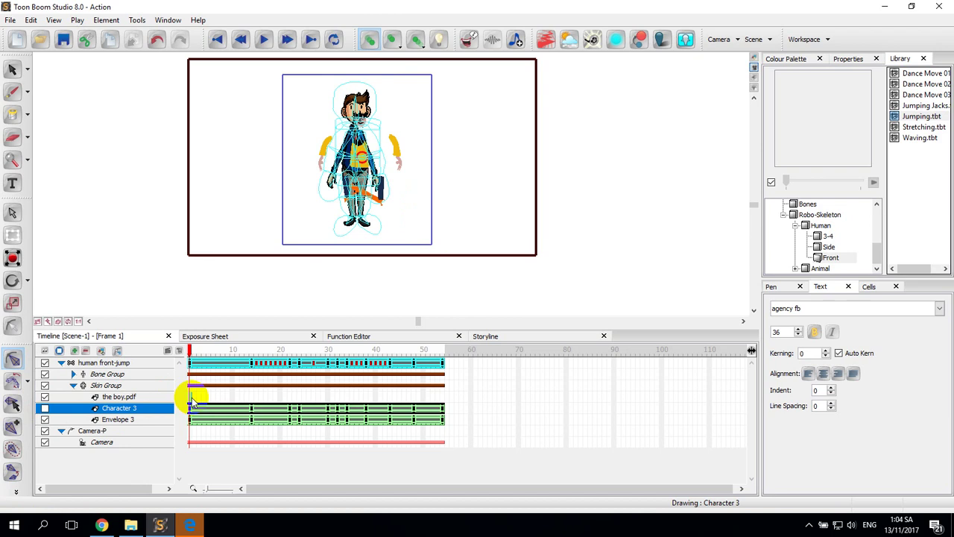
# - Extend the exposure of the boy.pdf from its first frame through the end of the jump animation
pyautogui.click(192, 399)
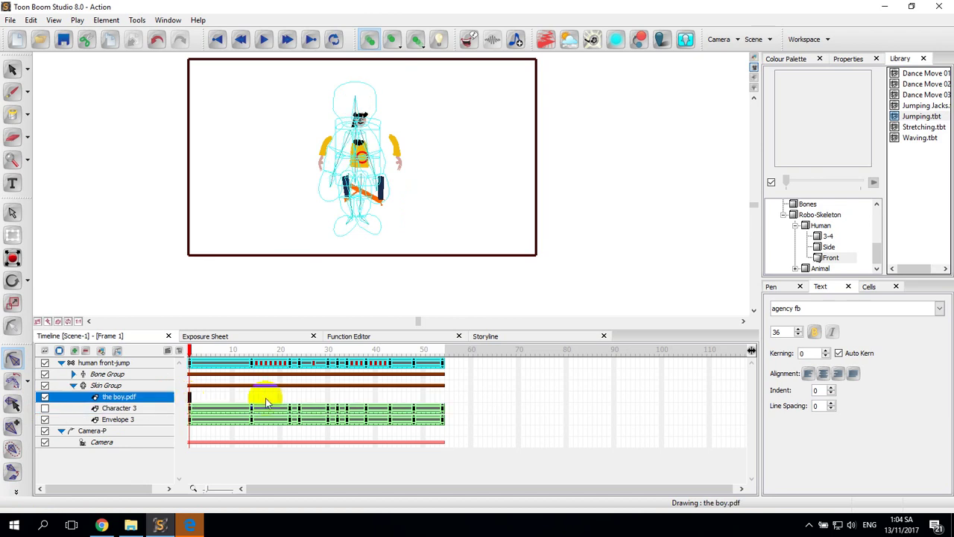
pyautogui.keyDown('shift'); pyautogui.click(442, 399); pyautogui.keyUp('shift')
pyautogui.rightClick(443, 401)
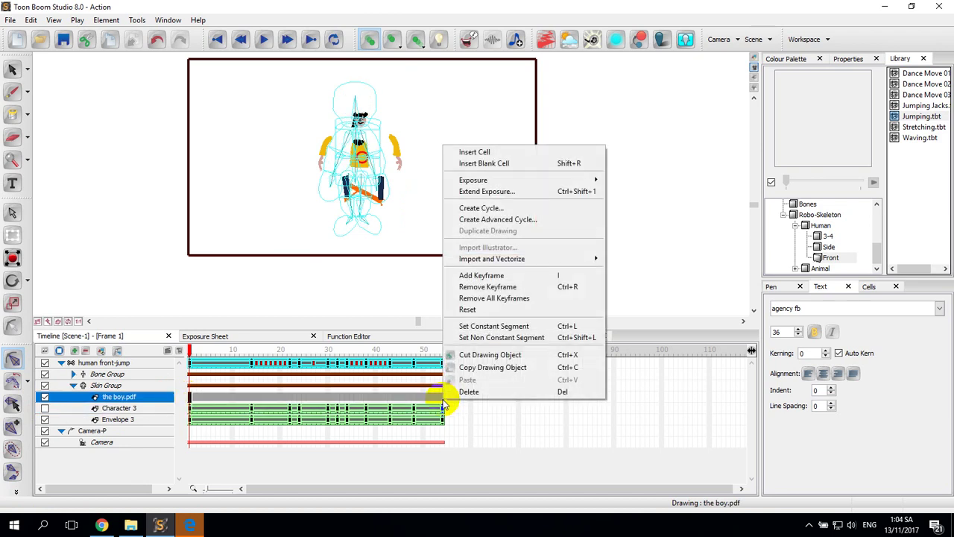
pyautogui.click(473, 196)
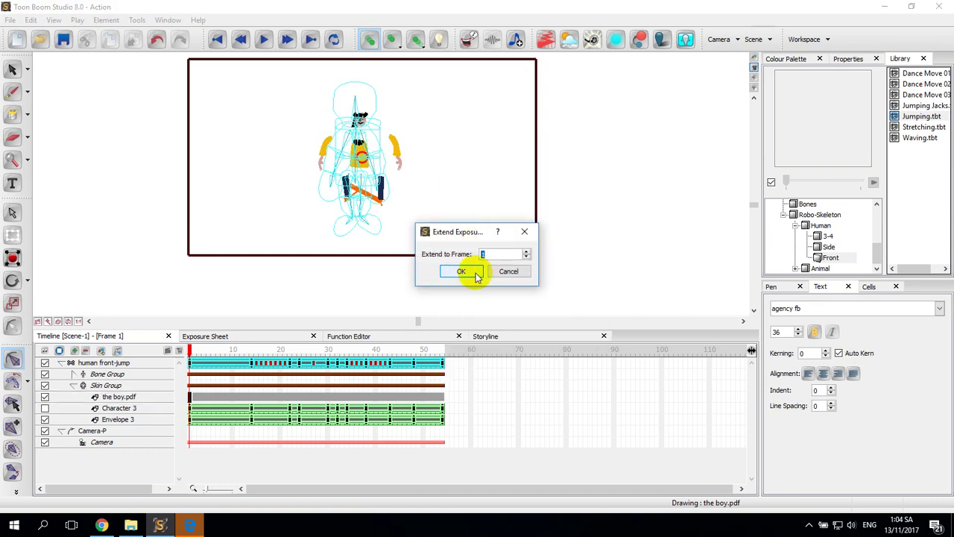
pyautogui.click(498, 254)
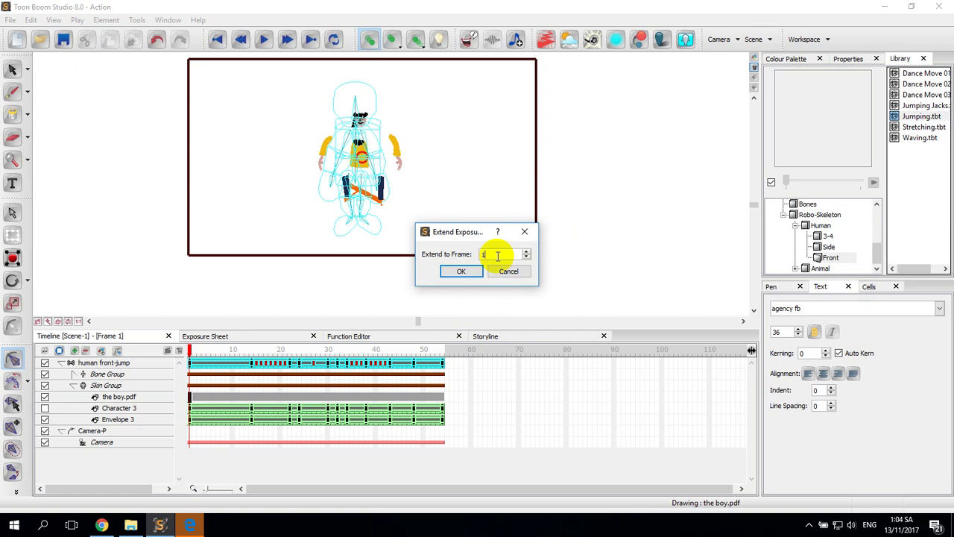
pyautogui.press('Return')
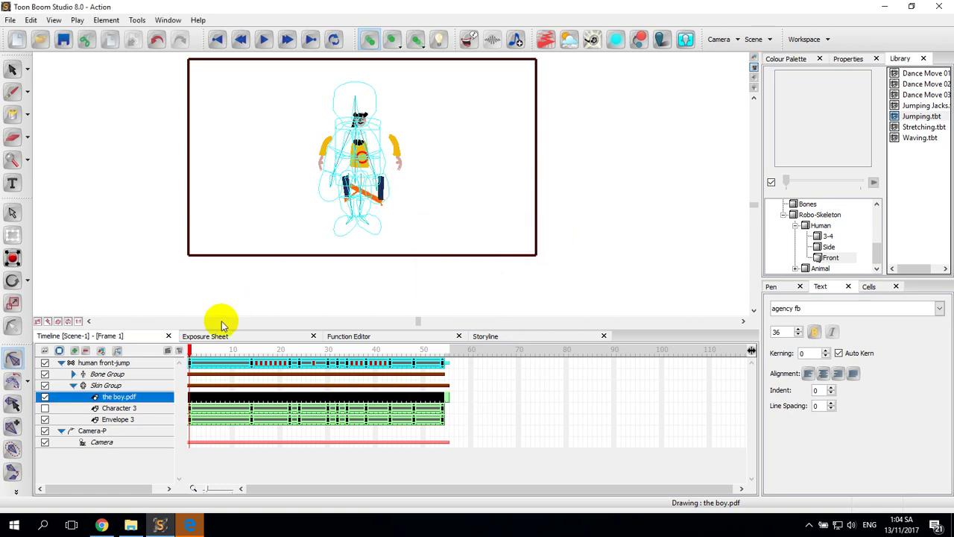
# - Go to frame 2, select the boy.pdf element and turn character set-up mode back on
pyautogui.moveTo(188, 351)
pyautogui.mouseDown()
pyautogui.moveTo(390, 351)
pyautogui.moveTo(398, 355)
pyautogui.moveTo(245, 358)
pyautogui.moveTo(442, 366)
pyautogui.moveTo(195, 367)
pyautogui.mouseUp()
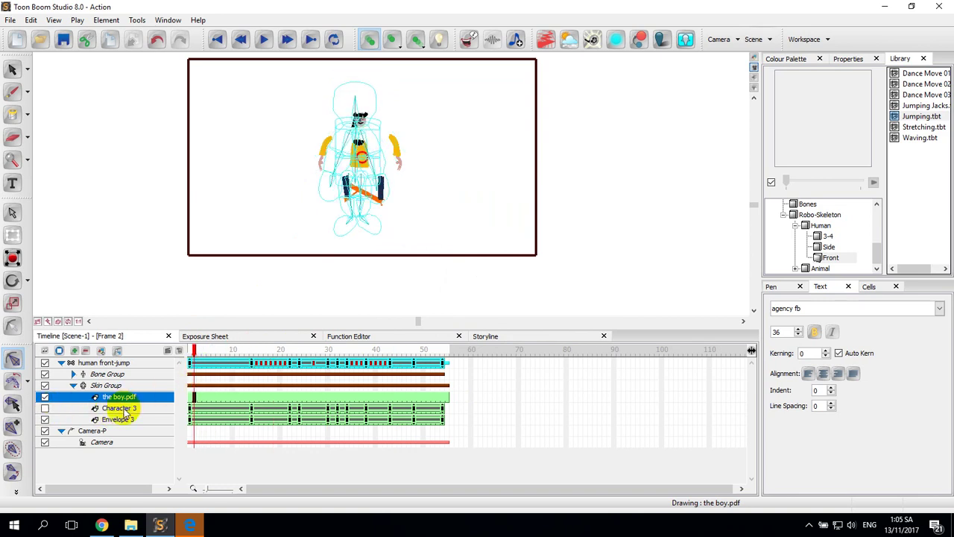
pyautogui.click(106, 398)
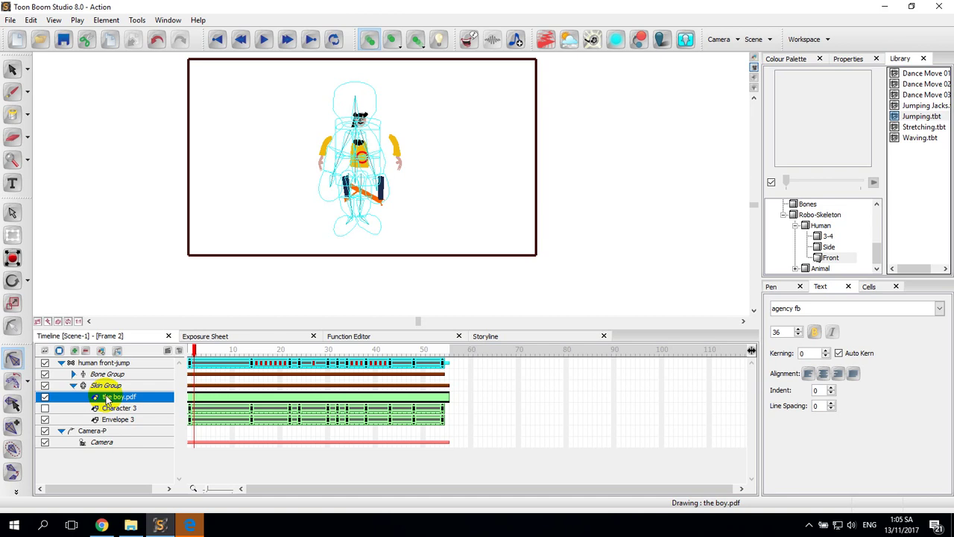
pyautogui.click(17, 493)
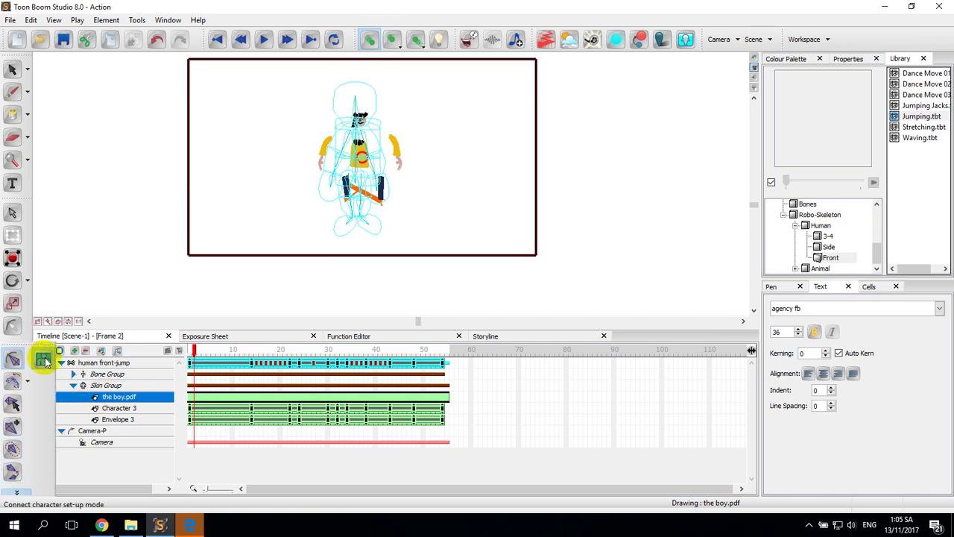
pyautogui.click(44, 361)
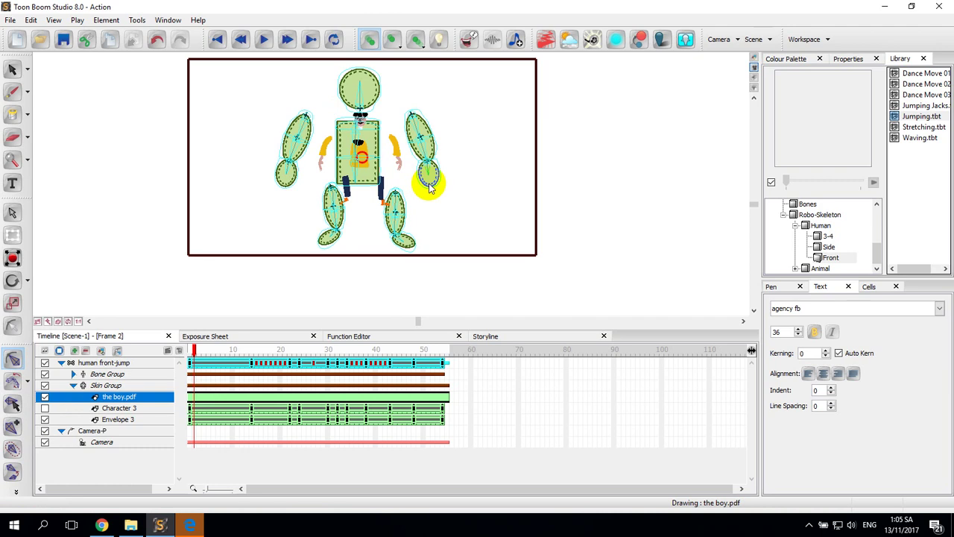
# - Try to select the boy's yellow sleeve beside the torso patch on frame 2, and reselect the boy.pdf element
pyautogui.scroll(1, 277, 243)
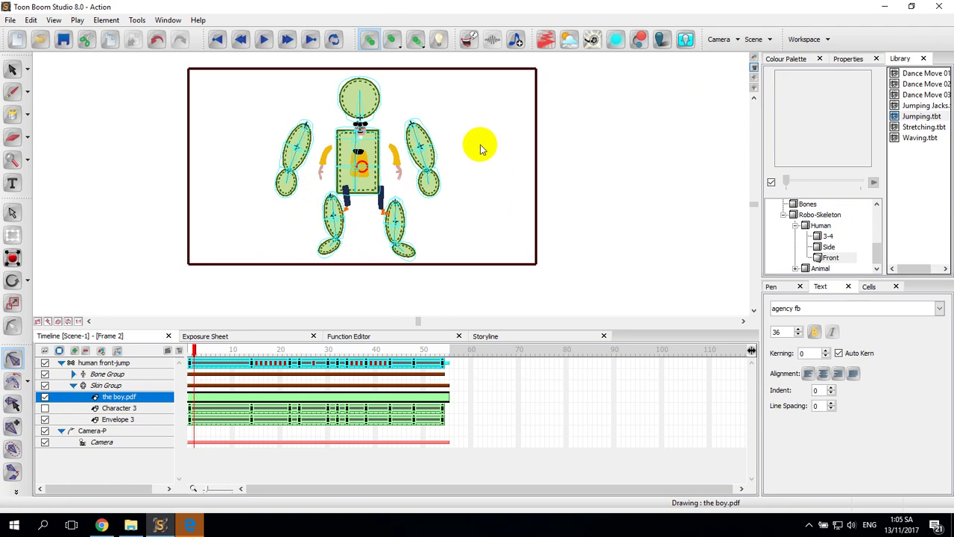
pyautogui.scroll(1, 361, 72)
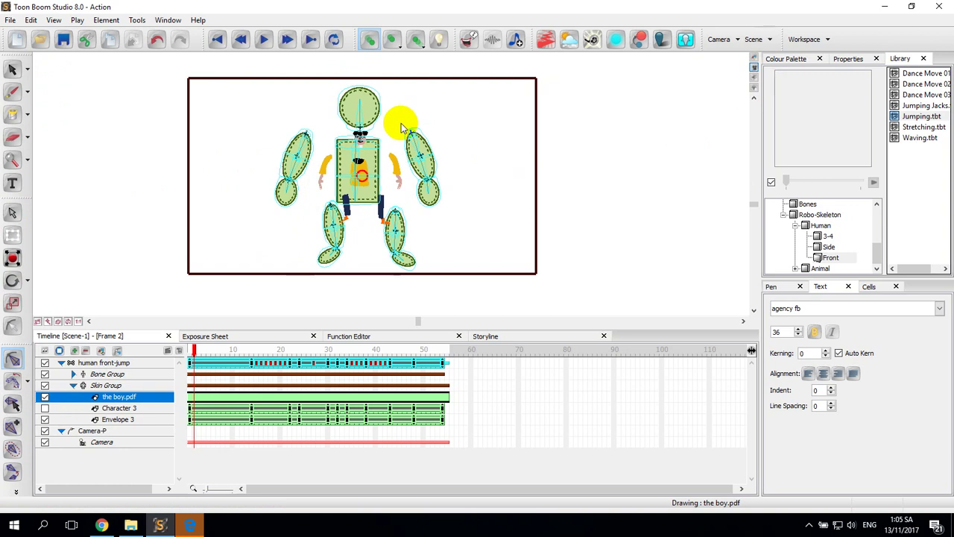
pyautogui.scroll(3, 401, 127)
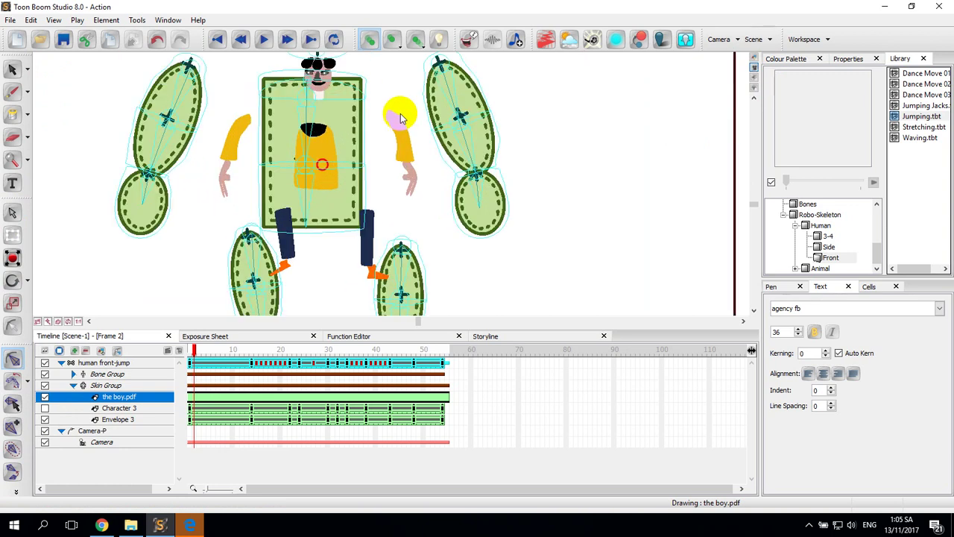
pyautogui.scroll(1, 401, 118)
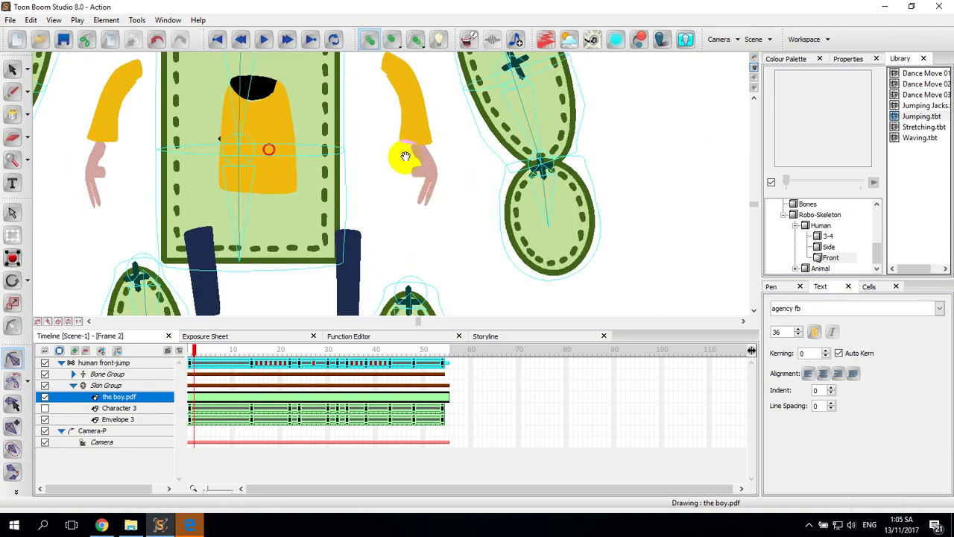
pyautogui.moveTo(404, 156); pyautogui.dragTo(411, 209)
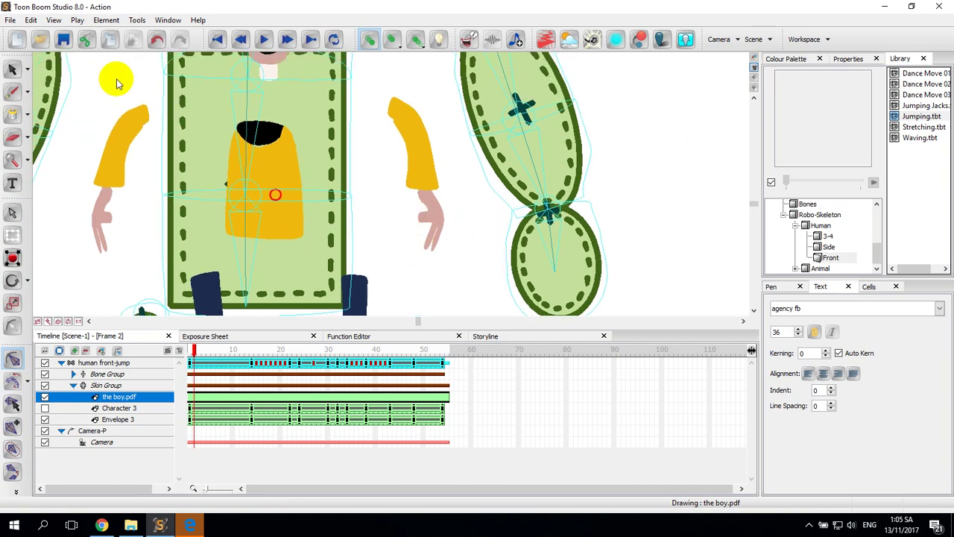
pyautogui.click(399, 110)
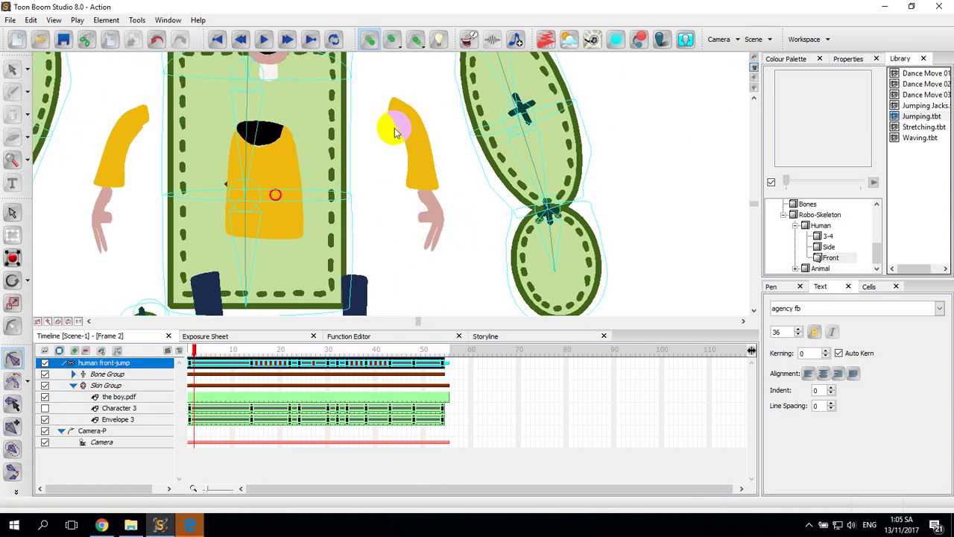
pyautogui.click(136, 396)
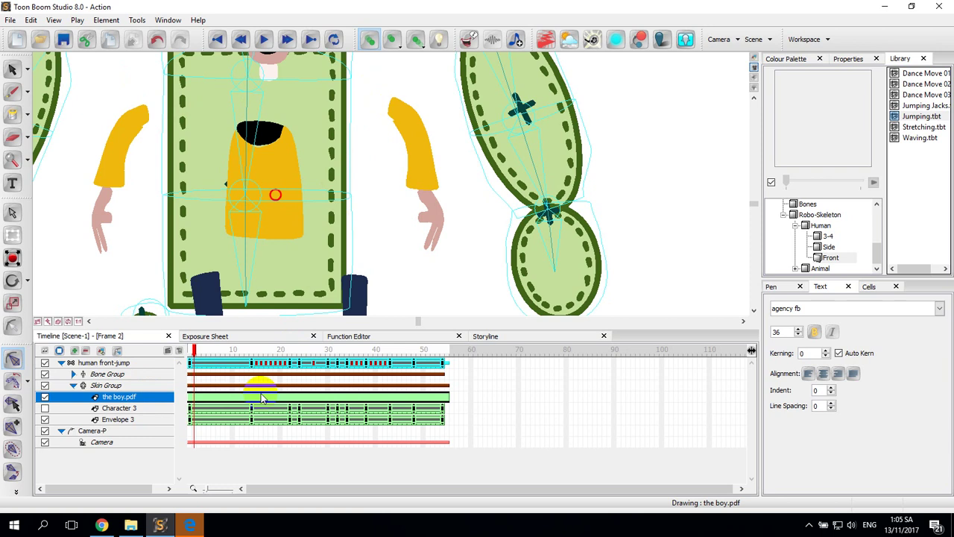
# - Delete the cells of the boy.pdf from frame 2 to the end of its exposure
pyautogui.click(189, 401)
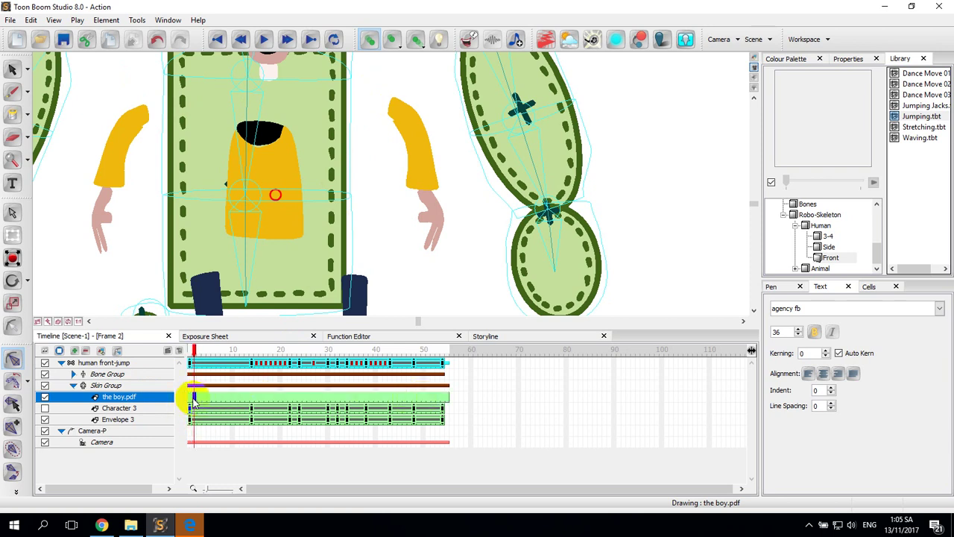
pyautogui.keyDown('shift'); pyautogui.click(447, 397); pyautogui.keyUp('shift')
pyautogui.rightClick(452, 397)
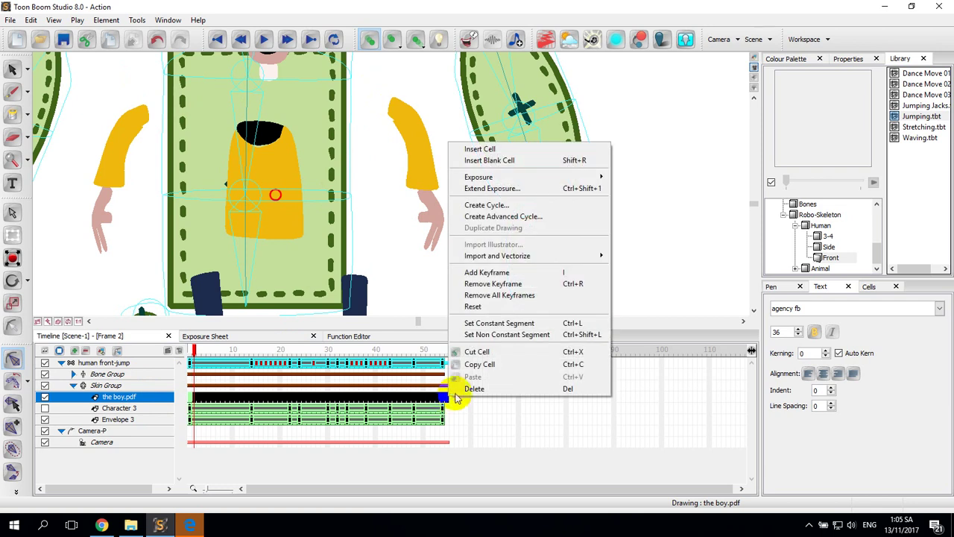
pyautogui.click(456, 393)
# - Return to the boy.pdf drawing on frame 1, turn on the light table and try to select the sleeve
pyautogui.click(189, 400)
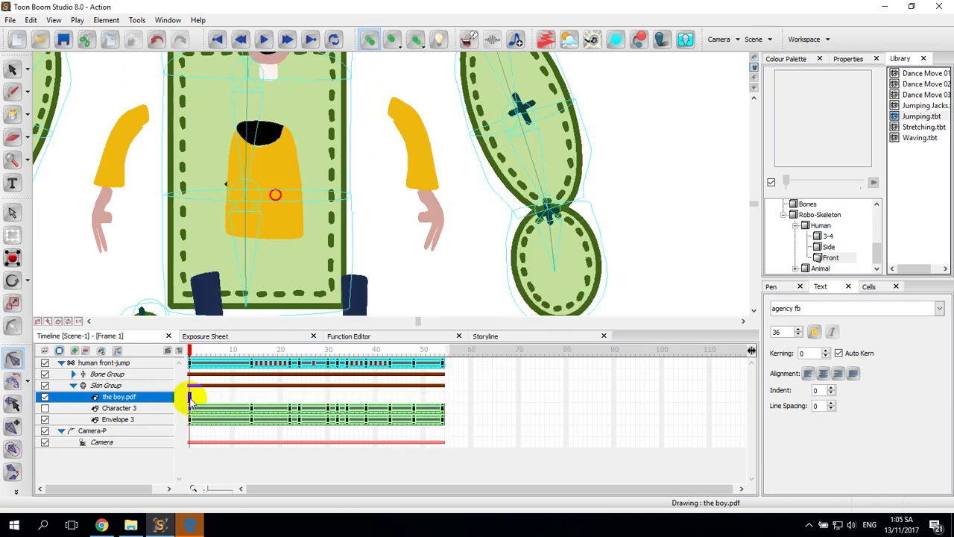
pyautogui.click(439, 44)
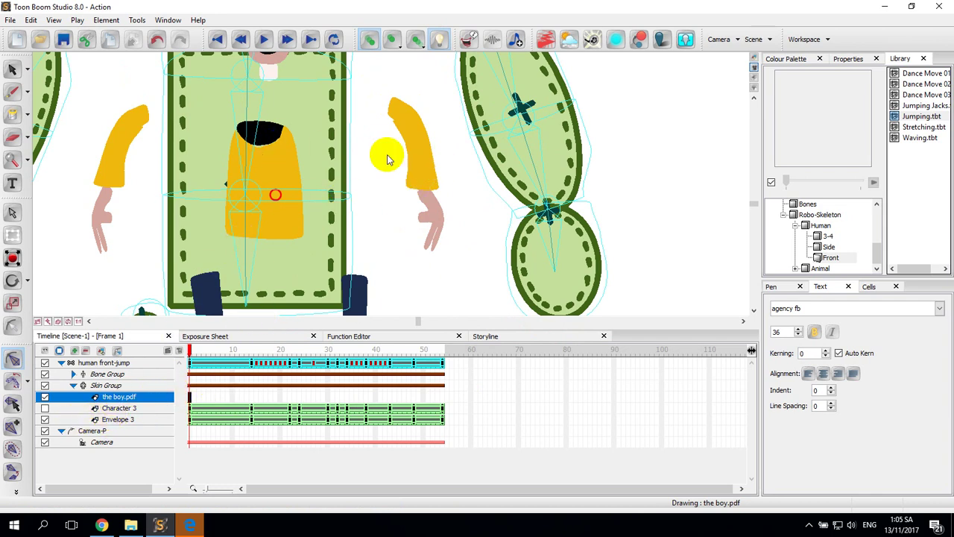
pyautogui.click(422, 154)
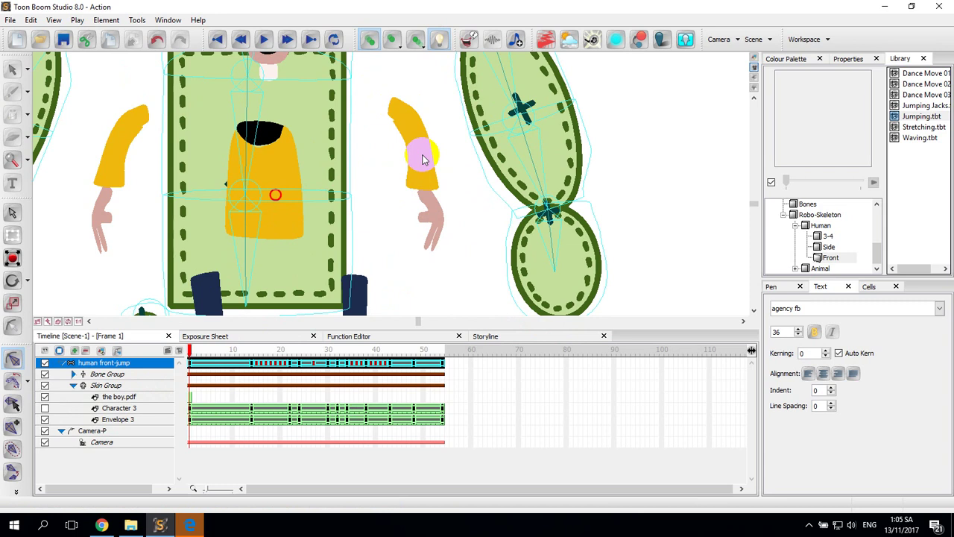
# - Move the boy's right-hand sleeve onto the neighbouring upper arm patch and his hand onto the round hand patch below it
pyautogui.click(191, 399)
pyautogui.click(12, 69)
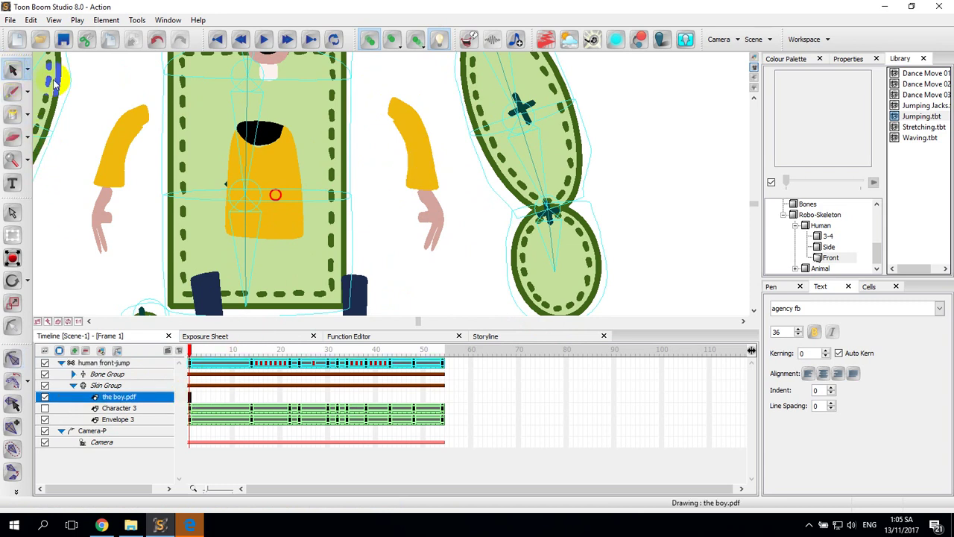
pyautogui.click(397, 118)
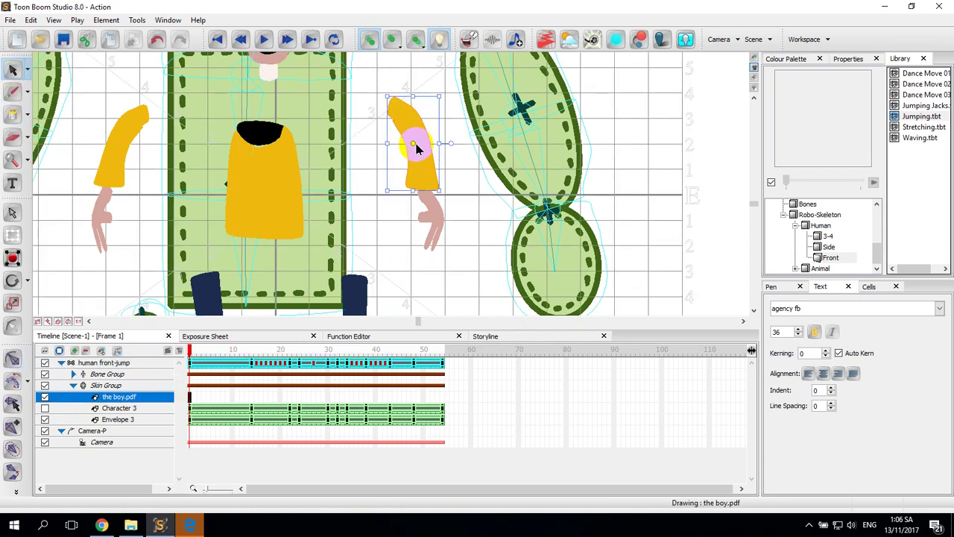
pyautogui.moveTo(440, 139); pyautogui.dragTo(548, 105)
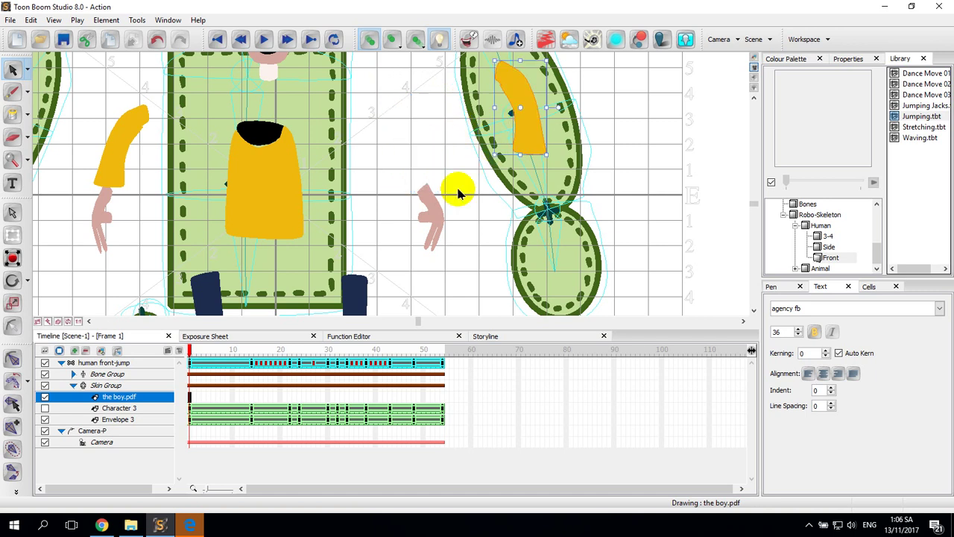
pyautogui.moveTo(456, 262); pyautogui.dragTo(405, 178)
pyautogui.moveTo(440, 223); pyautogui.dragTo(563, 256)
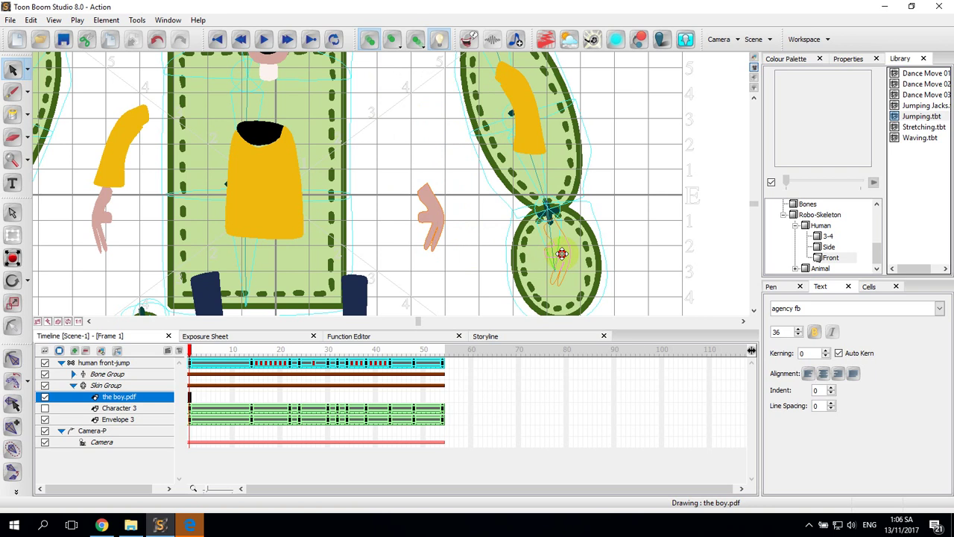
# - Enlarge the boy's right-hand yellow sleeve so it fills the upper arm patch from shoulder joint to wrist joint
pyautogui.moveTo(621, 145); pyautogui.dragTo(623, 253)
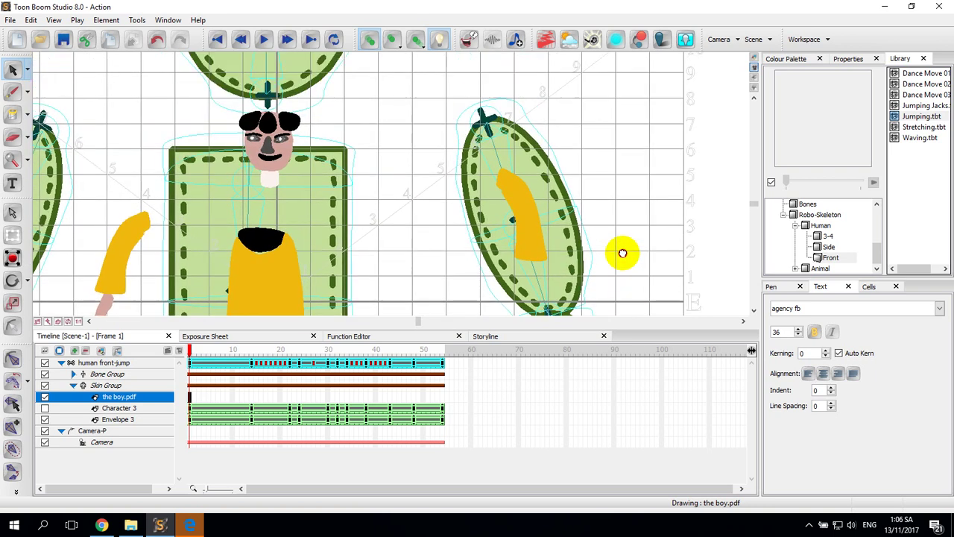
pyautogui.click(532, 249)
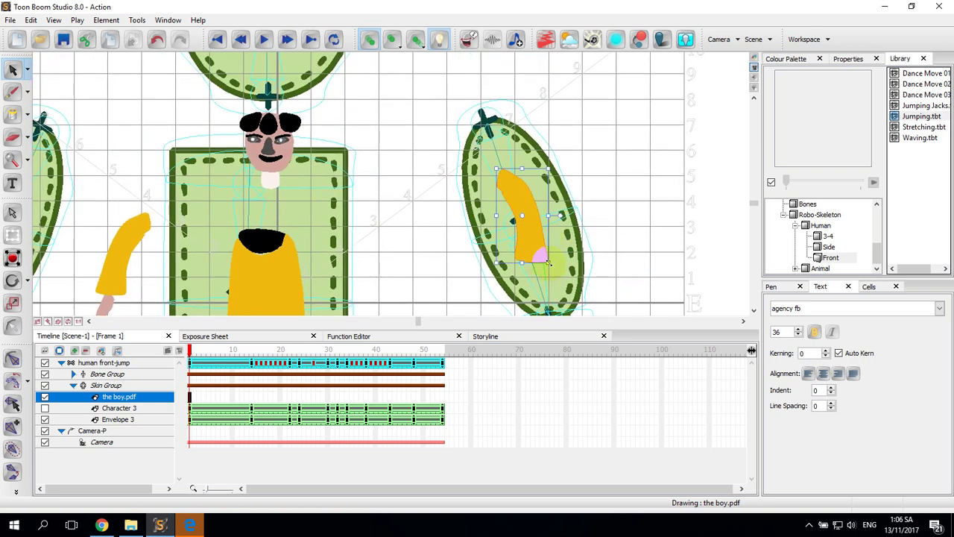
pyautogui.moveTo(548, 262); pyautogui.dragTo(571, 305)
pyautogui.moveTo(496, 168); pyautogui.dragTo(485, 146)
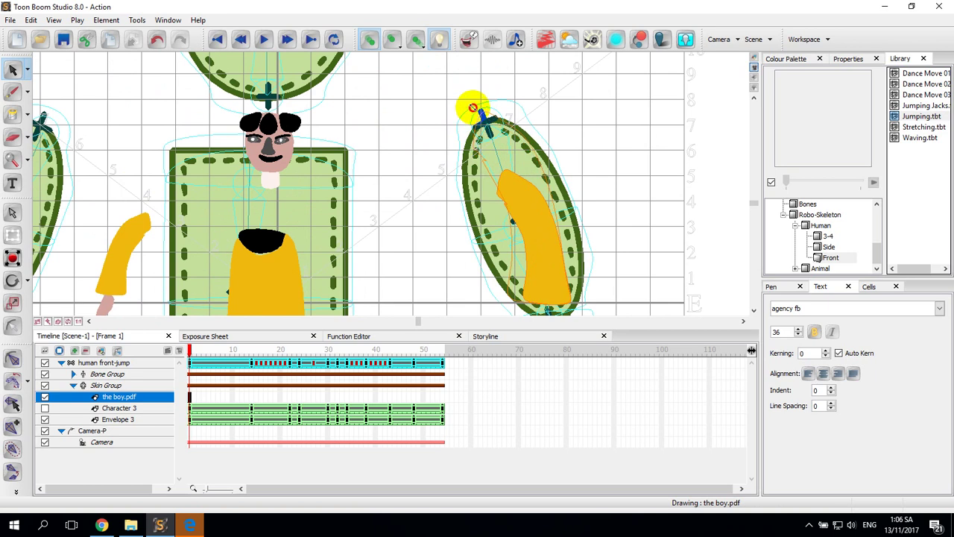
pyautogui.moveTo(473, 107); pyautogui.dragTo(475, 109)
pyautogui.moveTo(518, 198); pyautogui.dragTo(551, 246)
# - Move the boy's whole head and neck onto the round head patch and enlarge them to fit it
pyautogui.moveTo(425, 152); pyautogui.dragTo(443, 222)
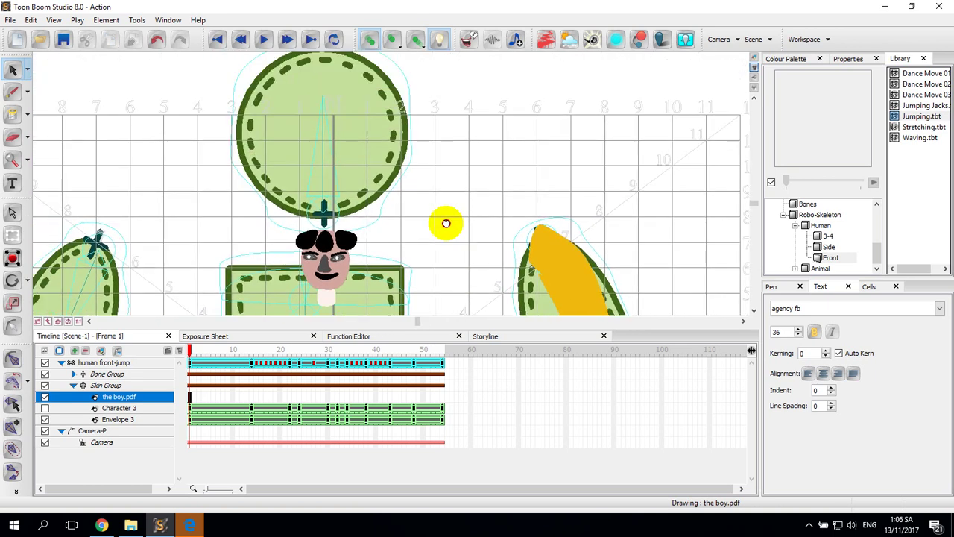
pyautogui.moveTo(272, 215); pyautogui.dragTo(384, 323)
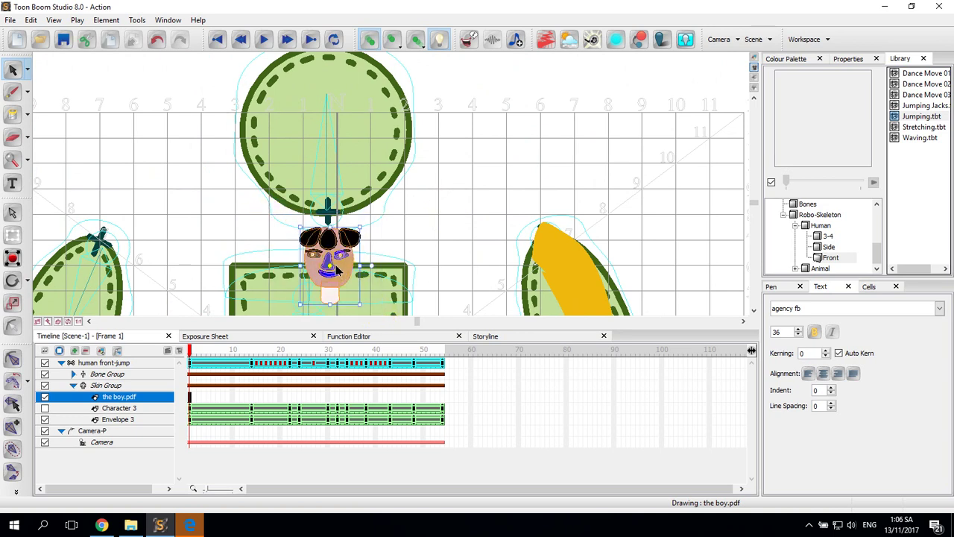
pyautogui.moveTo(337, 272); pyautogui.dragTo(312, 113)
pyautogui.moveTo(360, 173); pyautogui.dragTo(326, 180)
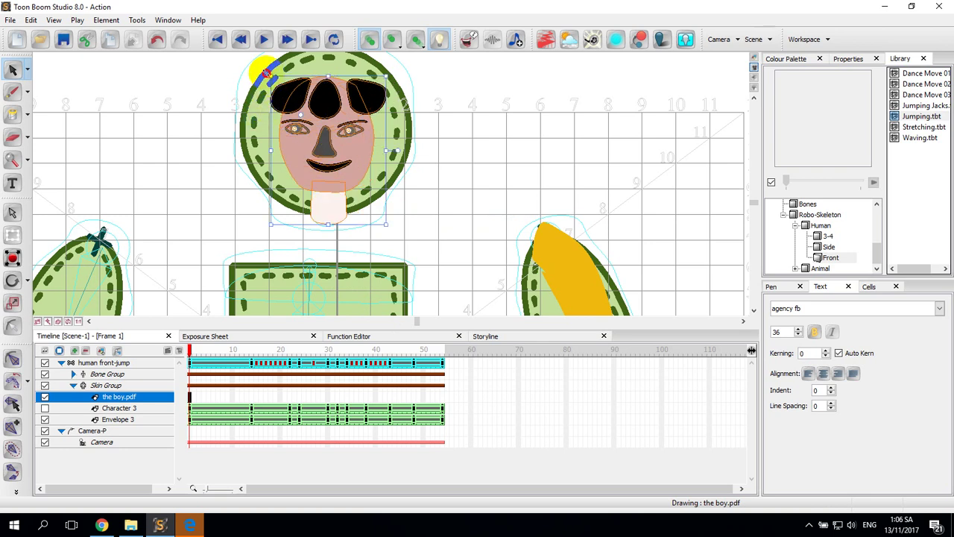
pyautogui.click(433, 160)
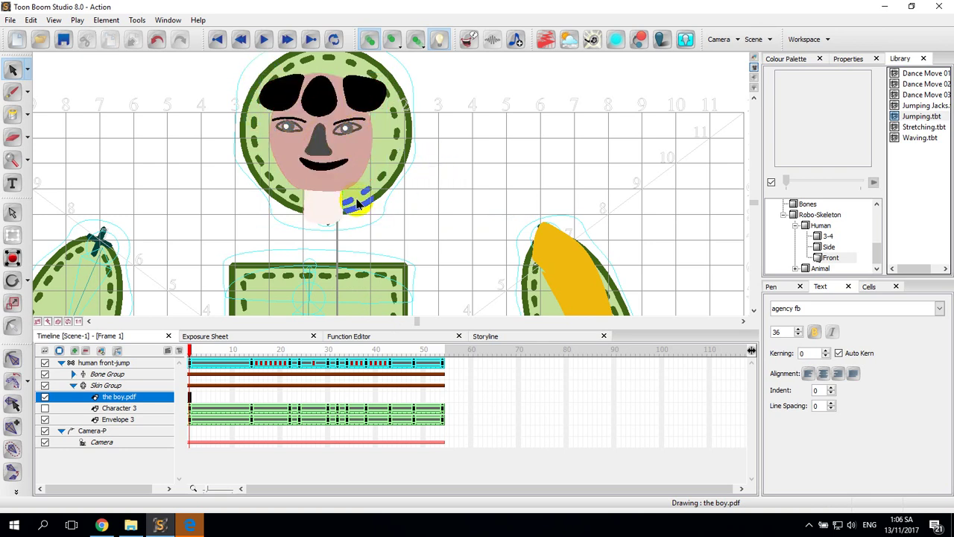
# - Move the boy's yellow shirt up to the top of the rectangular torso patch and enlarge it to cover the patch's width
pyautogui.scroll(-5, 383, 141)
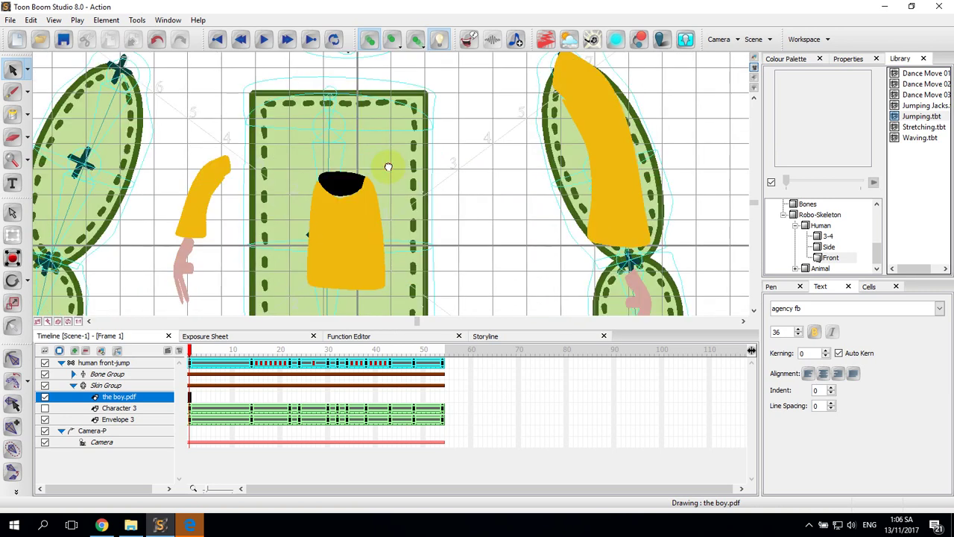
pyautogui.click(355, 237)
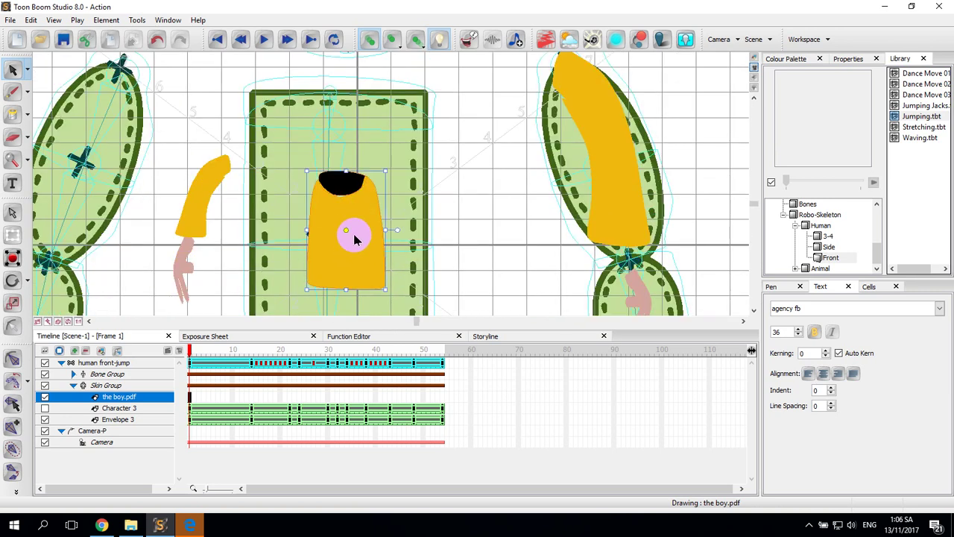
pyautogui.moveTo(355, 237); pyautogui.dragTo(332, 146)
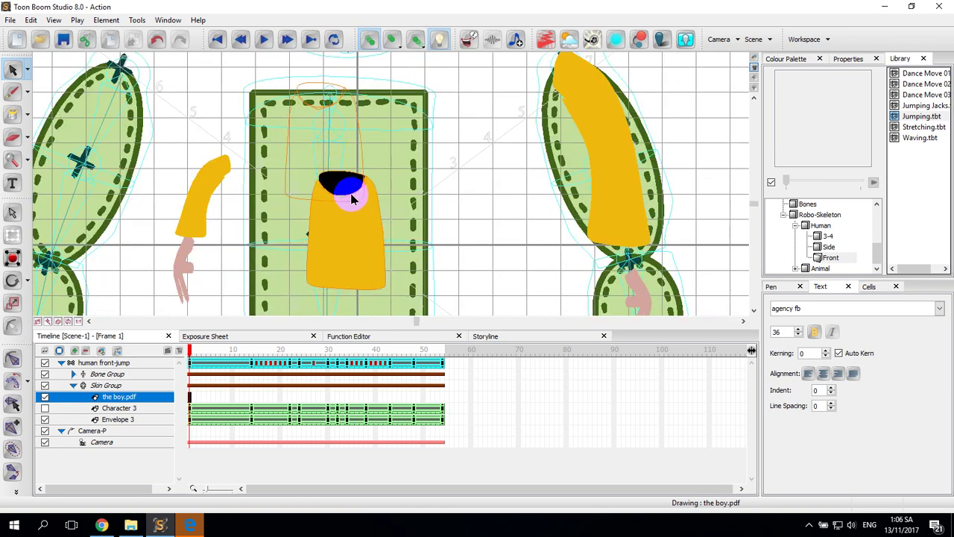
pyautogui.moveTo(353, 198); pyautogui.dragTo(423, 293)
pyautogui.moveTo(484, 265); pyautogui.dragTo(490, 191)
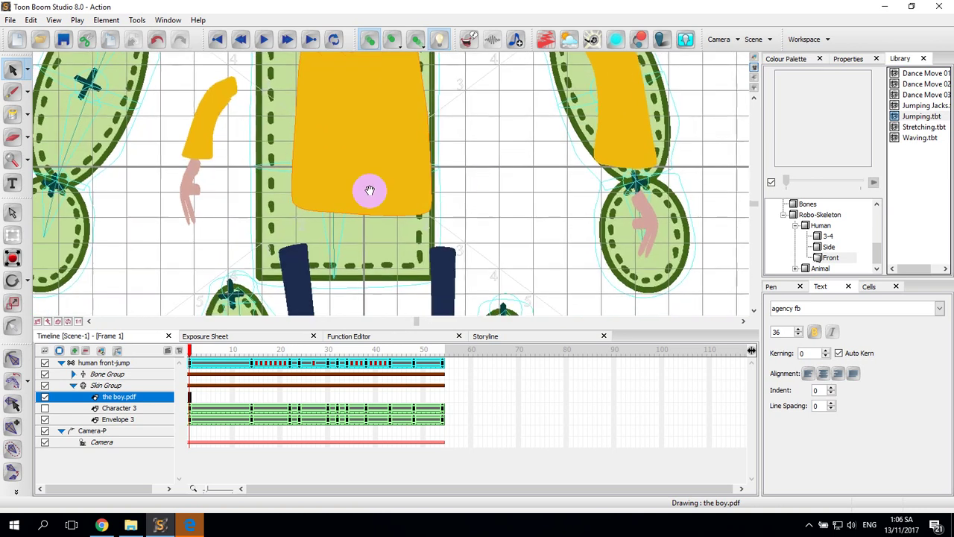
pyautogui.moveTo(291, 214)
pyautogui.mouseDown()
pyautogui.moveTo(261, 235)
pyautogui.moveTo(215, 293)
pyautogui.mouseUp()
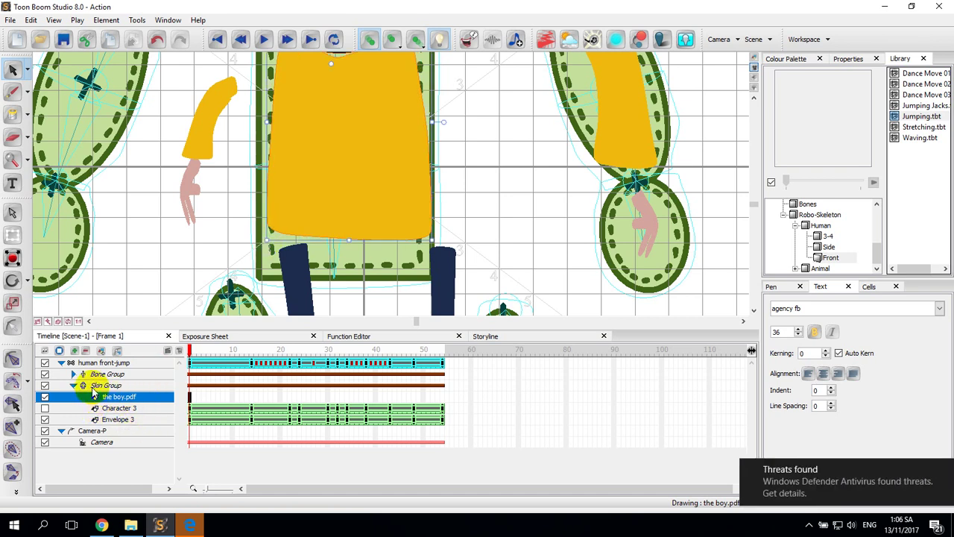
# - Move the boy's two orange feet onto the matching oval foot patches at the ends of the legs
pyautogui.scroll(-5, 358, 259)
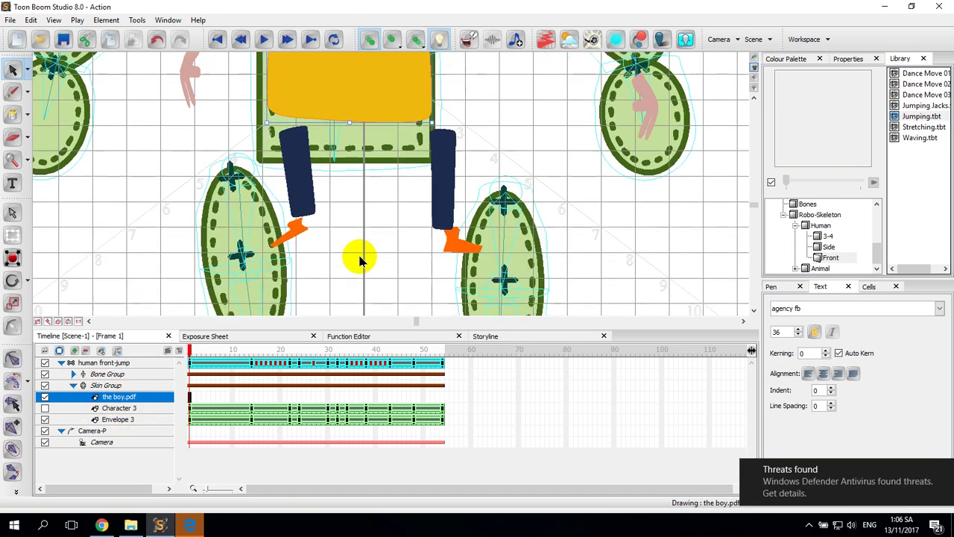
pyautogui.scroll(-1, 359, 259)
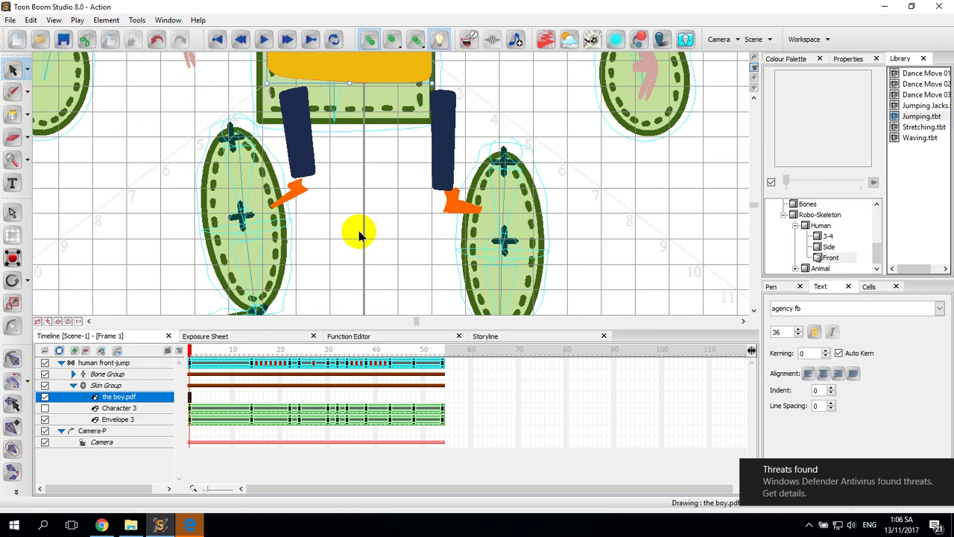
pyautogui.click(459, 208)
pyautogui.scroll(-3, 460, 208)
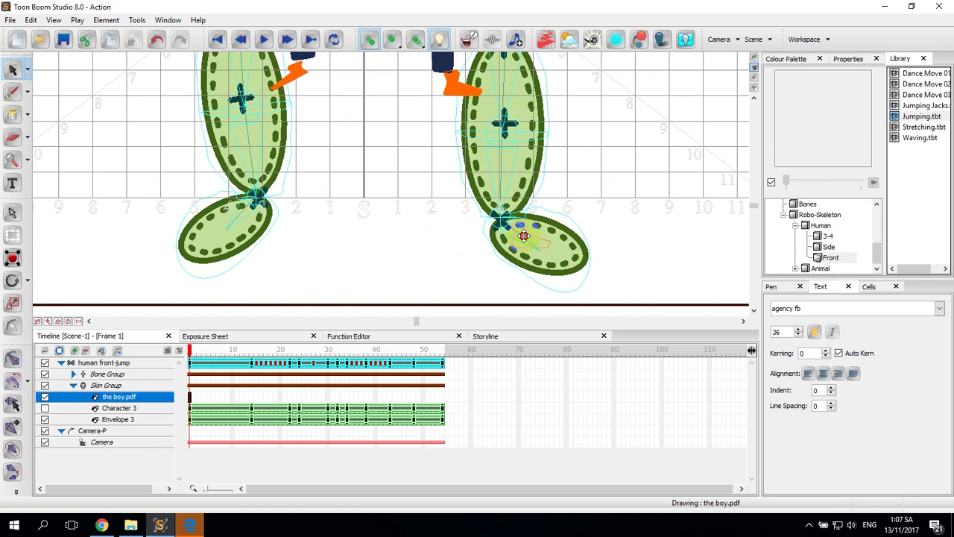
pyautogui.moveTo(524, 235); pyautogui.dragTo(525, 235)
pyautogui.moveTo(301, 73); pyautogui.dragTo(248, 206)
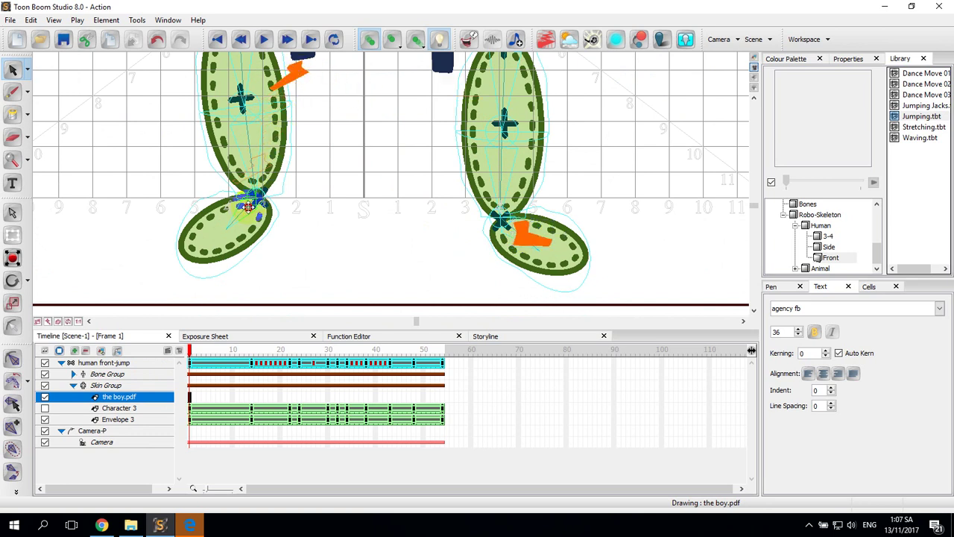
pyautogui.moveTo(237, 239); pyautogui.dragTo(238, 239)
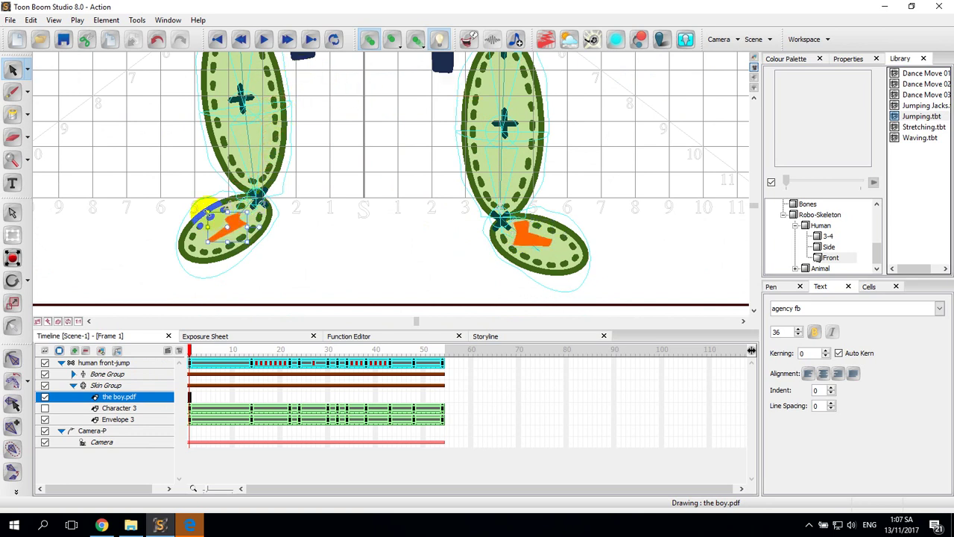
# - Enlarge both orange feet so they fill their foot patches and reach toward the ankle joints
pyautogui.click(199, 205)
pyautogui.moveTo(194, 200); pyautogui.dragTo(253, 243)
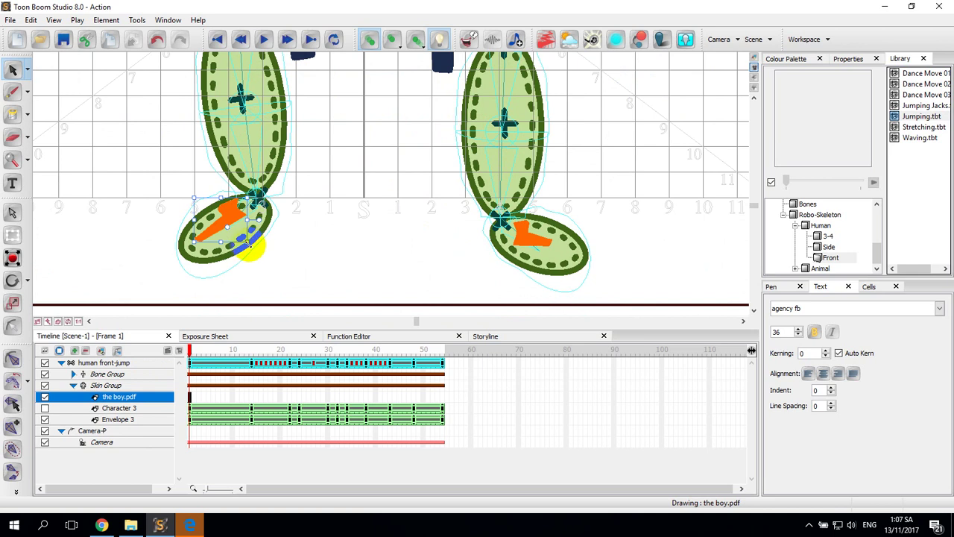
pyautogui.click(241, 237)
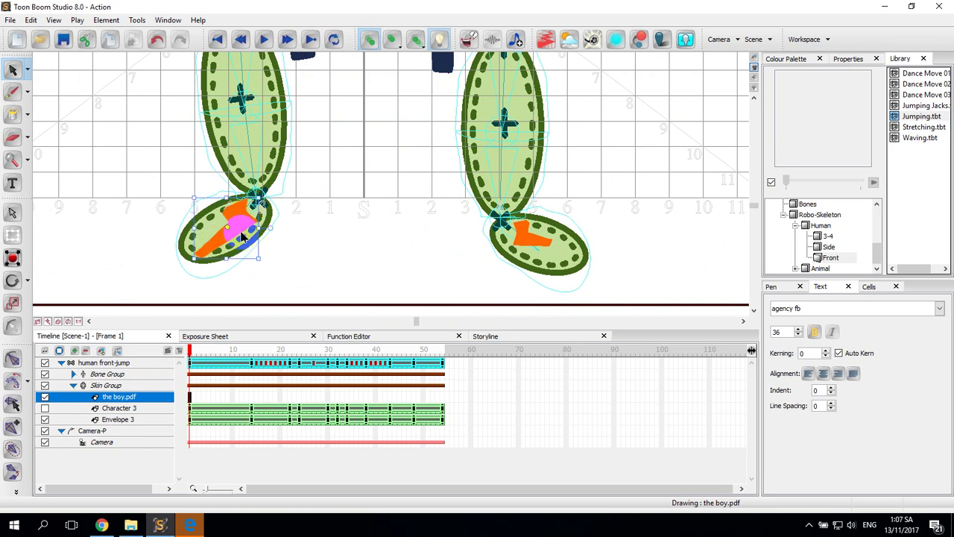
pyautogui.moveTo(238, 221); pyautogui.dragTo(538, 249)
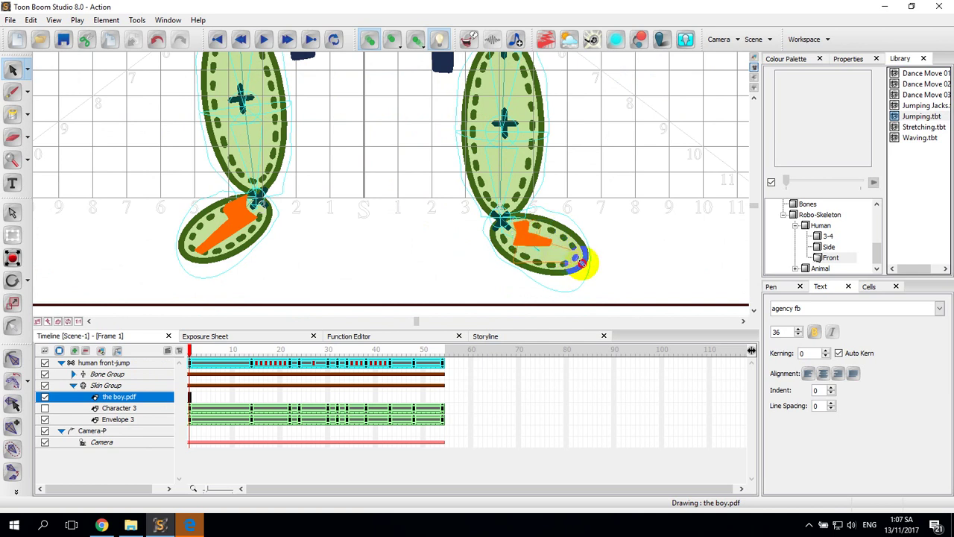
pyautogui.moveTo(582, 261); pyautogui.dragTo(520, 226)
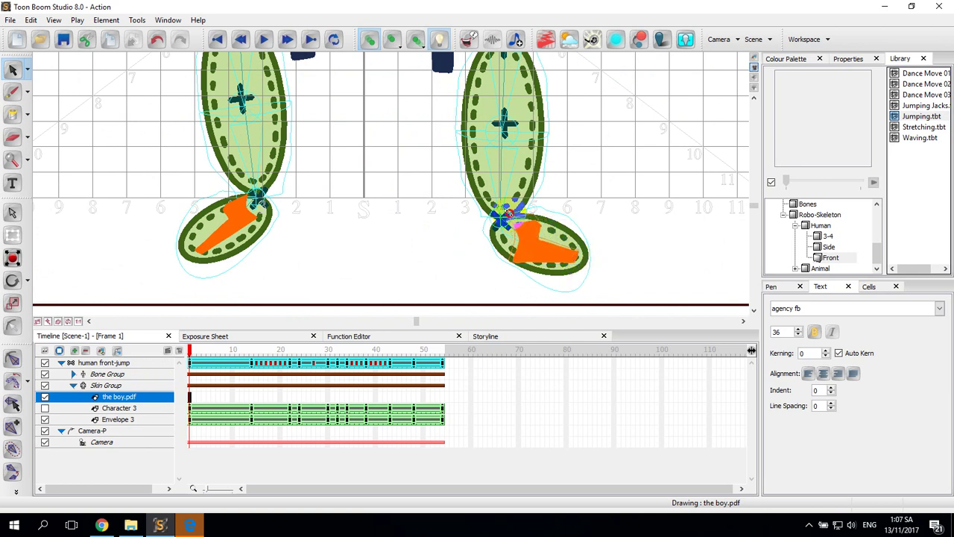
# - Move the right-hand navy trouser leg onto its leg patch and stretch it from the ankle to the hip joint
pyautogui.click(442, 65)
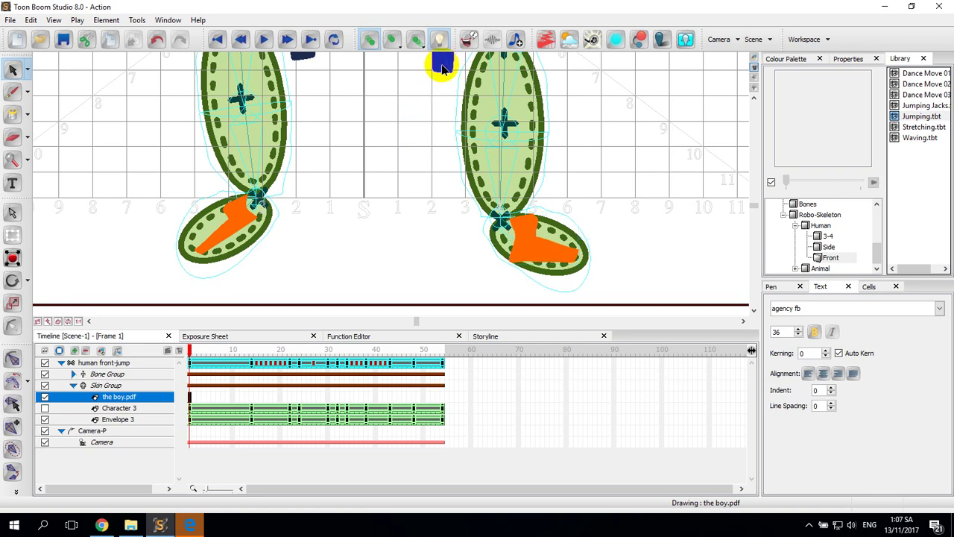
pyautogui.click(506, 164)
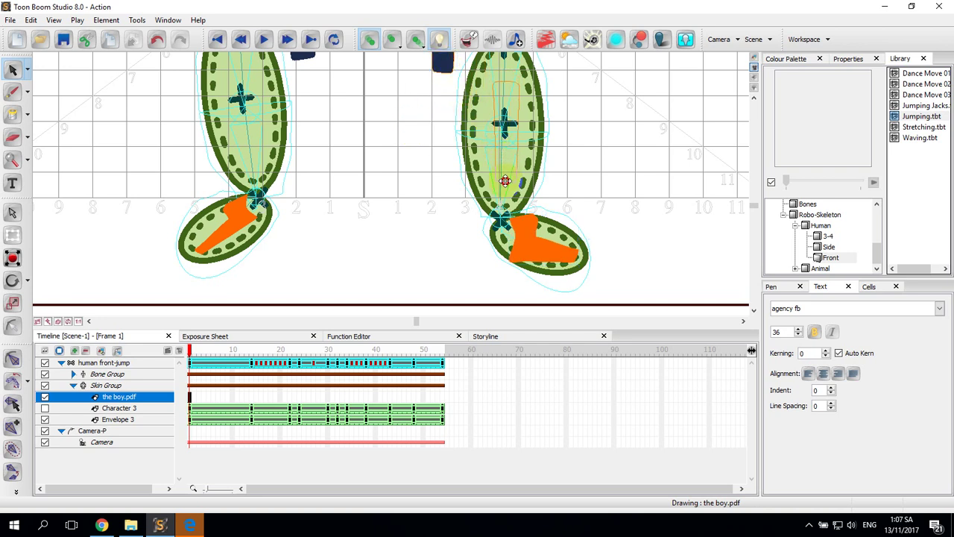
pyautogui.click(504, 214)
pyautogui.moveTo(507, 203); pyautogui.dragTo(503, 65)
pyautogui.press('space')
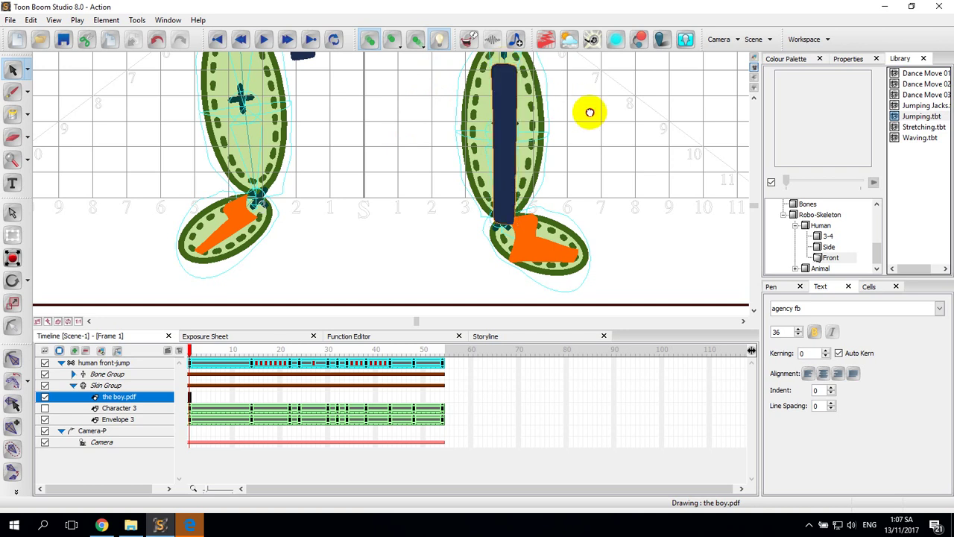
pyautogui.moveTo(590, 113); pyautogui.dragTo(592, 193)
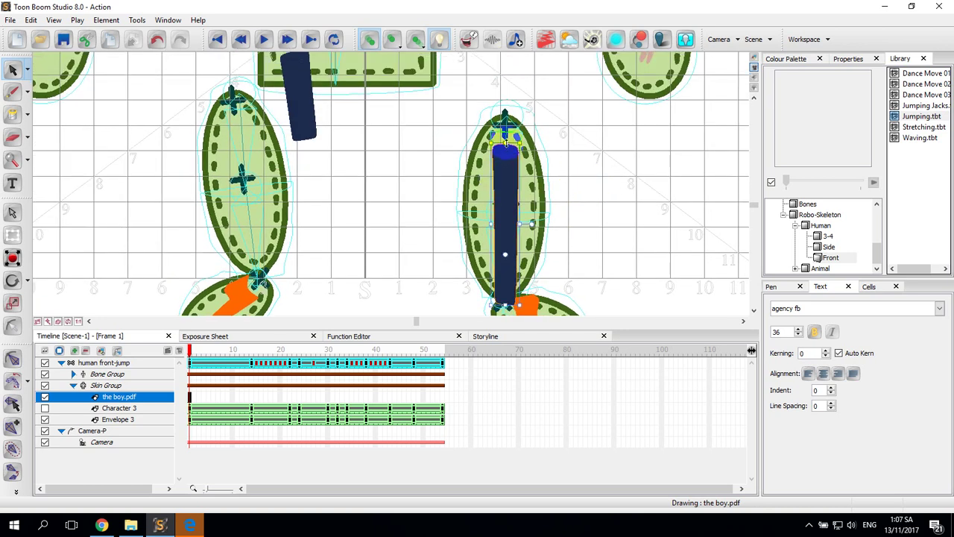
pyautogui.click(506, 120)
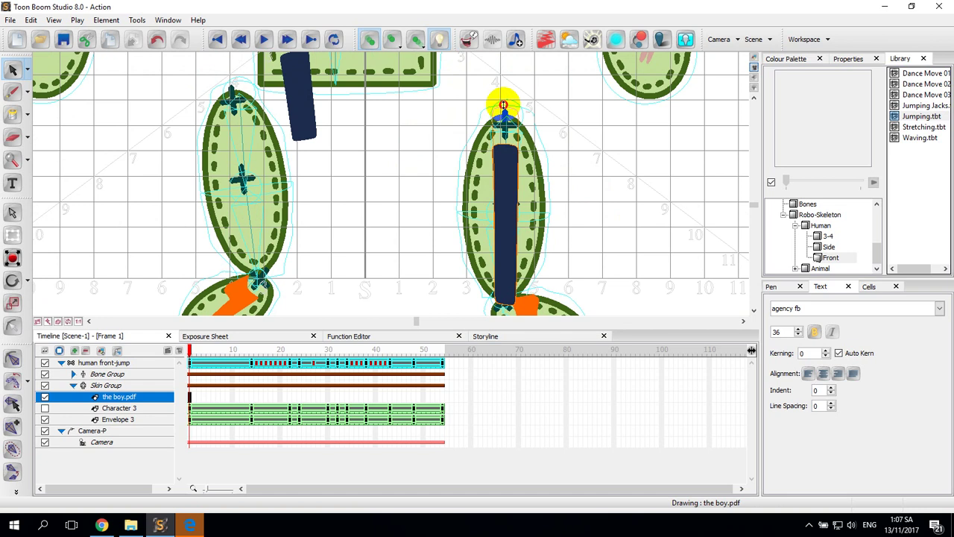
# - Move the left-hand navy trouser leg onto its leg patch, lengthen it down to the ankle and adjust its width and position
pyautogui.moveTo(413, 211); pyautogui.dragTo(481, 256)
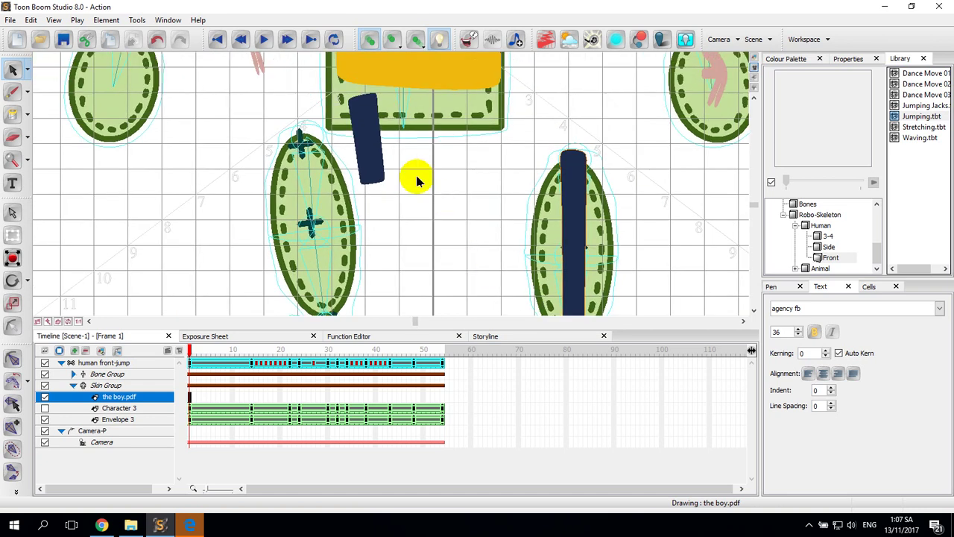
pyautogui.moveTo(370, 139); pyautogui.dragTo(315, 179)
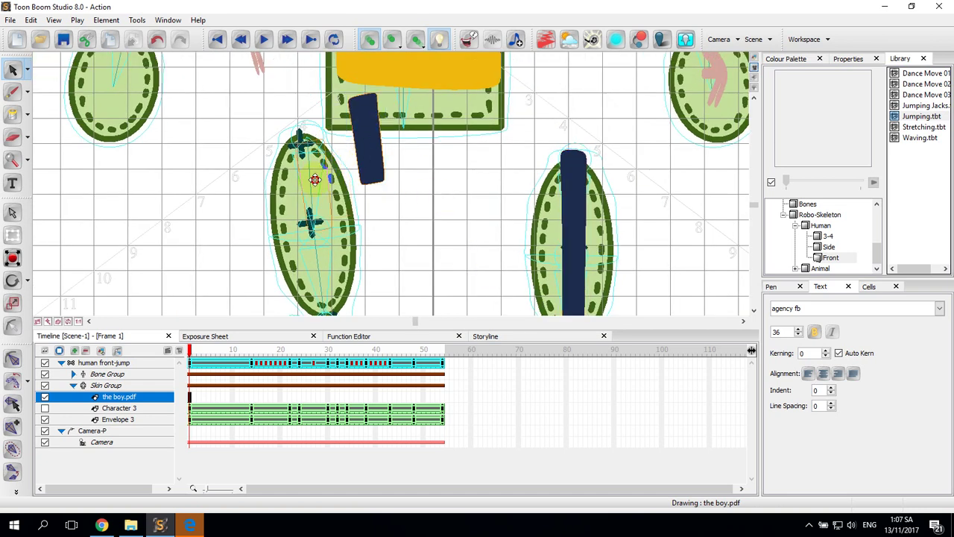
pyautogui.moveTo(368, 238); pyautogui.dragTo(371, 188)
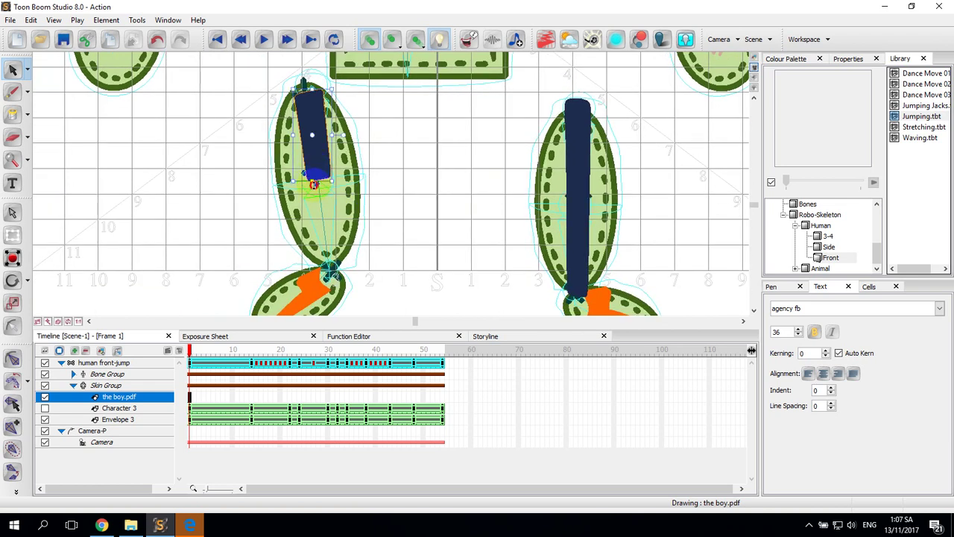
pyautogui.moveTo(314, 185); pyautogui.dragTo(331, 275)
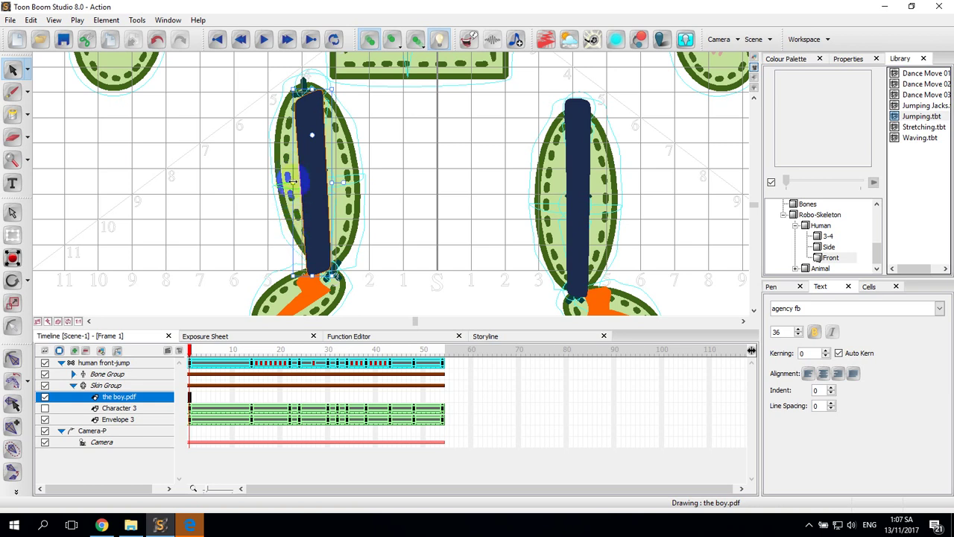
pyautogui.moveTo(293, 182); pyautogui.dragTo(301, 181)
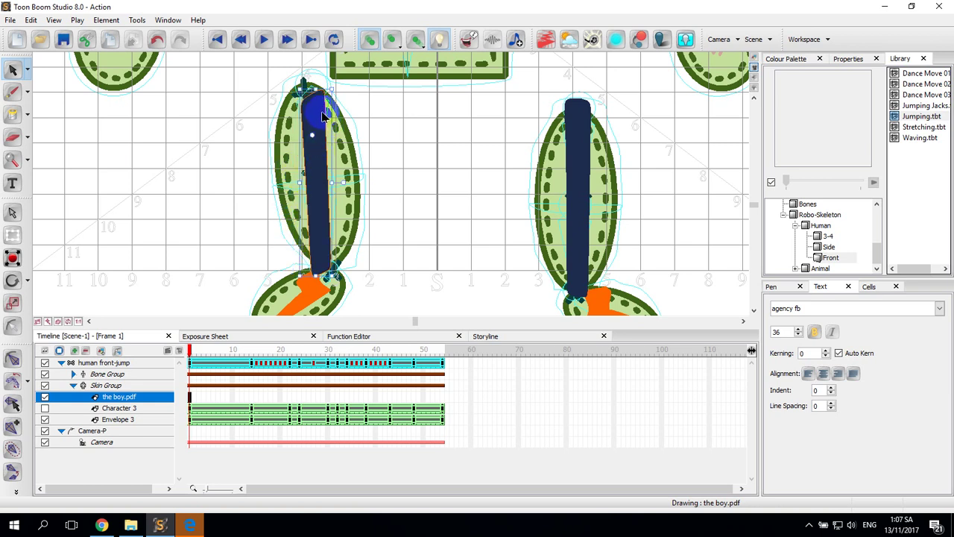
pyautogui.moveTo(322, 96)
pyautogui.mouseDown()
pyautogui.moveTo(304, 100)
pyautogui.moveTo(294, 85)
pyautogui.mouseUp()
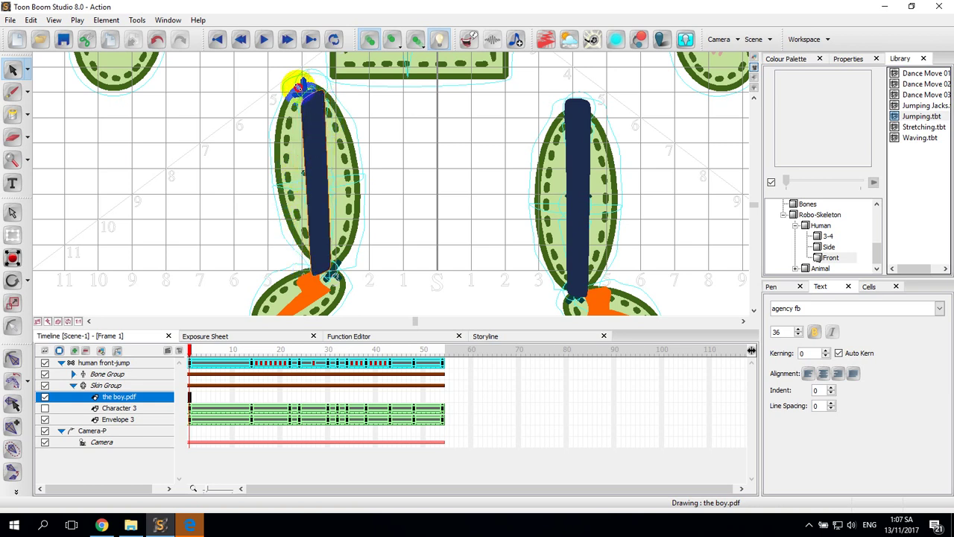
# - Reshape the left-hand navy trouser leg with the Perspective tool, widening its upper end at the hip and adjusting its ankle end
pyautogui.click(11, 91)
pyautogui.click(23, 93)
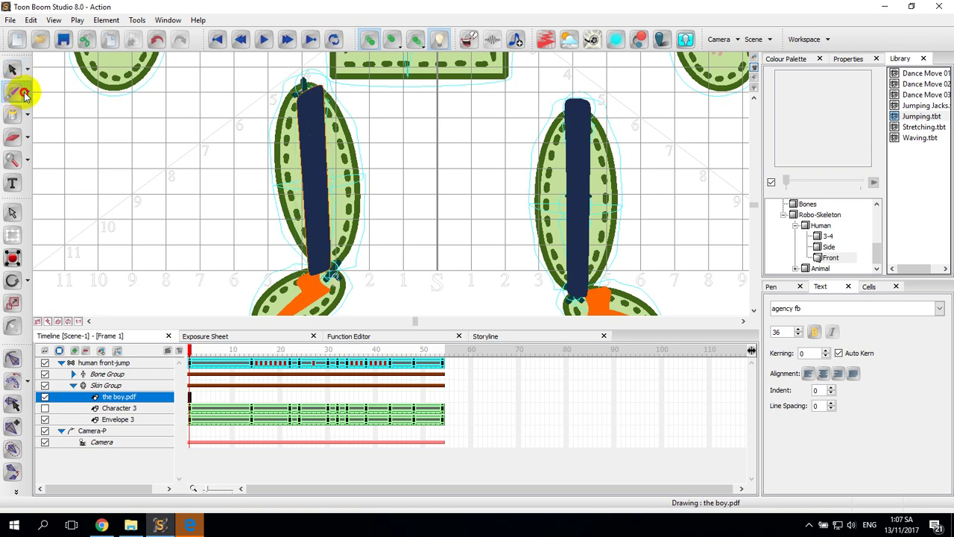
pyautogui.click(26, 94)
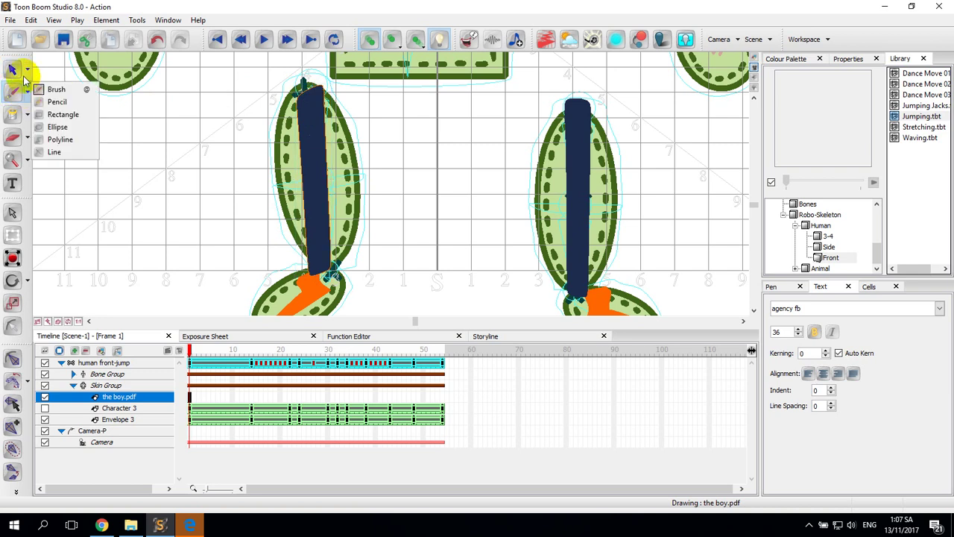
pyautogui.click(26, 74)
pyautogui.click(26, 73)
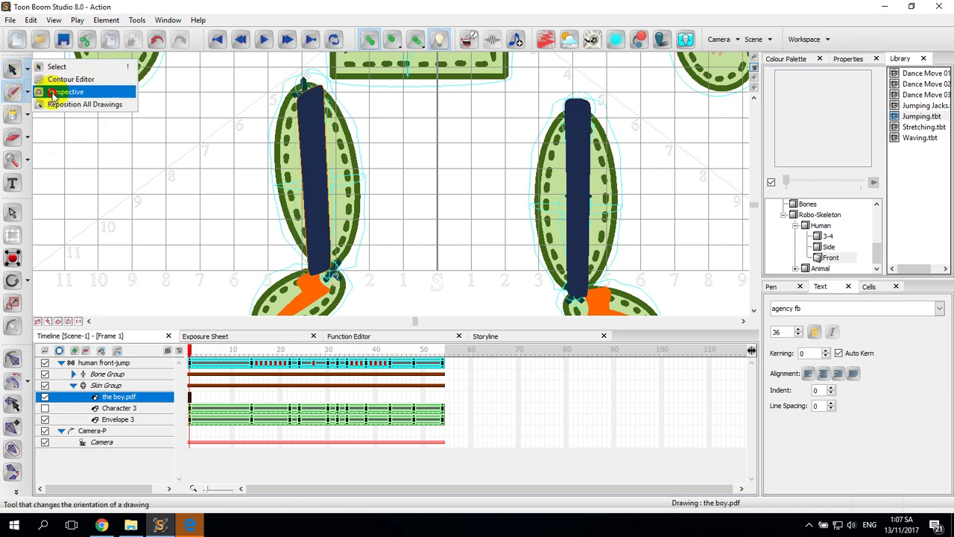
pyautogui.click(60, 91)
pyautogui.click(306, 109)
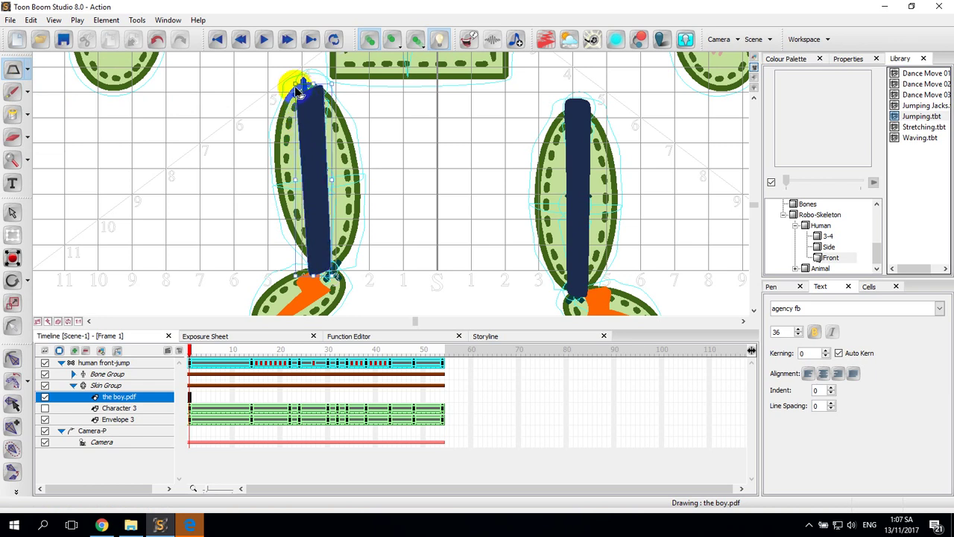
pyautogui.moveTo(296, 85); pyautogui.dragTo(339, 90)
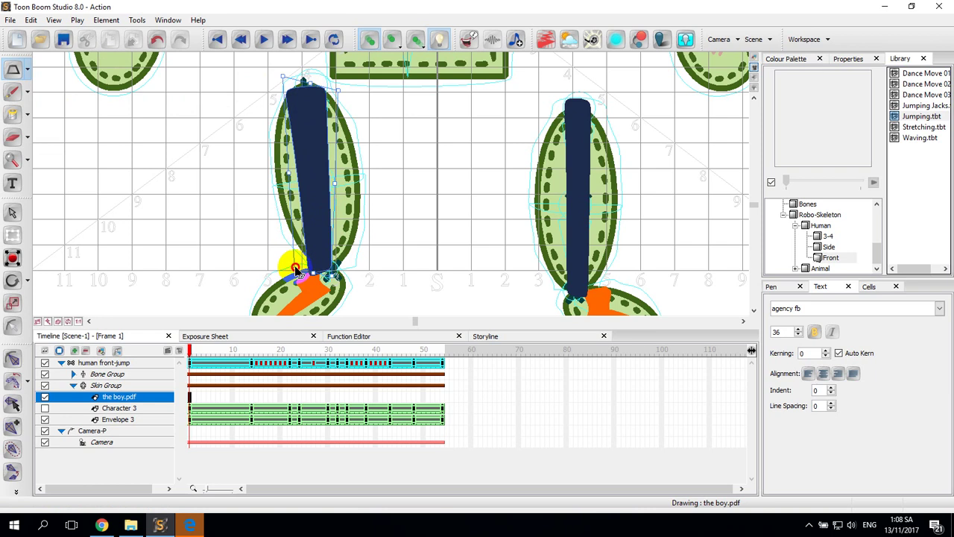
pyautogui.moveTo(297, 266); pyautogui.dragTo(341, 267)
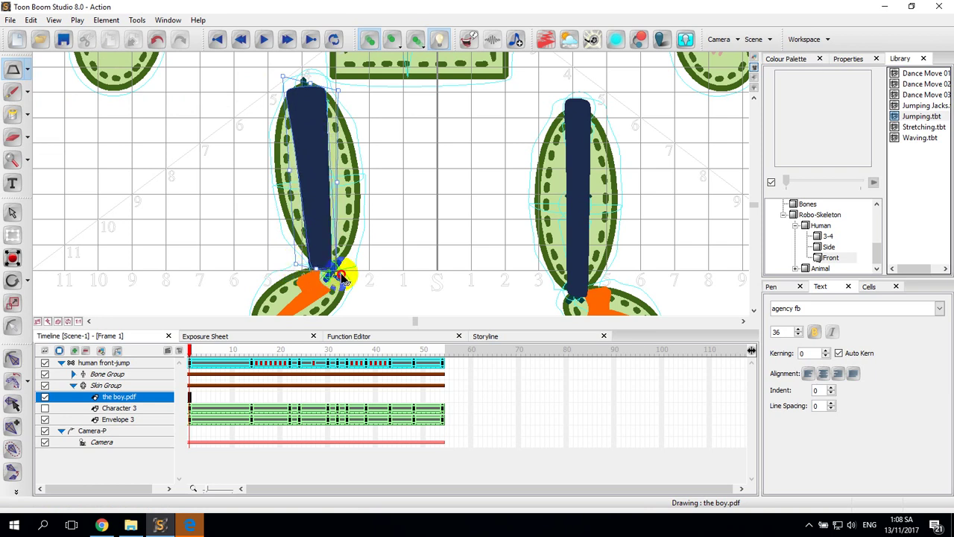
pyautogui.click(417, 171)
# - Move the loose yellow sleeve onto the upper part of the left-hand arm patch, with its top at the shoulder joint
pyautogui.moveTo(425, 123); pyautogui.dragTo(446, 309)
pyautogui.moveTo(375, 213); pyautogui.dragTo(403, 258)
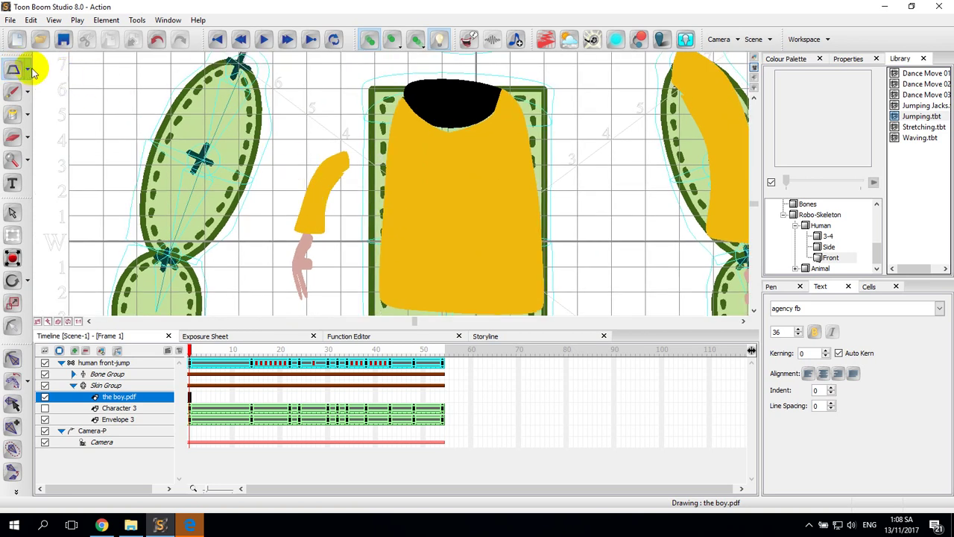
pyautogui.click(28, 70)
pyautogui.click(55, 66)
pyautogui.click(319, 200)
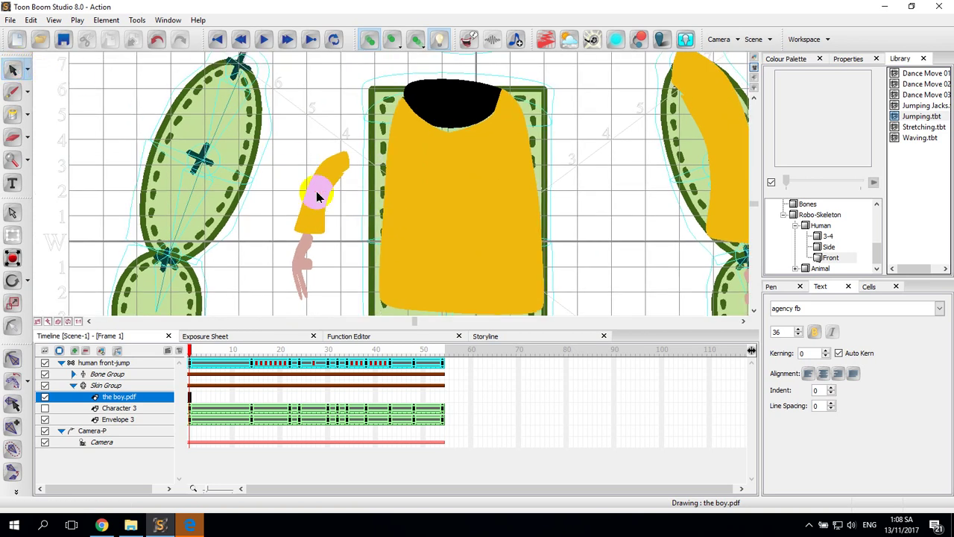
pyautogui.moveTo(319, 200); pyautogui.dragTo(216, 146)
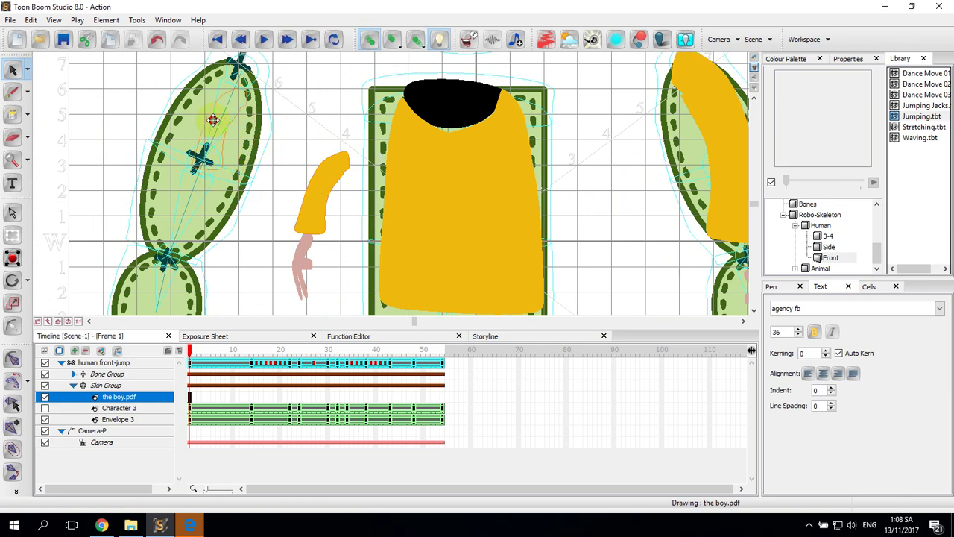
pyautogui.moveTo(212, 110); pyautogui.dragTo(213, 111)
# - Move the loose pink hand onto the left-hand hand patch and enlarge it to fill the patch up to the wrist joint
pyautogui.press('space')
pyautogui.moveTo(335, 201)
pyautogui.mouseDown()
pyautogui.moveTo(364, 154)
pyautogui.moveTo(397, 131)
pyautogui.mouseUp()
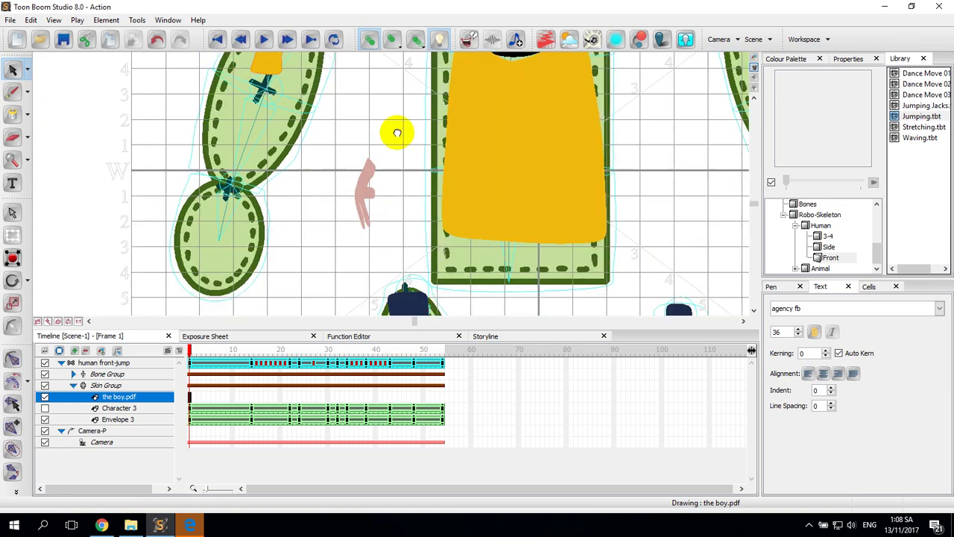
pyautogui.moveTo(365, 192); pyautogui.dragTo(230, 249)
pyautogui.click(250, 272)
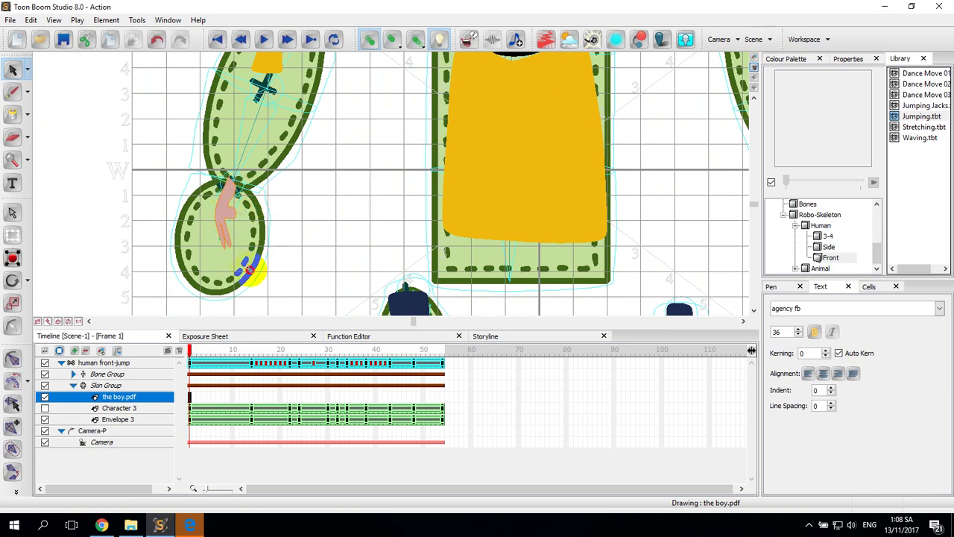
pyautogui.click(217, 229)
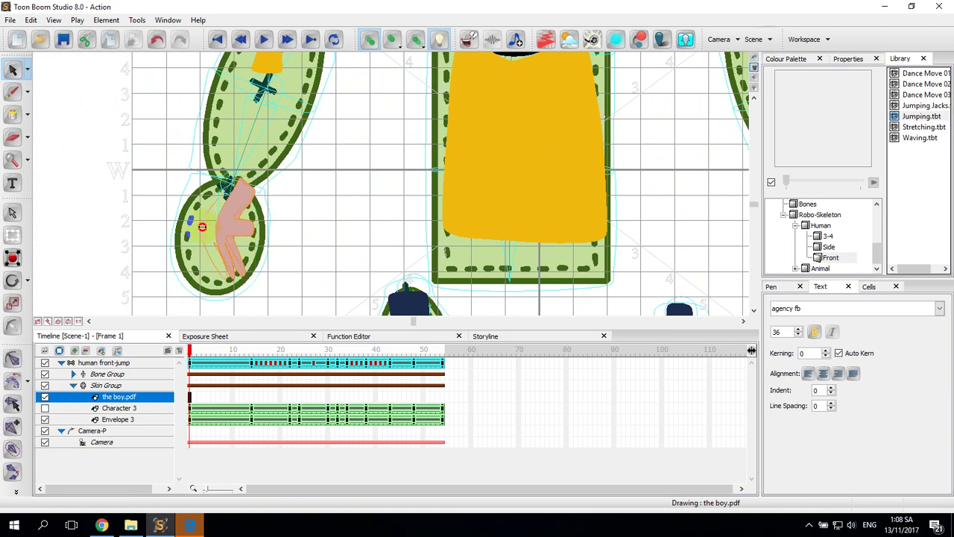
pyautogui.click(242, 202)
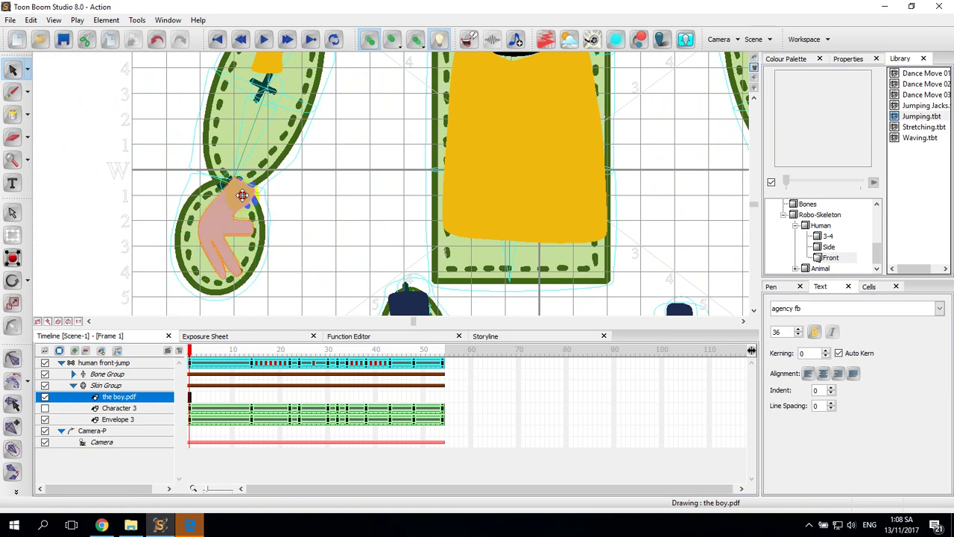
pyautogui.moveTo(243, 195); pyautogui.dragTo(247, 187)
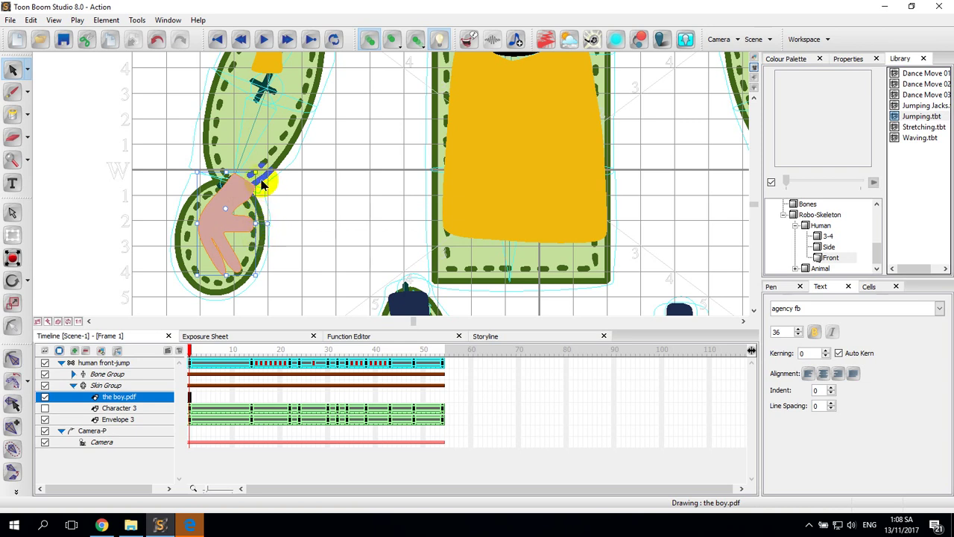
# - Skew the left-hand pink hand with the Perspective tool so its wrist lines up with the wrist joint
pyautogui.click(28, 70)
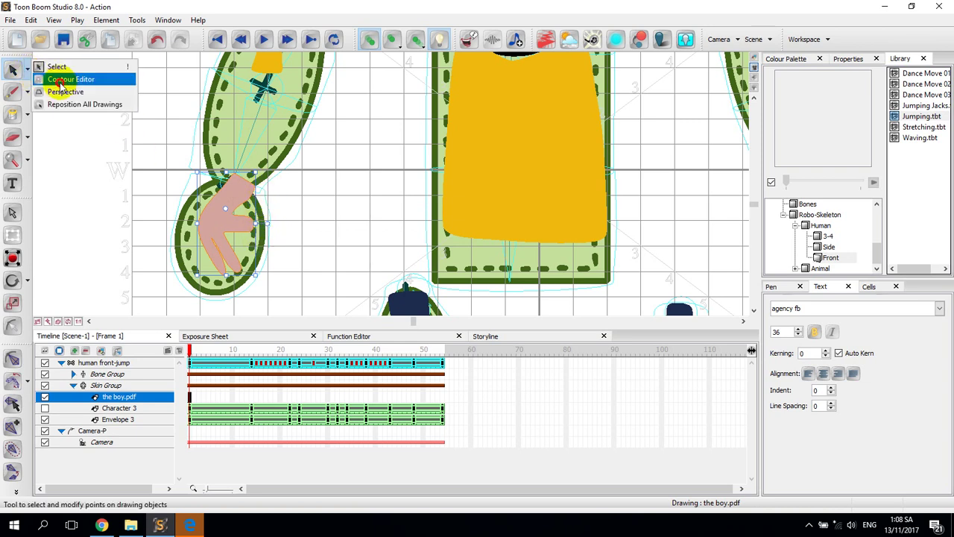
pyautogui.click(67, 79)
pyautogui.click(252, 196)
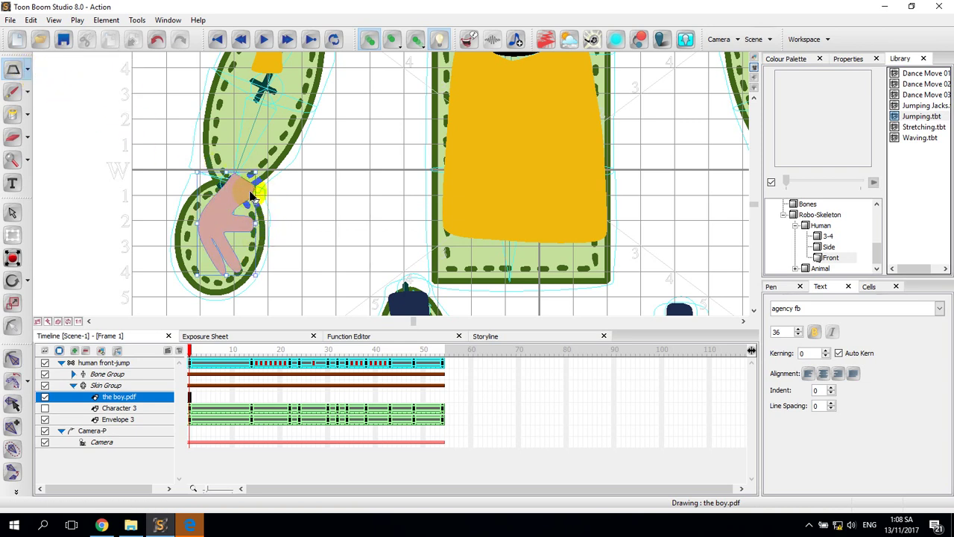
pyautogui.moveTo(252, 171); pyautogui.dragTo(181, 191)
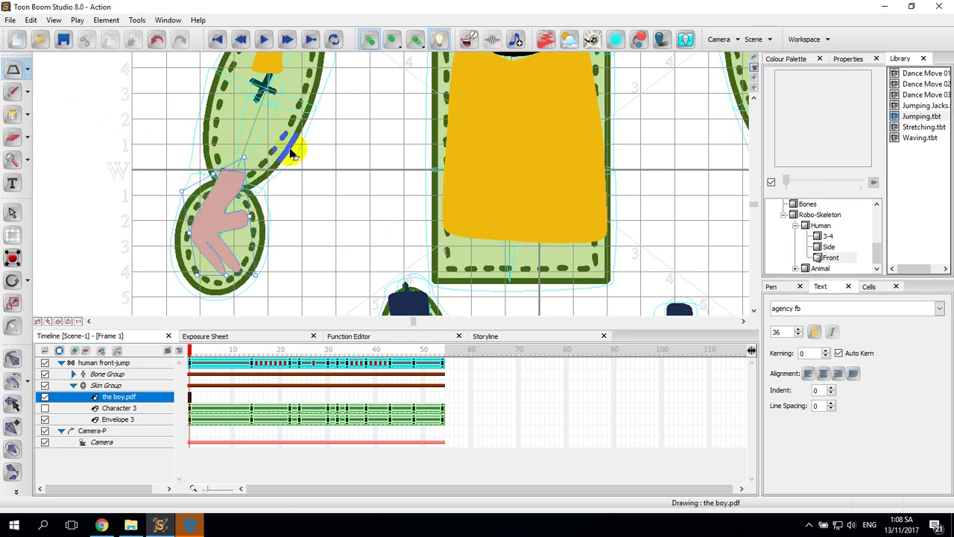
# - Stretch the left-hand yellow sleeve with the Perspective tool down to the wrist and widen it, dismissing the Windows license notice
pyautogui.press('space')
pyautogui.moveTo(374, 160); pyautogui.dragTo(375, 214)
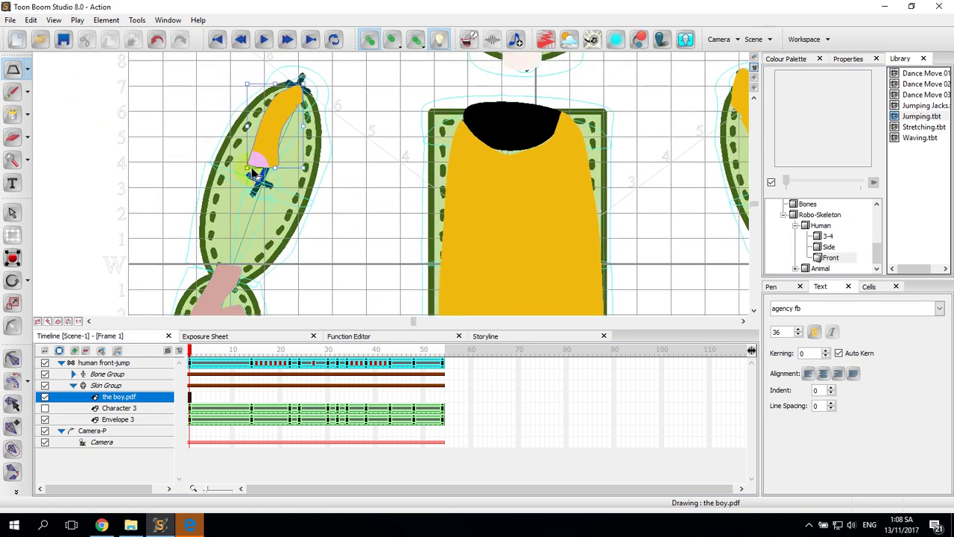
pyautogui.moveTo(223, 208); pyautogui.dragTo(216, 266)
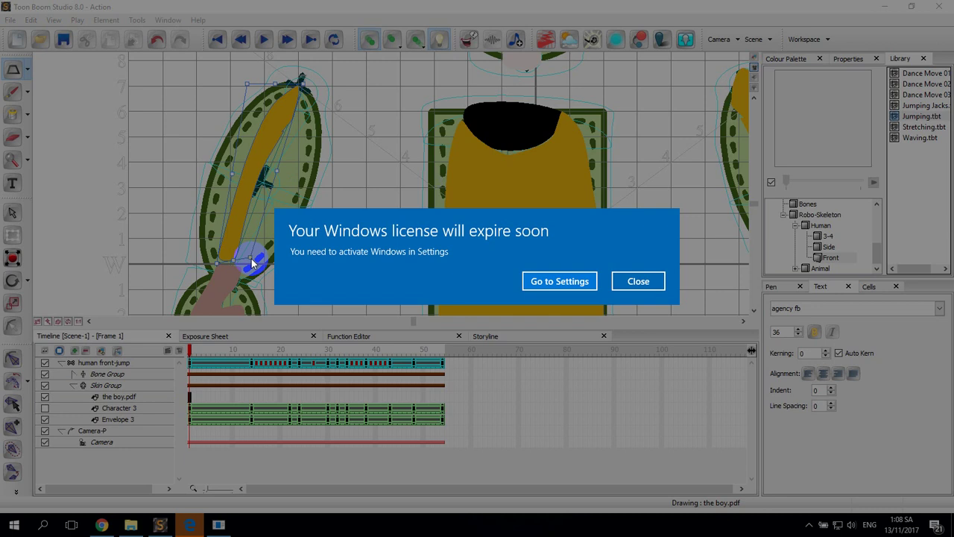
pyautogui.click(636, 282)
pyautogui.click(265, 274)
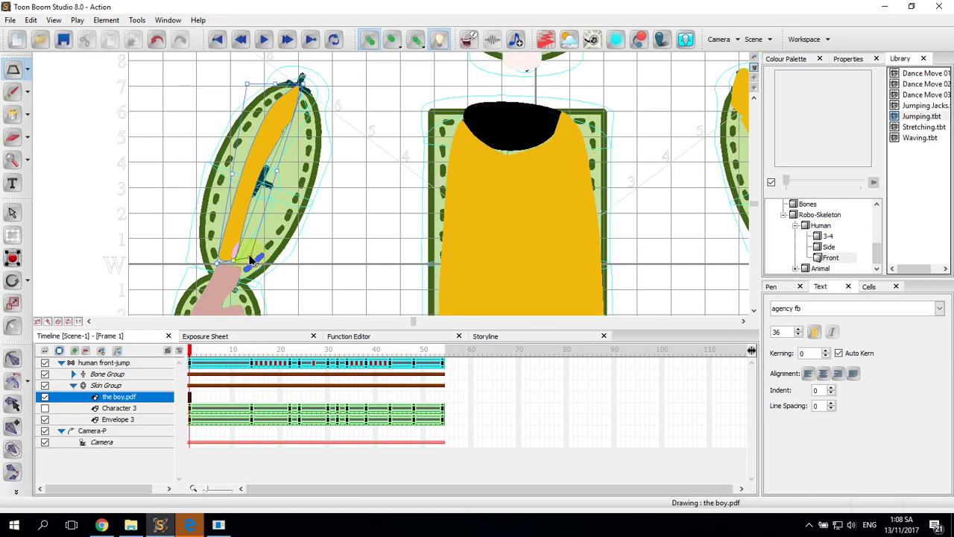
pyautogui.moveTo(248, 263); pyautogui.dragTo(244, 268)
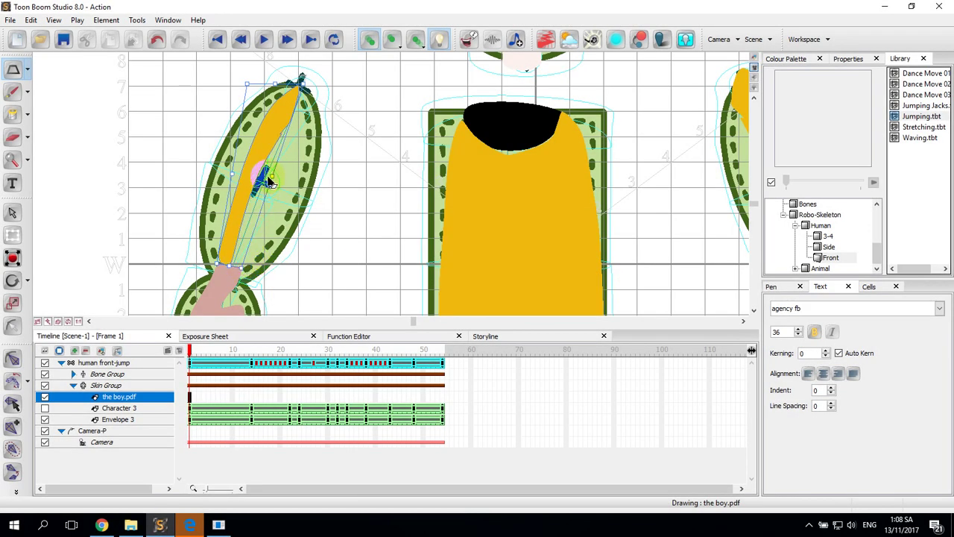
pyautogui.moveTo(276, 180); pyautogui.dragTo(292, 186)
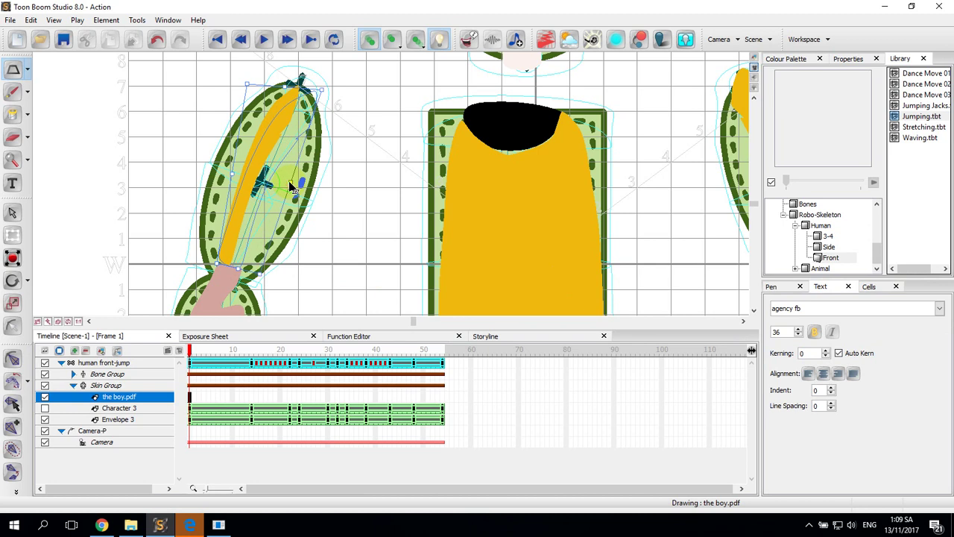
pyautogui.moveTo(246, 84); pyautogui.dragTo(235, 83)
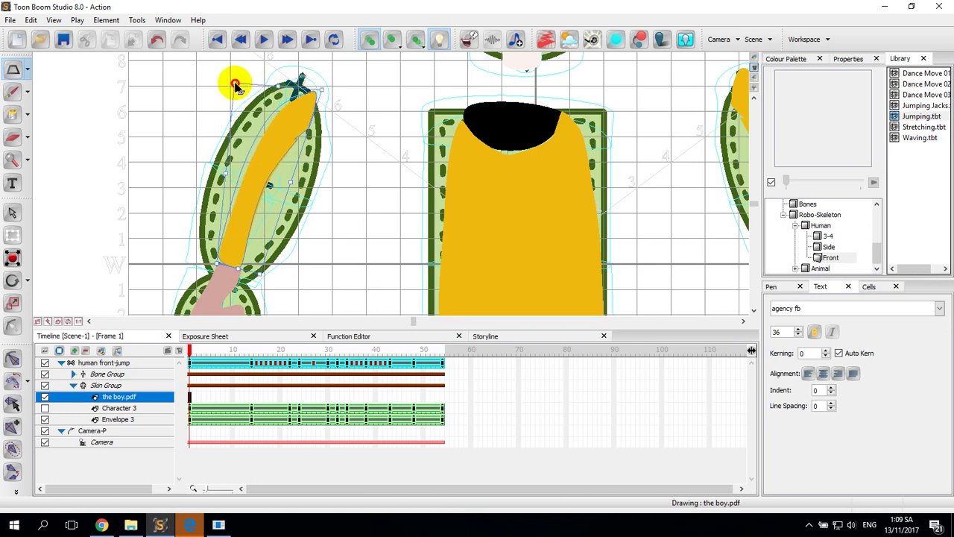
# - Enlarge the left-hand yellow sleeve slightly and shift it so its cuff overlaps the wrist of the hand
pyautogui.click(26, 71)
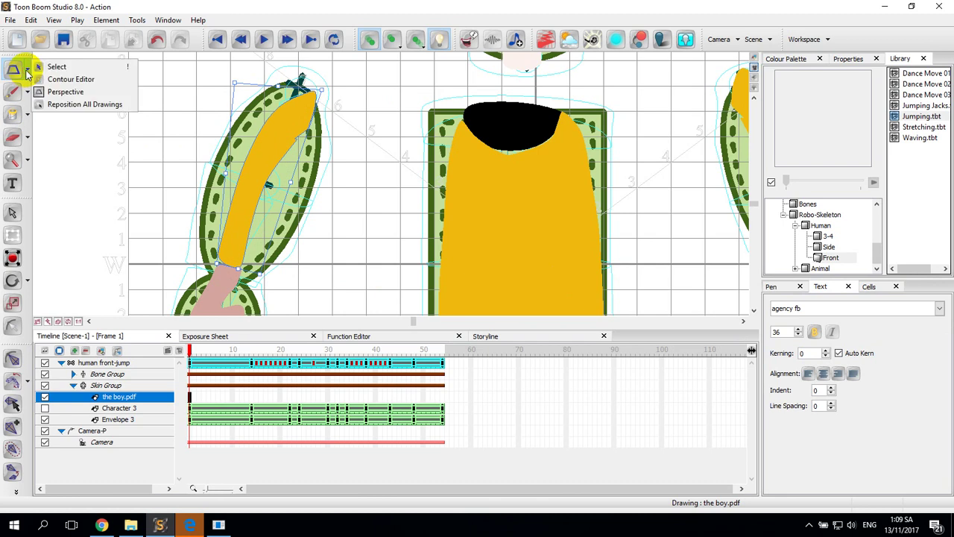
pyautogui.click(82, 77)
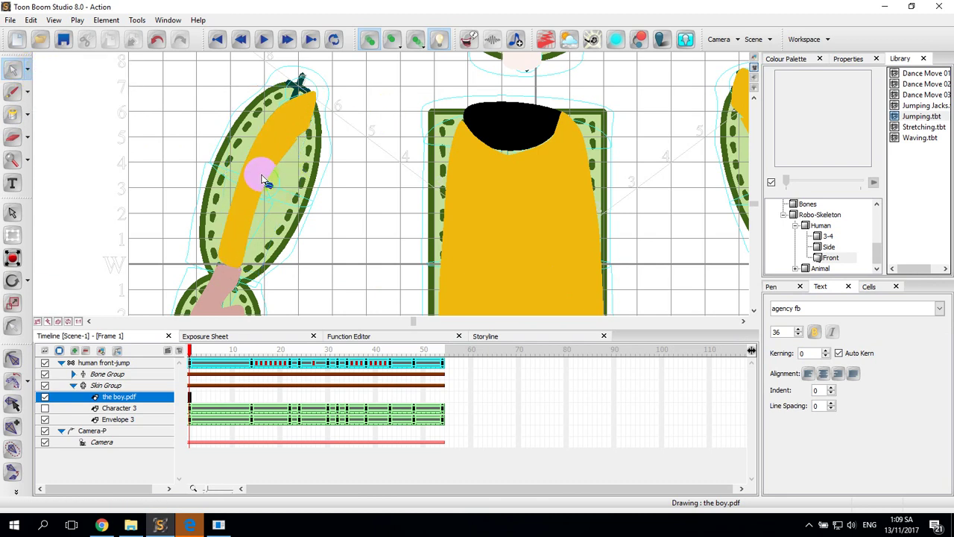
pyautogui.click(27, 72)
pyautogui.click(56, 69)
pyautogui.click(282, 124)
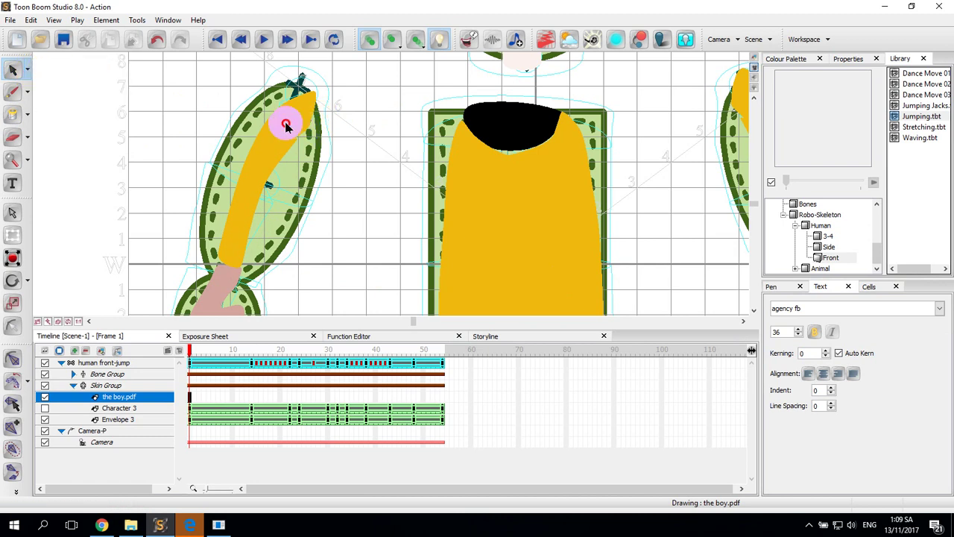
pyautogui.moveTo(218, 89); pyautogui.dragTo(202, 82)
pyautogui.moveTo(267, 143)
pyautogui.mouseDown()
pyautogui.moveTo(277, 150)
pyautogui.moveTo(273, 137)
pyautogui.mouseUp()
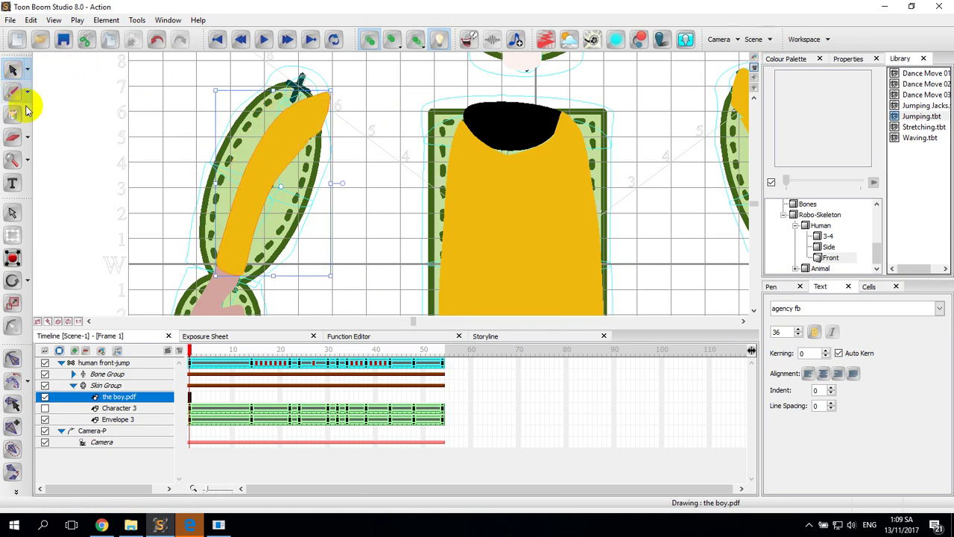
# - Reshape the left-hand yellow sleeve with the Perspective tool so it is broader and its upper end meets the shoulder joint
pyautogui.click(27, 69)
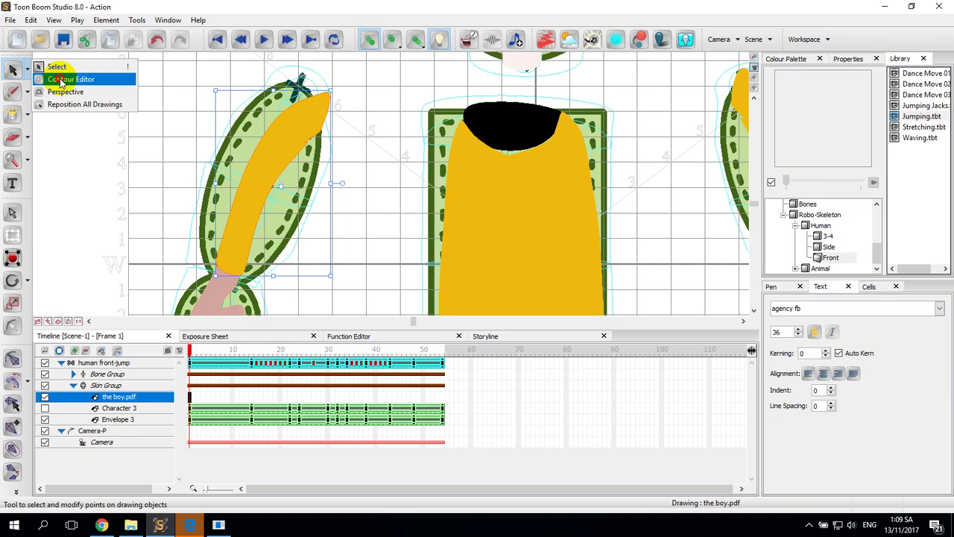
pyautogui.click(61, 81)
pyautogui.click(27, 69)
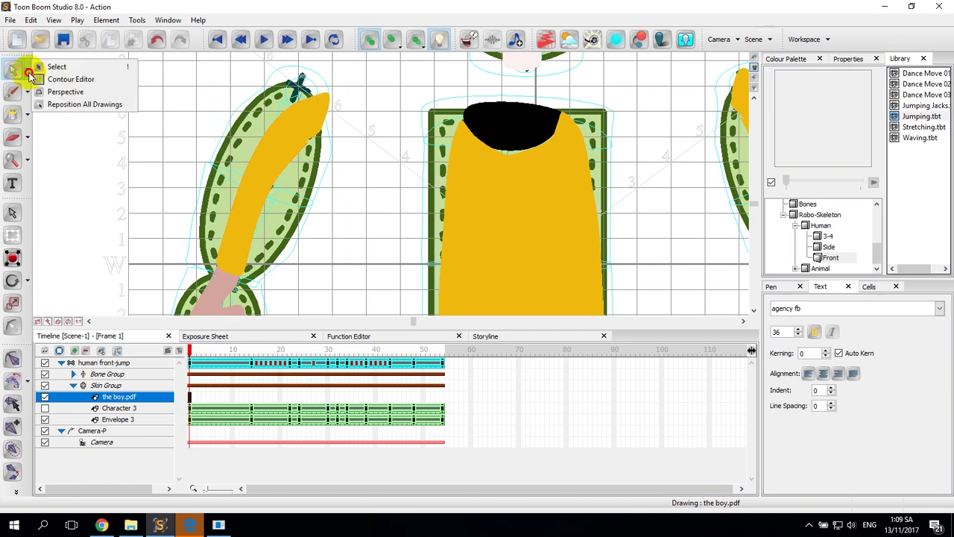
pyautogui.click(52, 92)
pyautogui.click(333, 102)
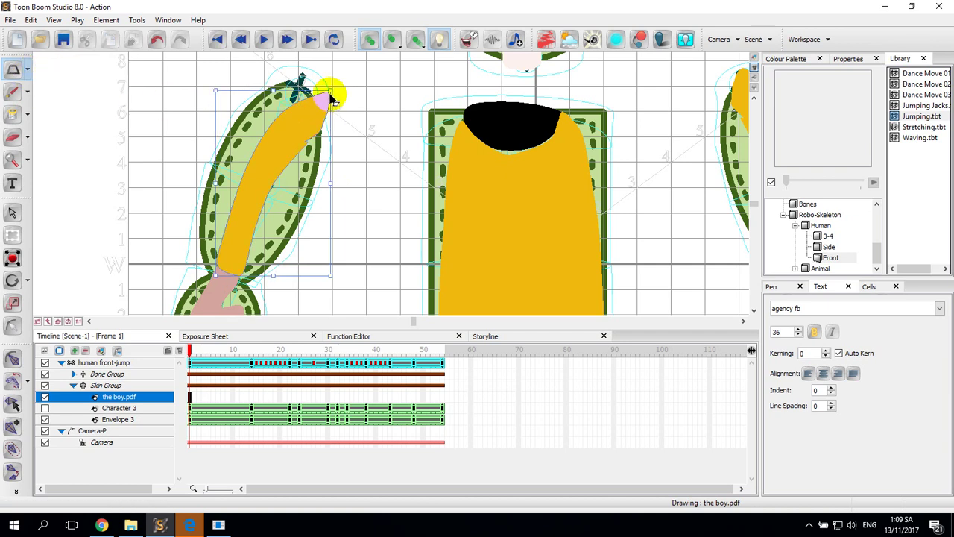
pyautogui.moveTo(331, 91); pyautogui.dragTo(290, 94)
pyautogui.moveTo(311, 185)
pyautogui.mouseDown()
pyautogui.moveTo(336, 171)
pyautogui.moveTo(313, 82)
pyautogui.mouseUp()
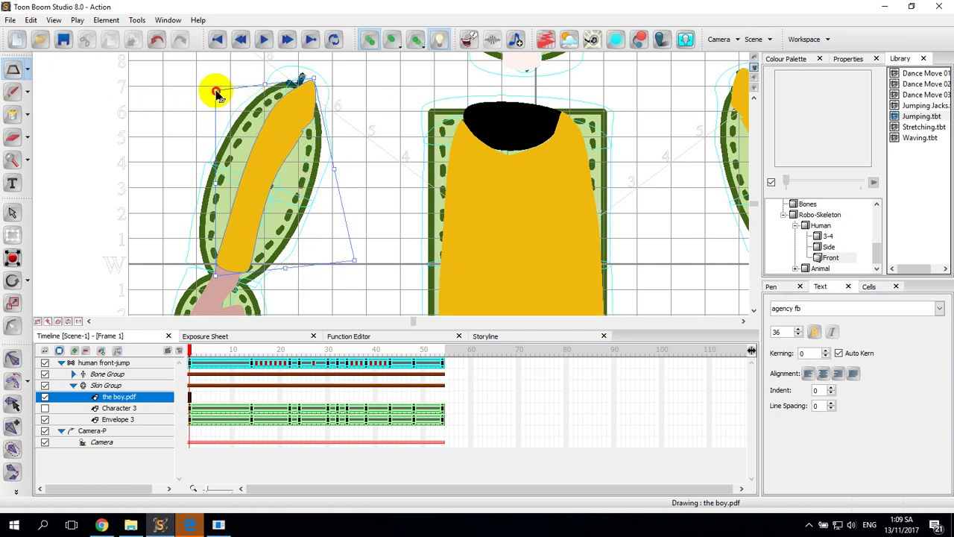
pyautogui.moveTo(215, 93); pyautogui.dragTo(181, 116)
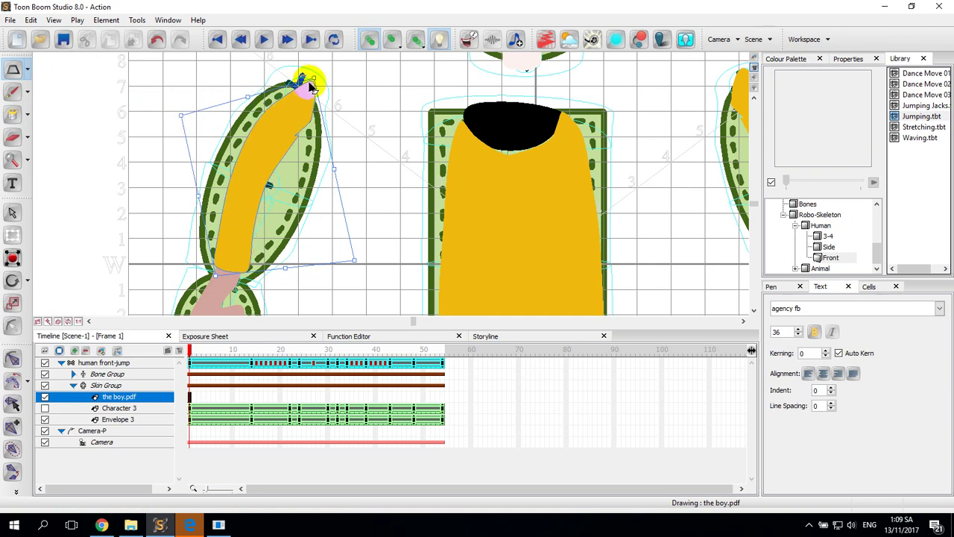
pyautogui.moveTo(314, 81); pyautogui.dragTo(302, 82)
# - Select the yellow sleeve on the right-hand arm patch with the Perspective tool
pyautogui.press('space')
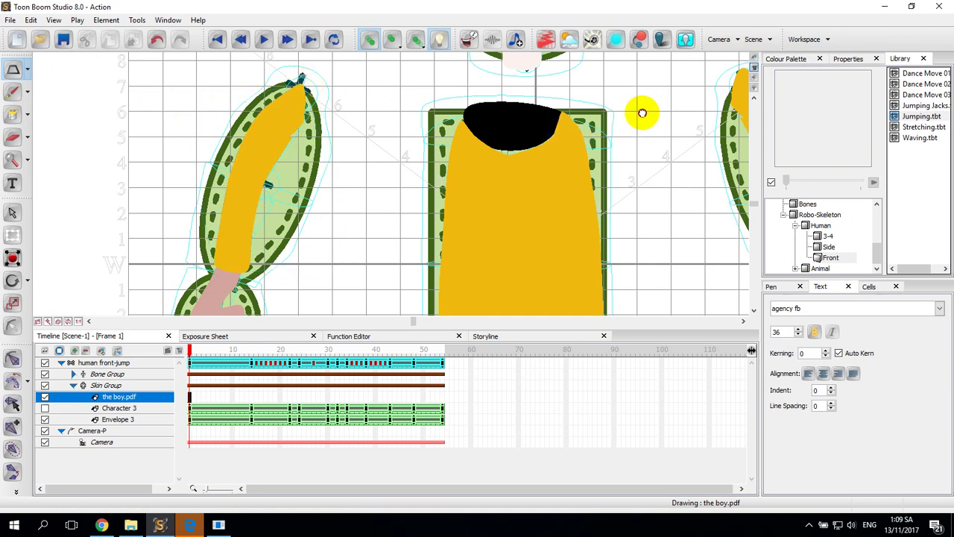
pyautogui.moveTo(641, 113); pyautogui.dragTo(536, 185)
pyautogui.moveTo(646, 153); pyautogui.dragTo(613, 154)
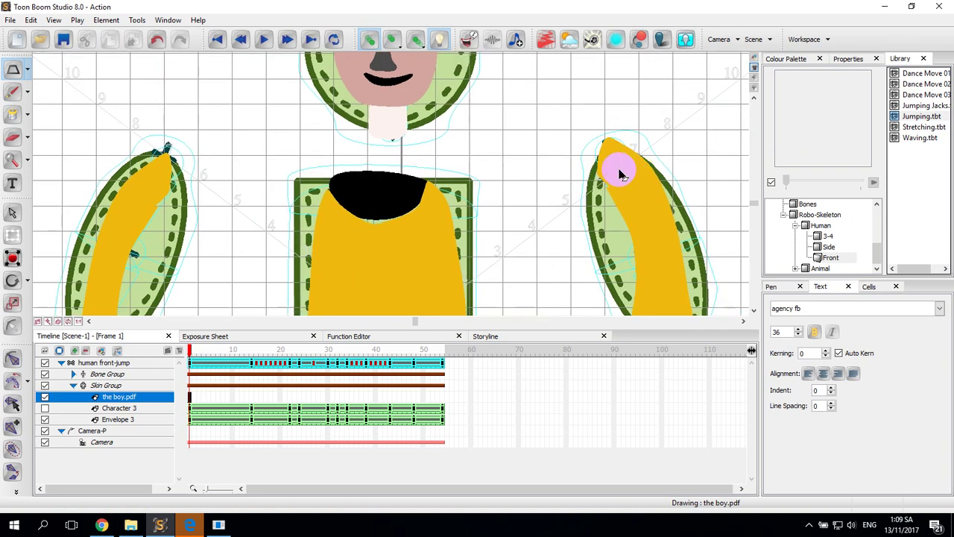
pyautogui.click(617, 158)
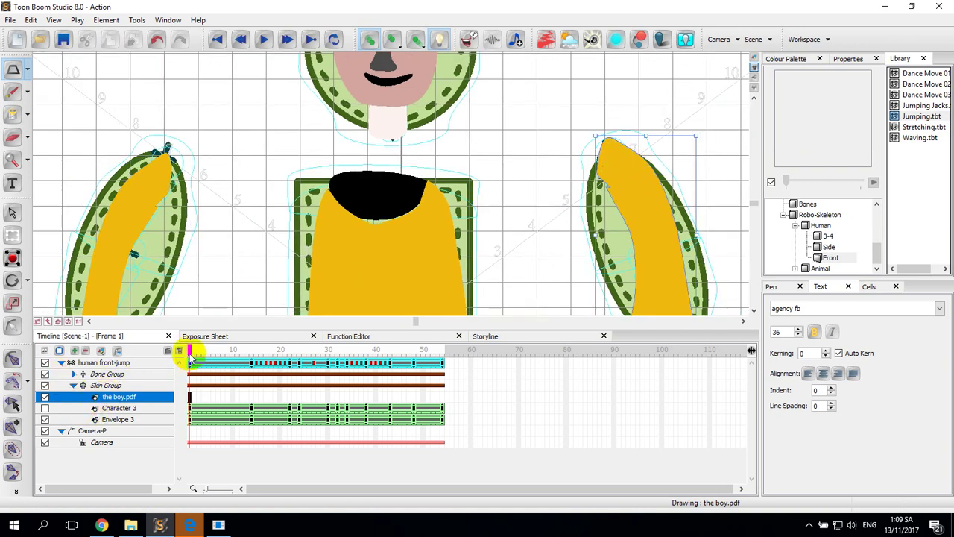
# - Extend the exposure of the boy.pdf drawing from frame 1 to the end of the jump animation
pyautogui.click(191, 397)
pyautogui.rightClick(190, 397)
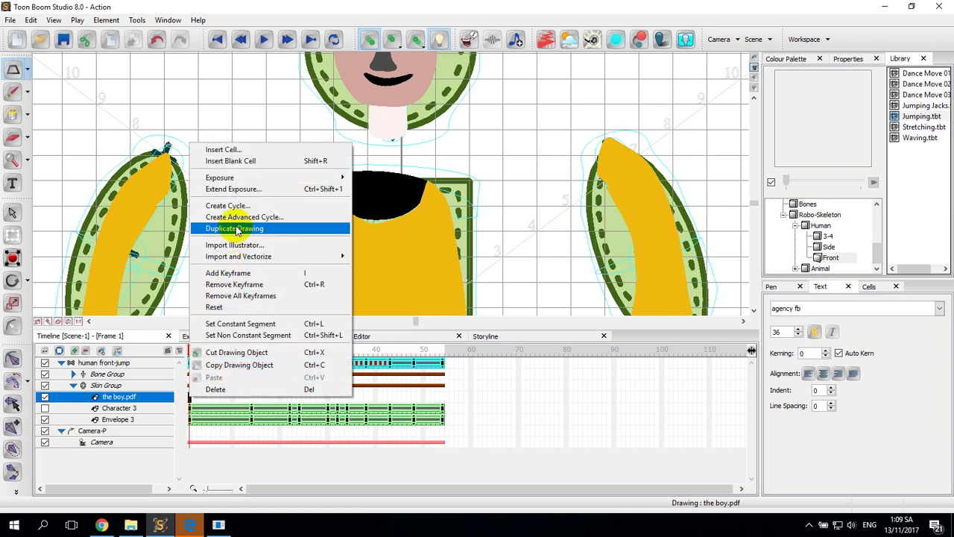
pyautogui.click(251, 191)
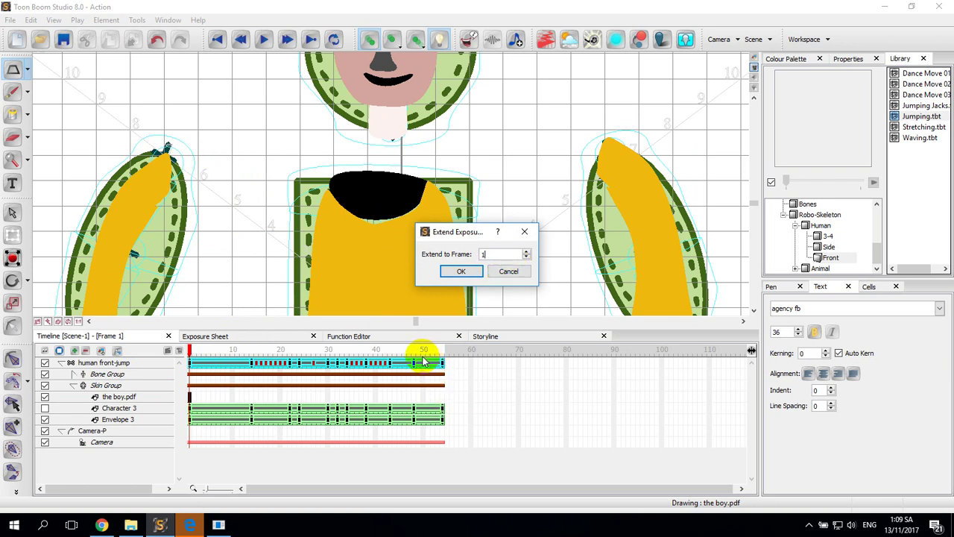
pyautogui.click(501, 254)
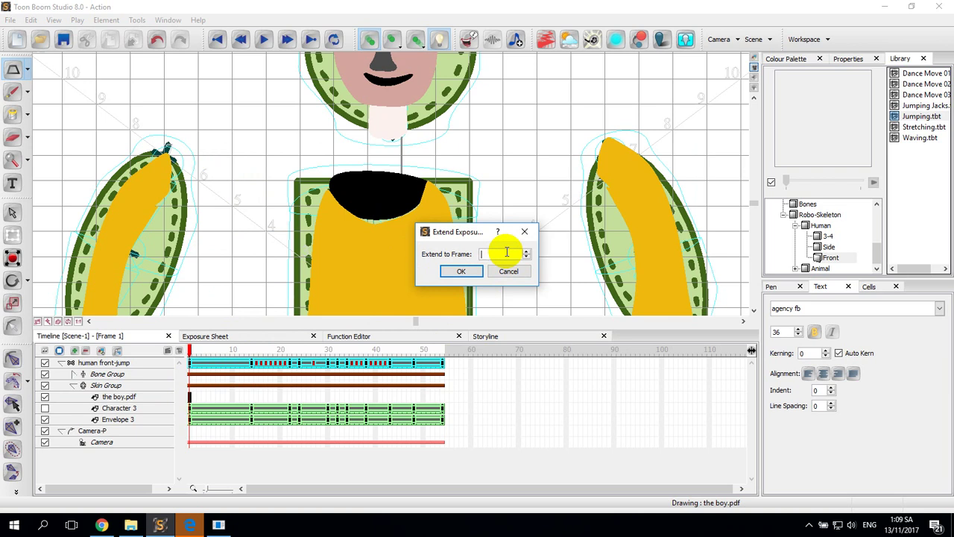
pyautogui.press('Return')
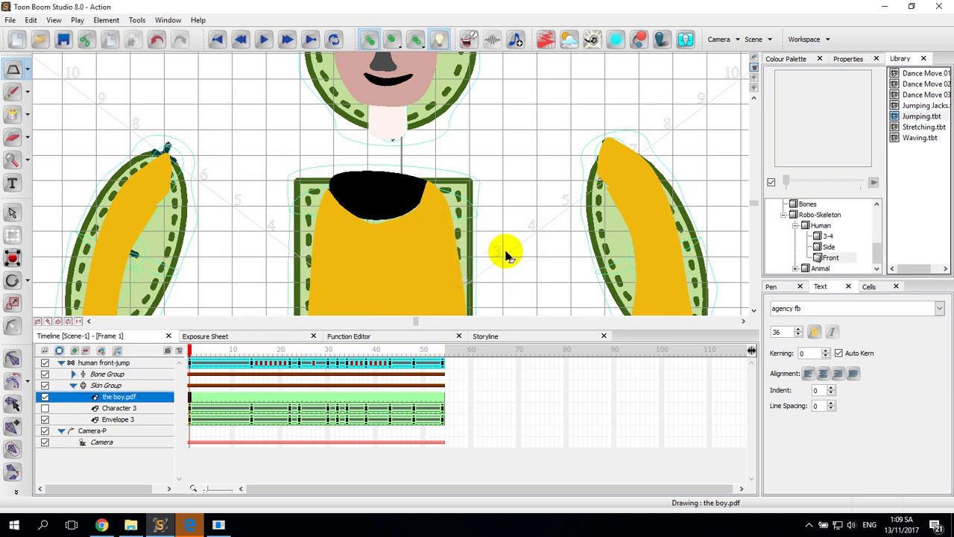
# - Add keyframes to the boy.pdf element at frames 1 and 14, in line with the Character 3 keyframes
pyautogui.rightClick(189, 399)
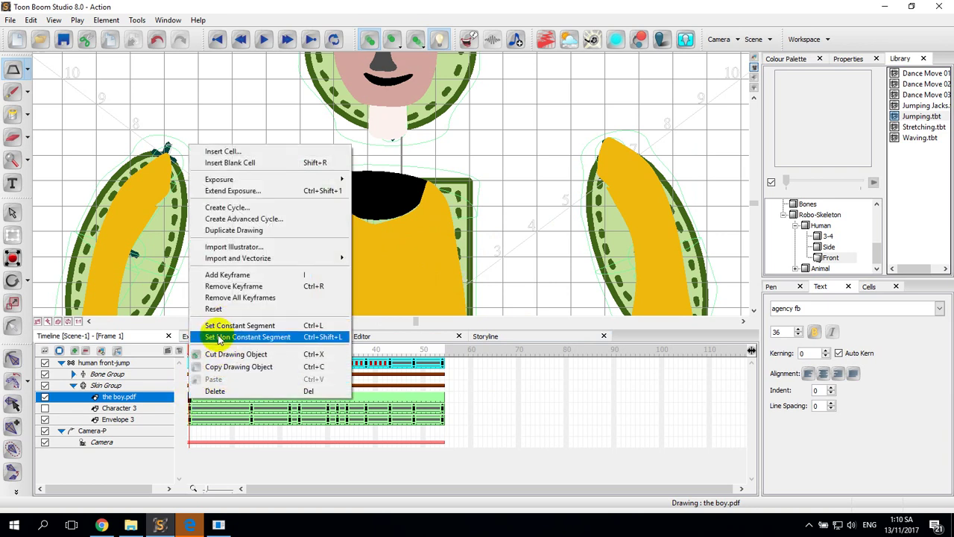
pyautogui.click(227, 277)
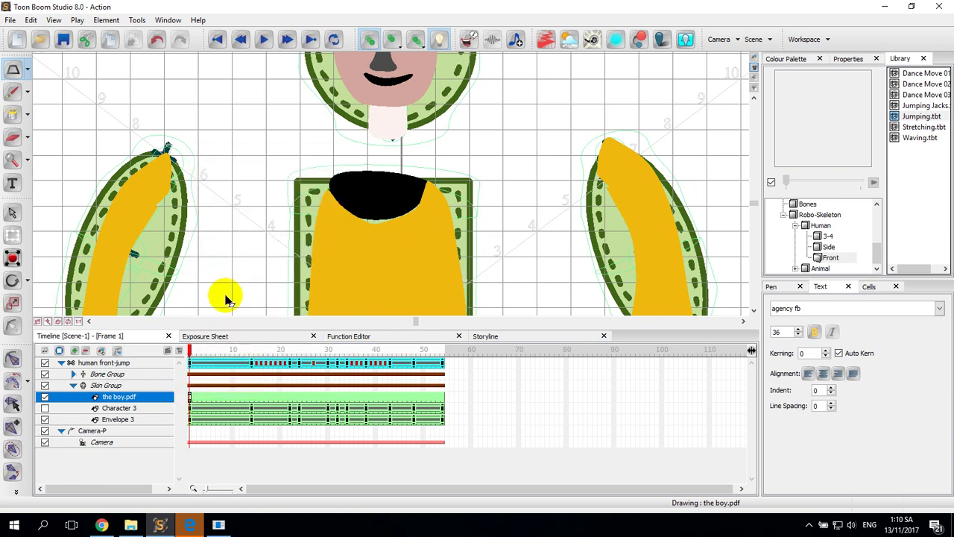
pyautogui.click(251, 407)
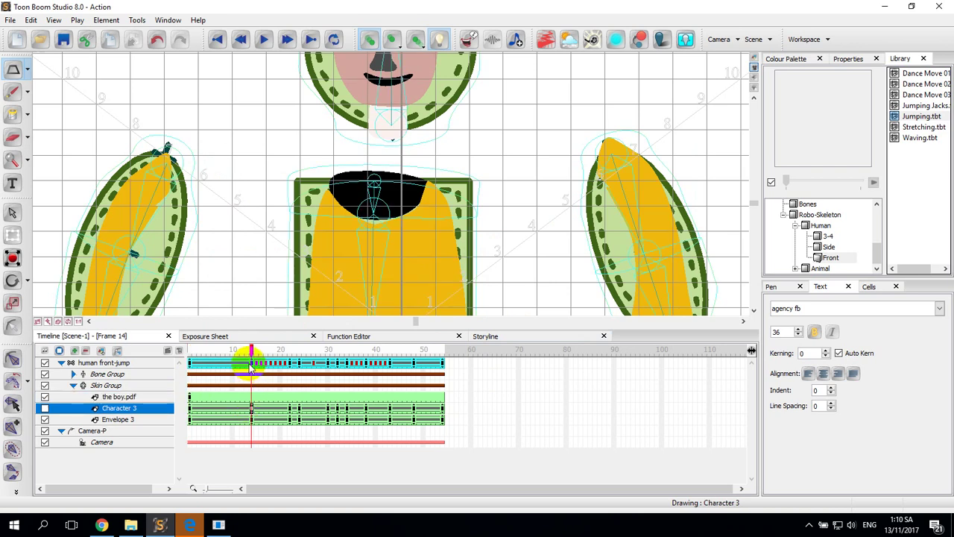
pyautogui.click(251, 397)
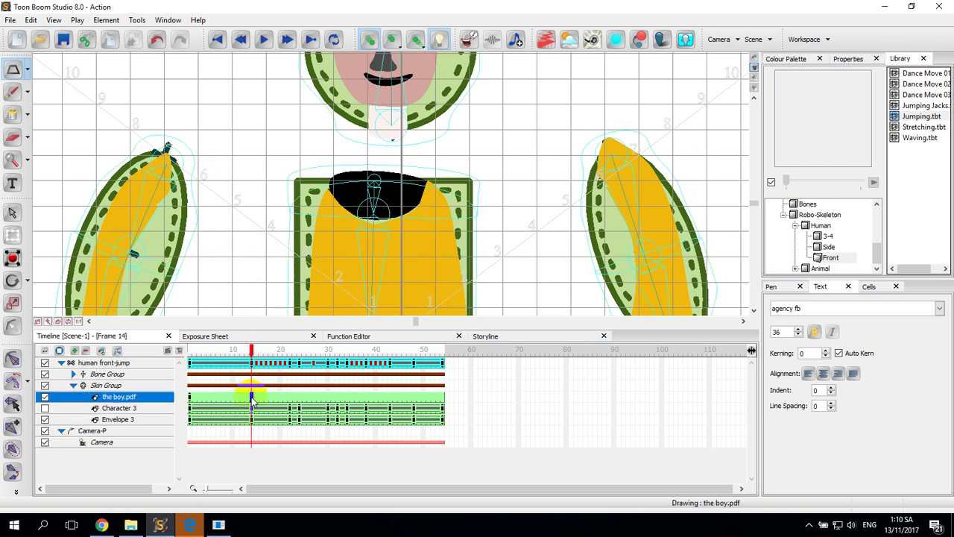
pyautogui.rightClick(251, 398)
pyautogui.click(284, 272)
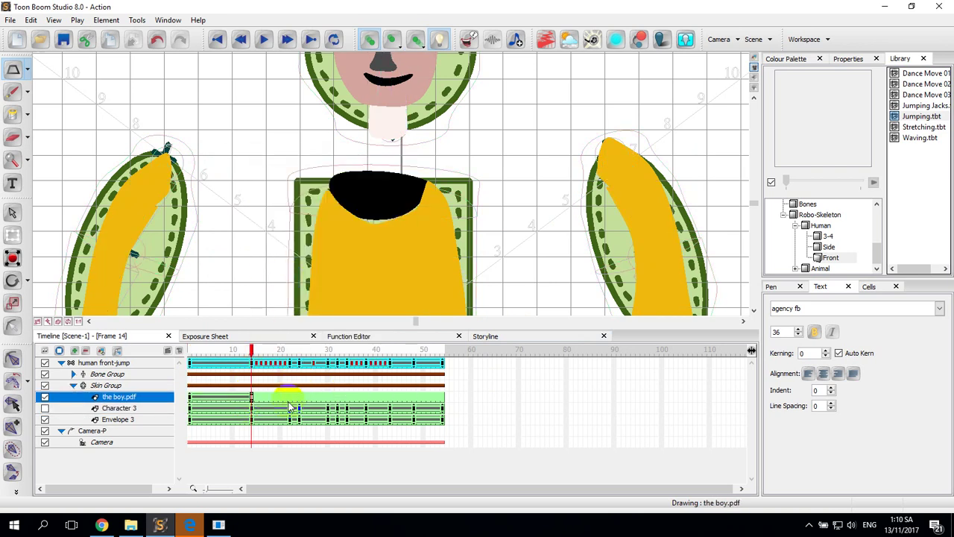
# - Add keyframes to the boy.pdf element at frames 22, 24 and 30 to match Character 3
pyautogui.rightClick(290, 400)
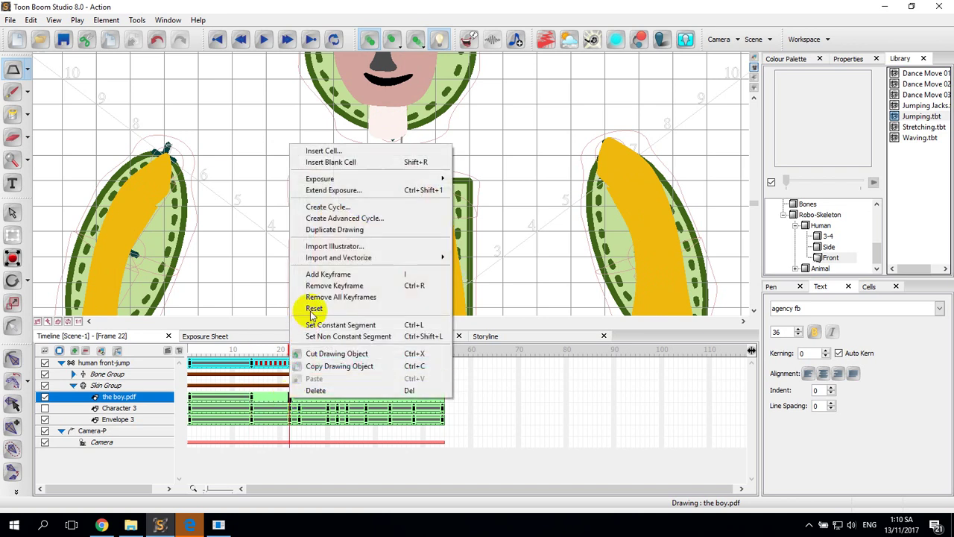
pyautogui.click(322, 276)
pyautogui.click(294, 400)
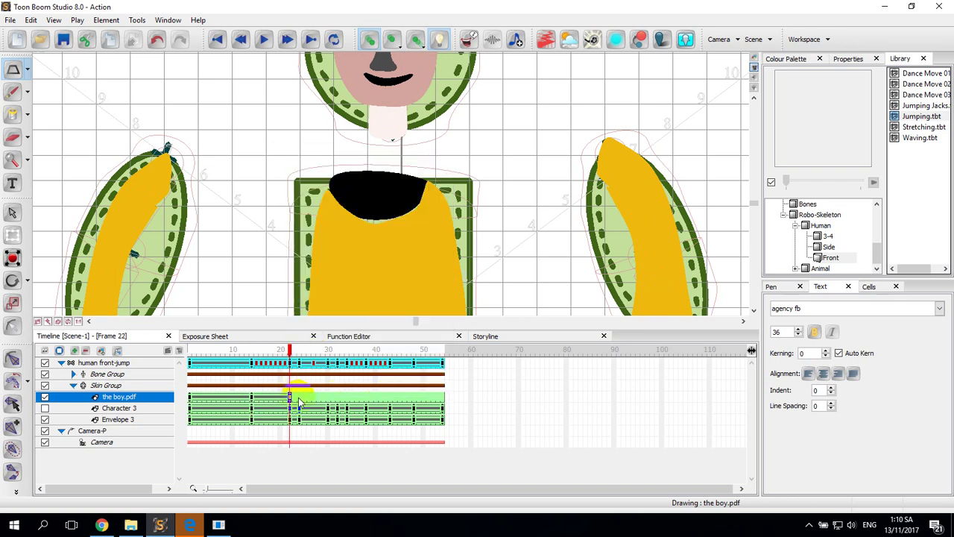
pyautogui.rightClick(299, 400)
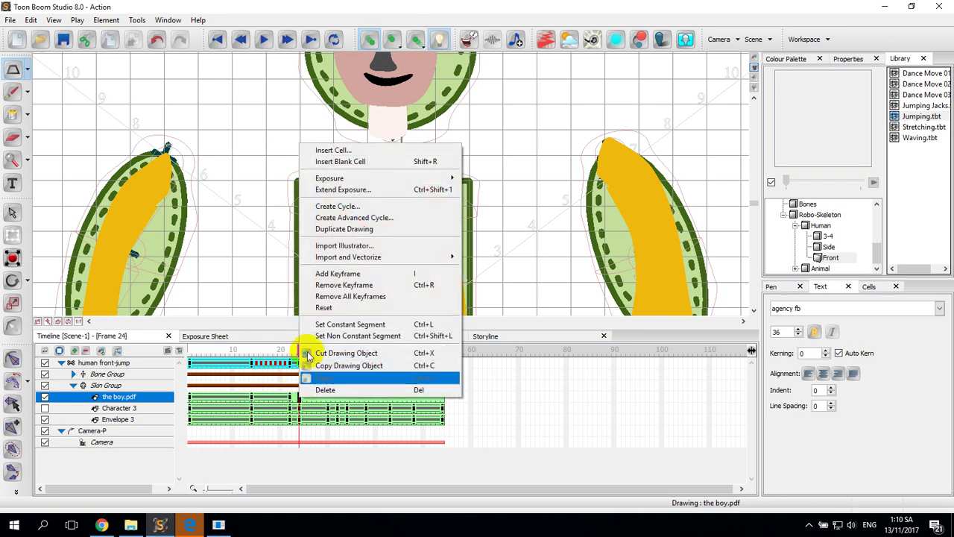
pyautogui.click(322, 276)
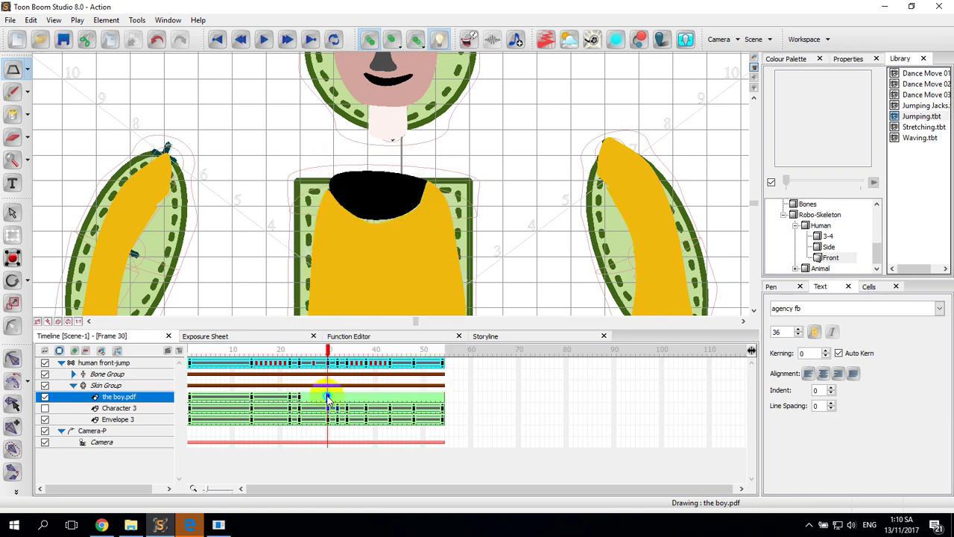
pyautogui.rightClick(328, 399)
pyautogui.click(335, 272)
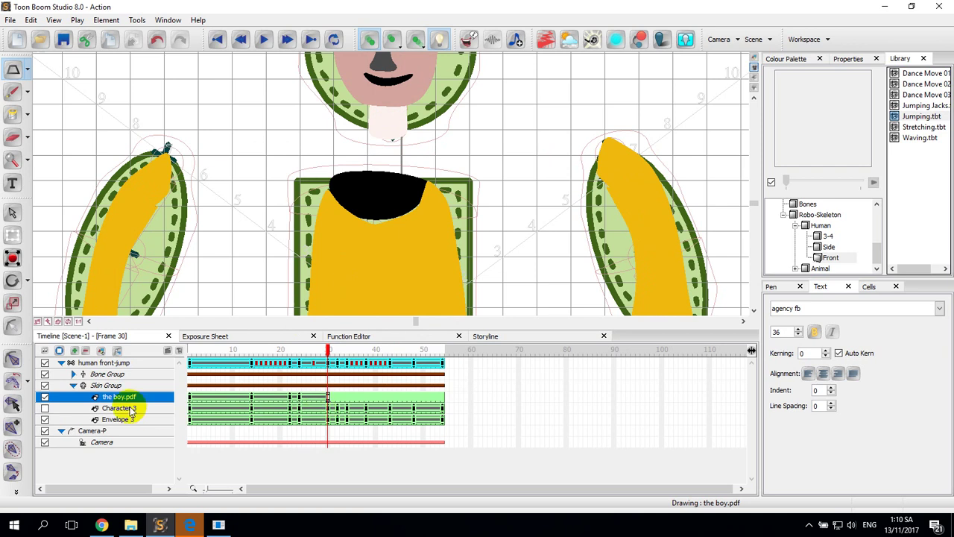
# - Add keyframes to the boy.pdf element at frames 32, 34 and 38 to match Character 3
pyautogui.rightClick(337, 399)
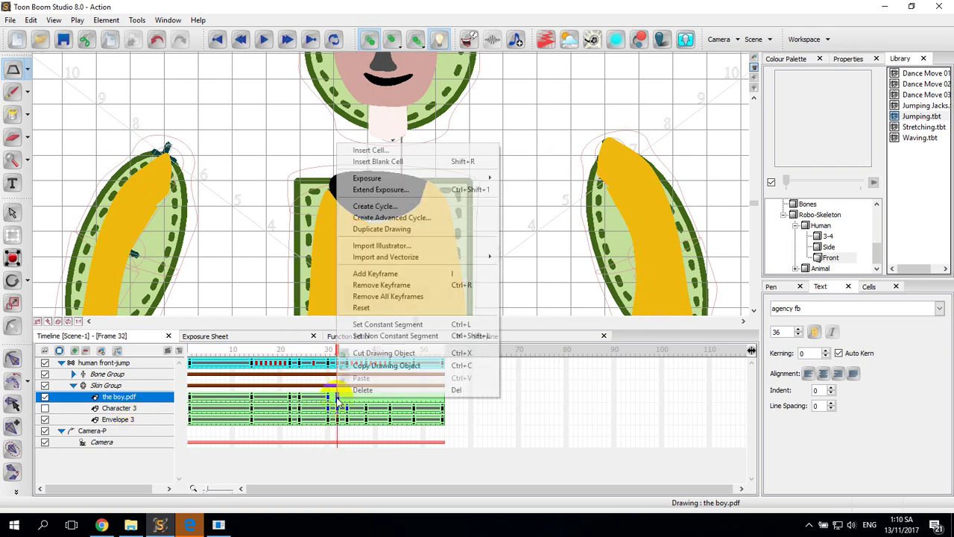
pyautogui.click(354, 274)
pyautogui.click(351, 399)
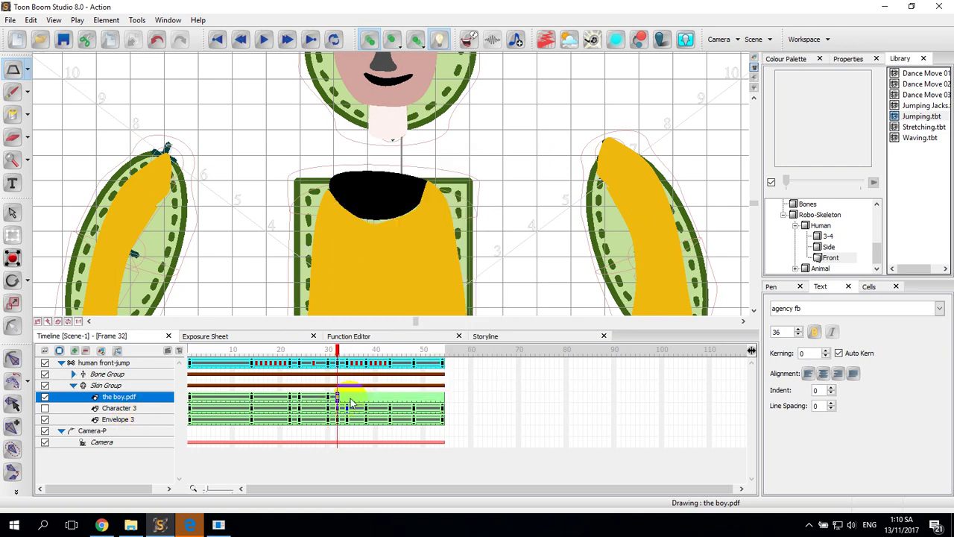
pyautogui.rightClick(347, 399)
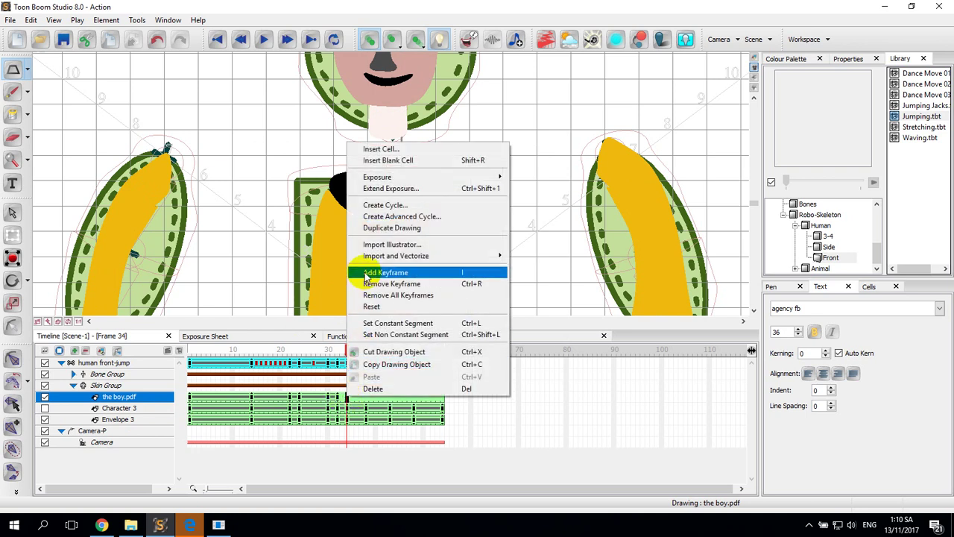
pyautogui.click(356, 274)
pyautogui.rightClick(365, 403)
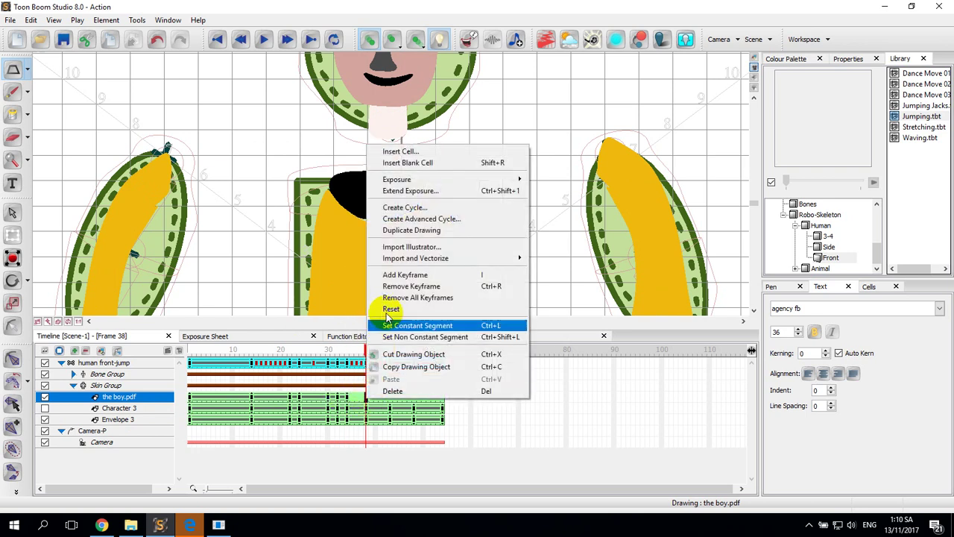
pyautogui.click(388, 273)
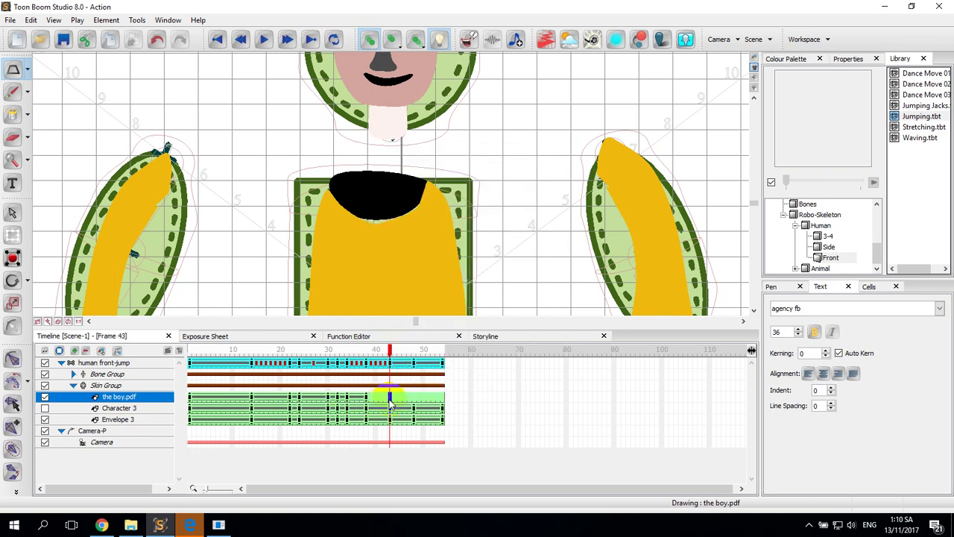
# - Add keyframes to the boy.pdf element at frames 43, 48 and 54 to match Character 3
pyautogui.rightClick(389, 403)
pyautogui.click(404, 274)
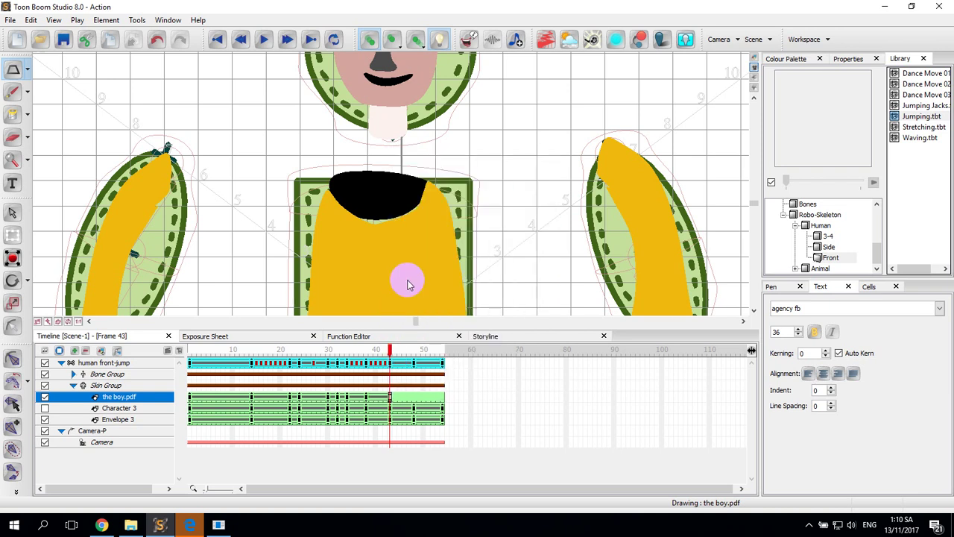
pyautogui.rightClick(413, 398)
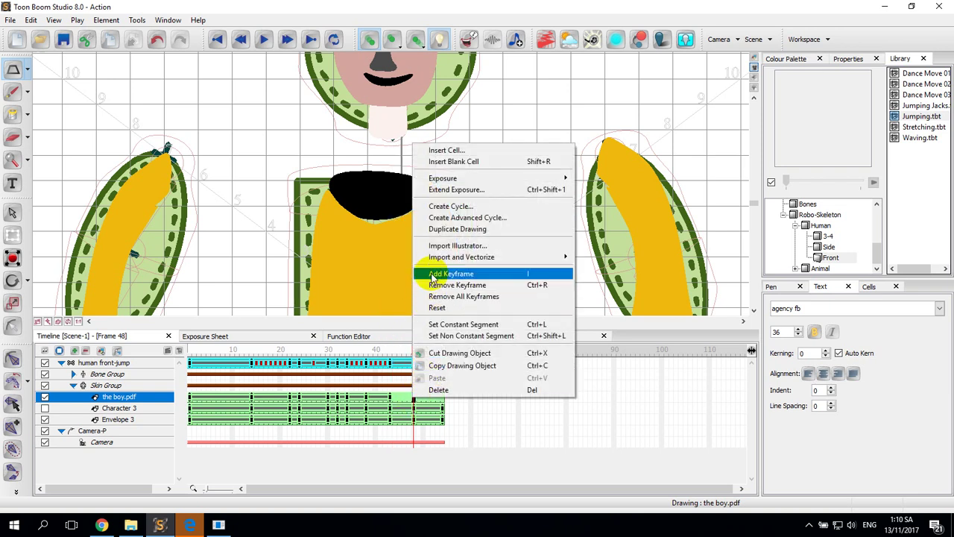
pyautogui.click(421, 273)
pyautogui.rightClick(442, 401)
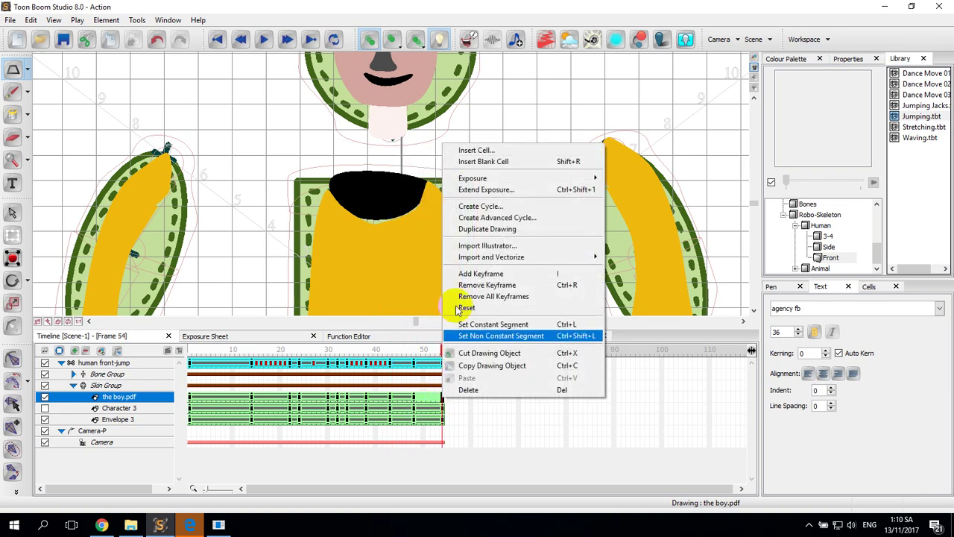
pyautogui.click(458, 272)
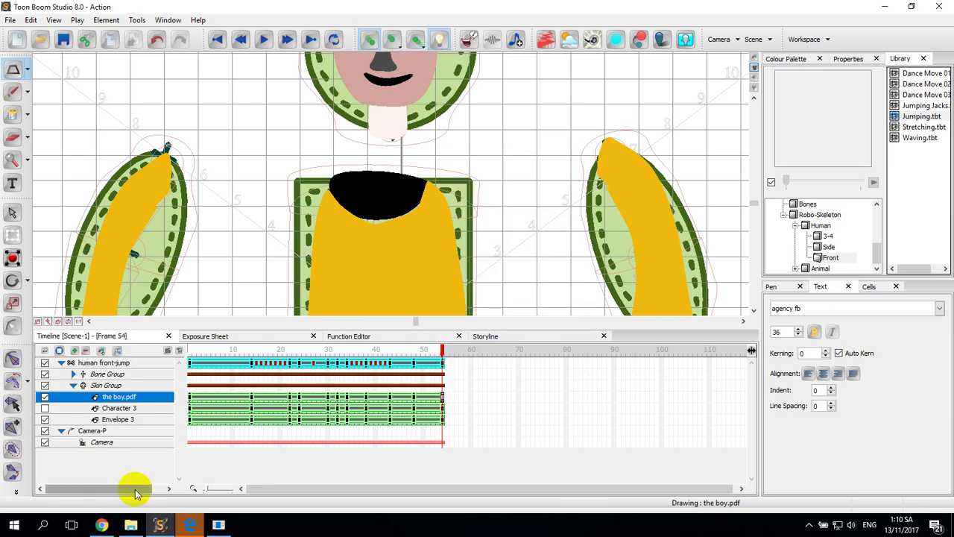
# - Turn off Connect character set-up mode and activate the bone animation tool to show the boy assembled on the skeleton
pyautogui.click(16, 492)
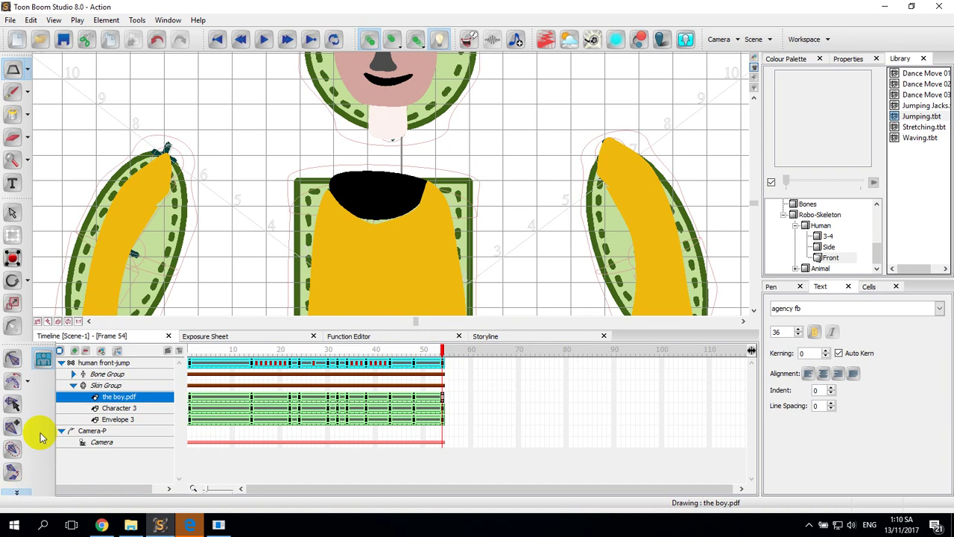
pyautogui.click(42, 362)
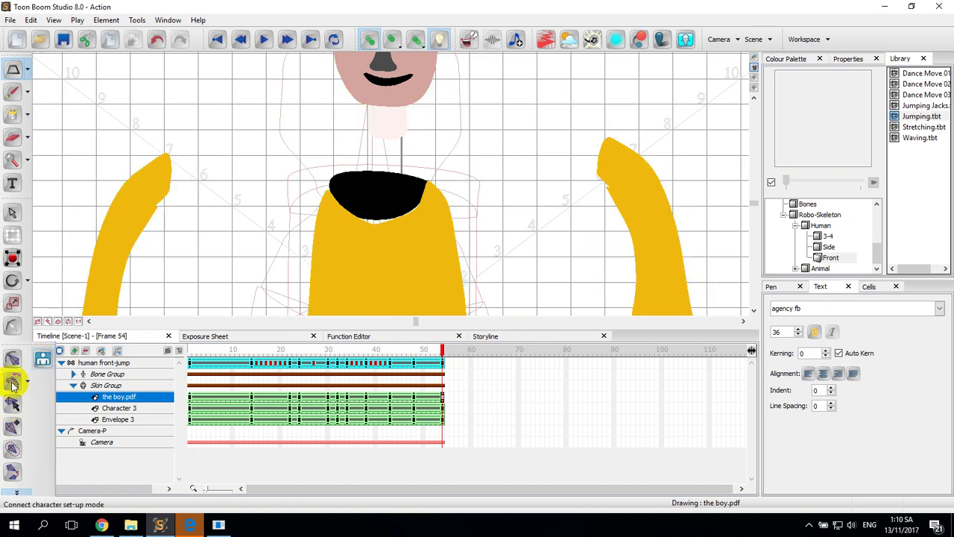
pyautogui.click(12, 382)
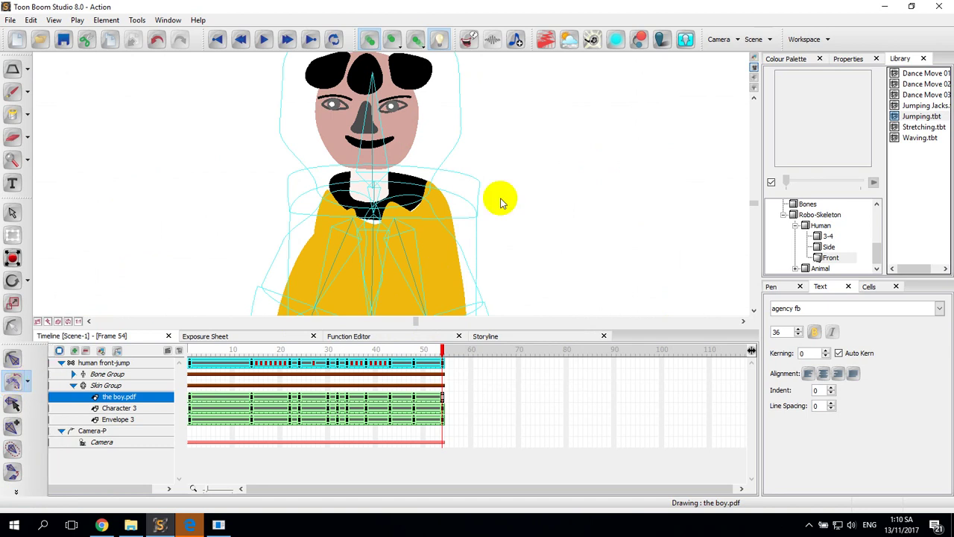
pyautogui.scroll(-10, 545, 191)
pyautogui.scroll(-3, 549, 213)
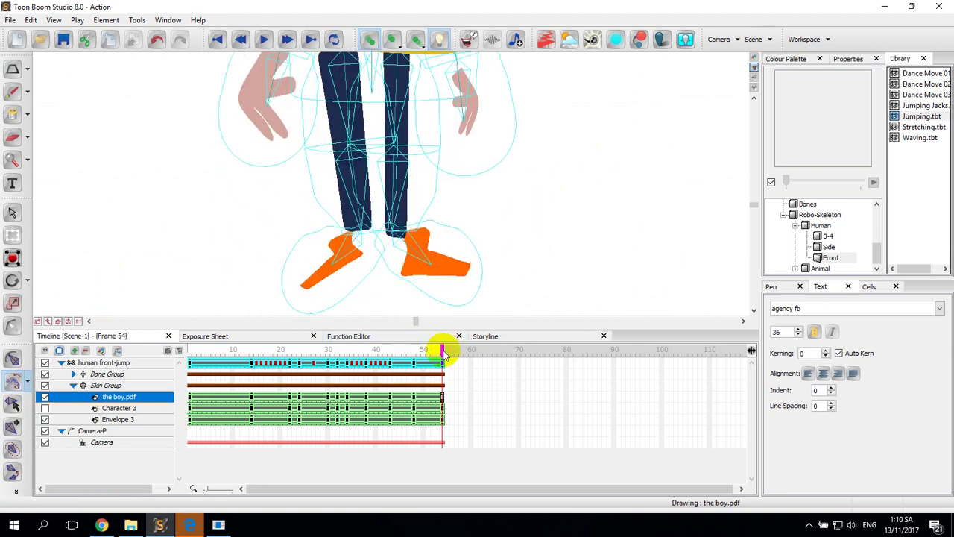
# - Scrub the animation back from frame 54 to frame 36 and inspect the boy's pose from head to feet
pyautogui.moveTo(438, 349); pyautogui.dragTo(357, 351)
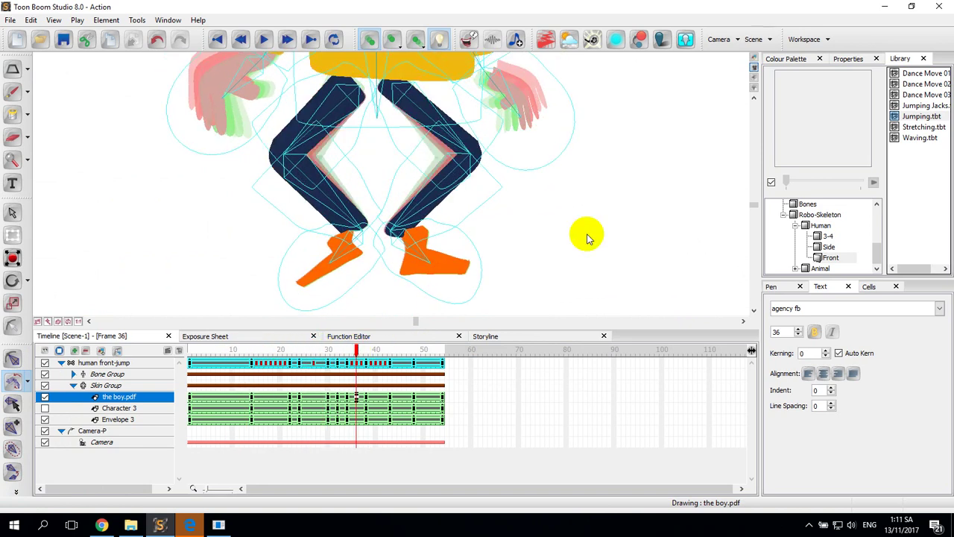
pyautogui.scroll(1, 611, 219)
pyautogui.scroll(4, 612, 219)
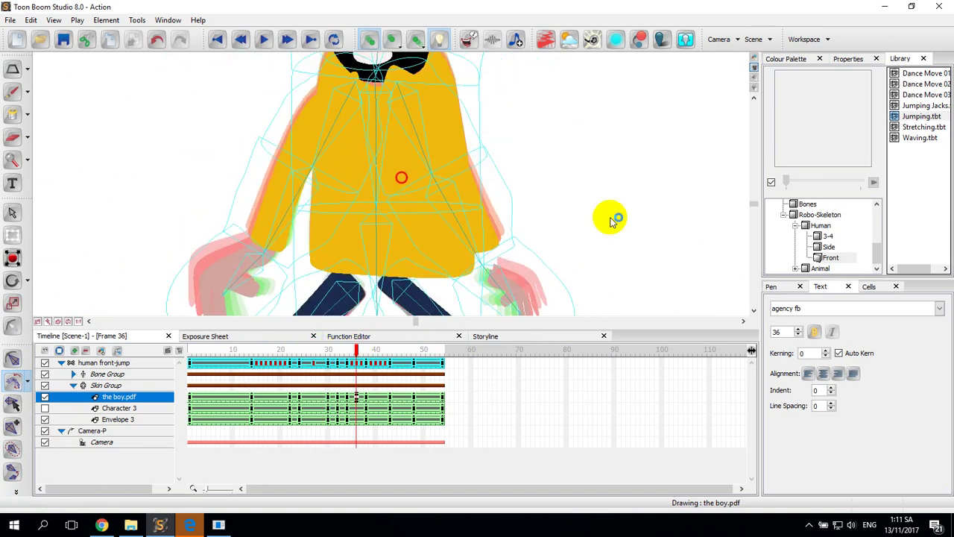
pyautogui.scroll(2, 612, 216)
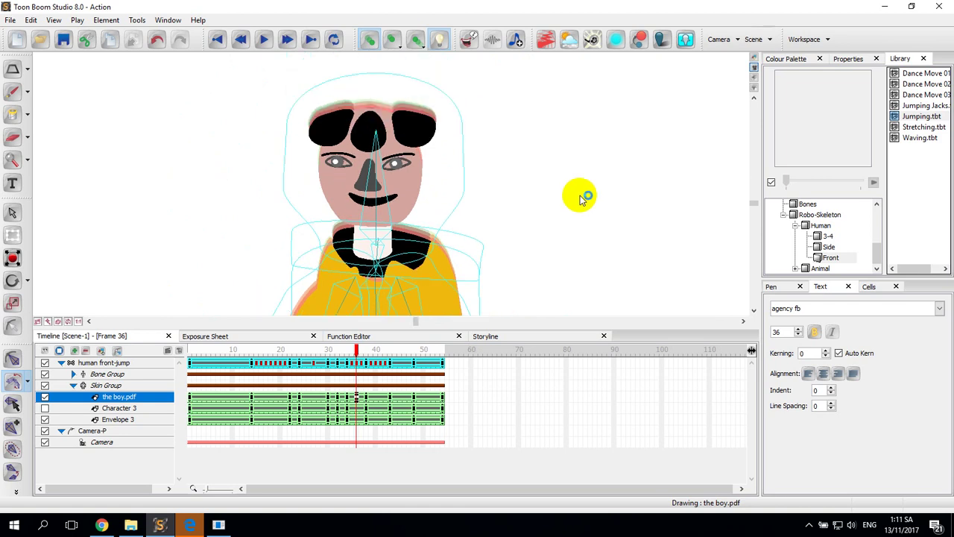
pyautogui.scroll(-4, 580, 198)
pyautogui.scroll(-4, 584, 205)
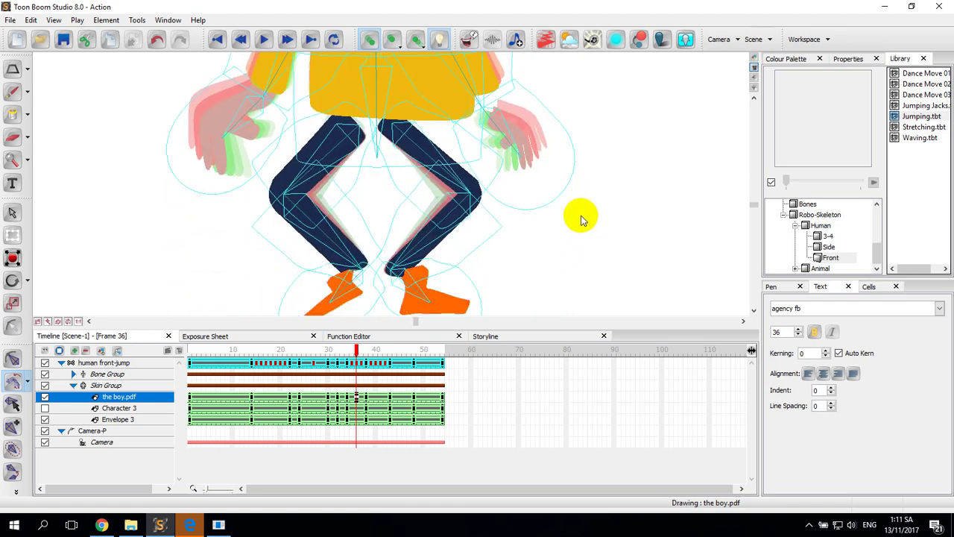
pyautogui.scroll(5, 583, 221)
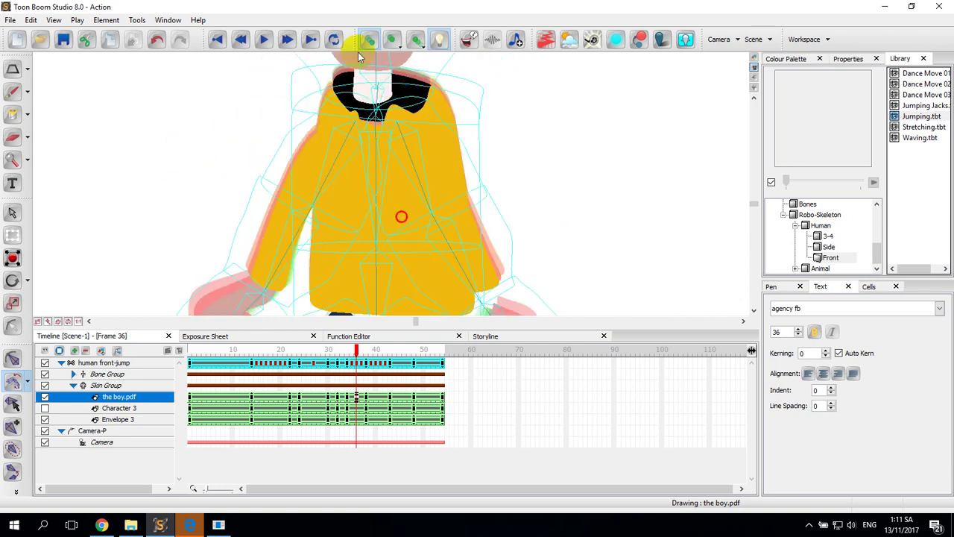
# - Turn on looped playback and scrub the boy's jump from frame 30 to frame 39 with the whole figure in view
pyautogui.click(334, 40)
pyautogui.scroll(-3, 580, 187)
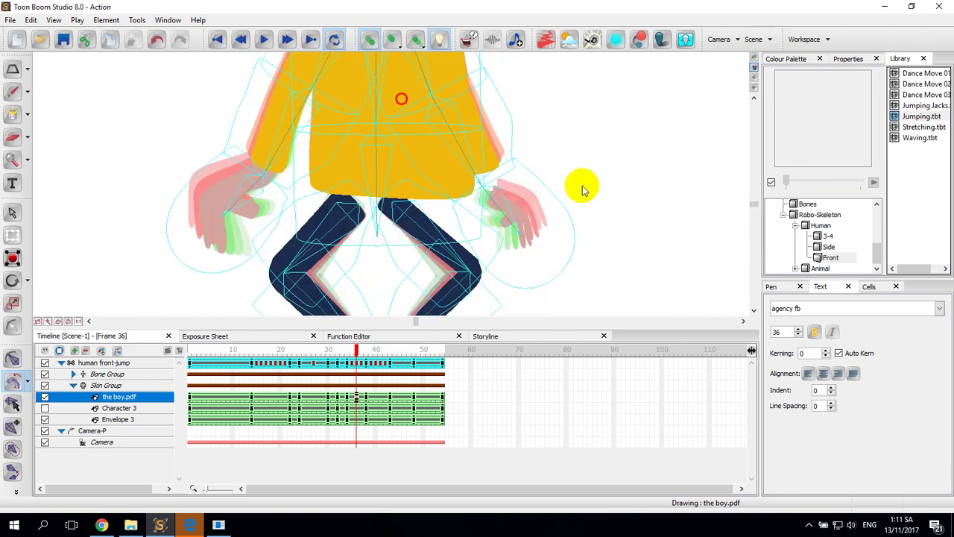
pyautogui.scroll(-5, 583, 191)
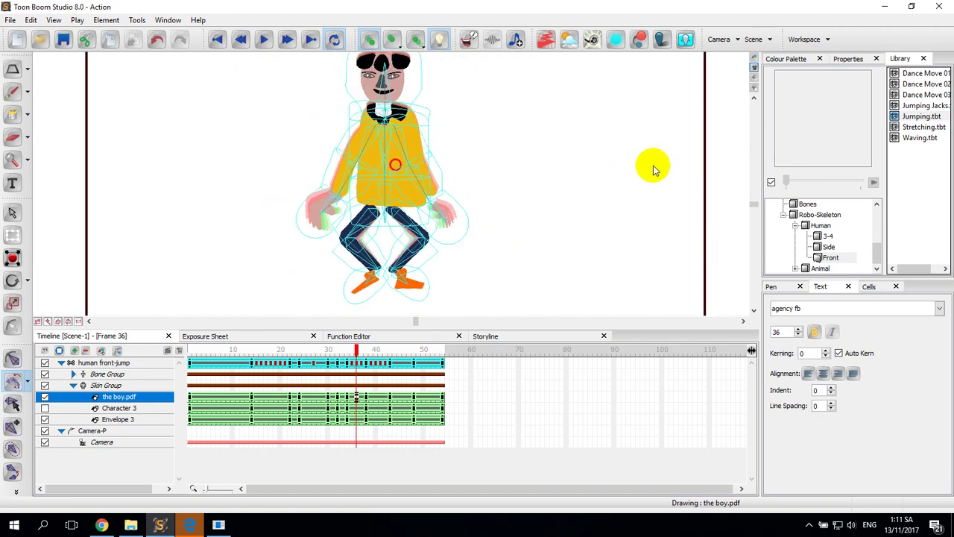
pyautogui.click(328, 351)
pyautogui.moveTo(327, 352); pyautogui.dragTo(370, 352)
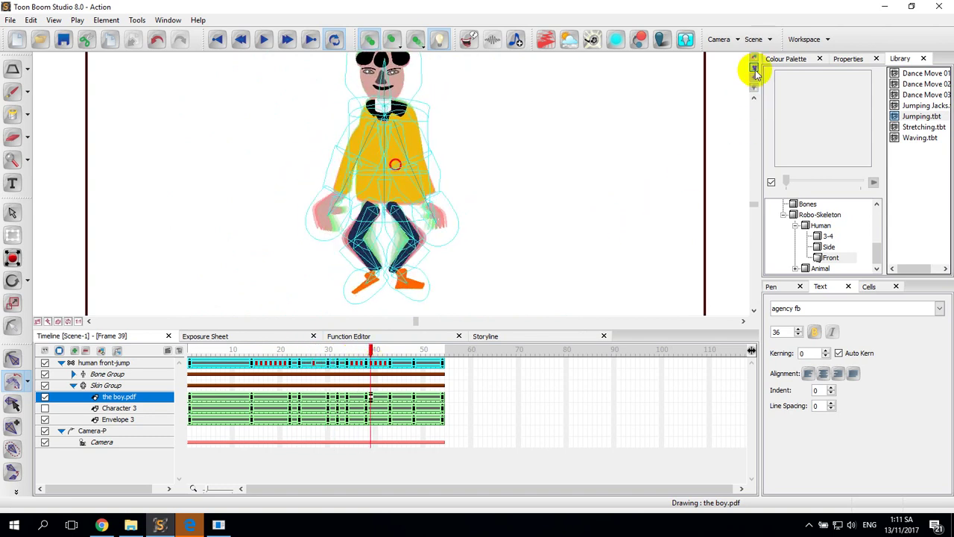
# - Delete the Character 3 element from the Skin Group
pyautogui.click(117, 409)
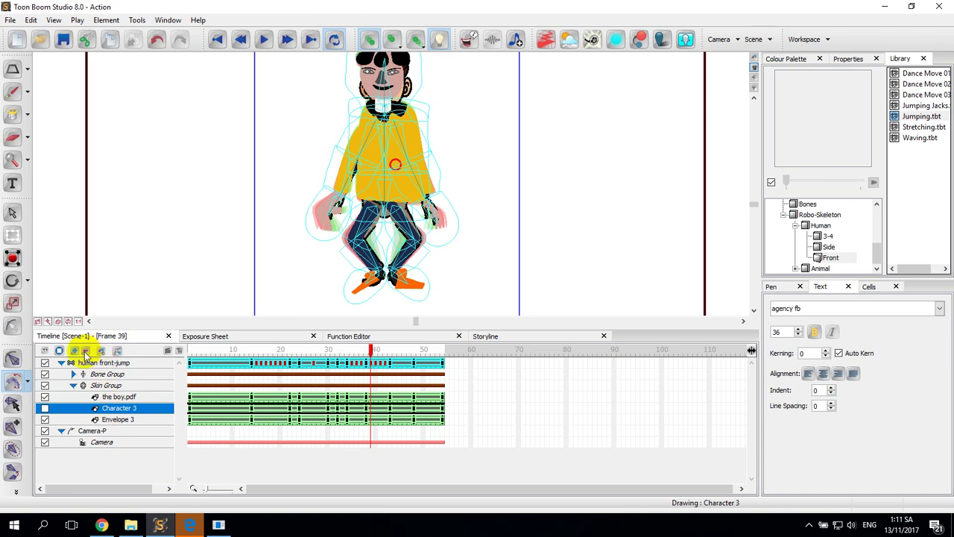
pyautogui.click(85, 352)
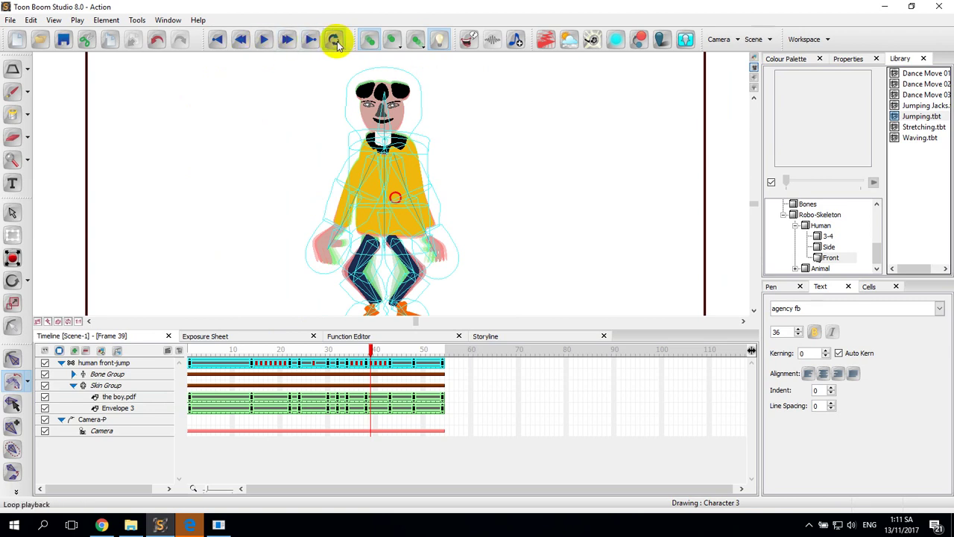
# - Play the boy's jump animation once, replay it with looped playback on, and enlarge the viewing area above the timeline
pyautogui.click(262, 42)
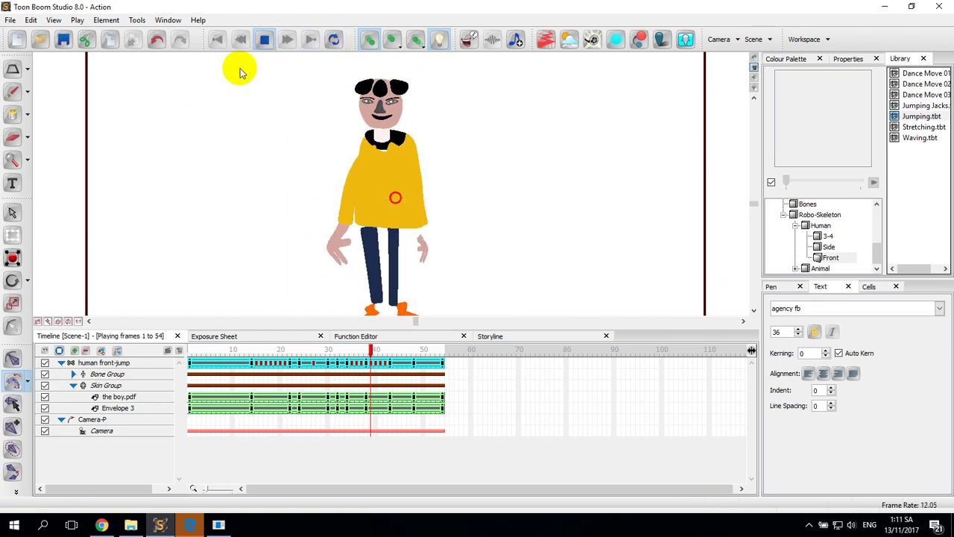
pyautogui.click(333, 39)
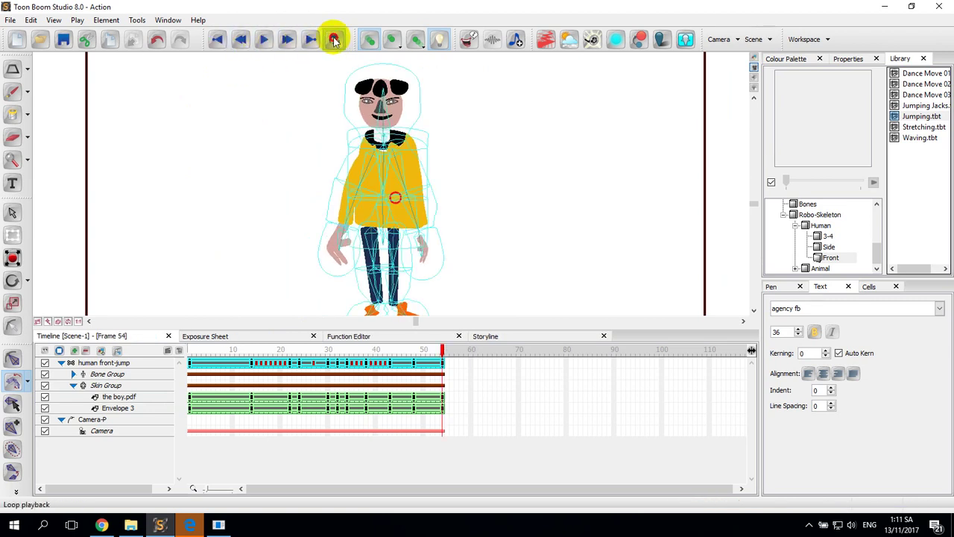
pyautogui.click(264, 41)
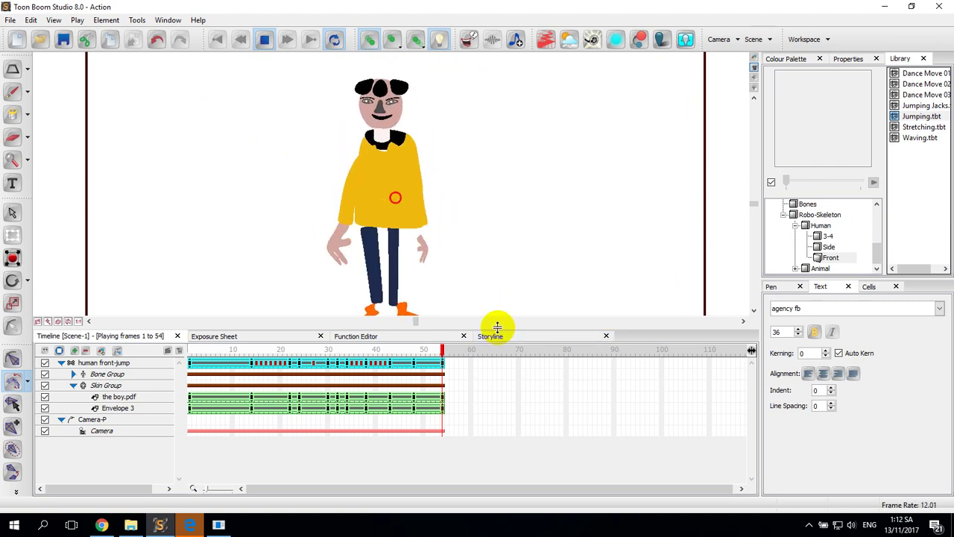
pyautogui.moveTo(494, 326); pyautogui.dragTo(494, 390)
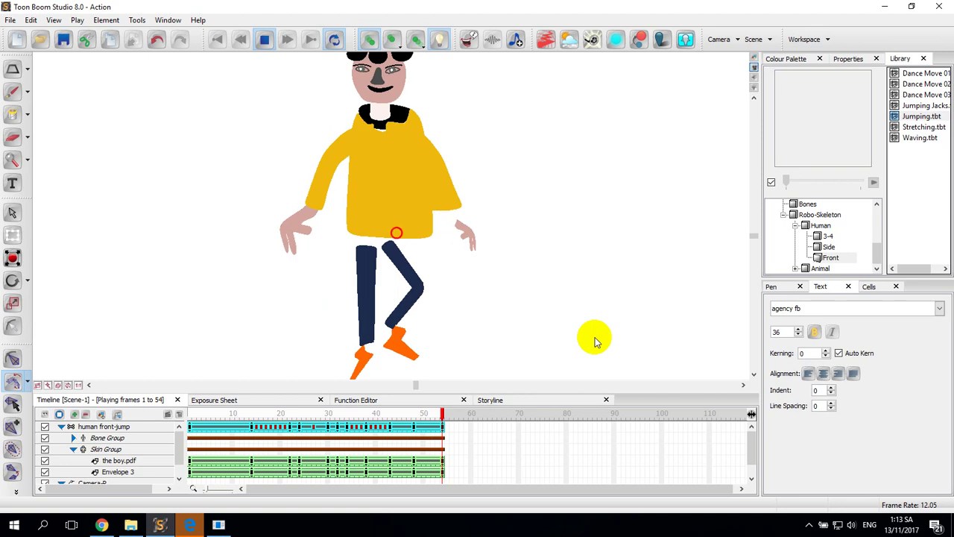
# - Save the animation project
pyautogui.click(11, 22)
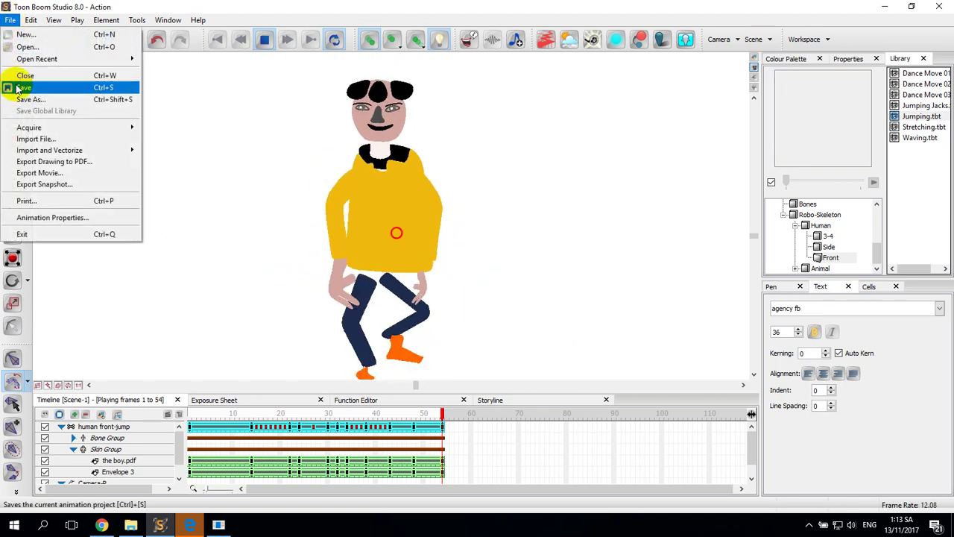
pyautogui.click(30, 87)
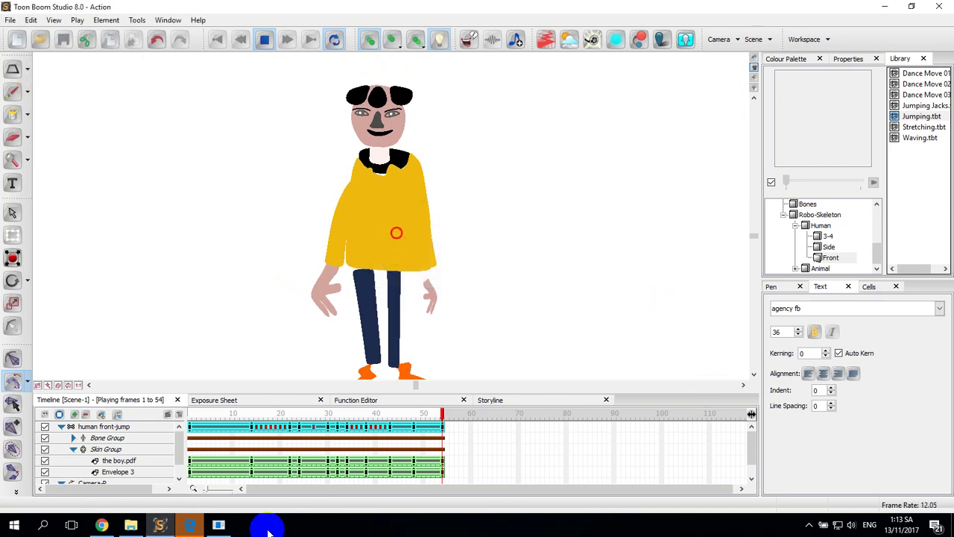
pyautogui.click(810, 525)
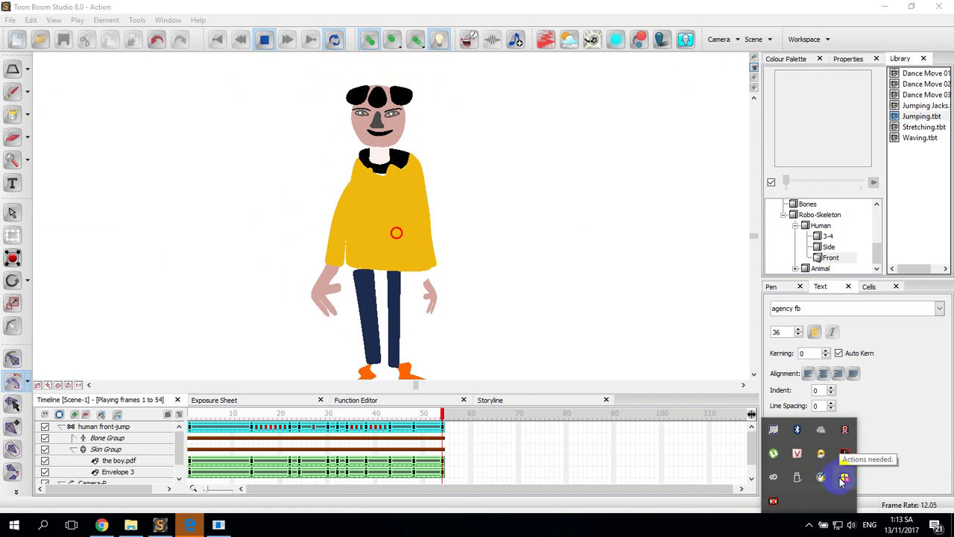